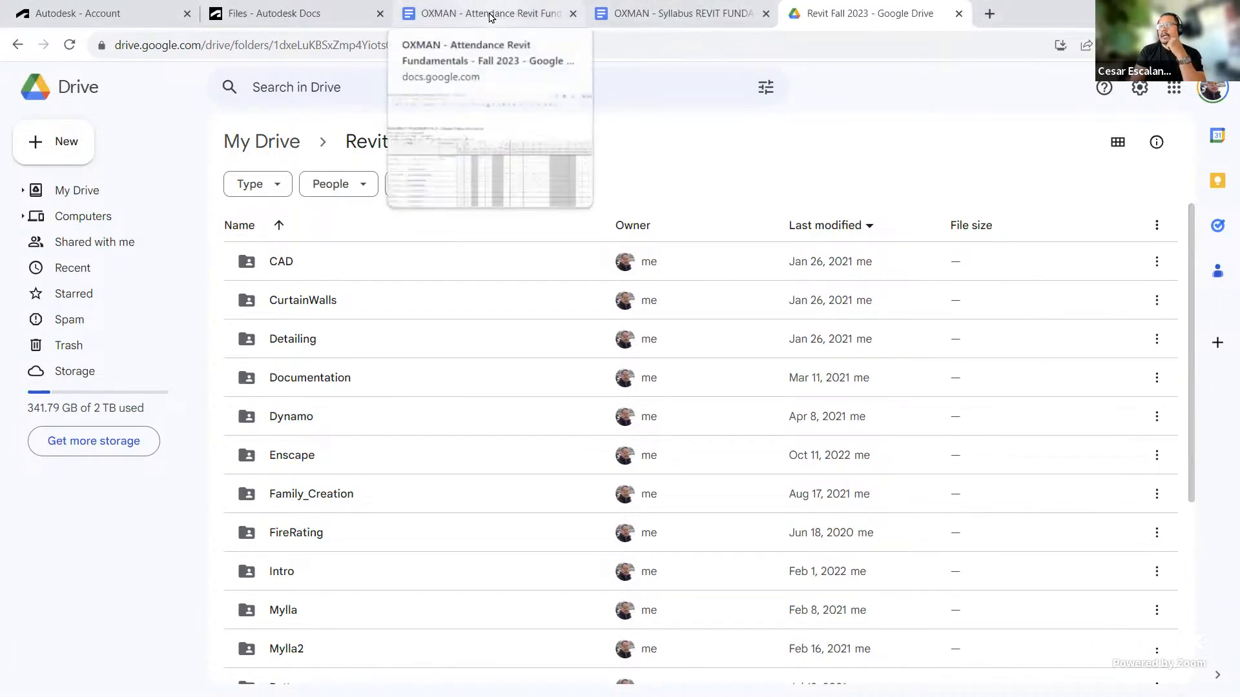
Step: Look through the open course attendance, syllabus and Drive tabs
click(489, 15)
click(667, 19)
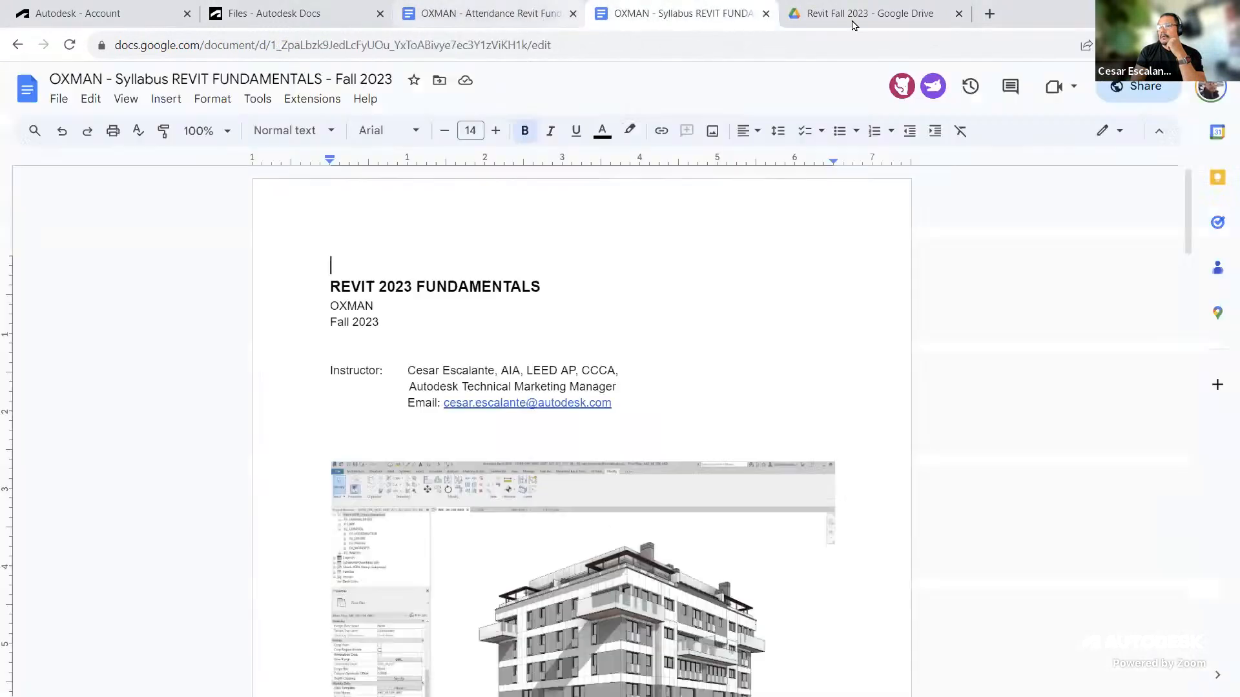
click(865, 18)
click(732, 20)
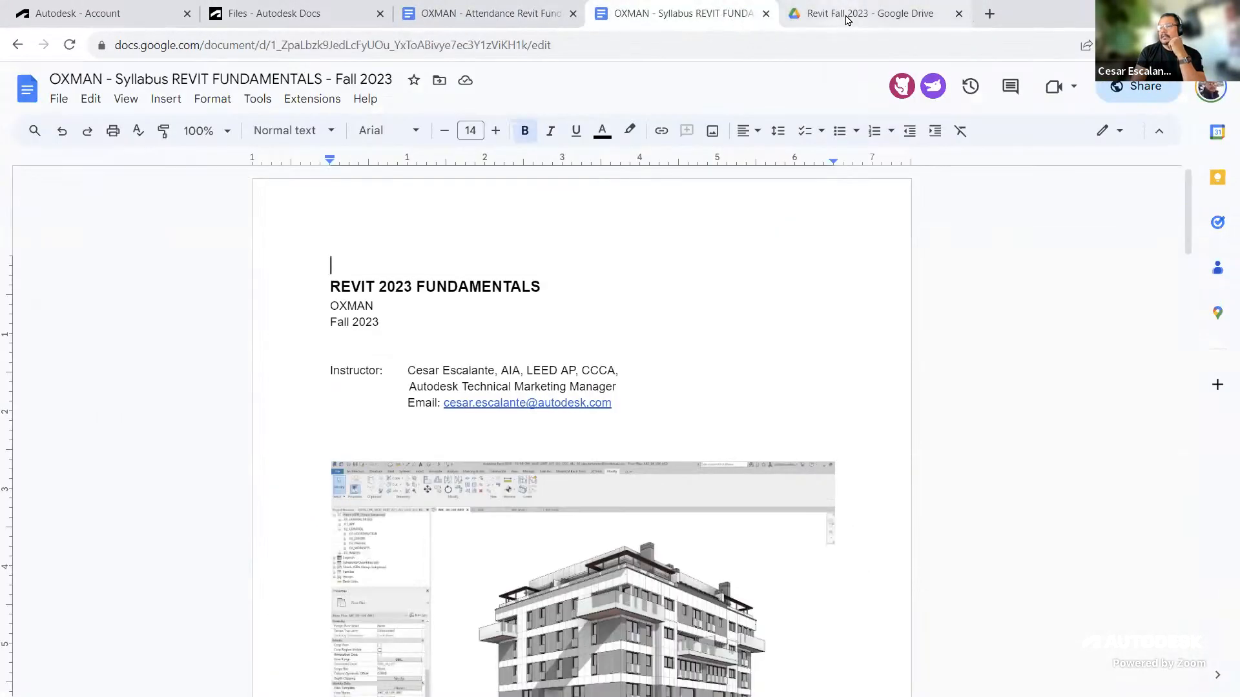
mouse_move(846, 18)
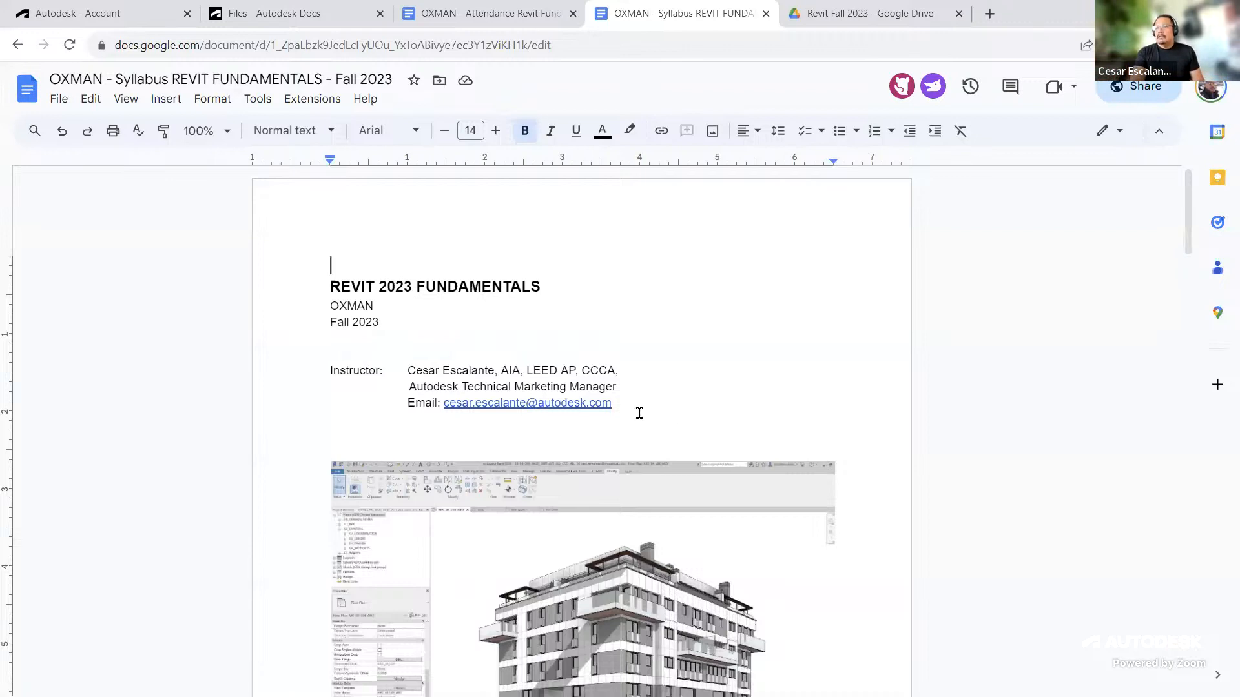
Step: Review the existing user's account details and assigned and unassigned products on the account page
click(117, 22)
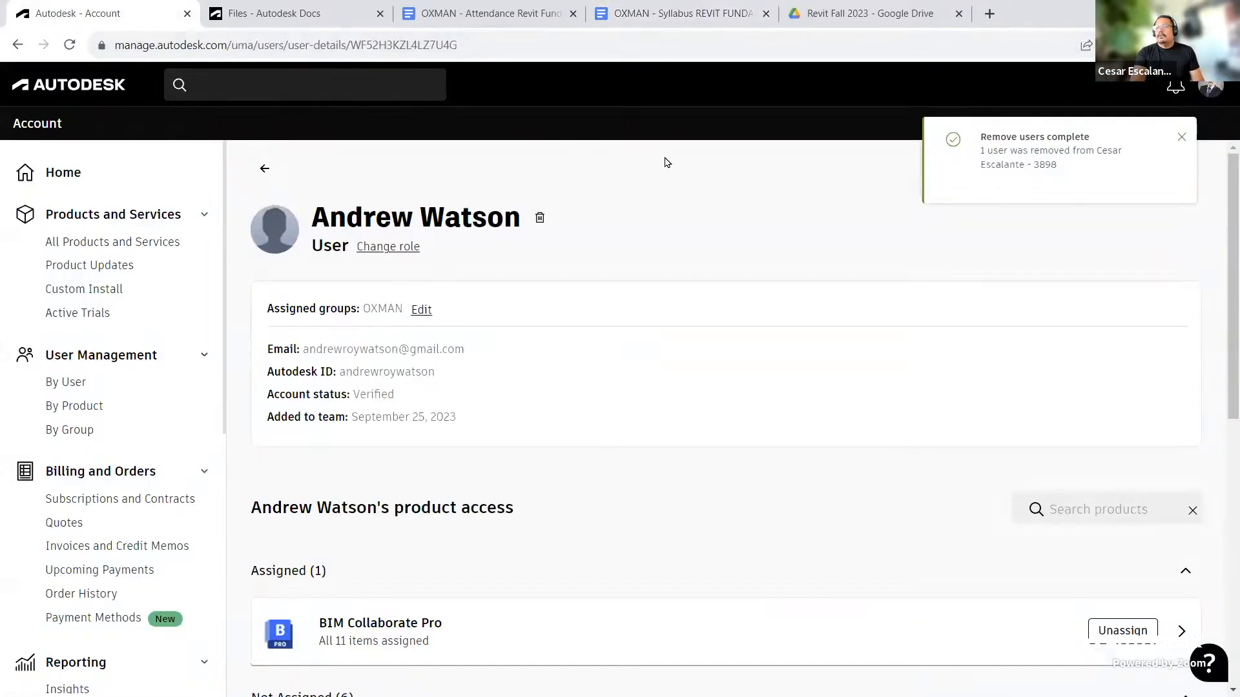
click(1182, 140)
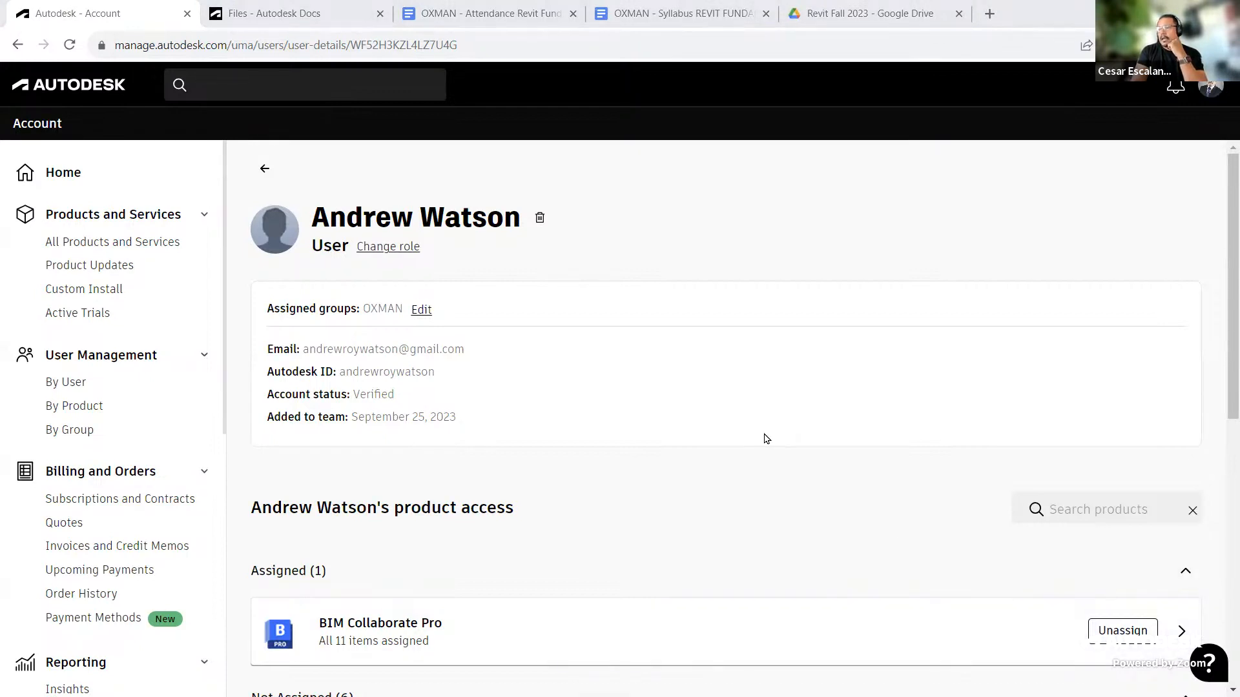
scroll(764, 438, down, 10)
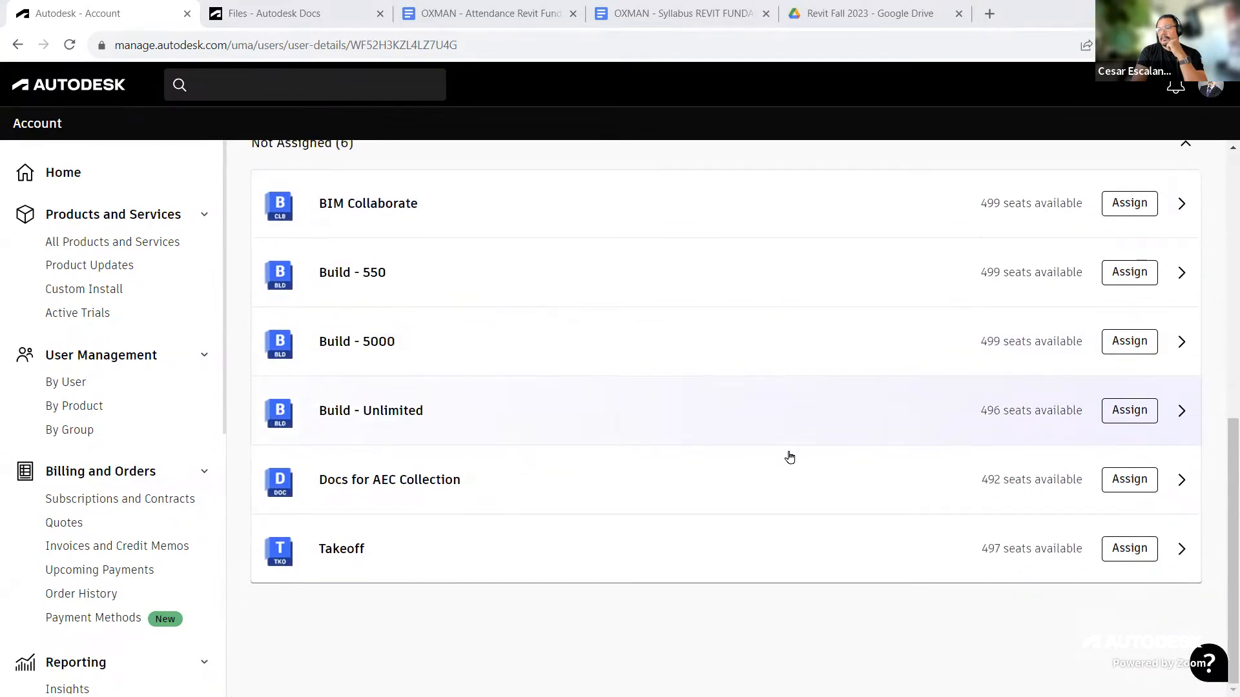
scroll(826, 485, up, 2)
scroll(865, 518, up, 3)
scroll(865, 518, down, 5)
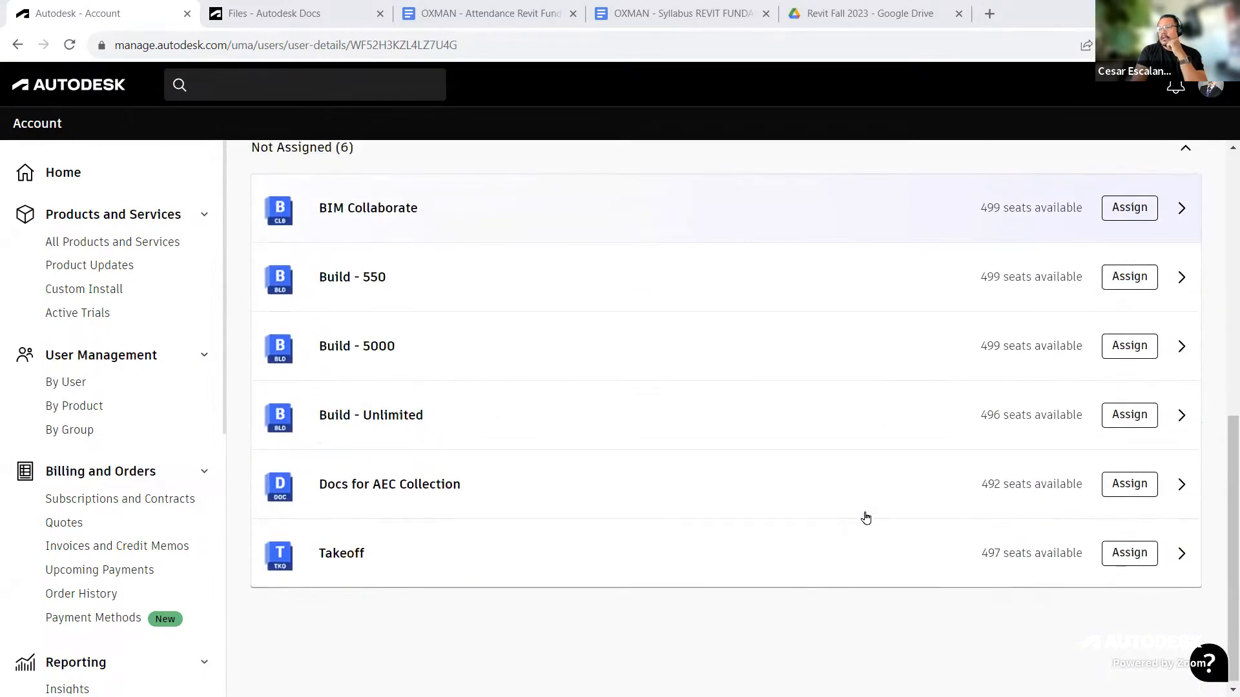
scroll(865, 518, up, 4)
scroll(865, 518, down, 4)
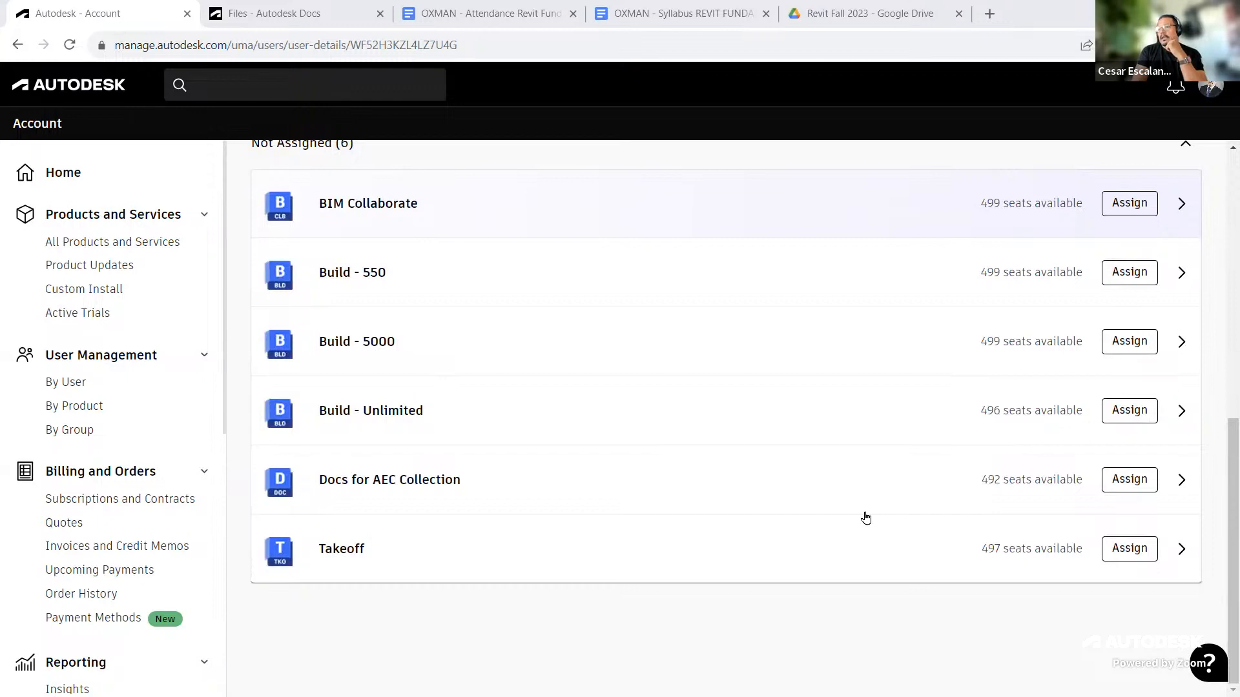
scroll(865, 517, up, 1)
scroll(865, 518, down, 1)
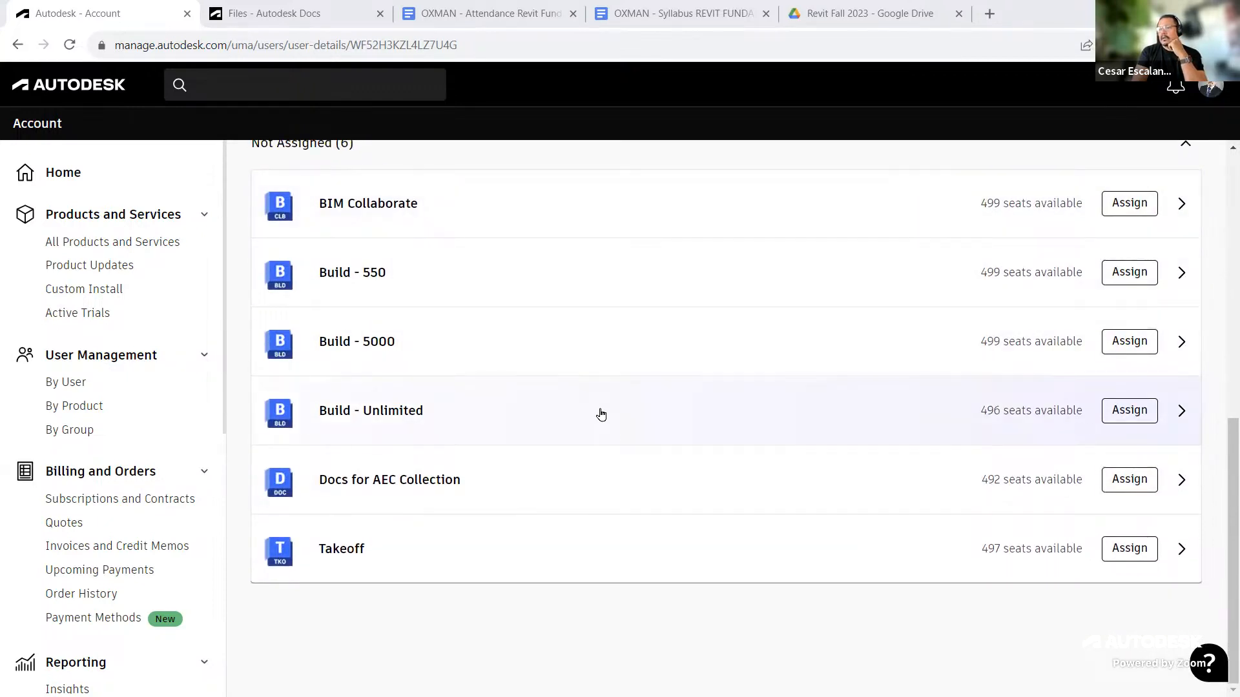
scroll(600, 414, up, 1)
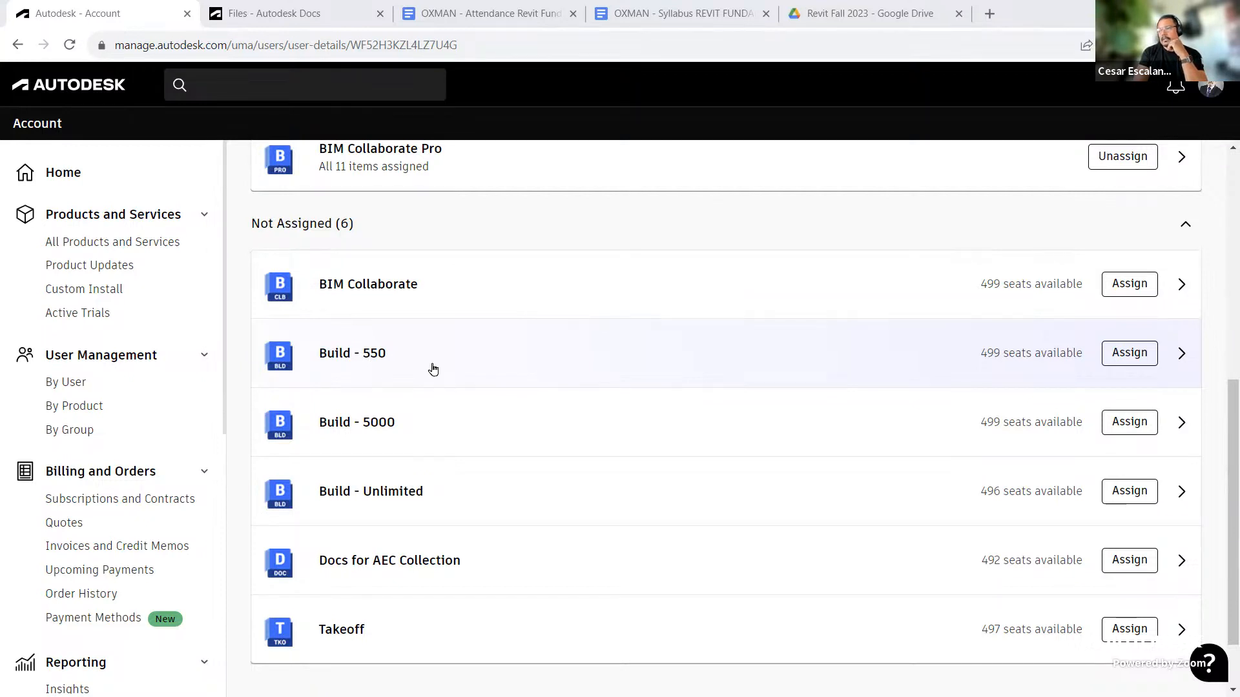
scroll(545, 476, down, 1)
scroll(599, 510, up, 4)
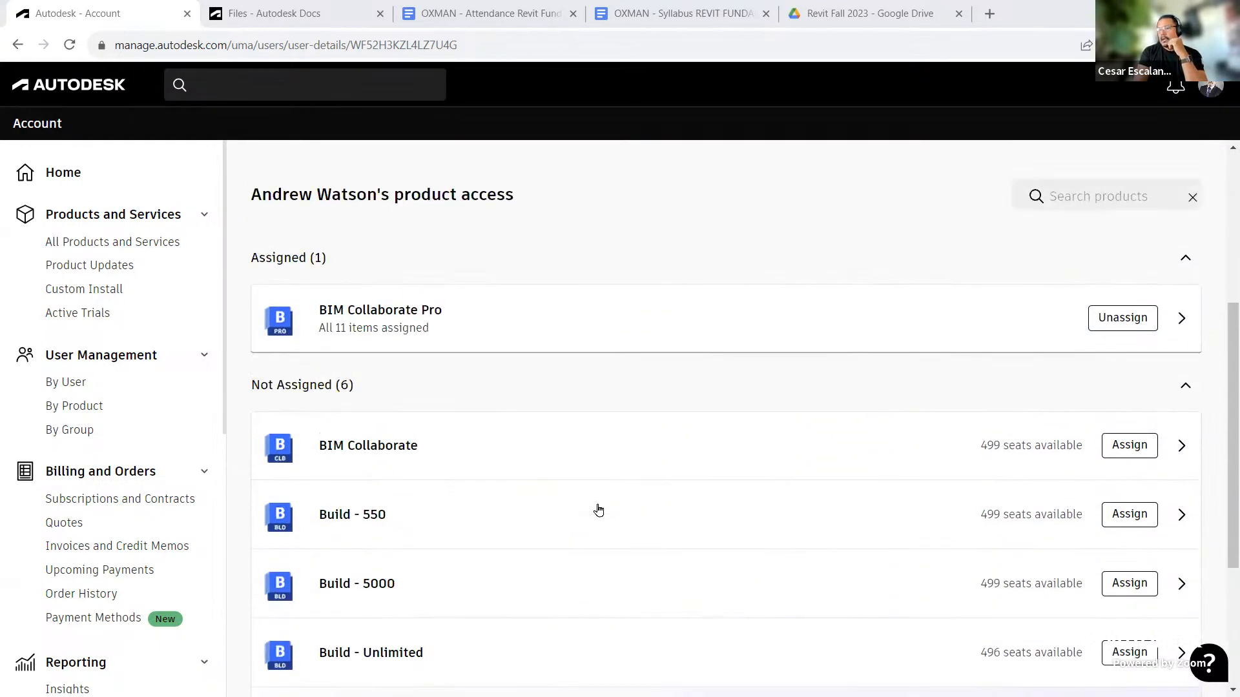
scroll(844, 479, up, 3)
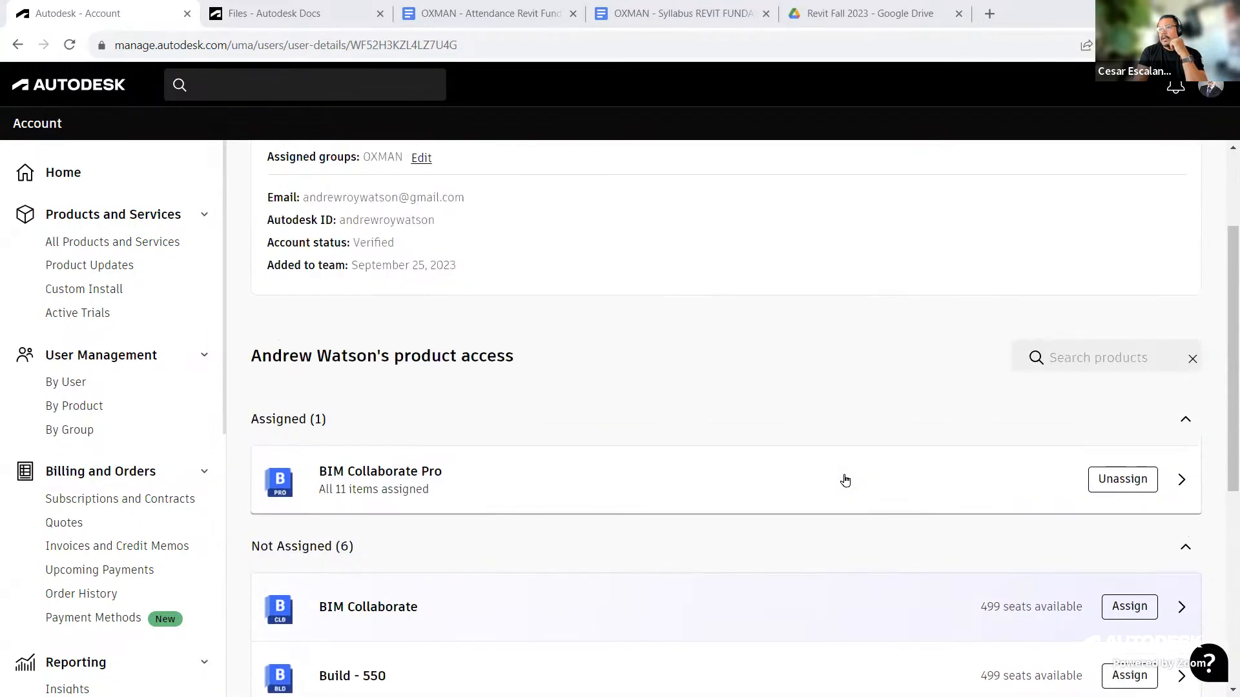
scroll(843, 479, up, 3)
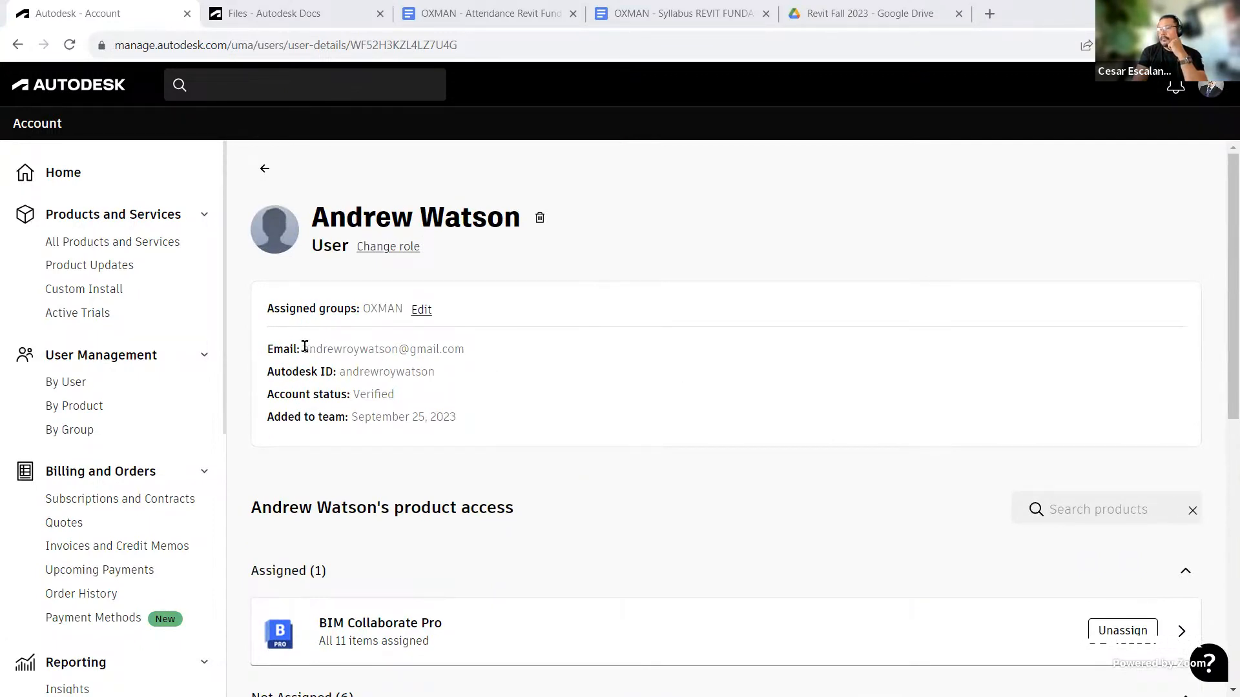
Step: Open the user list and start a single-user invite, pasting the new user's e-mail and entering their first and last names
drag(305, 348, 481, 353)
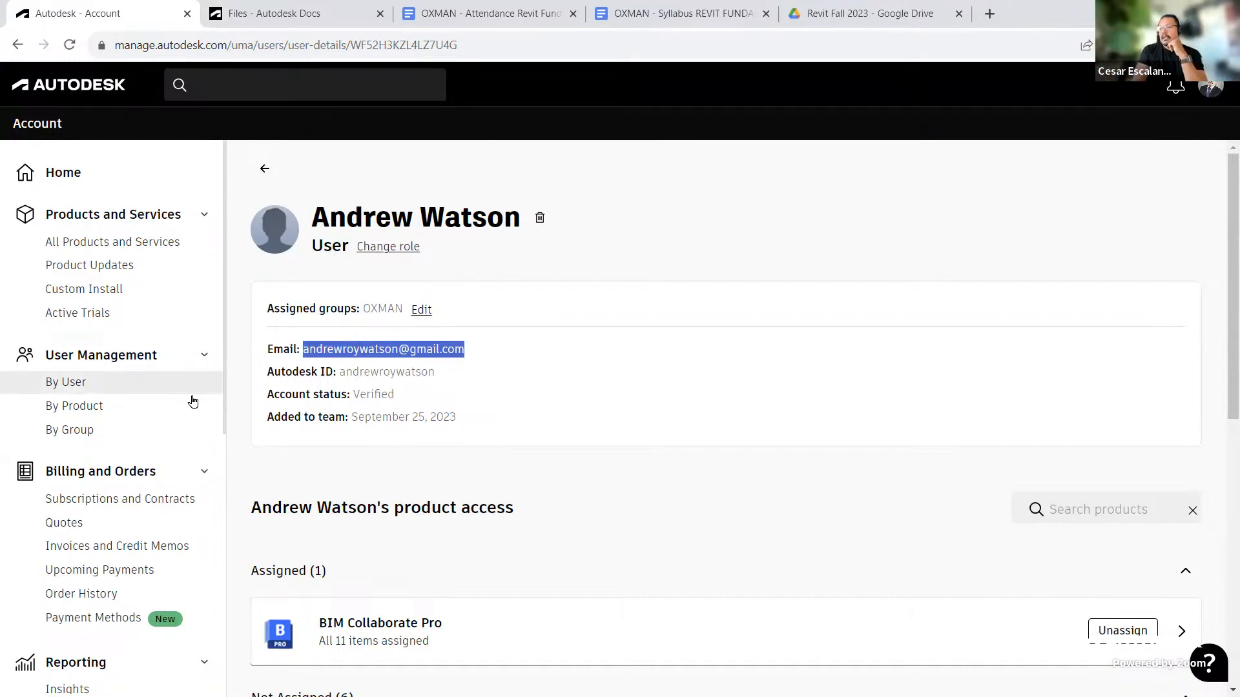
click(84, 388)
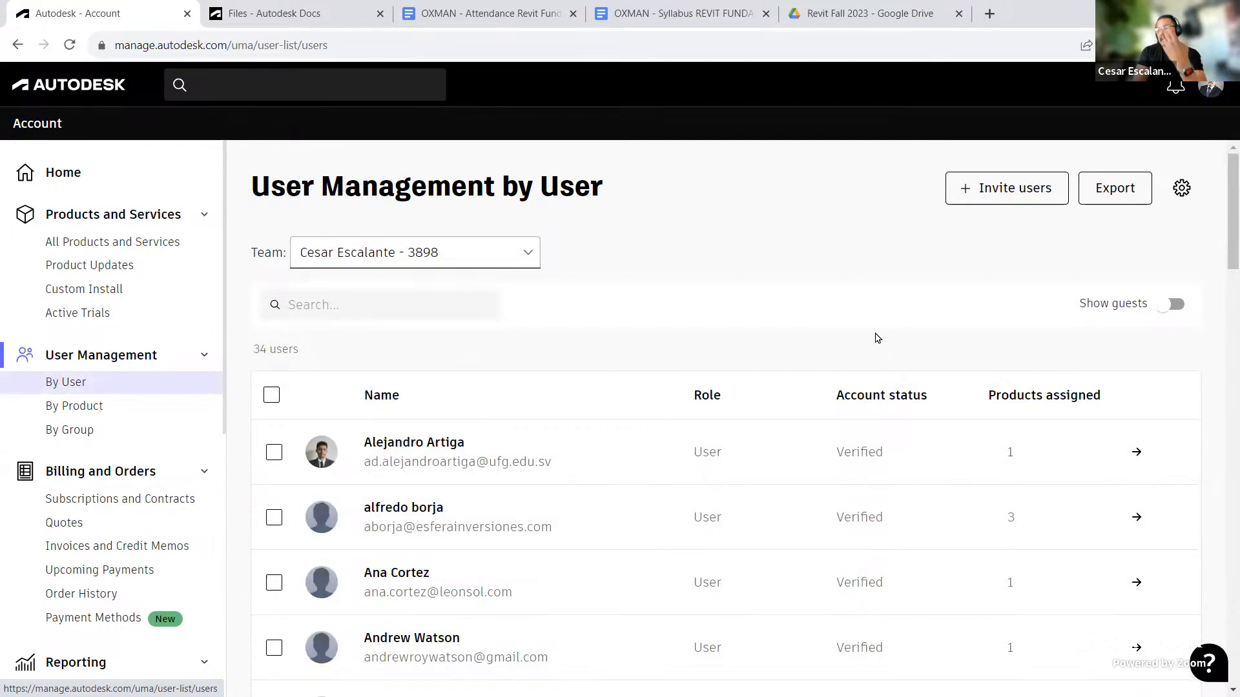
click(1011, 194)
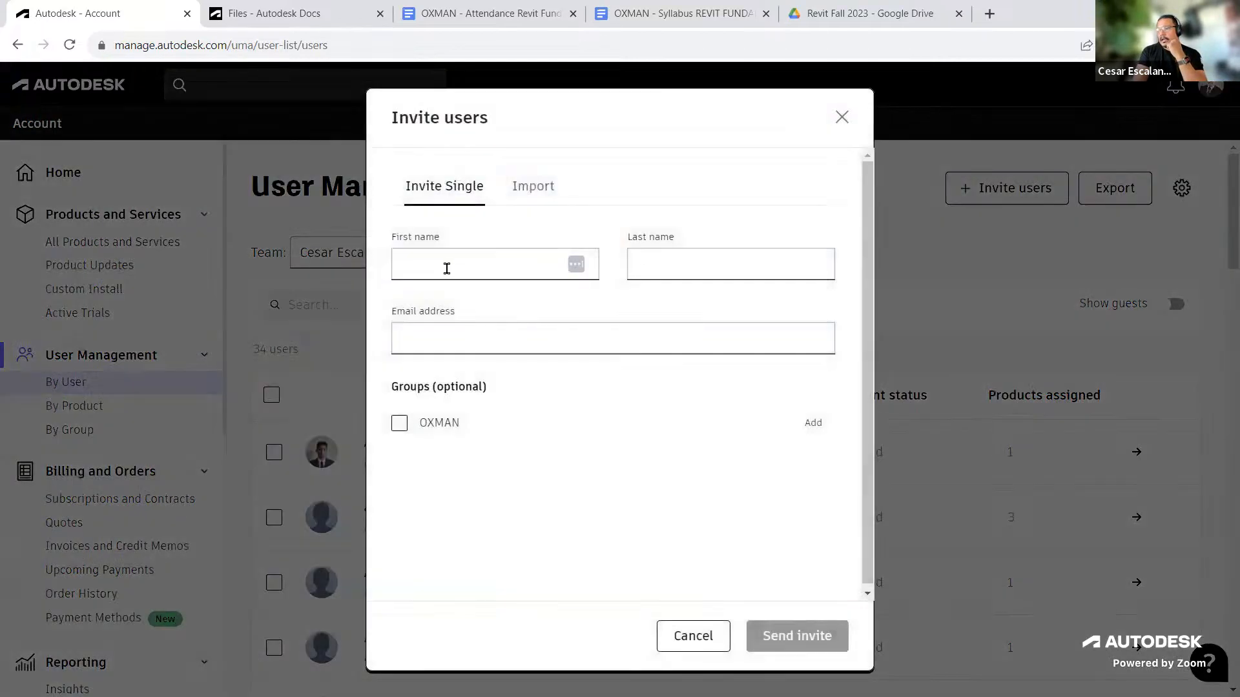
click(446, 266)
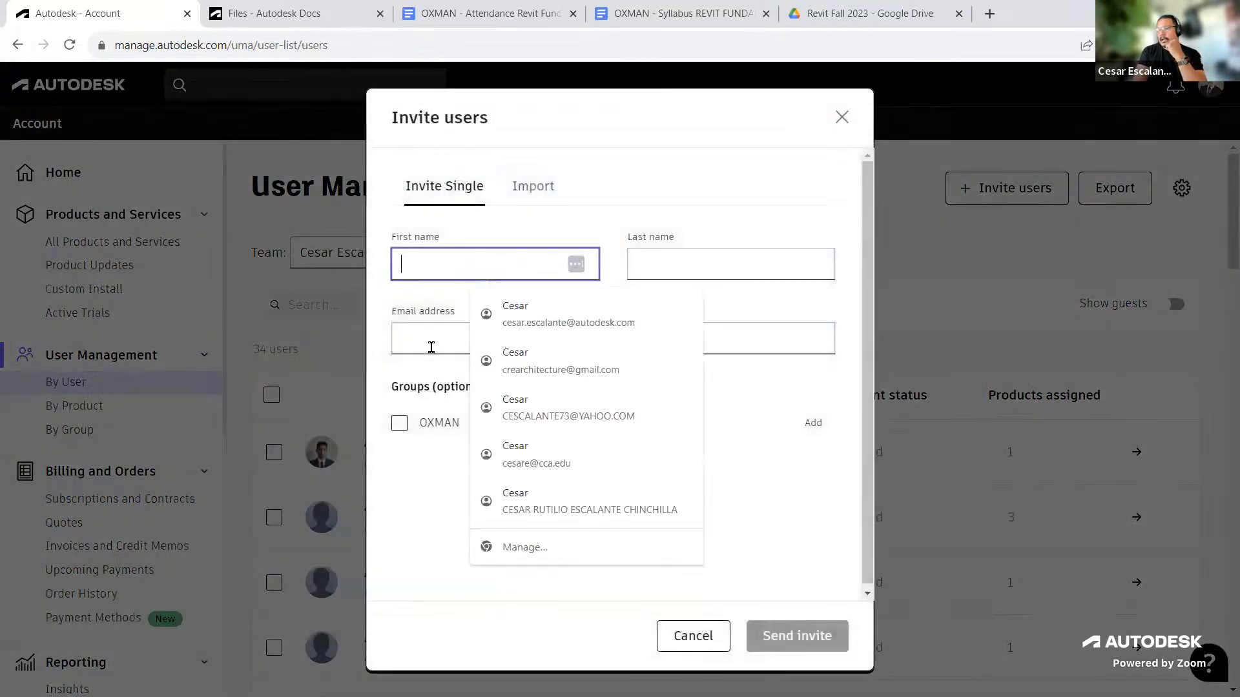
click(429, 344)
key(ctrl+v)
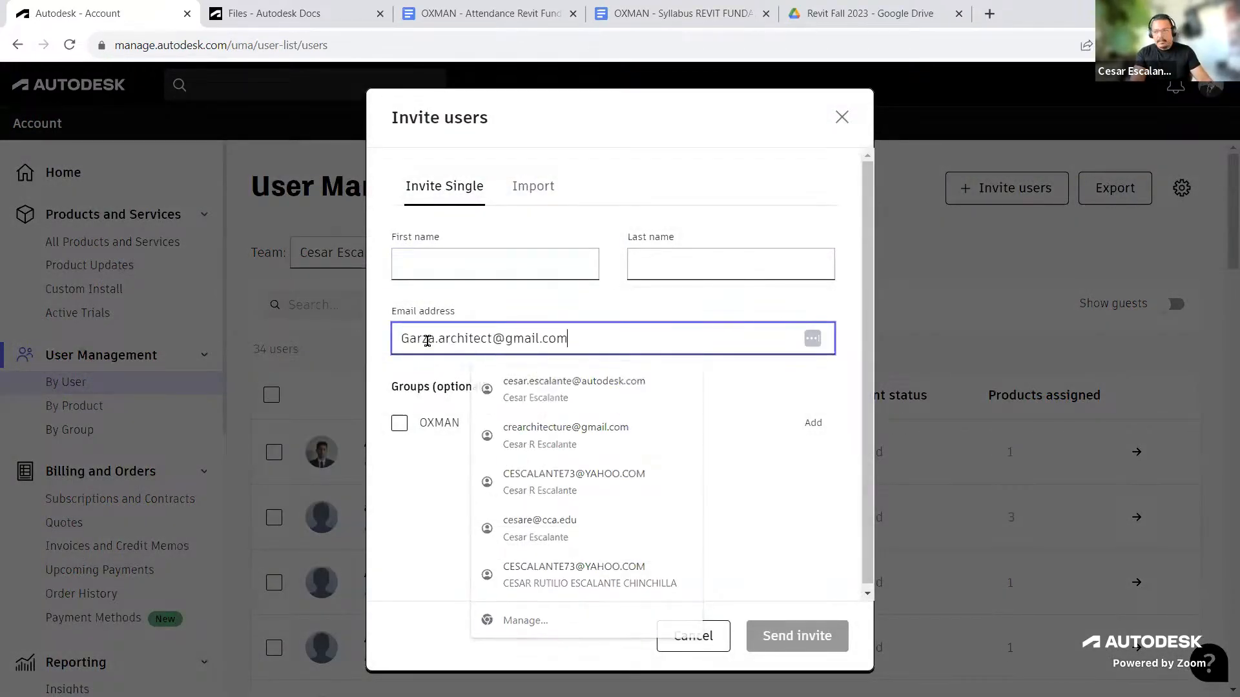
click(443, 267)
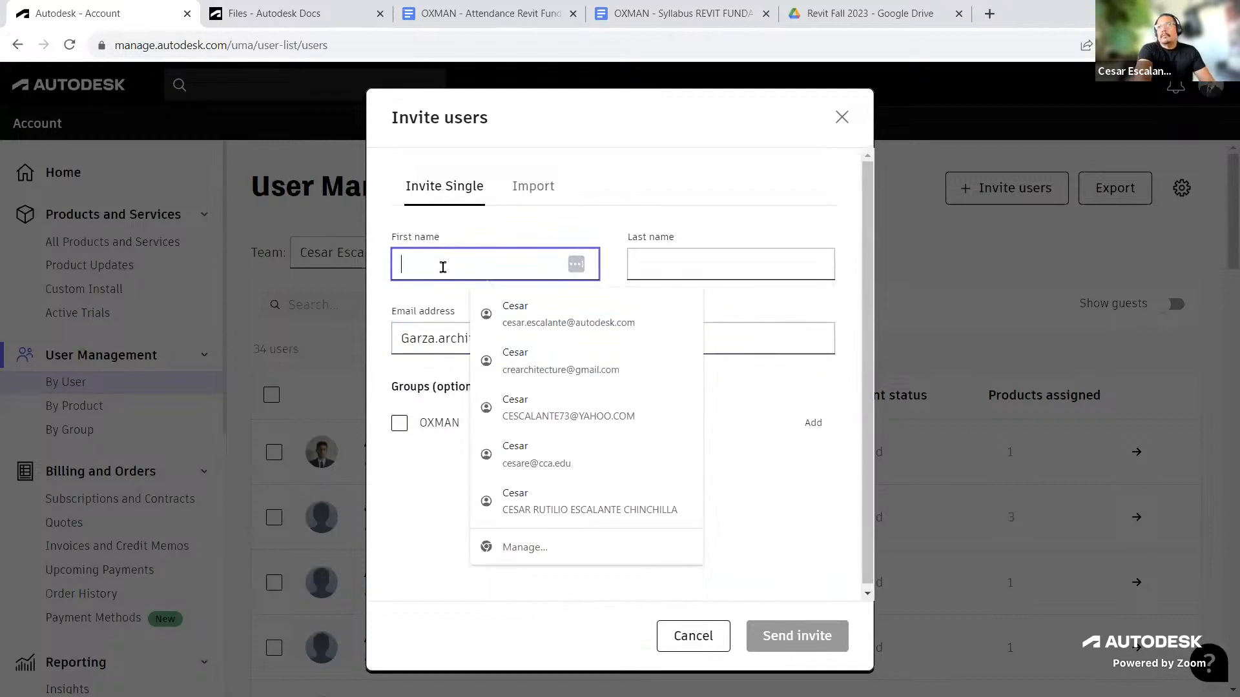
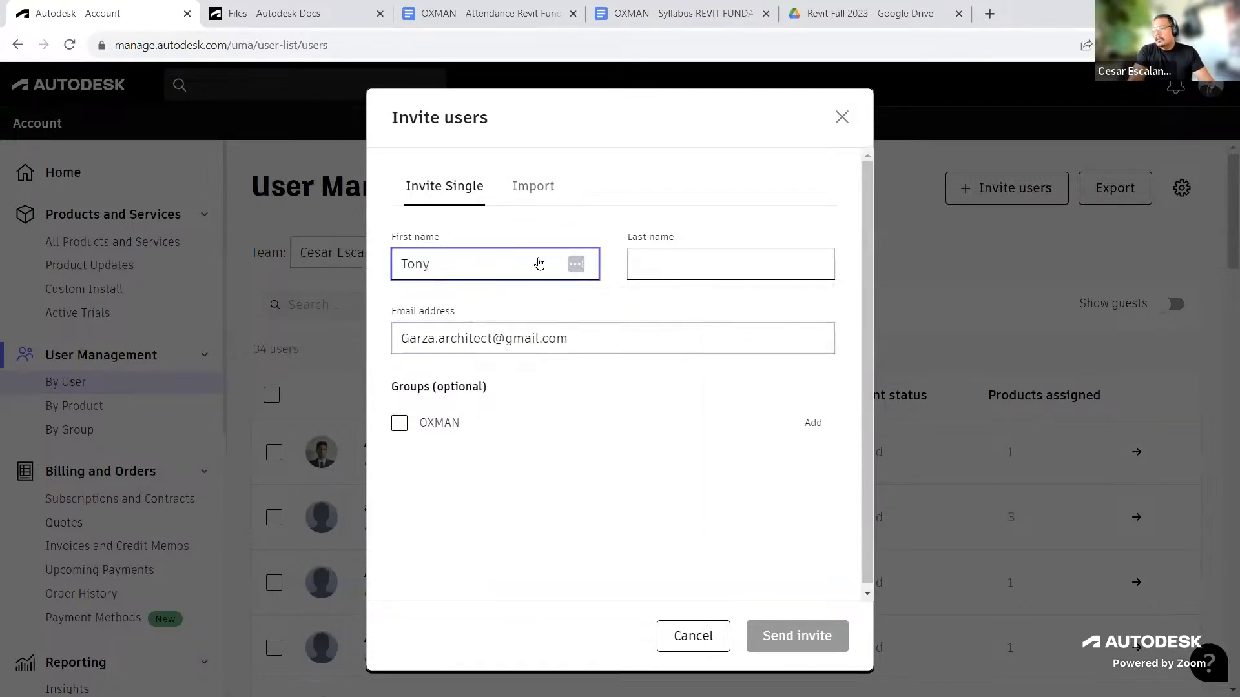
click(667, 263)
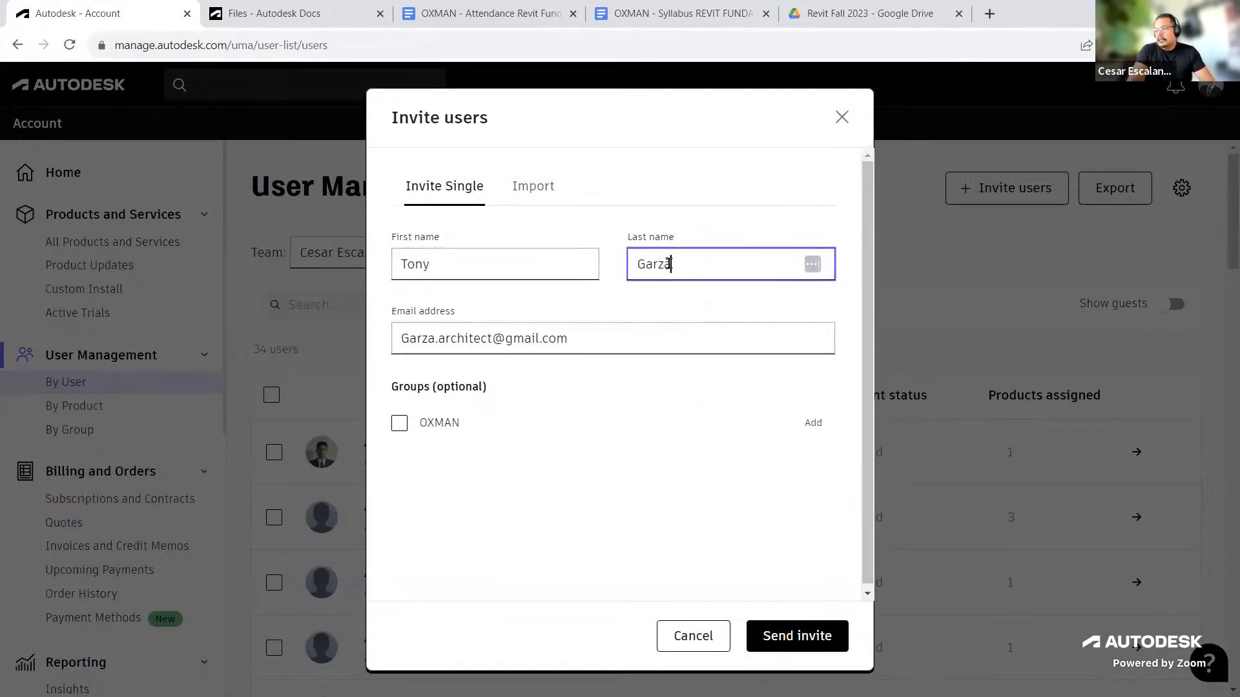
Step: Add the invited user to the OXMAN group and send the invite
click(656, 311)
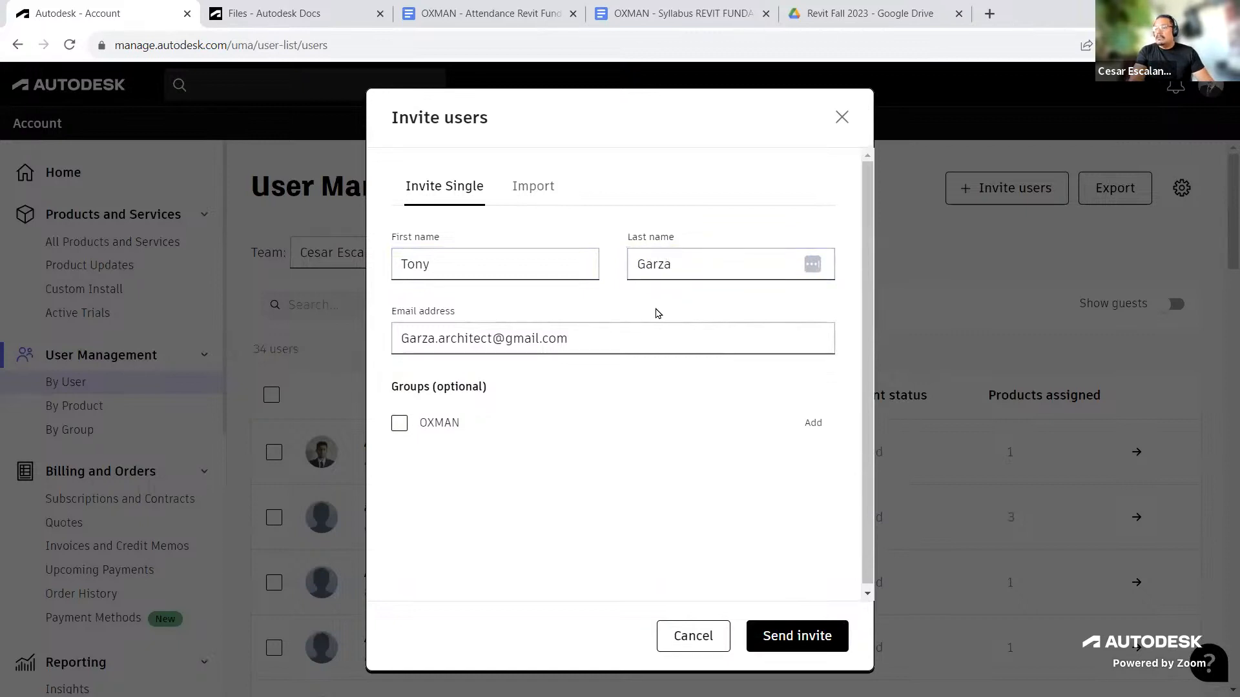
click(400, 426)
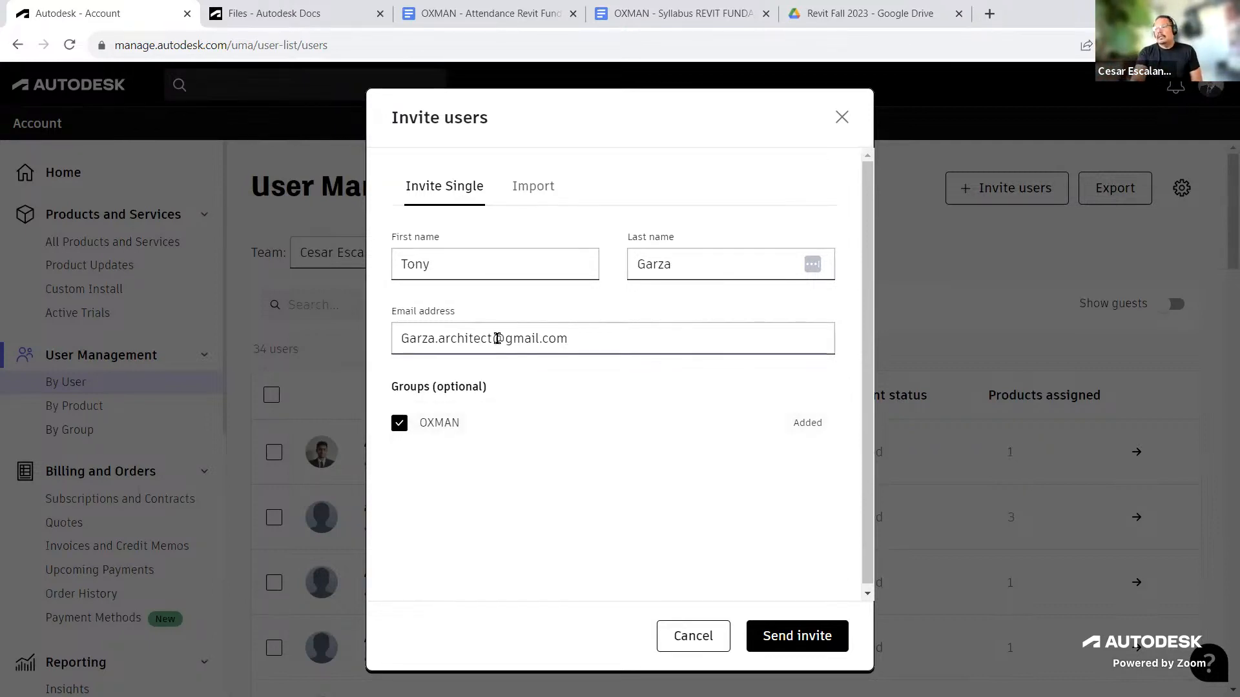
click(807, 635)
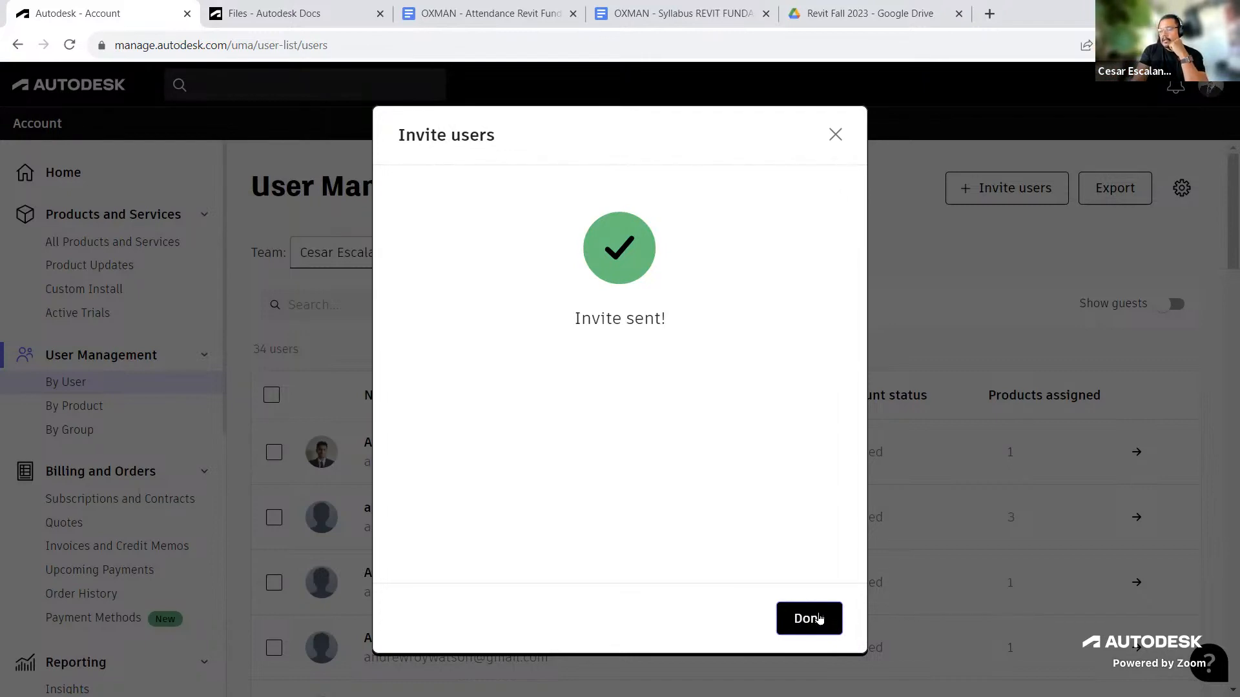
click(818, 618)
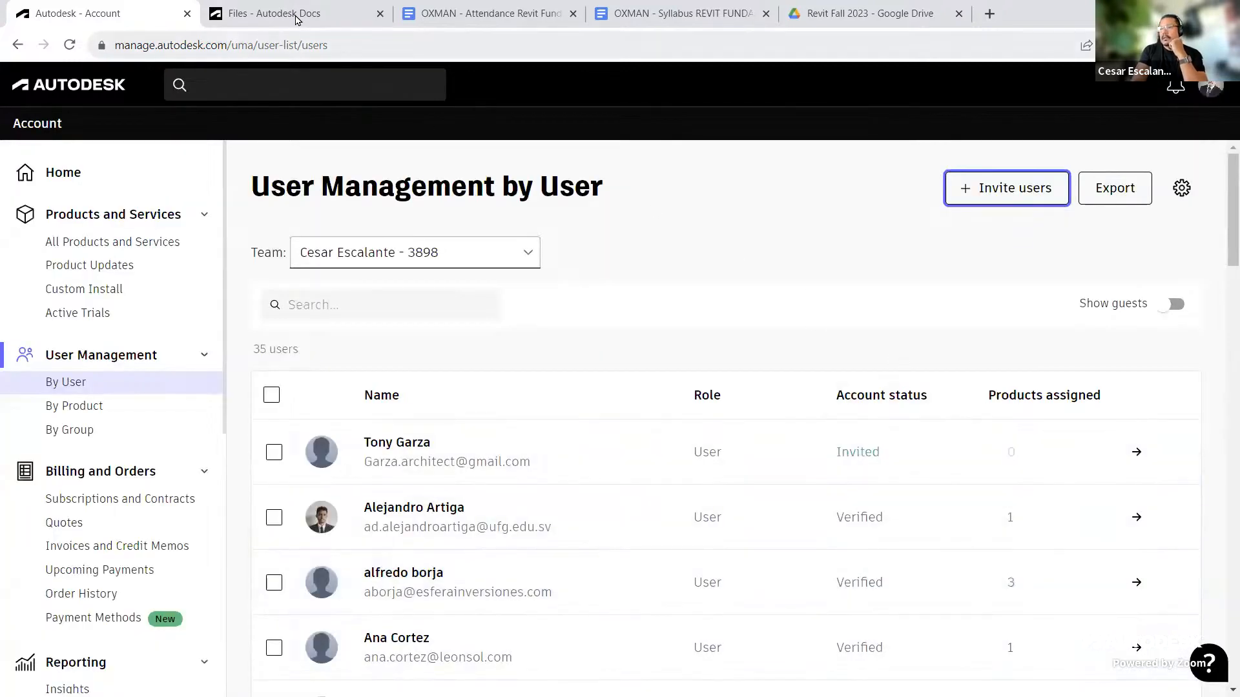
Step: Switch to the Docs project OXMAN Learning and open its Project Admin
click(295, 14)
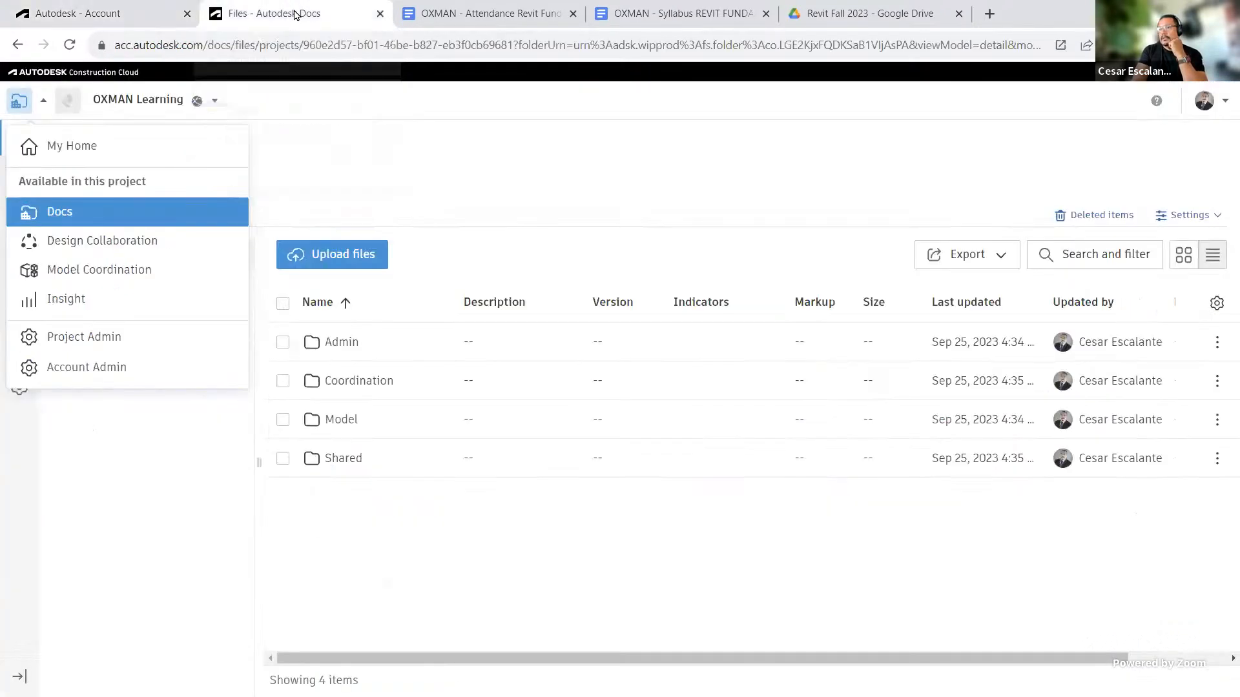
click(55, 508)
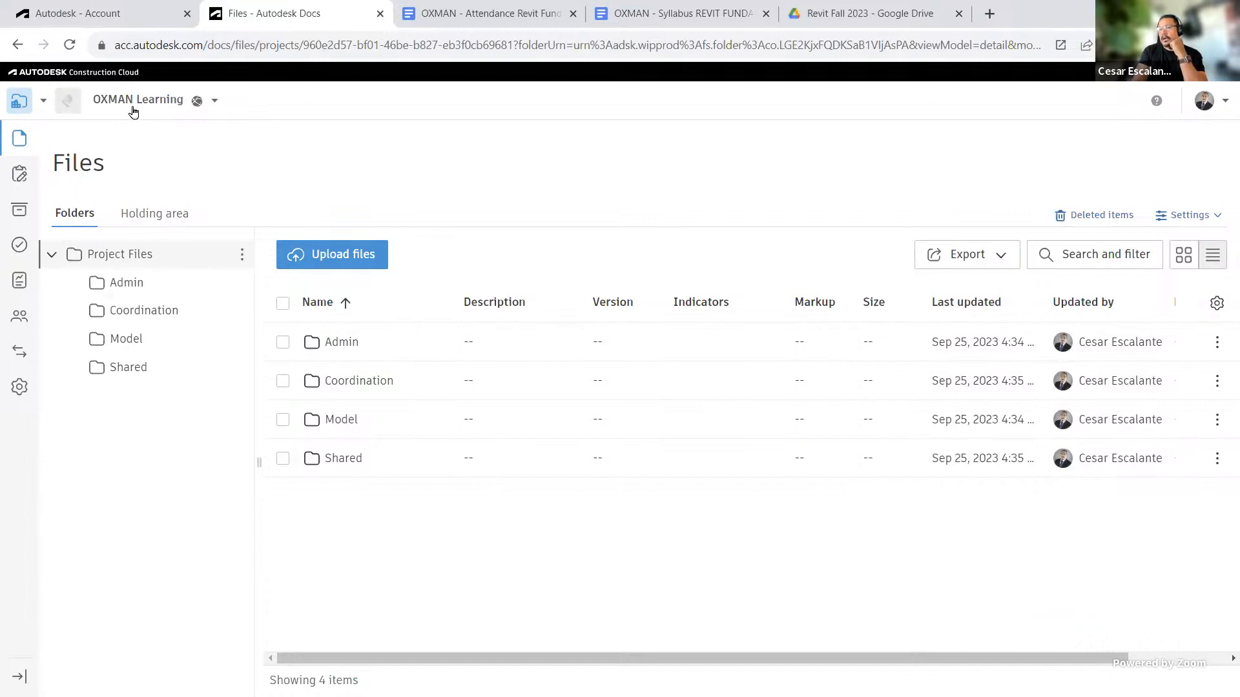
click(44, 101)
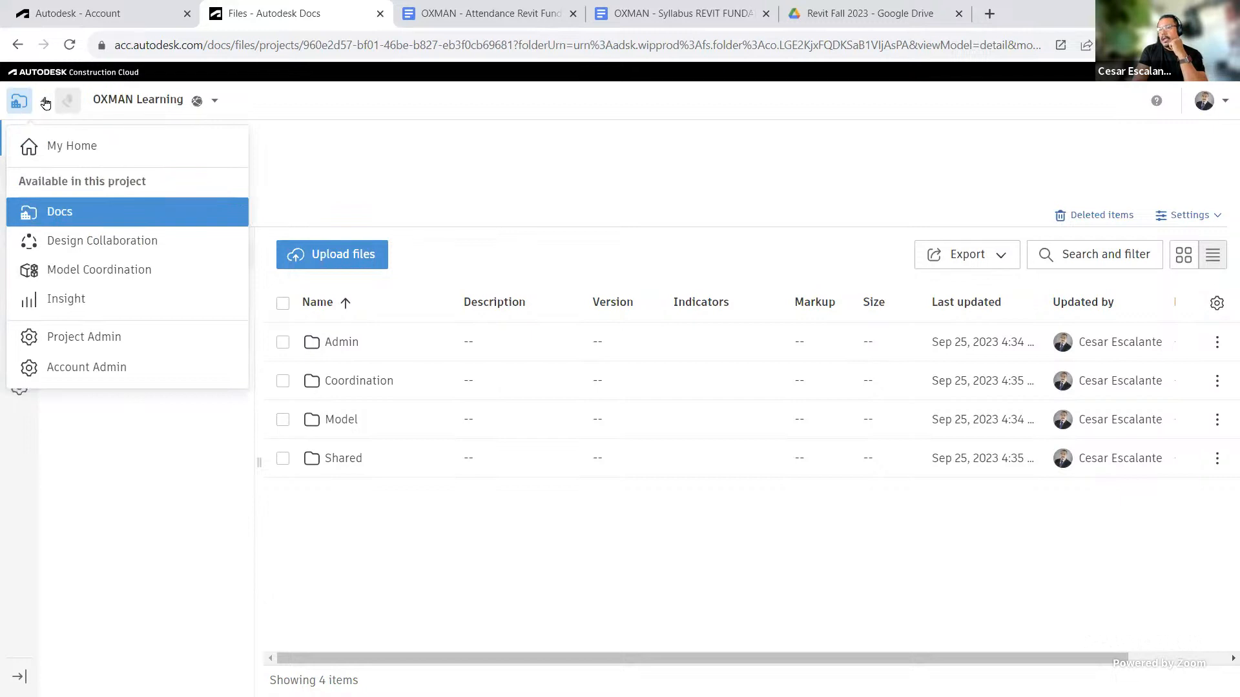
click(98, 338)
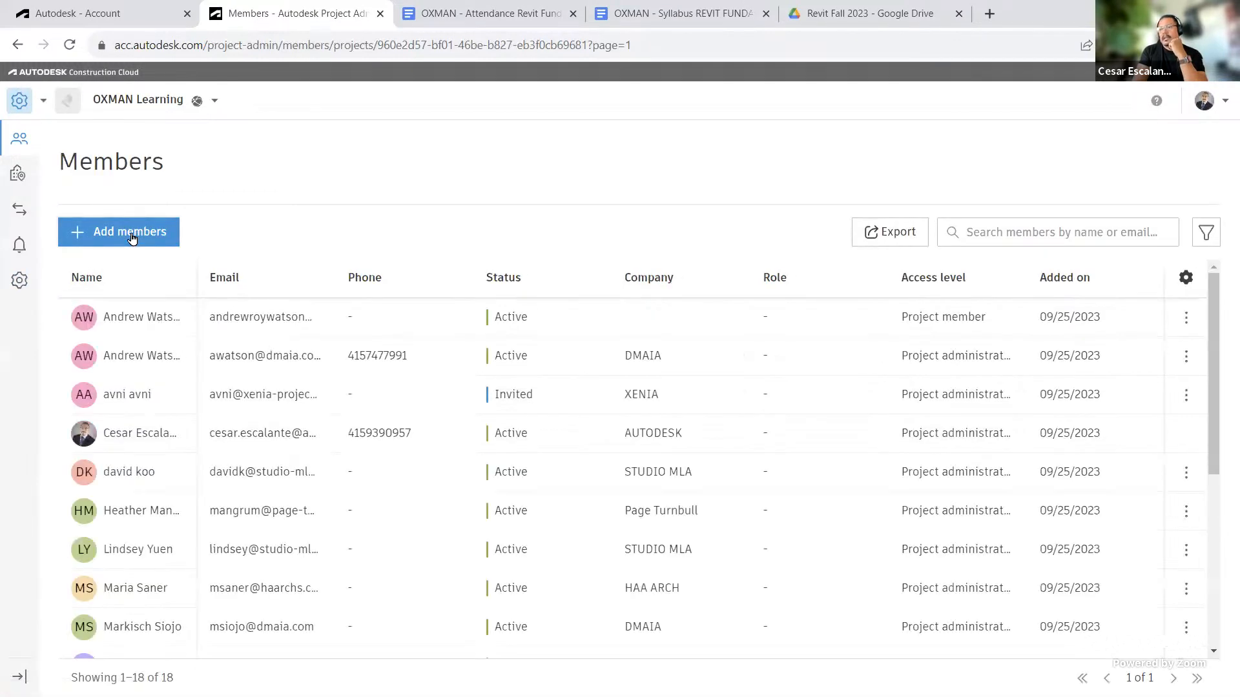
Step: Start adding project members and paste the new user's e-mail address
click(132, 238)
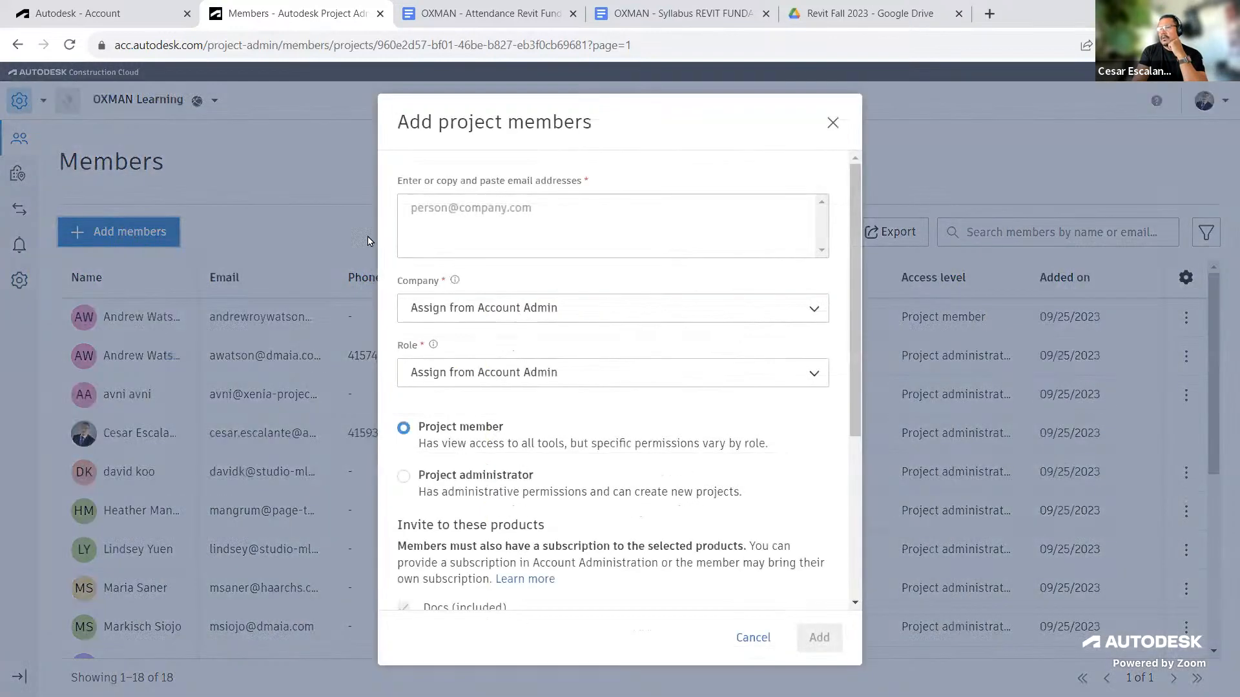
click(448, 207)
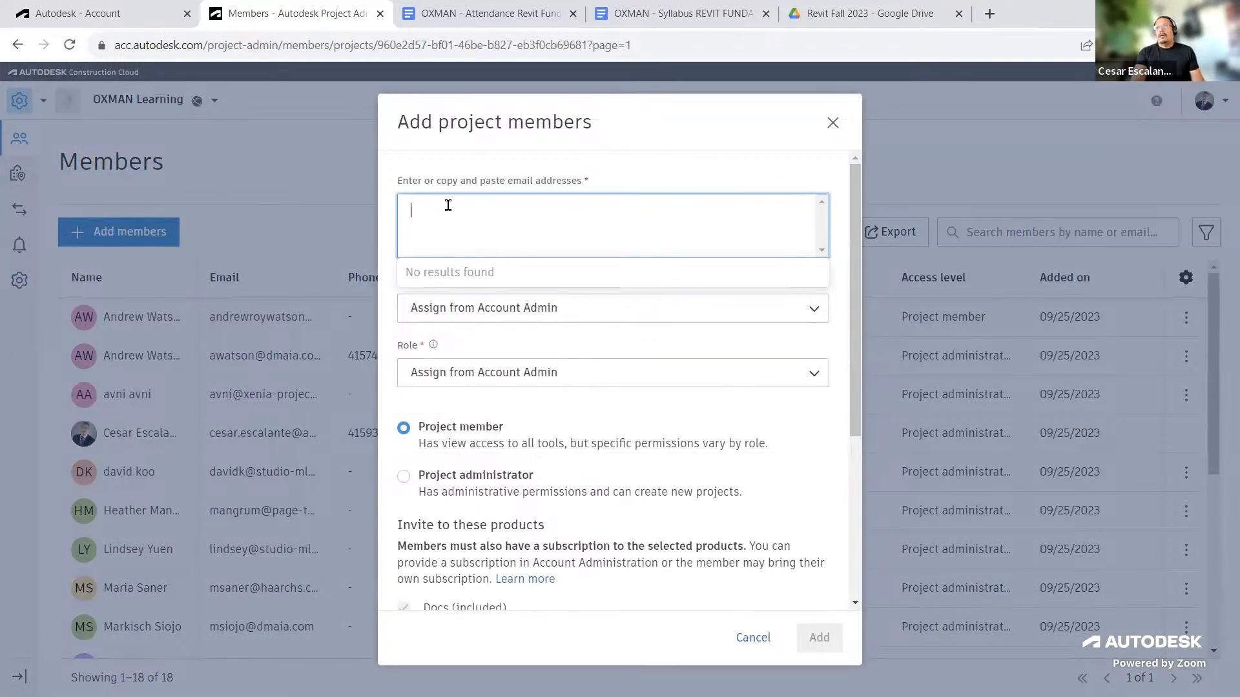
key(ctrl+v)
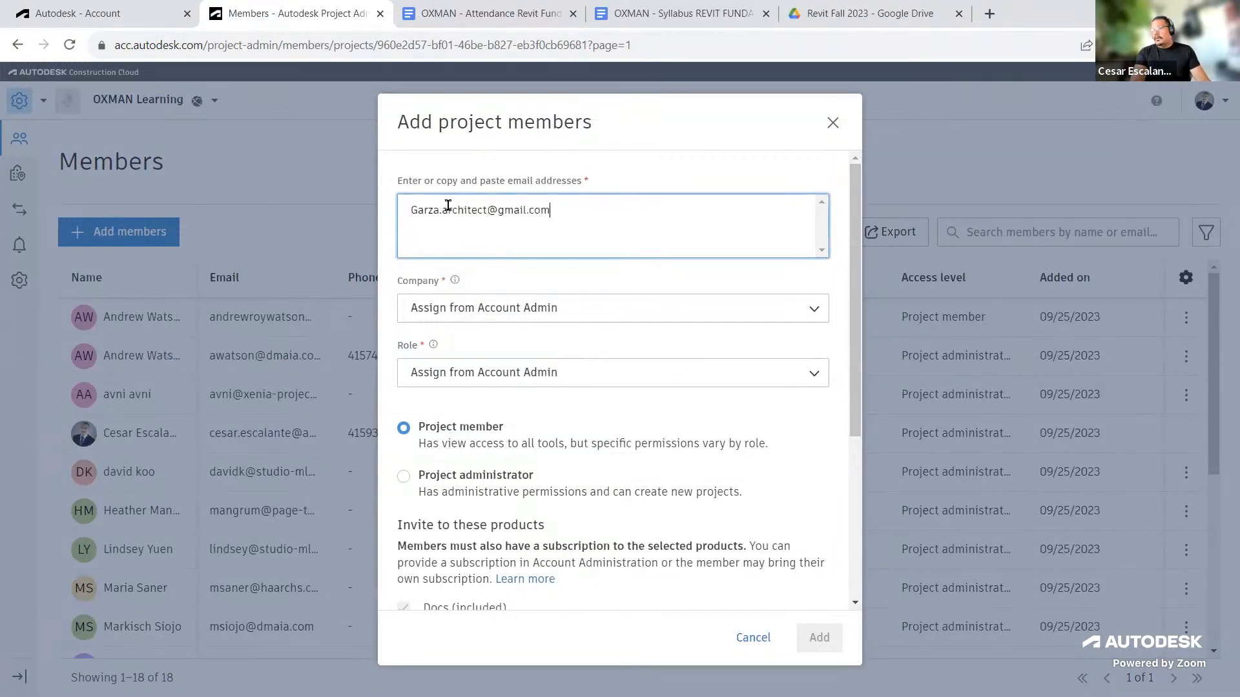
Step: Examine the available Company and Role options for the new member
click(585, 310)
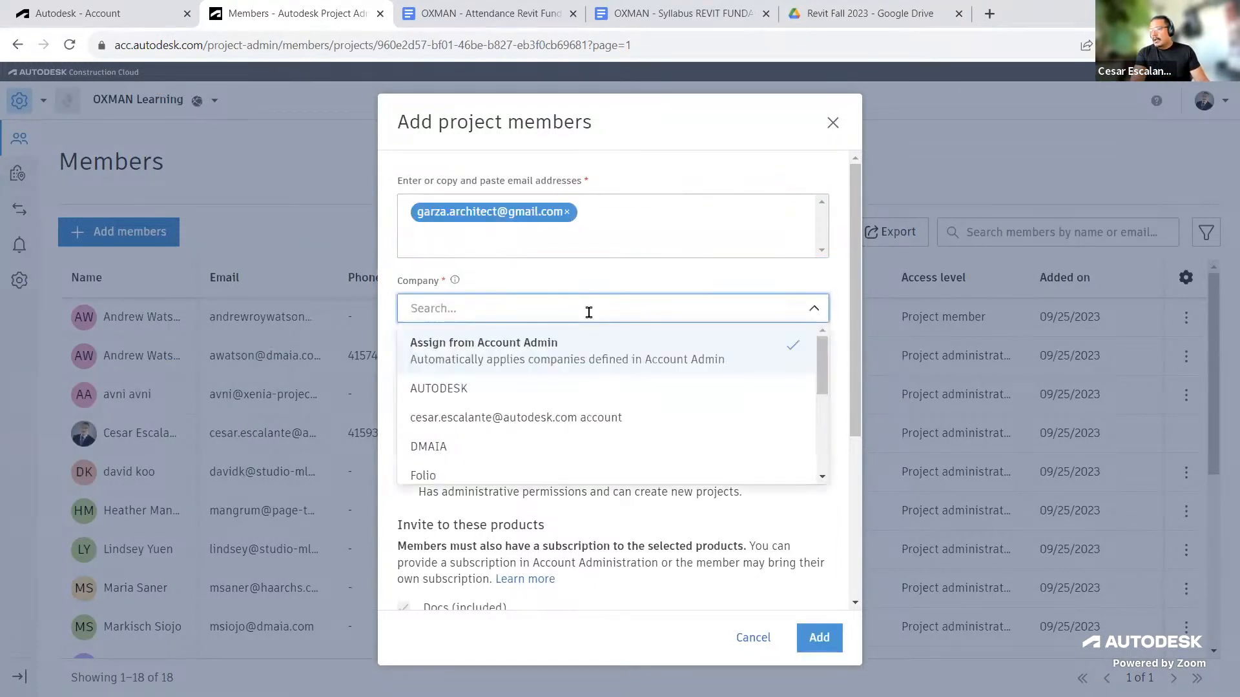
click(610, 287)
click(600, 372)
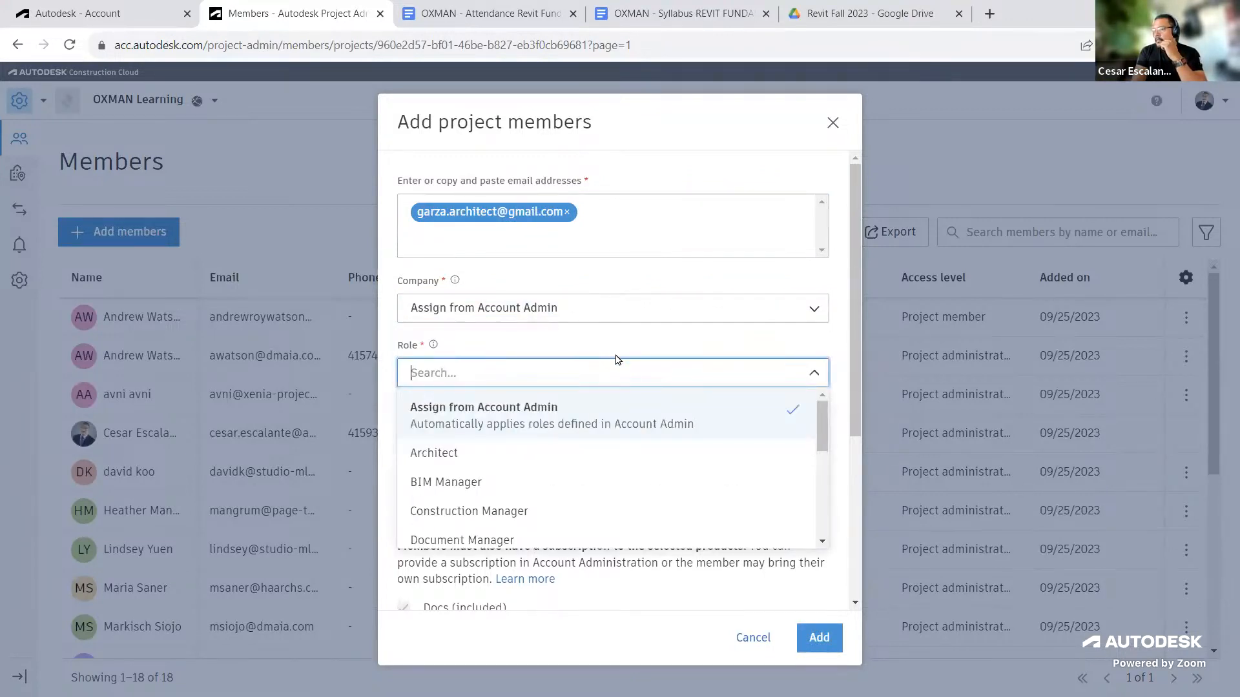
scroll(609, 429, down, 5)
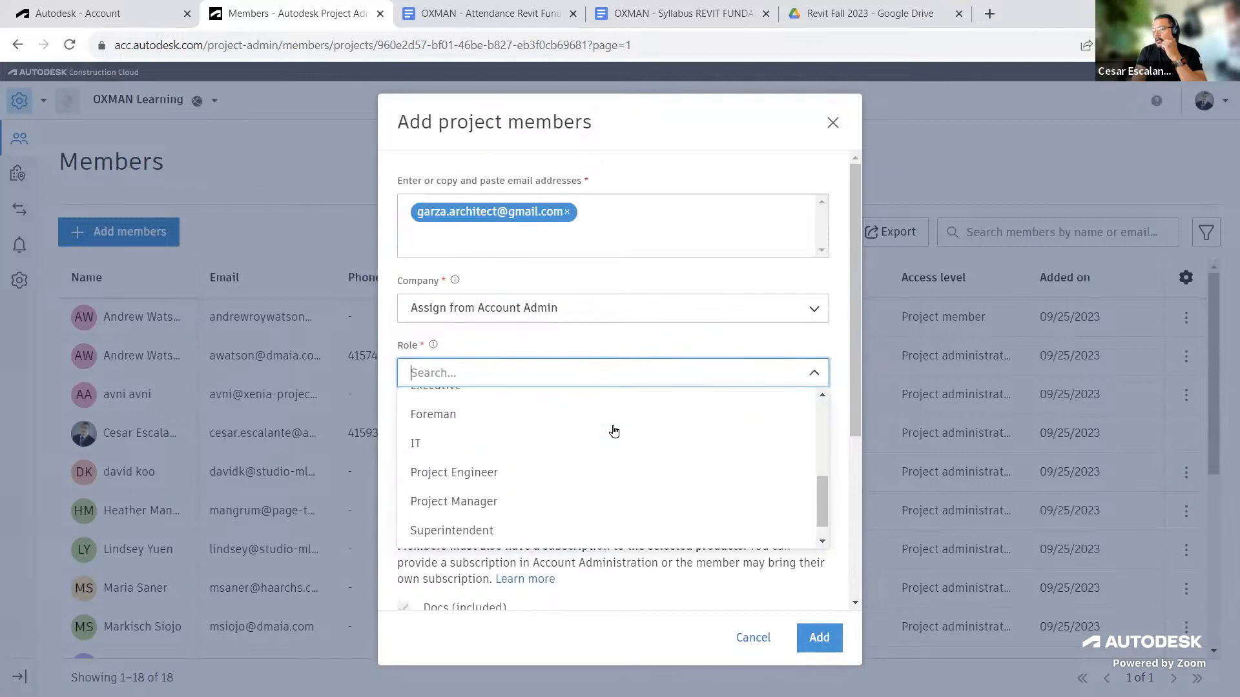
click(634, 338)
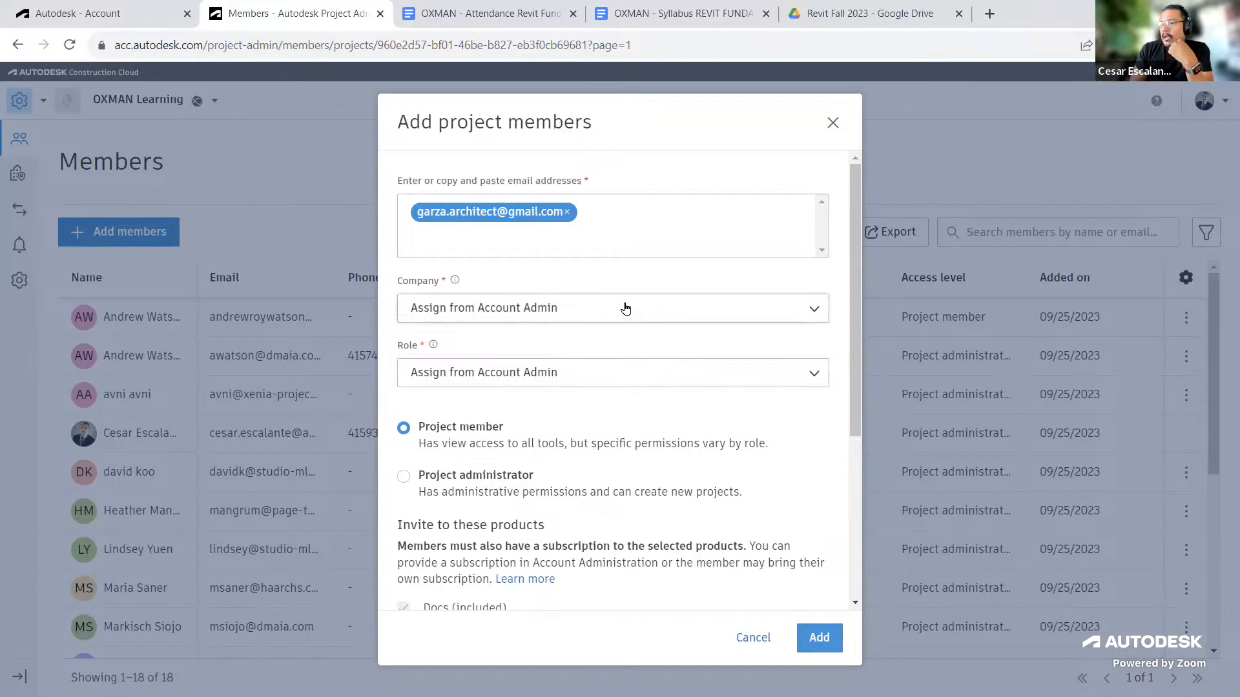
Step: Set the new member's role to Architect and their access level to Project administrator
click(623, 372)
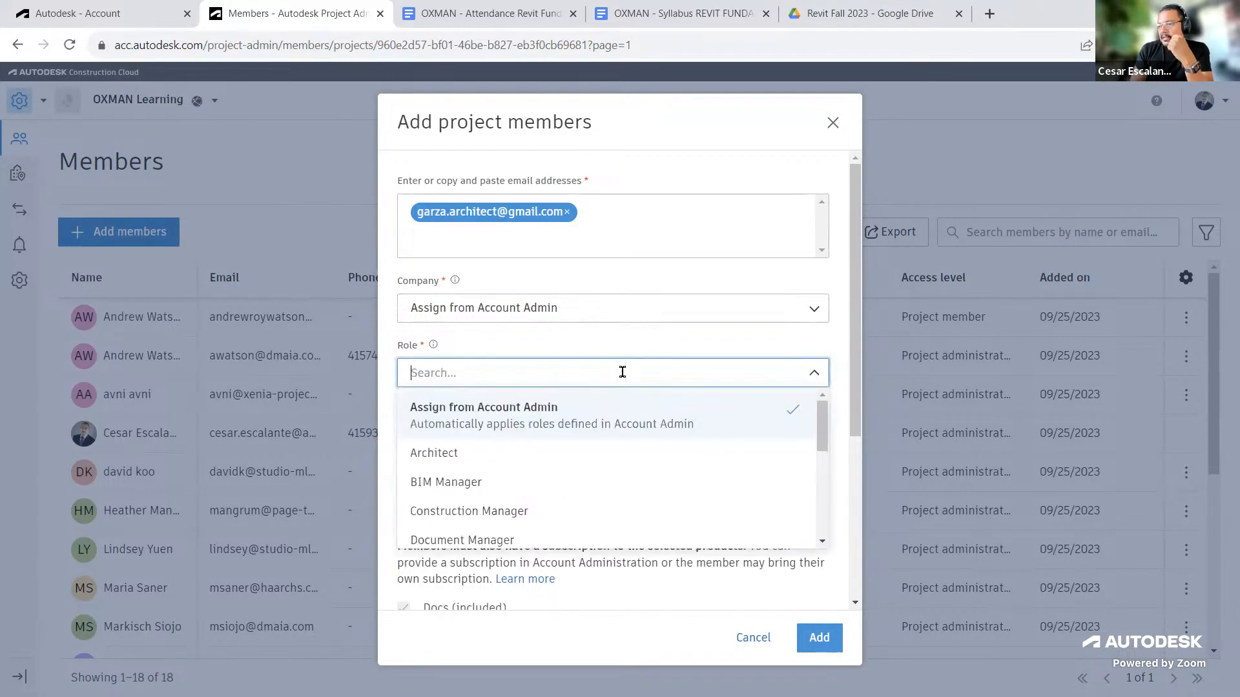
scroll(659, 424, down, 3)
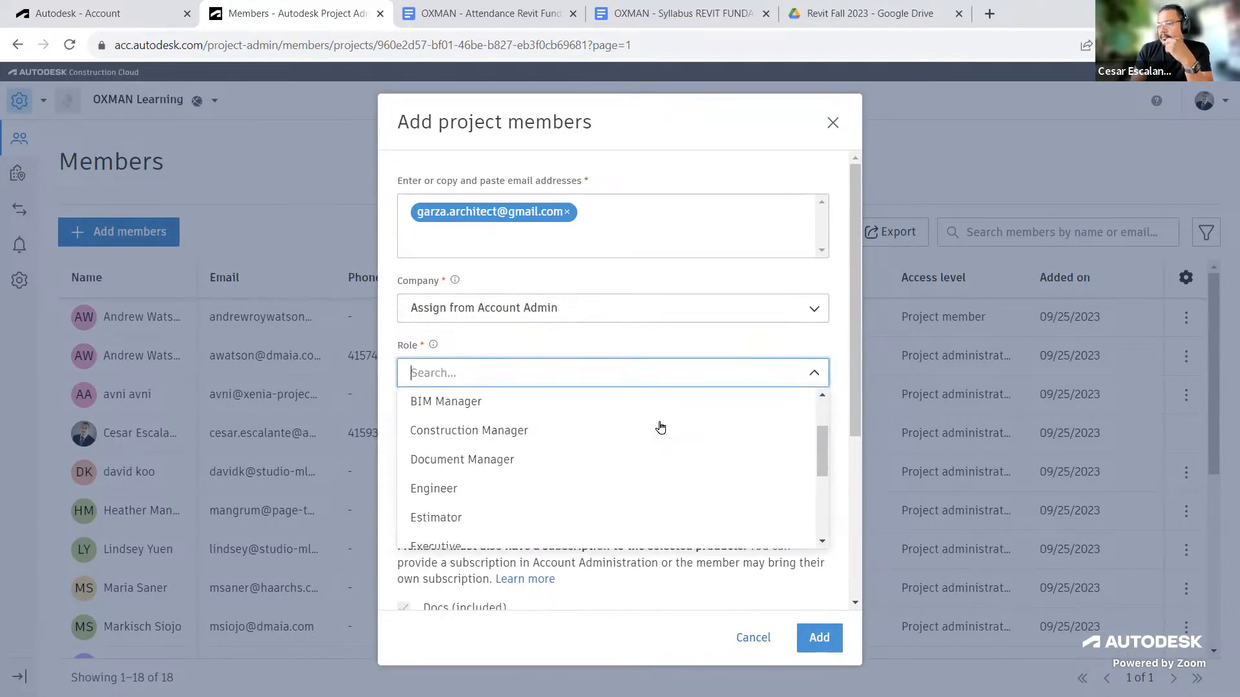
scroll(659, 427, down, 2)
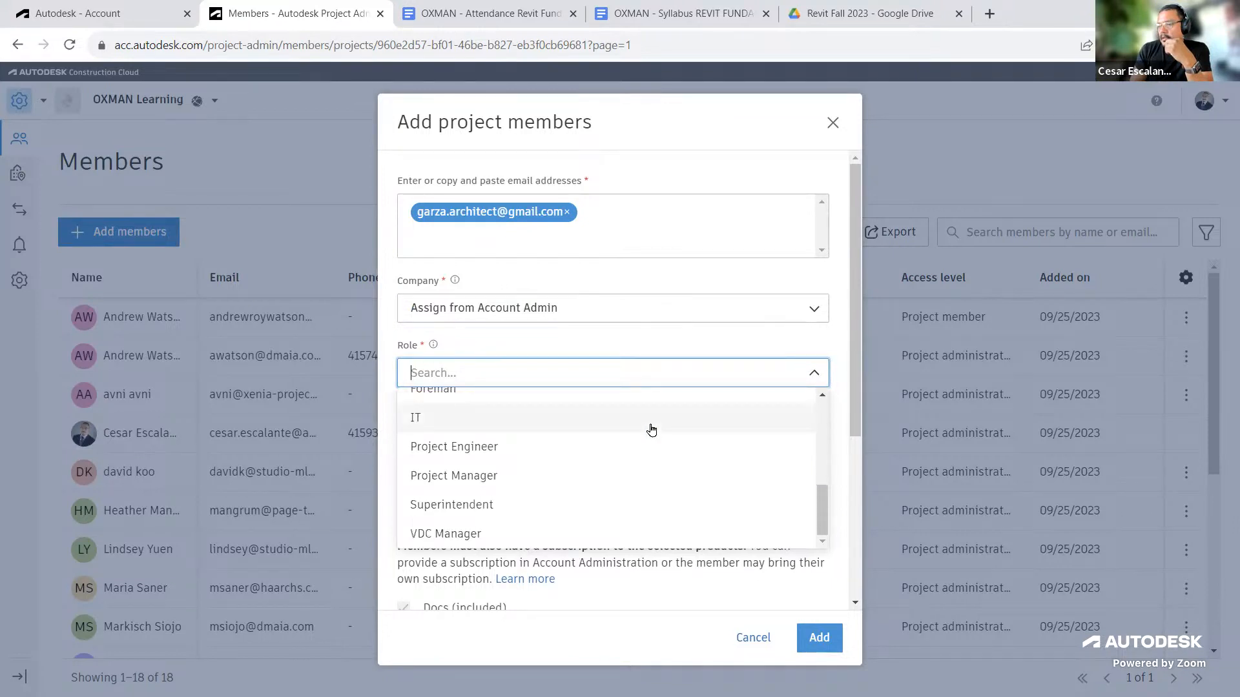
scroll(651, 430, up, 5)
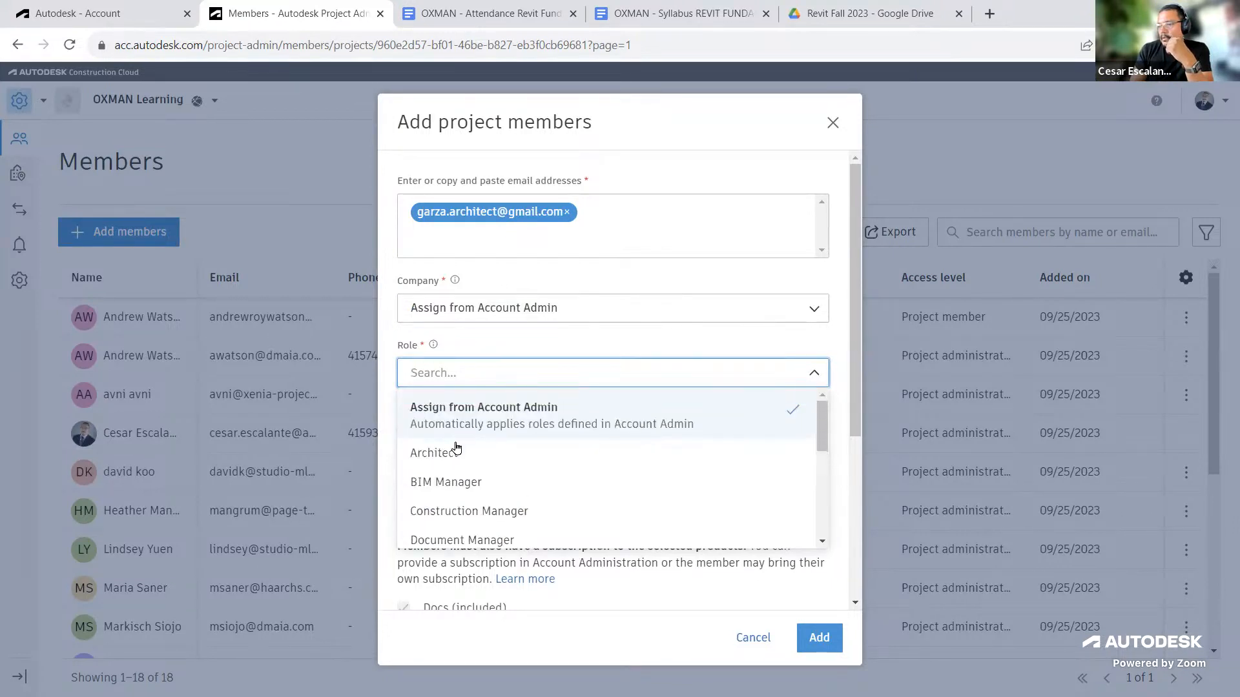
click(454, 453)
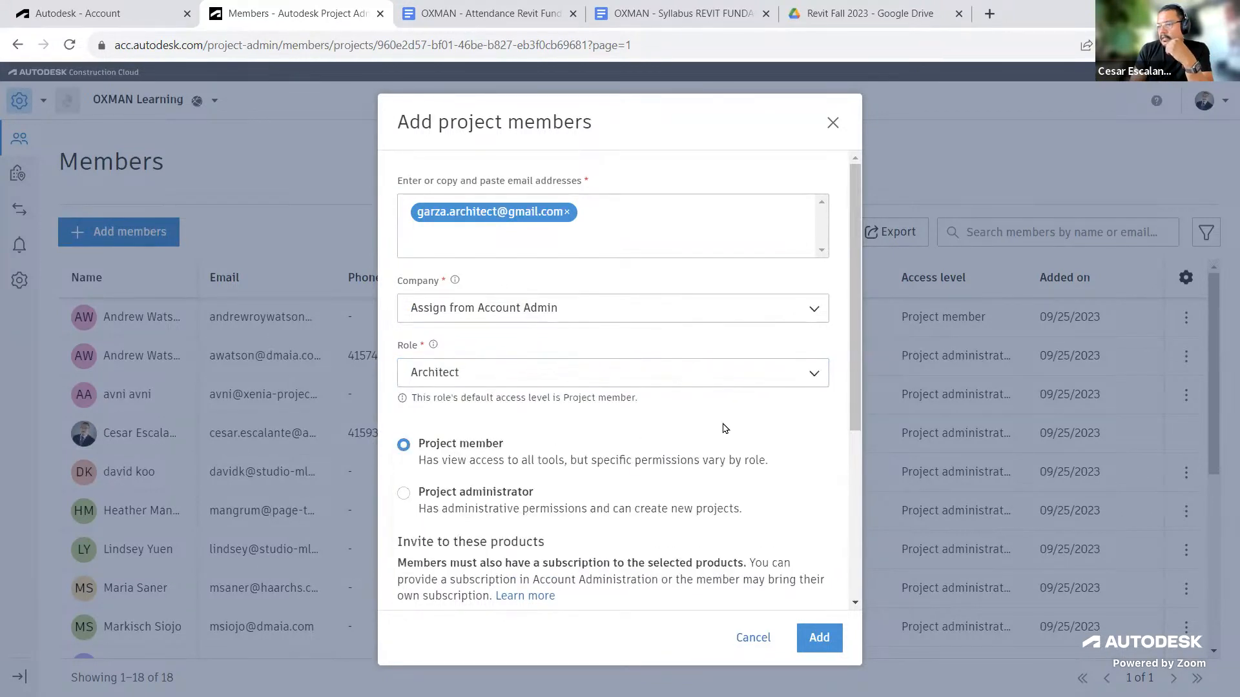
click(403, 493)
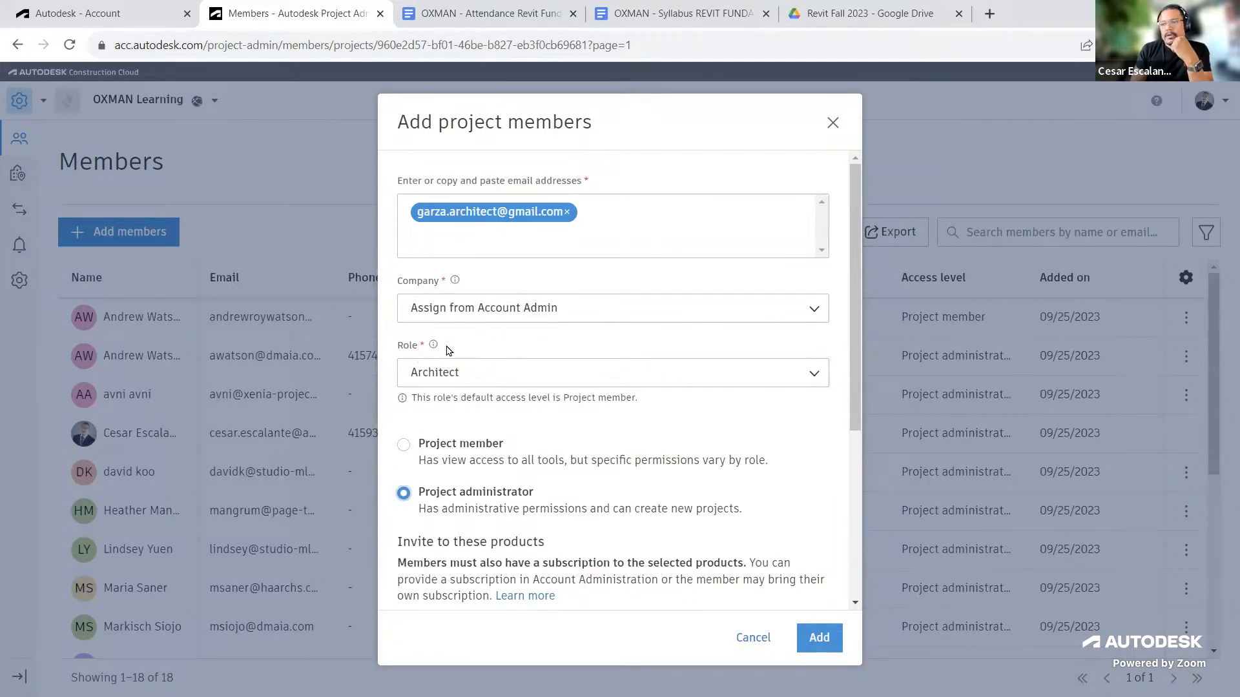
Step: Include the Design Collaboration and Model Coordination products and add the member to the project
scroll(703, 451, down, 4)
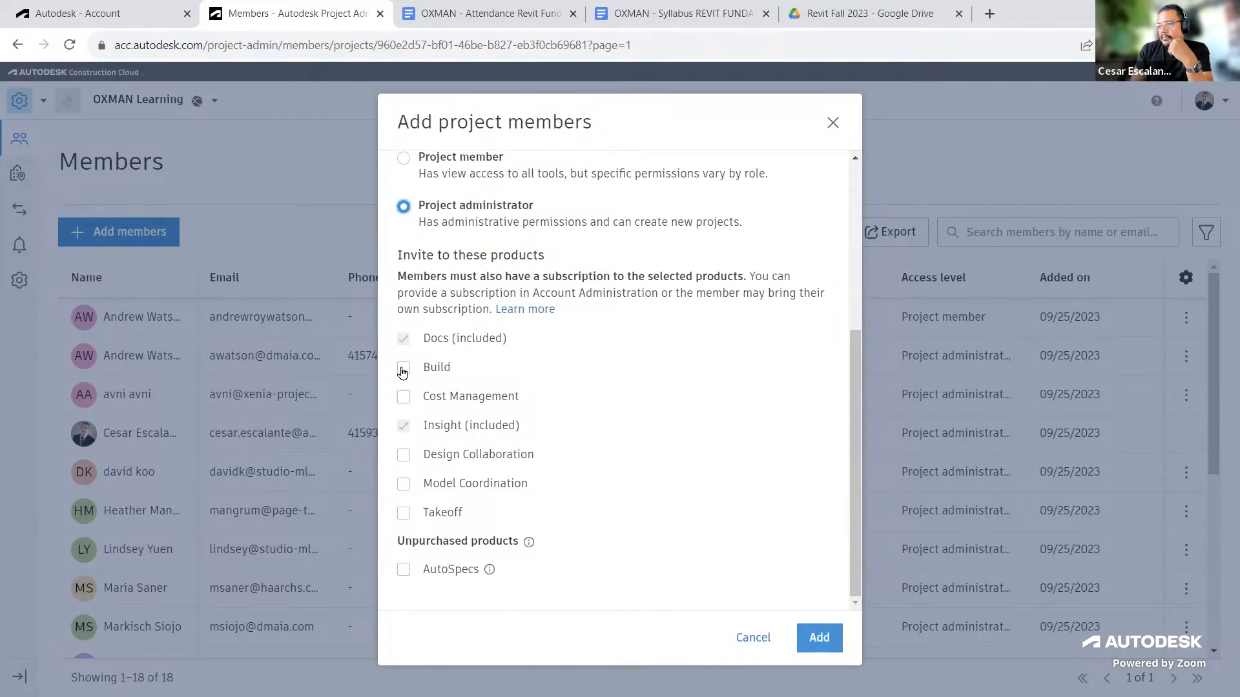
click(403, 455)
click(403, 484)
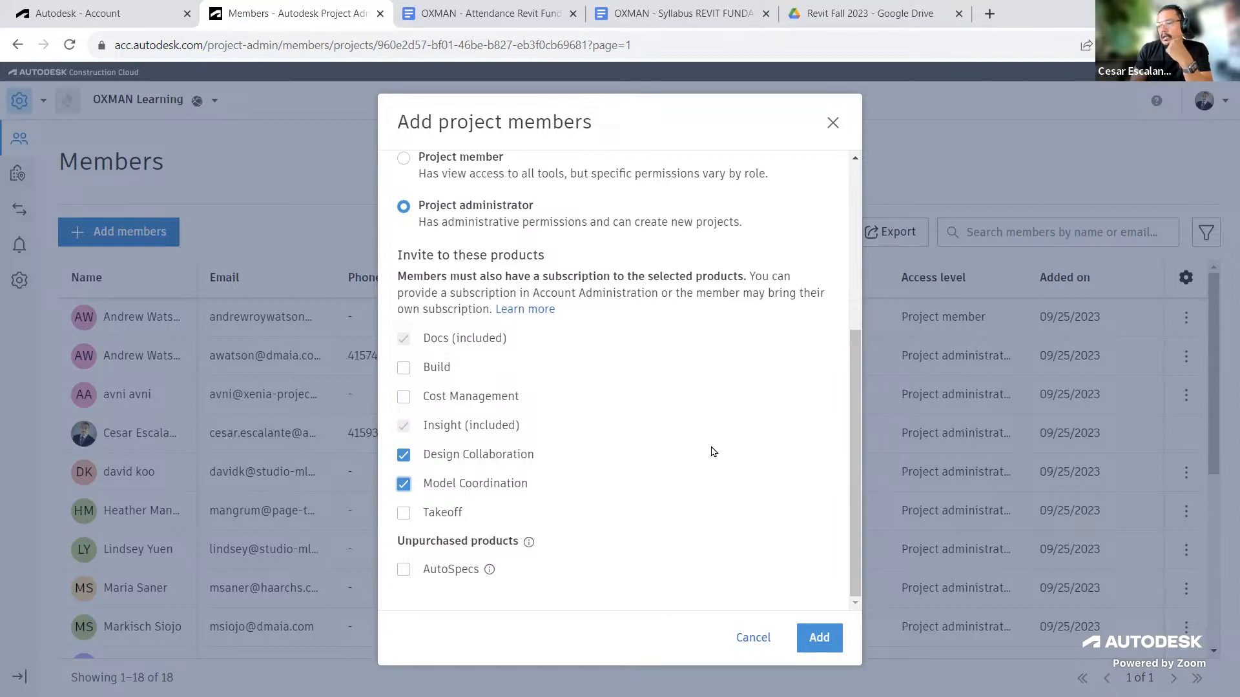
scroll(713, 451, up, 3)
scroll(713, 450, down, 3)
scroll(704, 433, up, 4)
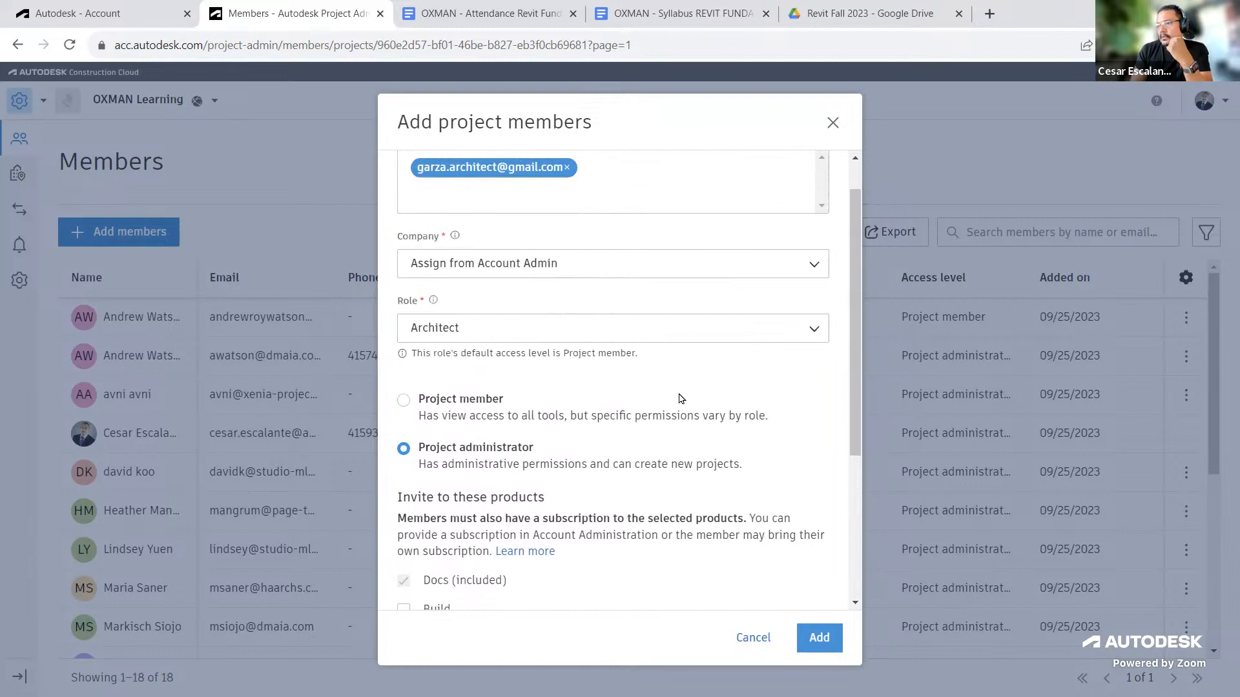
click(820, 638)
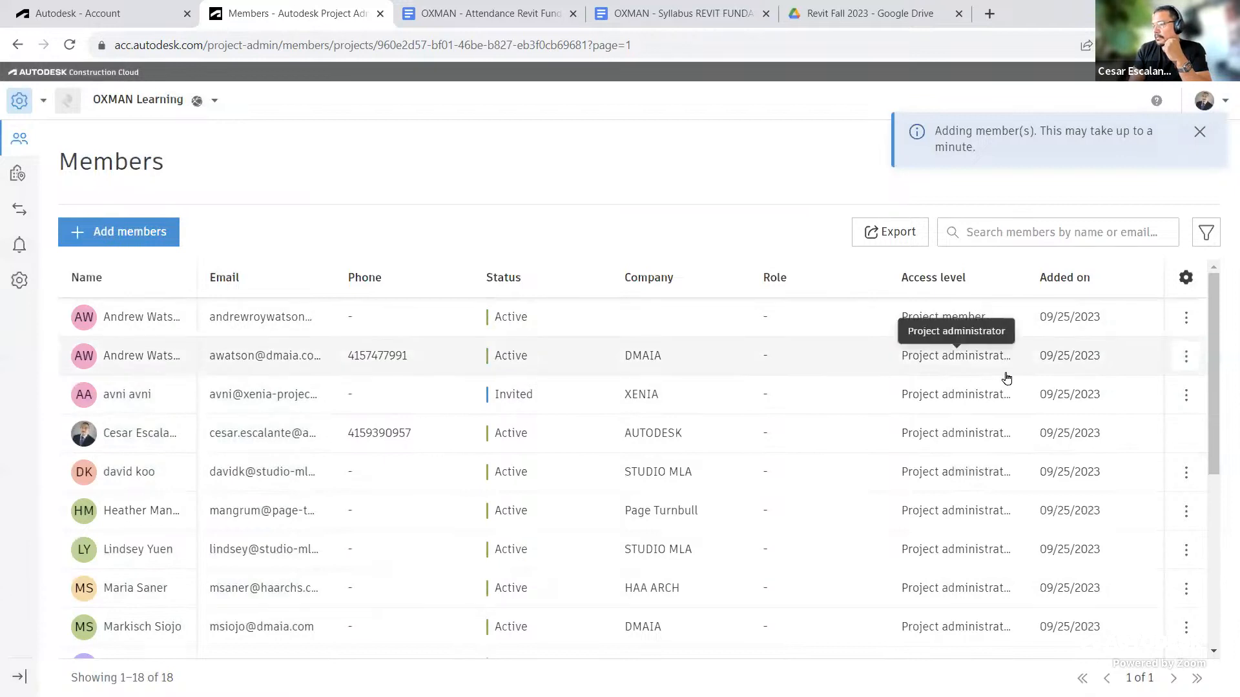
Step: Open an existing member's details panel and review their access level and assigned products
scroll(1006, 381, down, 1)
scroll(1004, 381, up, 1)
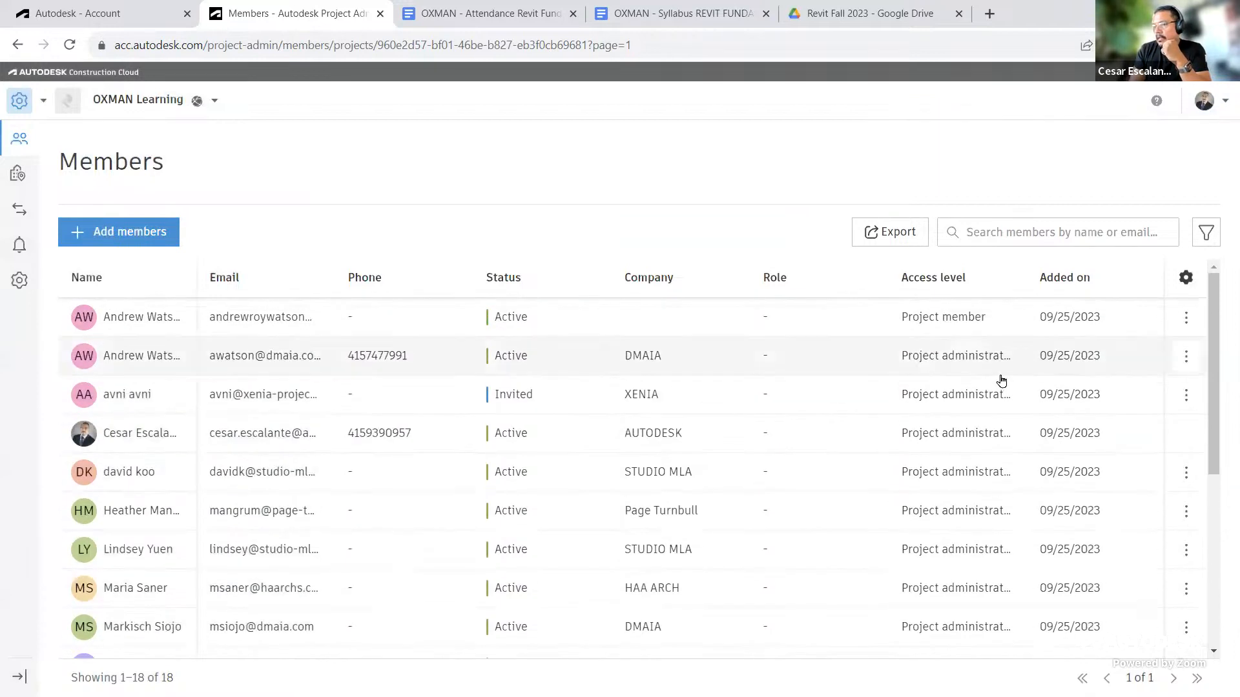
scroll(1000, 381, down, 1)
scroll(1000, 381, up, 1)
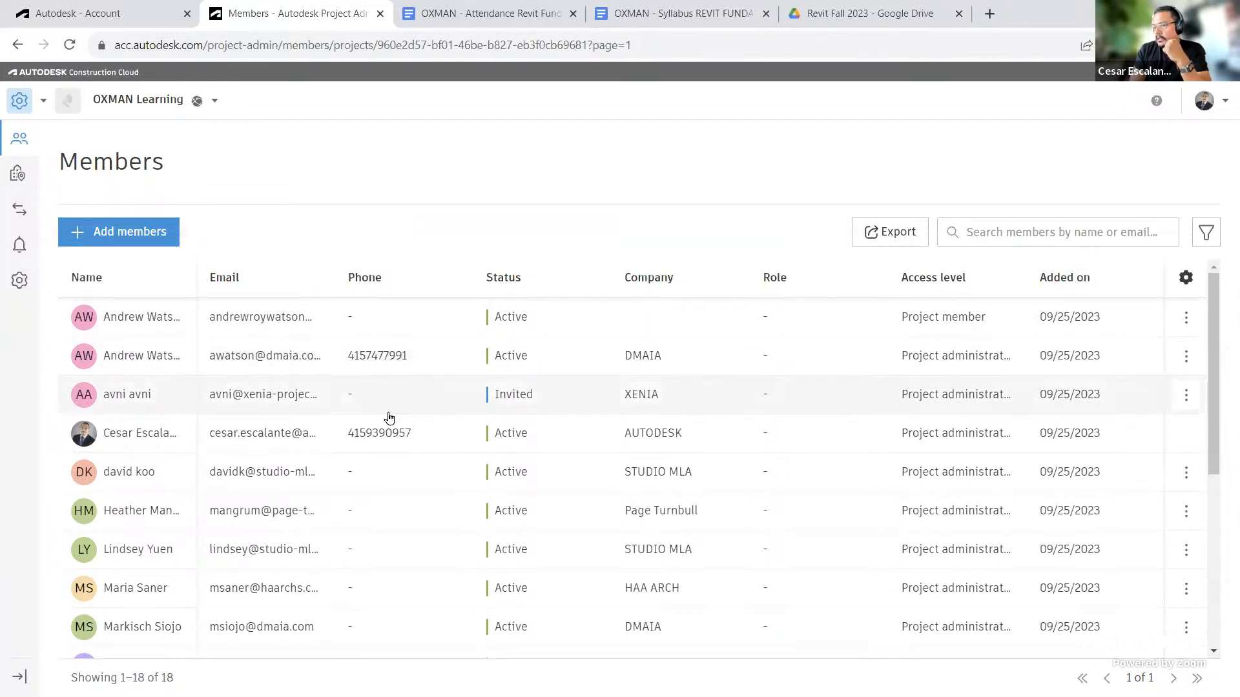
click(1187, 476)
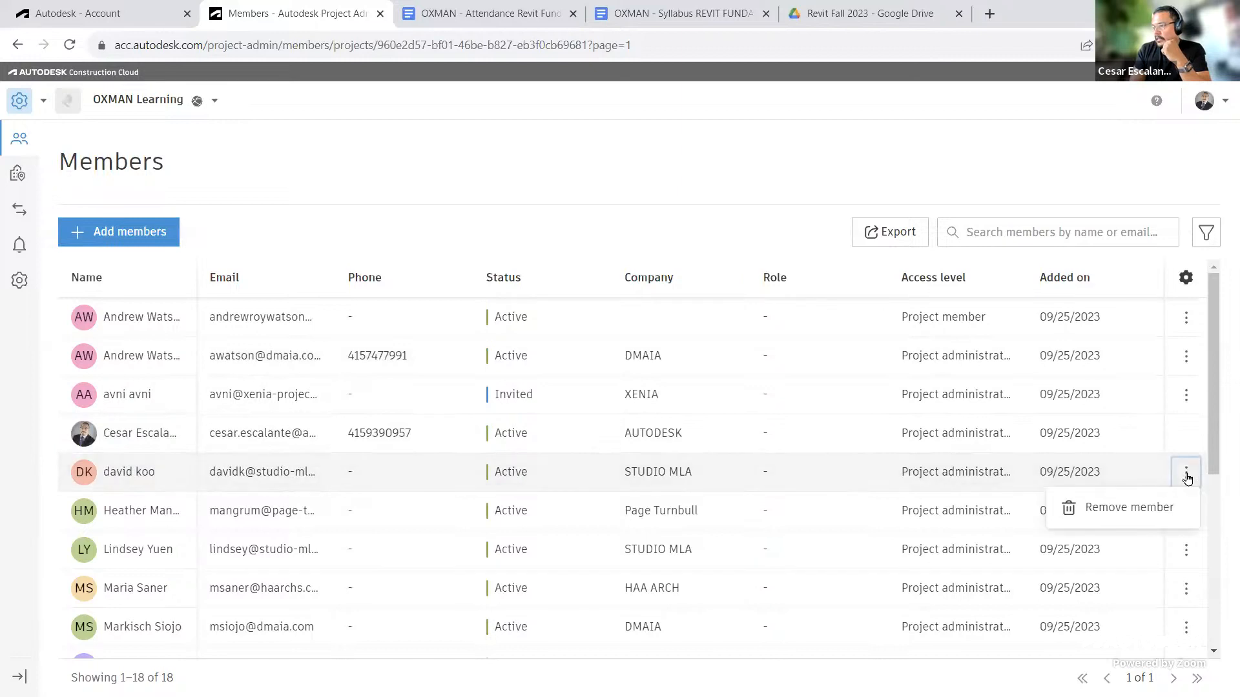
click(973, 479)
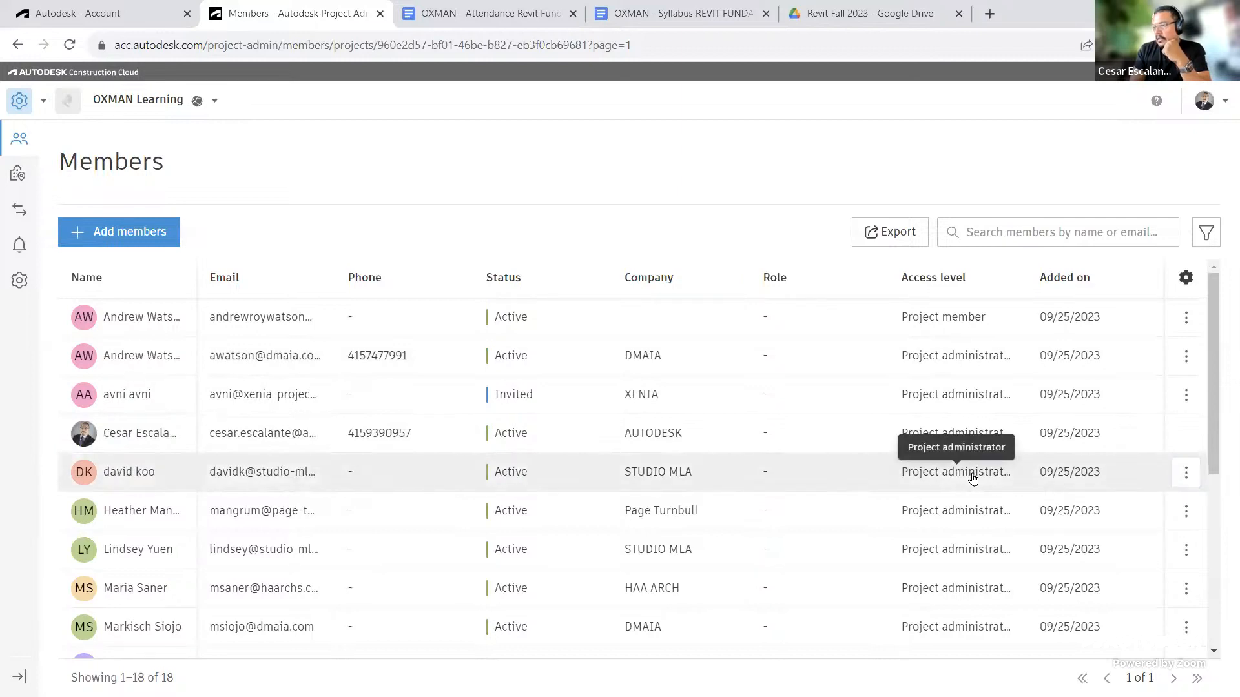
click(973, 478)
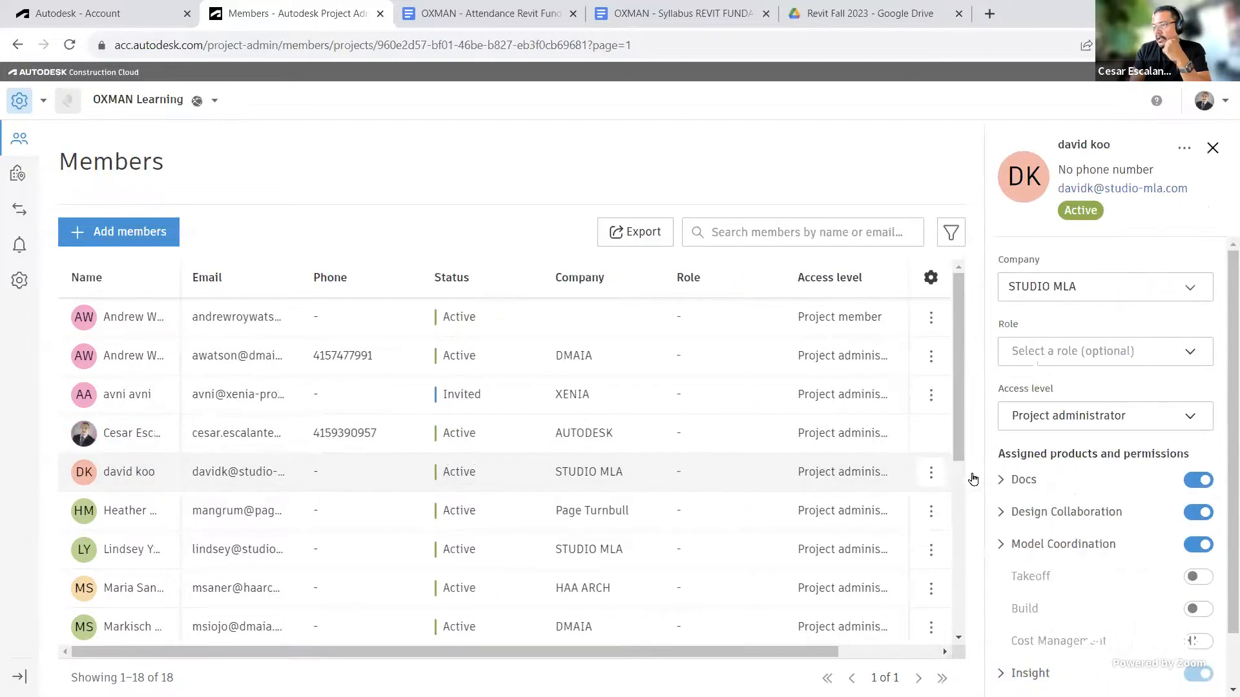
click(1142, 420)
click(1142, 421)
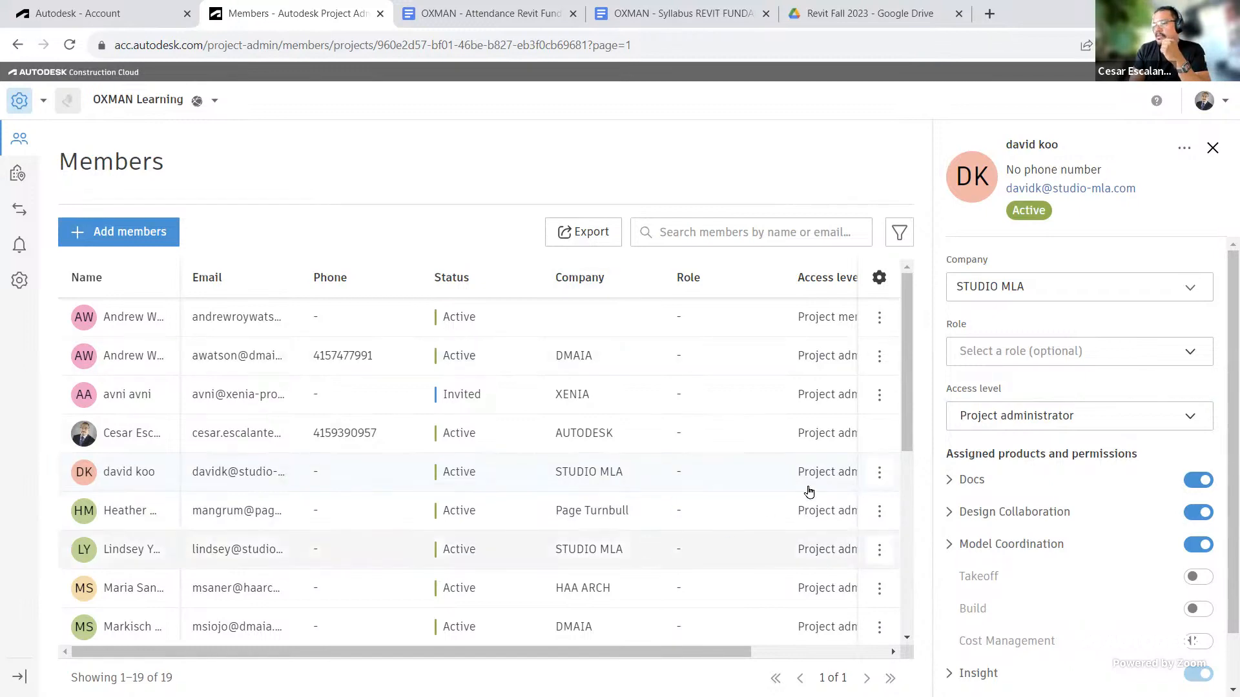
mouse_move(906, 445)
mouse_down()
mouse_move(903, 629)
mouse_move(904, 452)
mouse_up()
drag(693, 650, 845, 651)
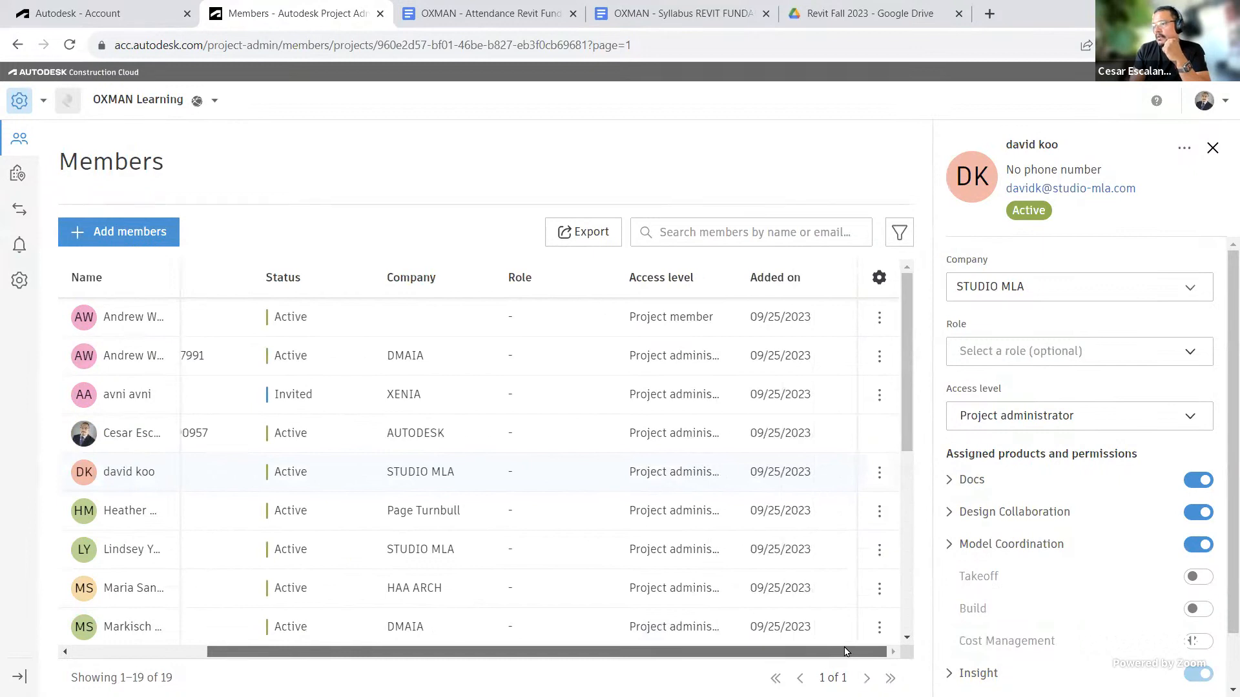
Step: Open the DMAIA project administrator's details and assign them the Architect role
click(676, 355)
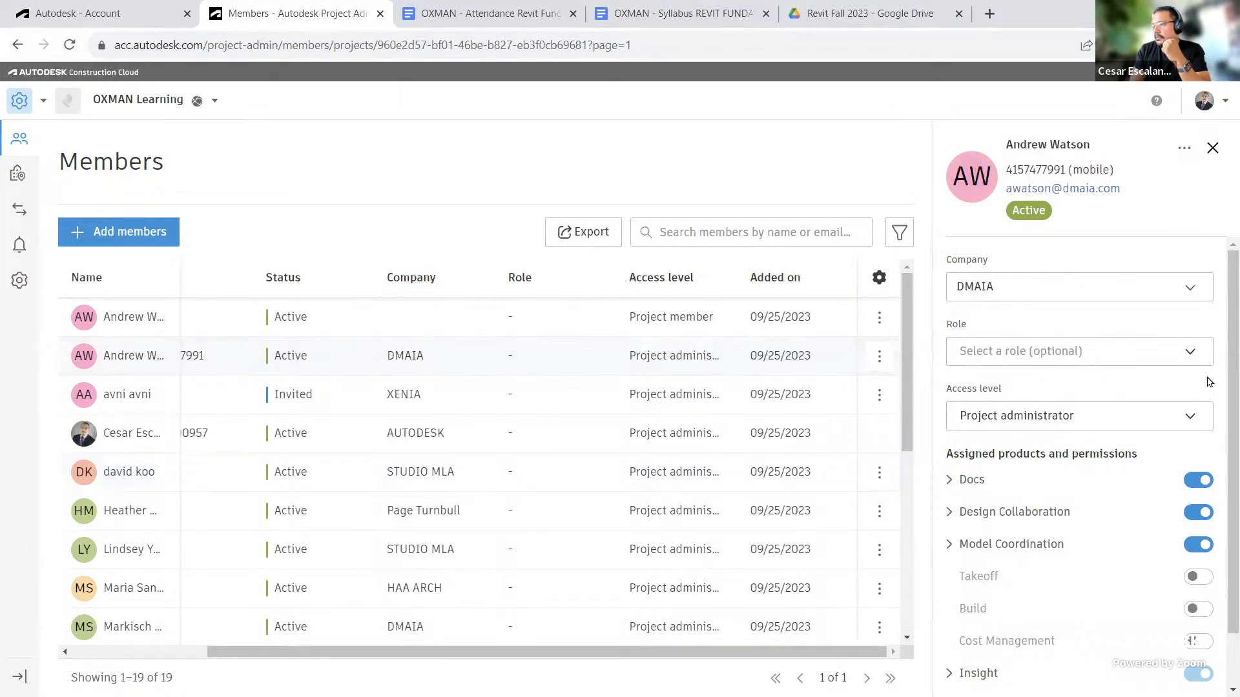
click(1201, 416)
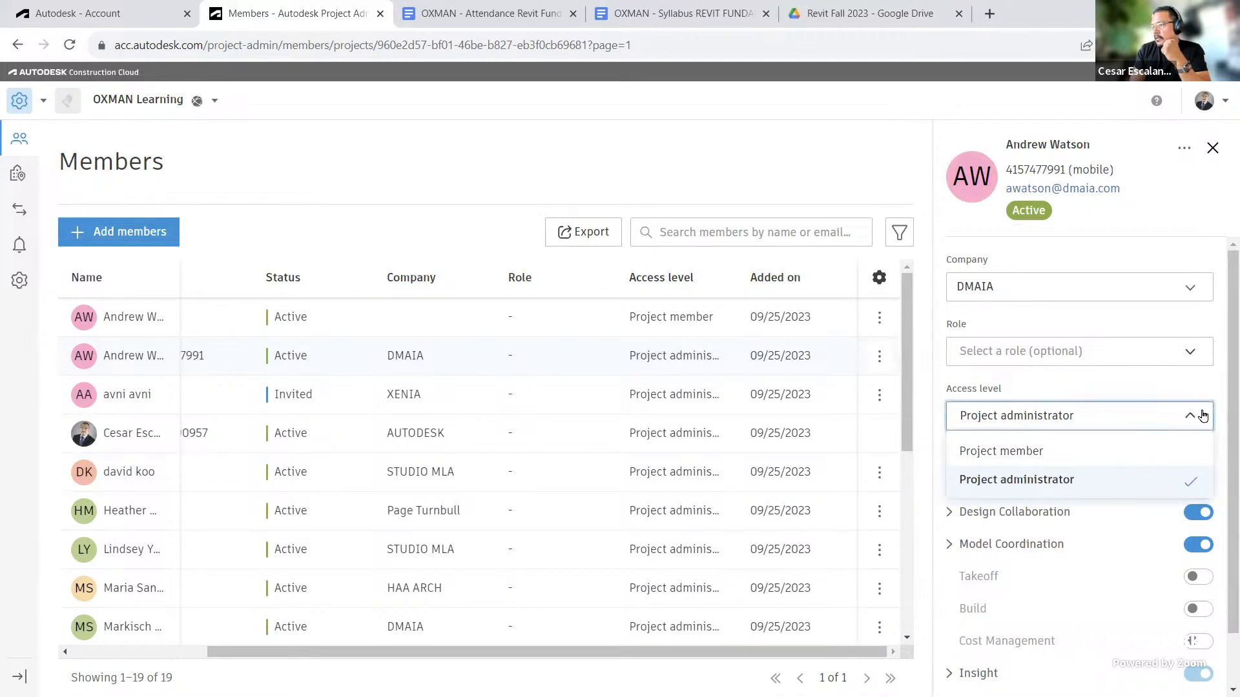
click(1202, 416)
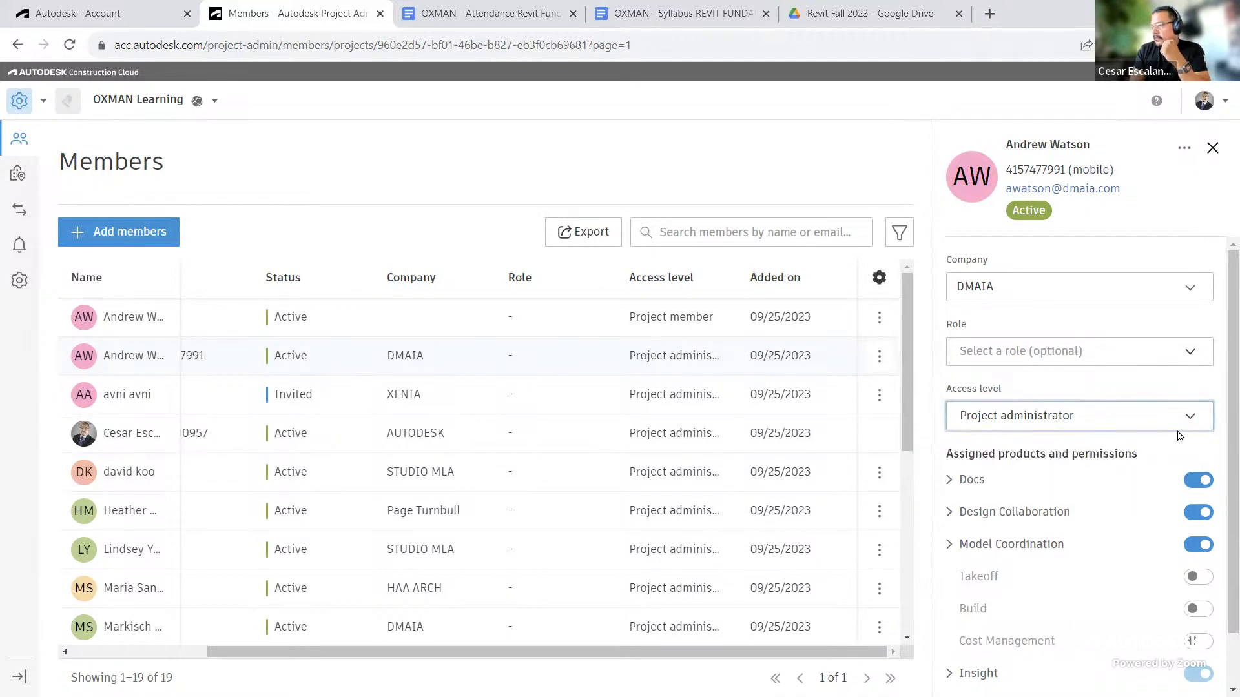
scroll(1179, 436, down, 1)
scroll(1180, 452, up, 1)
click(1188, 355)
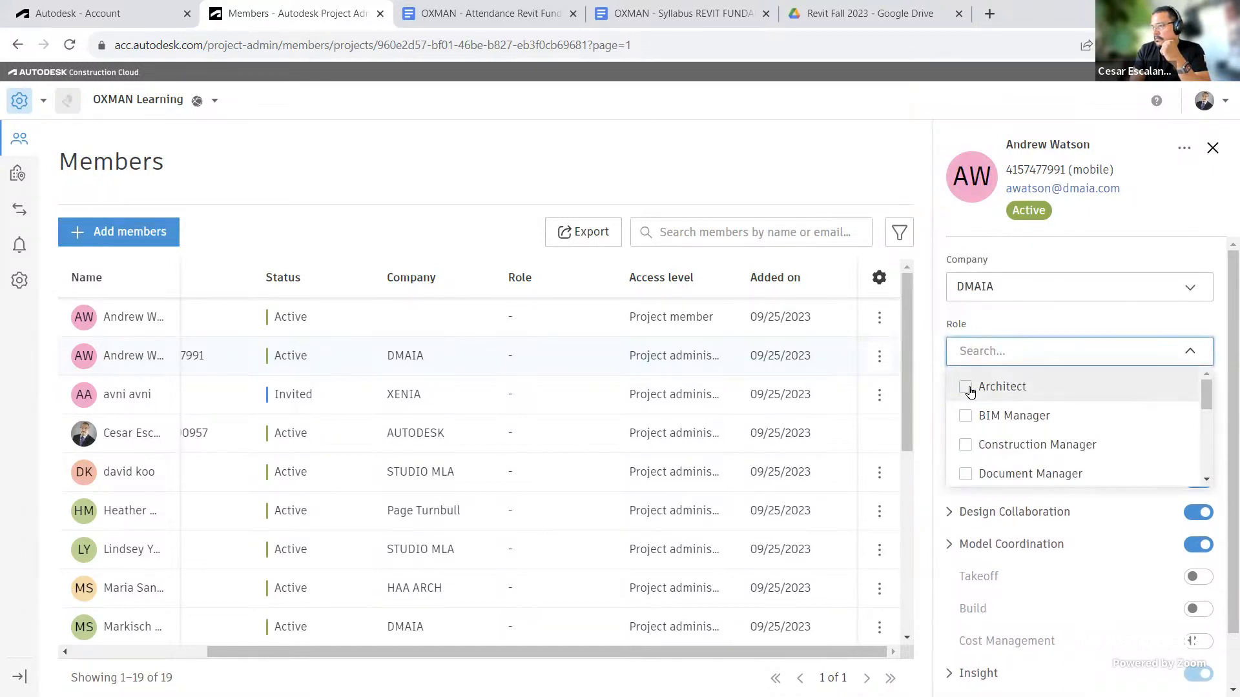
click(968, 389)
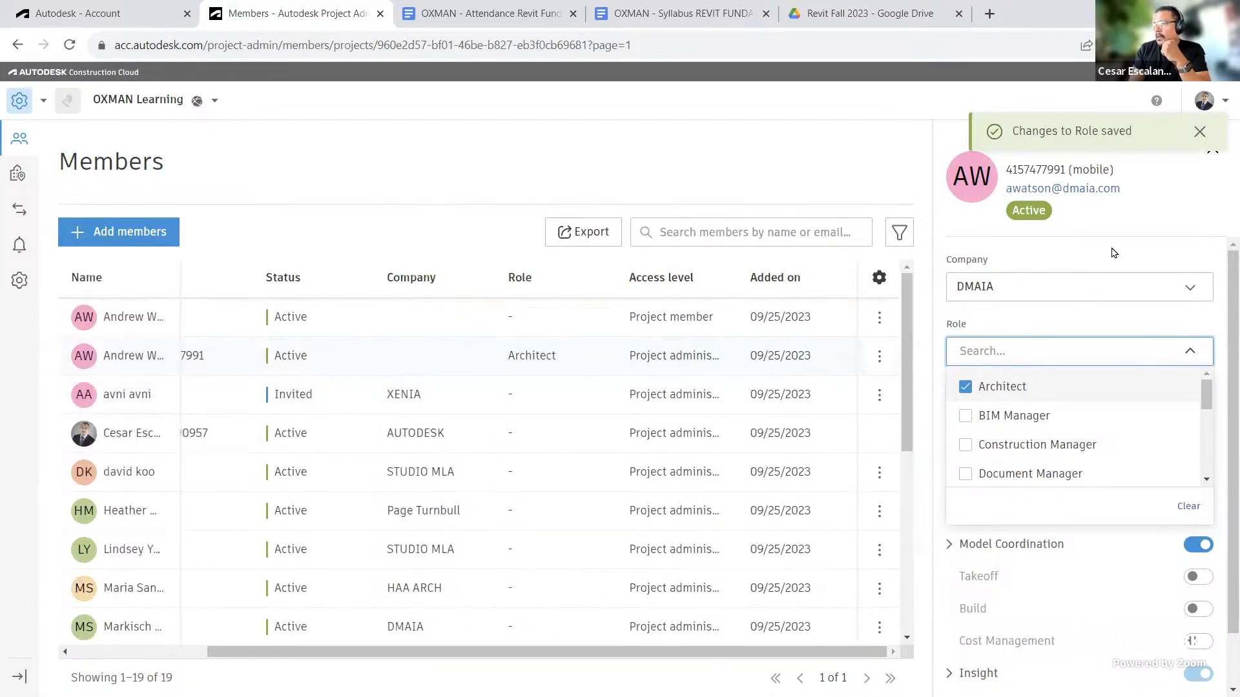
click(1114, 252)
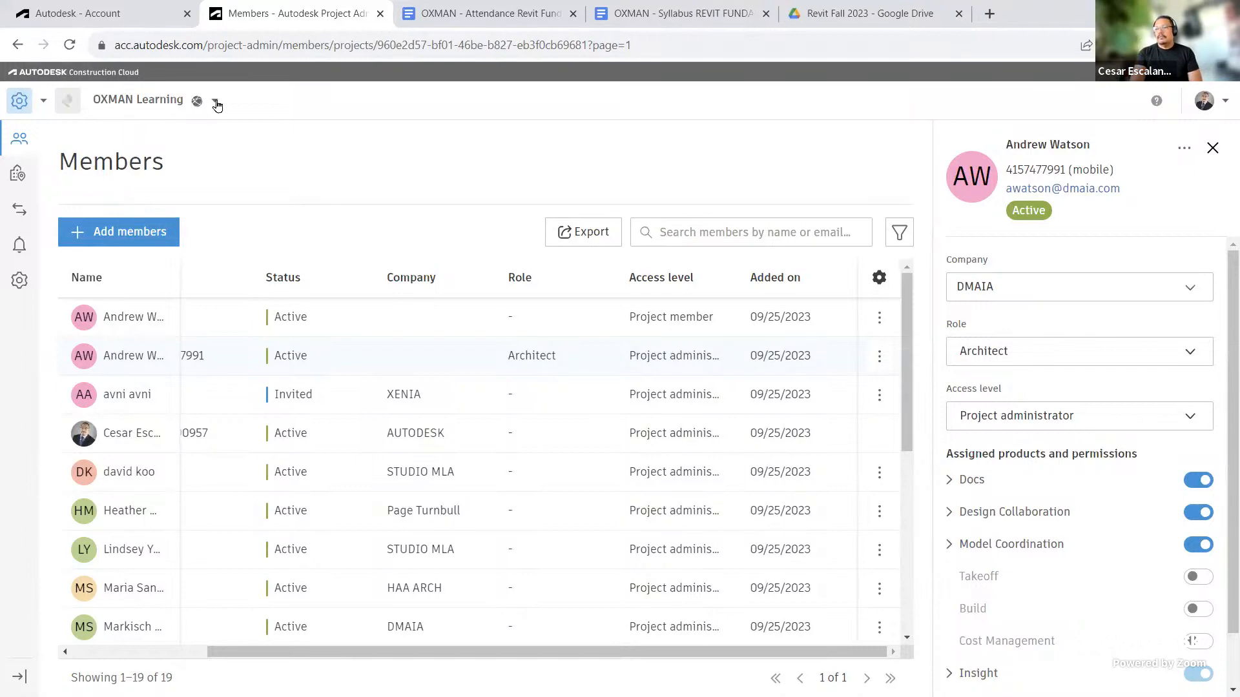
Step: Go to My Home and open Account Admin to reach the account's projects list
click(44, 100)
click(68, 142)
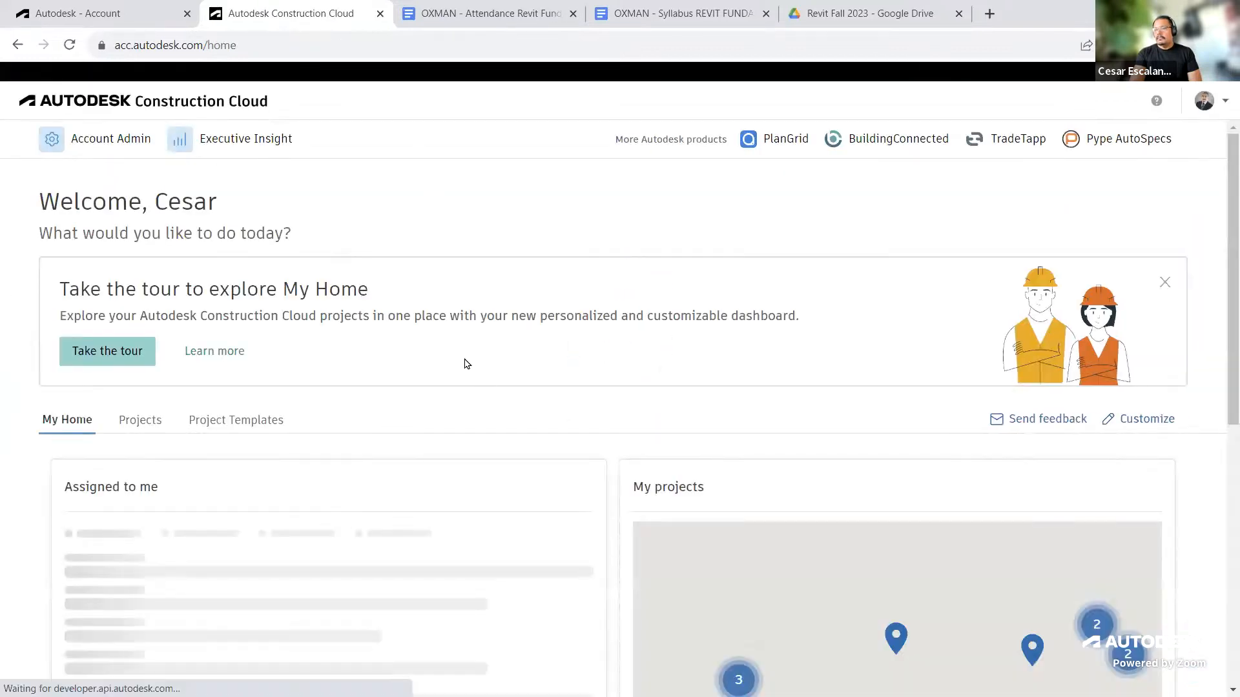
click(124, 138)
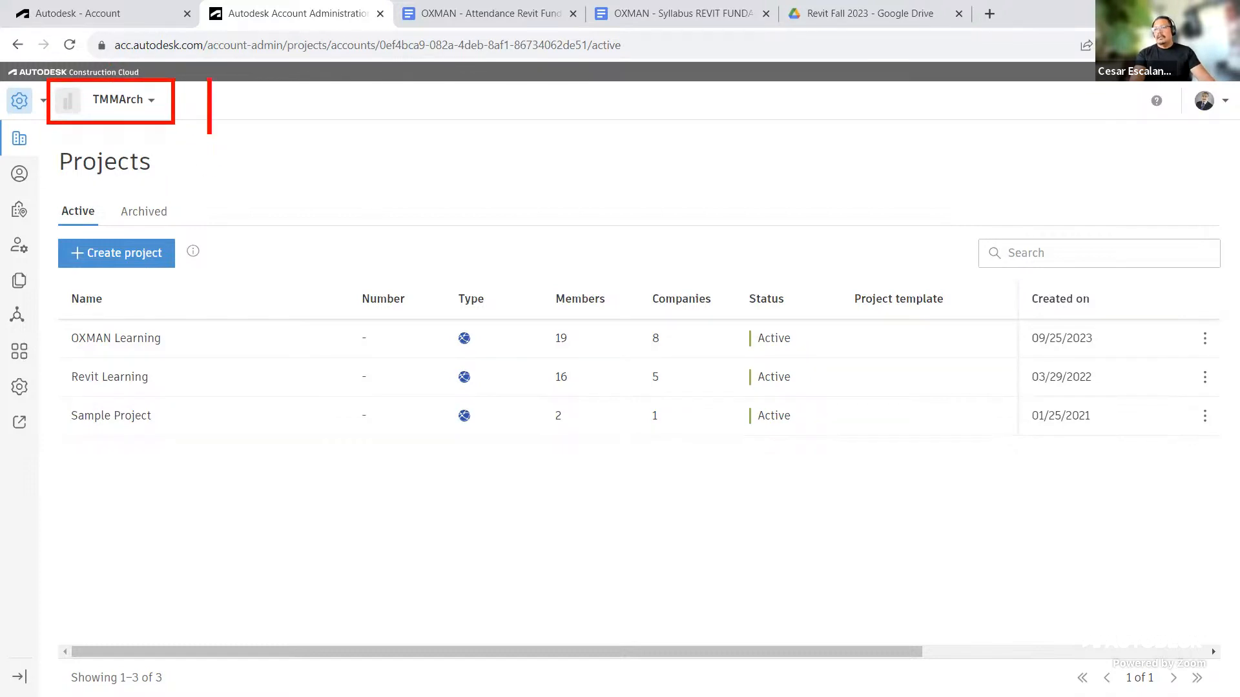
text(Ten)
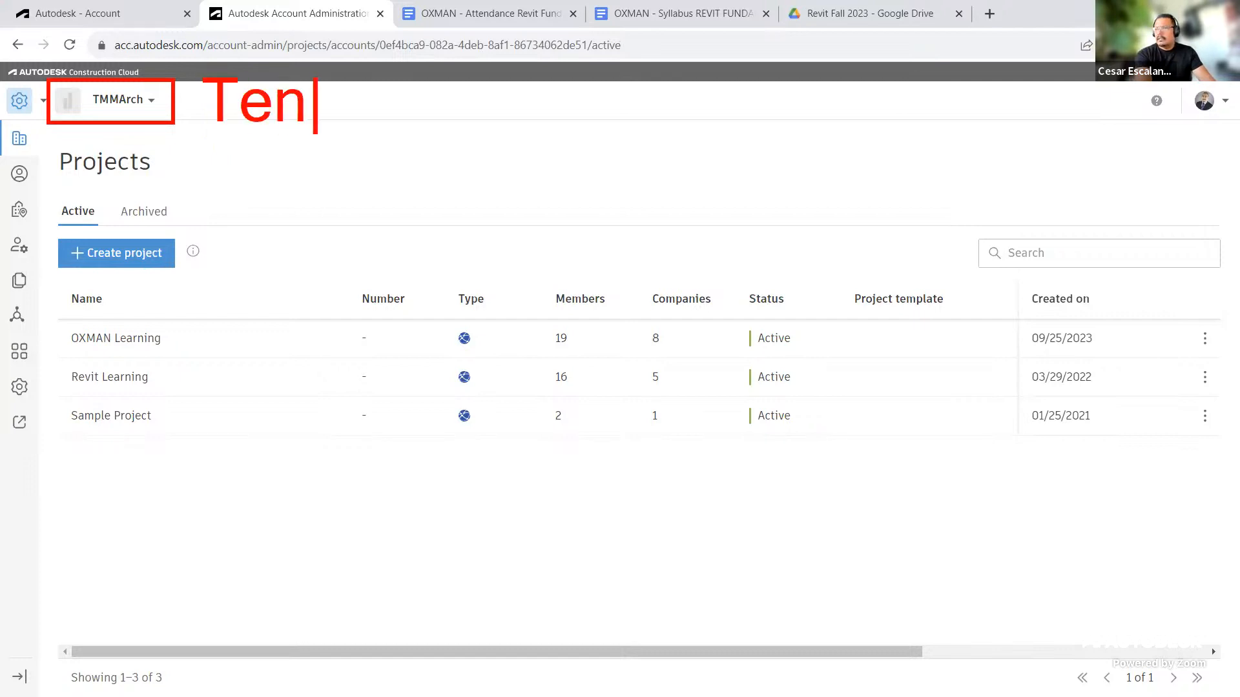
text(ant Site)
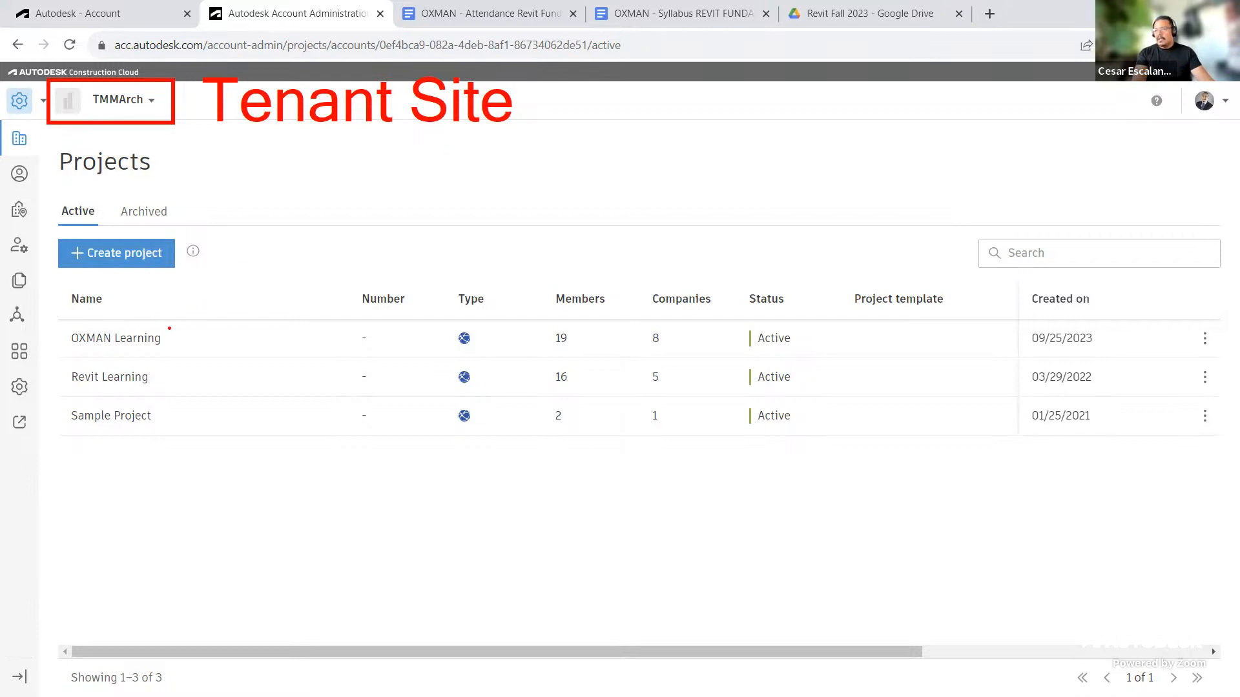
mouse_move(169, 328)
mouse_down()
mouse_move(133, 317)
mouse_move(52, 330)
mouse_move(81, 363)
mouse_move(196, 336)
mouse_move(170, 321)
mouse_up()
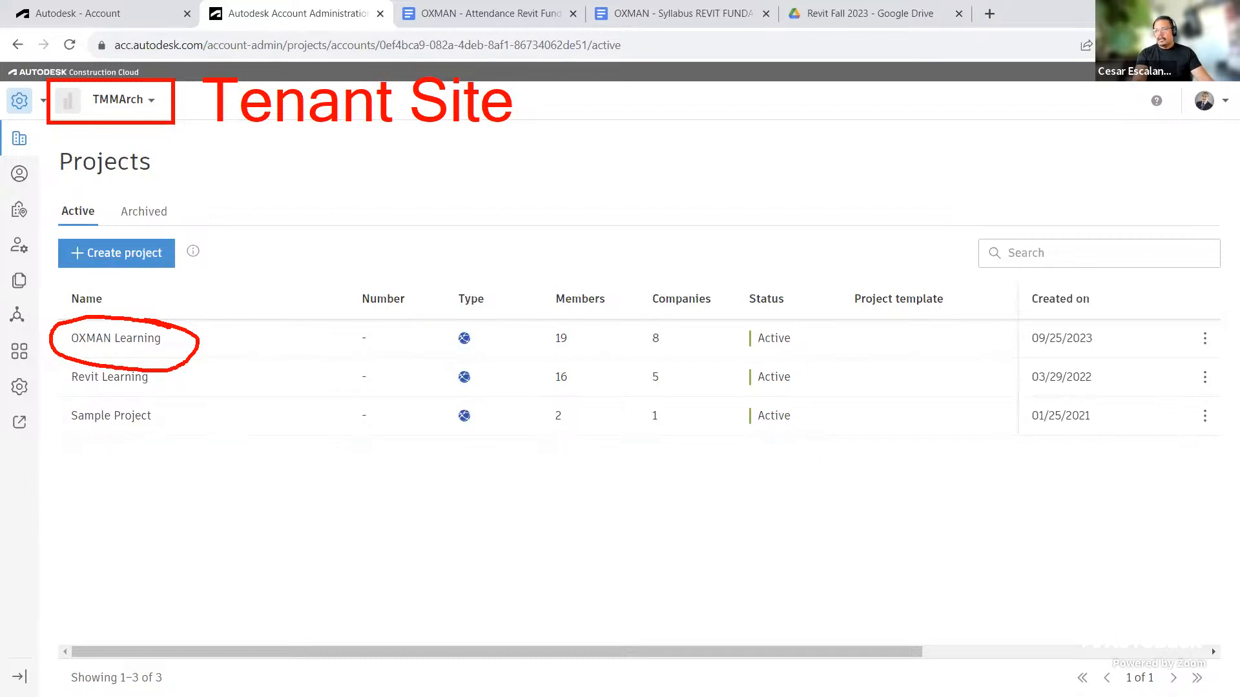
drag(173, 325, 261, 276)
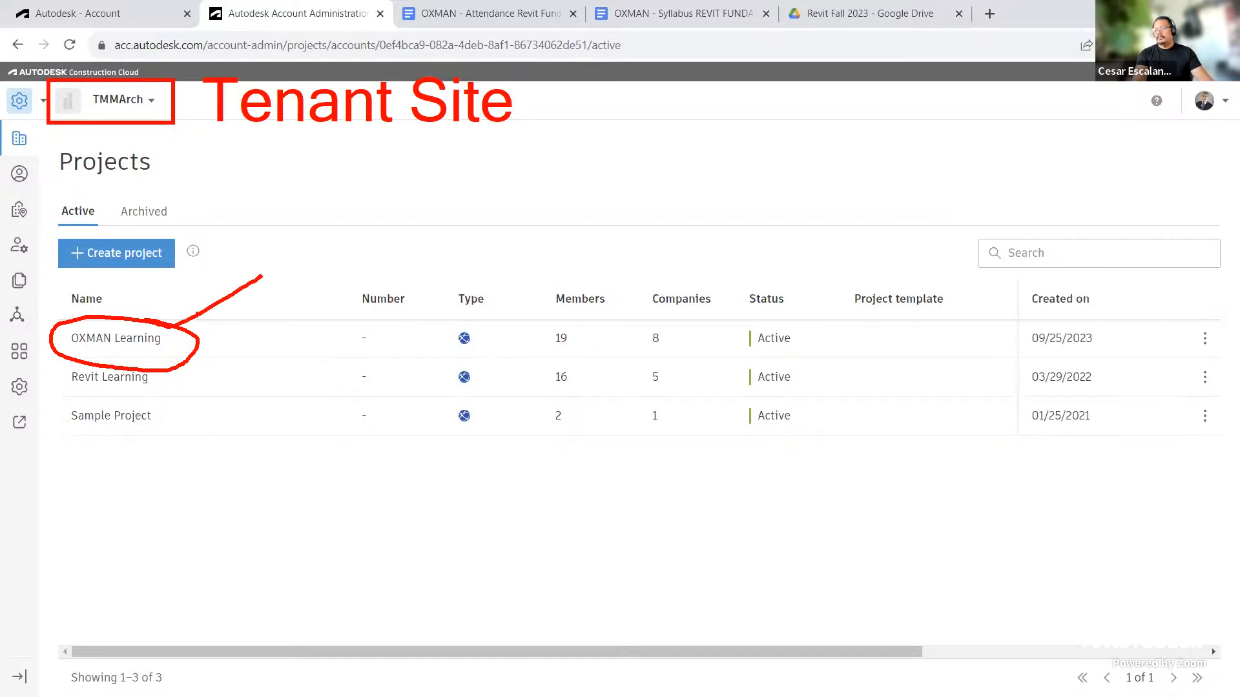
key(Escape)
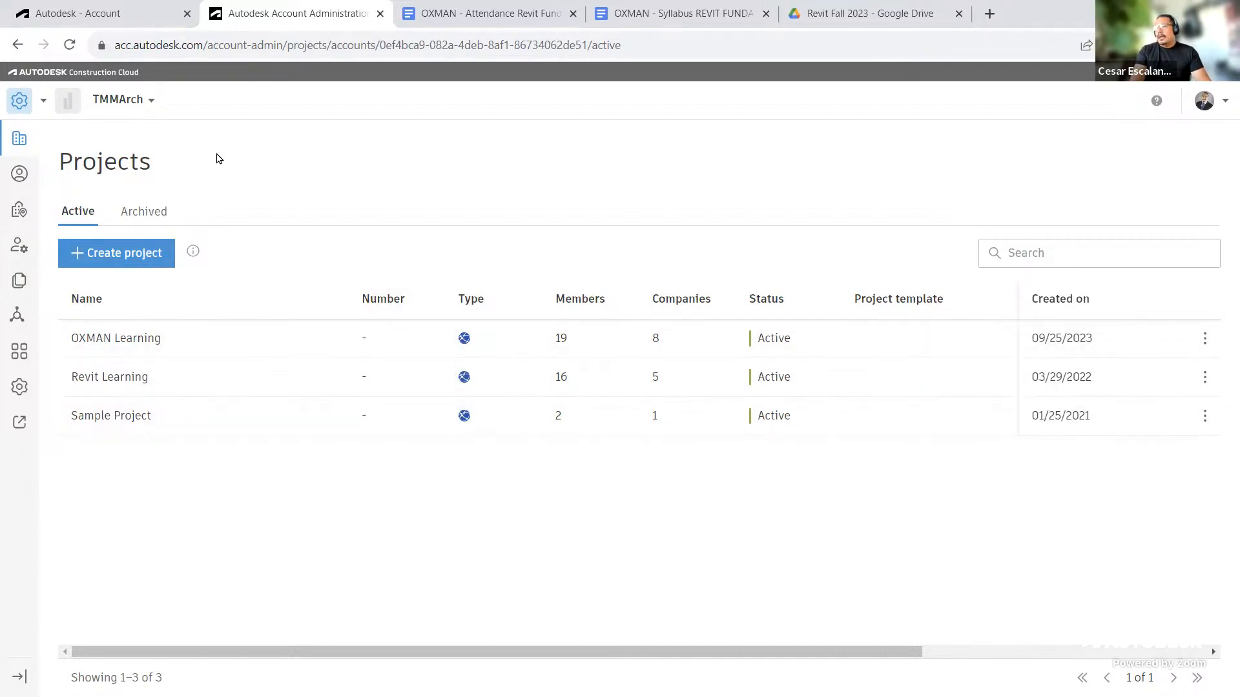
Step: Switch to the Autodesk Account tab and open the invited user's details and product access
click(122, 20)
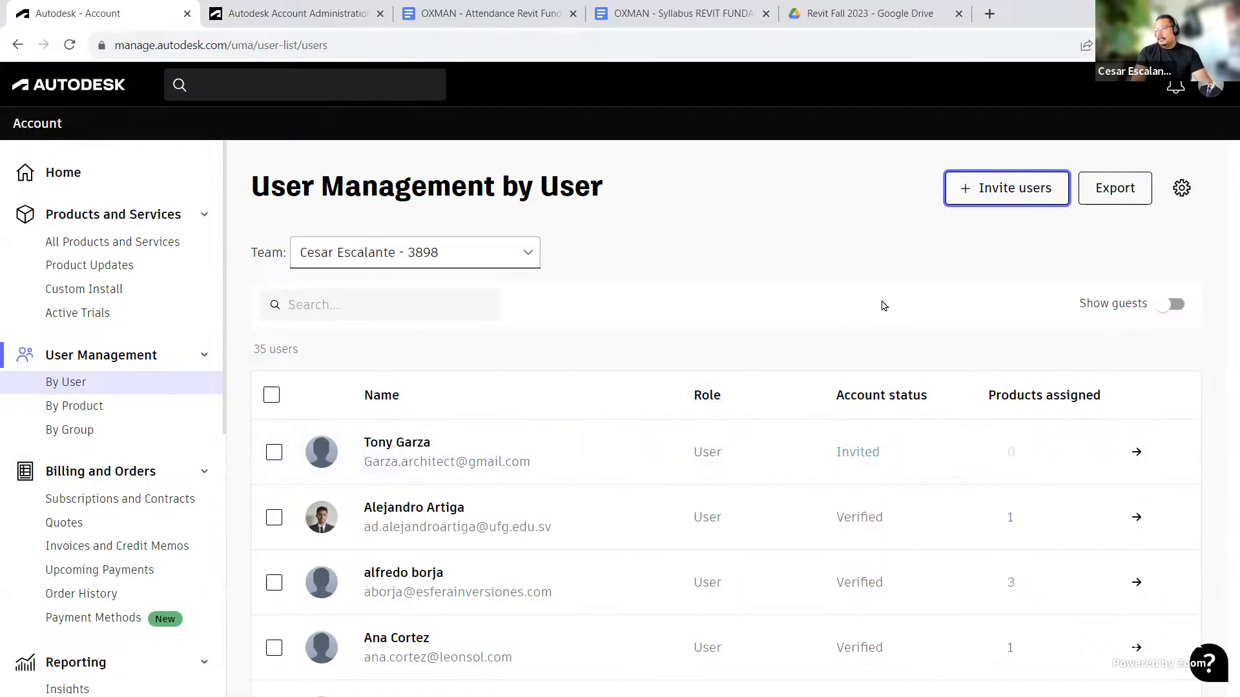
click(496, 459)
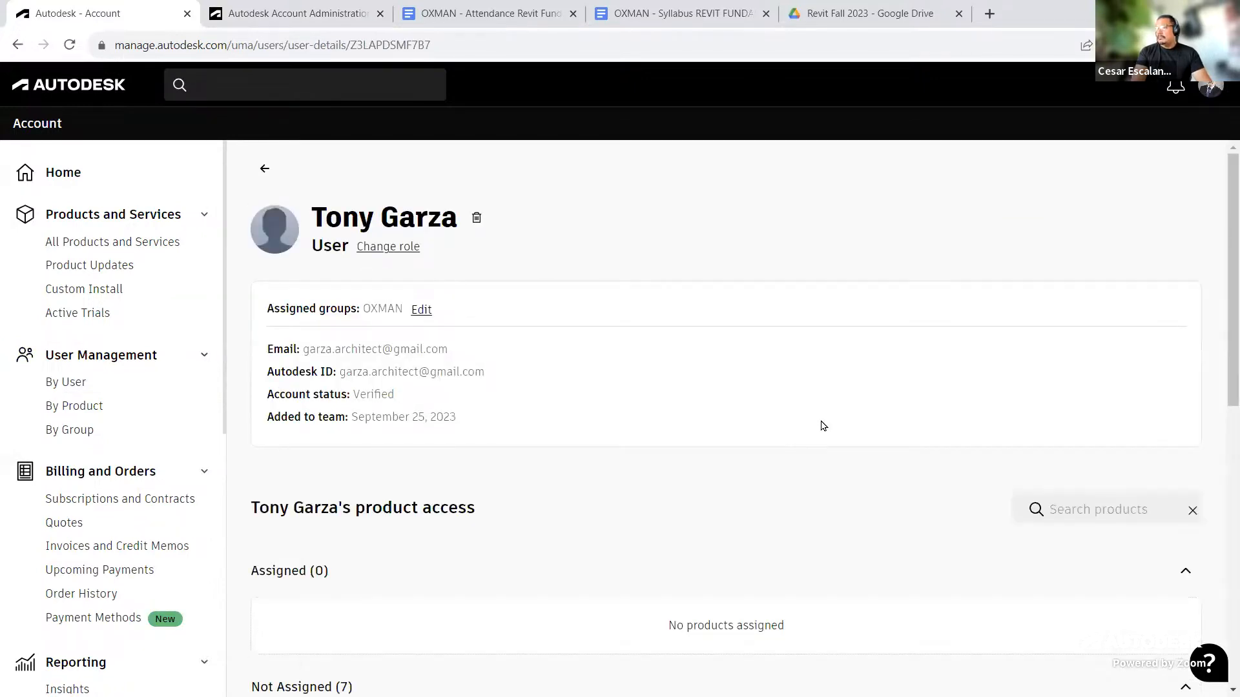
scroll(824, 426, down, 10)
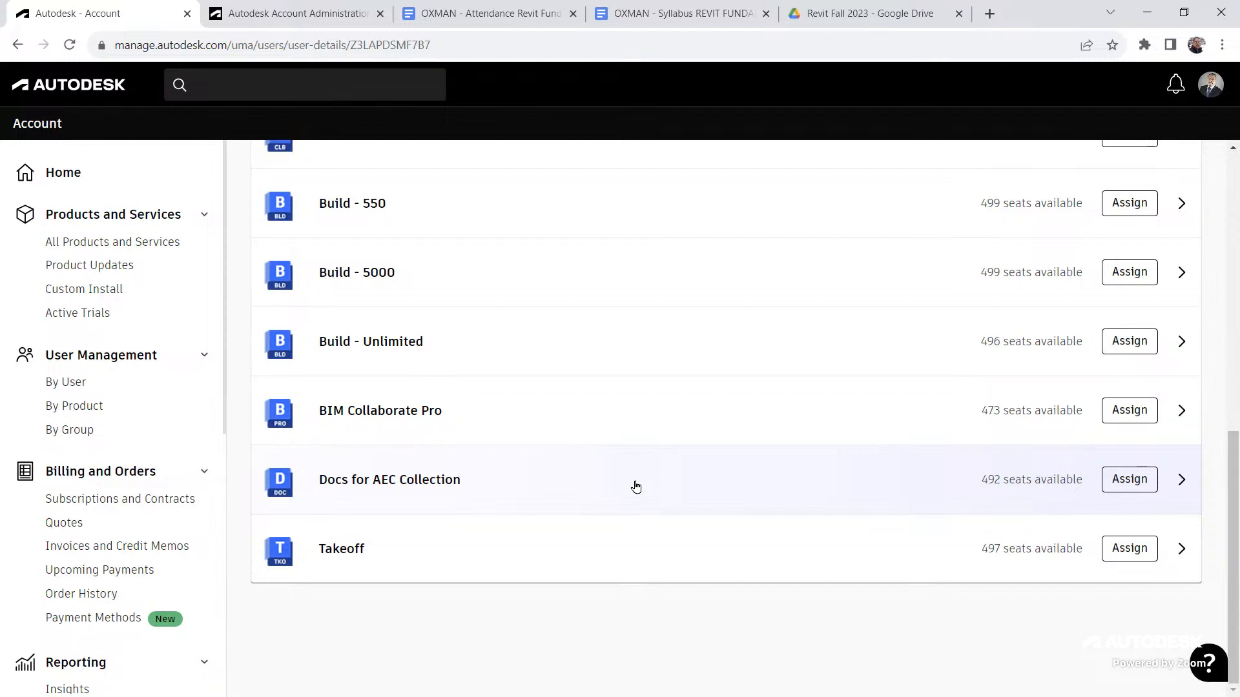
Step: Return to the Account Administration tab and switch to the AEC Technical Marketing account
click(307, 14)
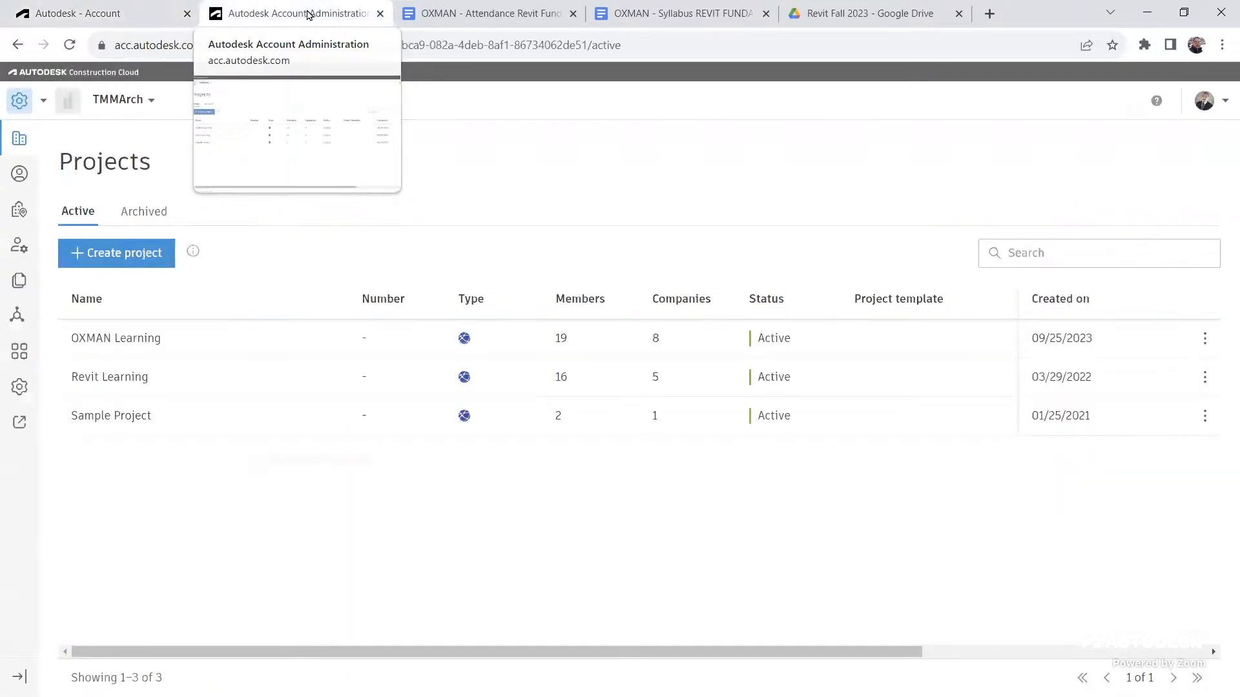
click(44, 102)
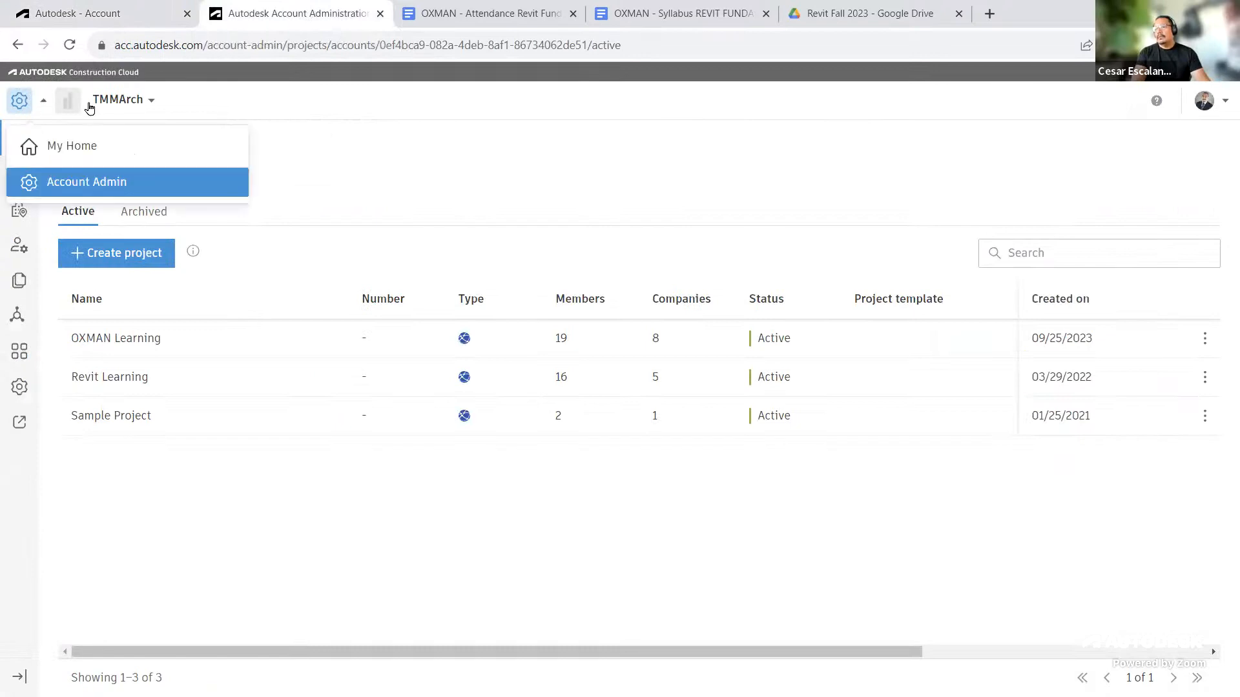
click(116, 102)
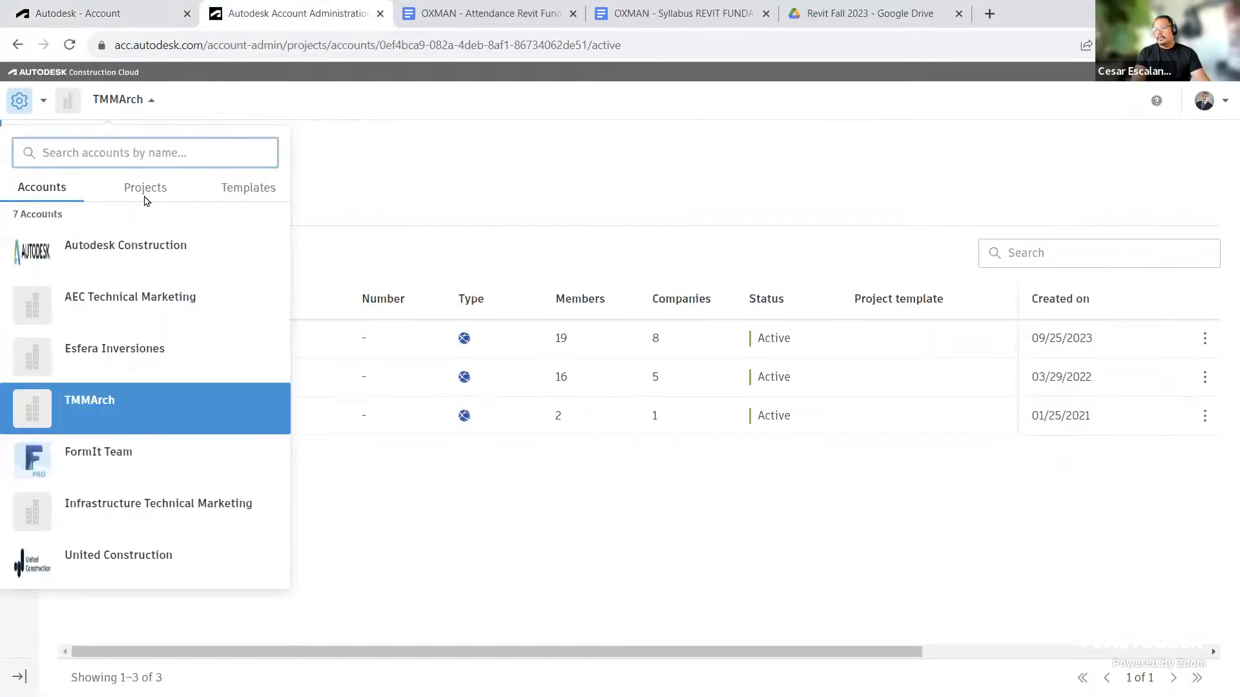
click(147, 308)
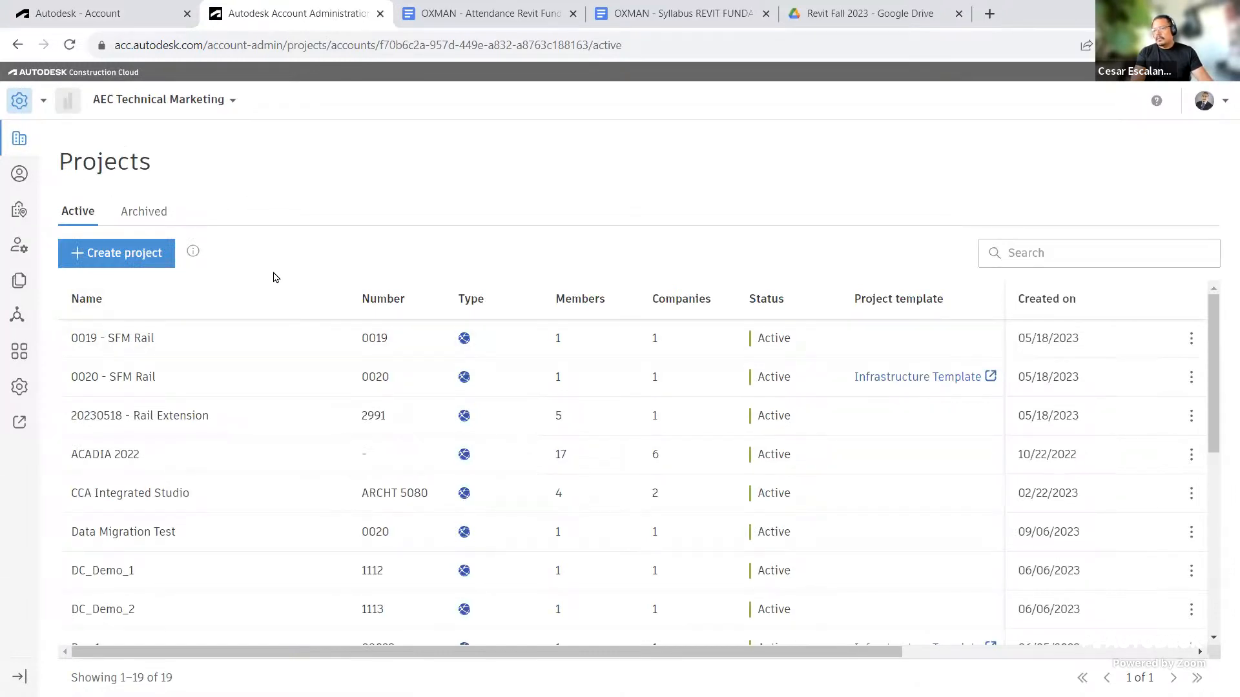
Step: Browse and search the AEC Technical Marketing projects list for a residential or east project, then reset the list
scroll(299, 416, down, 3)
scroll(299, 415, up, 2)
scroll(303, 356, down, 4)
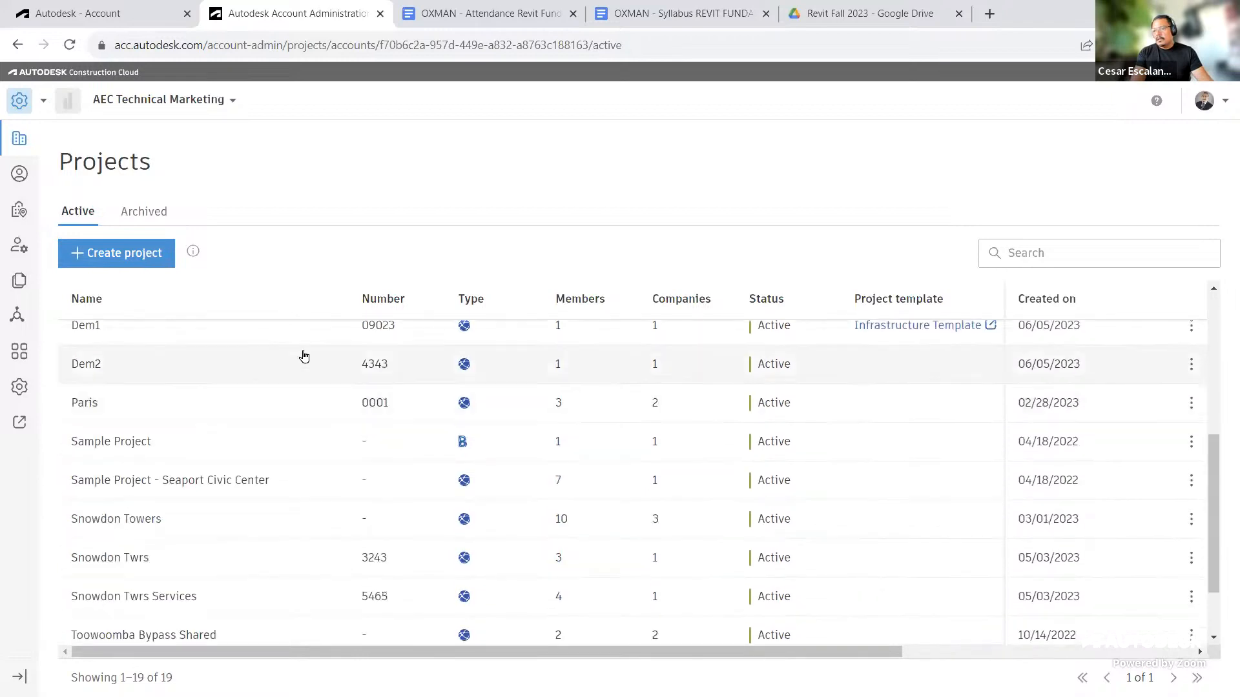
scroll(394, 288, down, 2)
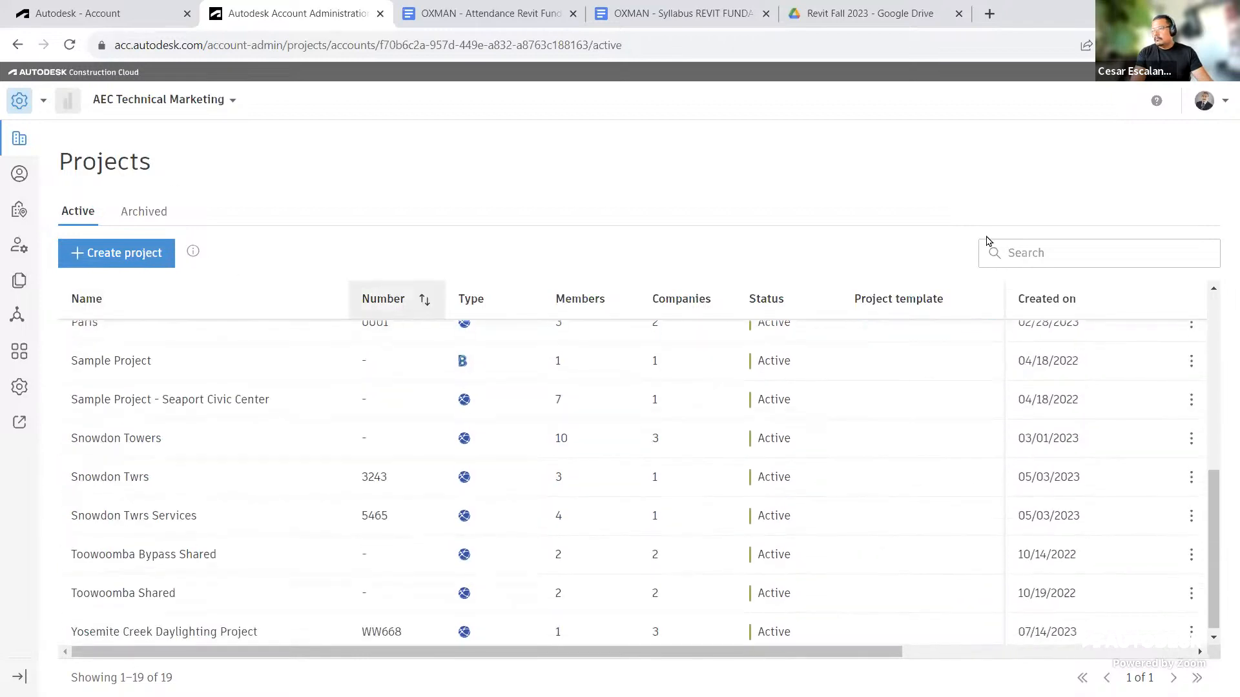
click(1056, 260)
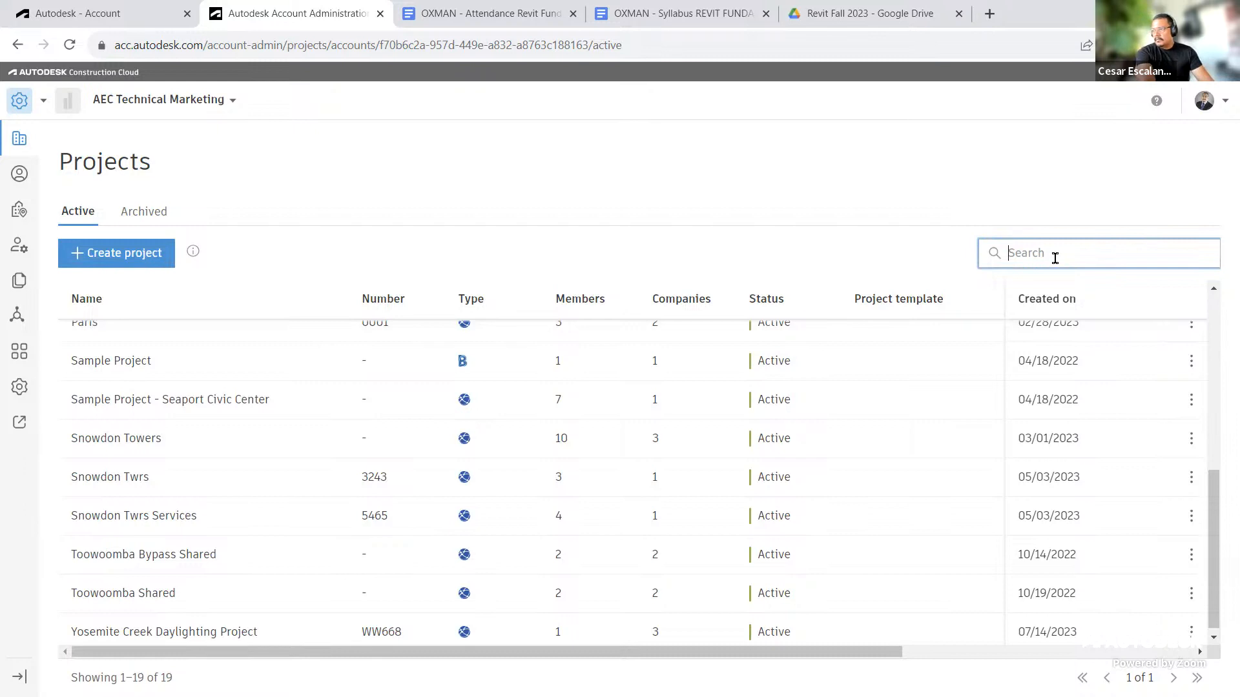
text(Re)
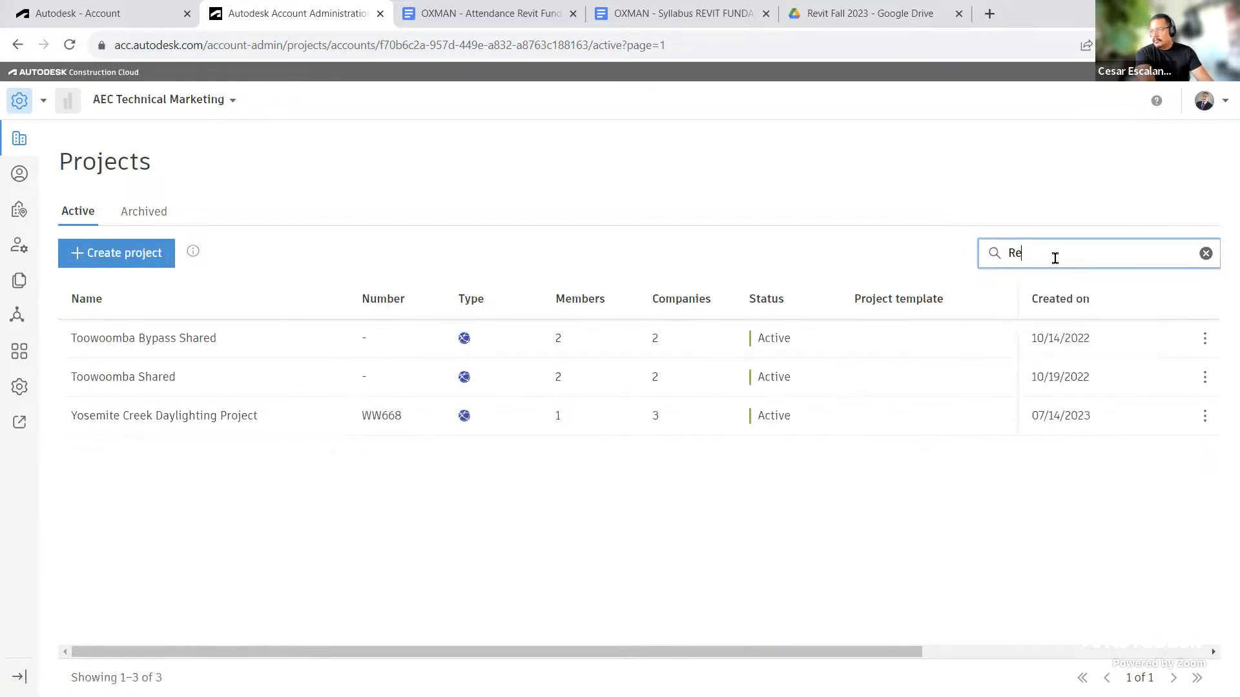
text(si)
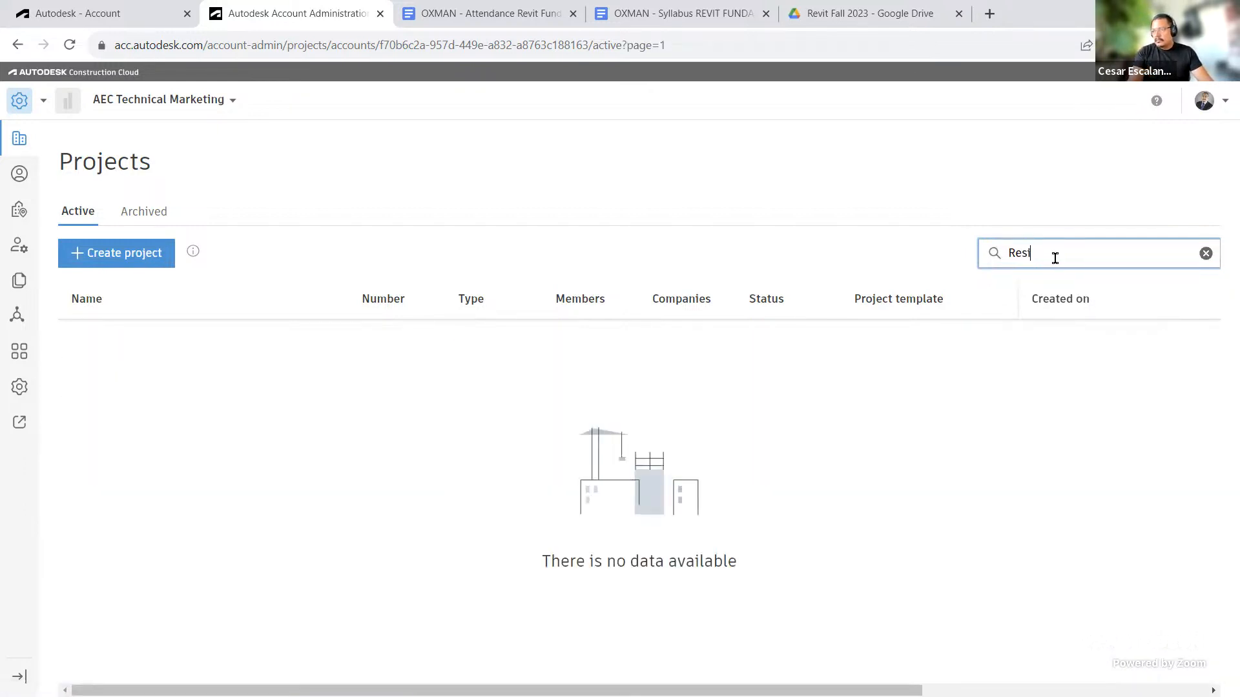
key(BackSpace)
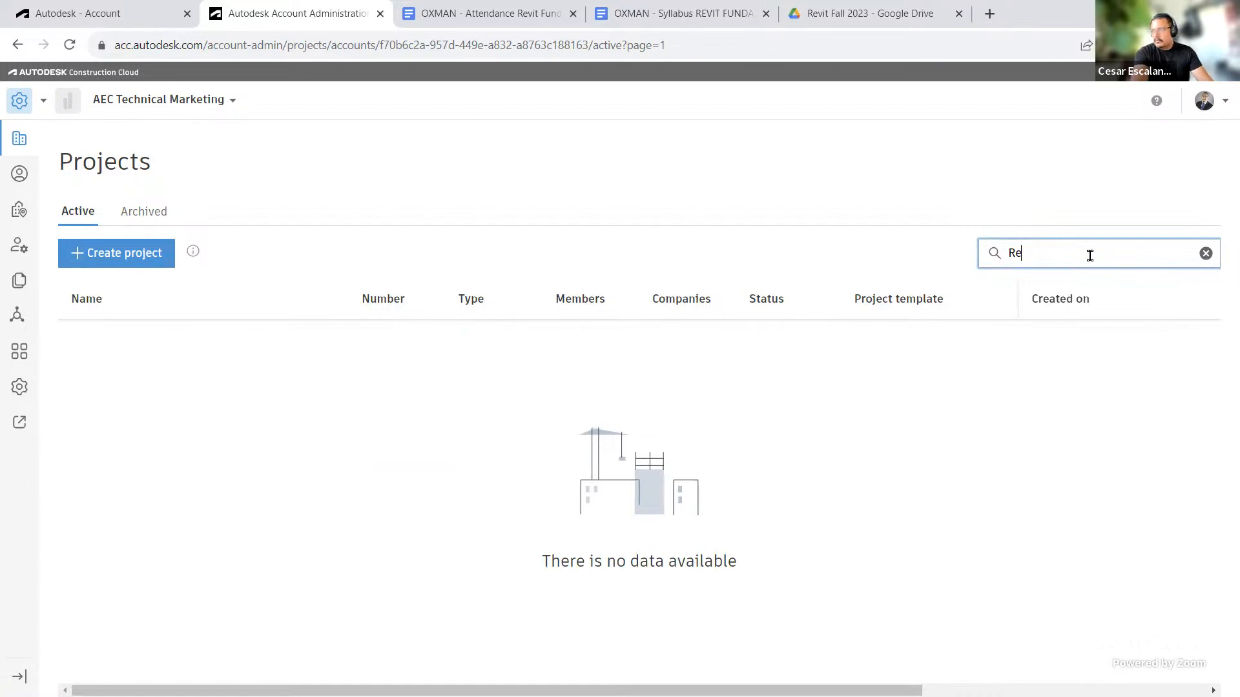
key(BackSpace)
key(BackSpace)
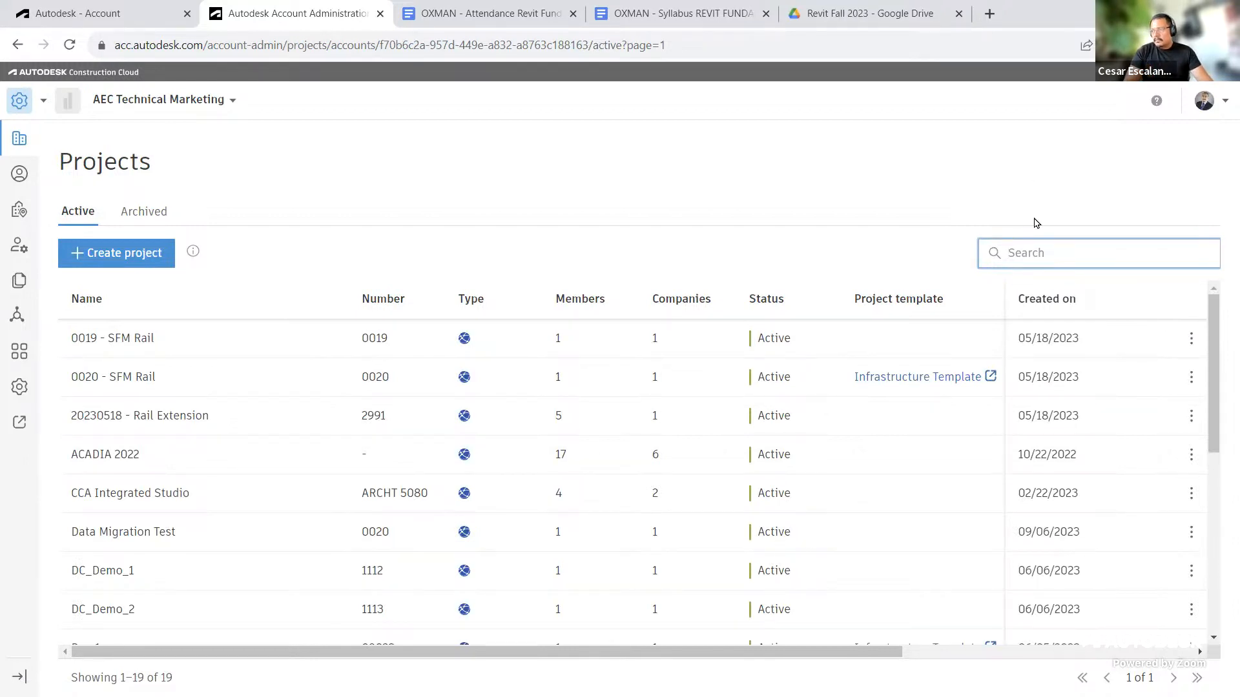
click(1037, 255)
text(east)
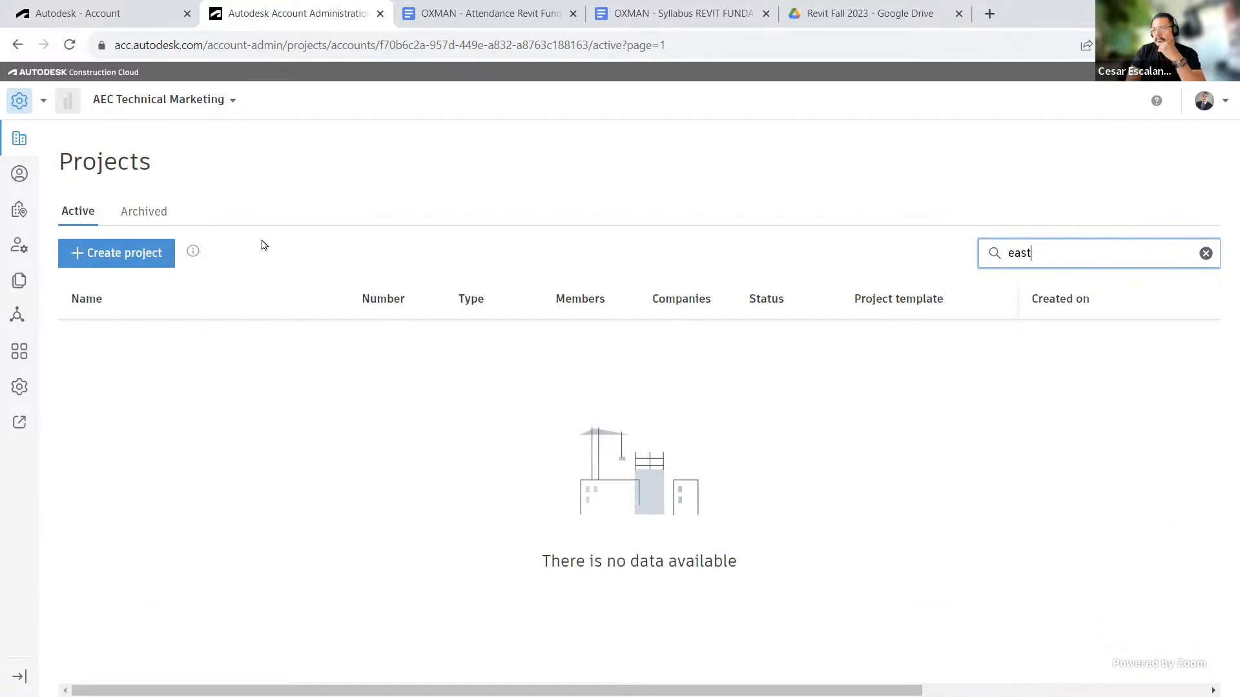
click(226, 100)
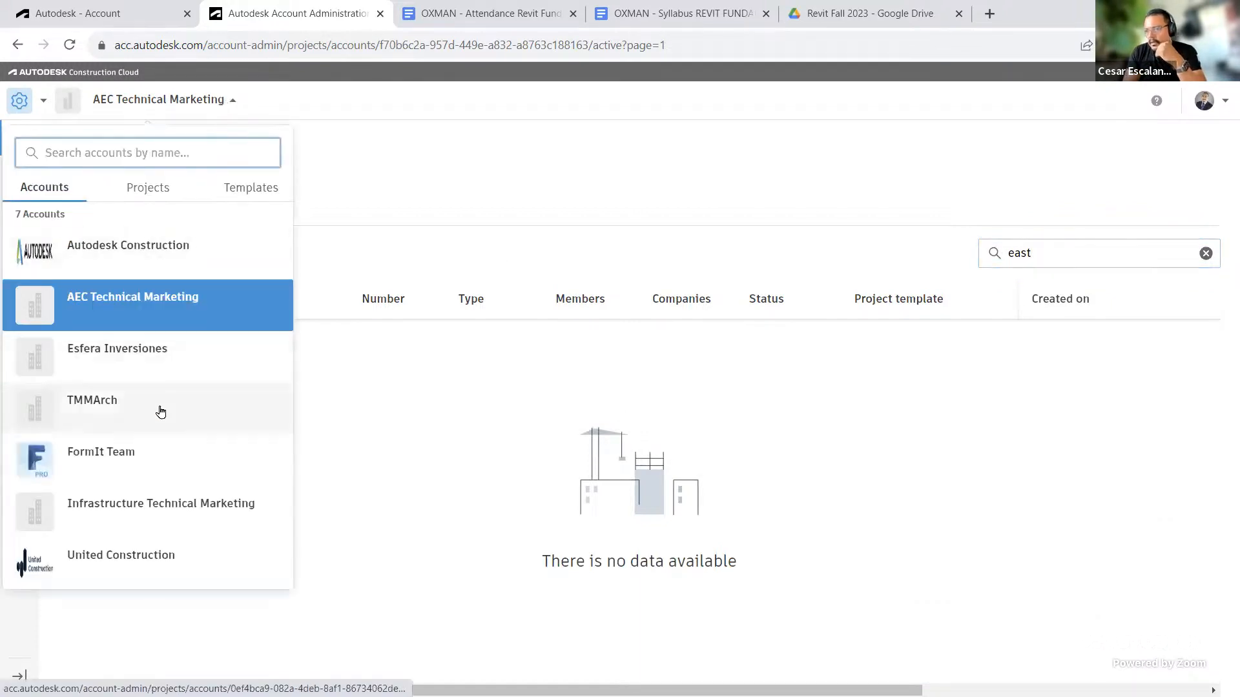
click(164, 302)
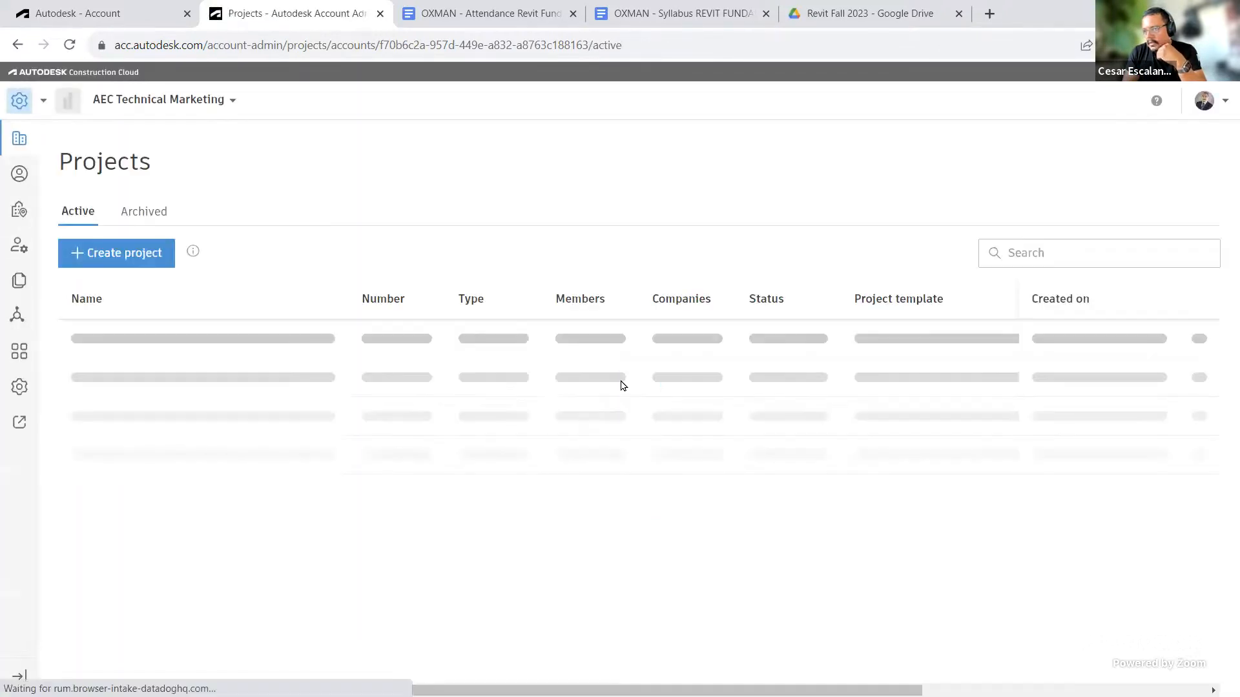
Step: Open the Snowdon Towers project and switch to its Docs module
scroll(622, 395, down, 1)
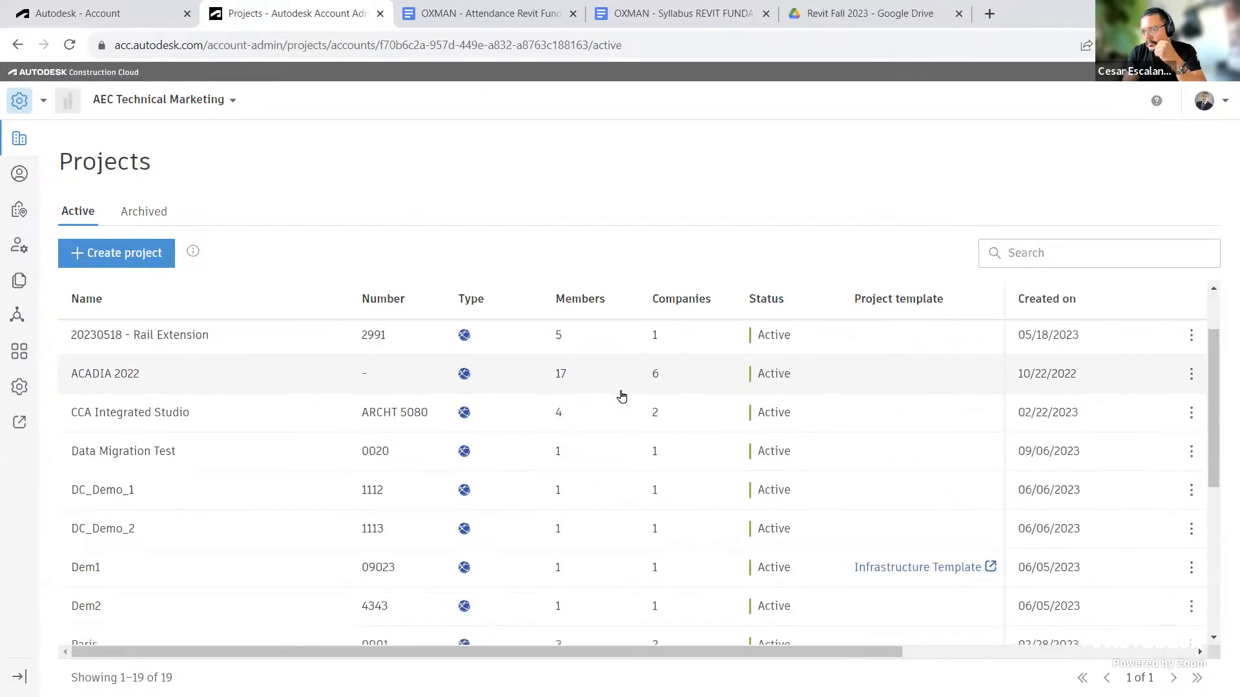
scroll(622, 395, down, 5)
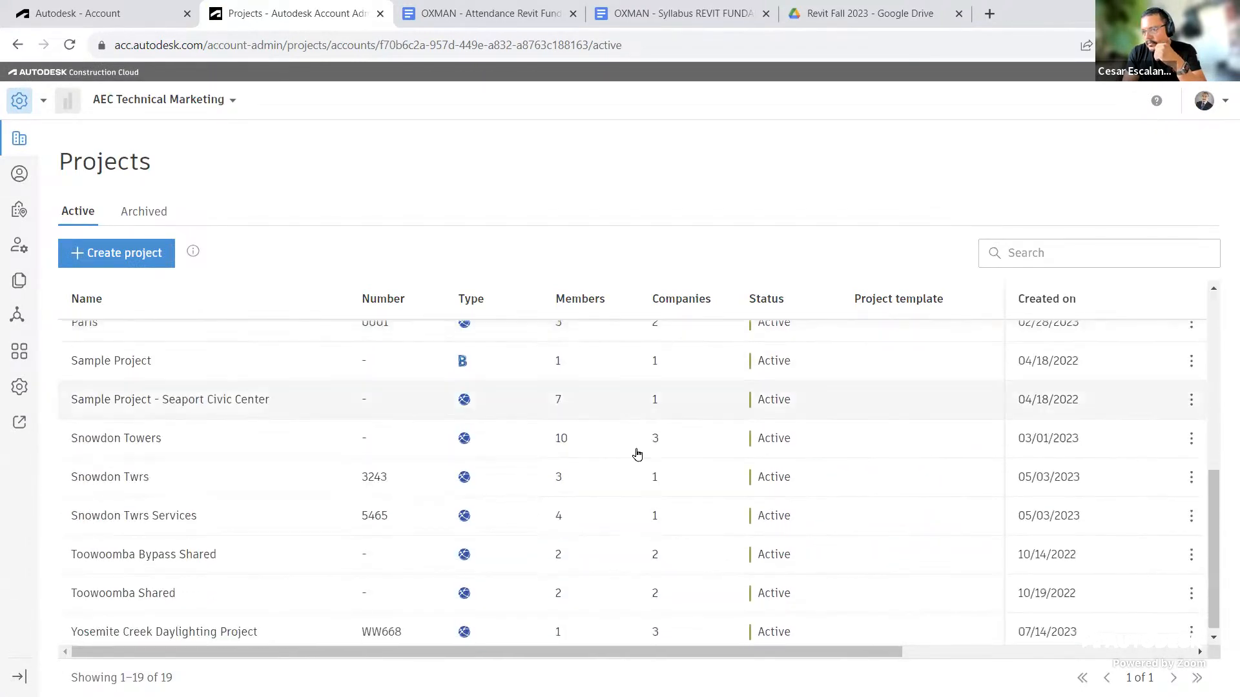
click(116, 440)
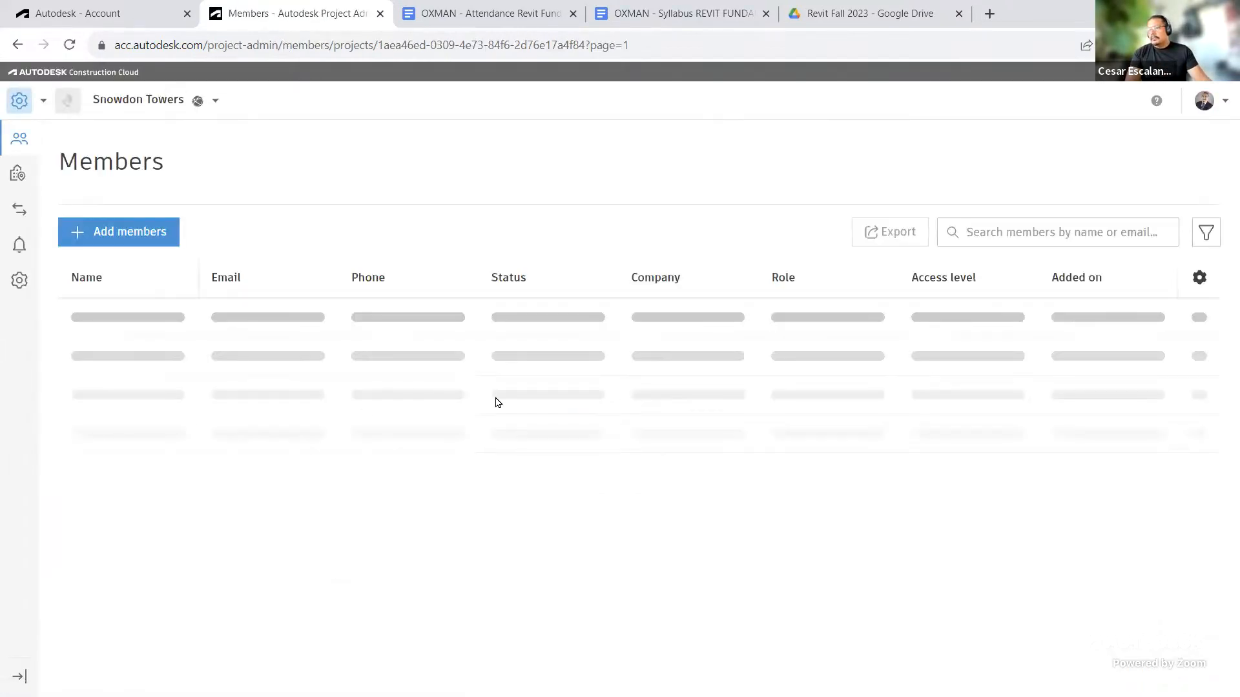
click(20, 100)
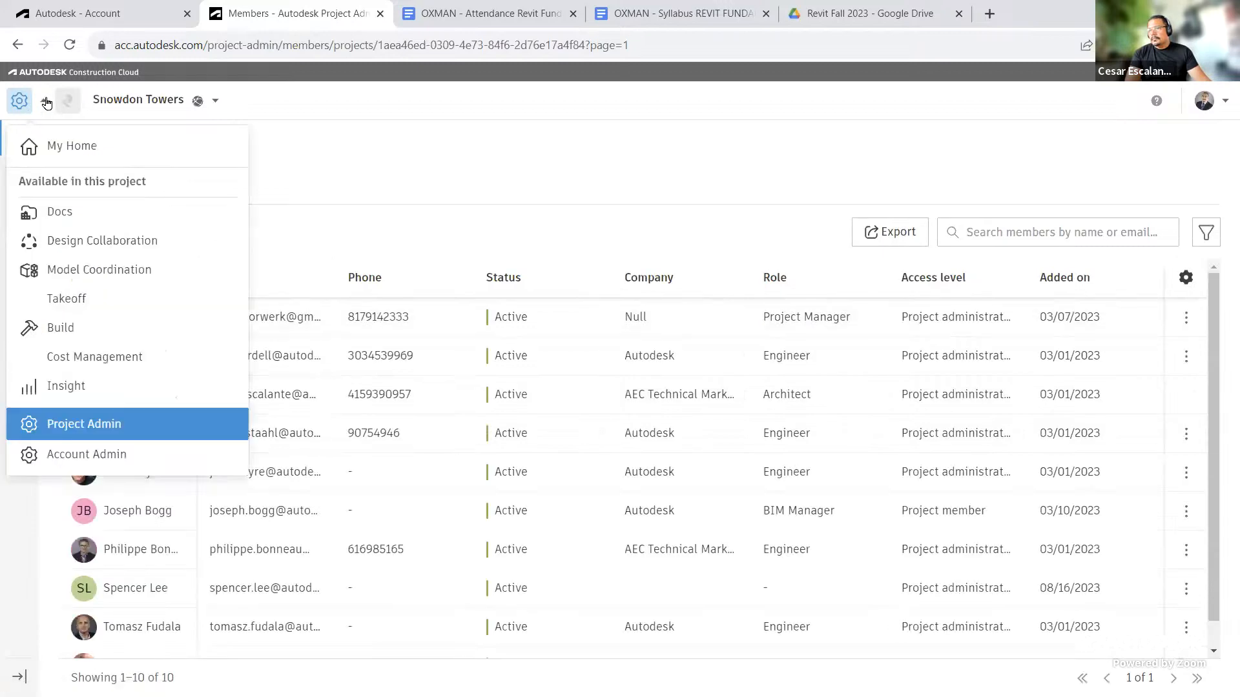
click(60, 213)
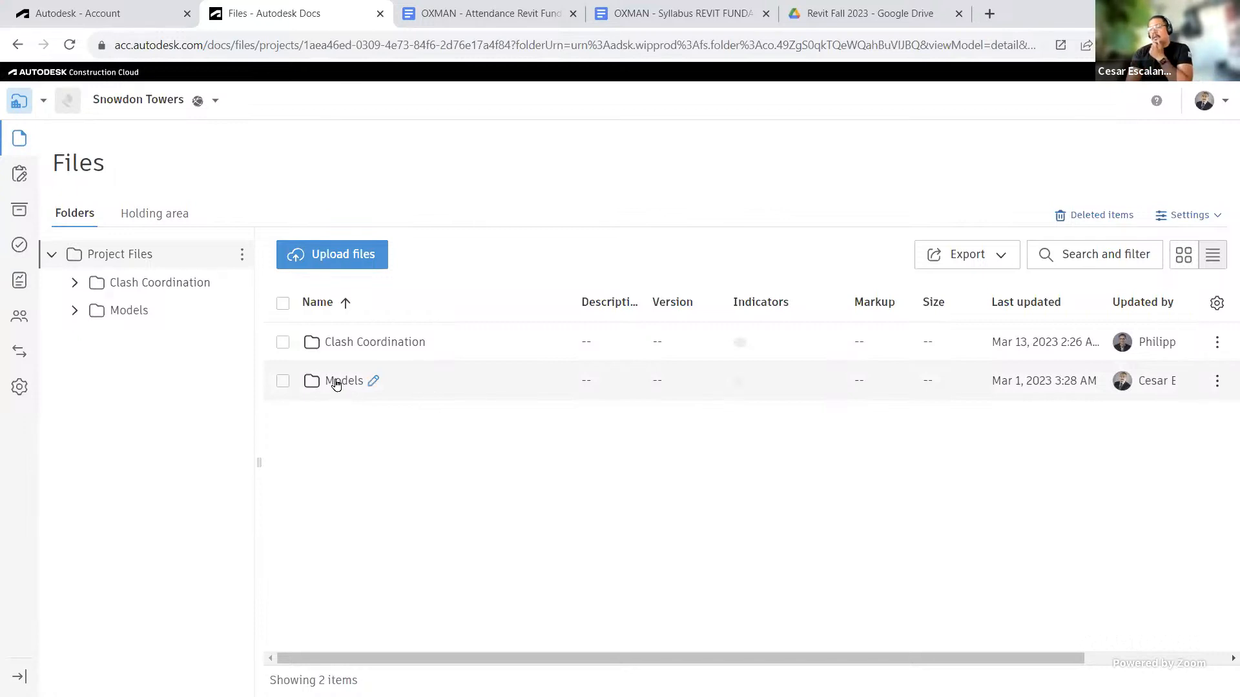
Step: Open Snowdon Towers Sample Architectural.rvt from the Models > Architecture folder and zoom into the building
click(337, 382)
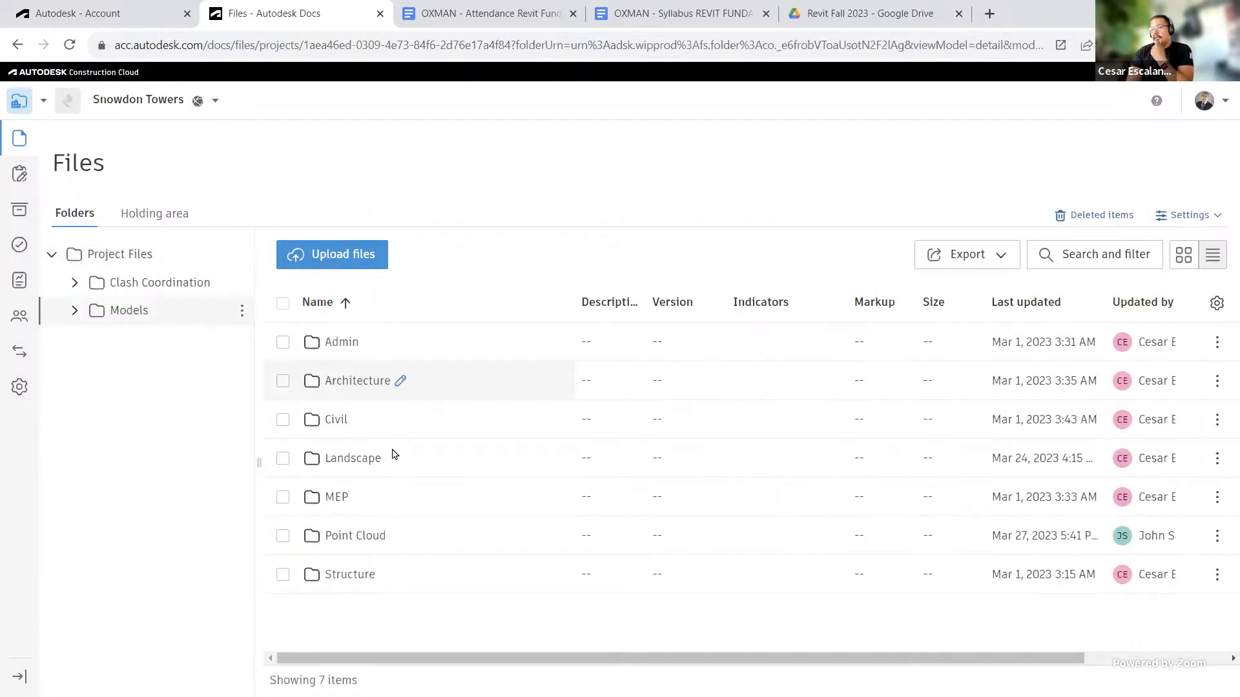
click(353, 380)
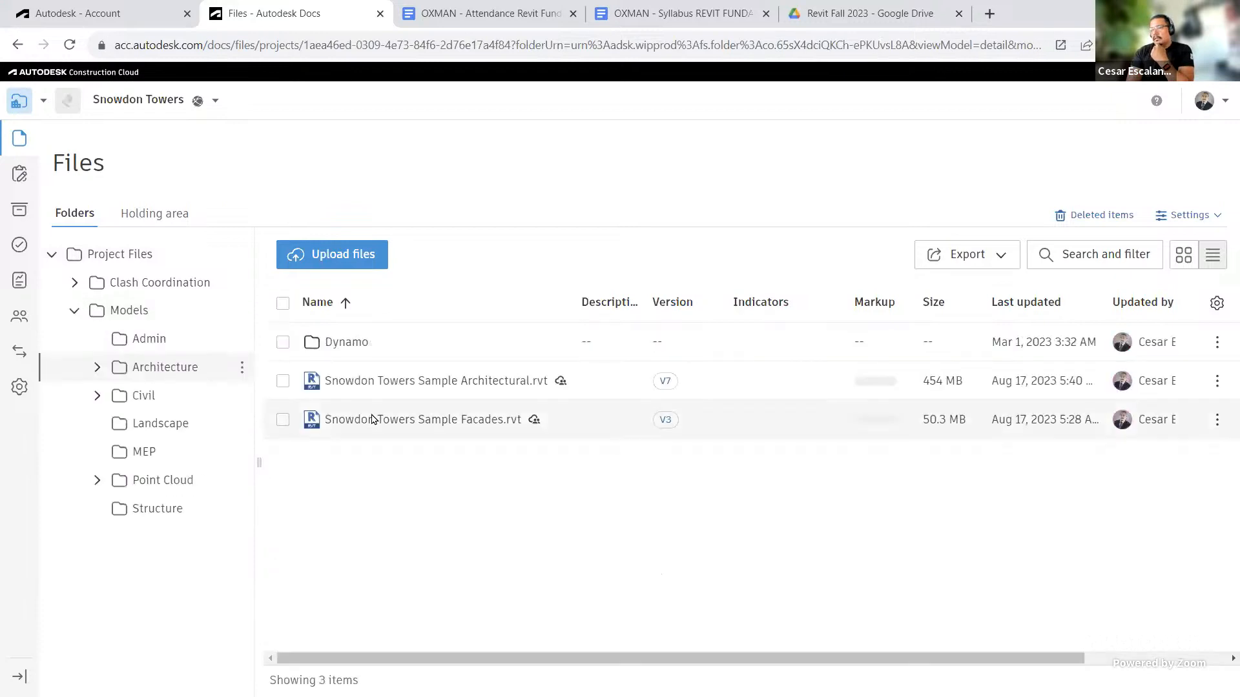
click(386, 381)
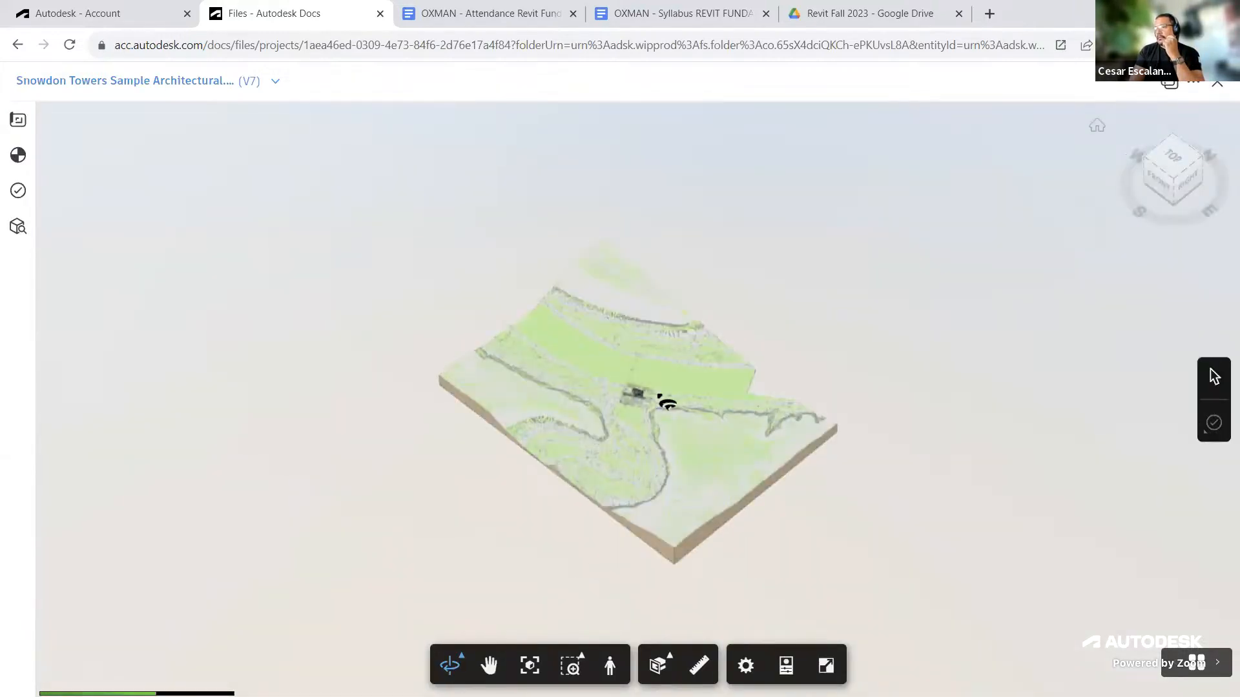
scroll(667, 403, up, 10)
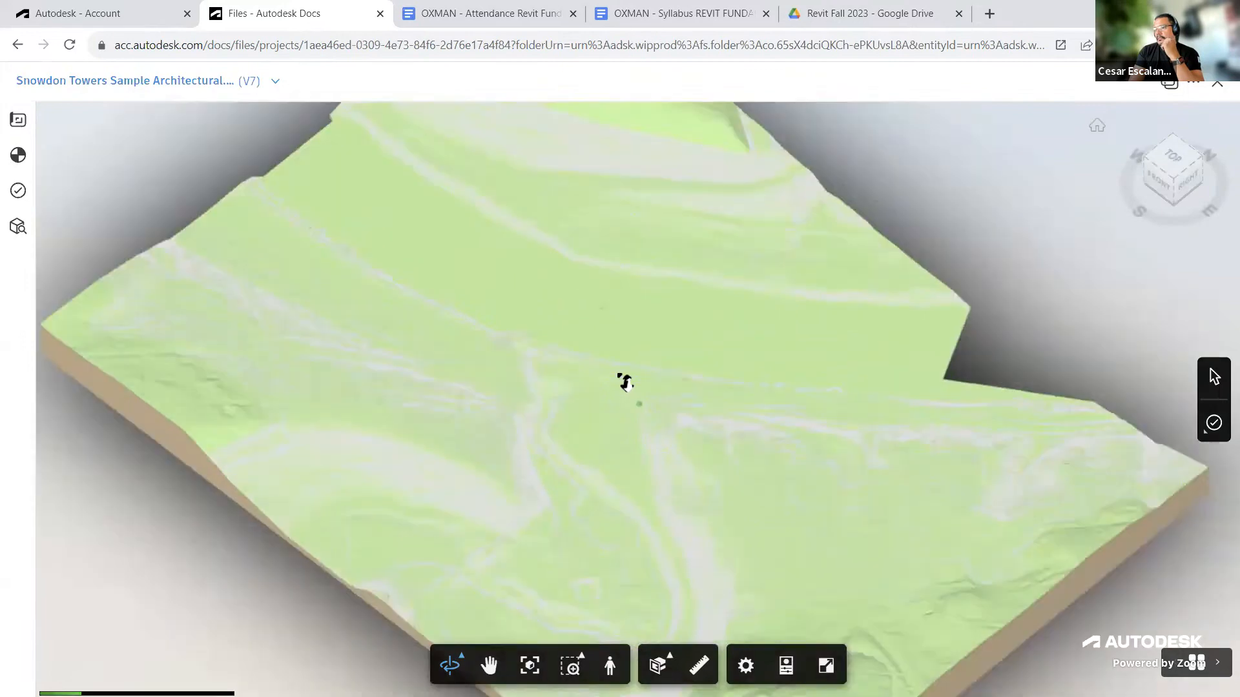
scroll(625, 382, up, 10)
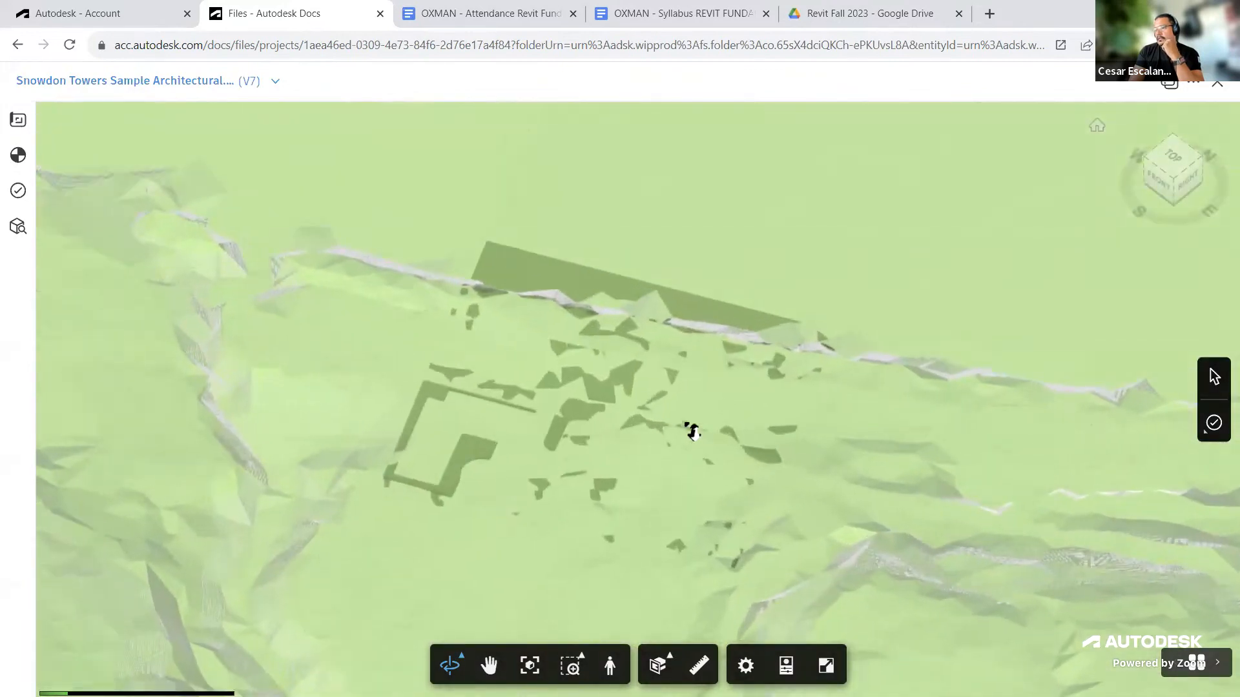
scroll(691, 431, up, 5)
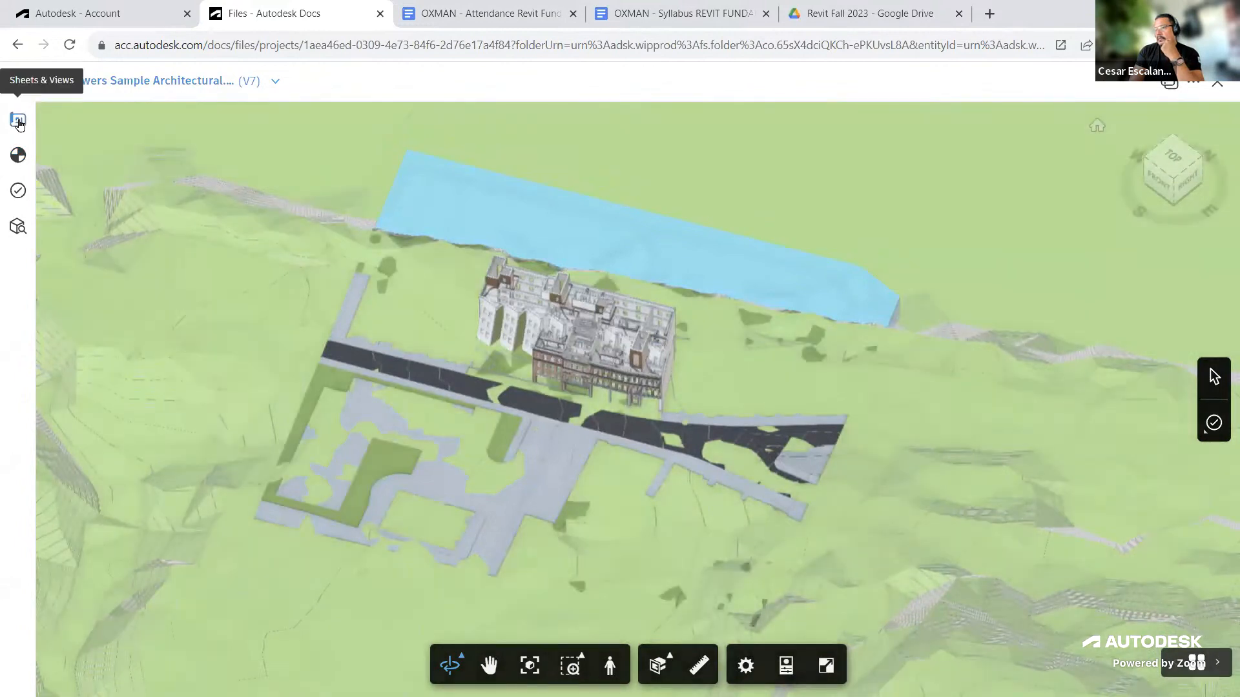
Step: Browse the architectural model's 2D and 3D sheets and views
click(19, 122)
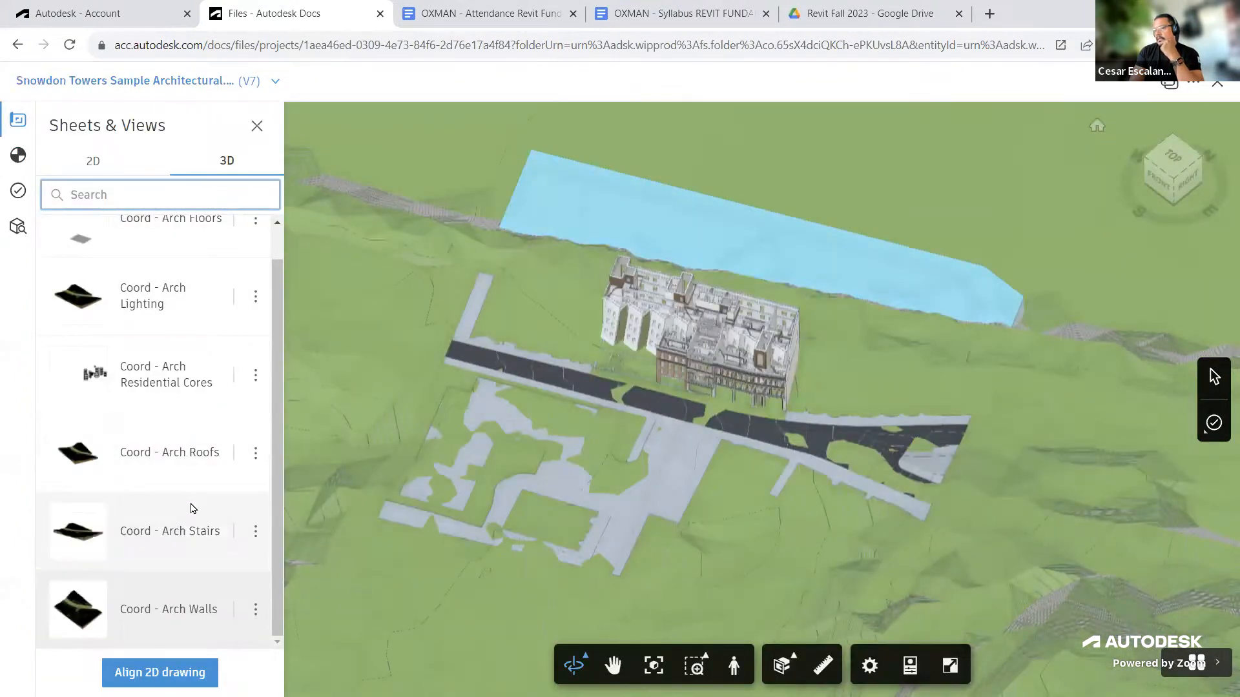
scroll(197, 510, up, 1)
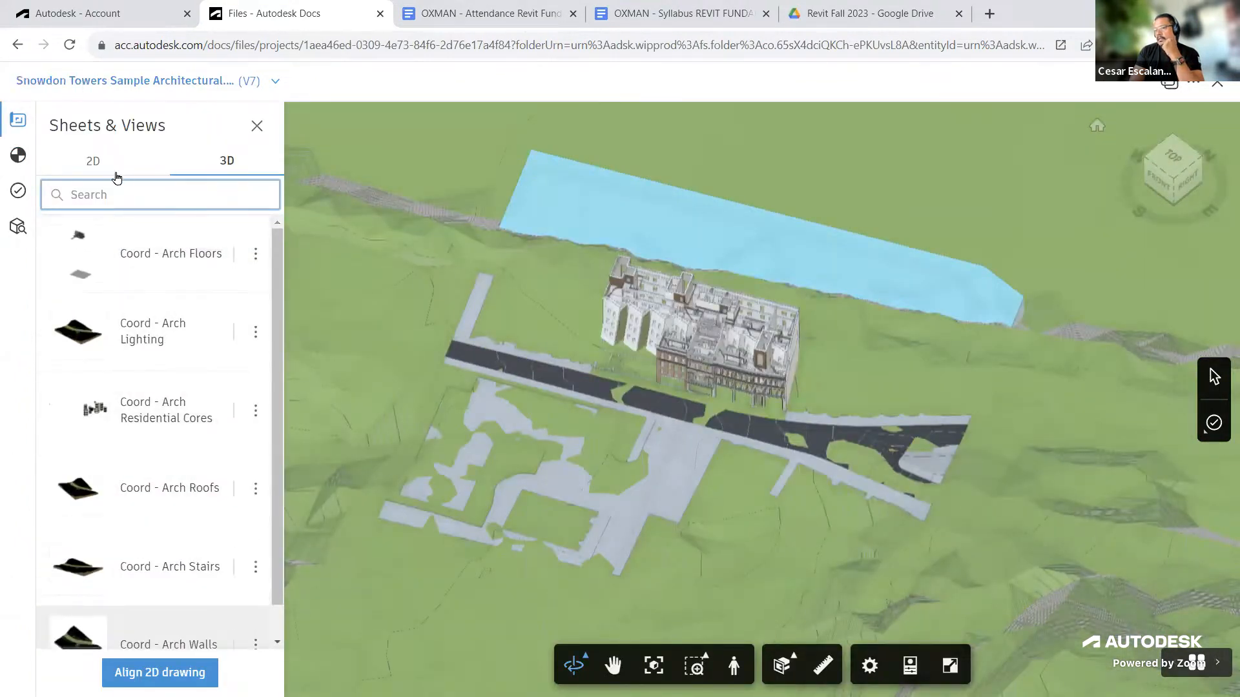
click(94, 163)
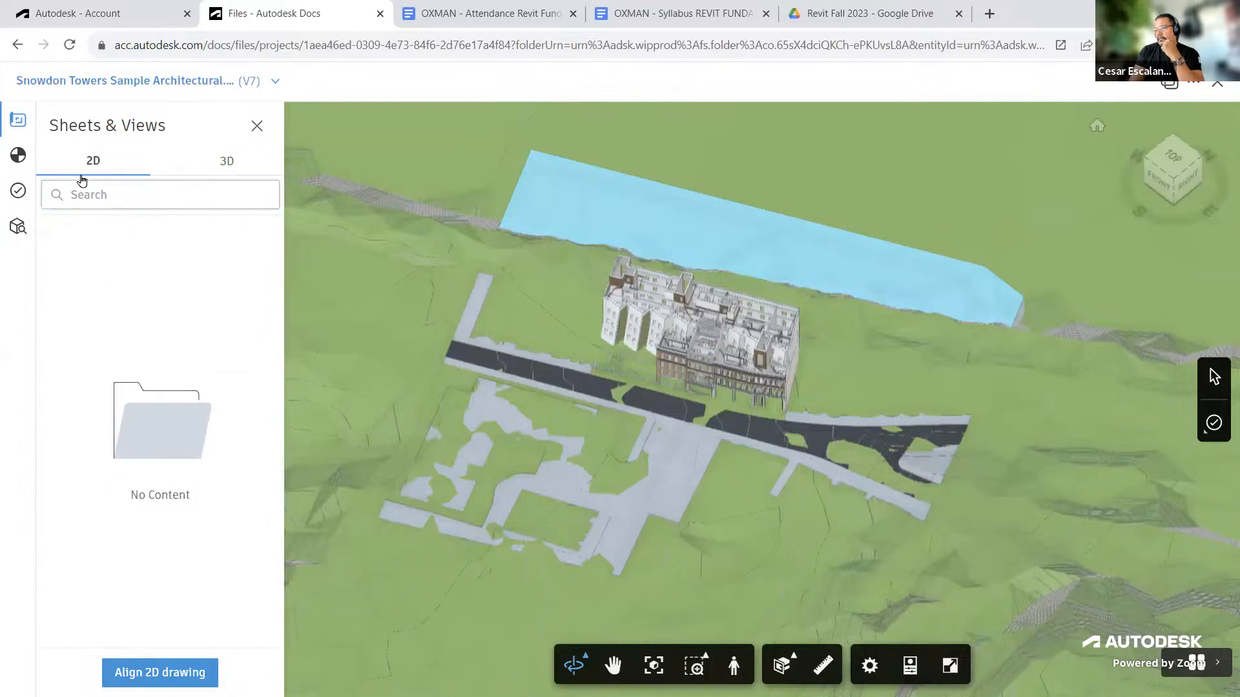
click(213, 161)
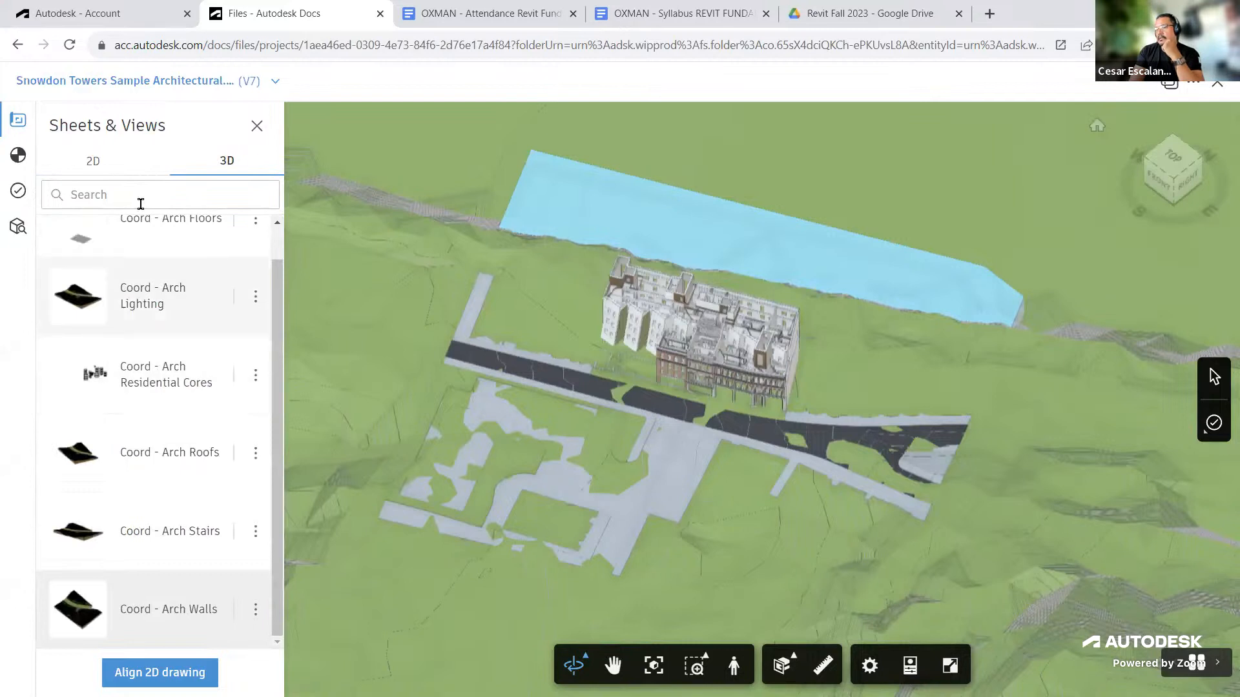
click(93, 160)
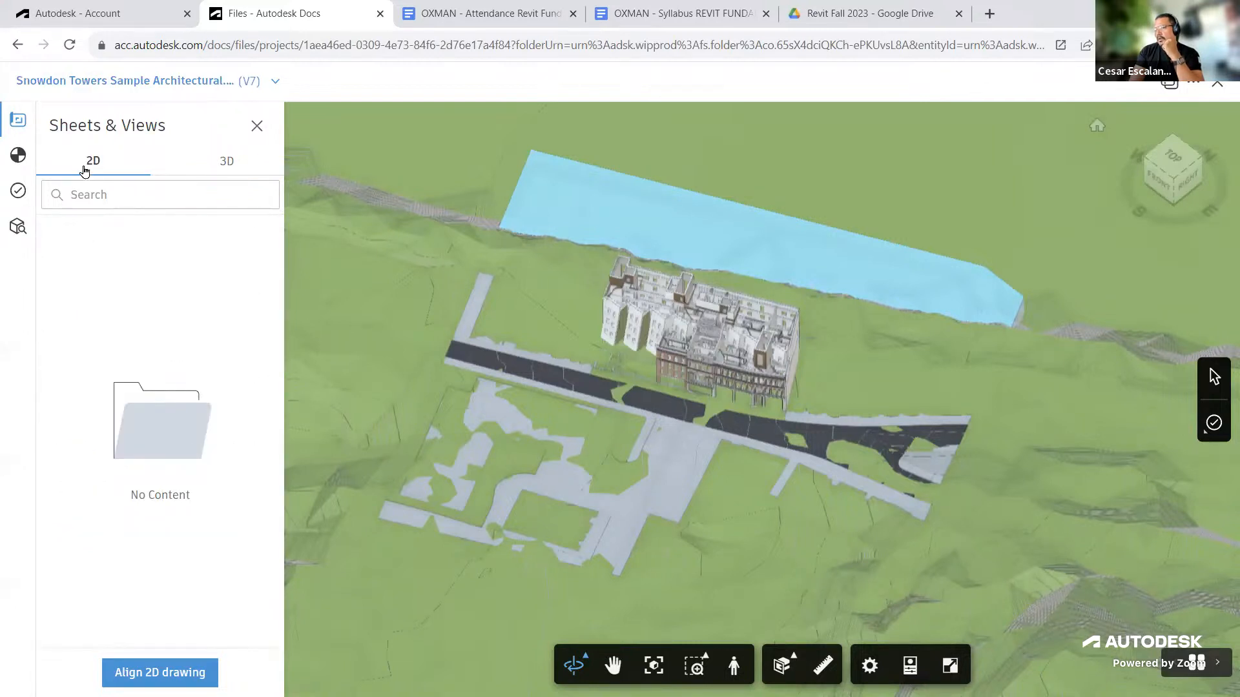
Step: Open Snowdon Towers Sample Structural.rvt from the Structure folder, orbit it, and show its 3D views
click(15, 48)
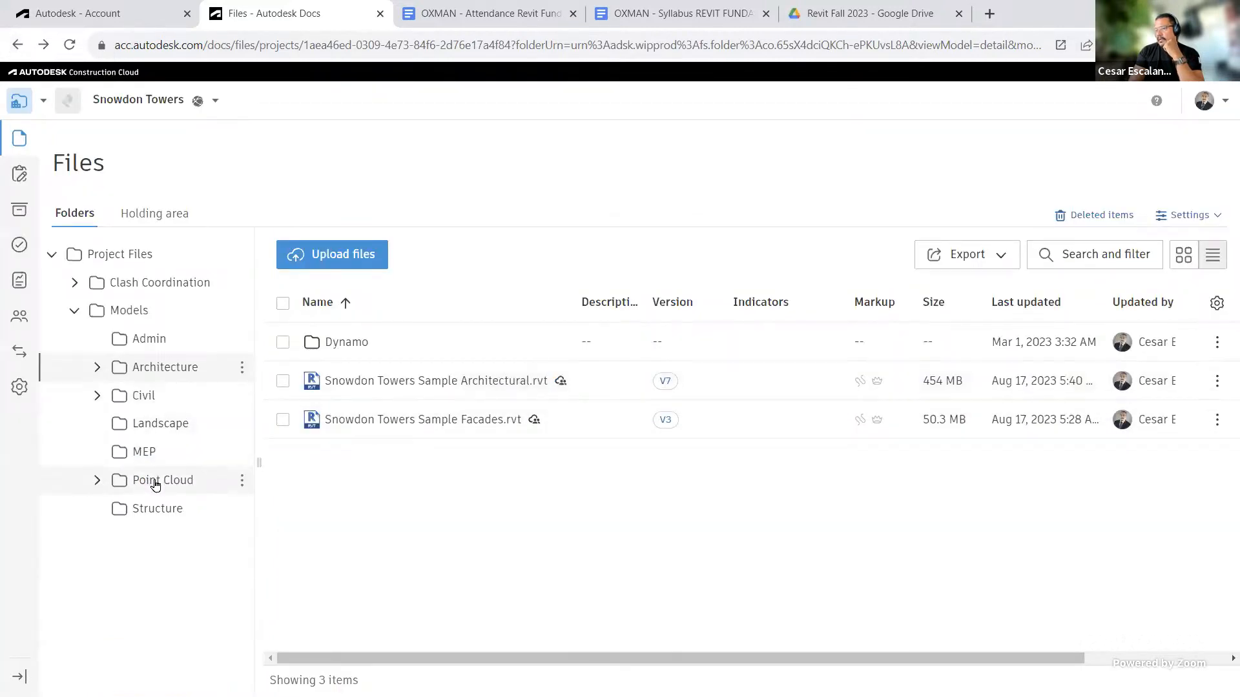
click(157, 509)
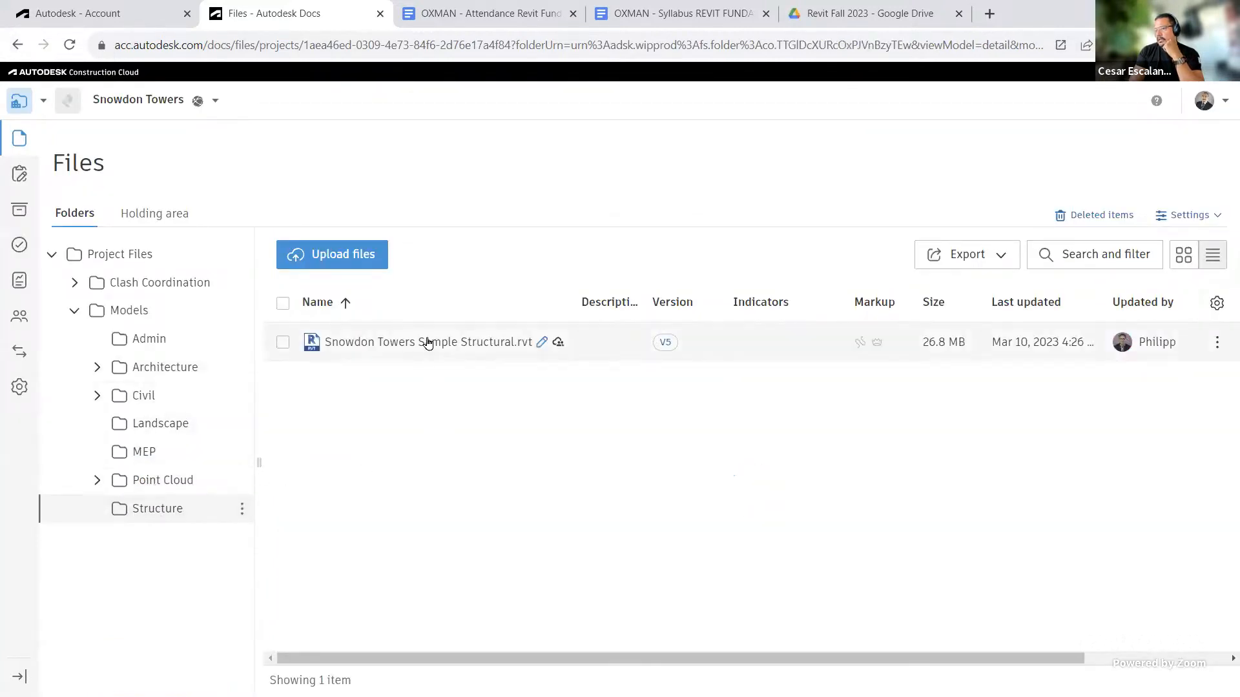
click(427, 343)
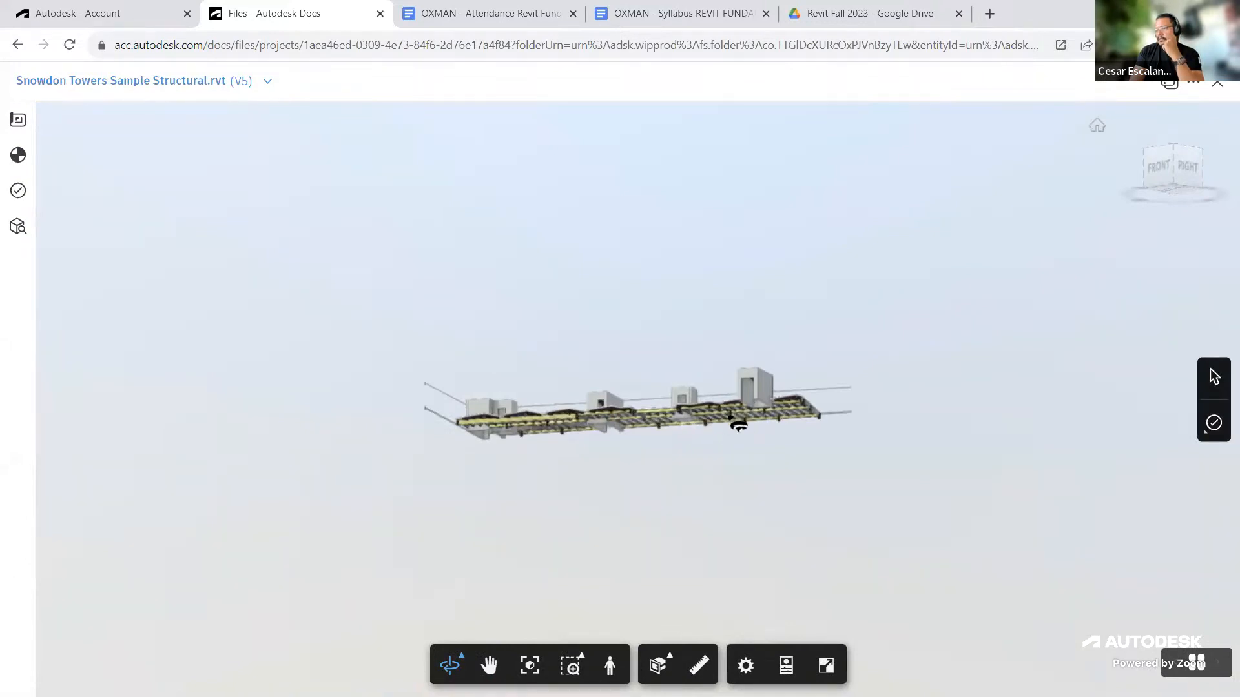
drag(739, 424, 730, 512)
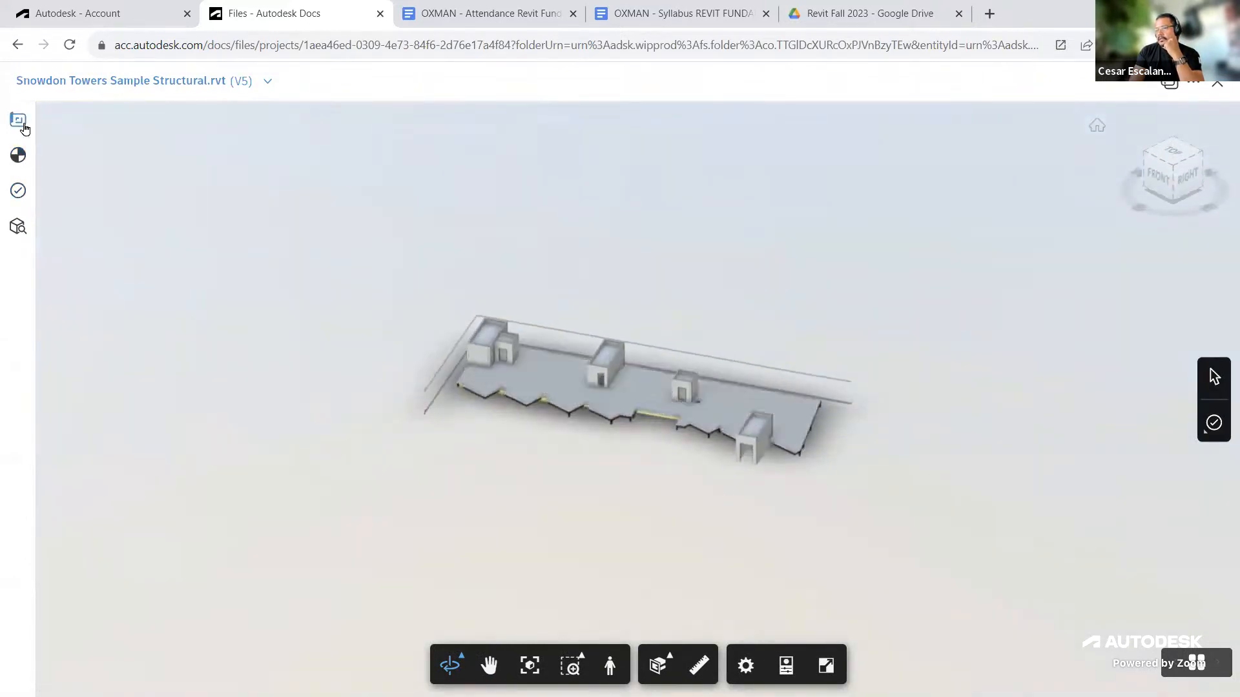
click(21, 122)
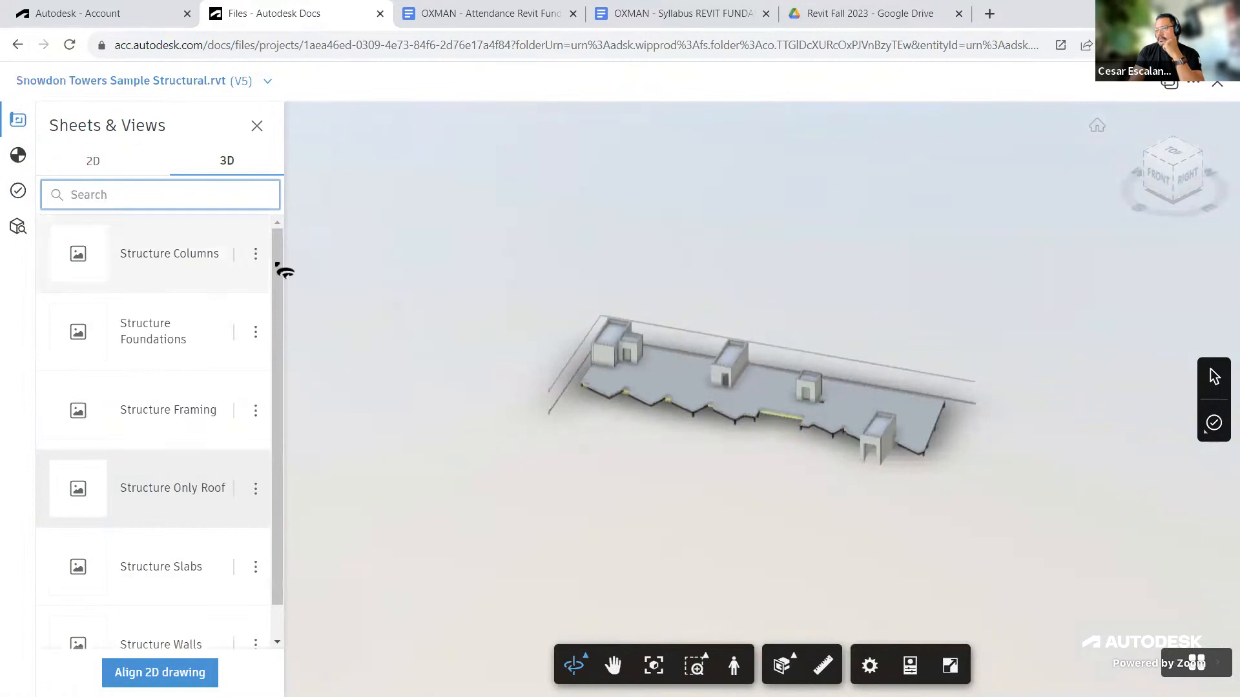
Step: Compare the structural model's 2D and 3D view lists and open the issue types panel in the viewer
click(94, 160)
click(212, 162)
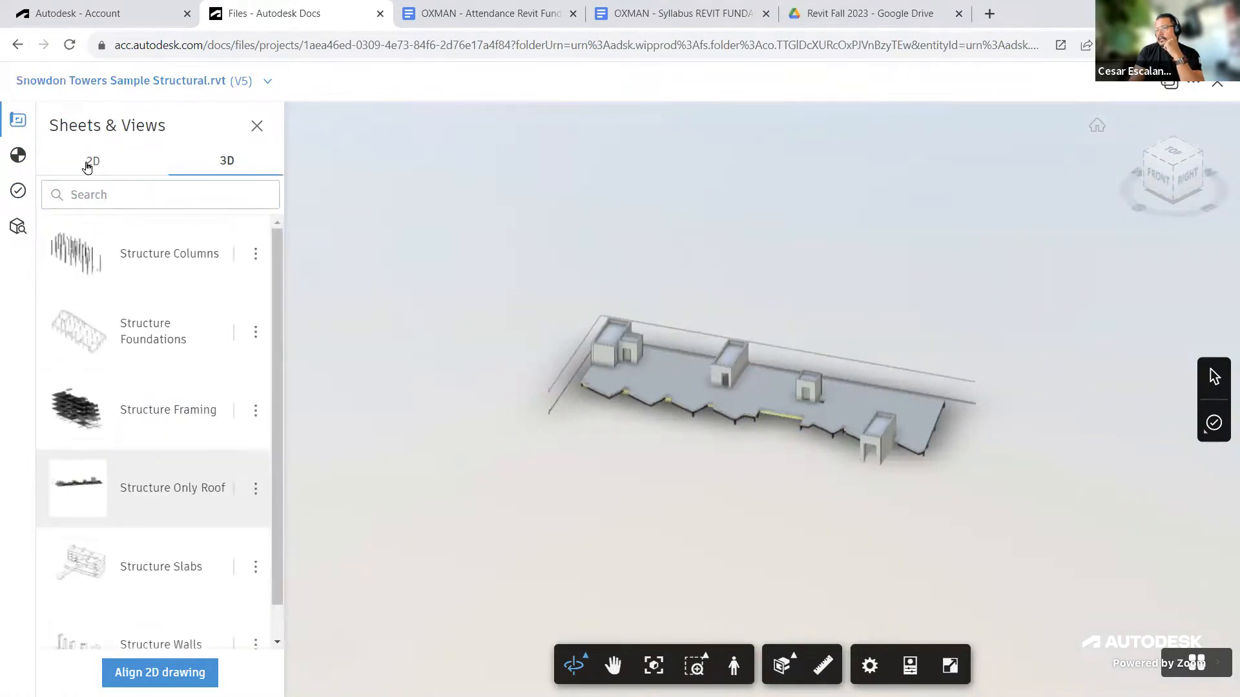
click(90, 162)
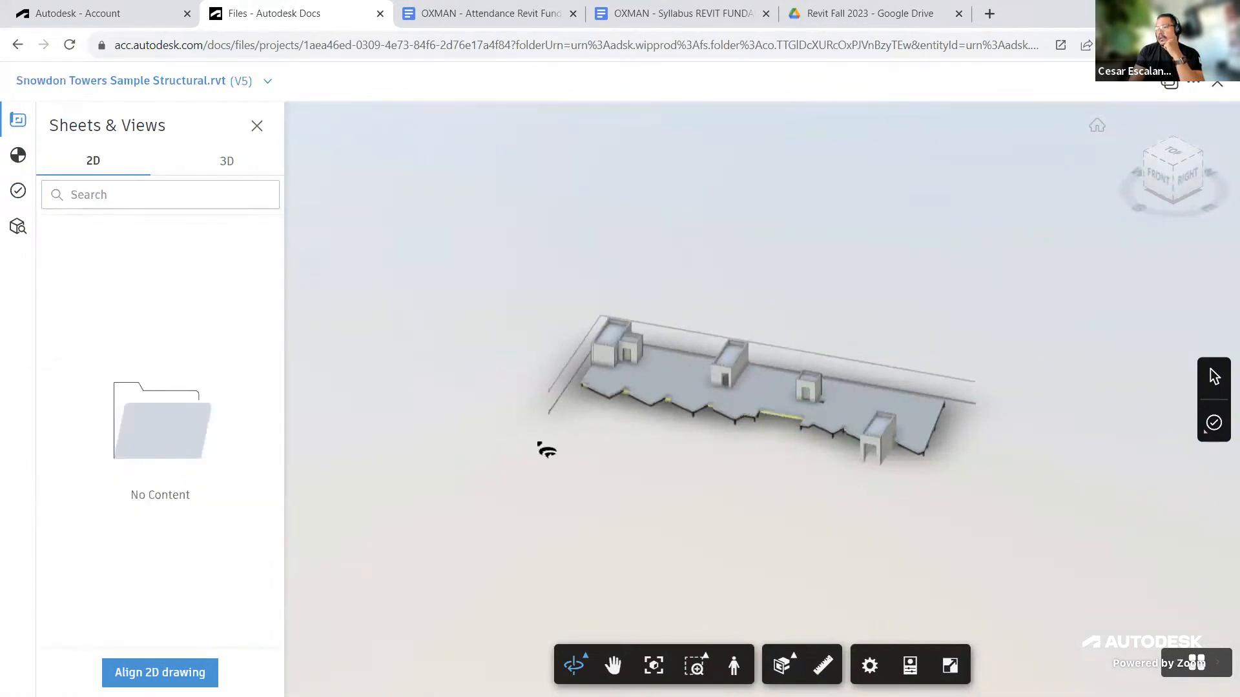
click(218, 161)
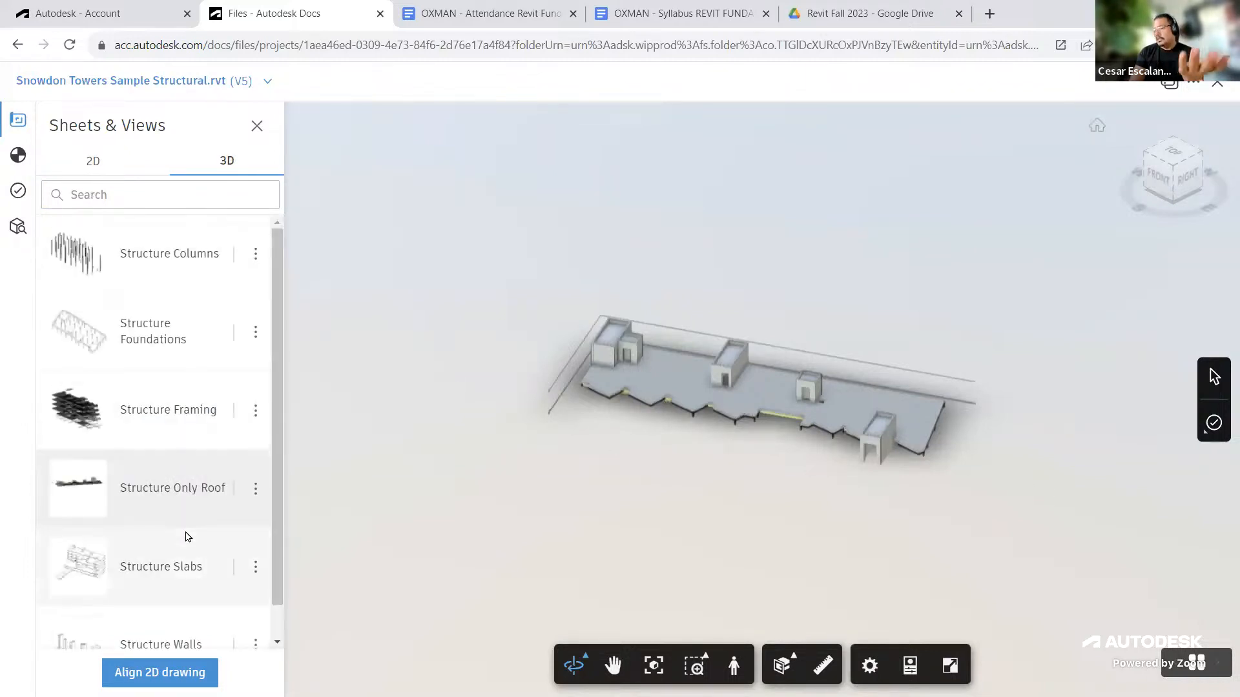
scroll(184, 536, down, 1)
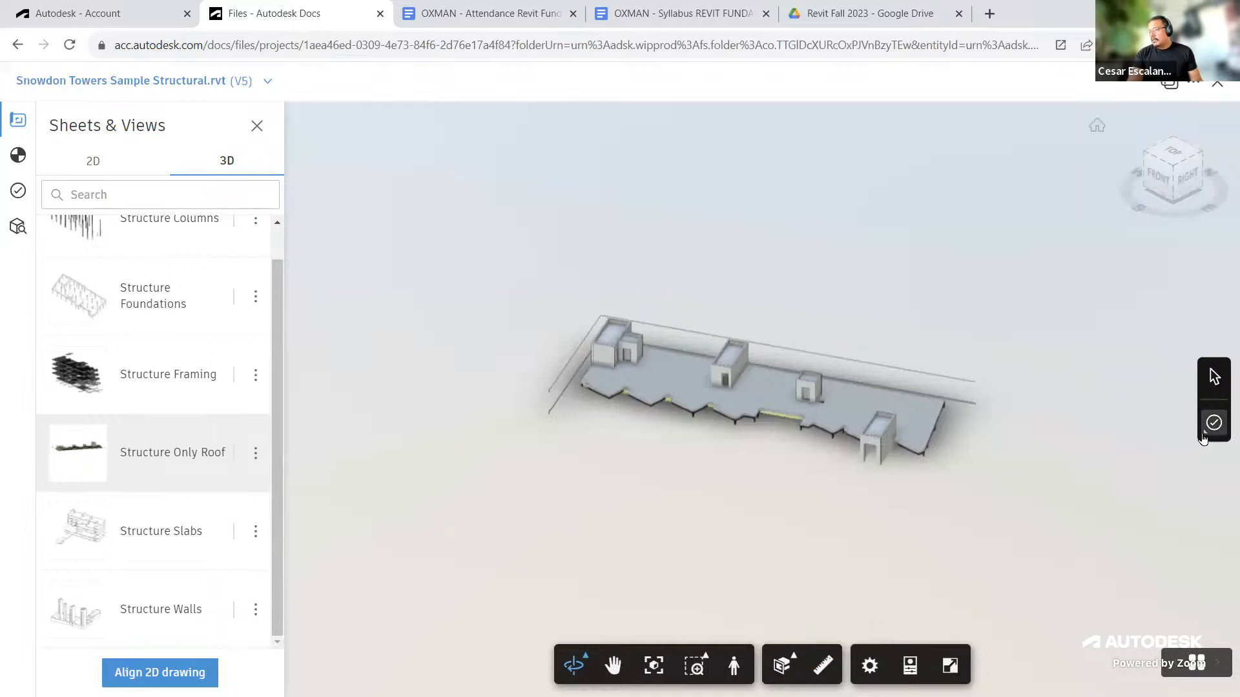
click(1214, 423)
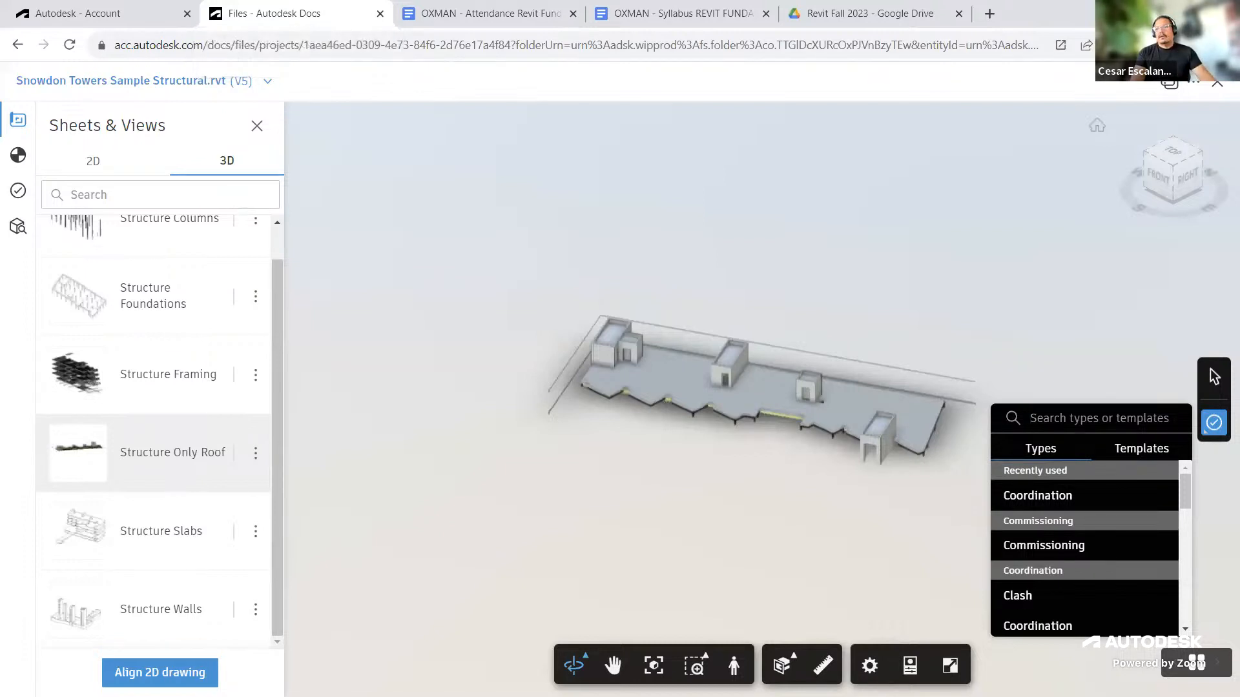
Step: Open a new browser tab and search Google for "PFD underlay autocad"
click(990, 14)
click(1015, 13)
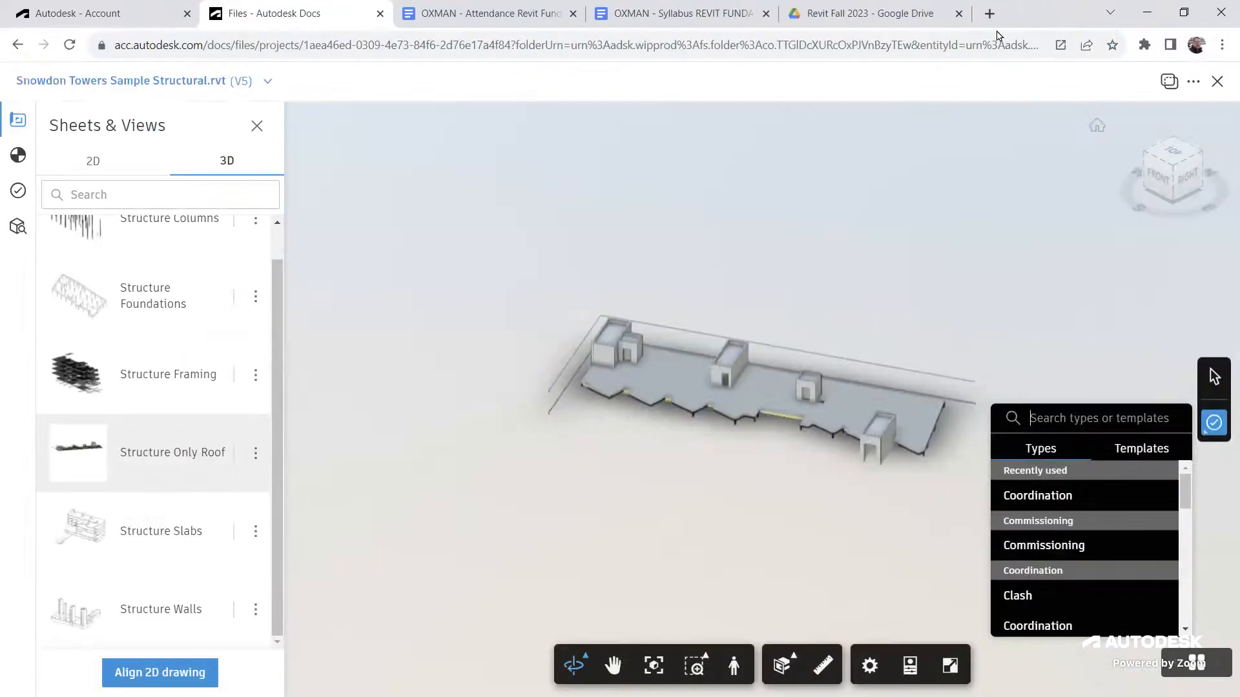
click(990, 15)
click(502, 340)
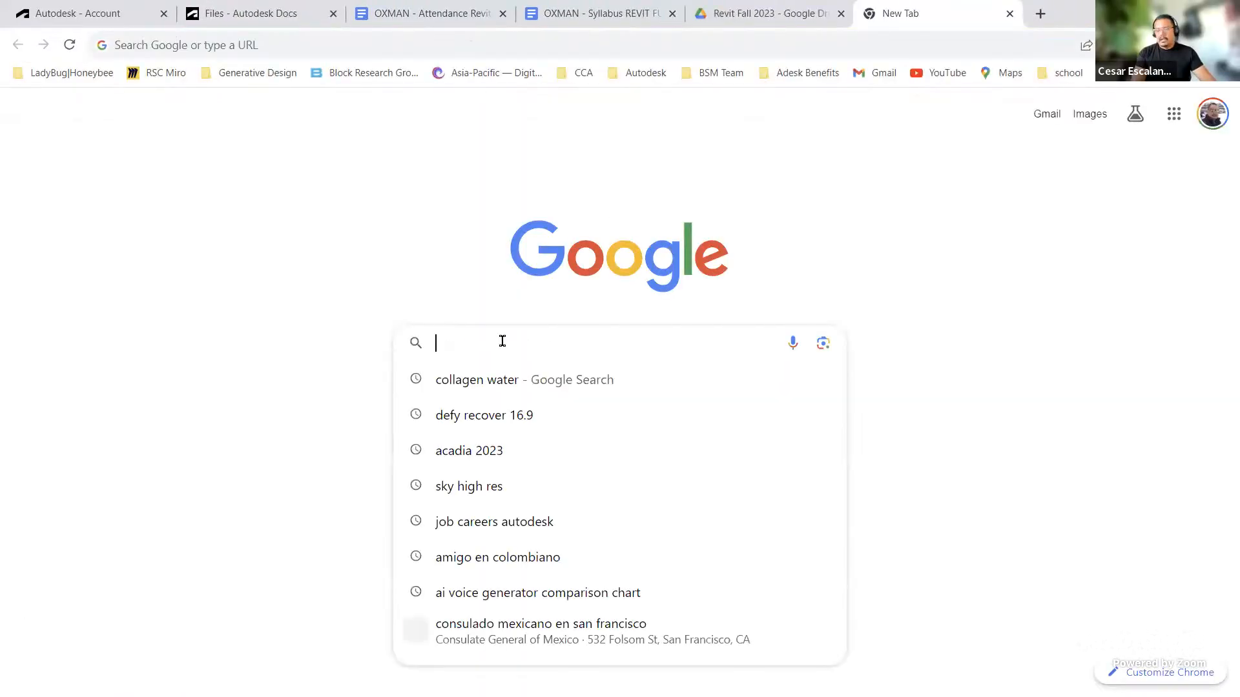
text(PFD )
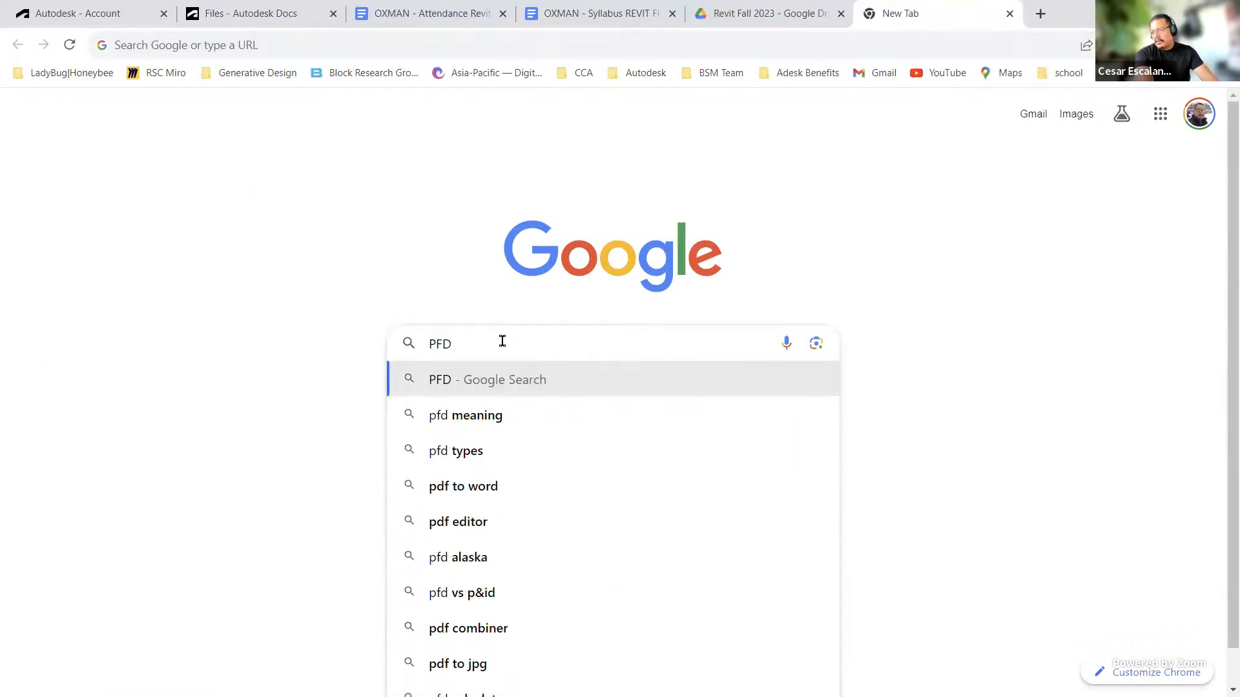
text(underlay autocad)
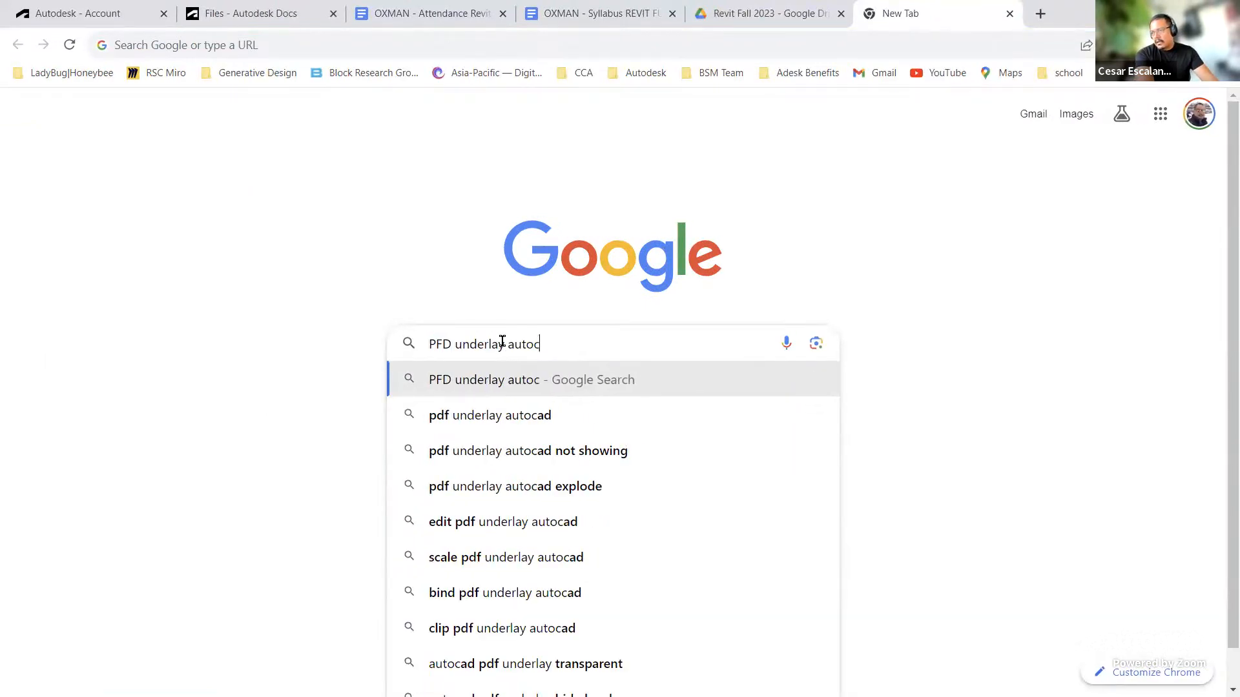
key(Return)
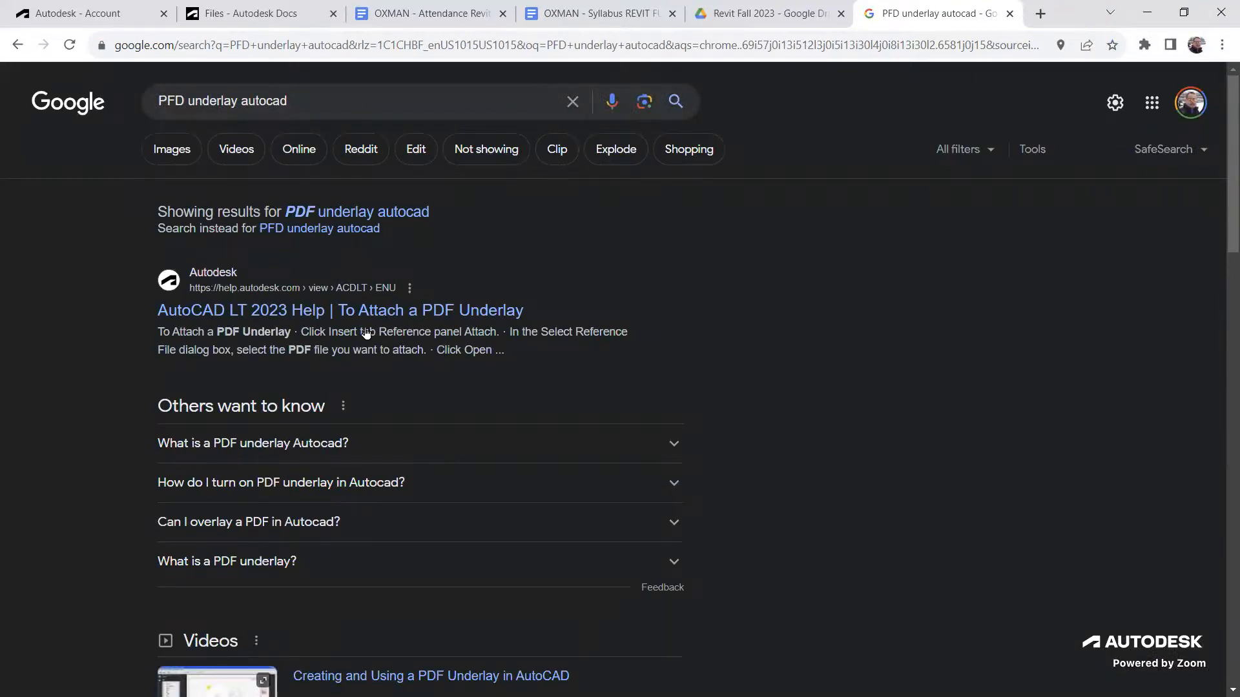
Step: Open the video "Creating and Using a PDF Underlay in AutoCAD", skim through it, and close its tab
scroll(374, 342, down, 2)
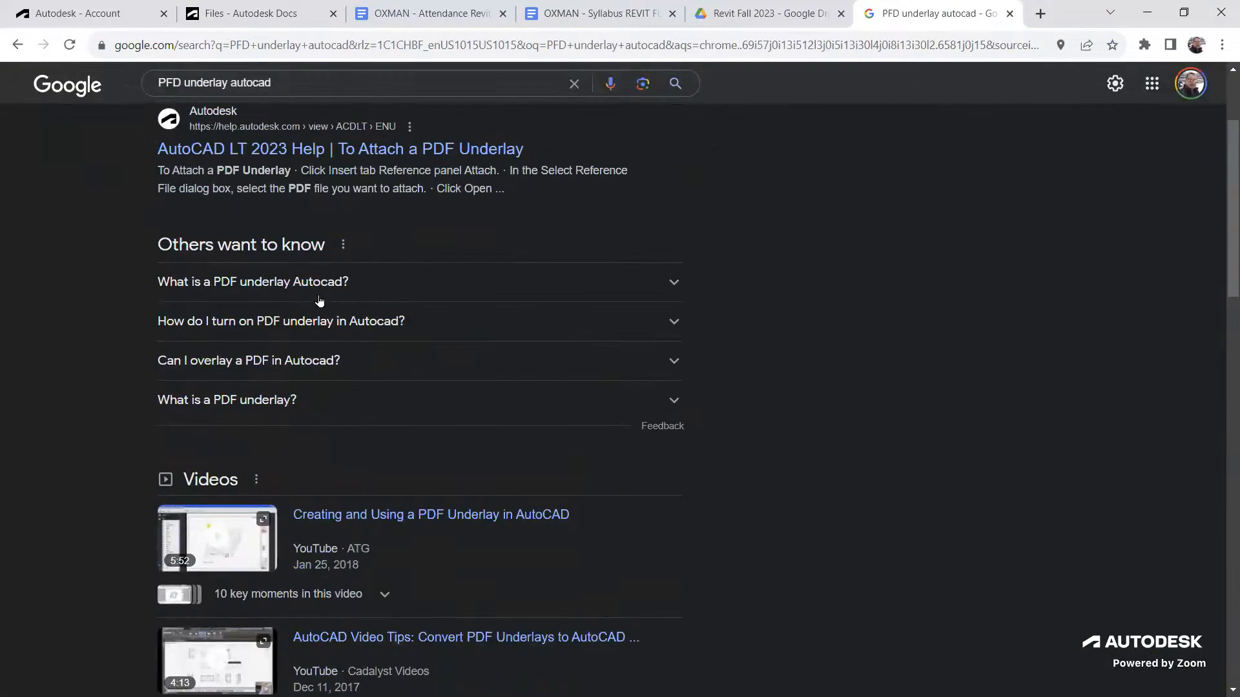
click(444, 515)
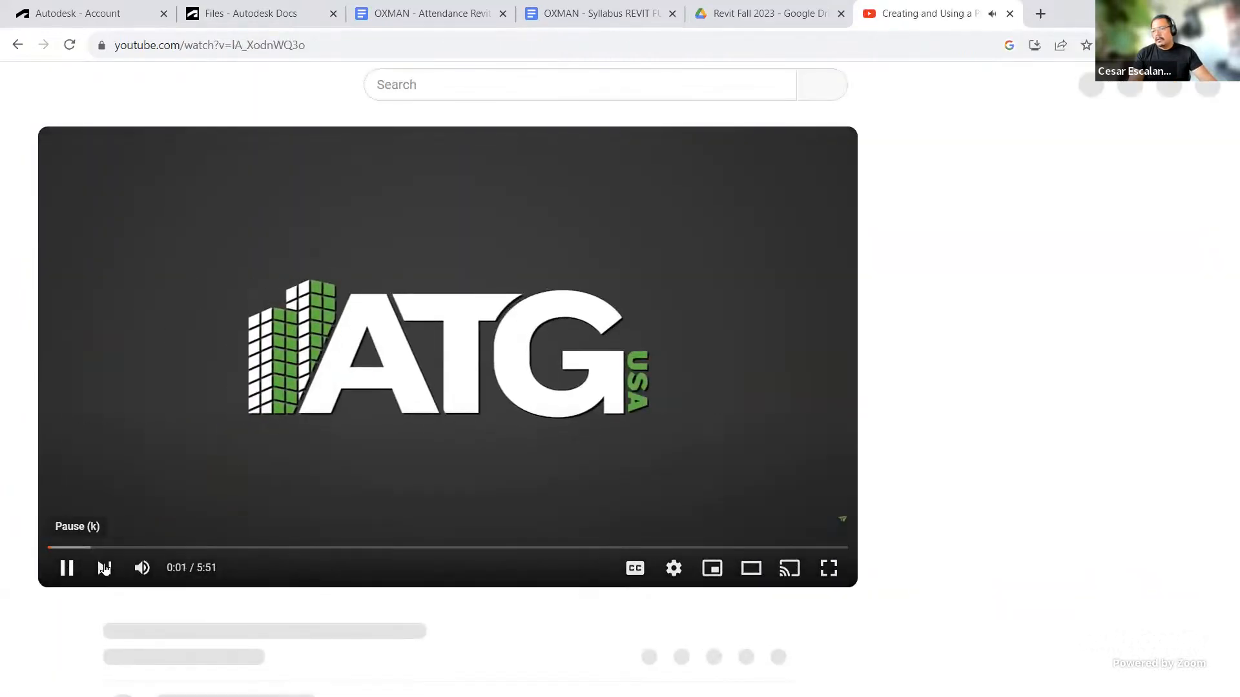
click(143, 569)
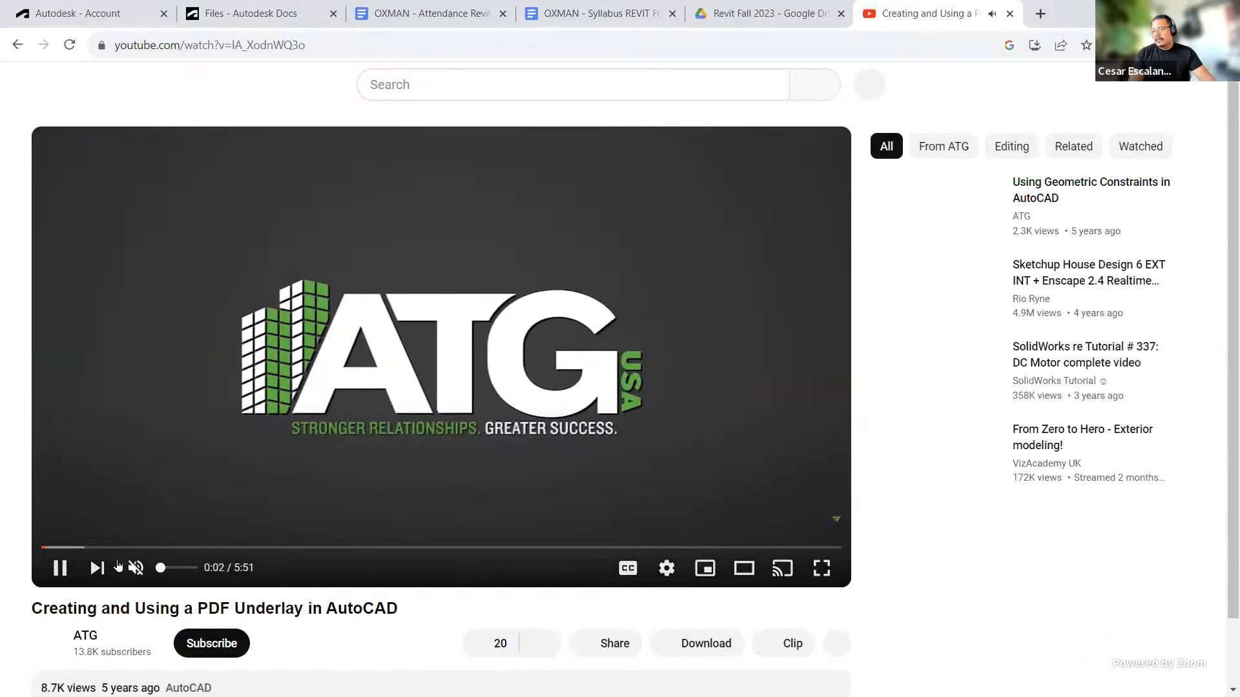
click(161, 550)
click(331, 547)
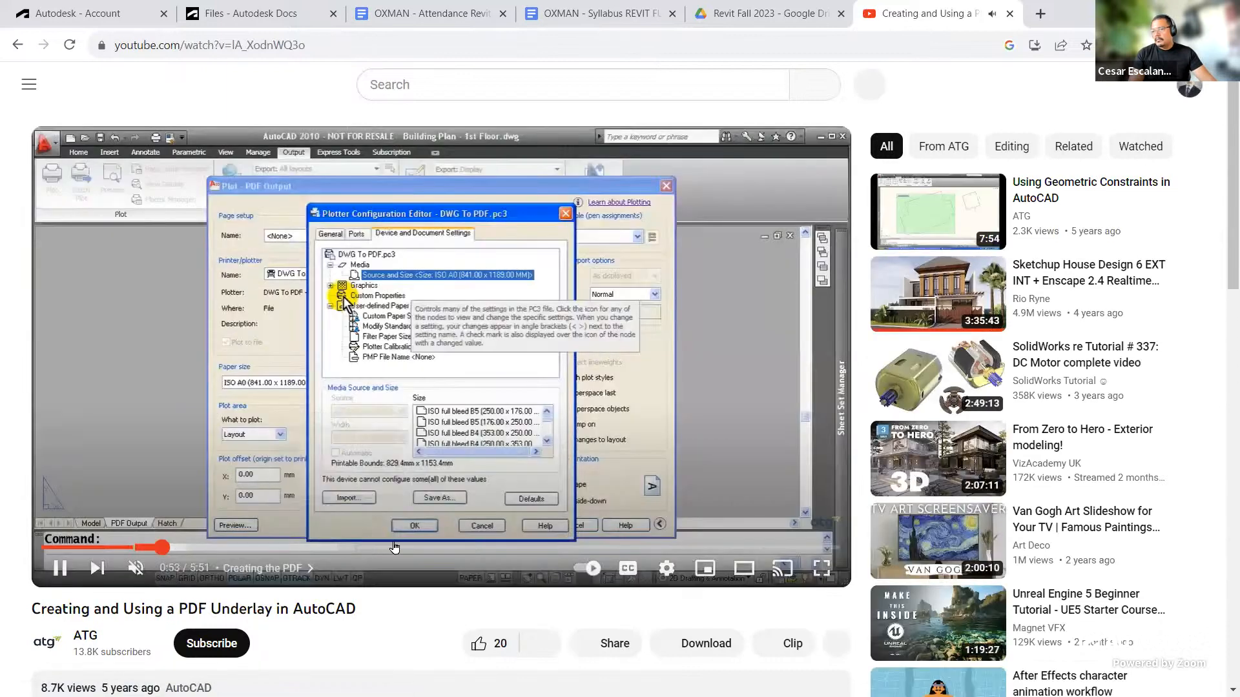
click(443, 548)
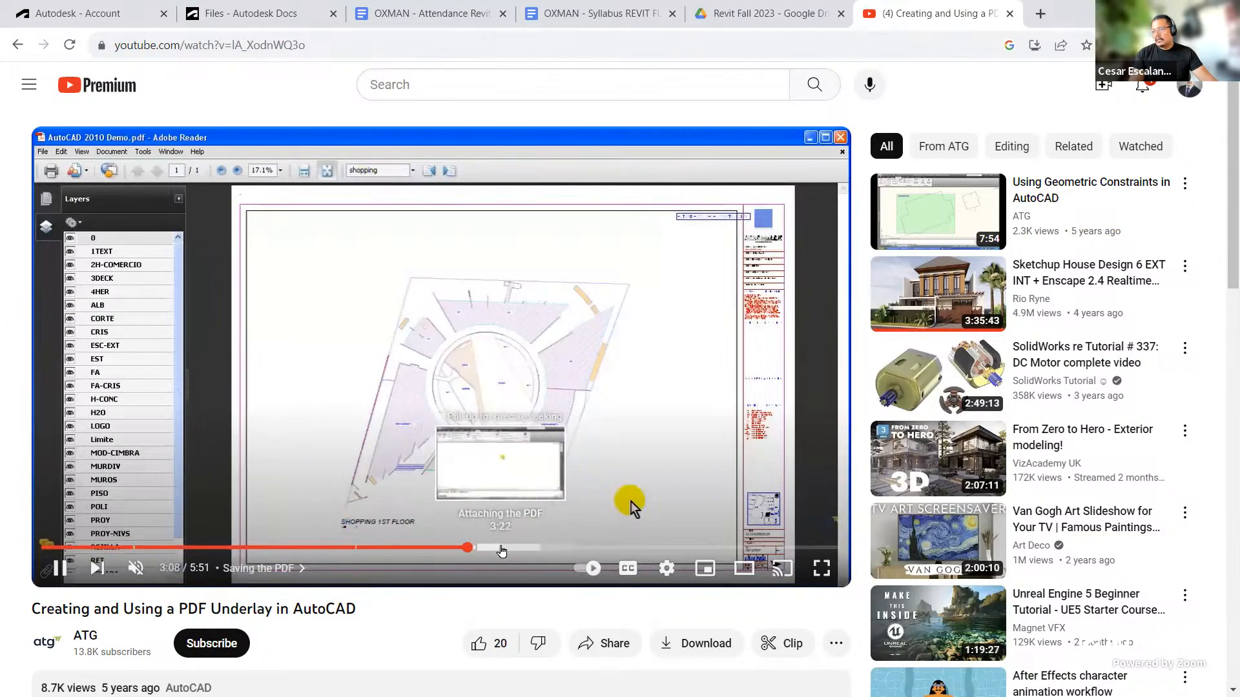
click(502, 547)
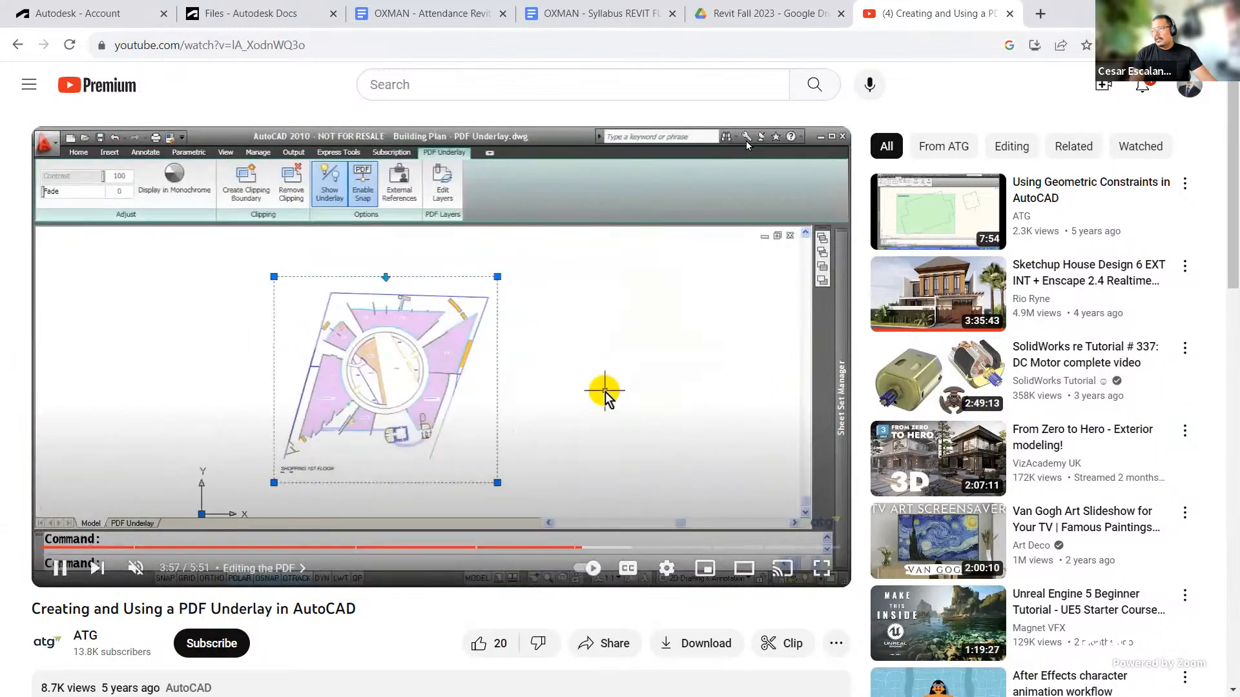
click(1011, 13)
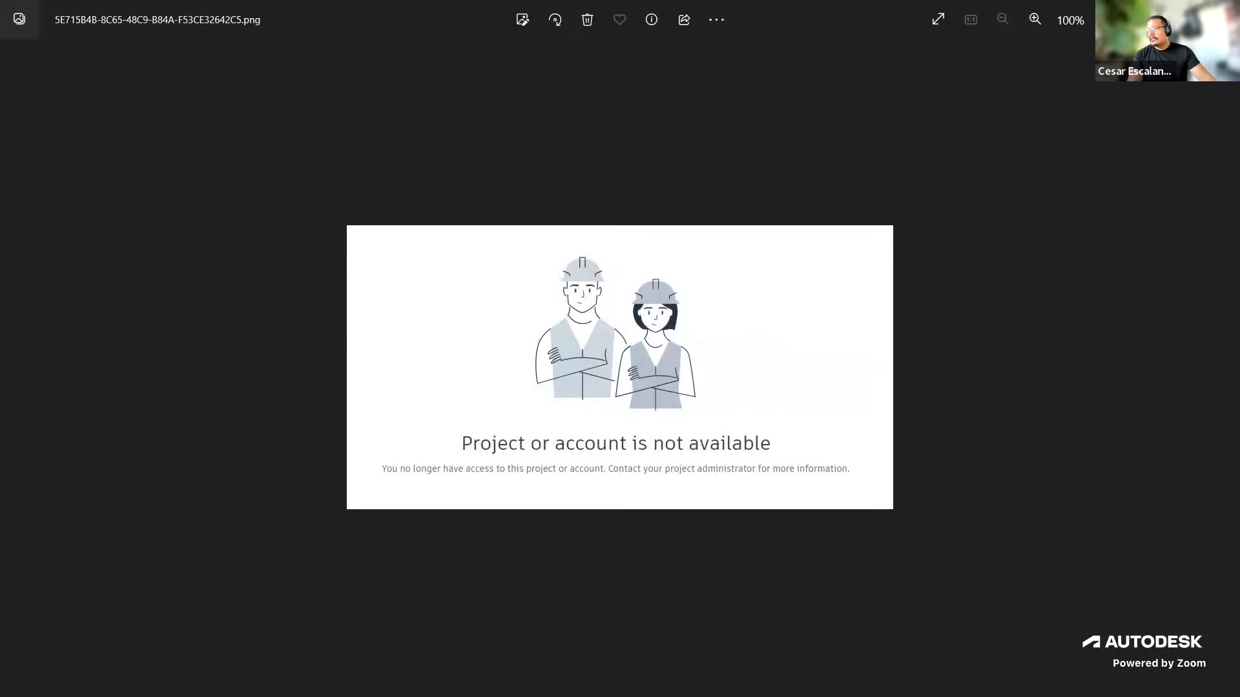
Step: Return to the Autodesk Account tab and open User Management by User
key(alt+Tab)
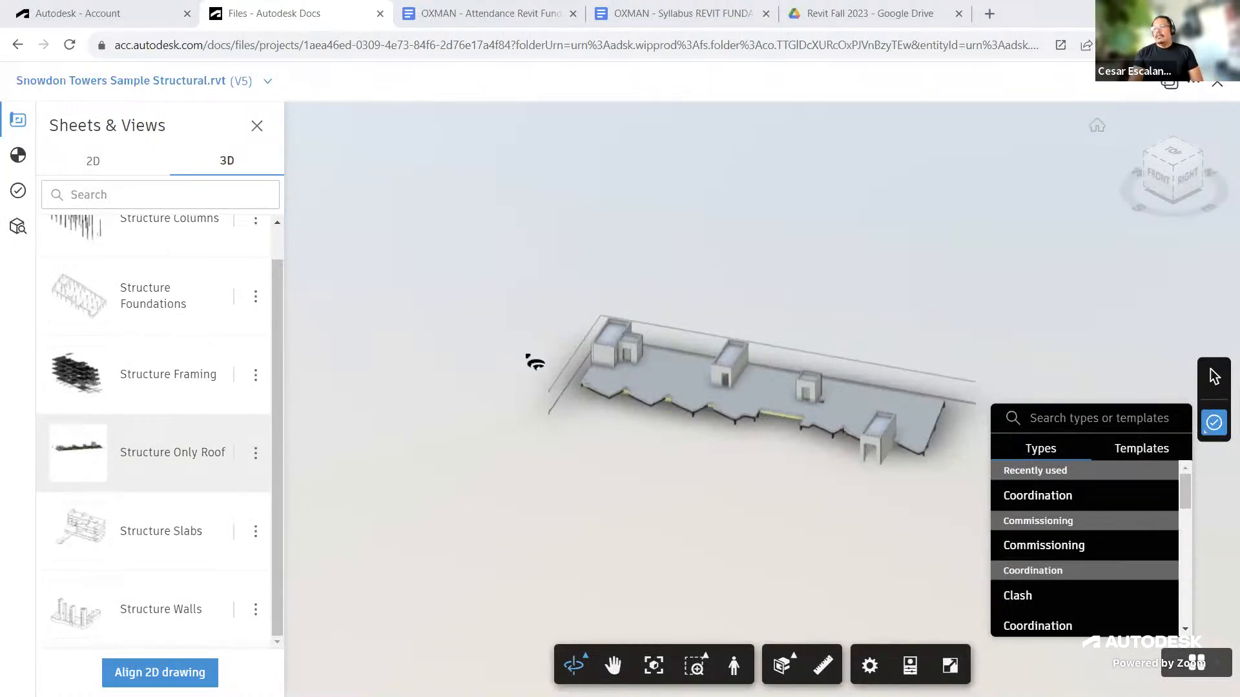
click(95, 17)
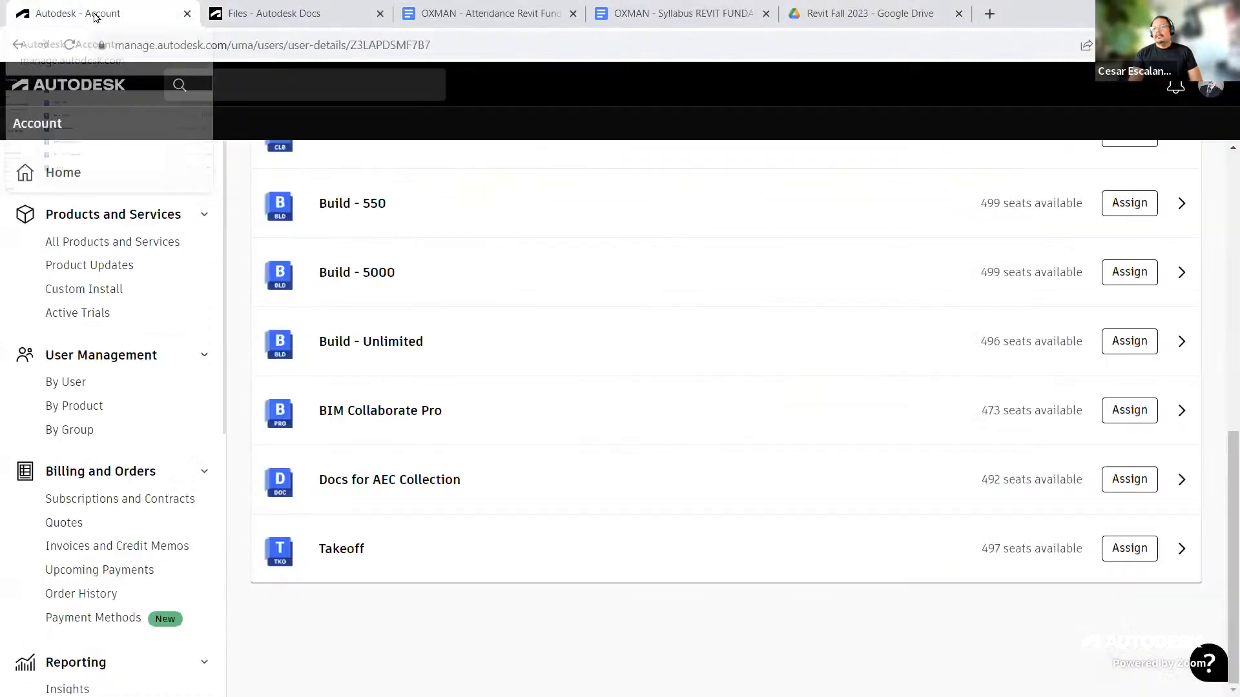
click(78, 384)
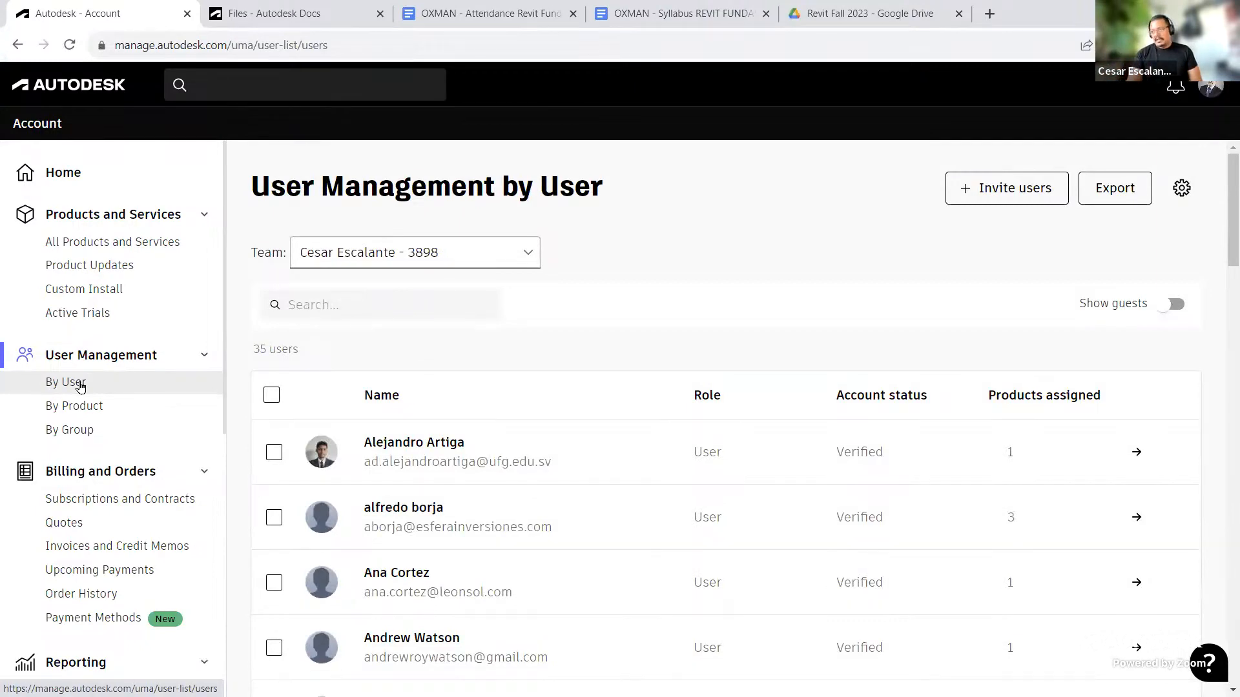
Step: Browse the full team user list, checking roles and products assigned
scroll(500, 478, down, 7)
scroll(510, 492, down, 11)
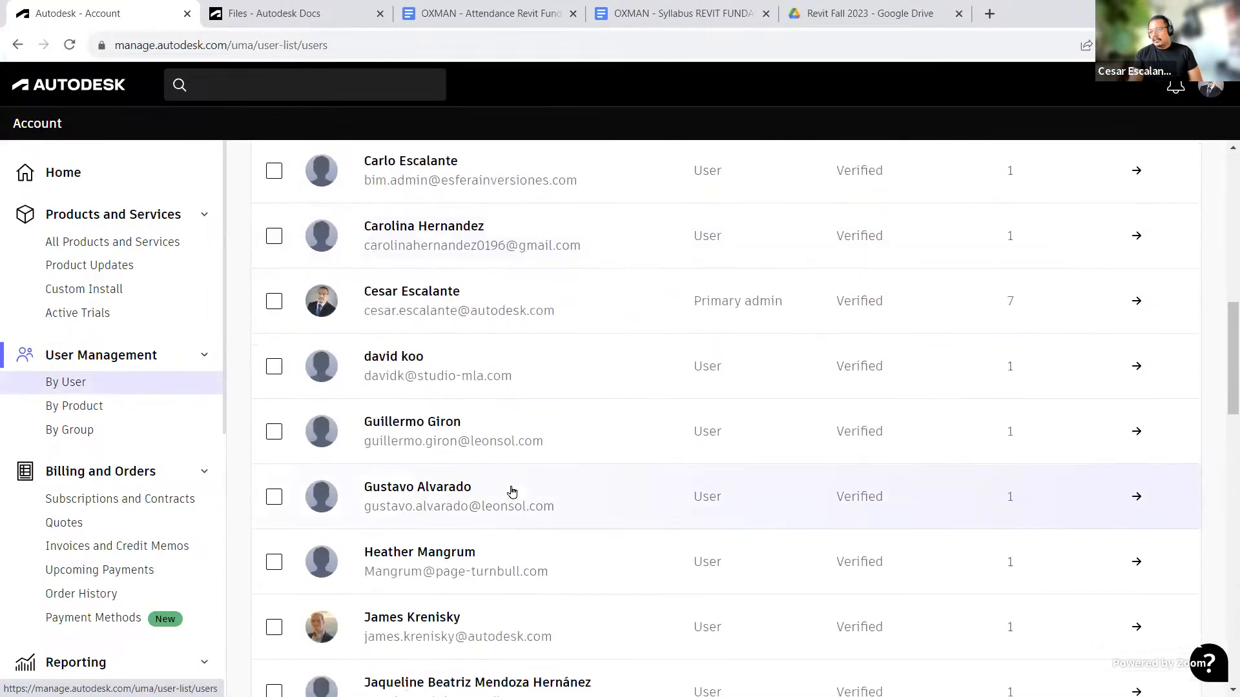
scroll(557, 512, down, 1)
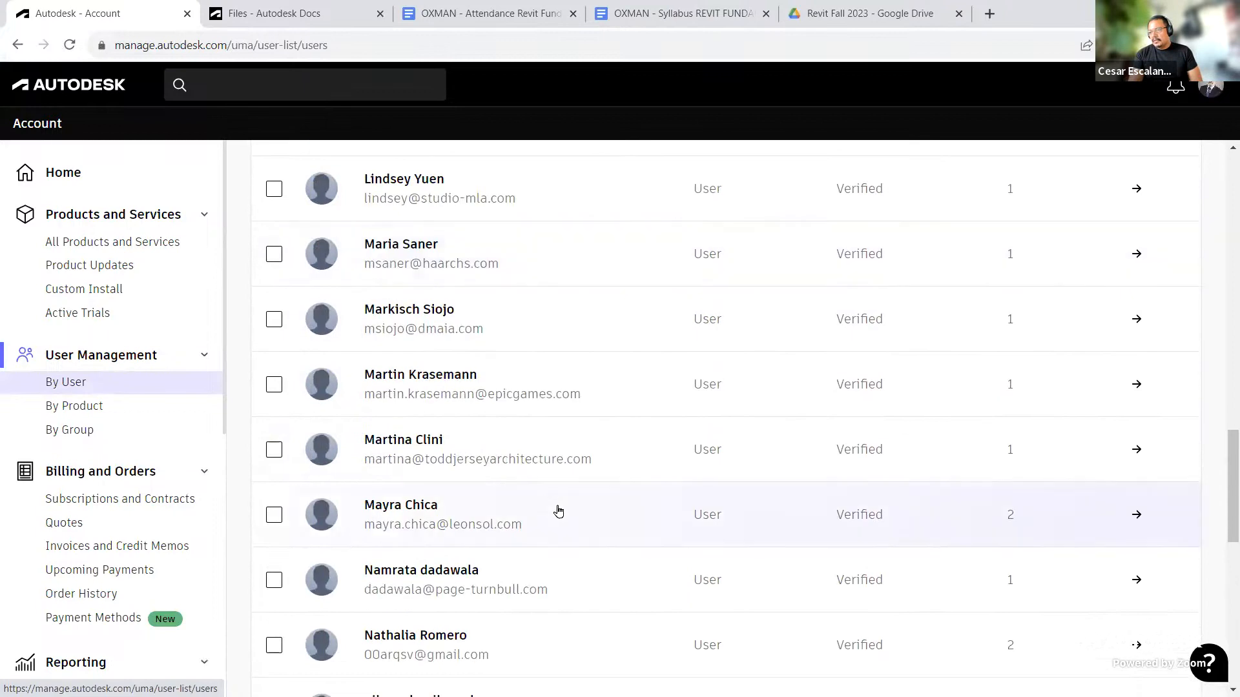
scroll(559, 512, down, 3)
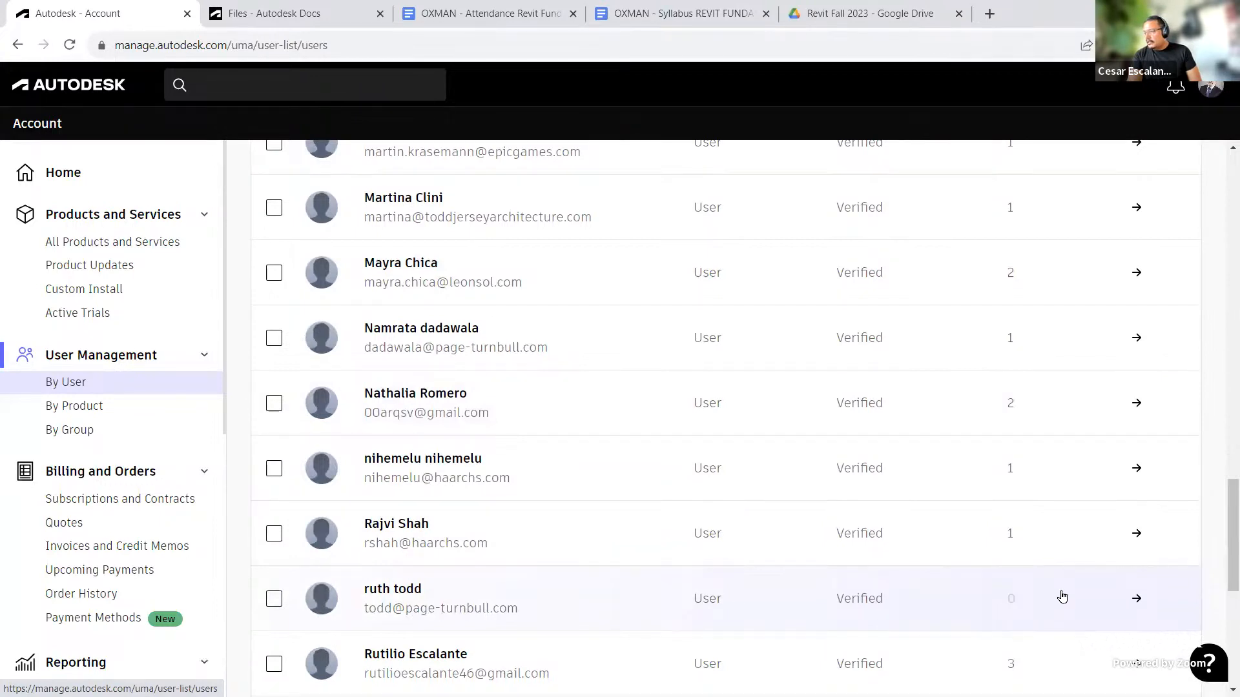
scroll(1058, 589, down, 1)
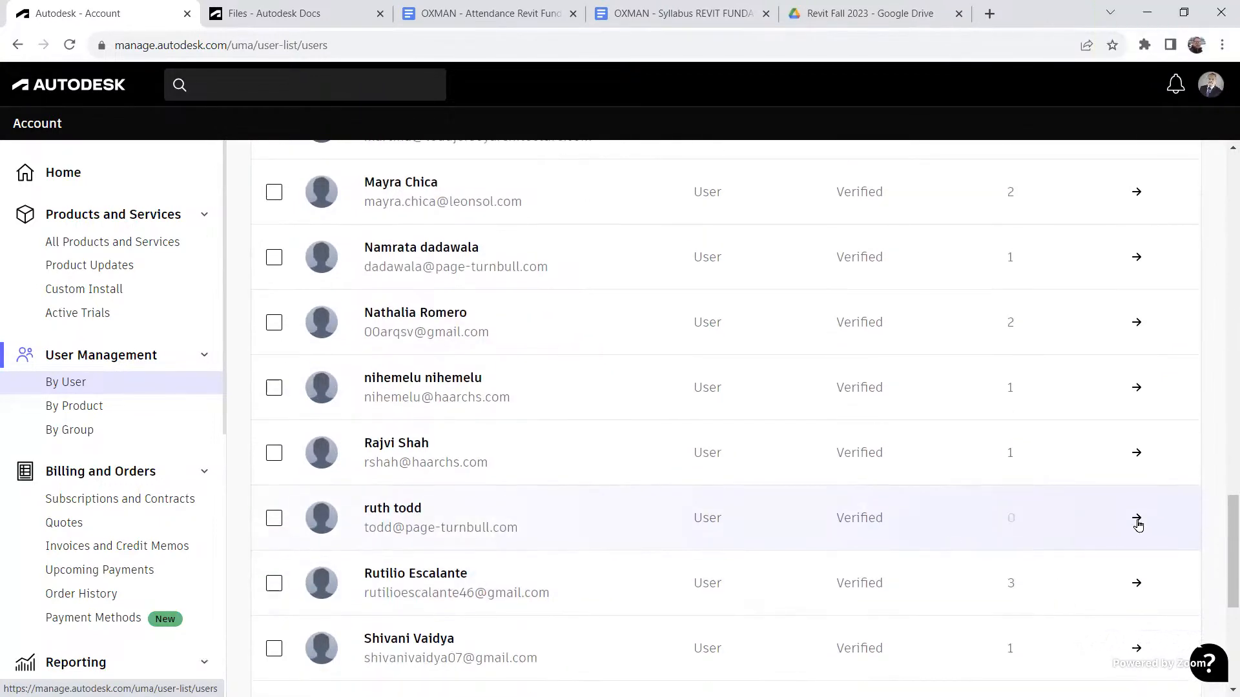
scroll(1138, 525, down, 2)
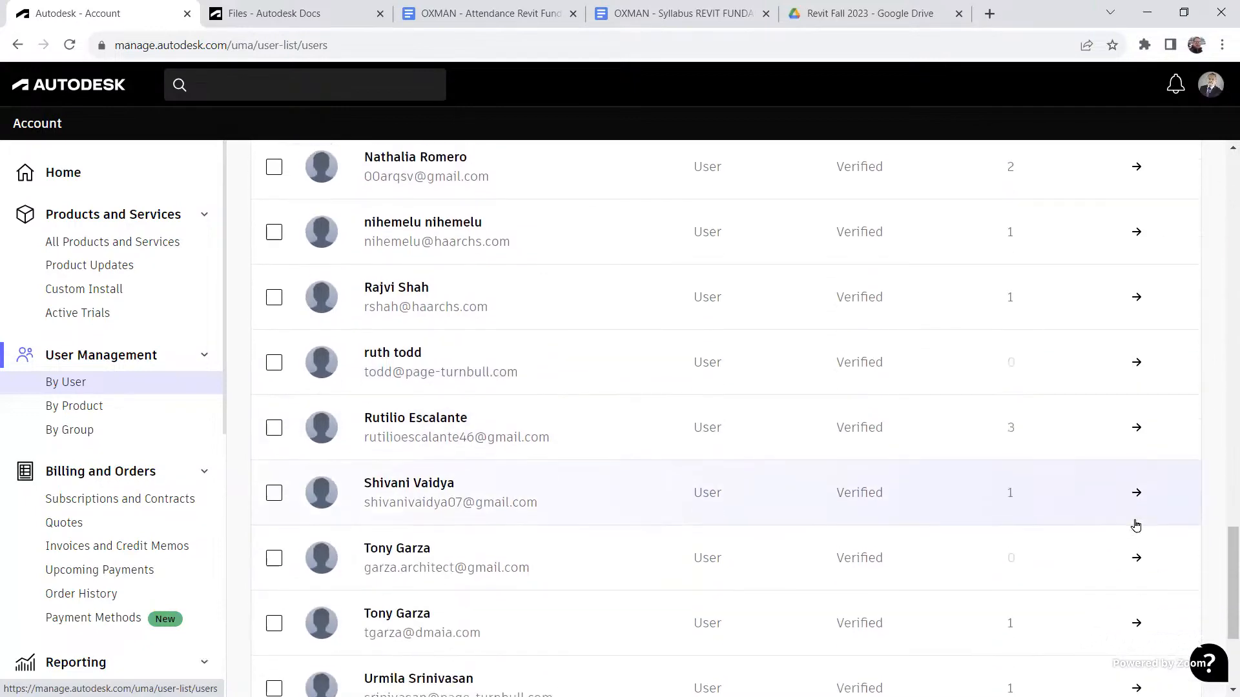
scroll(1135, 526, down, 3)
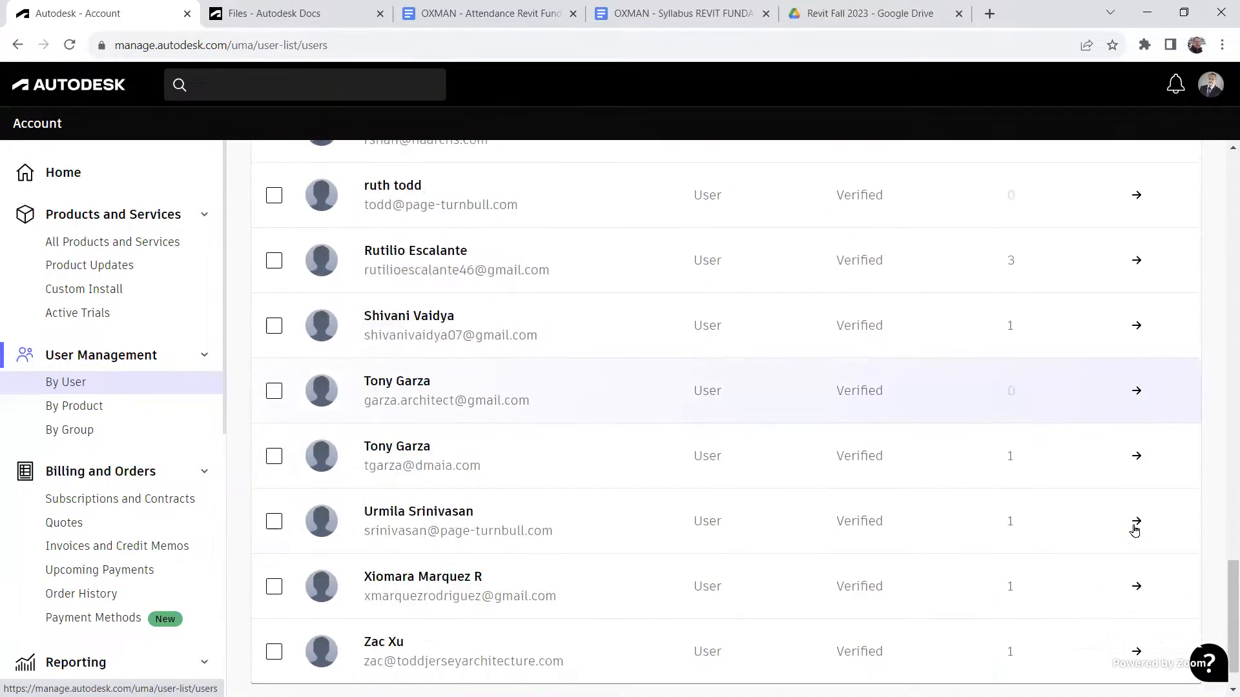
scroll(1134, 526, up, 5)
scroll(1132, 528, up, 15)
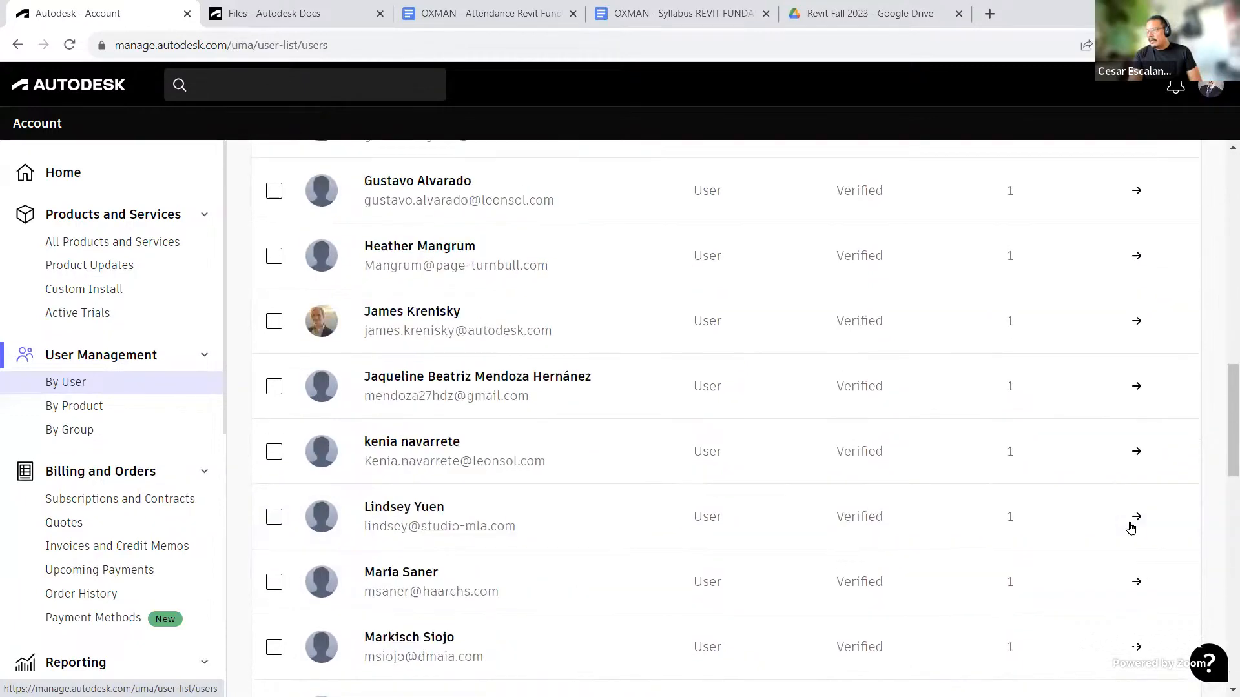
scroll(1131, 528, up, 10)
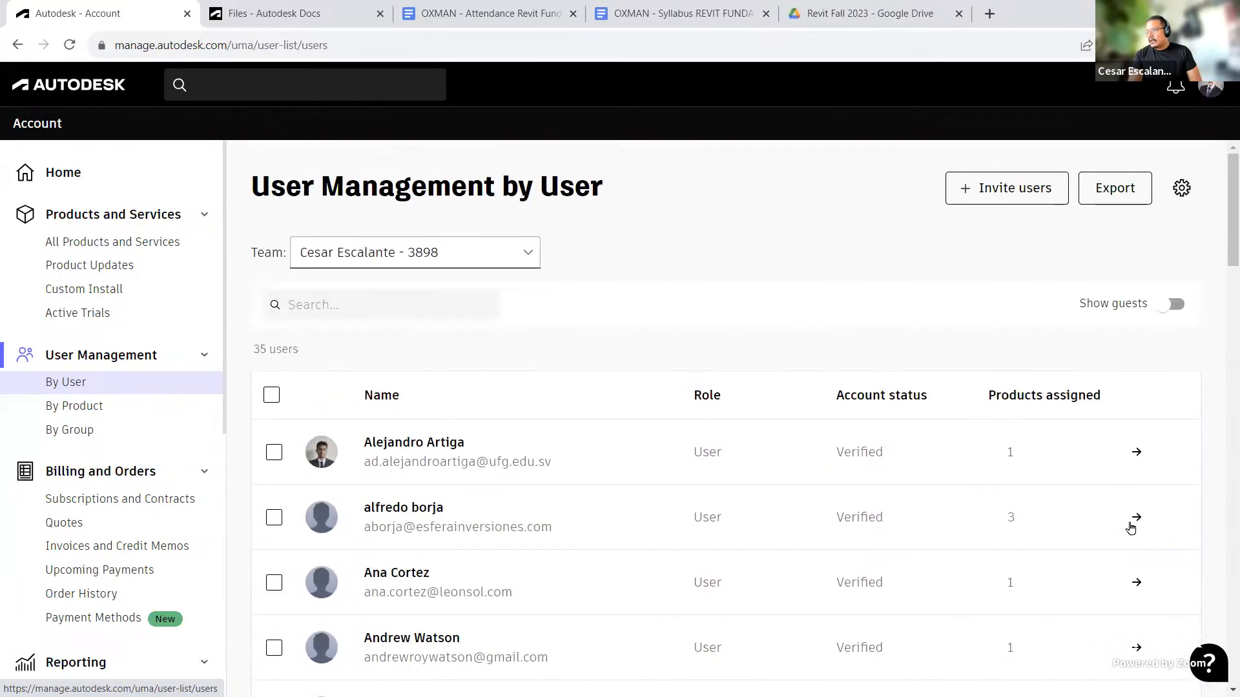
scroll(1130, 528, down, 8)
scroll(1132, 530, down, 5)
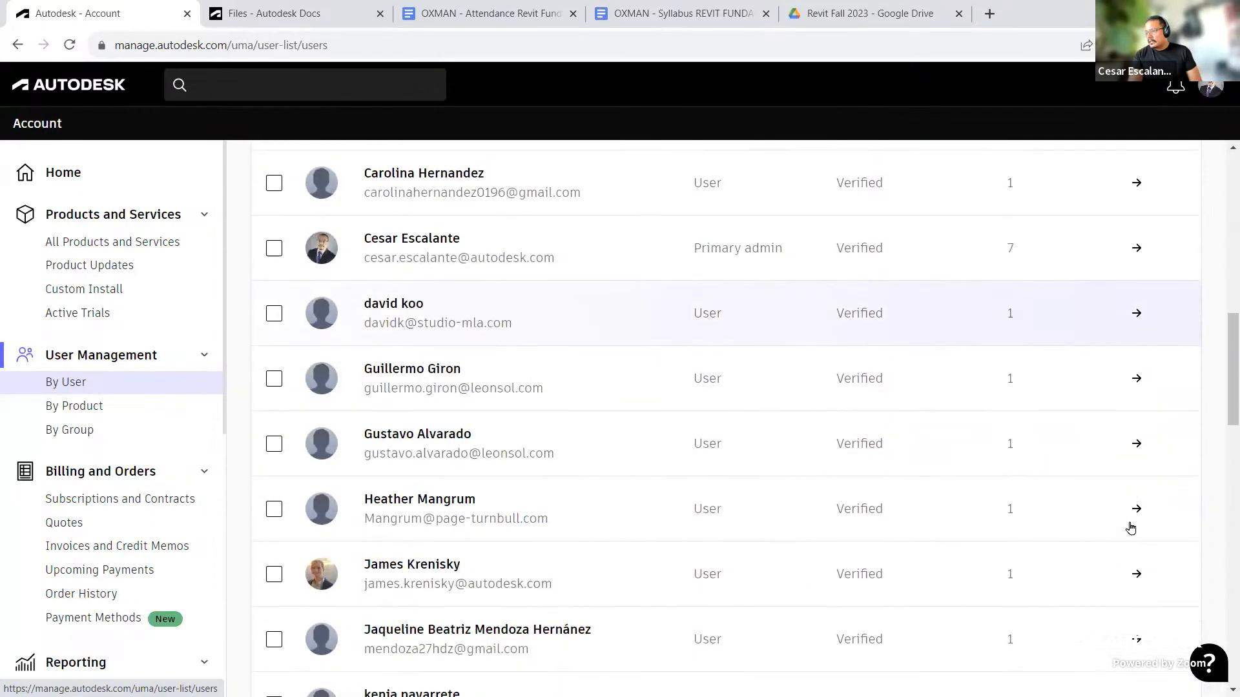
scroll(980, 545, down, 8)
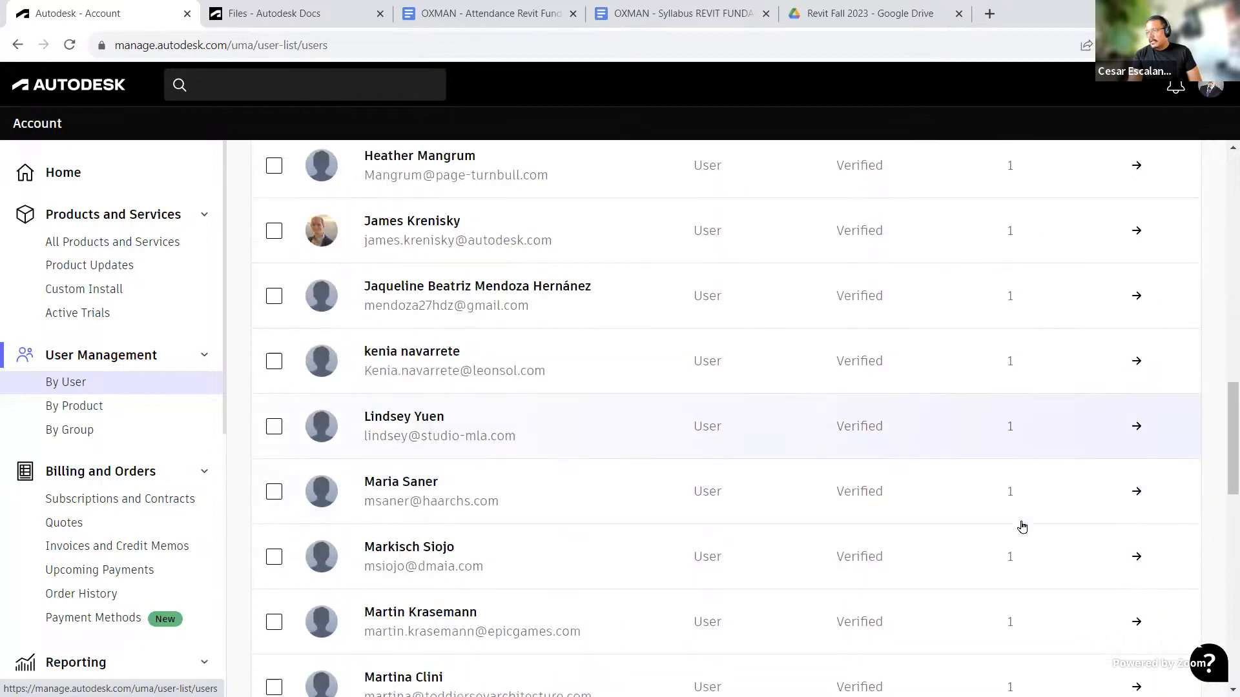
scroll(1019, 577, down, 5)
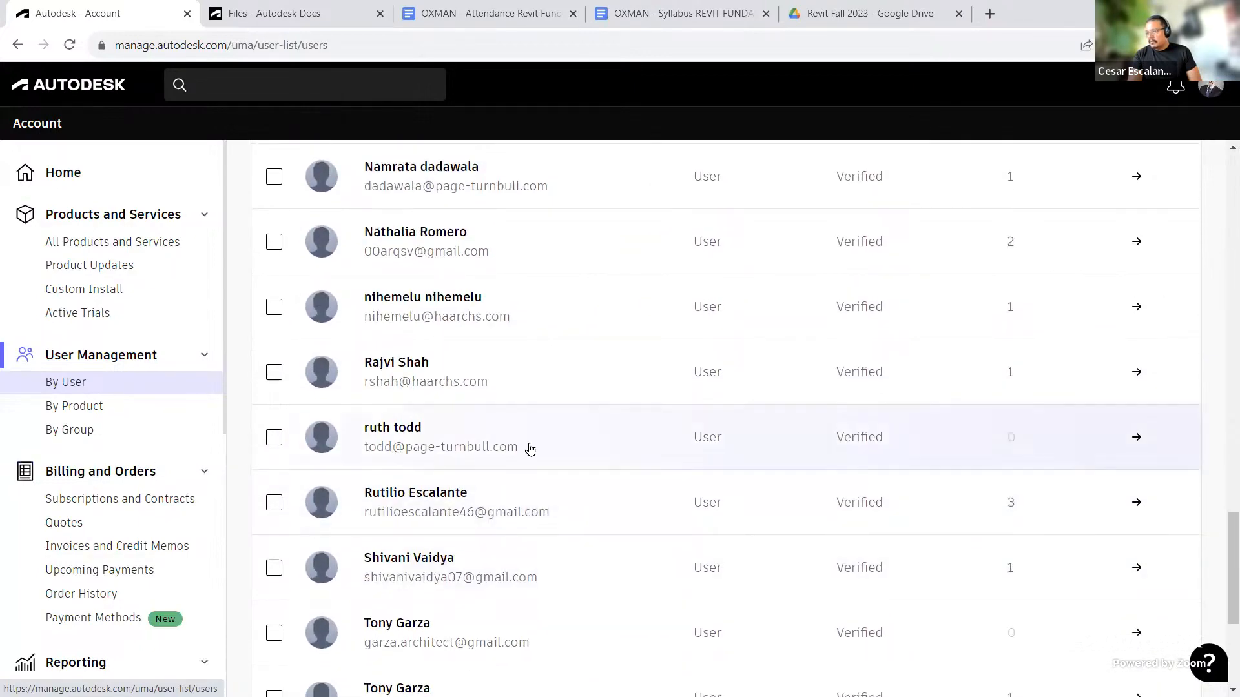
Step: Open one user's details page and review their assigned and unassigned products
click(1137, 439)
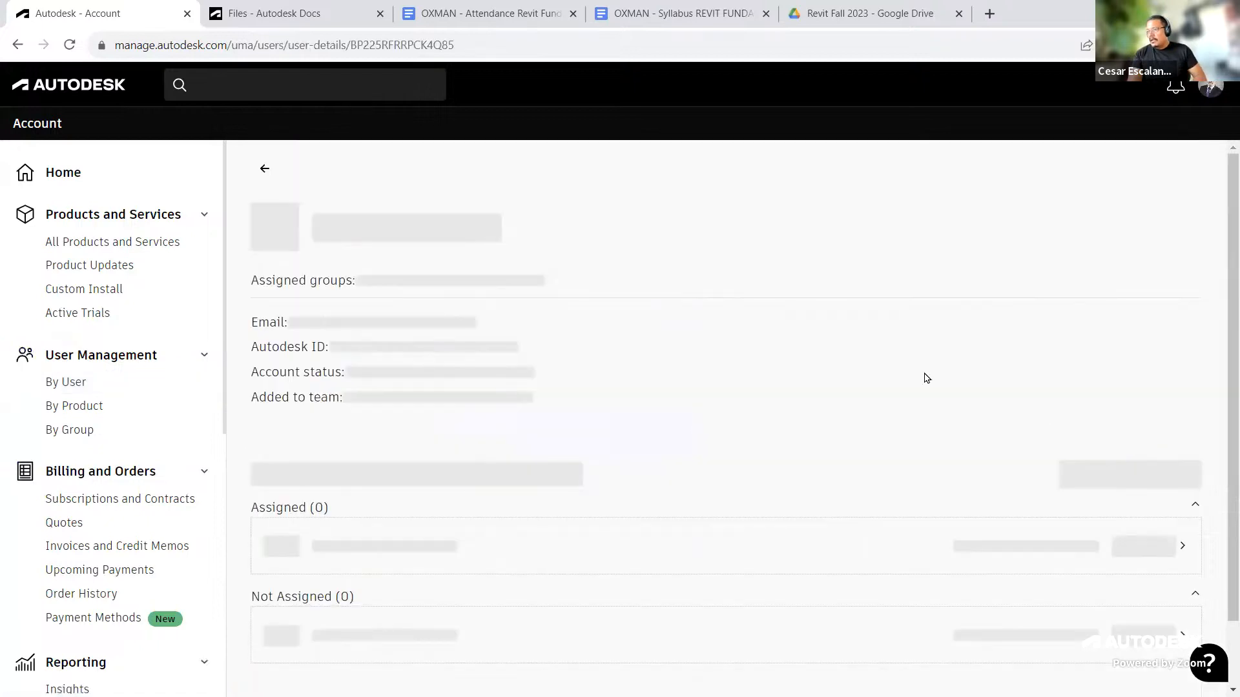
scroll(808, 360, down, 5)
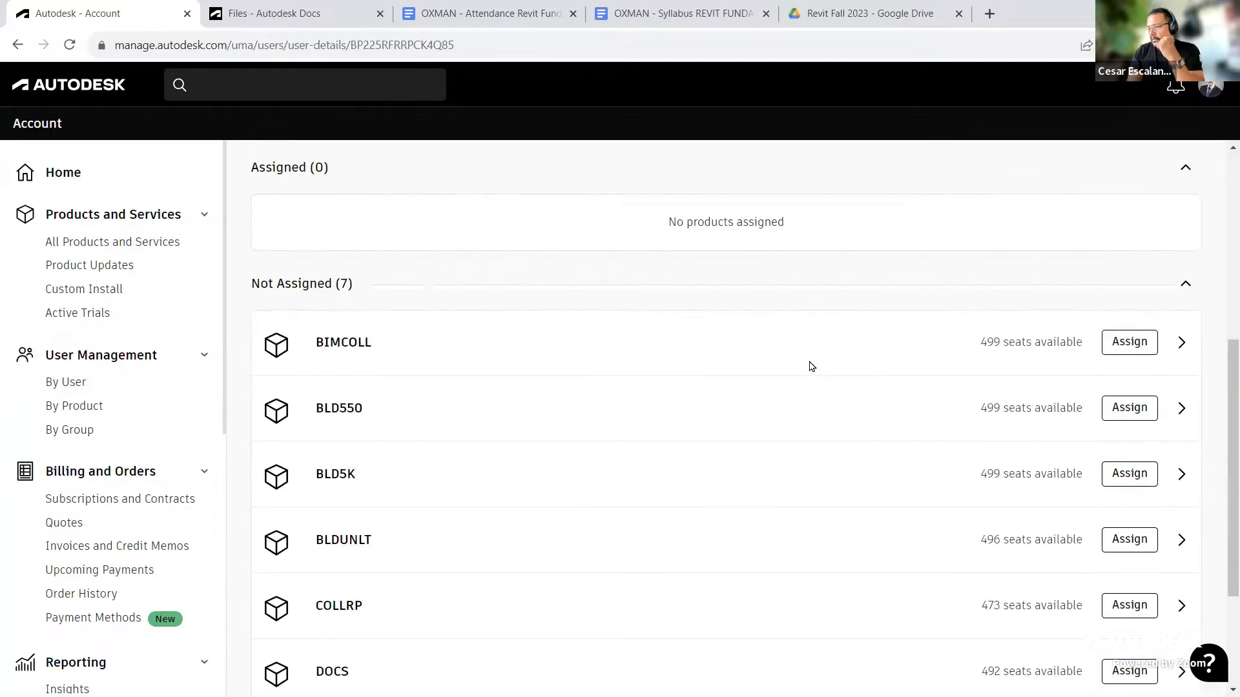
scroll(820, 374, up, 3)
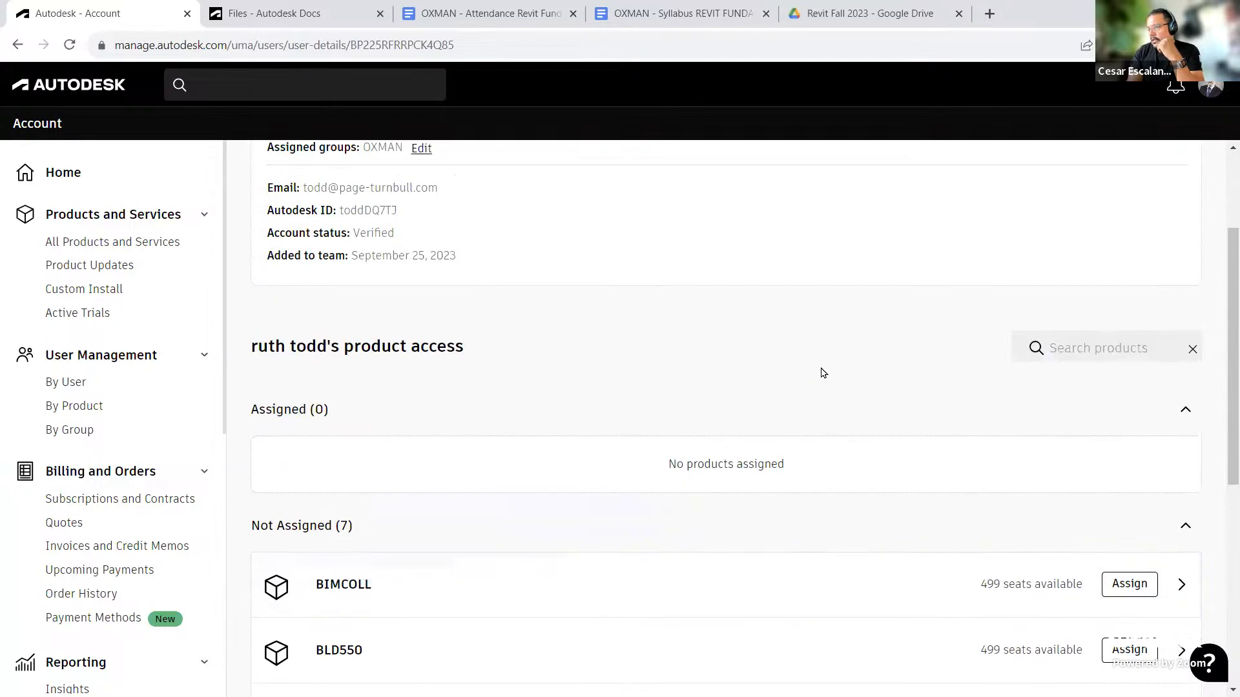
scroll(834, 384, up, 3)
scroll(937, 444, down, 9)
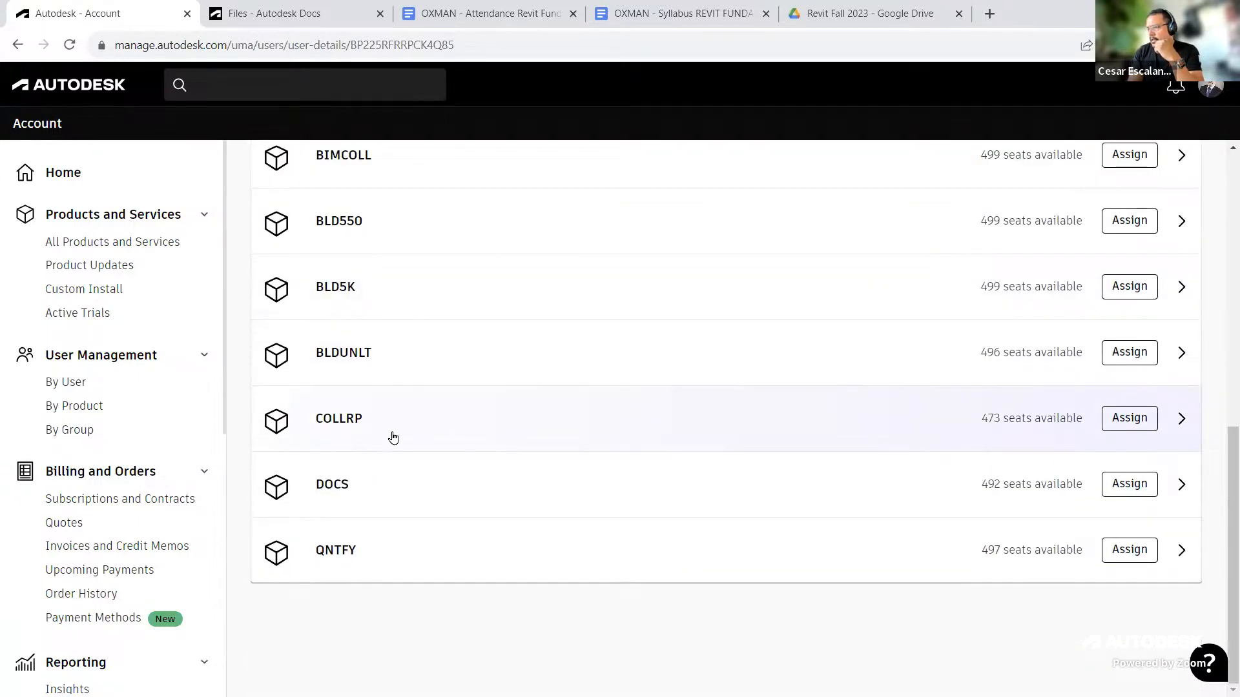
Step: Assign the COLLRP product to the open user and check their product access
click(1129, 428)
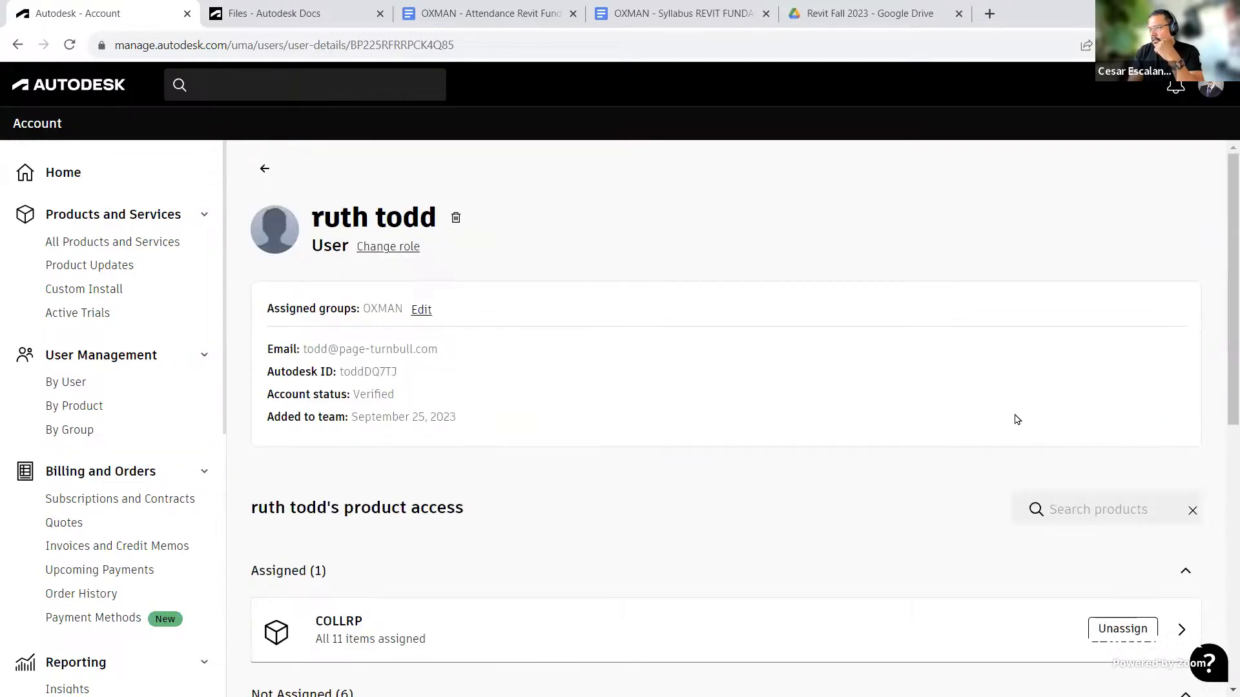
scroll(1015, 418, down, 5)
scroll(1018, 426, up, 5)
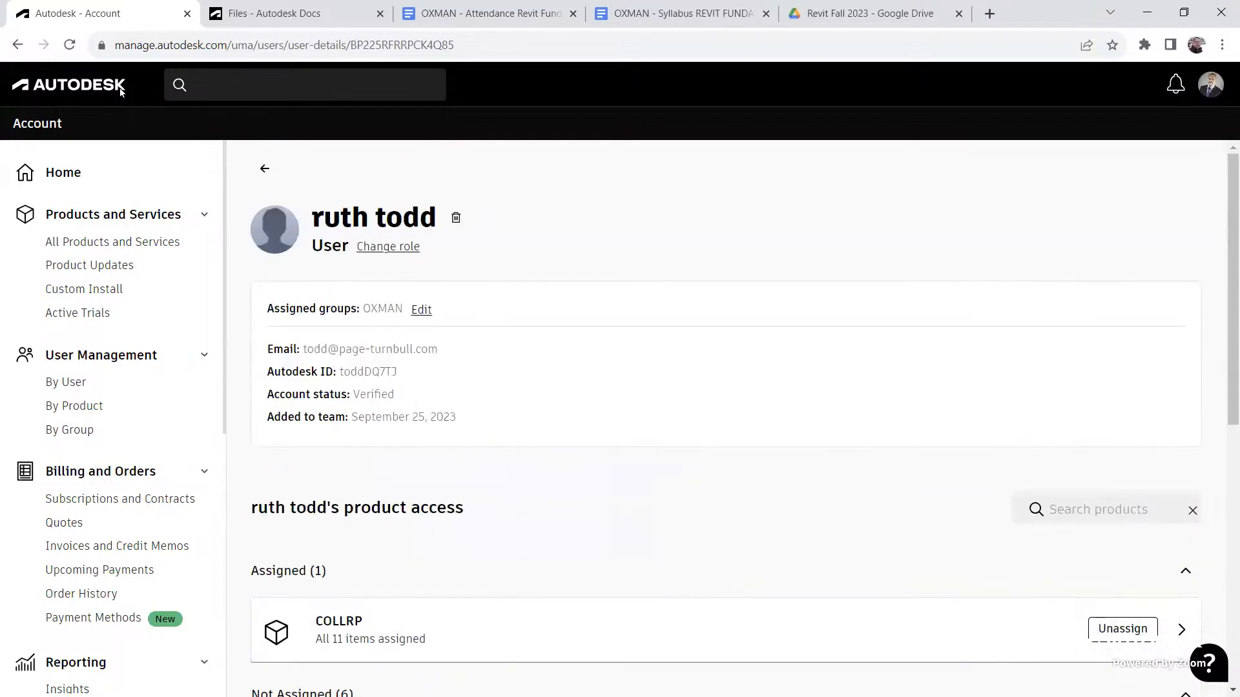
Step: Go back to the team user list and open the details of the user who has no products assigned
click(18, 47)
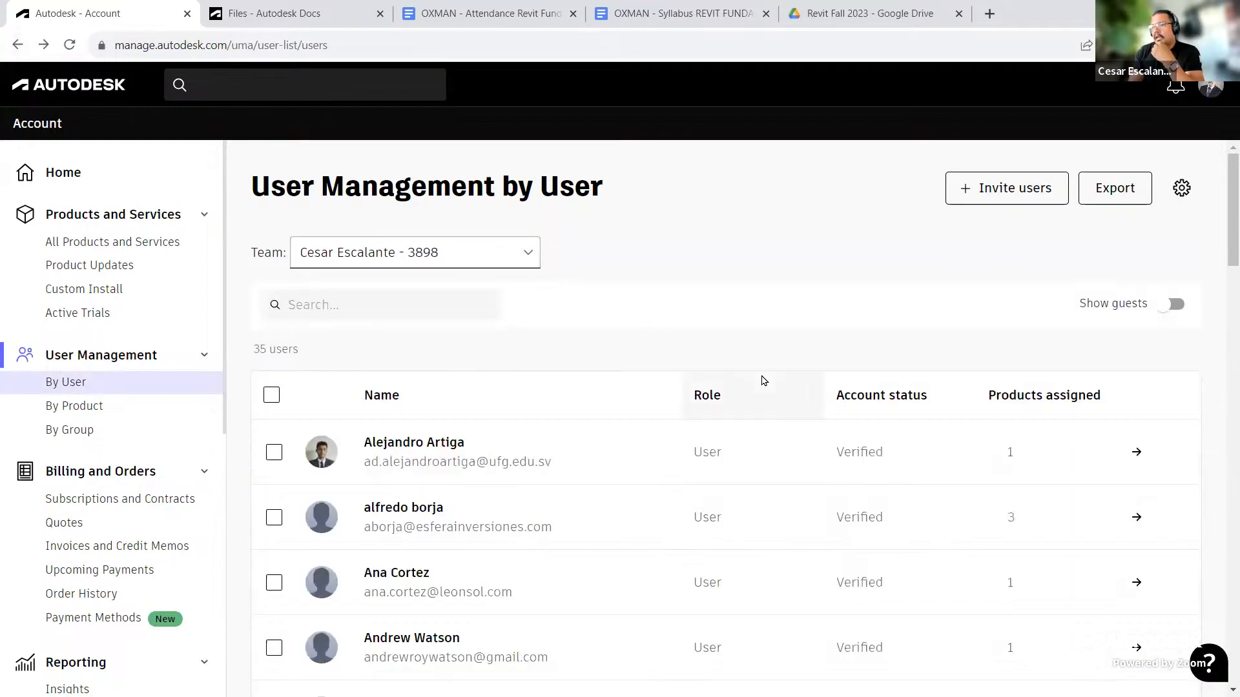
scroll(769, 360, down, 5)
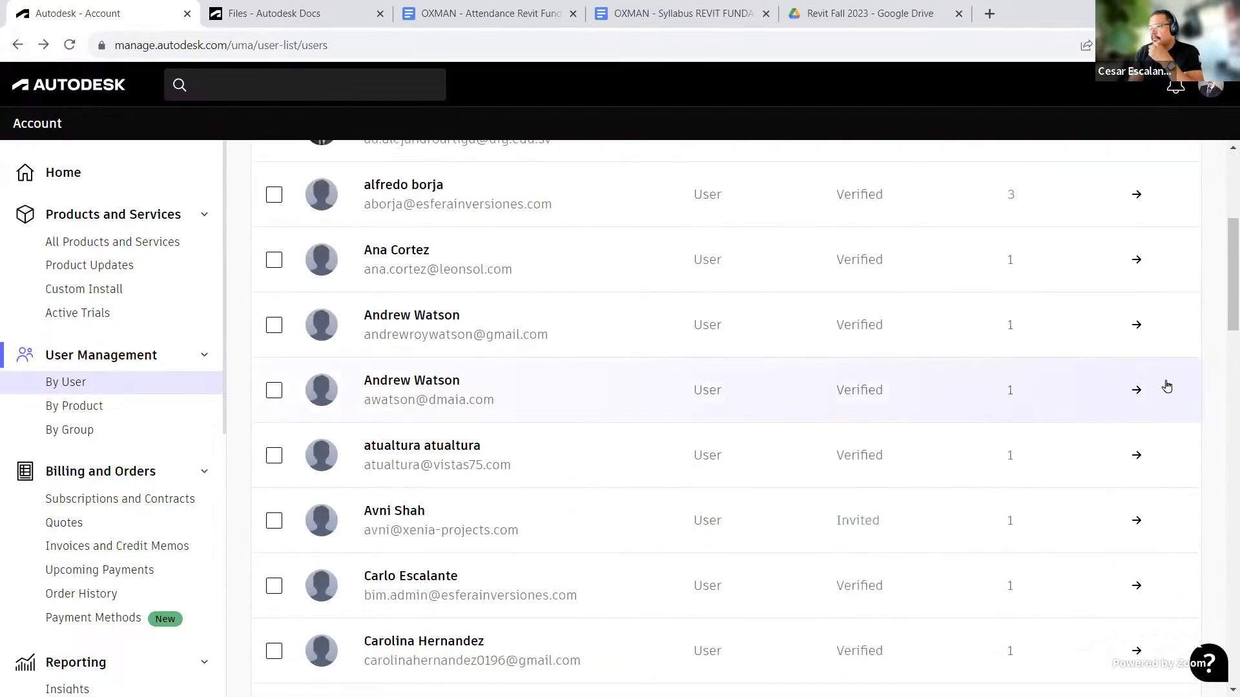
scroll(1104, 284, down, 7)
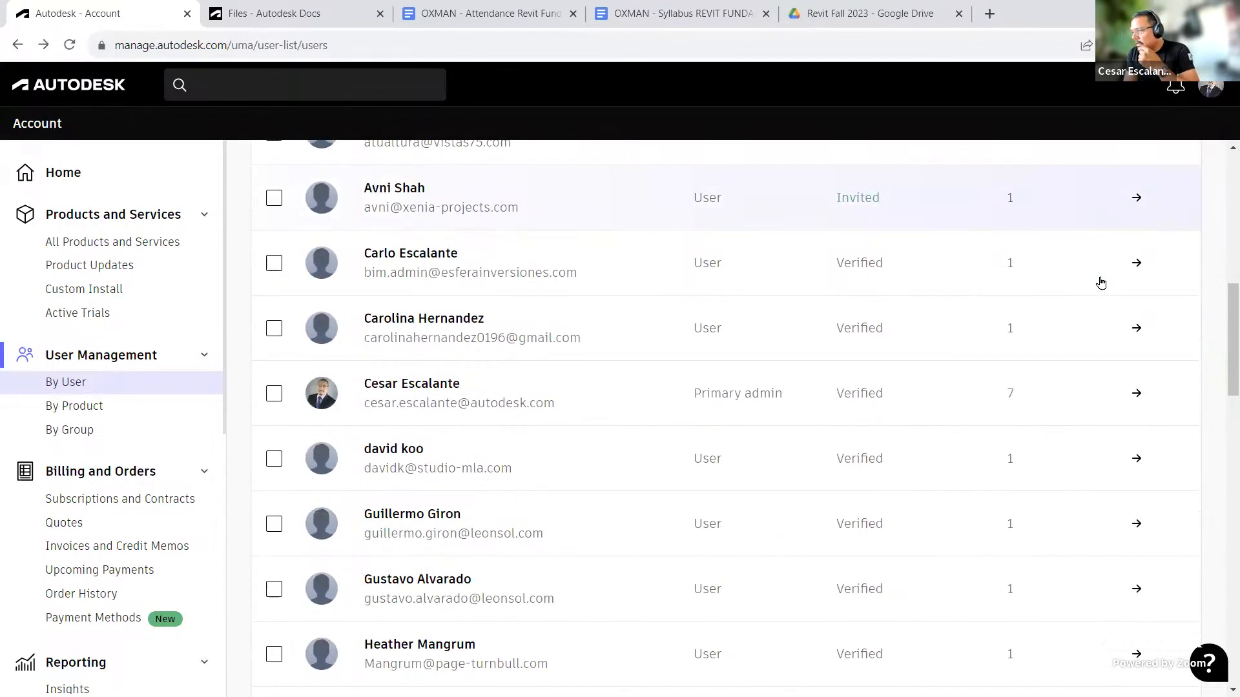
scroll(1101, 283, down, 9)
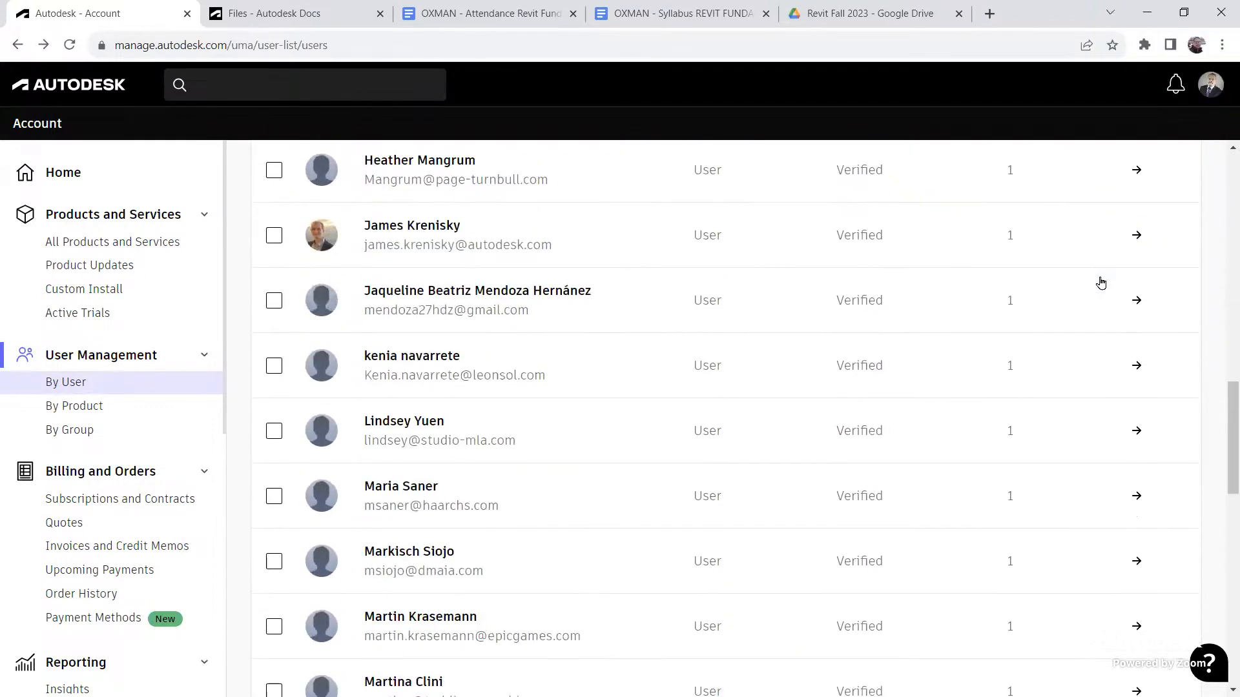
scroll(1101, 283, down, 5)
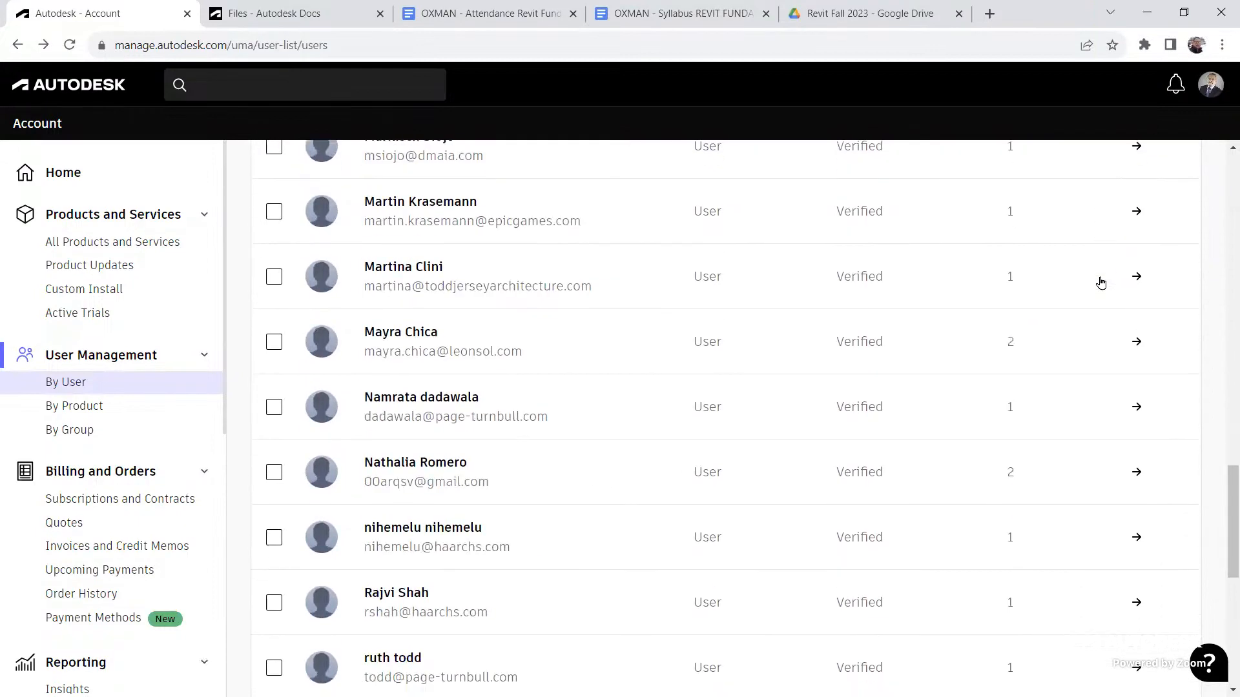
scroll(1101, 283, down, 4)
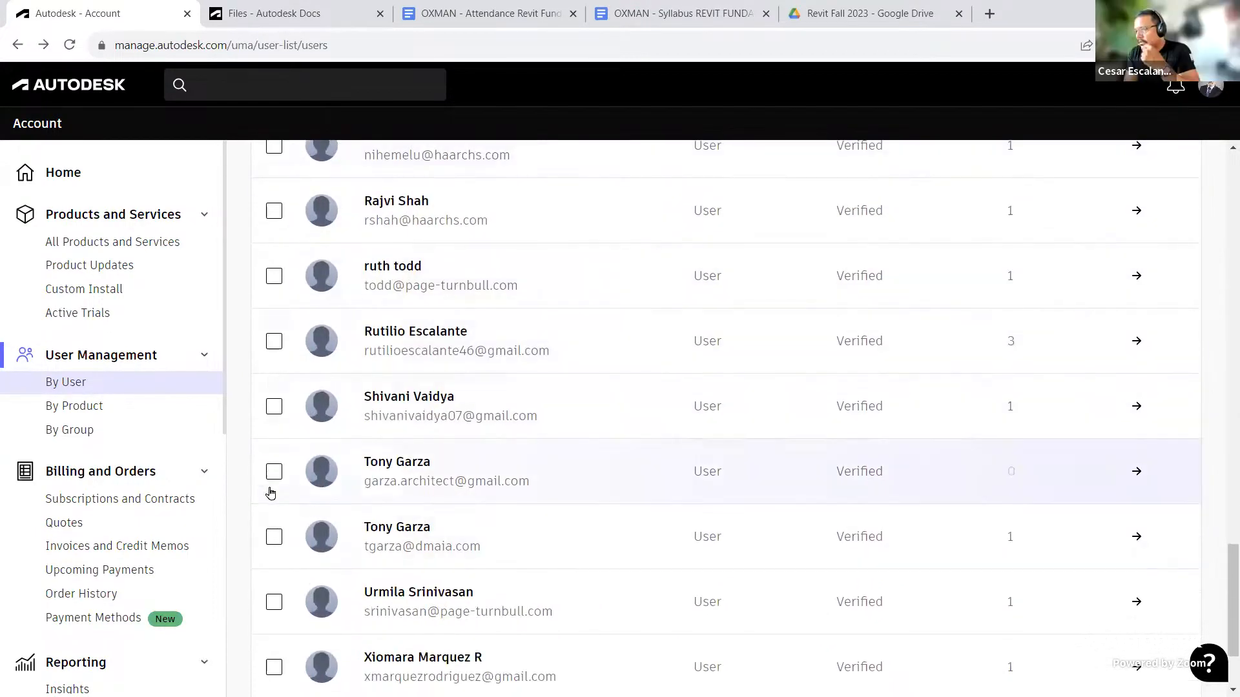
click(274, 472)
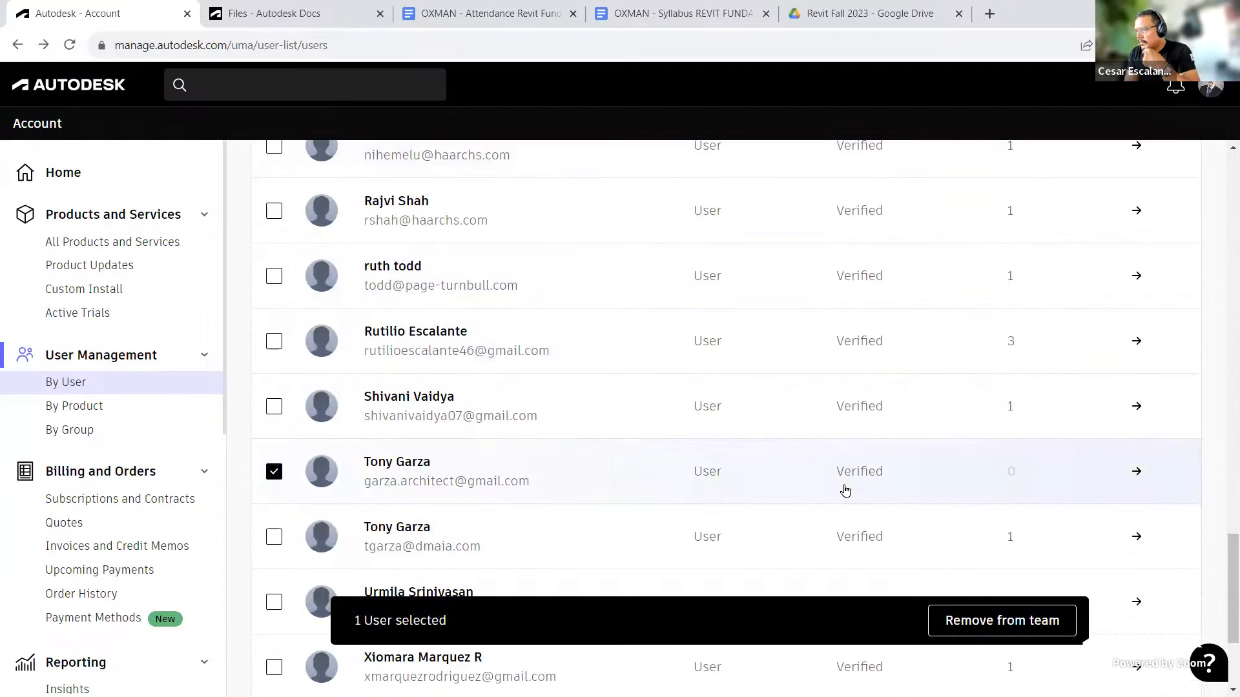
click(837, 479)
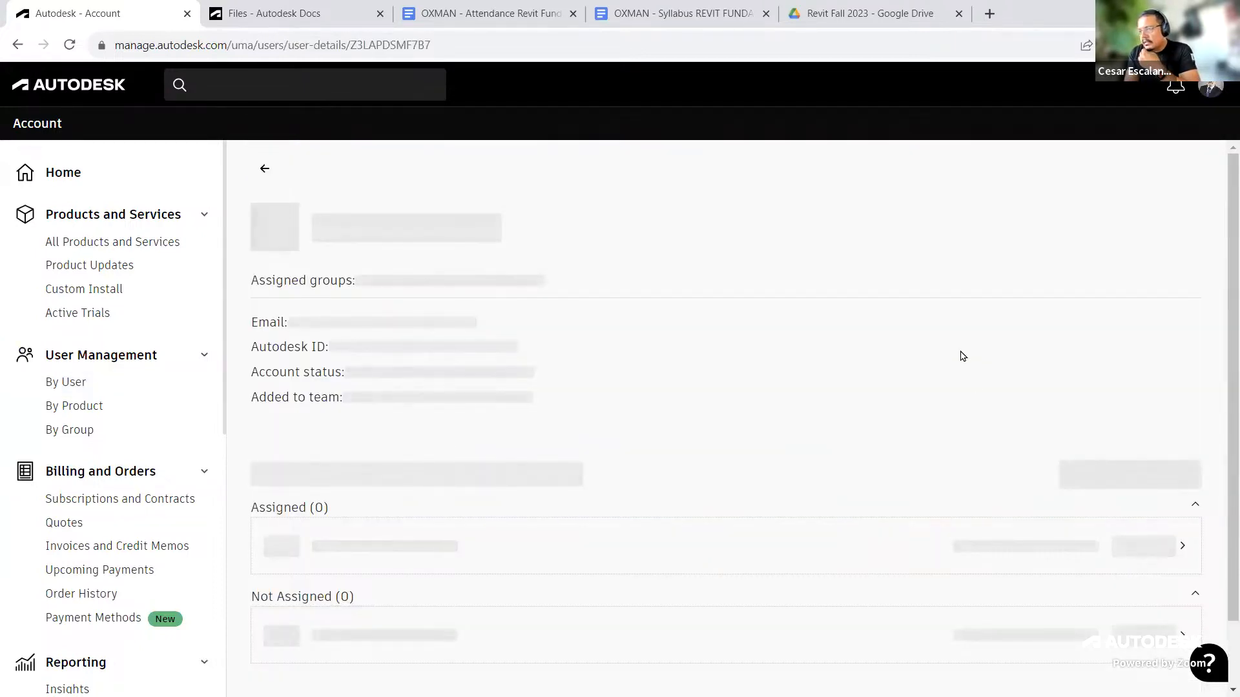
Step: Assign BIM Collaborate Pro to this user and check their assigned products
scroll(962, 355, down, 1)
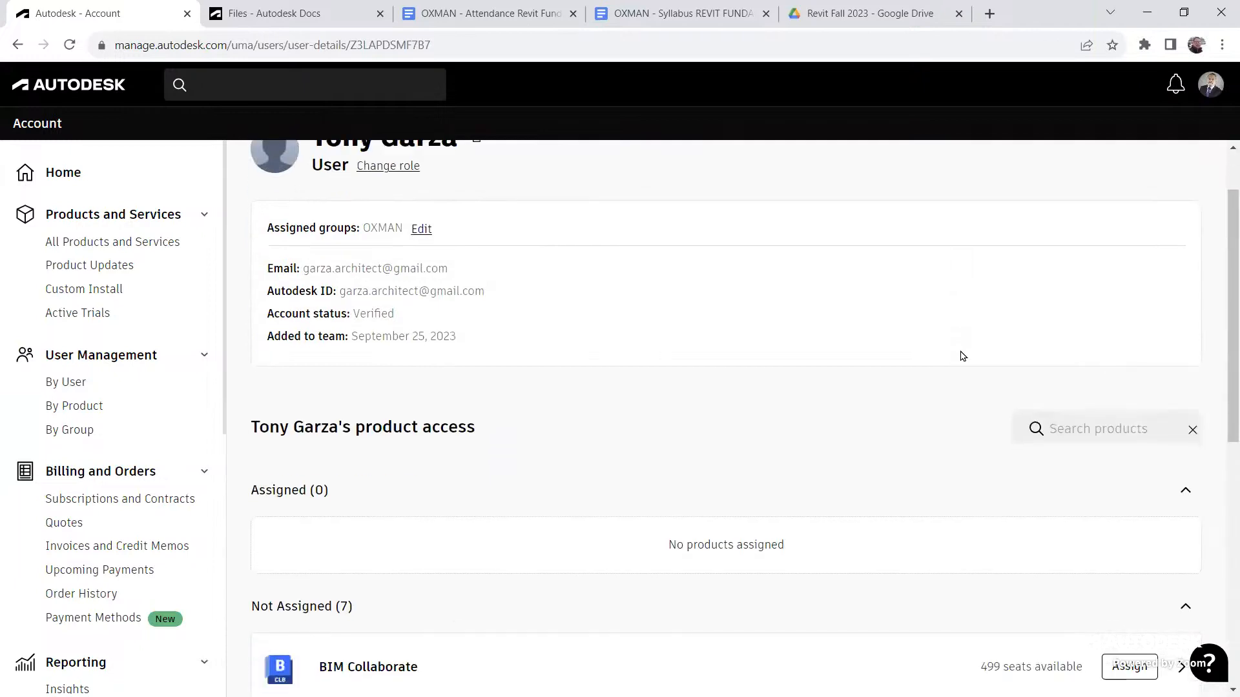
scroll(962, 355, down, 2)
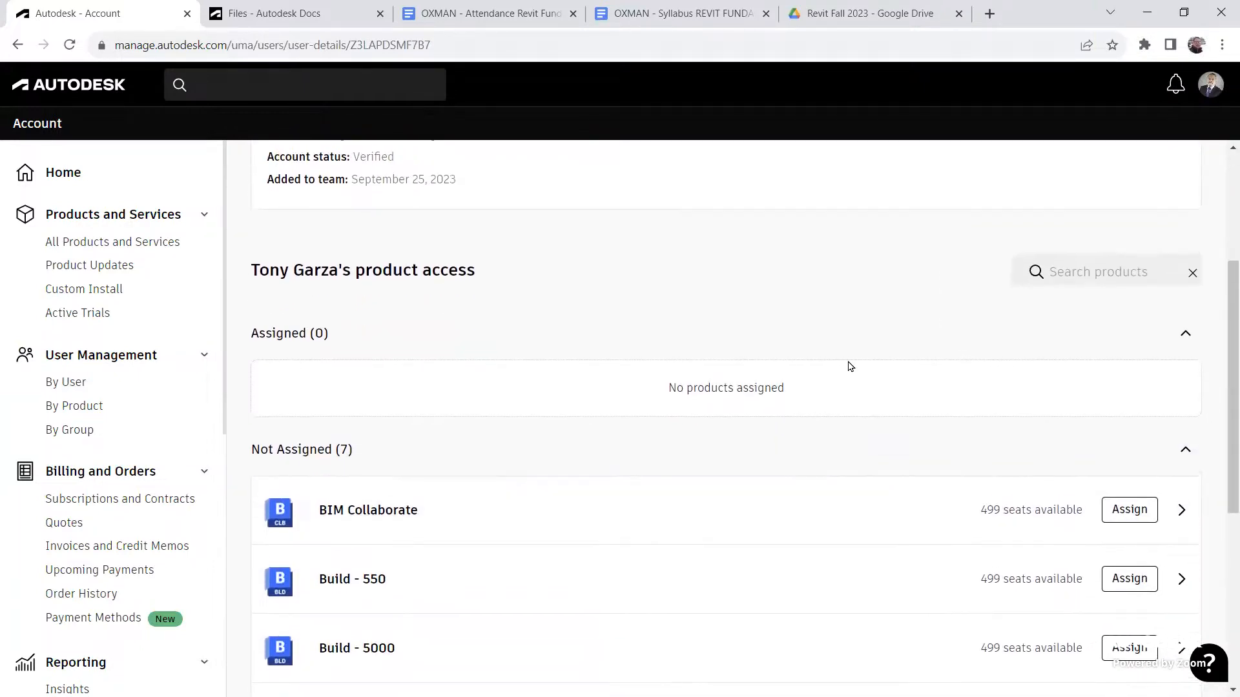
scroll(847, 363, up, 3)
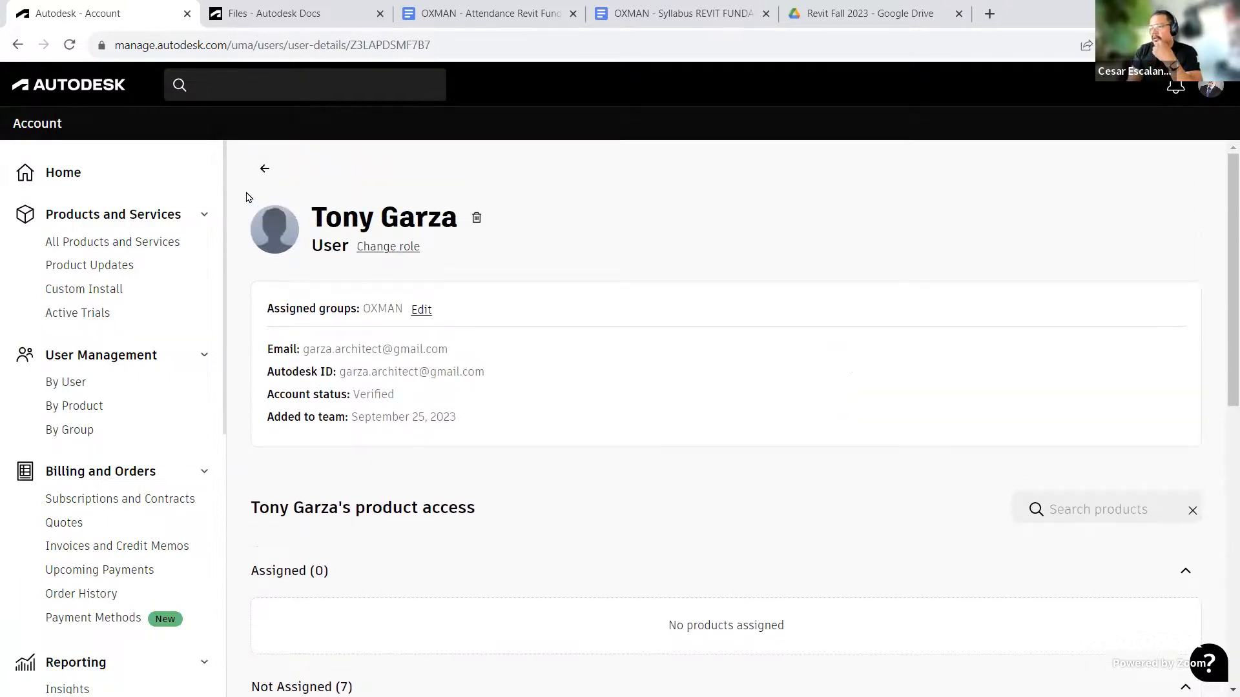
scroll(708, 343, down, 3)
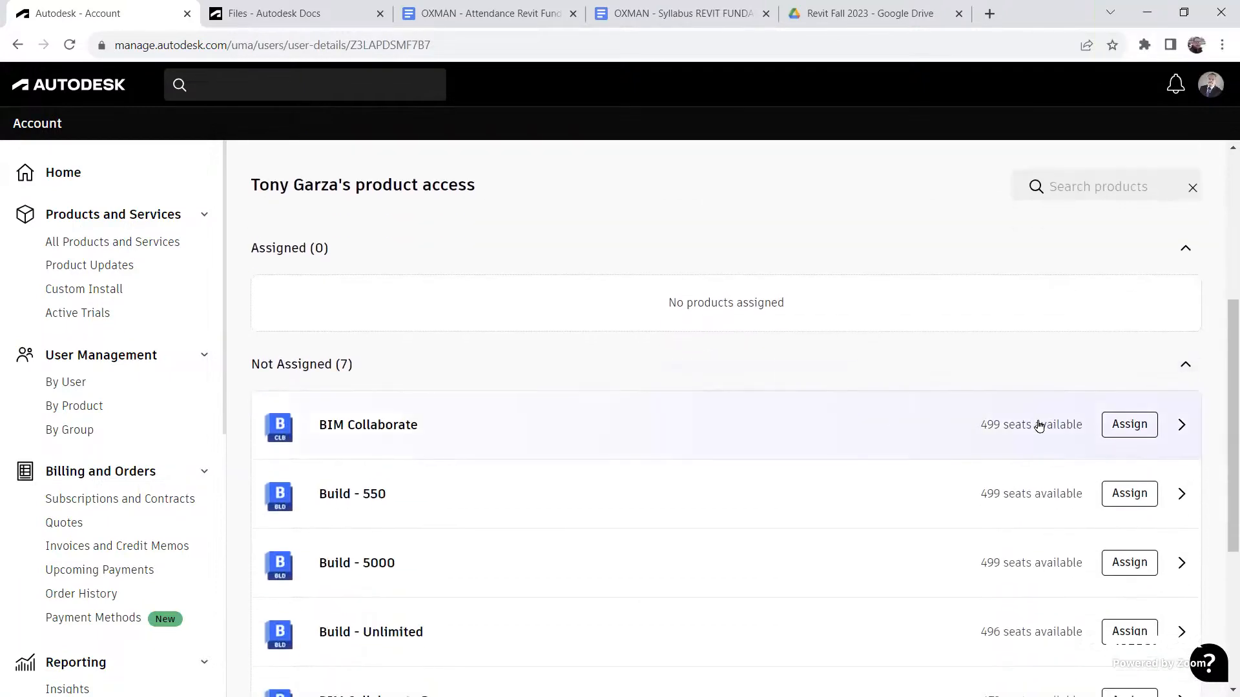
scroll(1085, 439, down, 3)
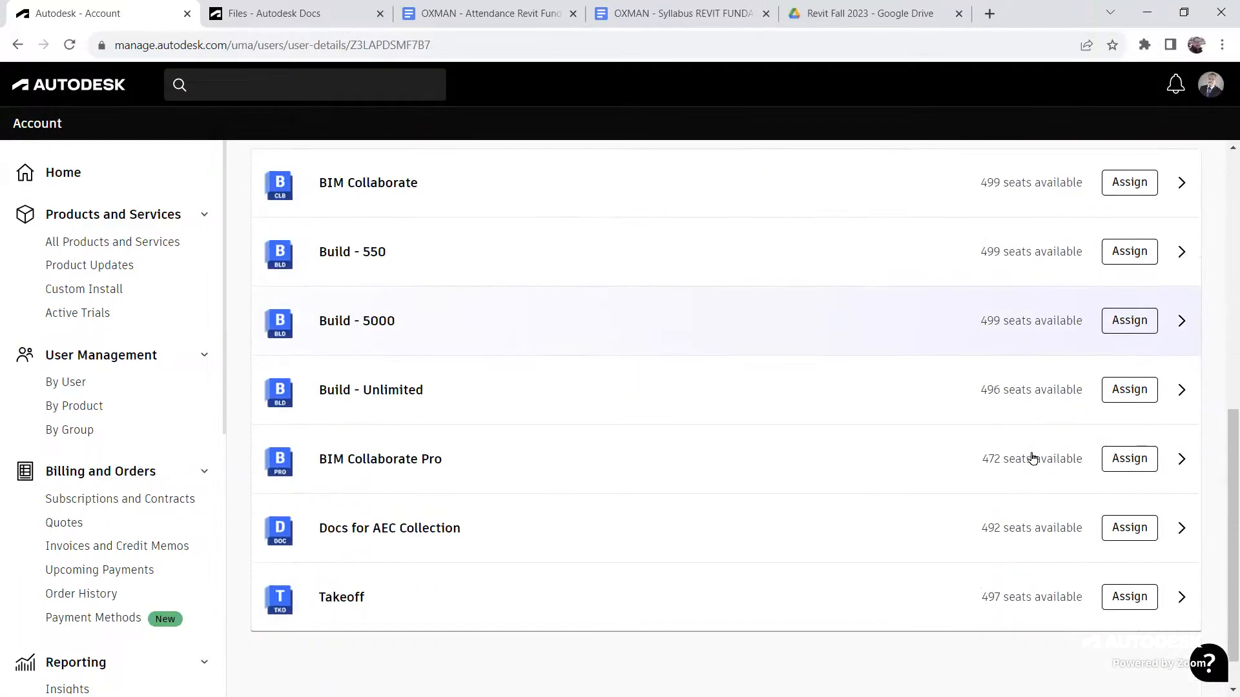
click(1137, 462)
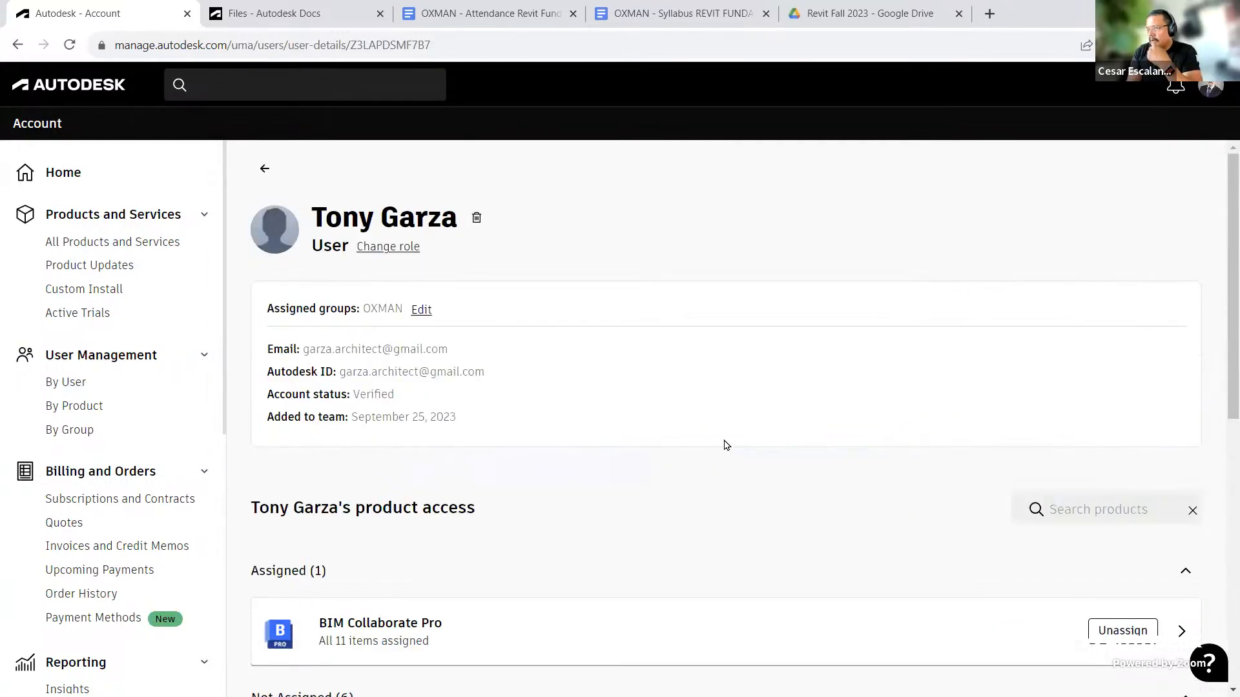
scroll(725, 445, down, 5)
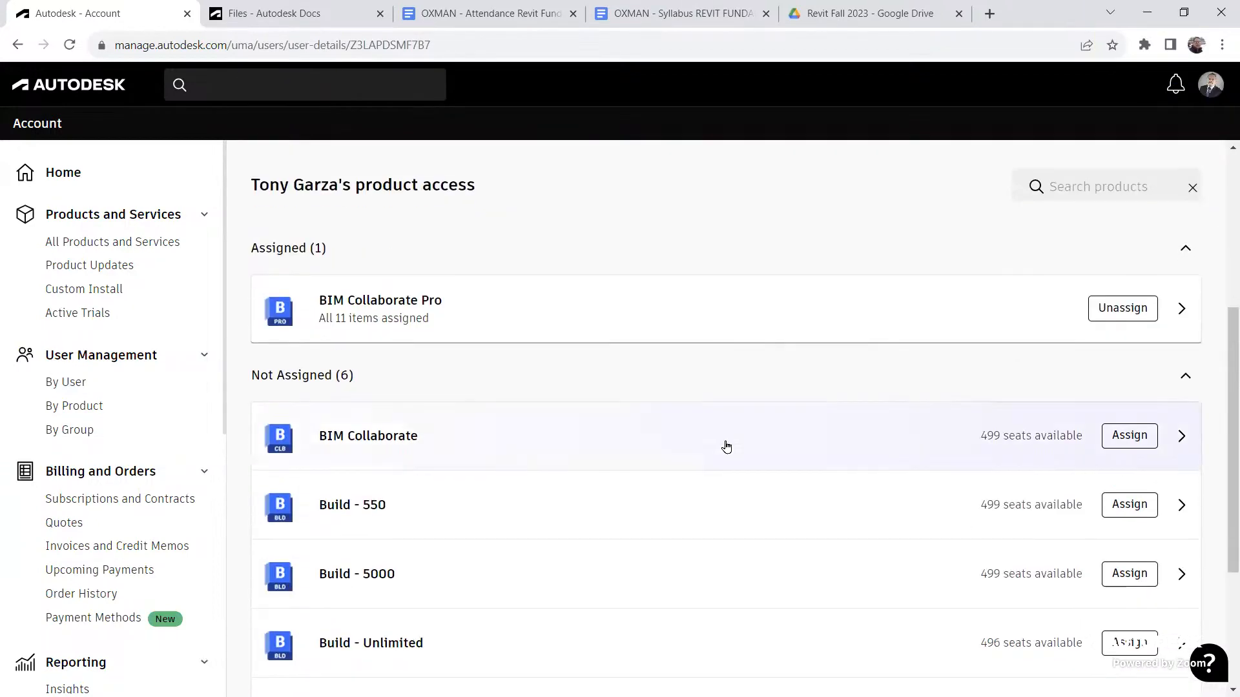
scroll(728, 443, up, 1)
scroll(729, 405, up, 4)
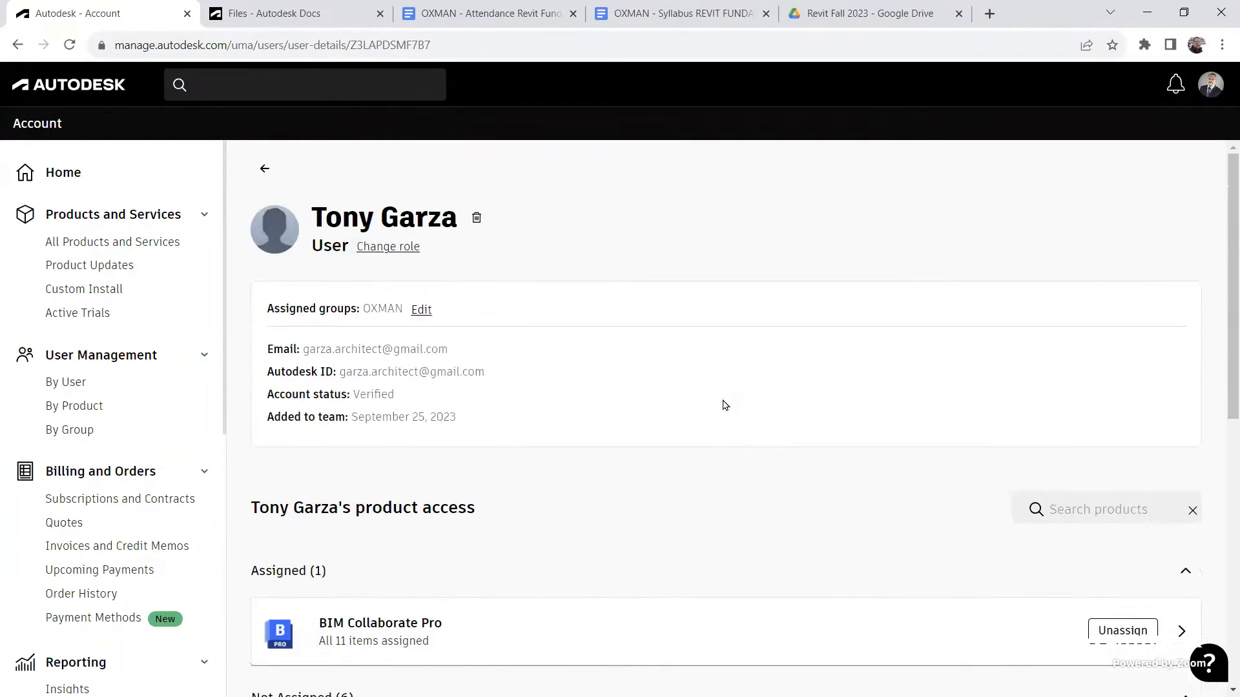
Step: Switch to the Docs tab, close the model viewer and open Project Admin
click(293, 15)
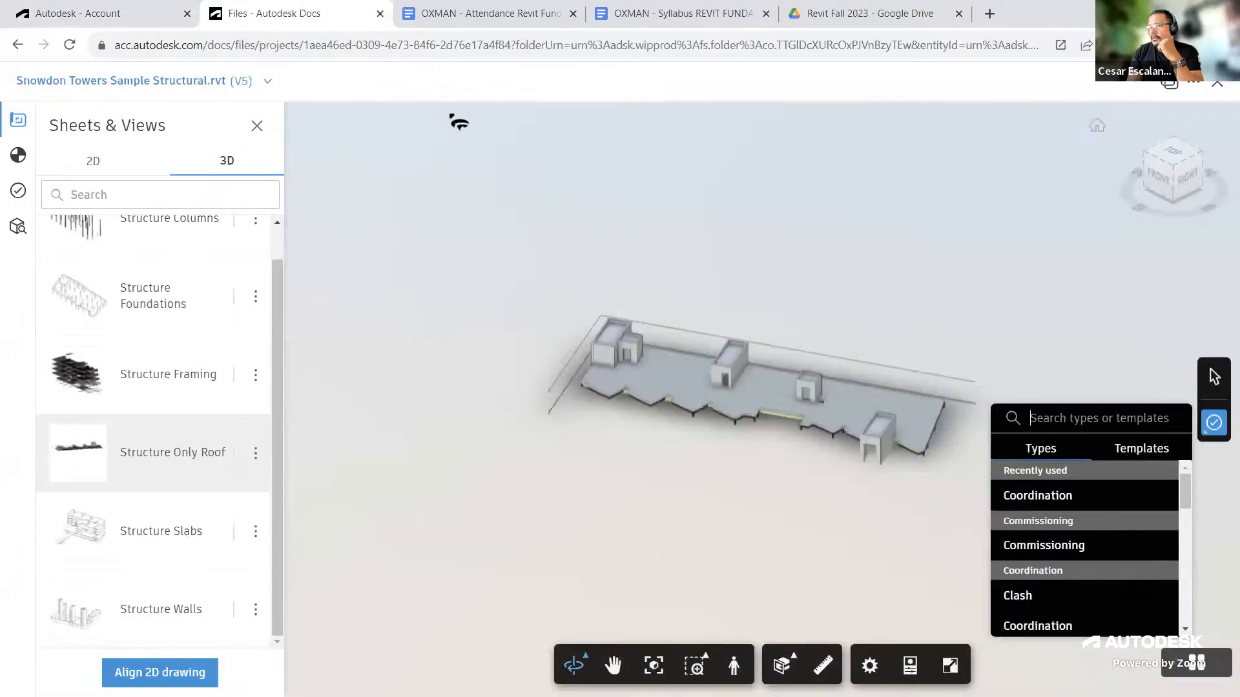
click(1215, 84)
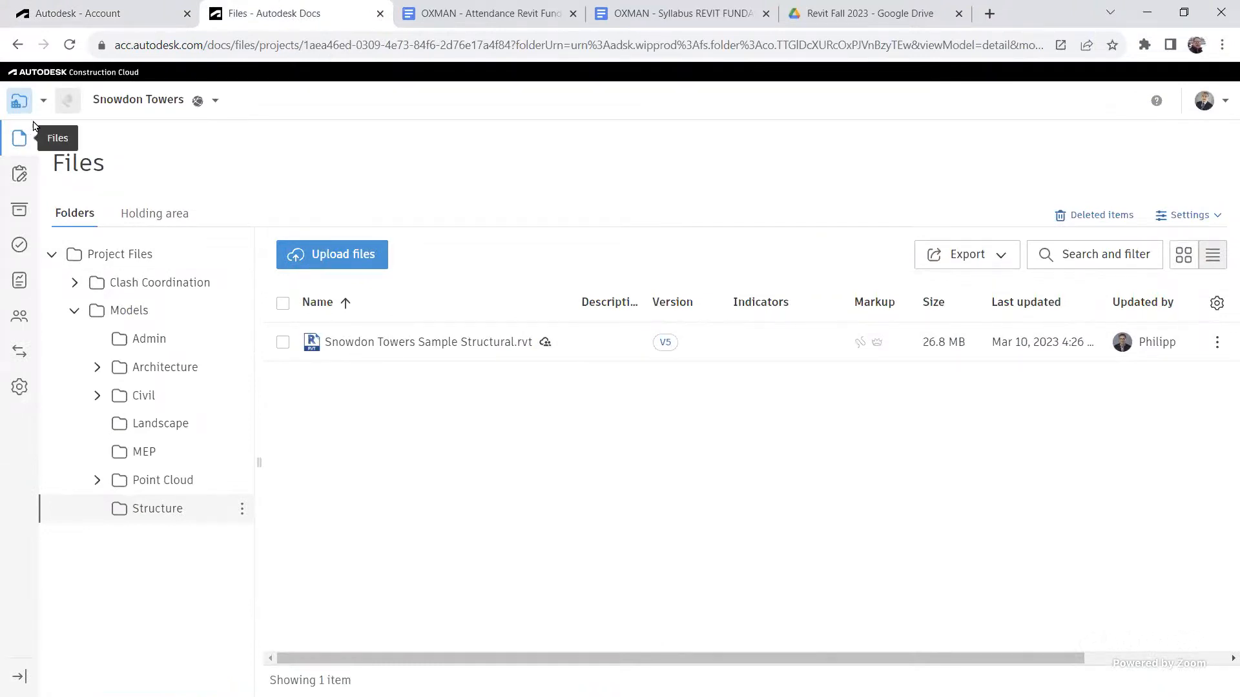
click(44, 103)
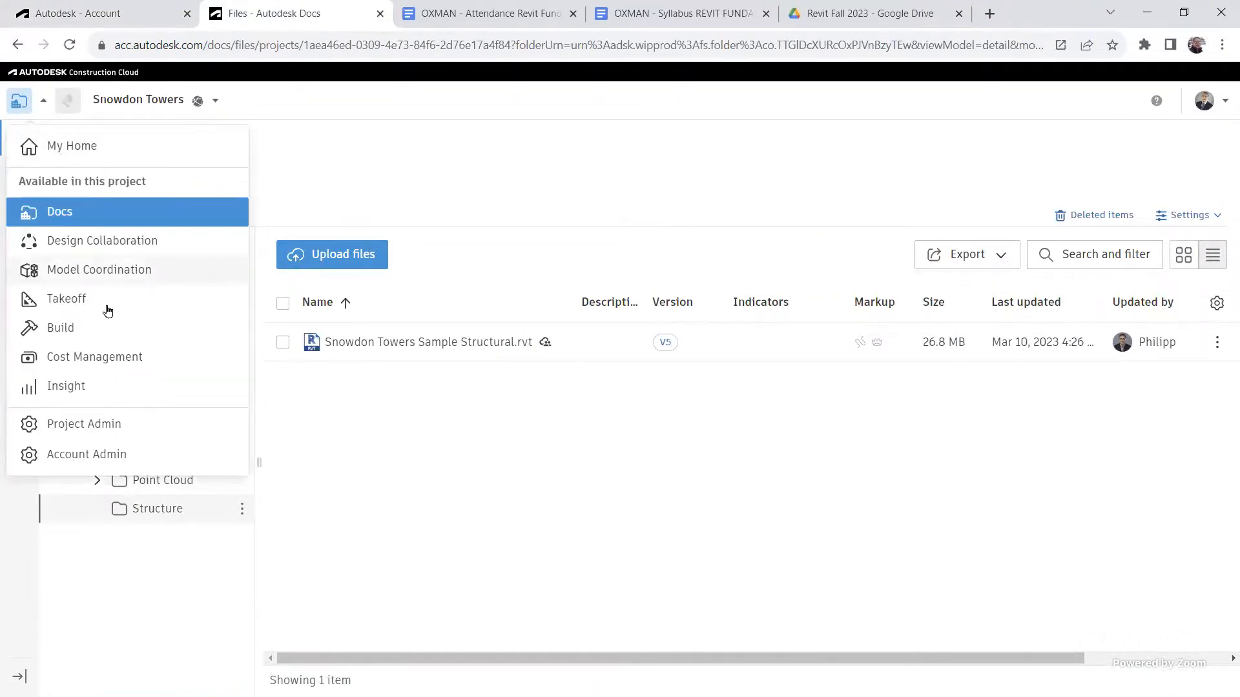
click(94, 424)
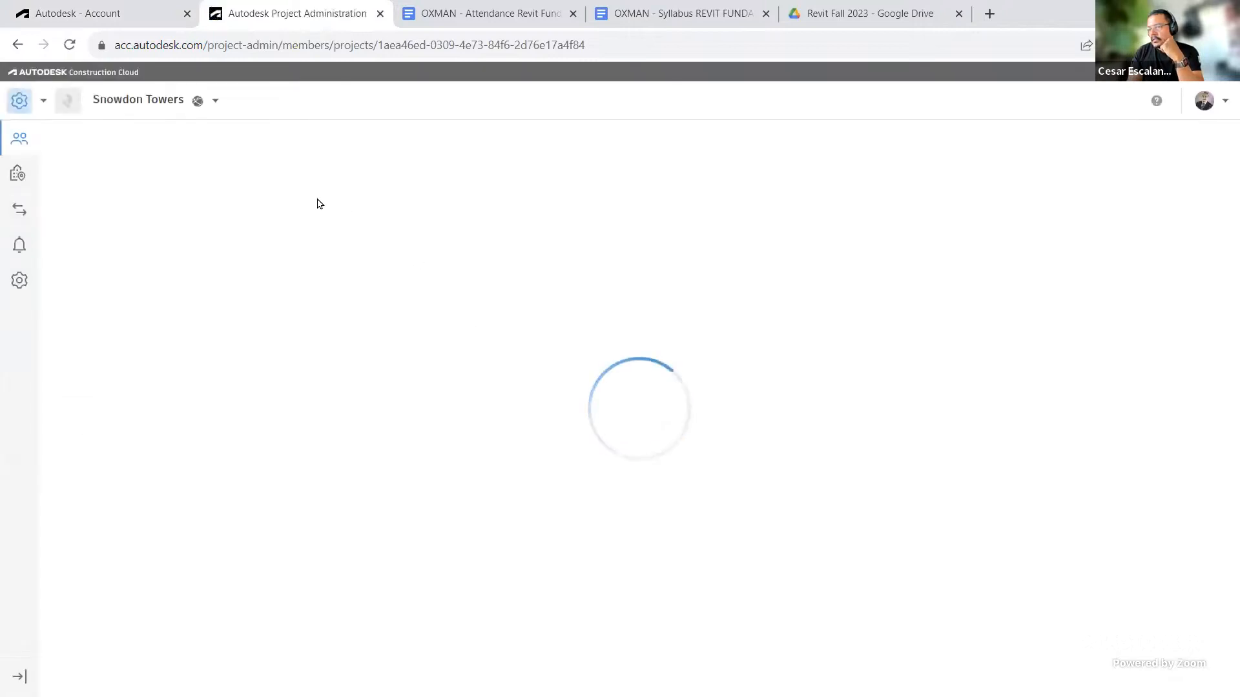
Step: Switch the admin project to OXMAN Learning by searching for OXMAN
click(217, 103)
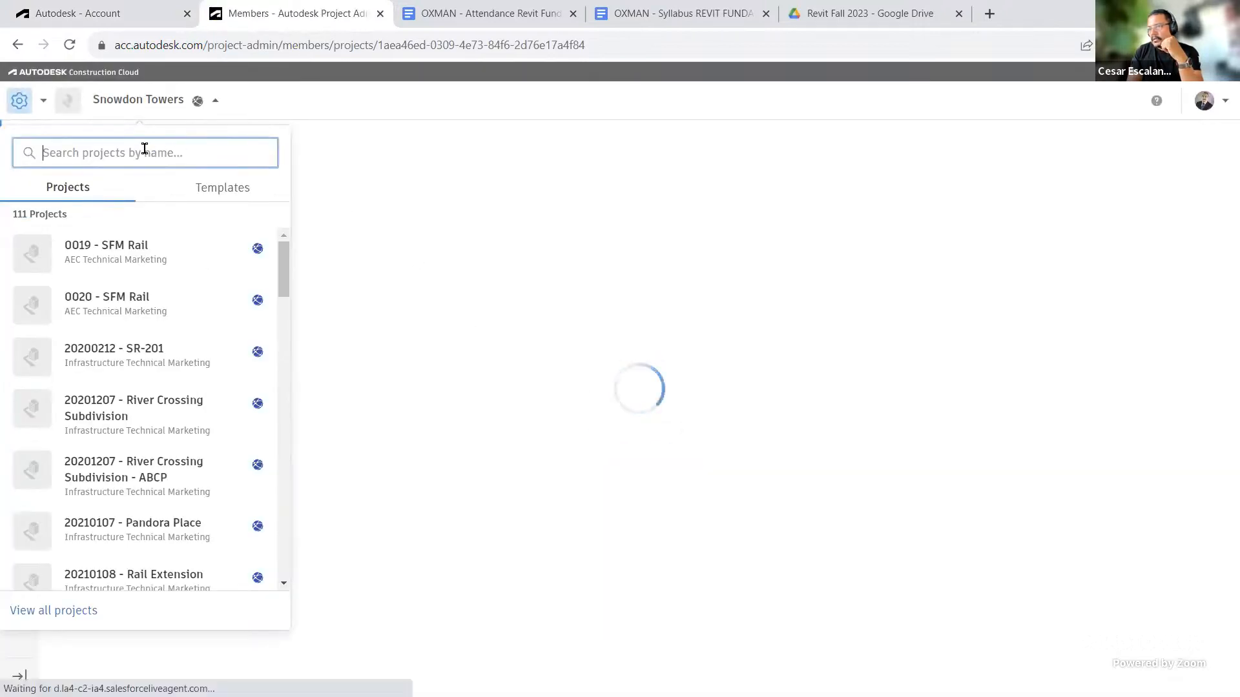
text(OXMAN)
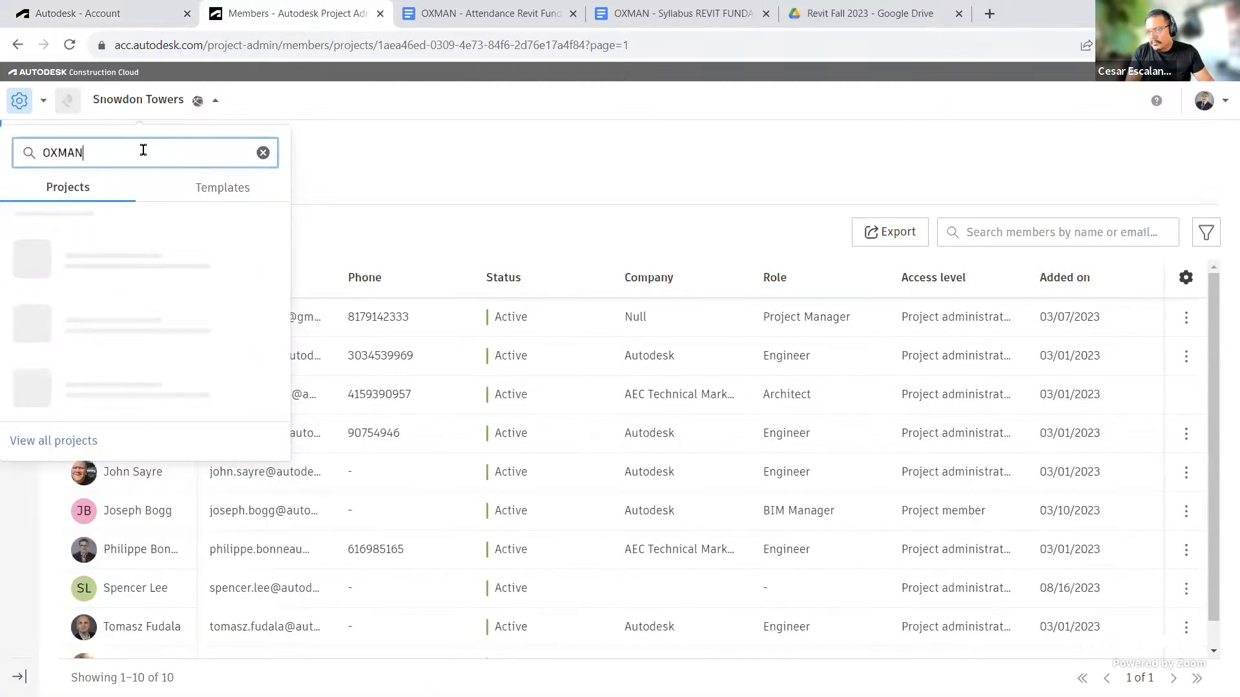
click(125, 254)
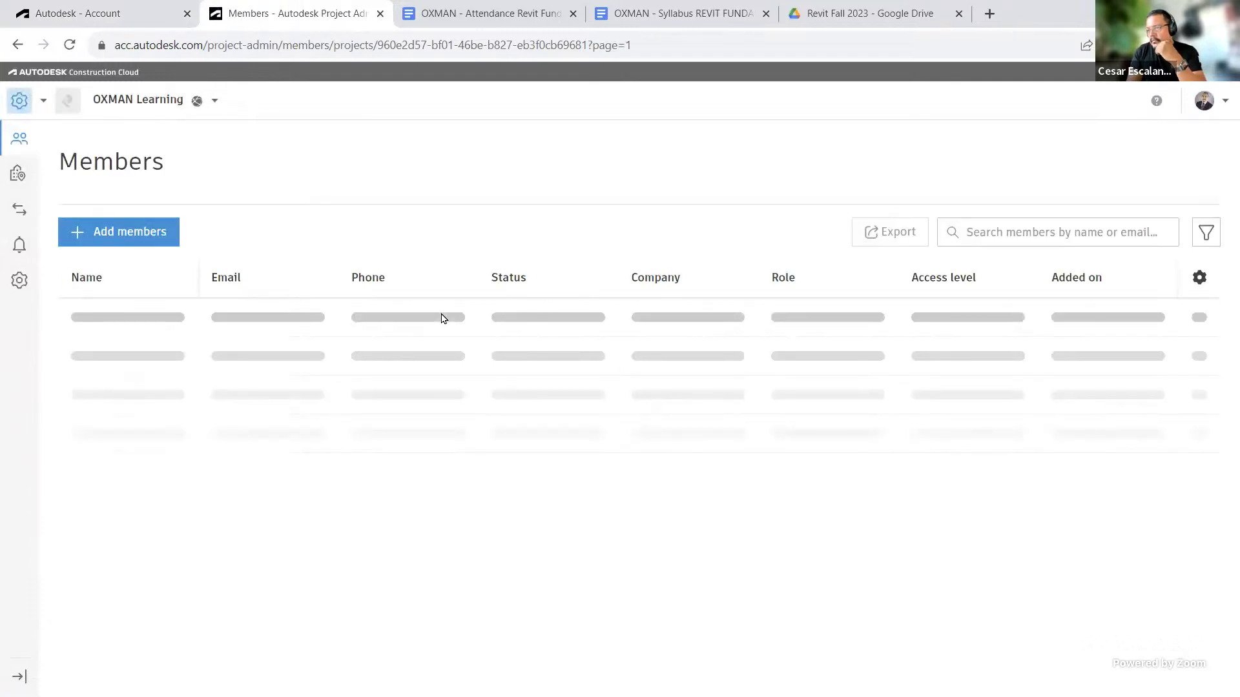
Step: Sort the OXMAN Learning project members by phone and review the member list
scroll(441, 318, down, 5)
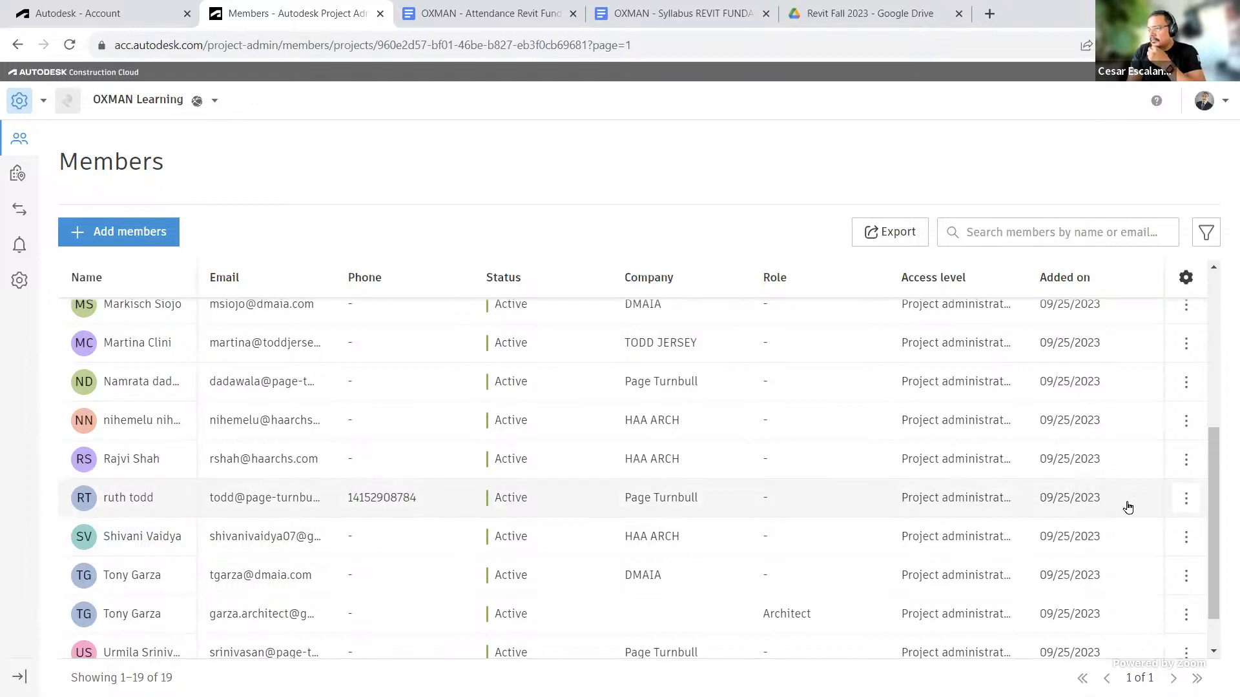
click(1191, 506)
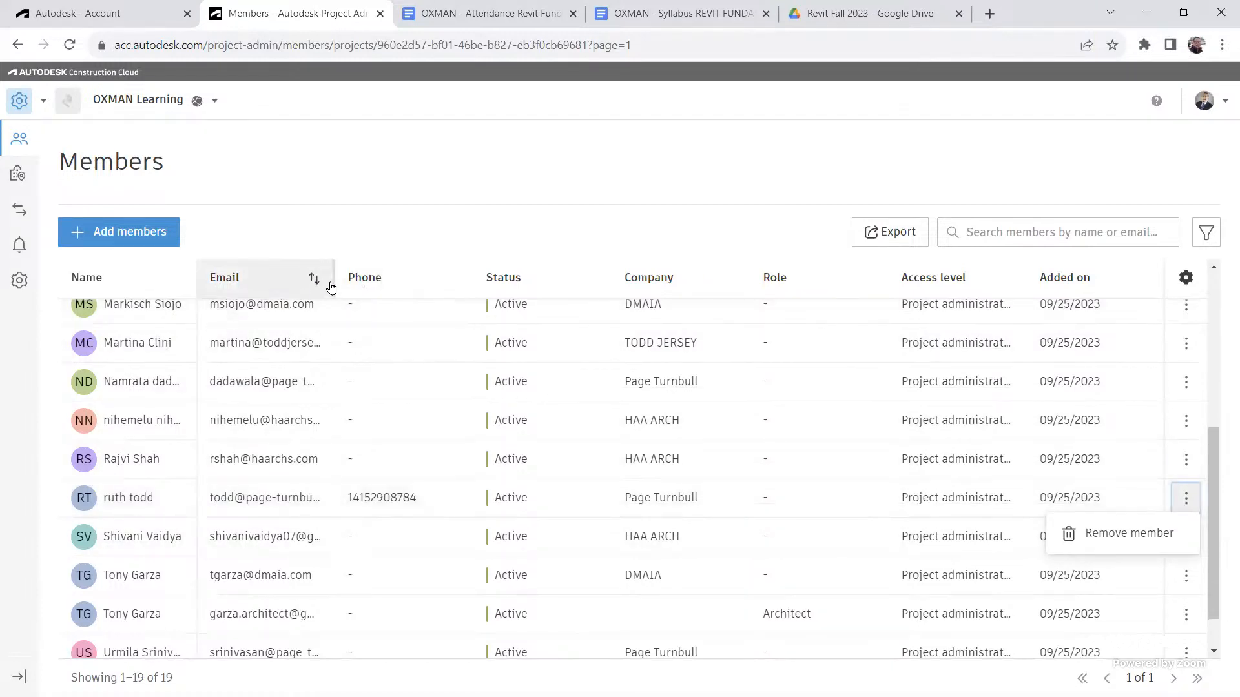
drag(332, 280, 421, 282)
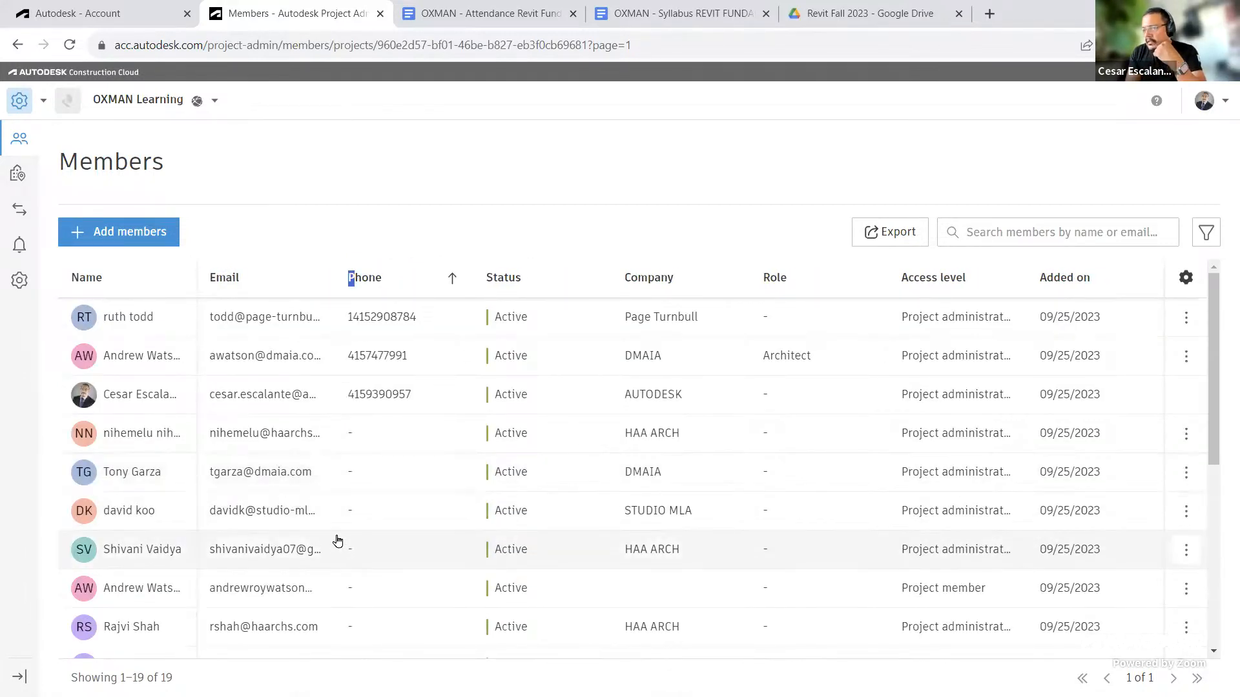
scroll(337, 526, down, 5)
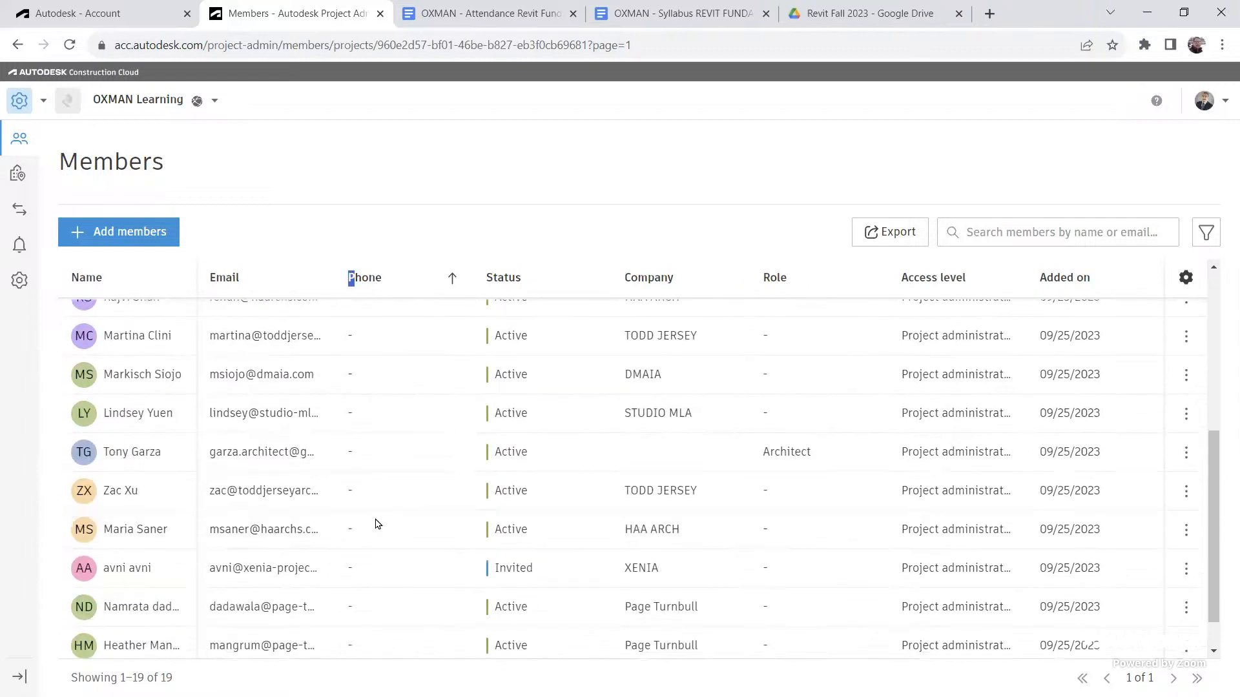
scroll(377, 525, up, 5)
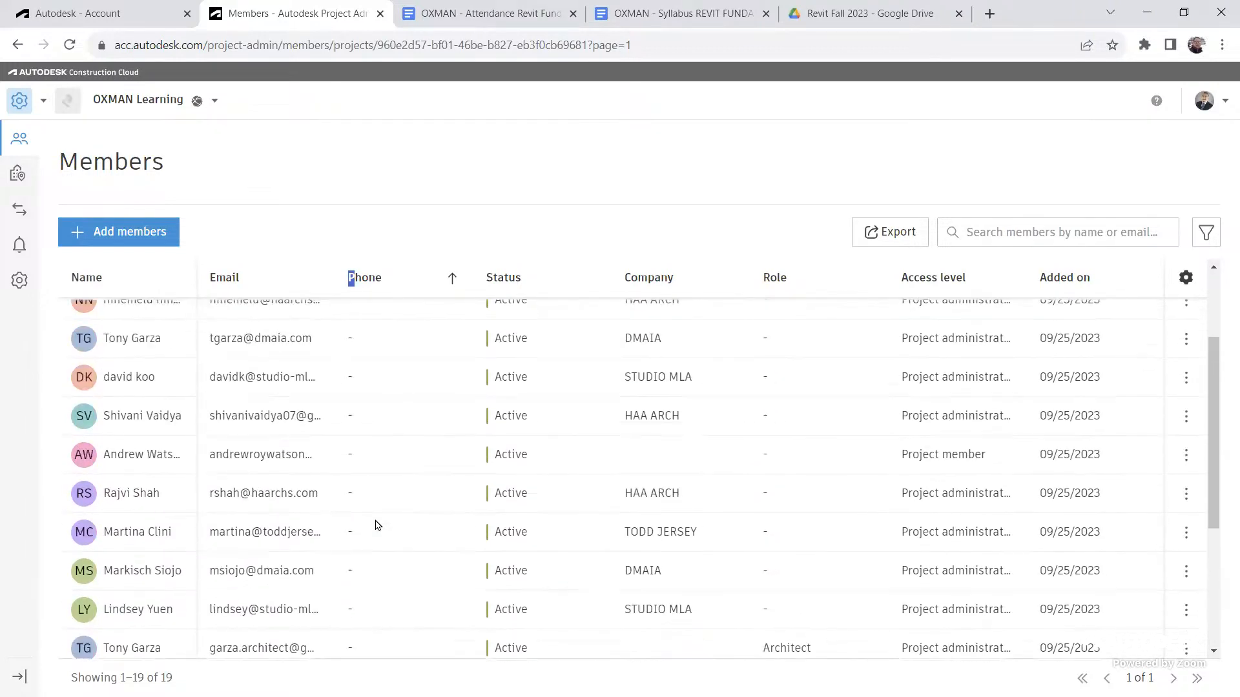
scroll(378, 525, up, 1)
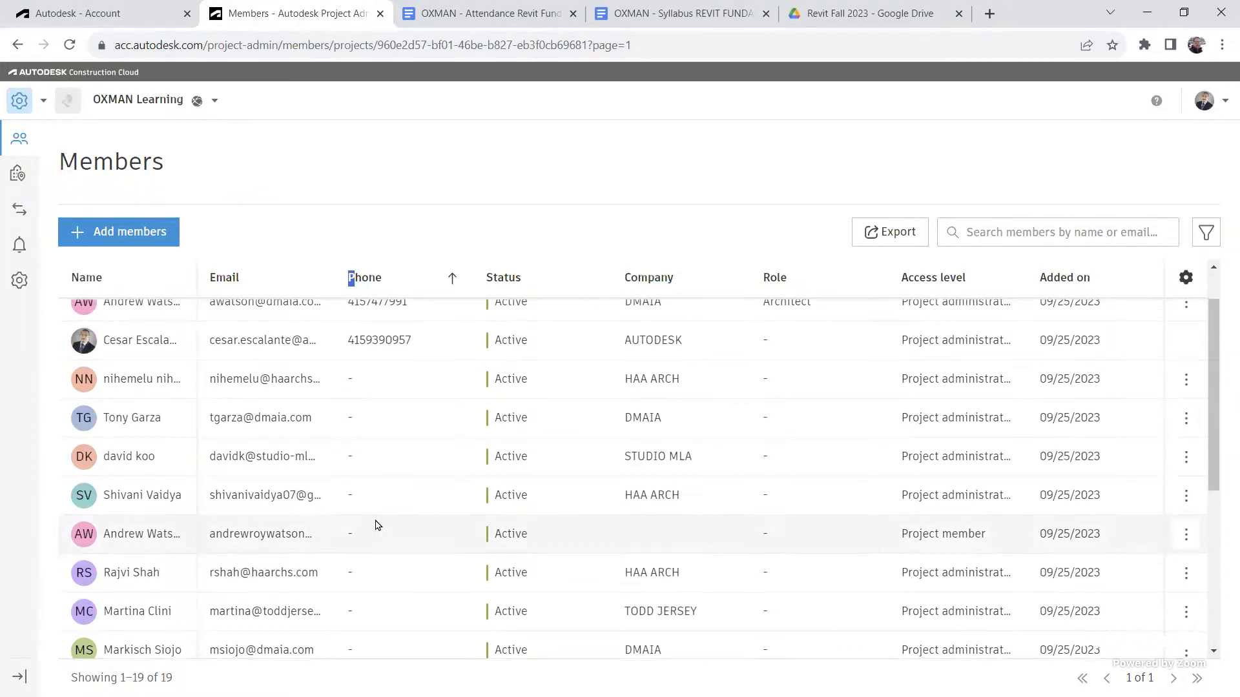
scroll(375, 526, down, 2)
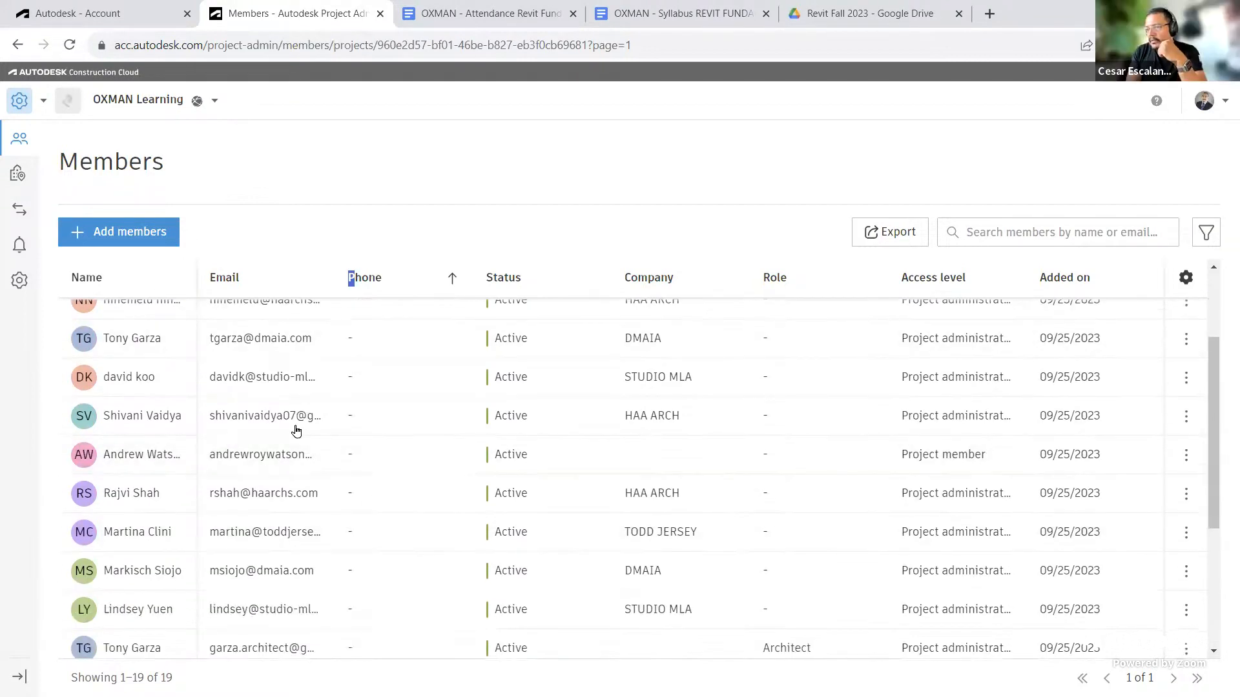
Step: Return to the Account tab and open the User Management by User list
click(107, 11)
scroll(641, 426, down, 4)
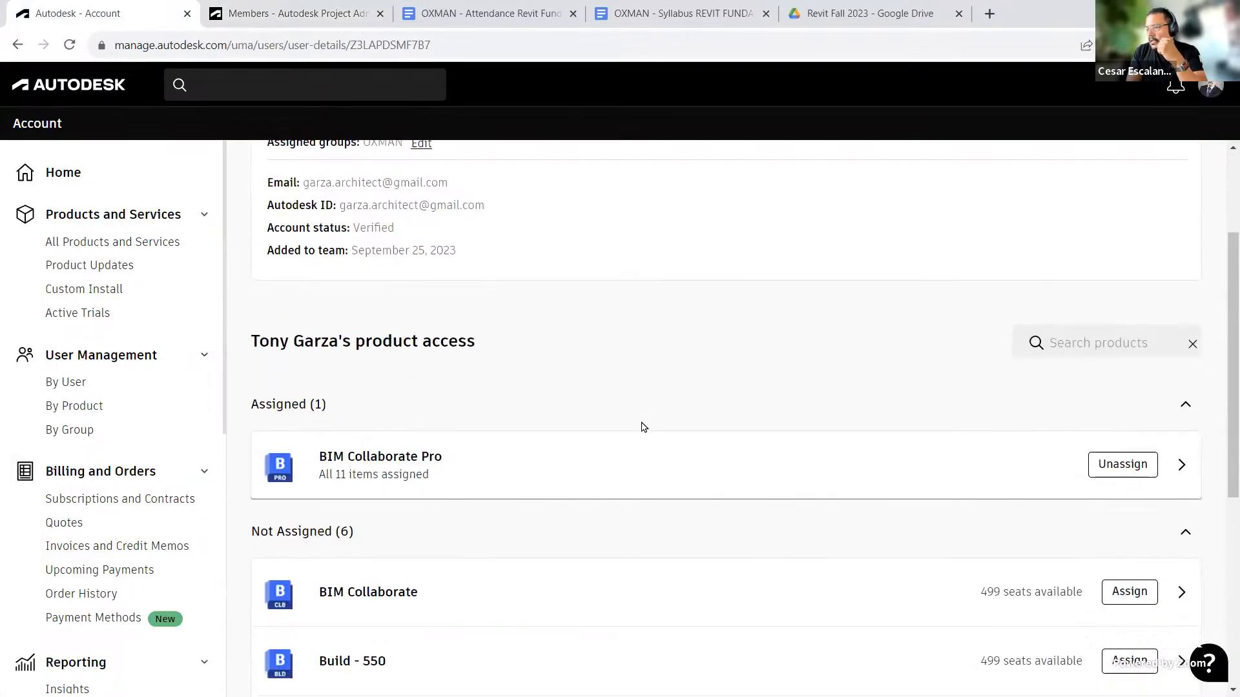
click(87, 390)
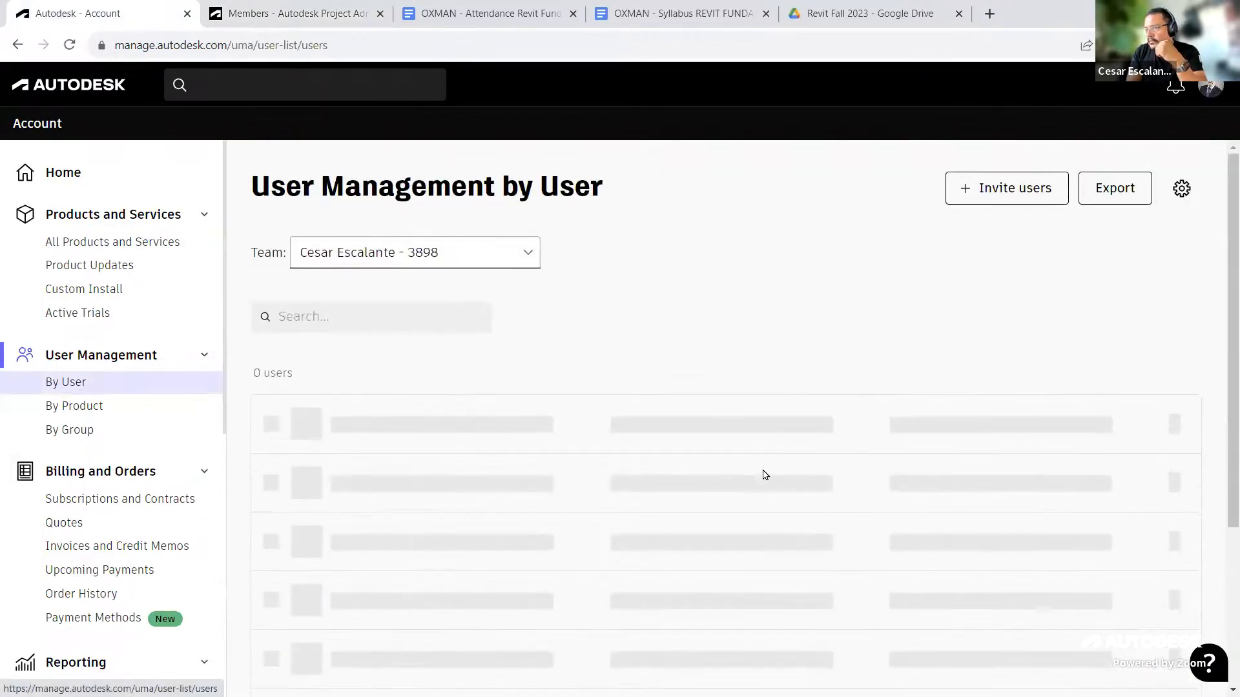
scroll(771, 491, down, 5)
scroll(772, 494, down, 20)
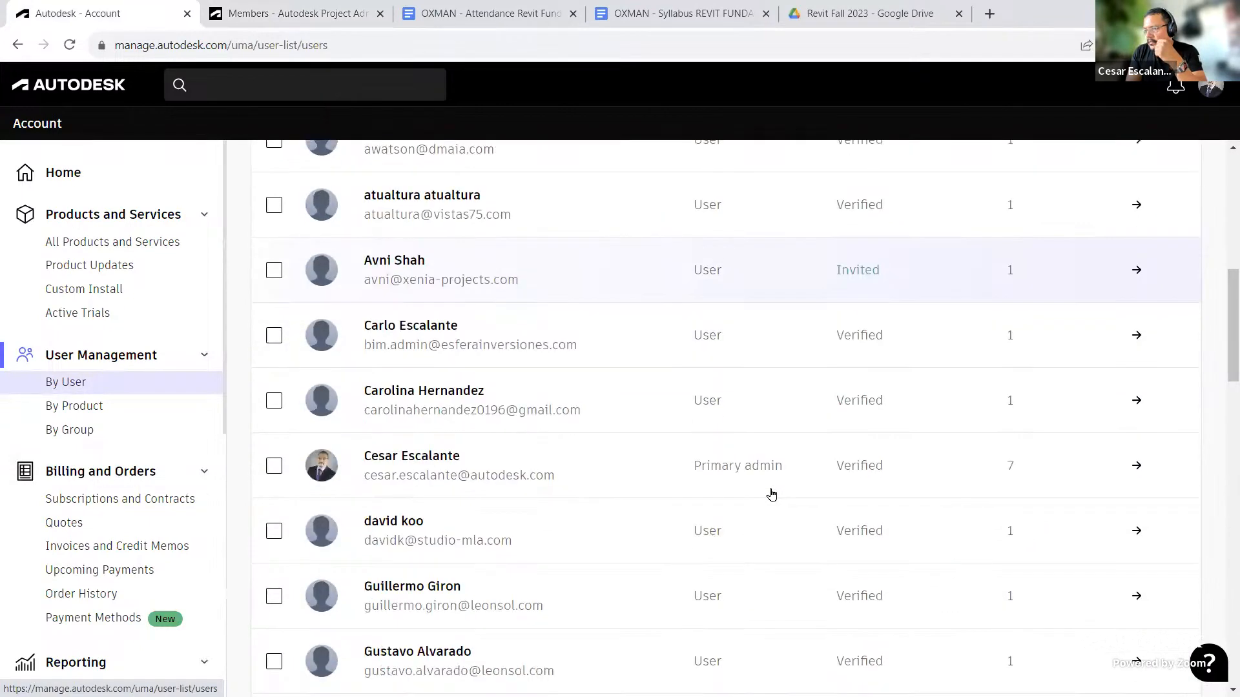
Step: Scroll through the account's User Management by User list to review its members
scroll(776, 492, down, 3)
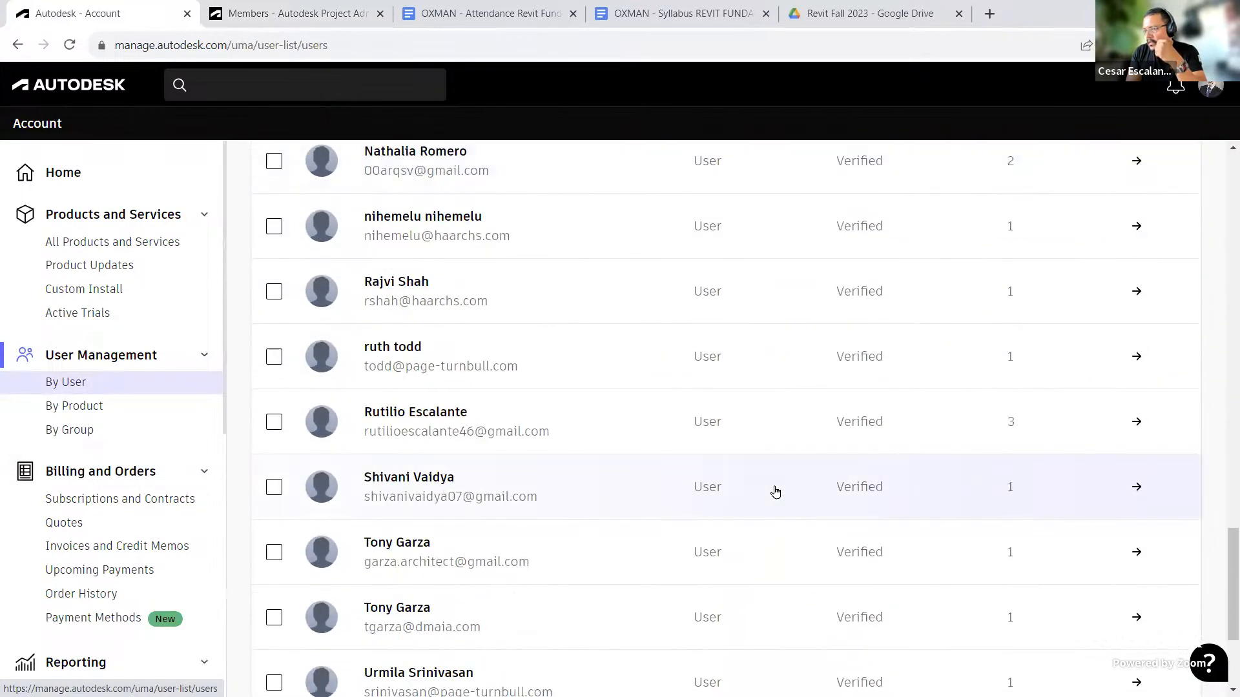
scroll(775, 492, up, 2)
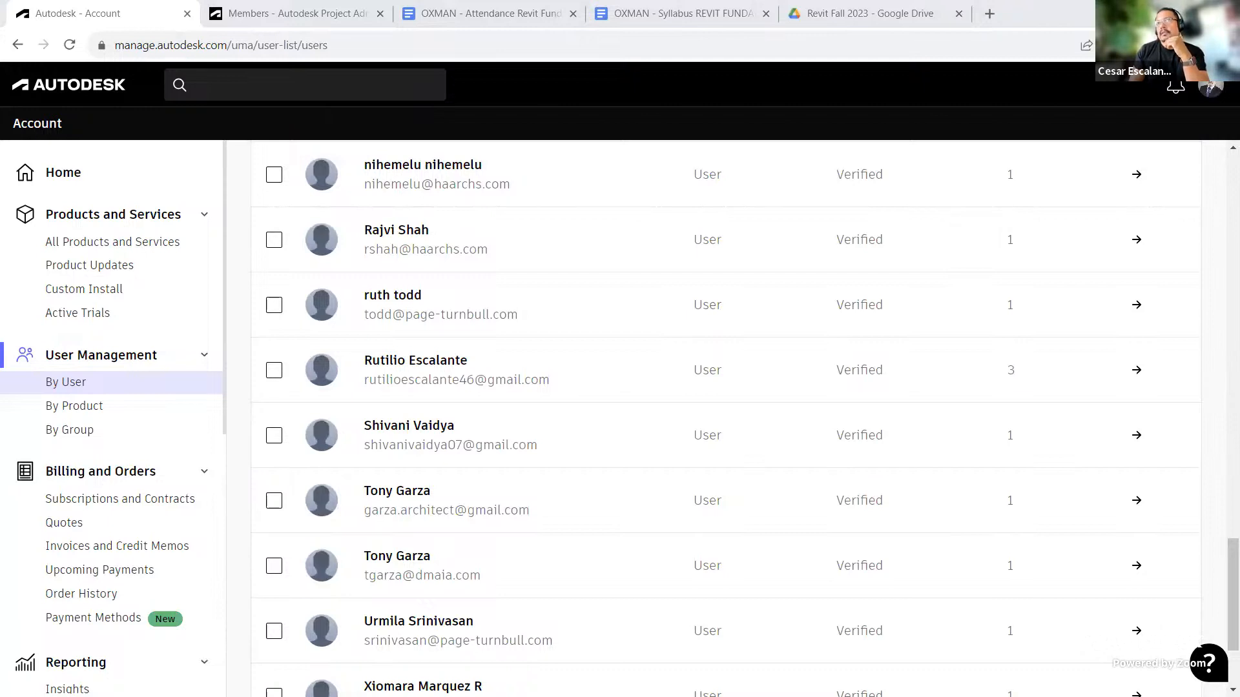
scroll(850, 302, up, 5)
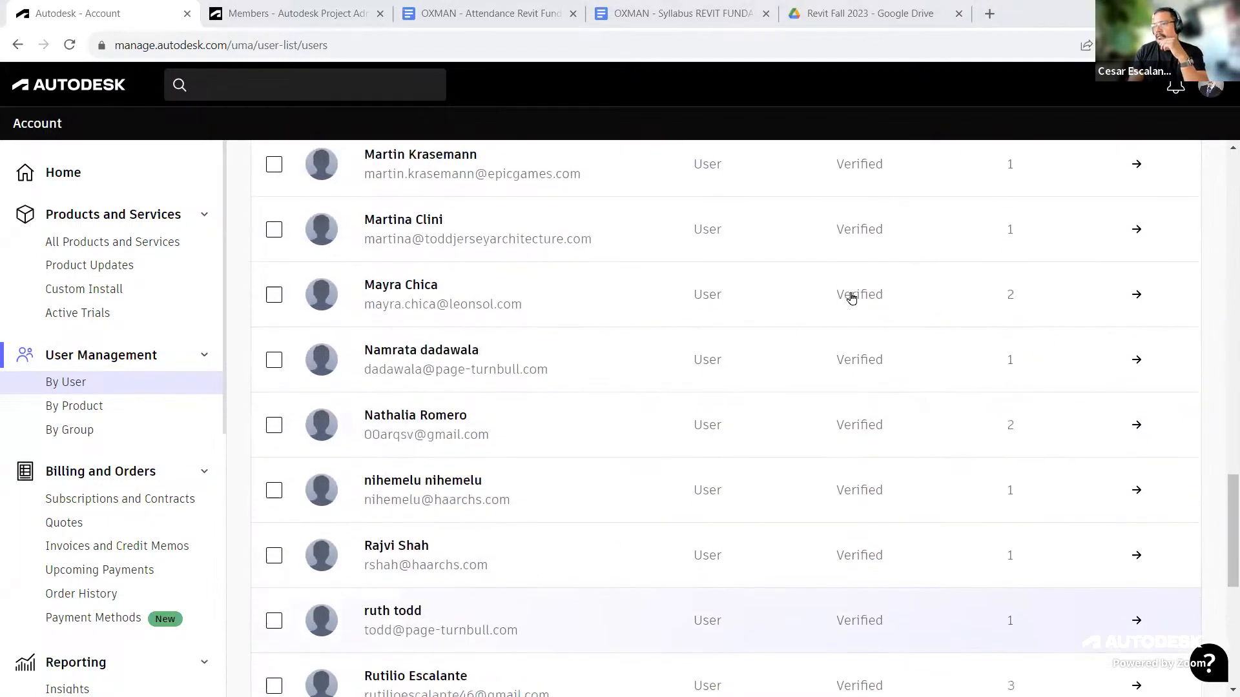
scroll(851, 298, up, 15)
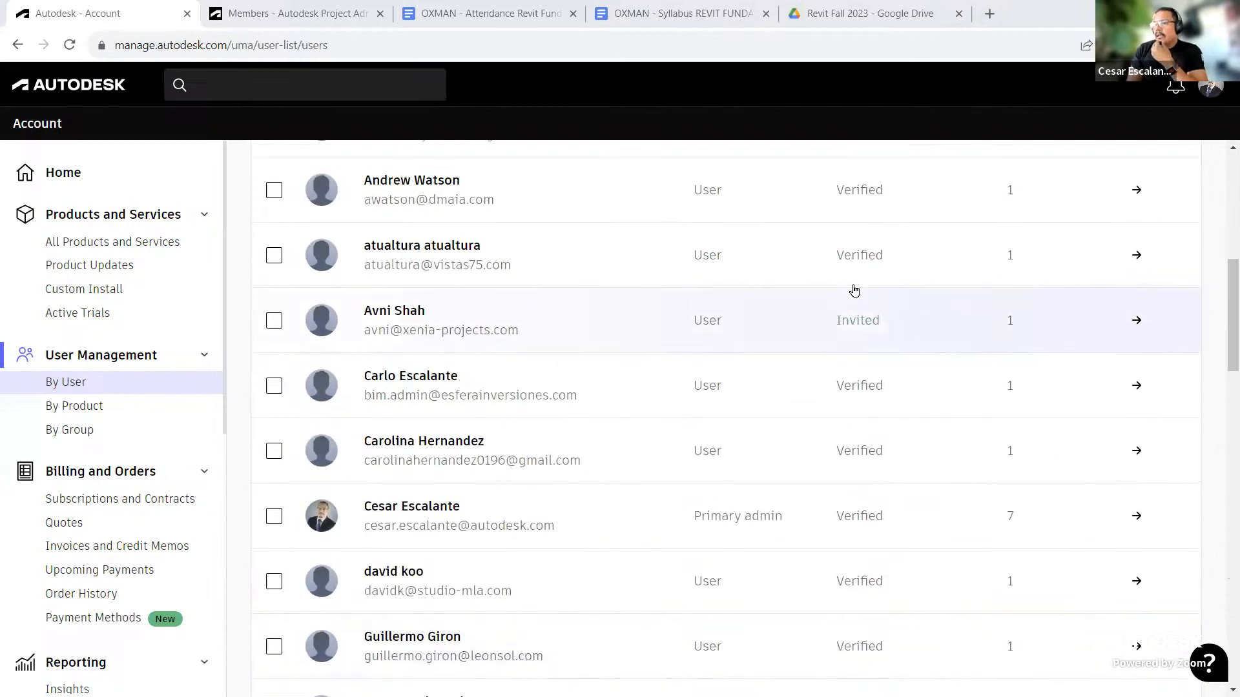
scroll(854, 290, up, 7)
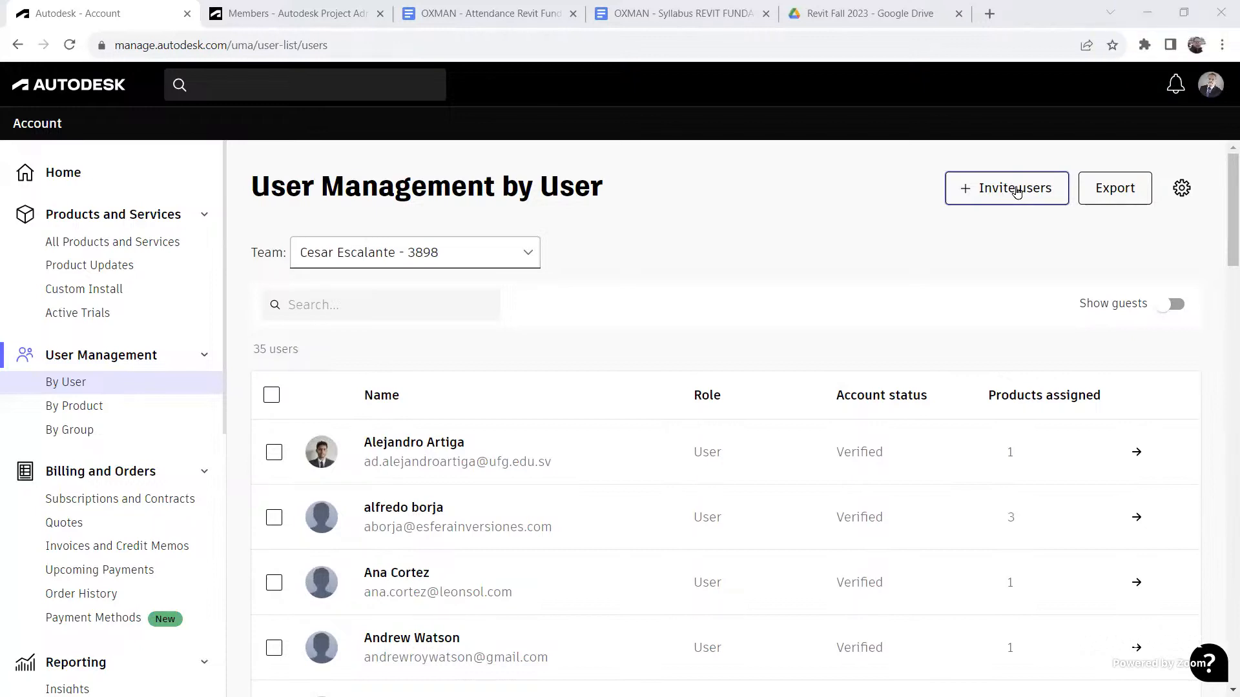
Step: Switch to the OXMAN Learning project Members and start adding a project member by pasting their e-mail address
click(316, 20)
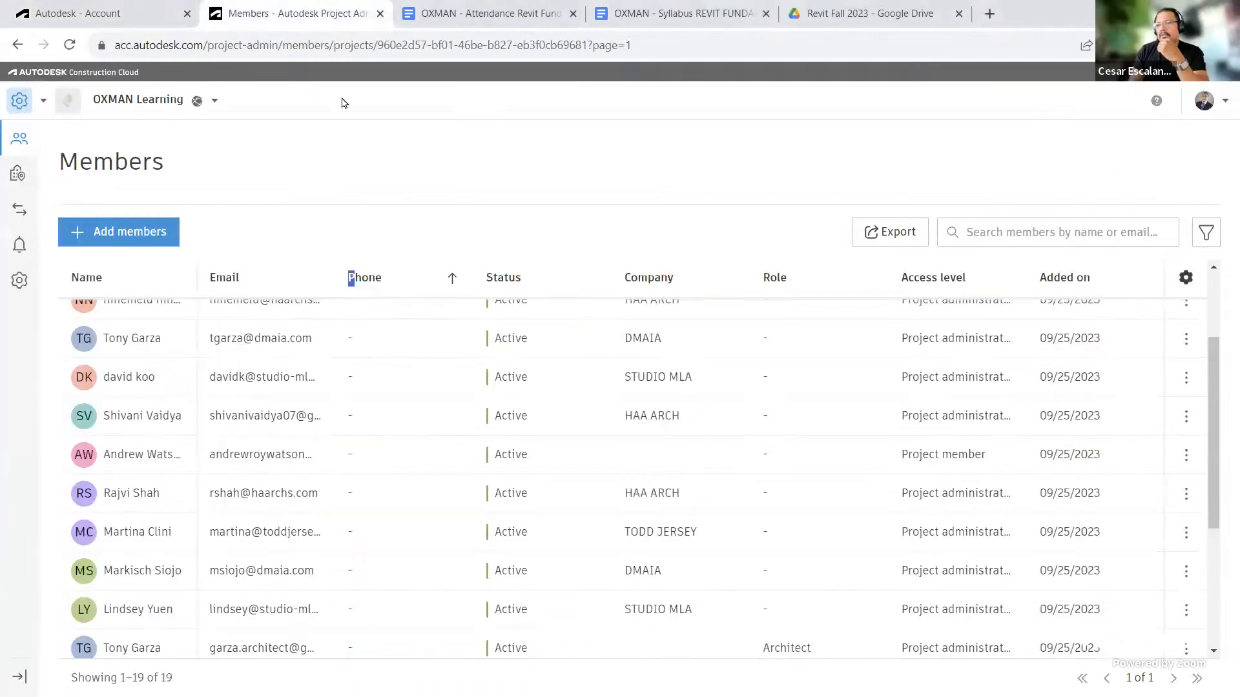
scroll(269, 413, up, 3)
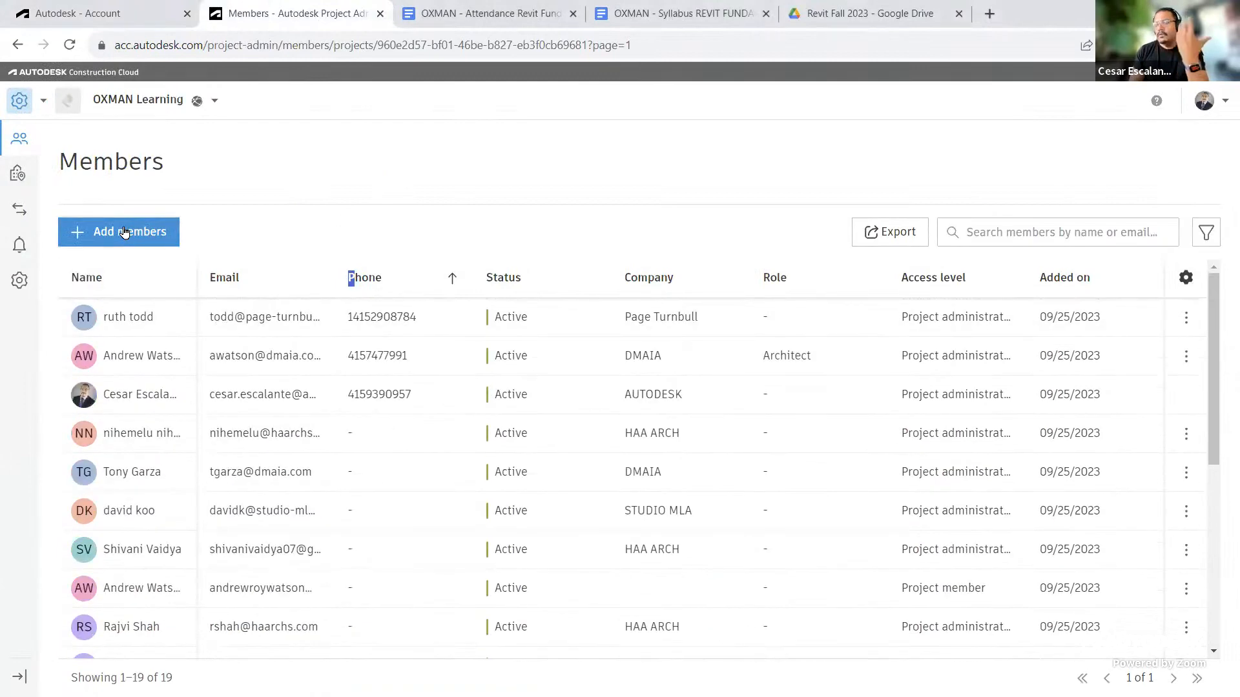
click(125, 232)
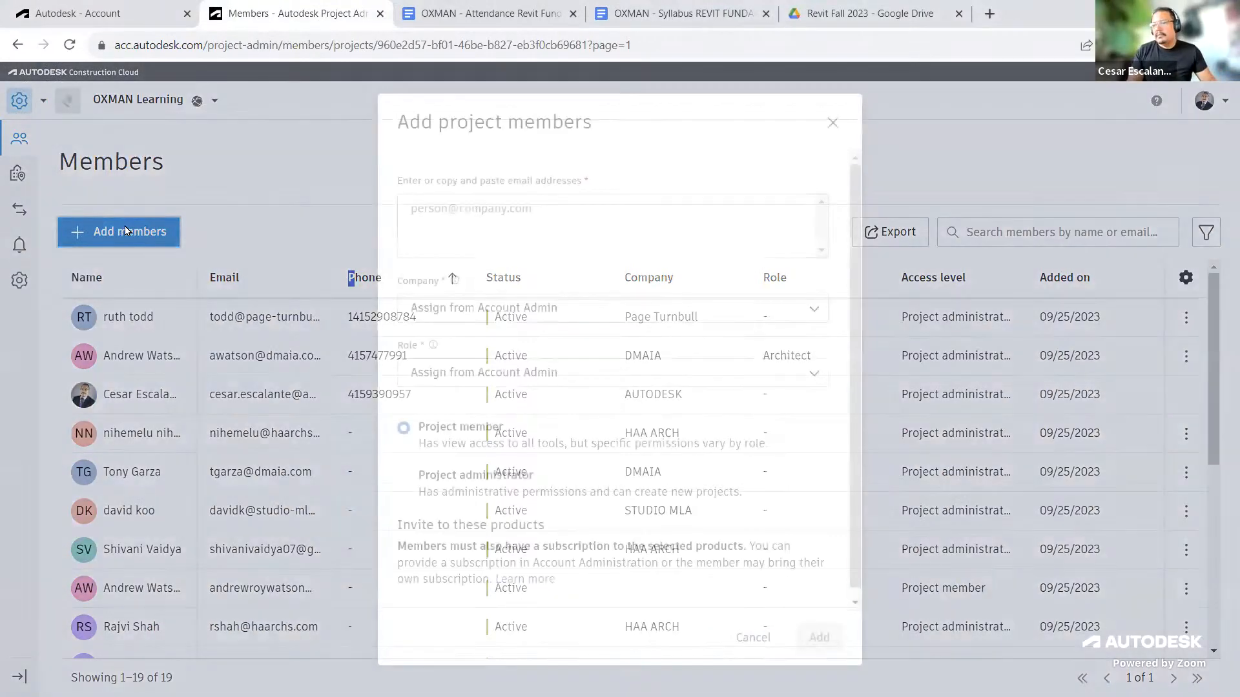
click(445, 212)
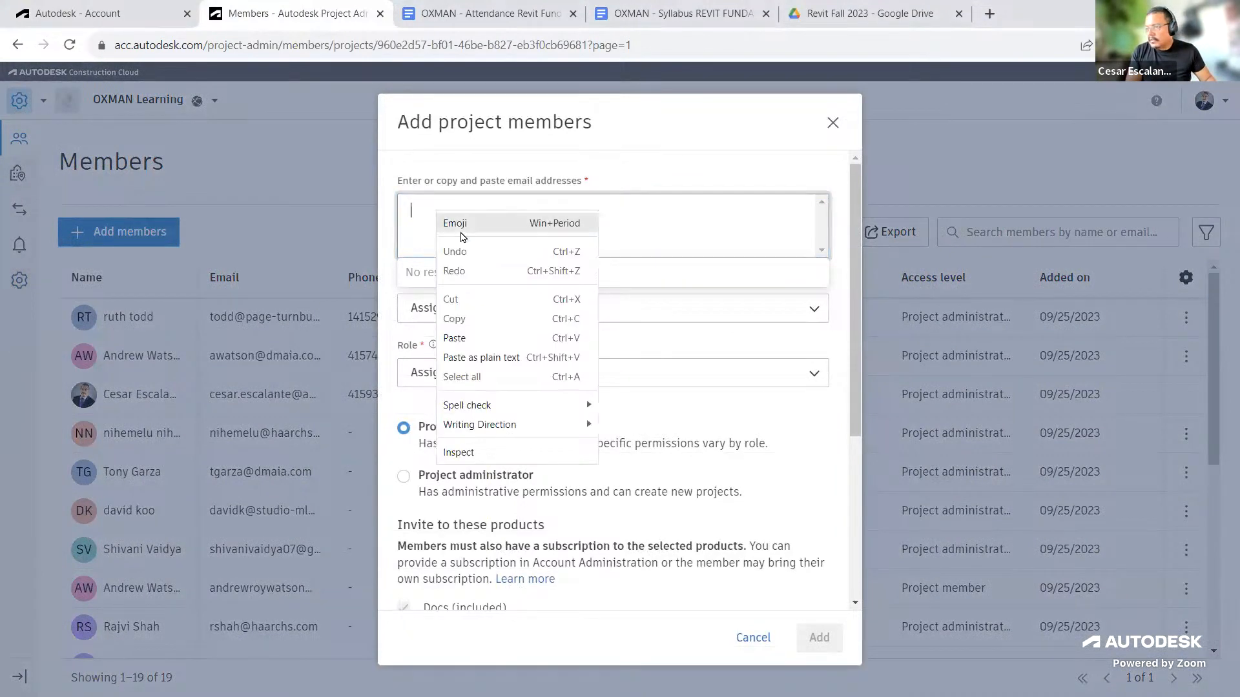
right_click(436, 210)
click(478, 338)
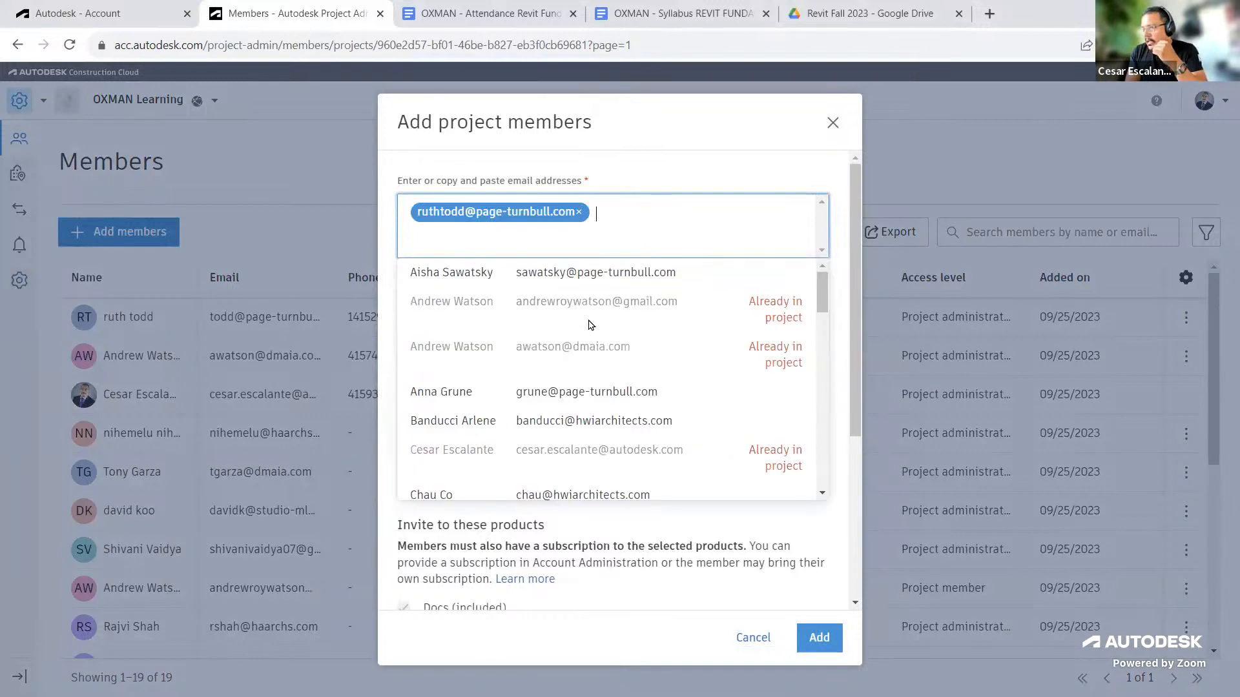
click(843, 302)
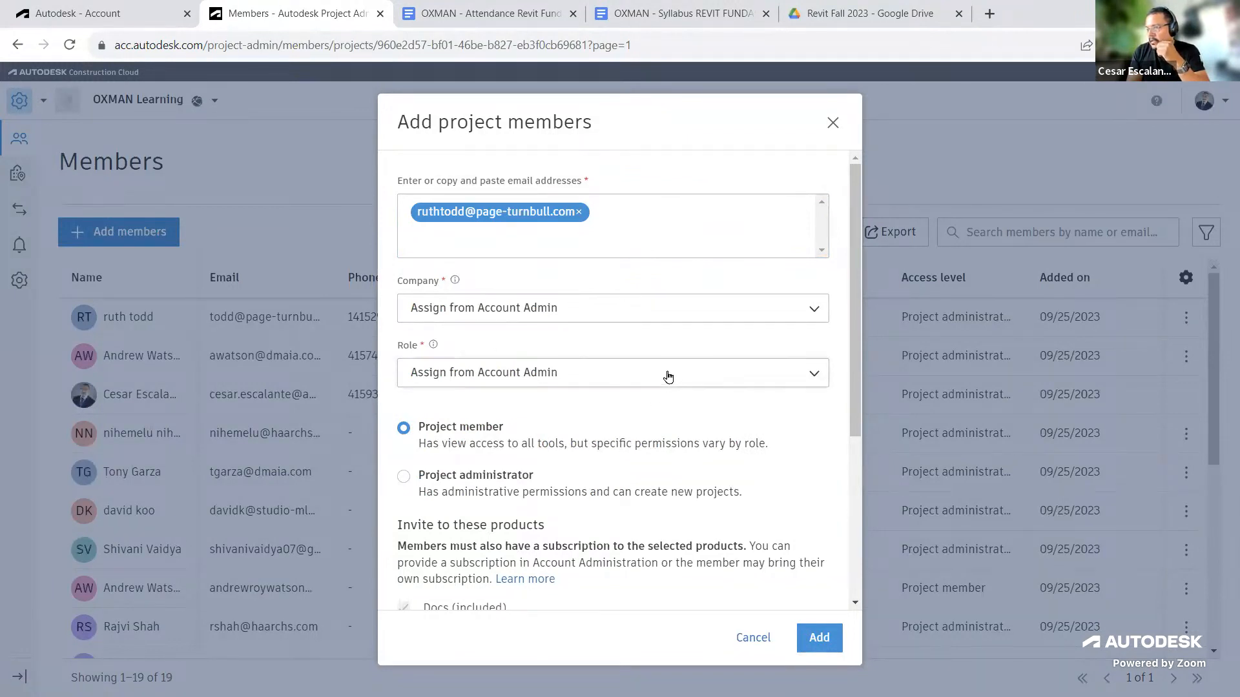
Step: Make the new member a Project administrator with Design Collaboration and Model Coordination access, and add them
click(467, 474)
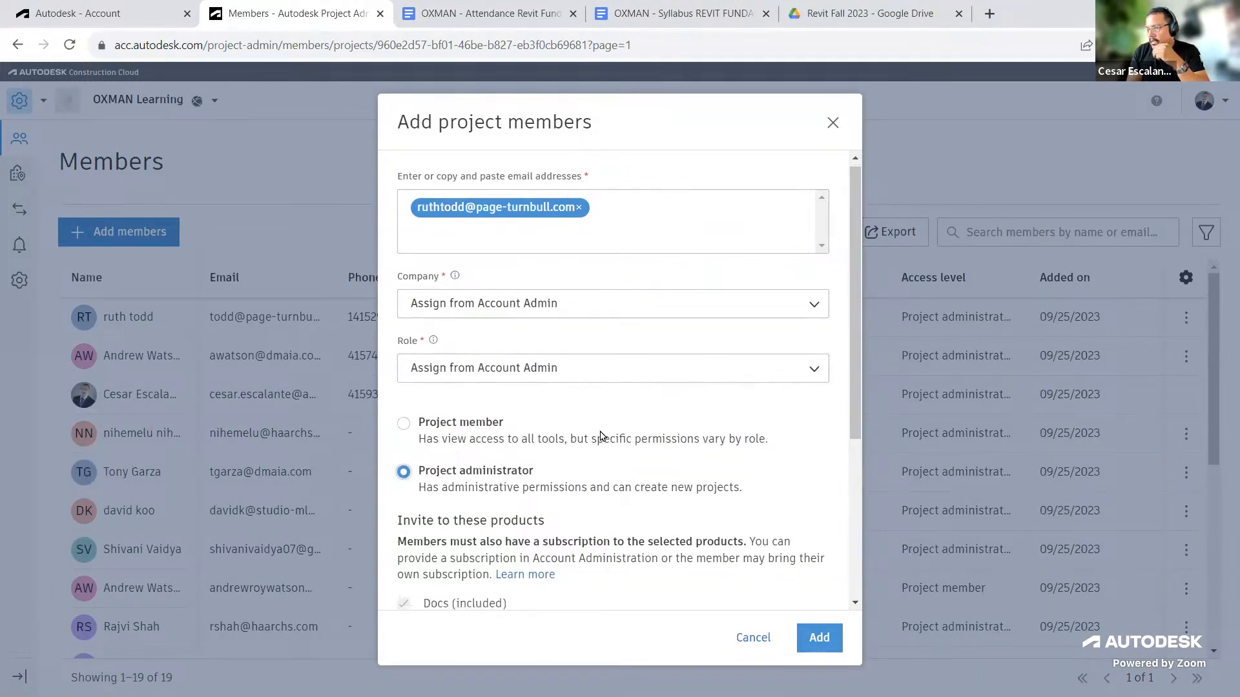
scroll(526, 425, down, 4)
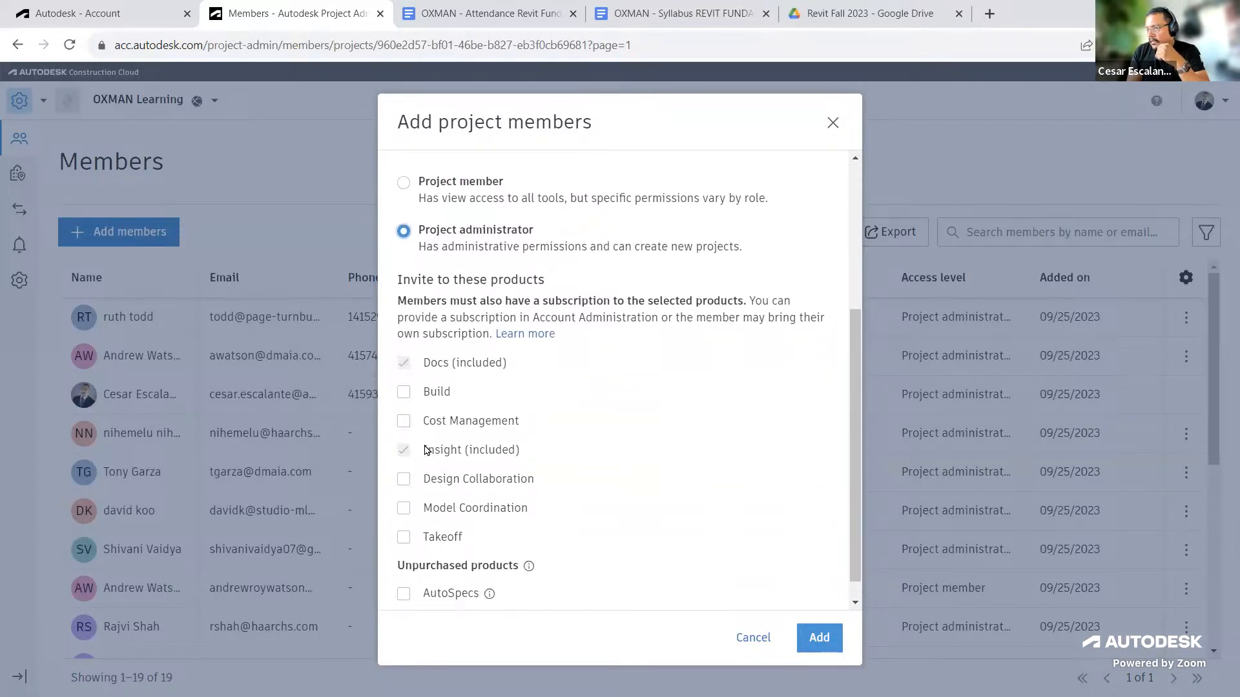
scroll(469, 456, down, 1)
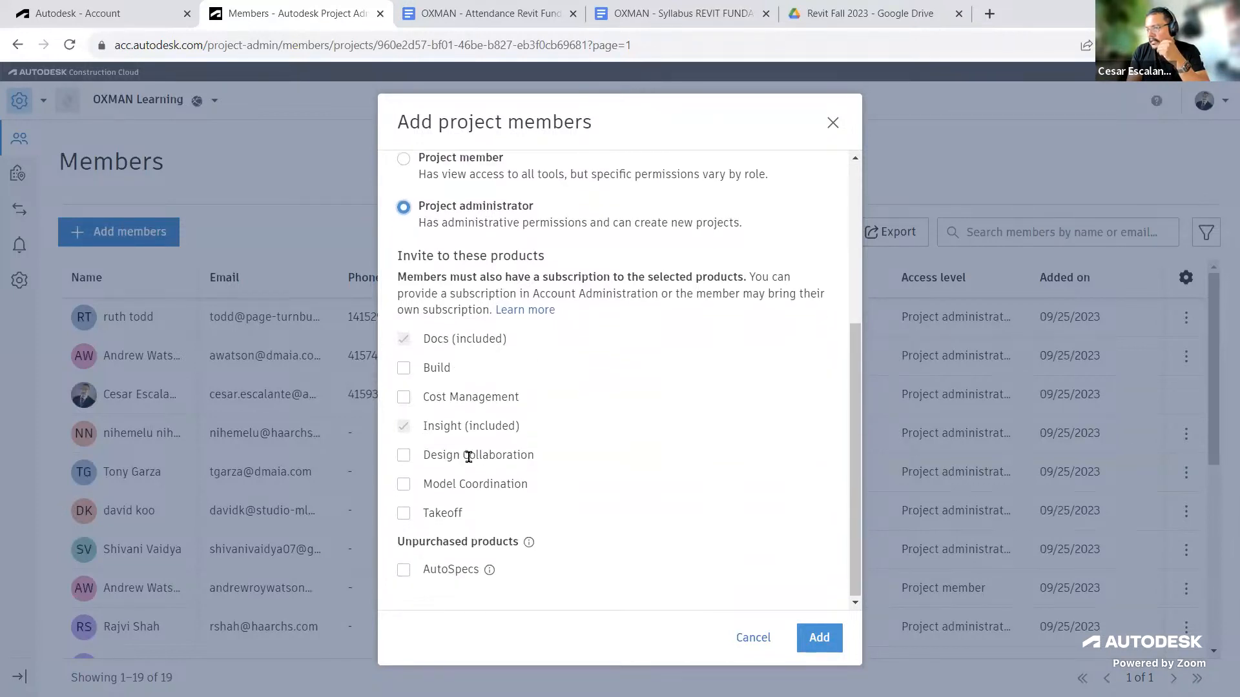
click(404, 458)
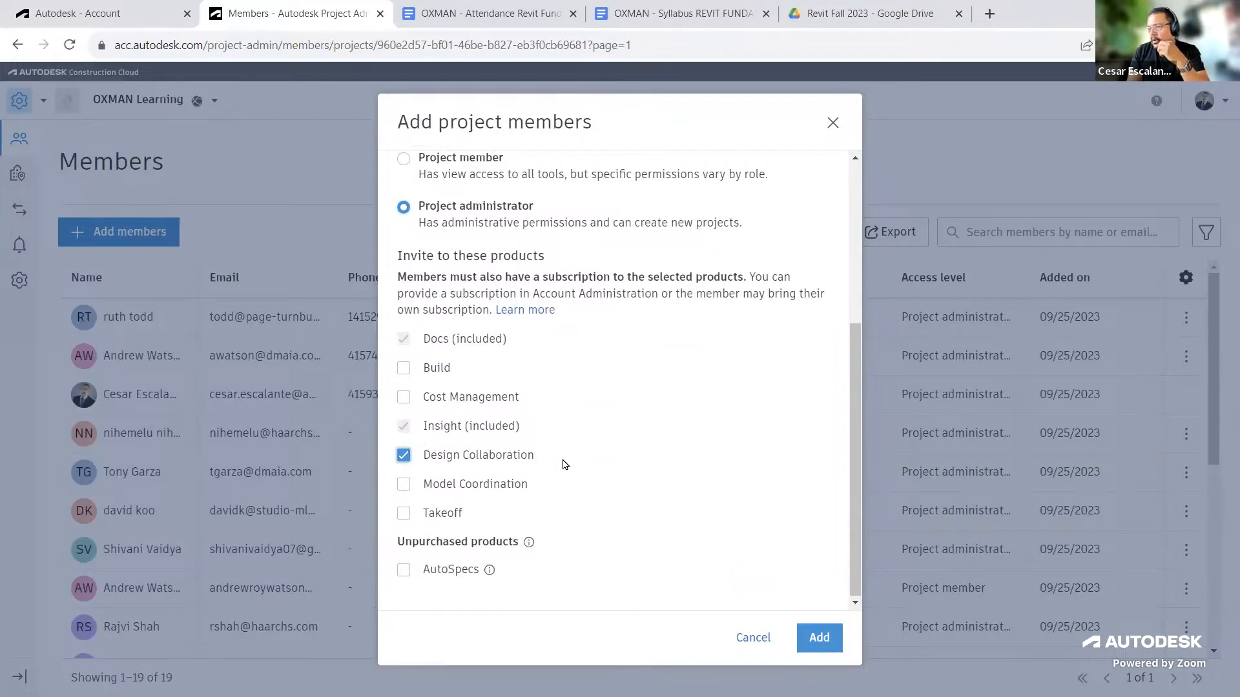
click(402, 485)
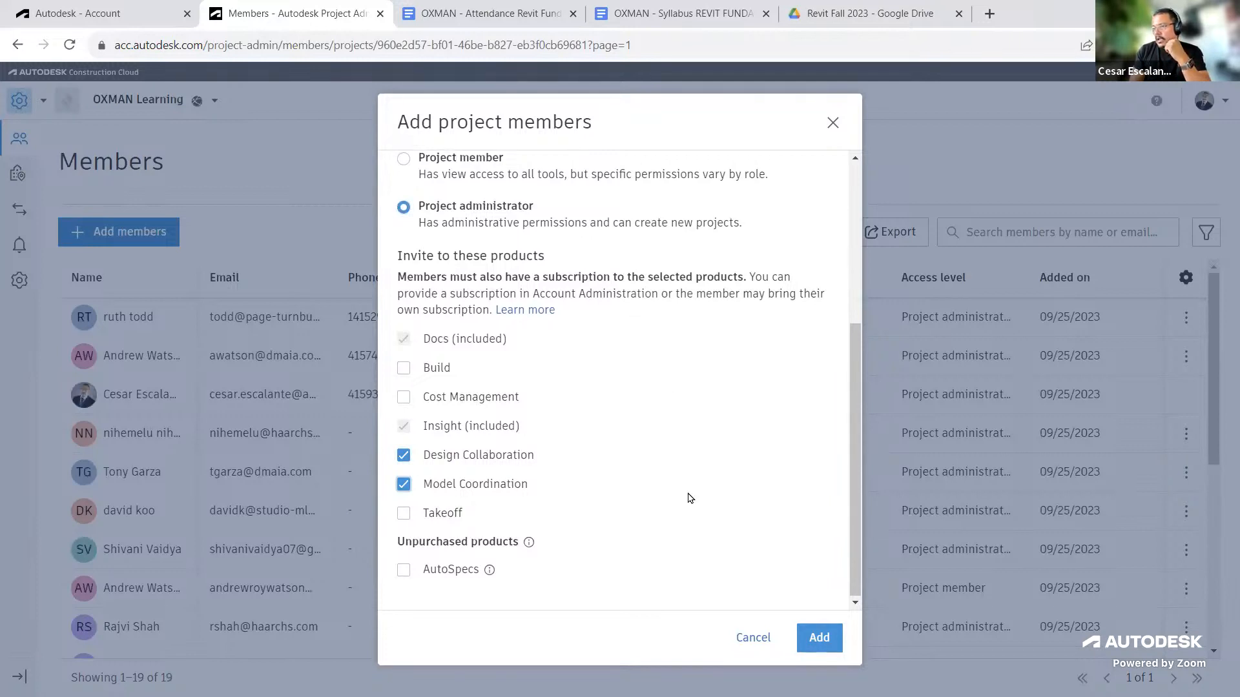
click(820, 638)
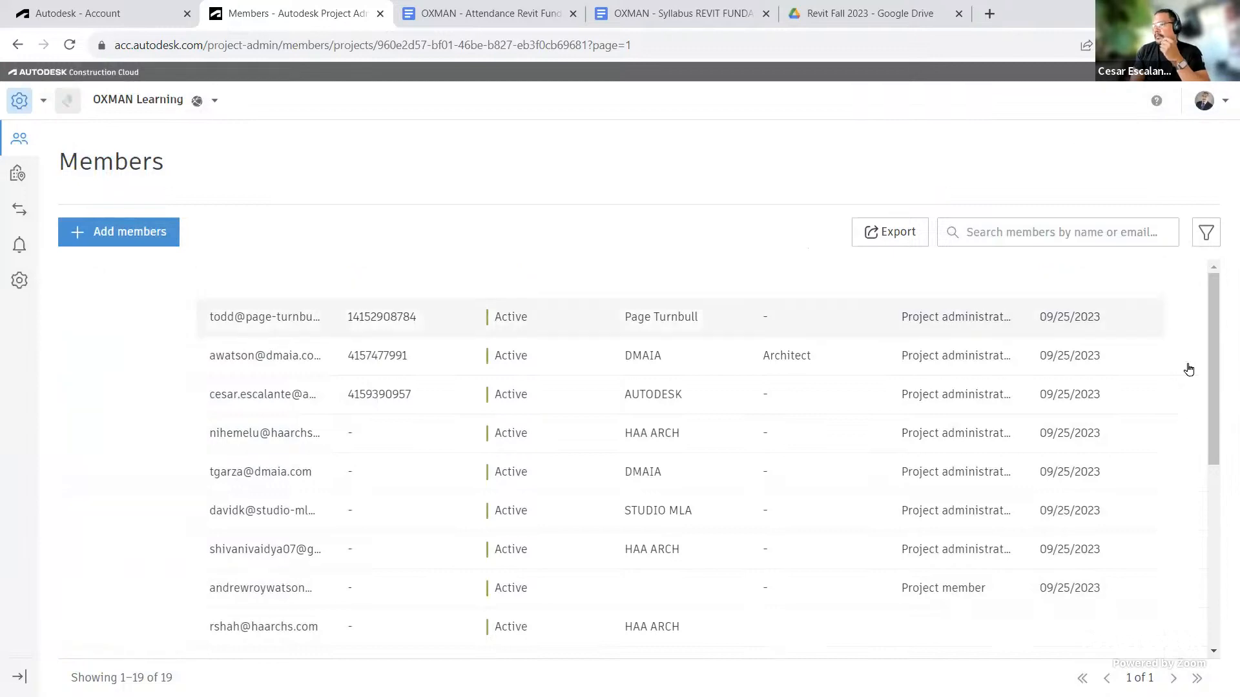
Step: Scroll through the updated project member list
scroll(1216, 459, down, 1)
scroll(1216, 460, down, 5)
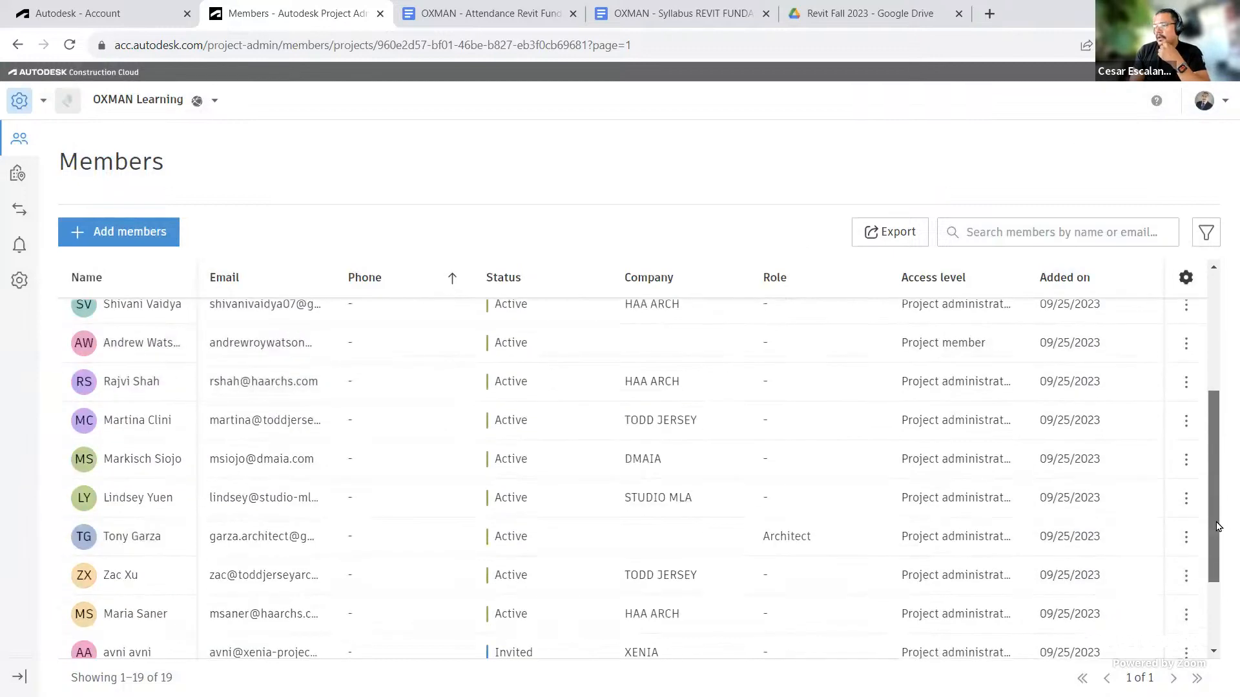
scroll(1214, 420, up, 5)
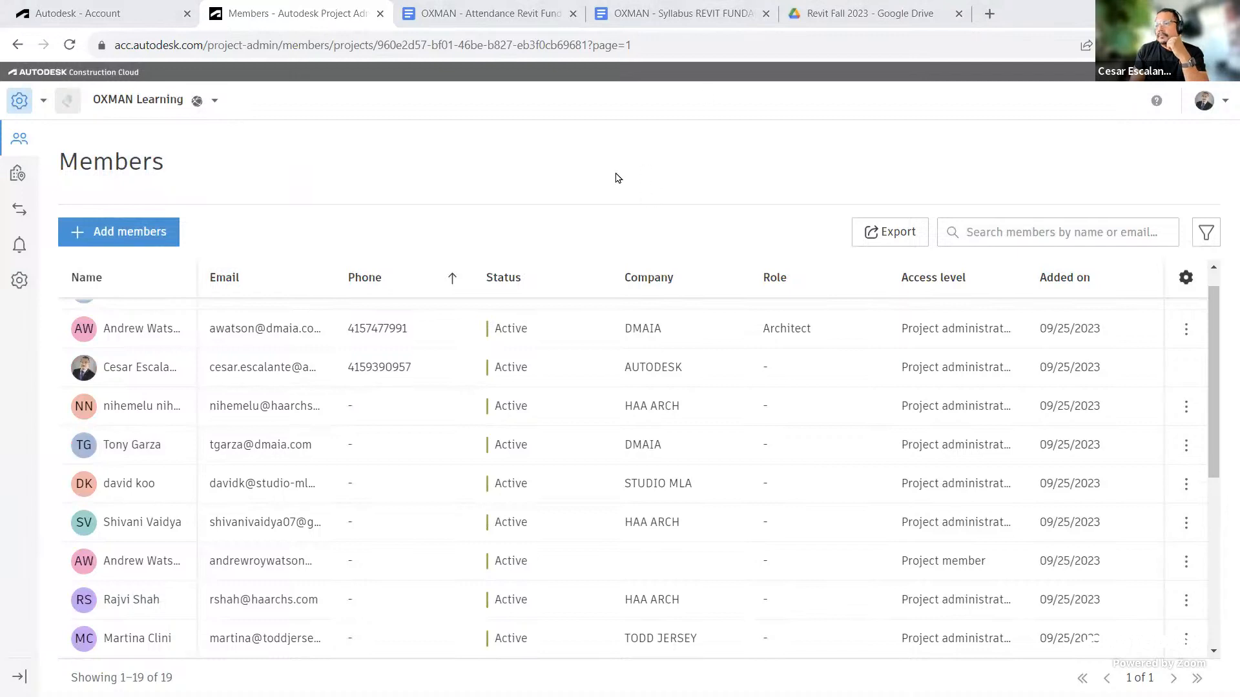
Step: Invite a new account user by pasting their e-mail address, entering their first and last name, and sending the invite
click(77, 15)
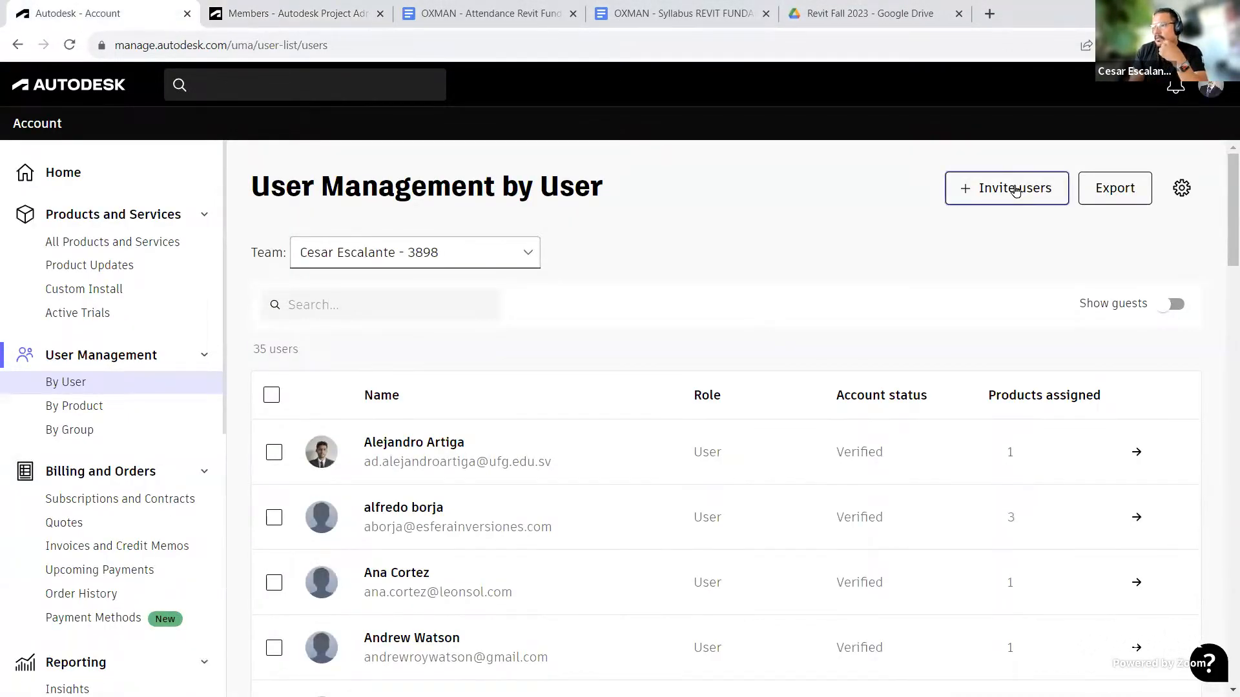
click(1015, 189)
click(430, 341)
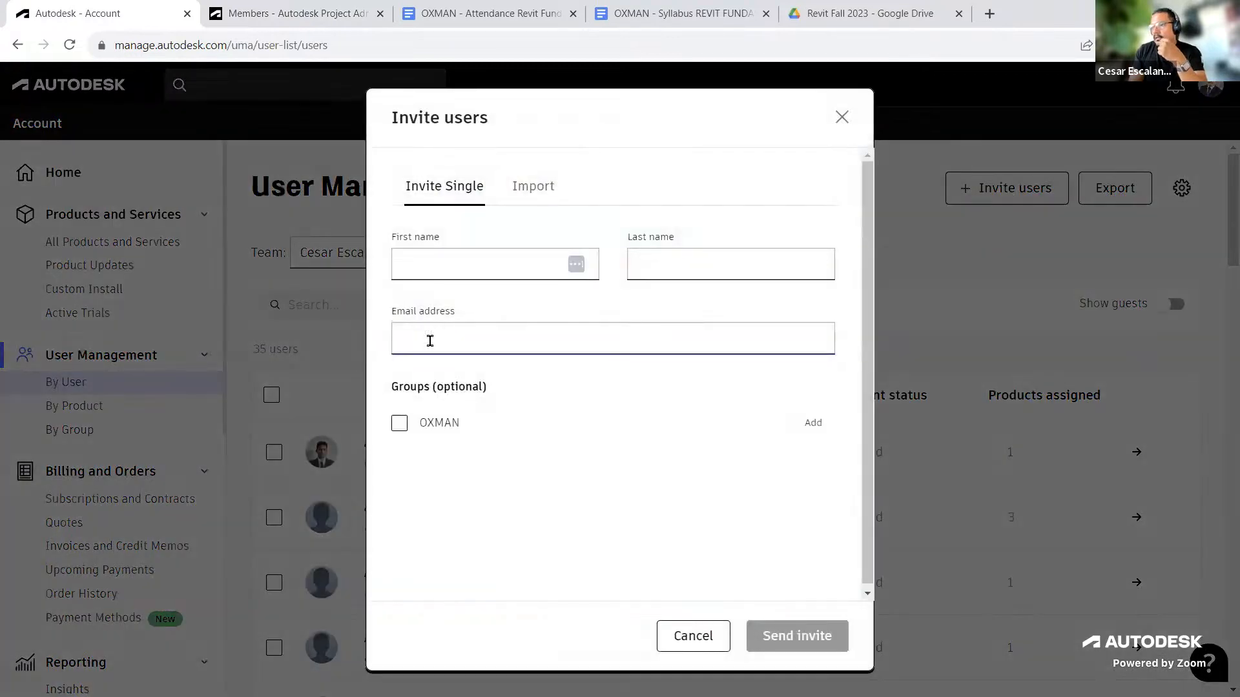
click(430, 341)
key(ctrl+v)
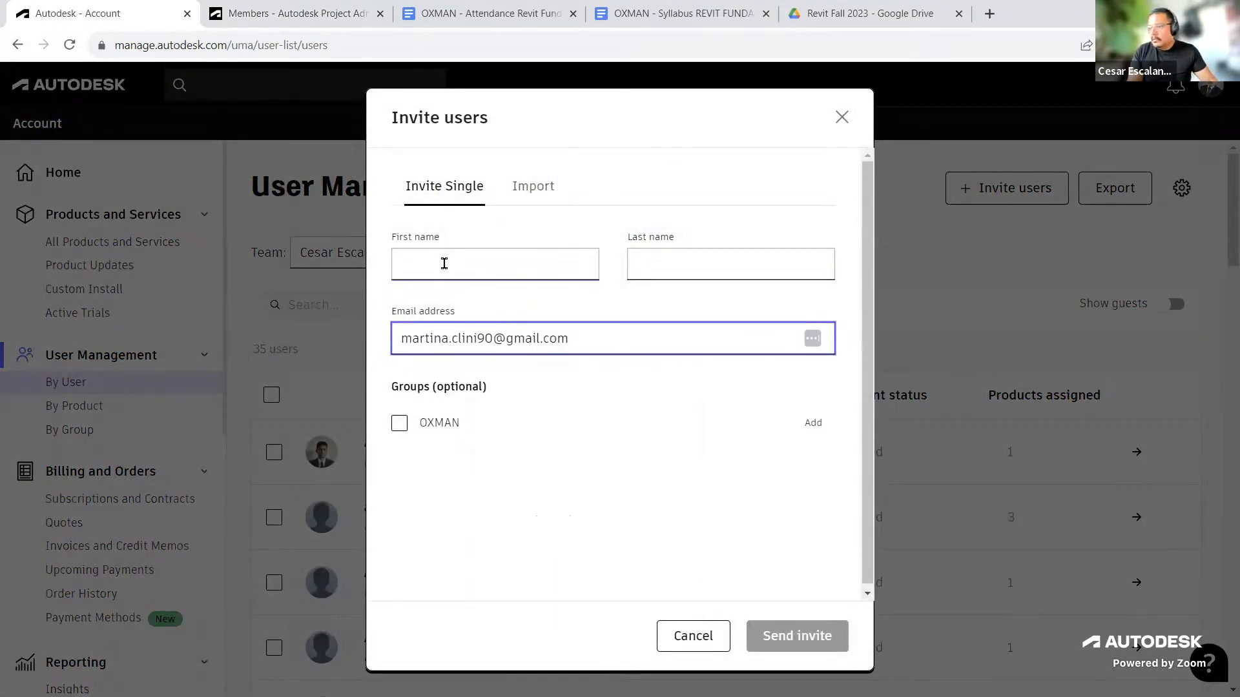
click(445, 264)
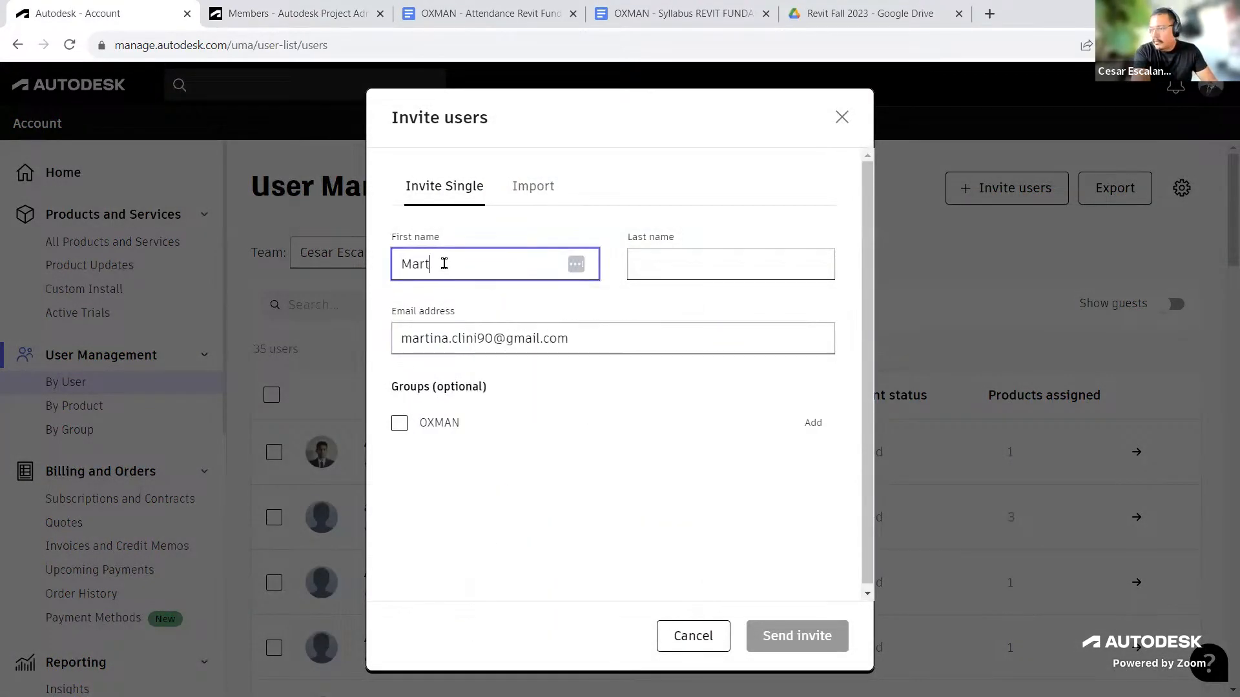
click(690, 272)
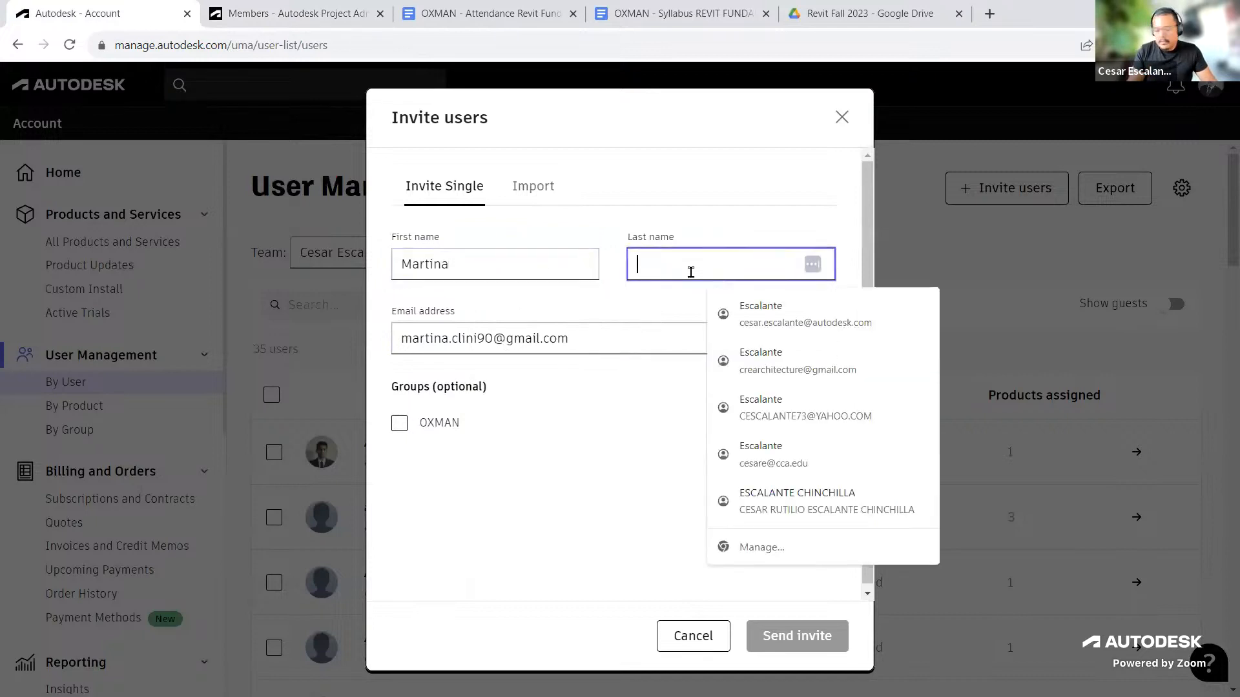
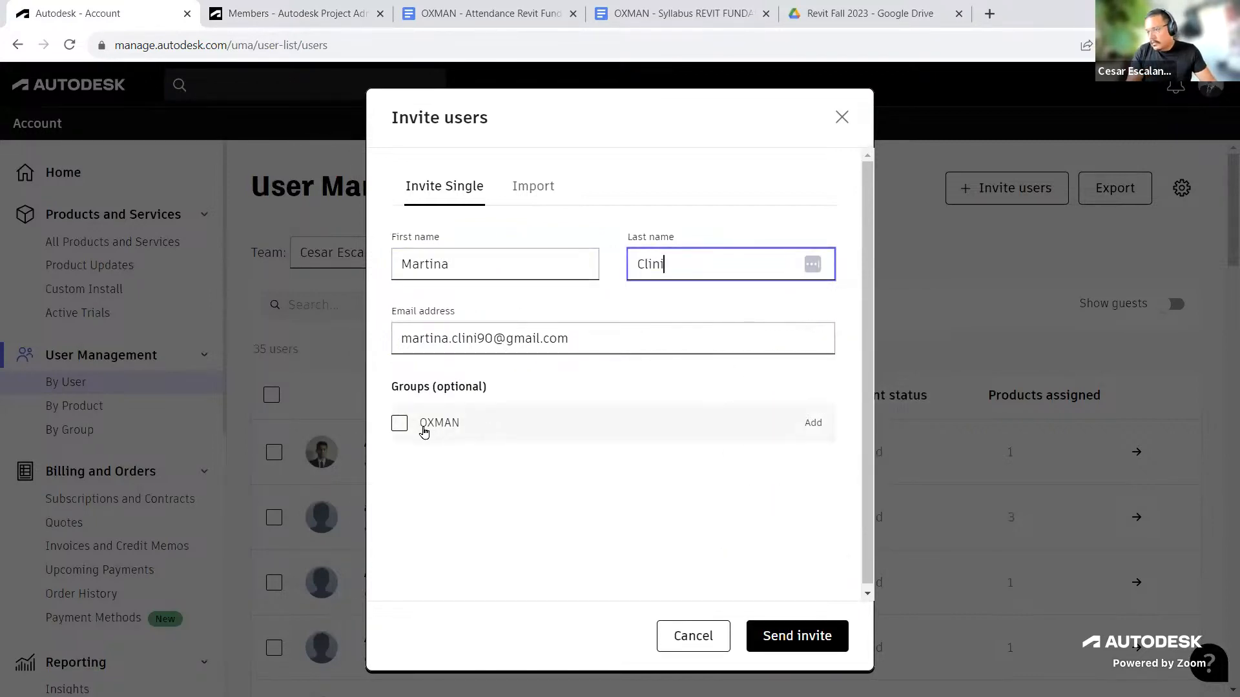
click(787, 636)
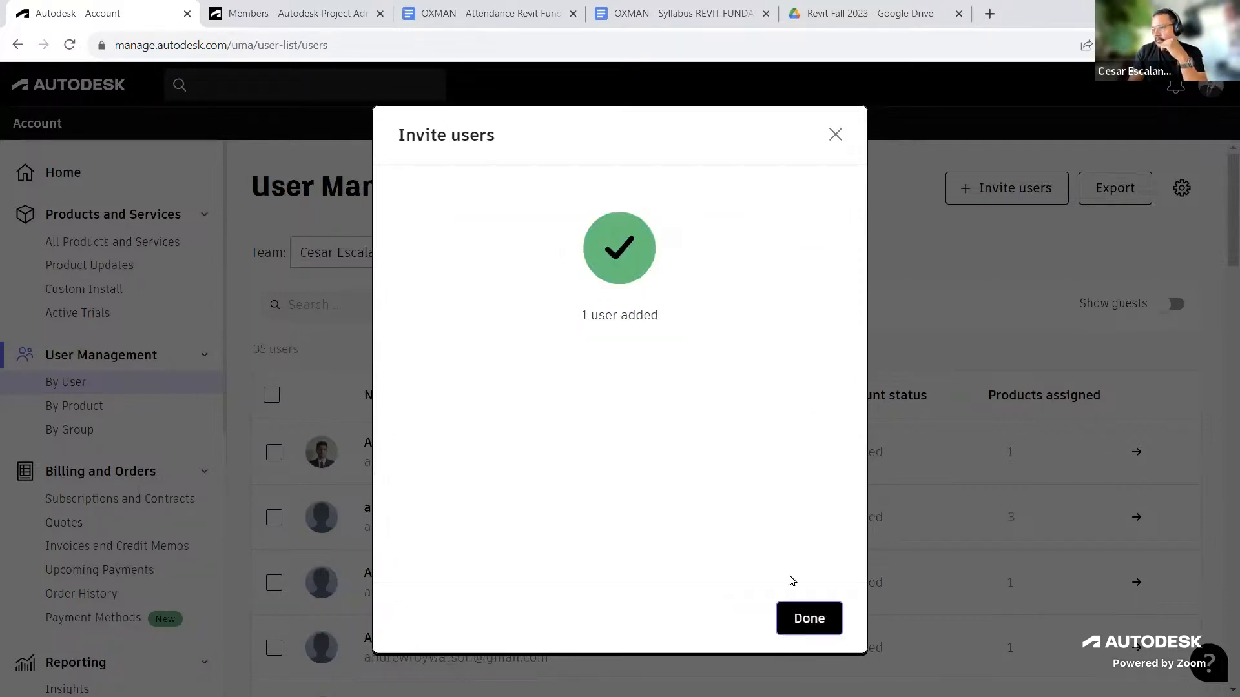
click(895, 364)
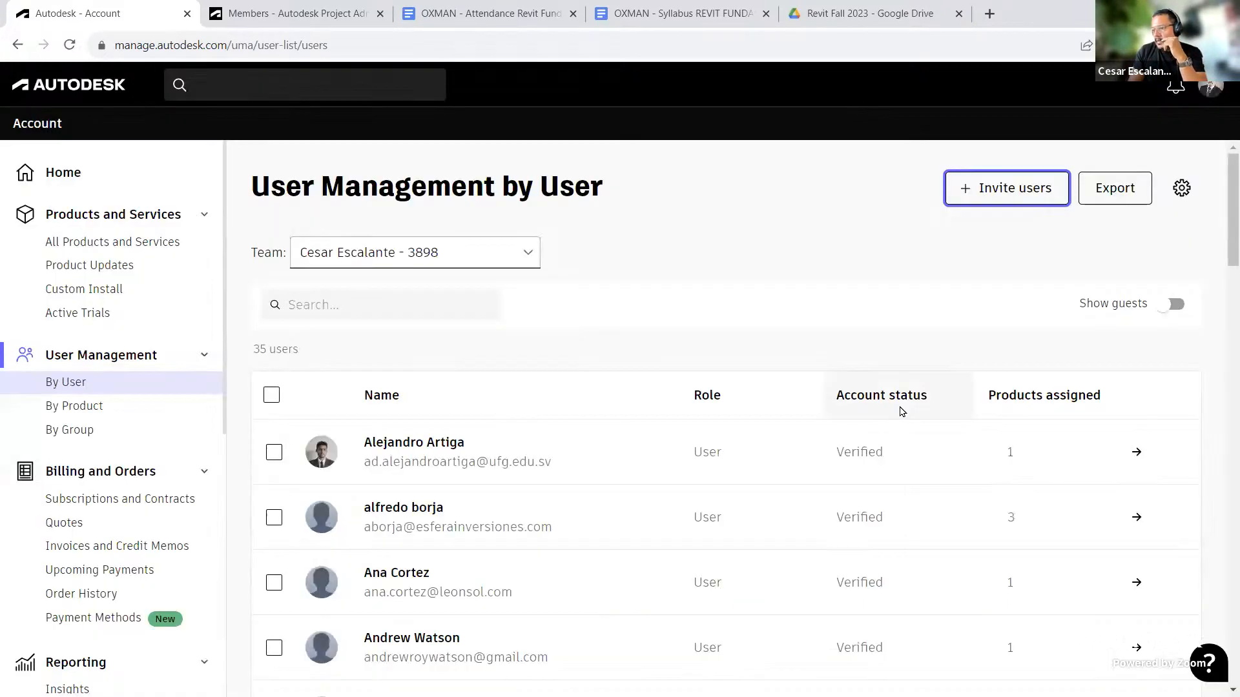
Step: Open the newly invited user's details and assign them BIM Collaborate Pro
scroll(900, 410, down, 10)
scroll(901, 423, up, 10)
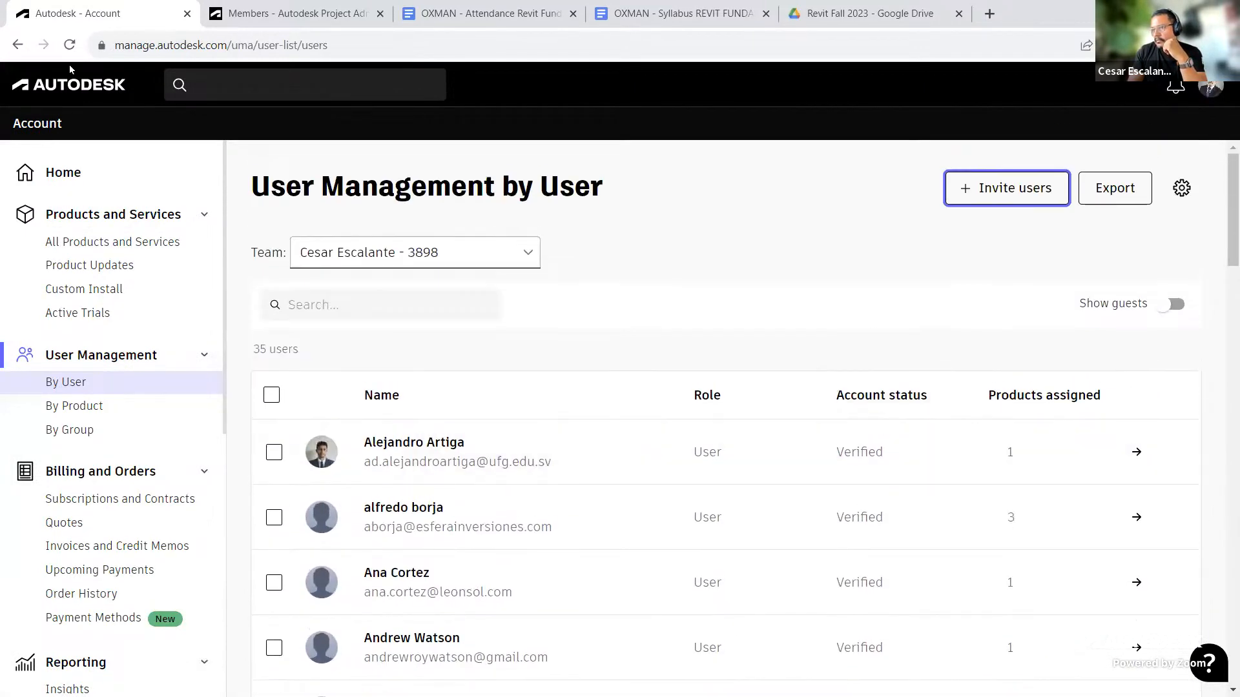
click(865, 429)
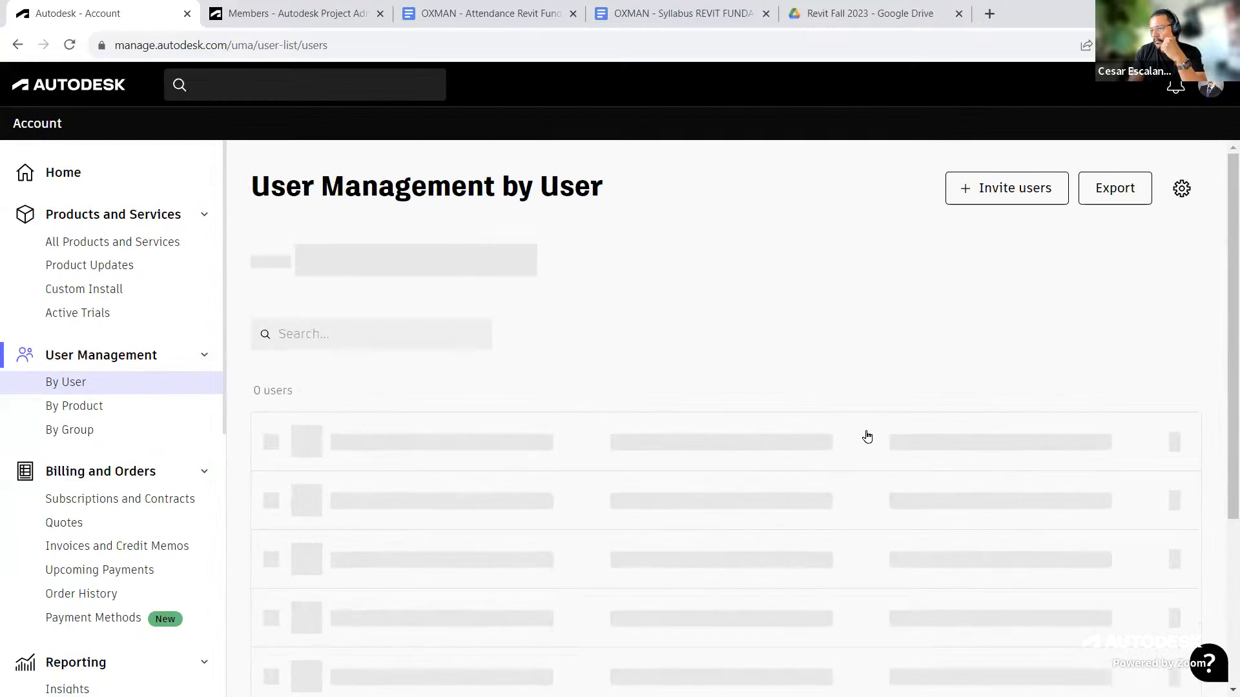
scroll(869, 436, down, 14)
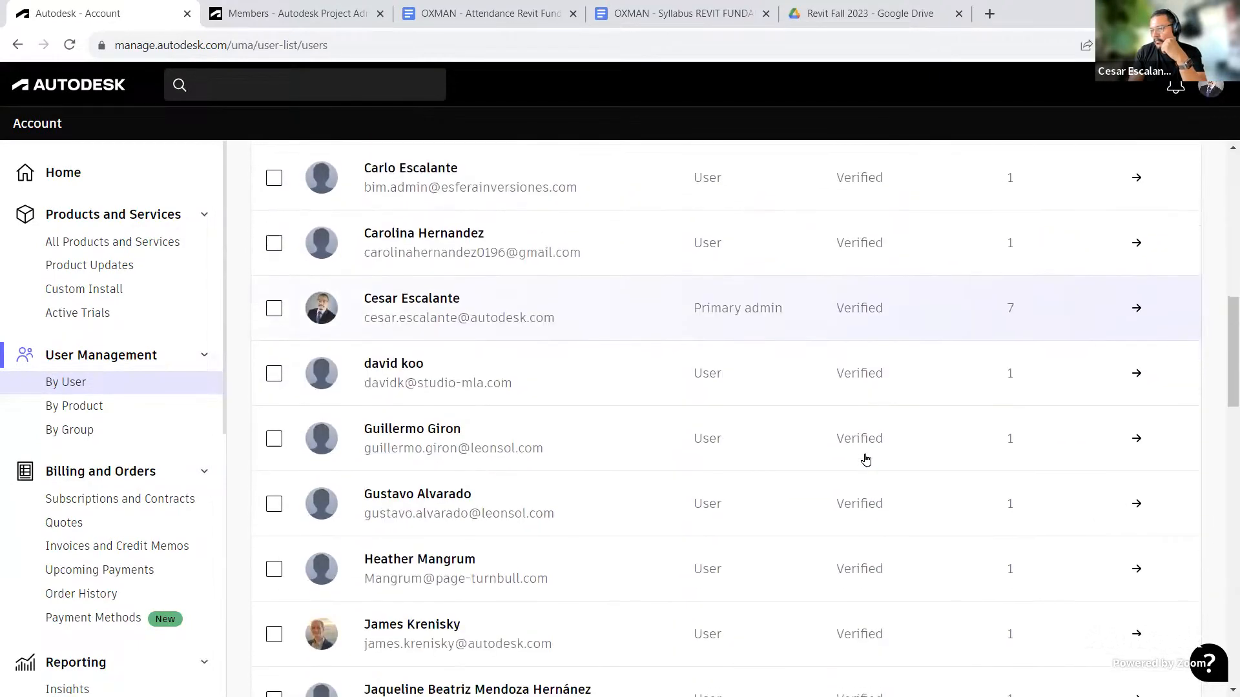
scroll(866, 461, down, 4)
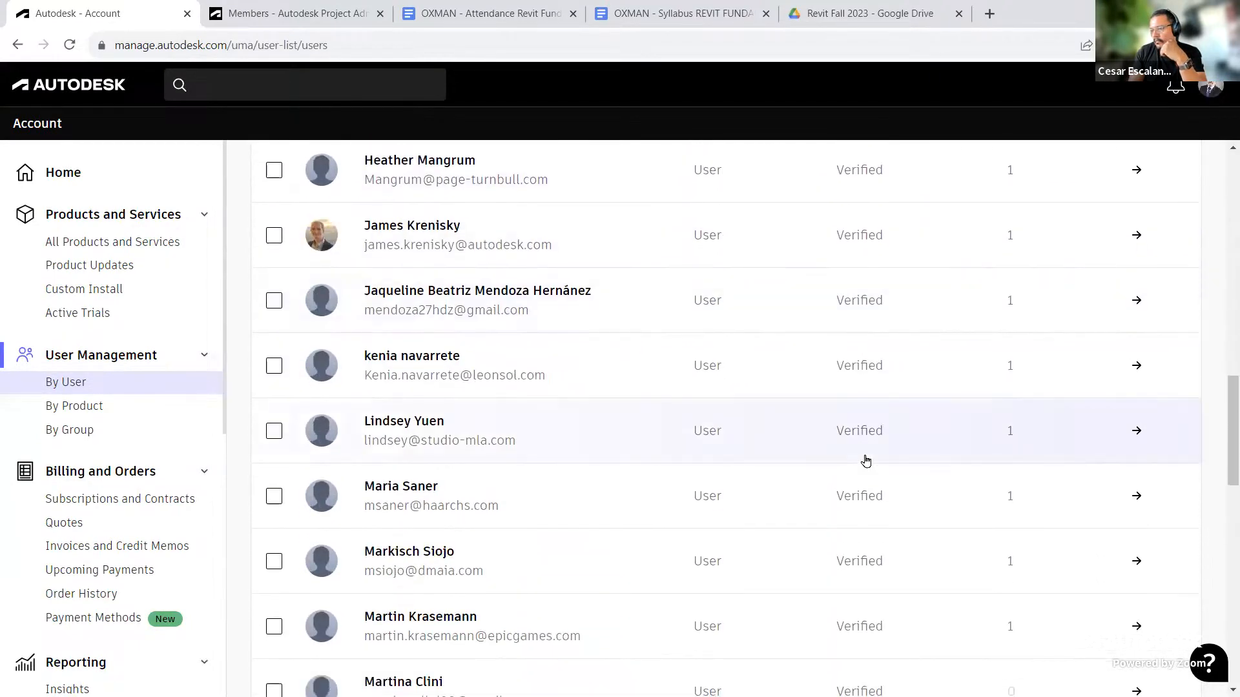
scroll(866, 461, down, 2)
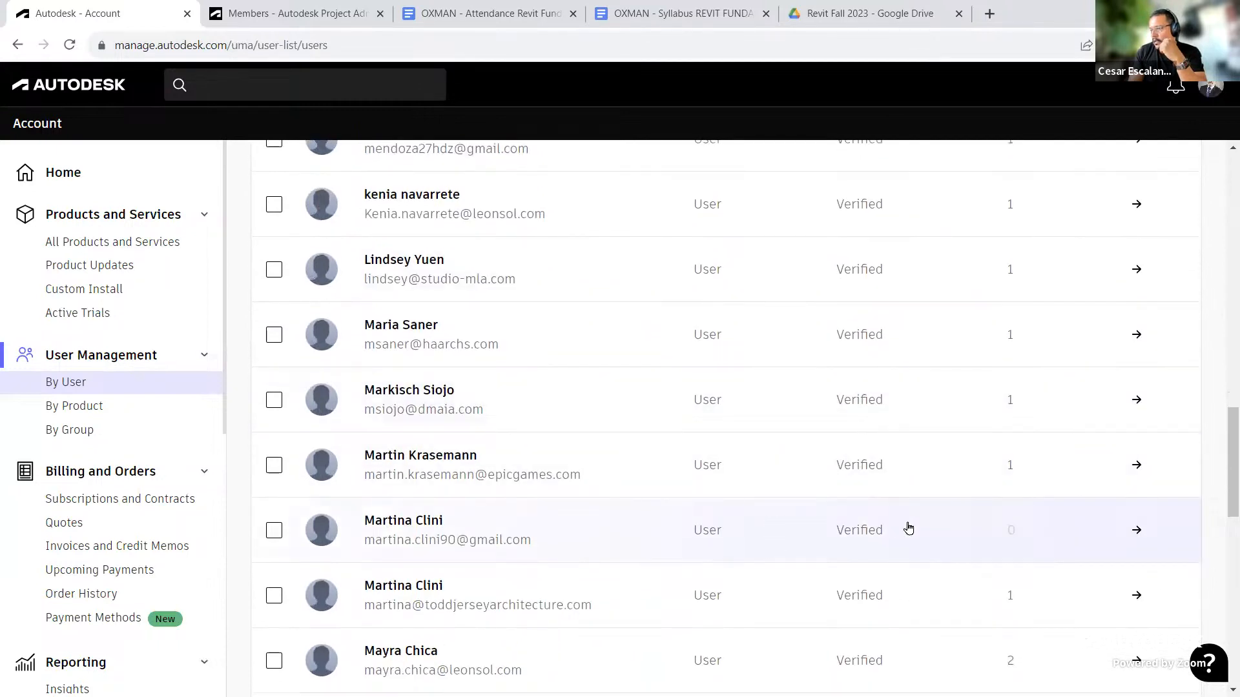
click(1135, 531)
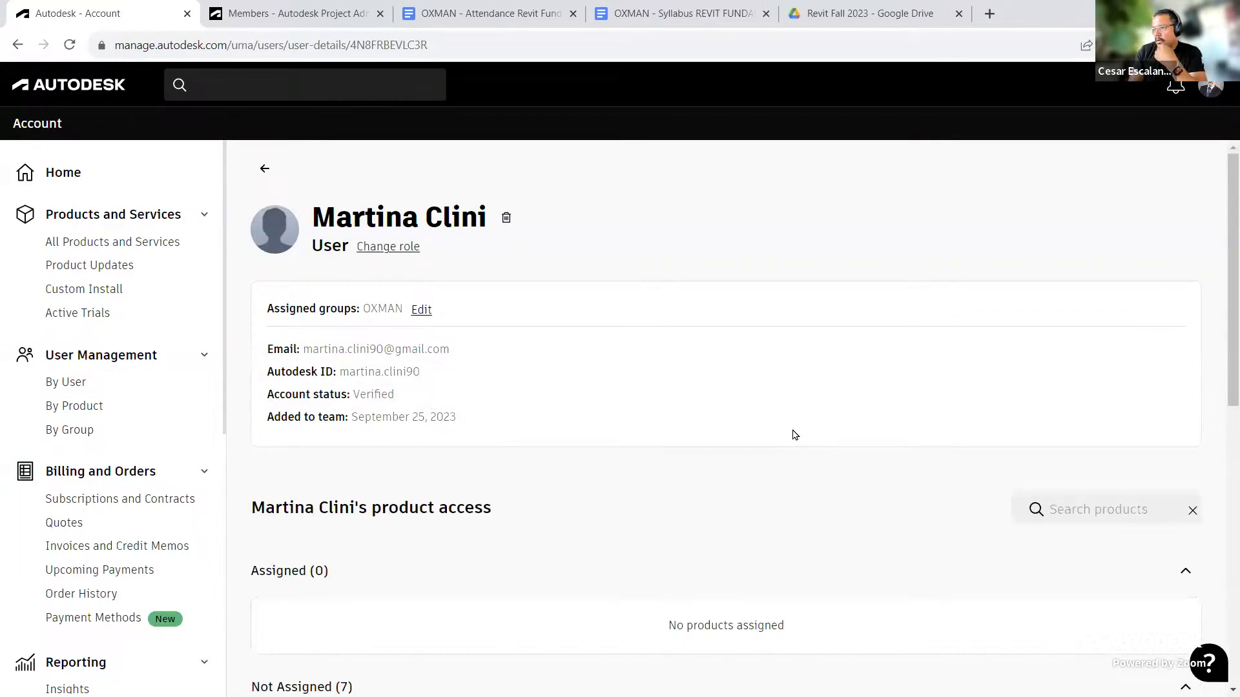
scroll(798, 433, down, 9)
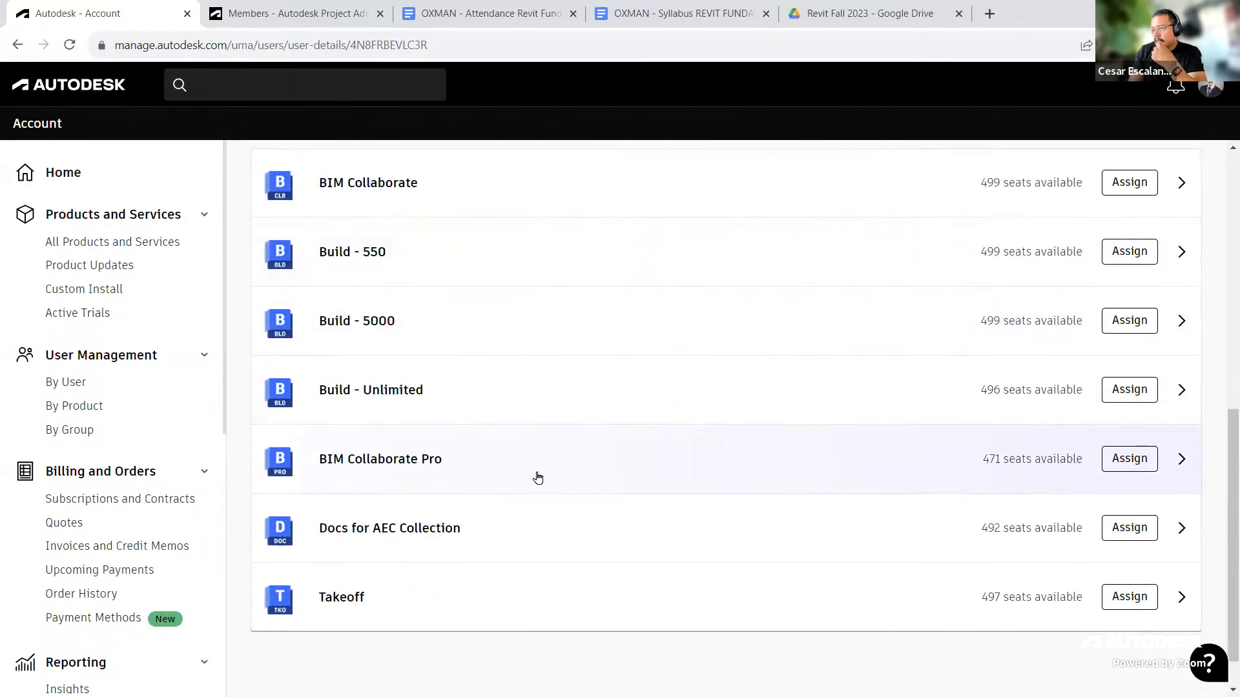
click(1137, 463)
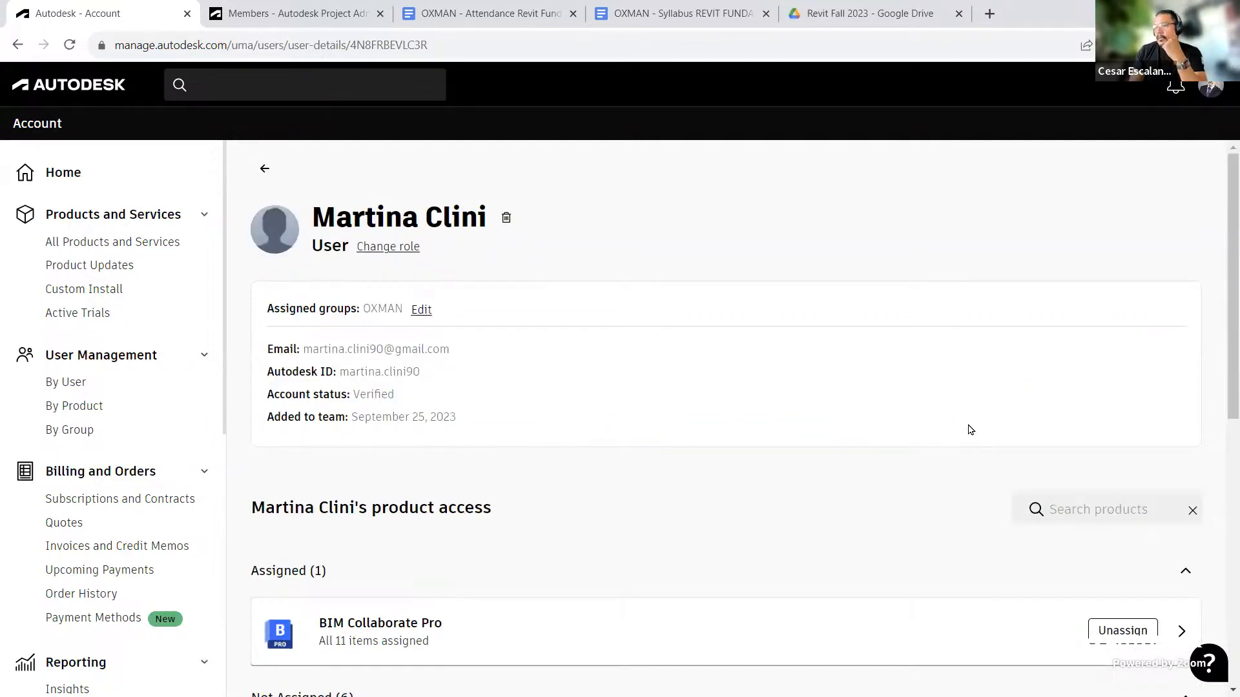
Step: Scroll through the user's details and product access to review assigned and unassigned products
scroll(969, 432, down, 5)
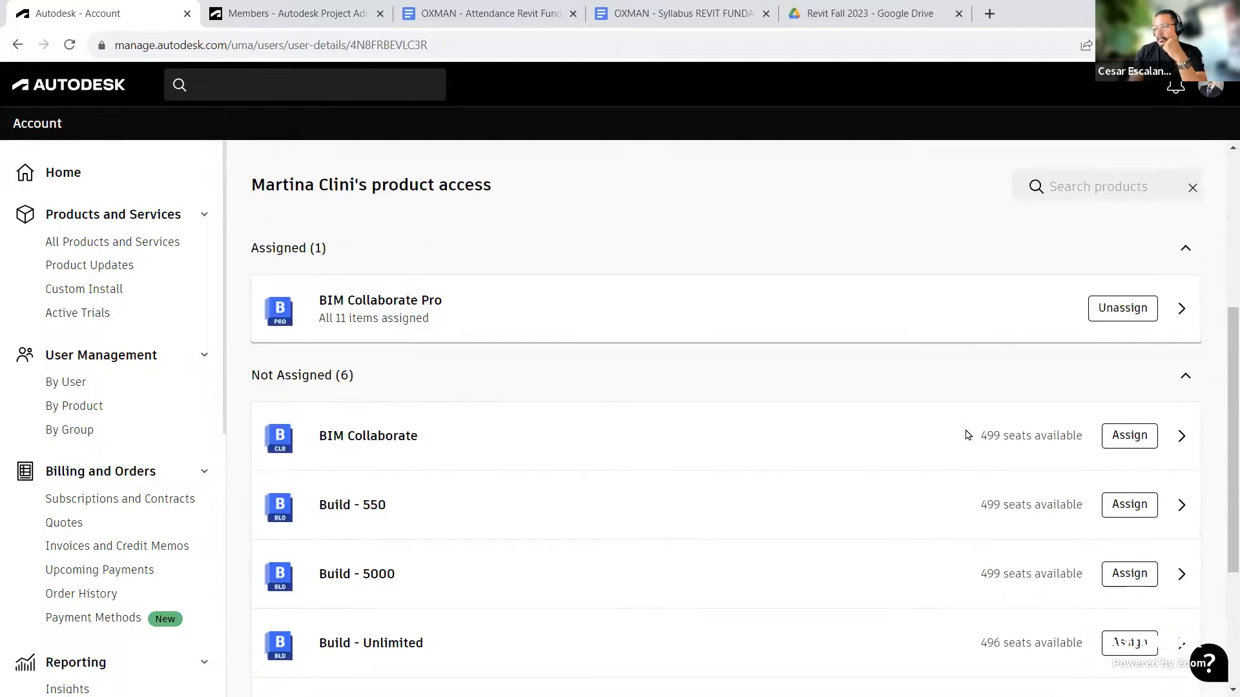
scroll(968, 435, up, 5)
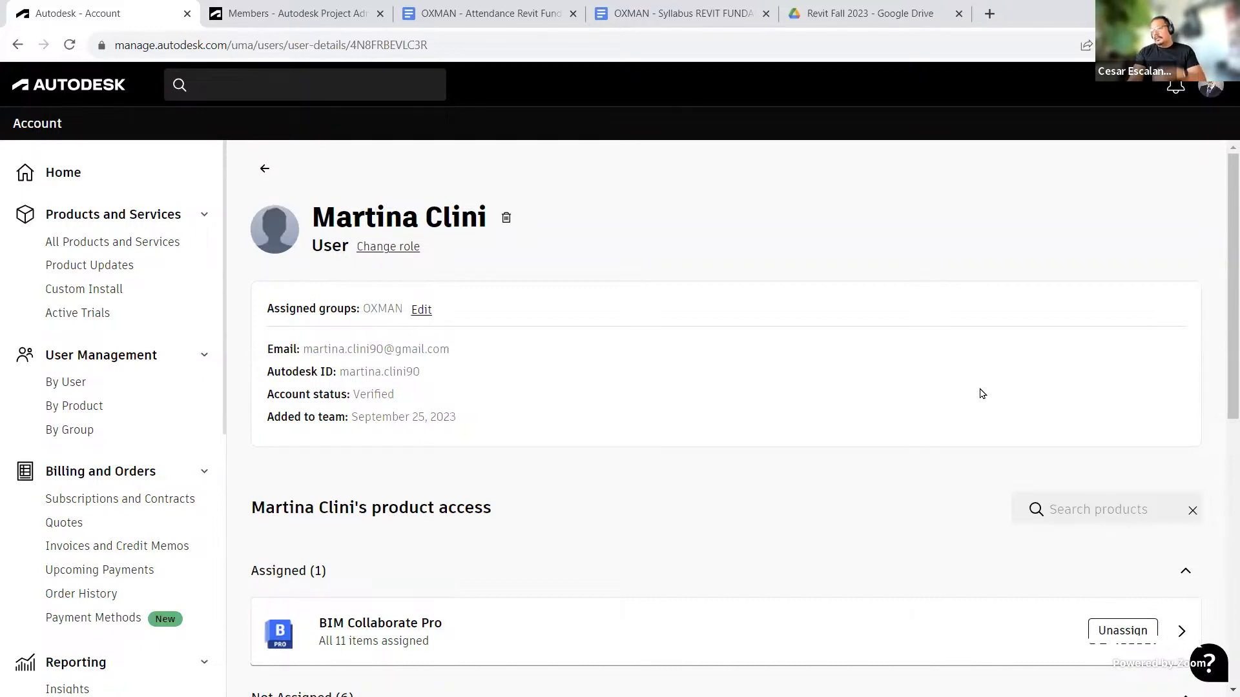
scroll(975, 376, down, 5)
scroll(972, 377, up, 3)
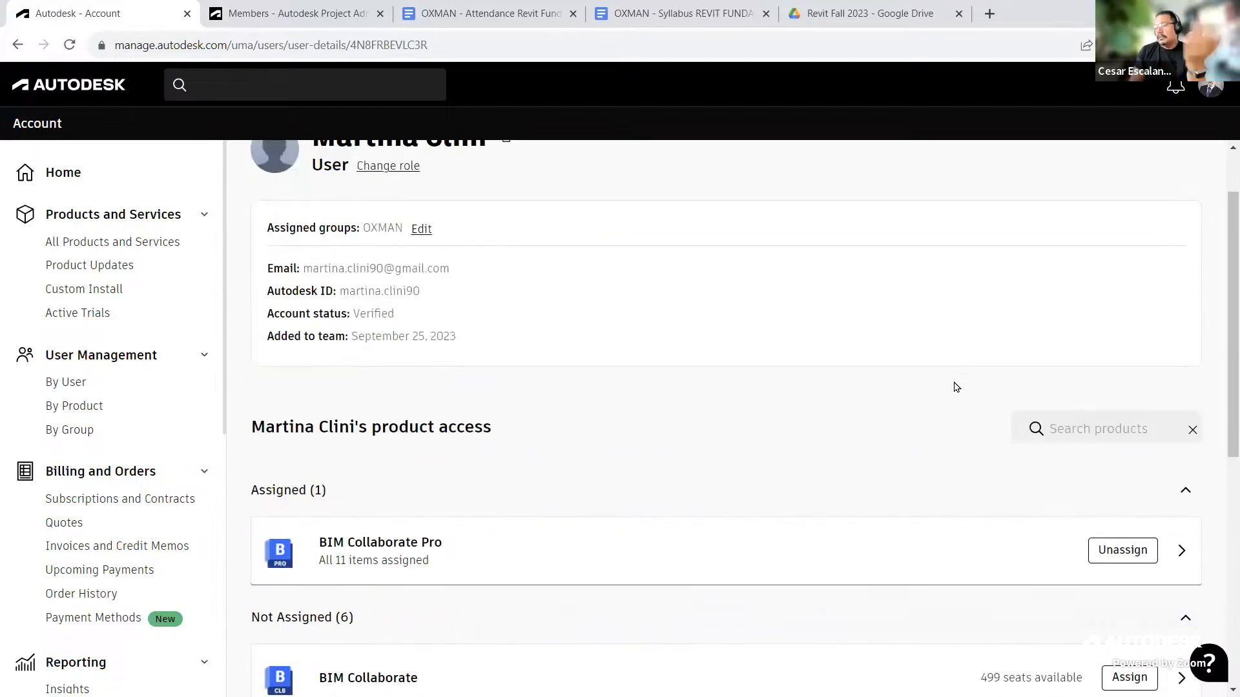
scroll(941, 409, up, 1)
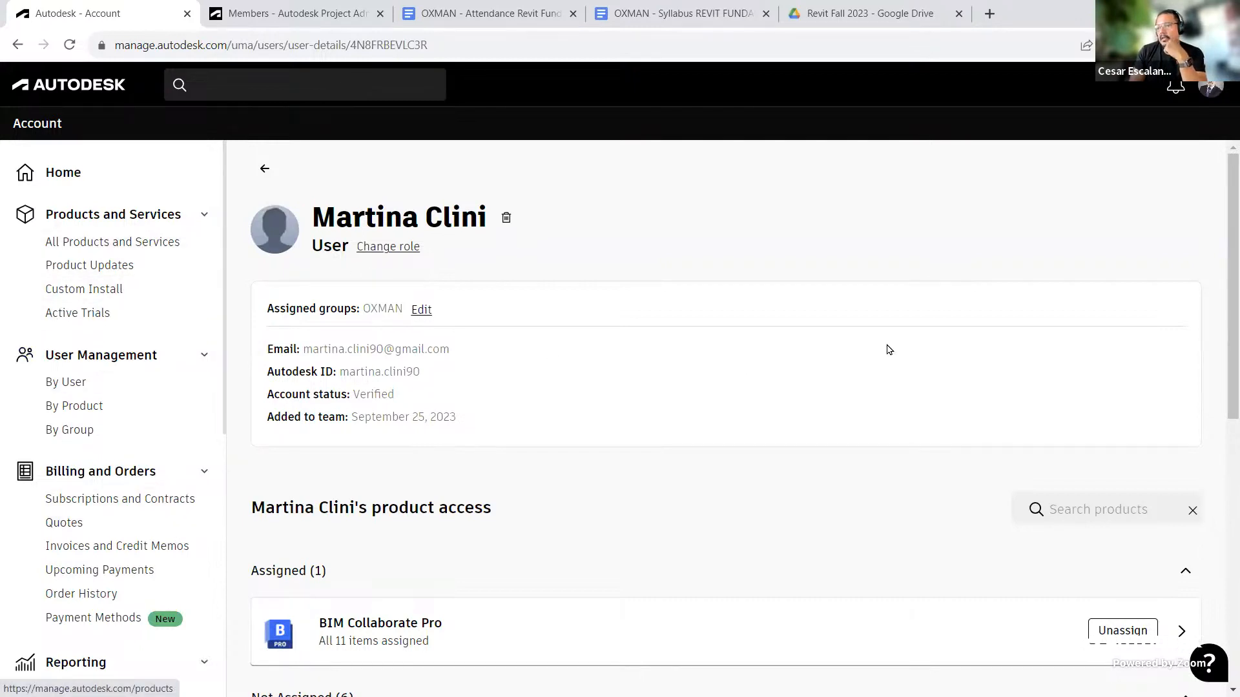
scroll(987, 361, down, 4)
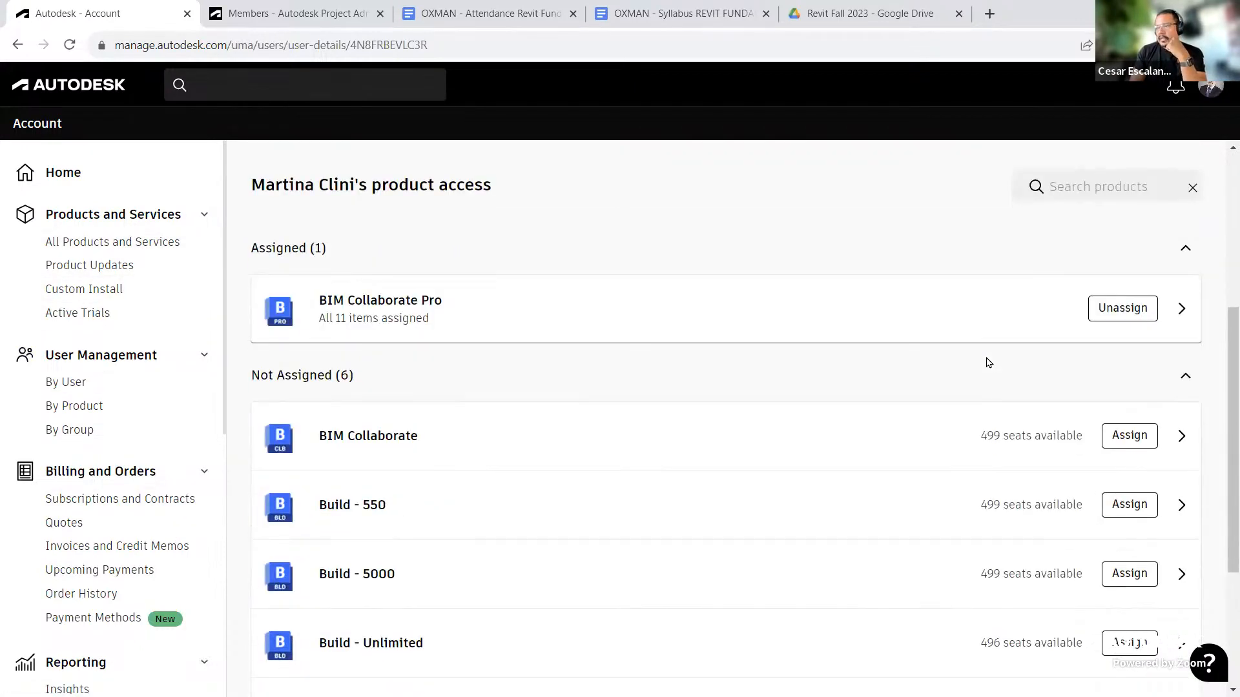
scroll(986, 361, up, 4)
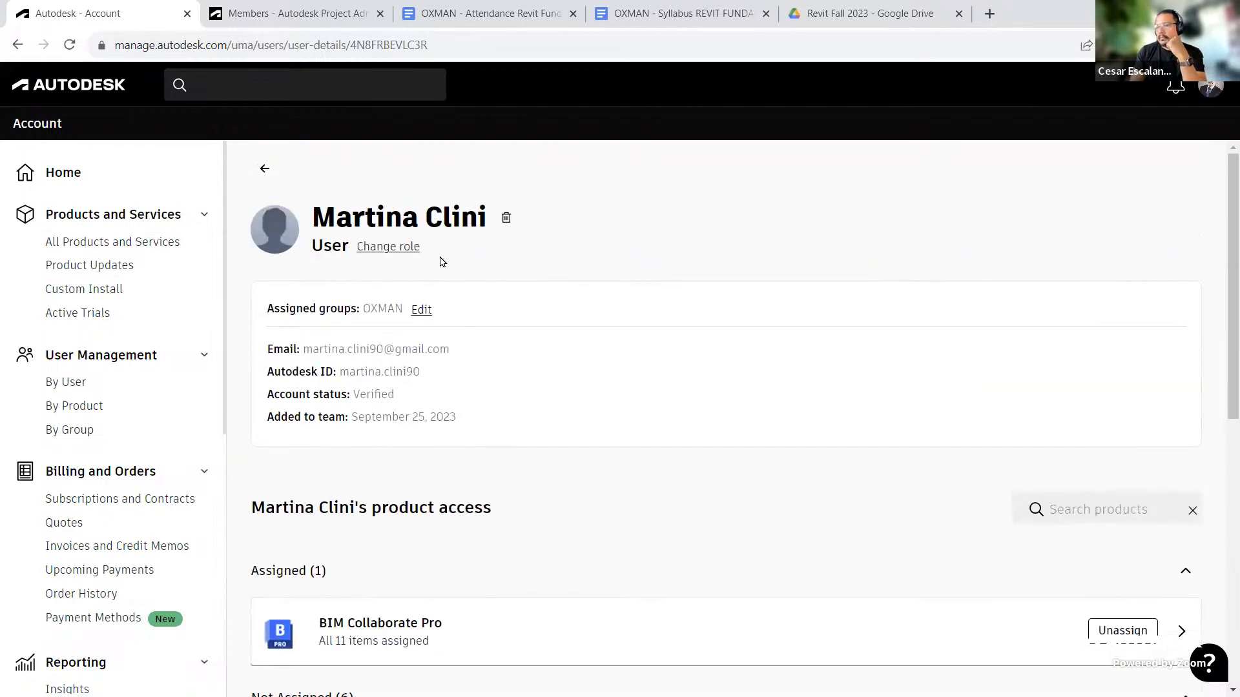
Step: In the project Members page, add the pasted user e-mail as Project administrator with Design Collaboration and Model Coordination access
click(282, 10)
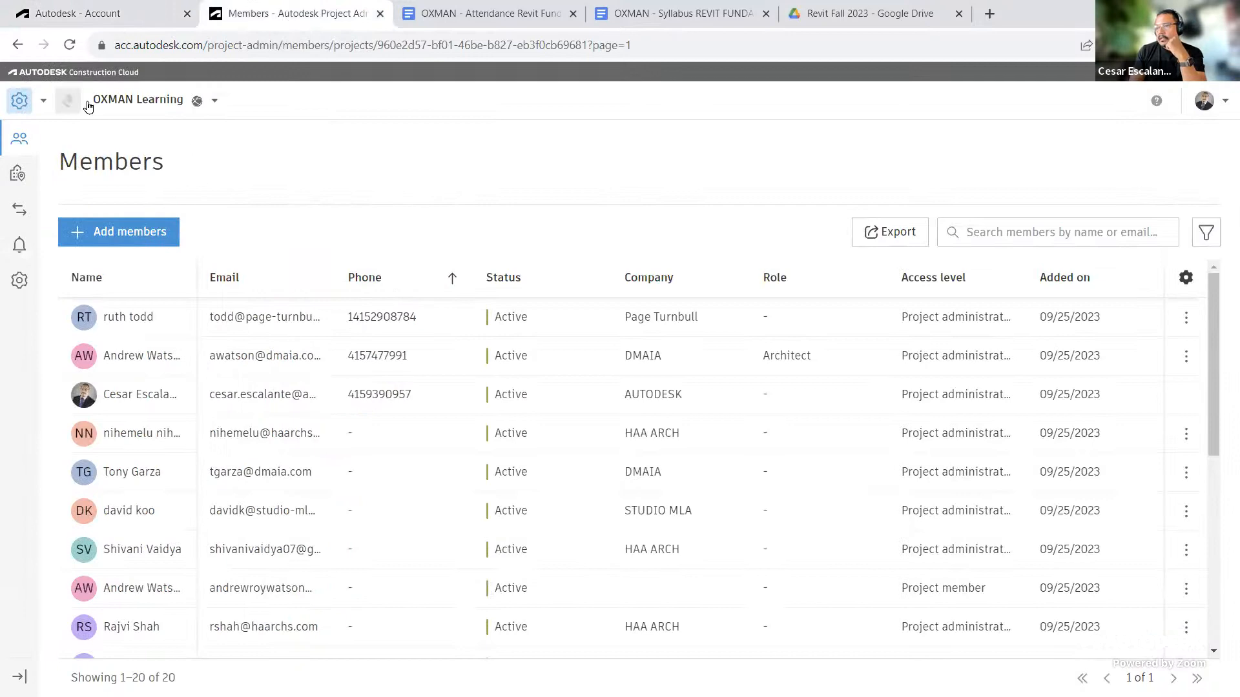
click(126, 230)
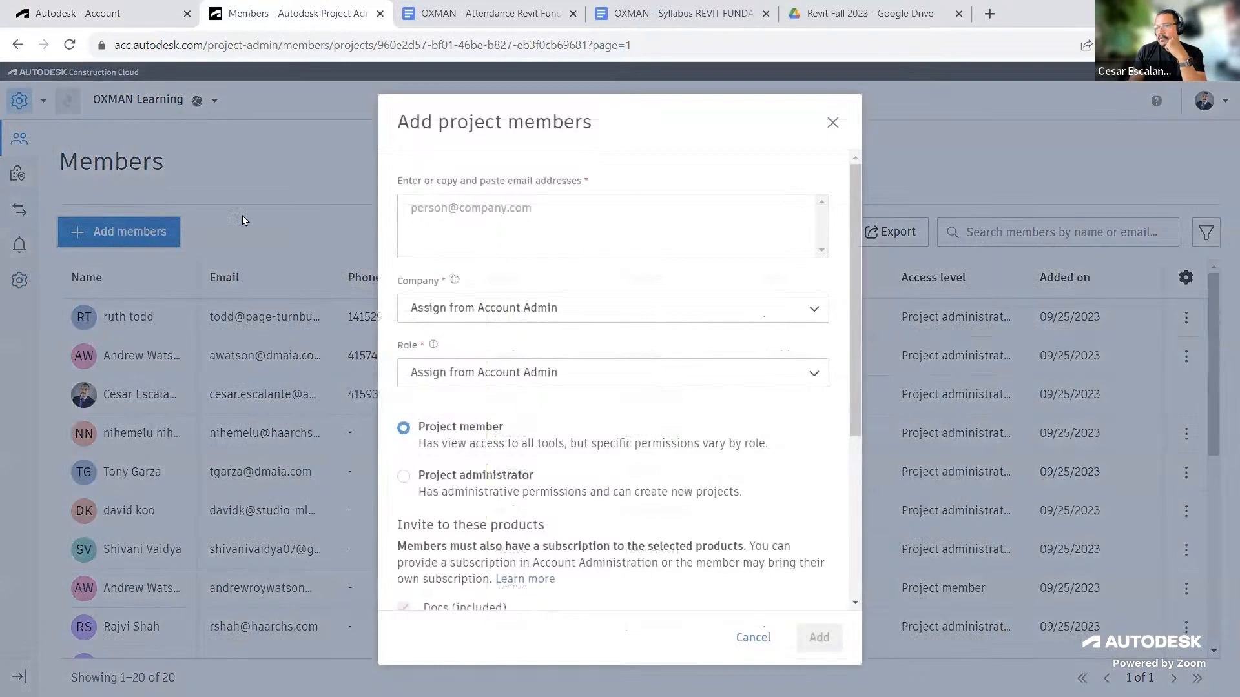
click(494, 207)
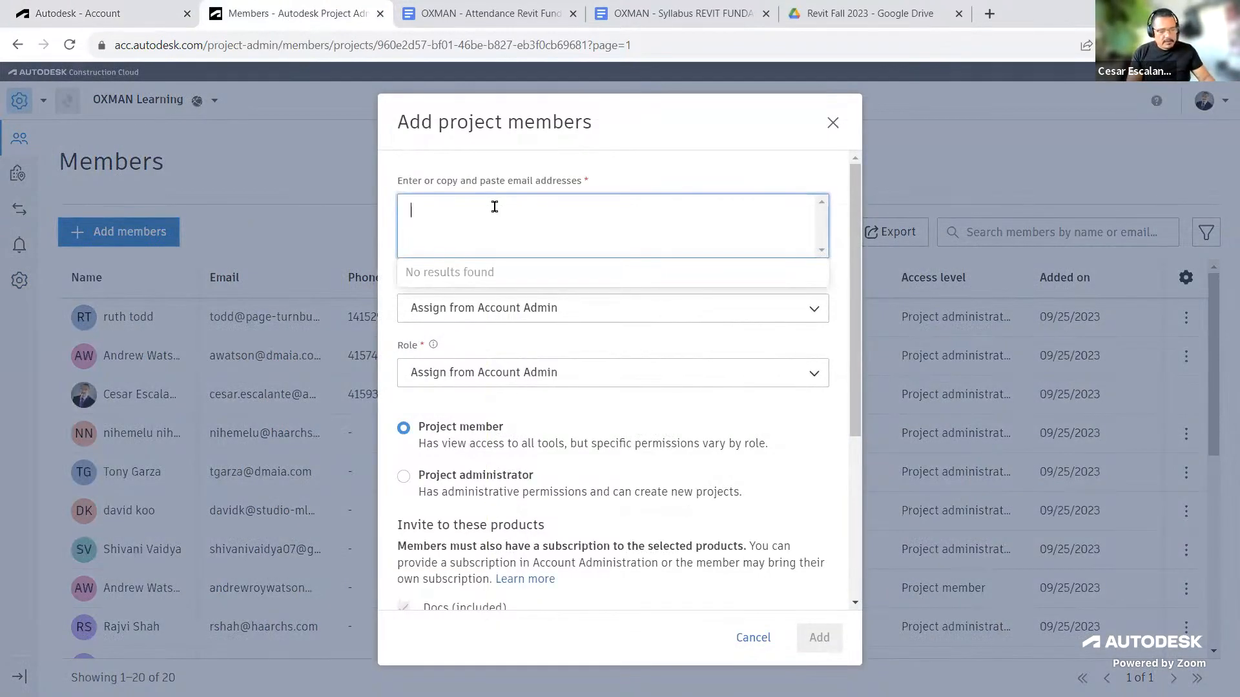
key(ctrl+v)
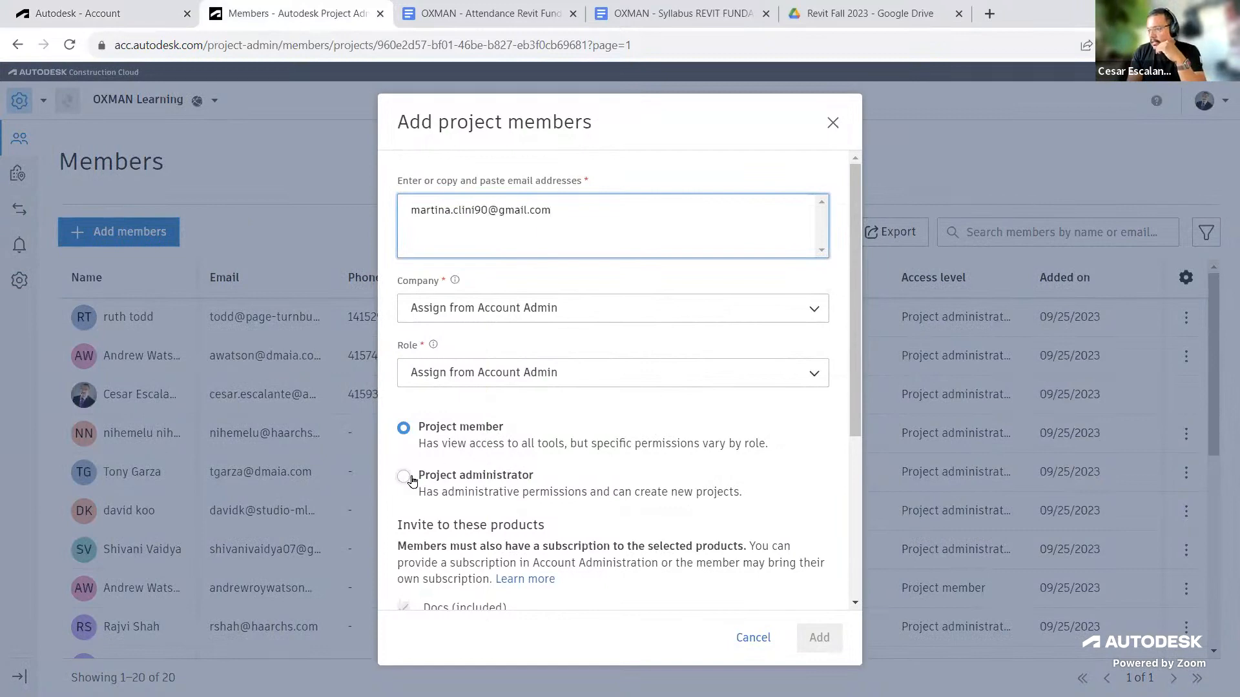
click(412, 479)
scroll(413, 483, down, 3)
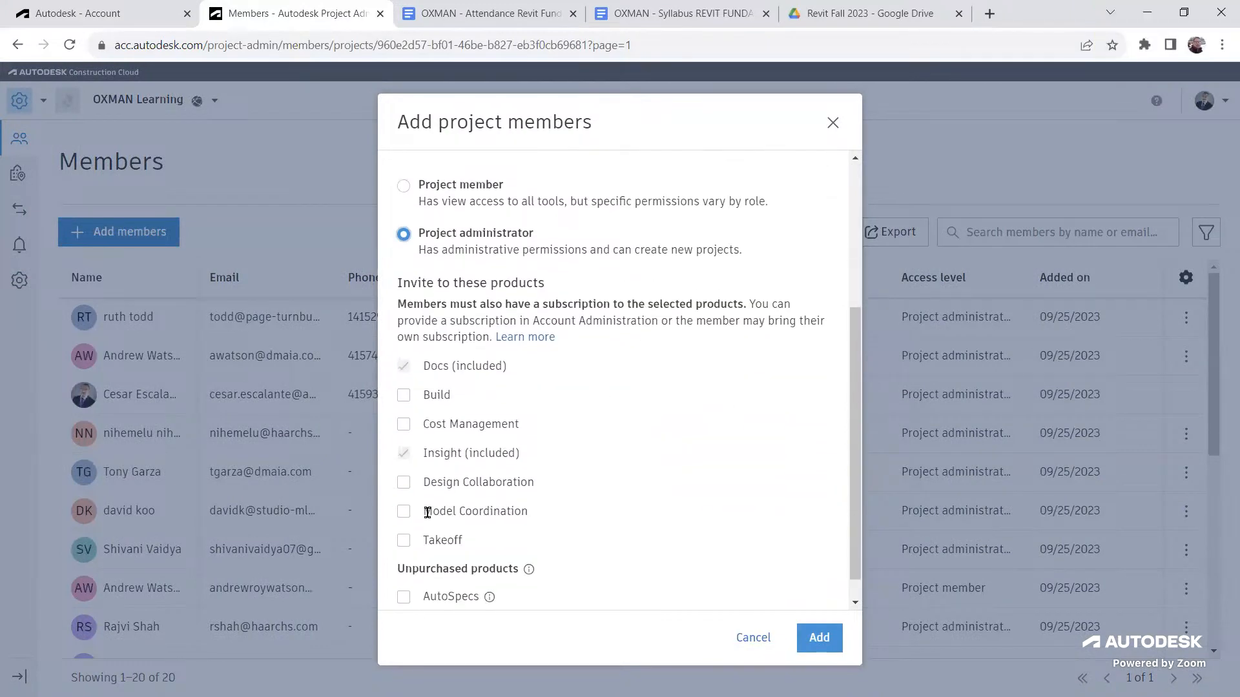
click(403, 482)
click(403, 512)
click(821, 638)
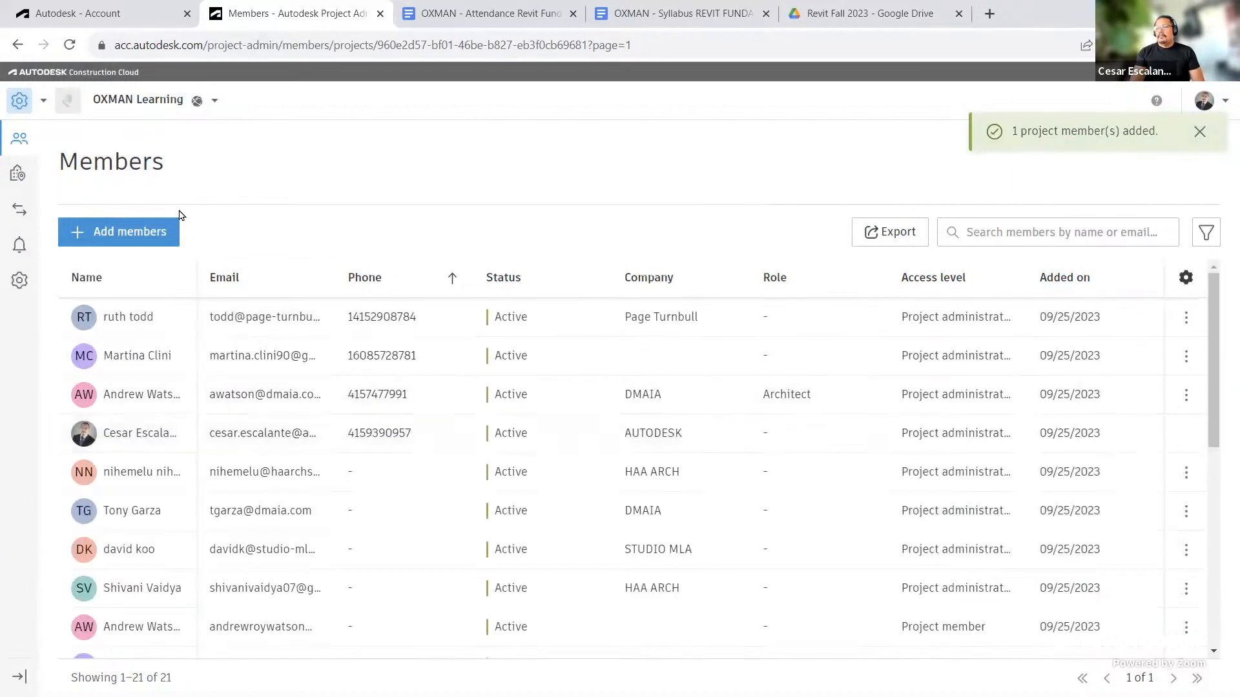
Step: Switch the project to Docs and open the Model folder under Project Files
click(43, 102)
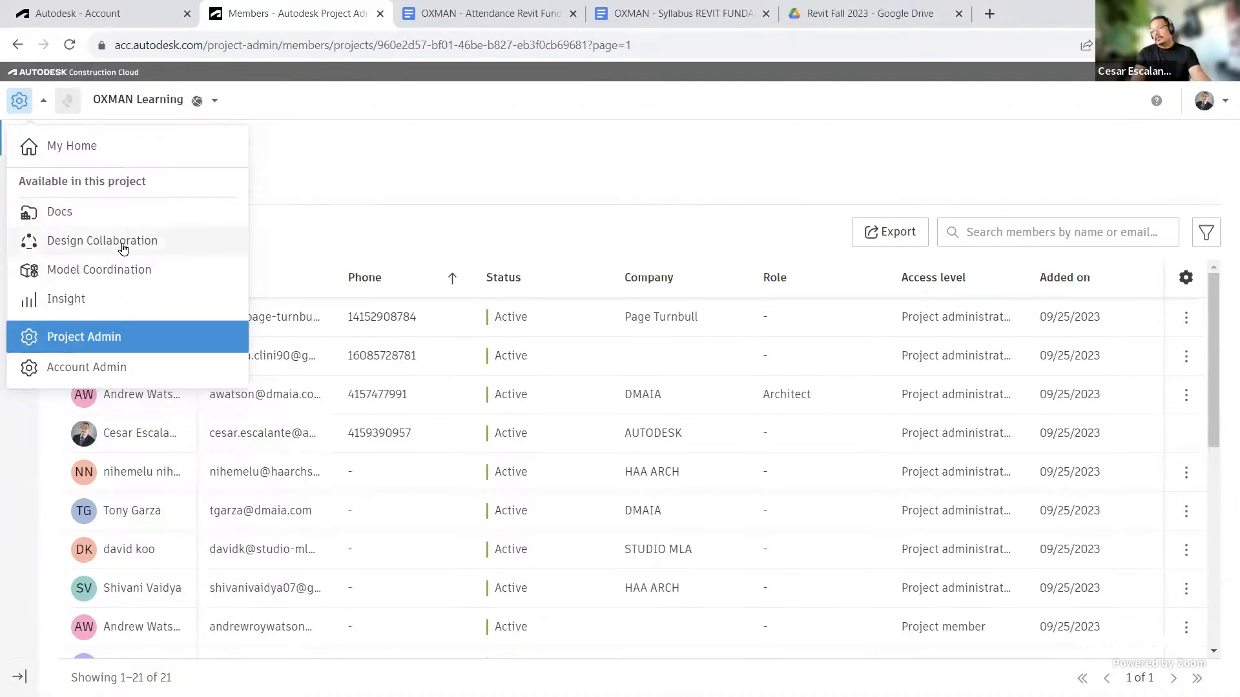
click(69, 216)
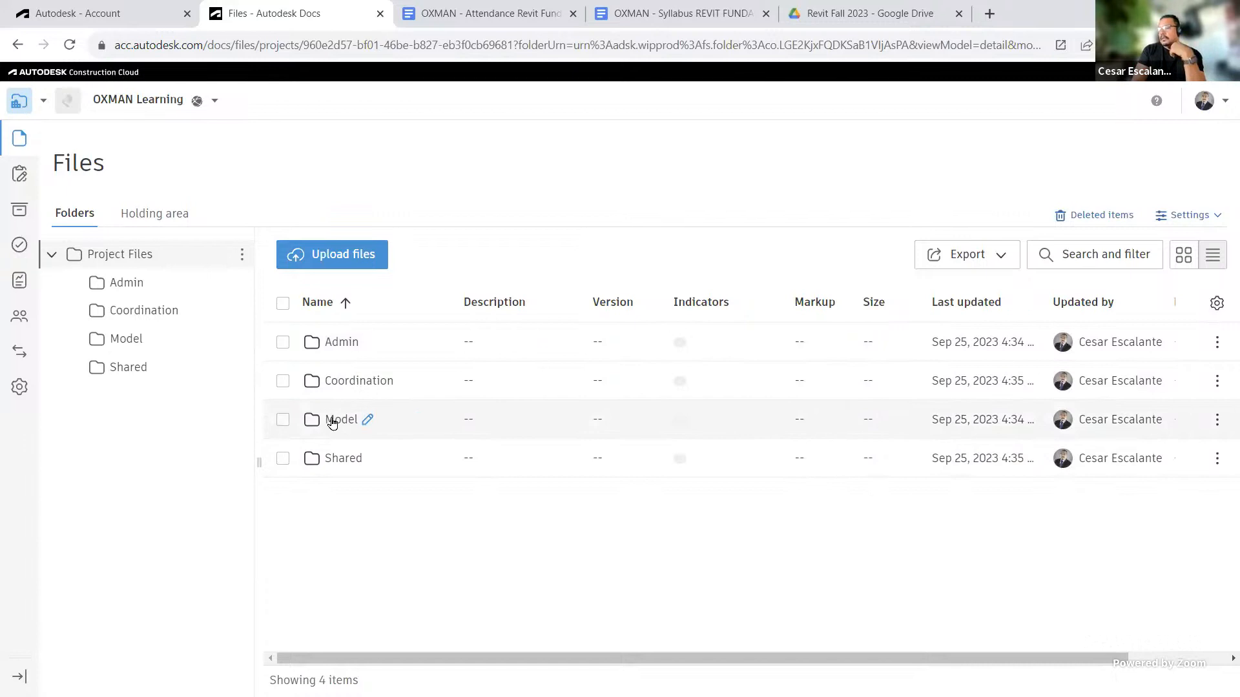
click(332, 420)
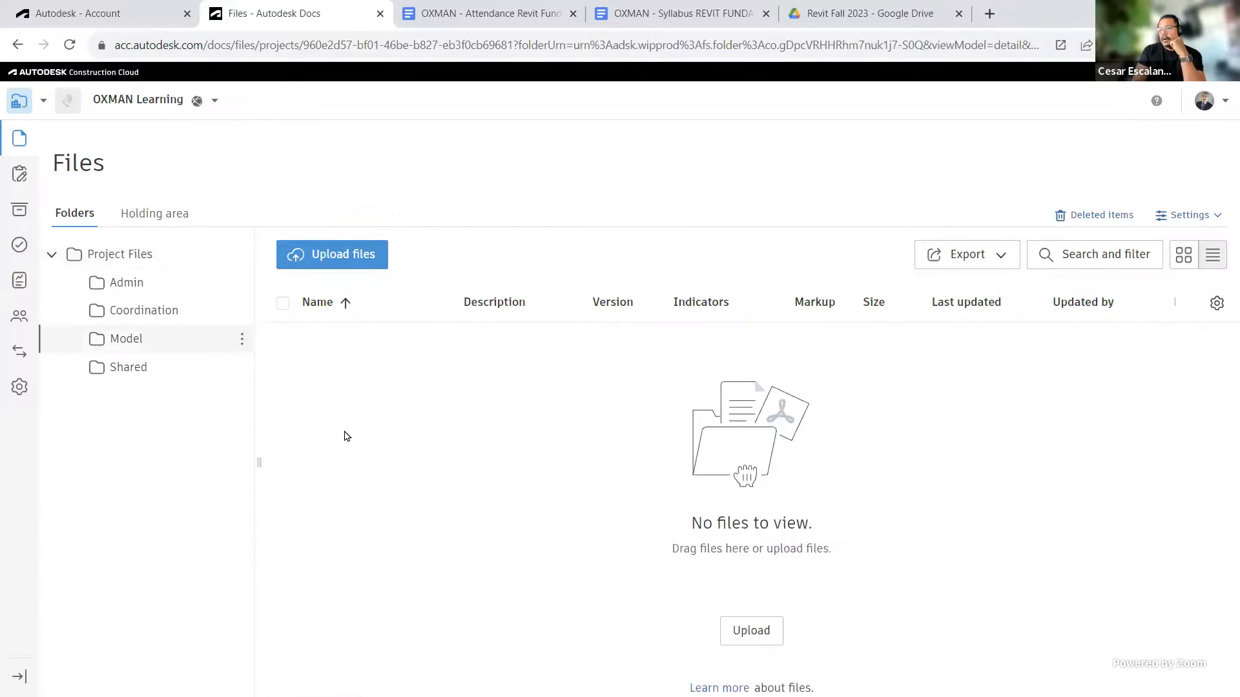
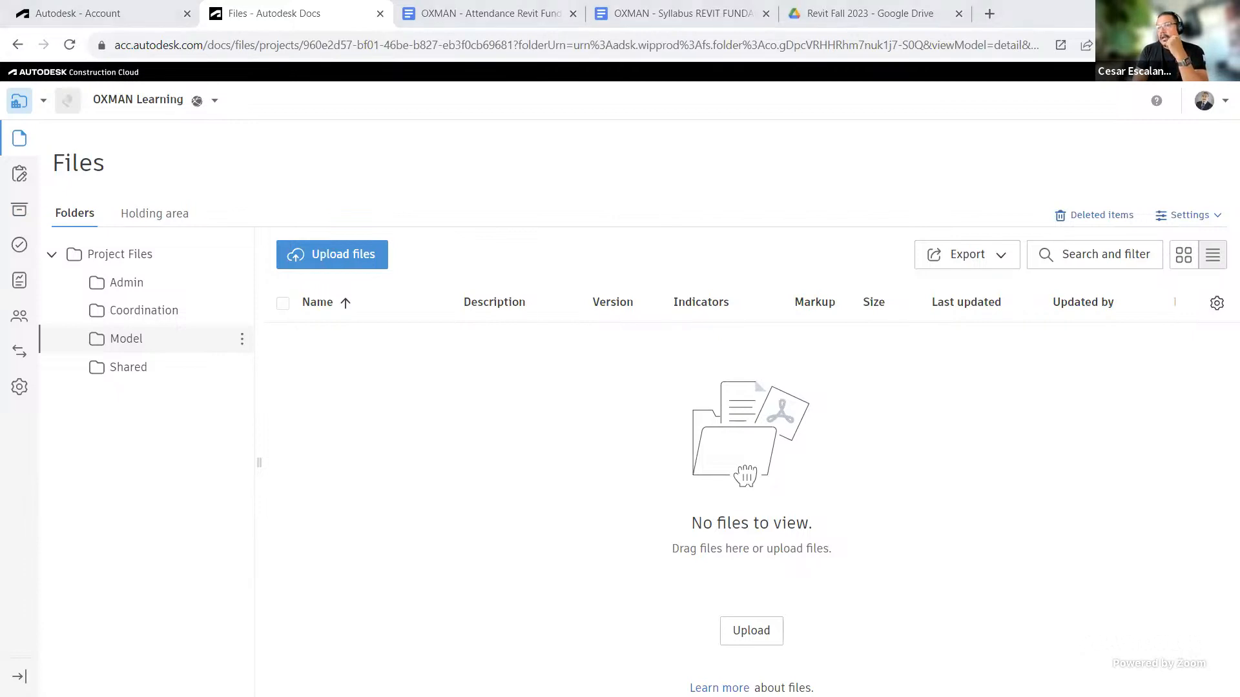
key(alt+Tab)
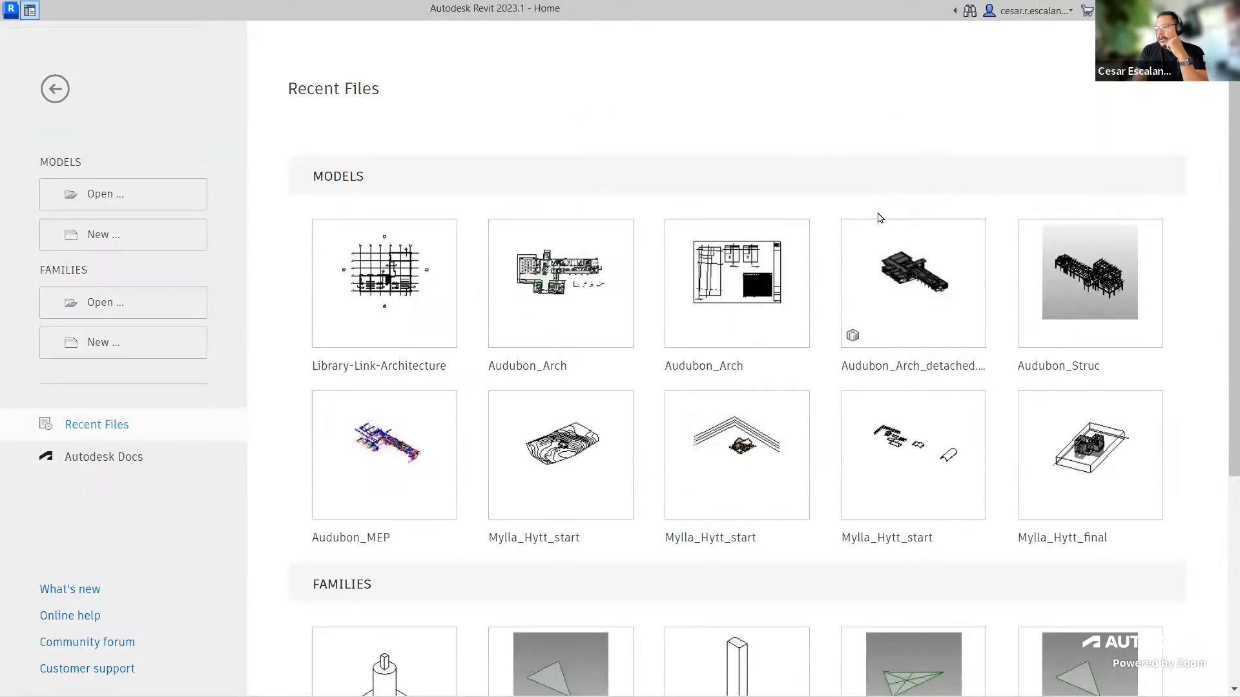
mouse_move(953, 317)
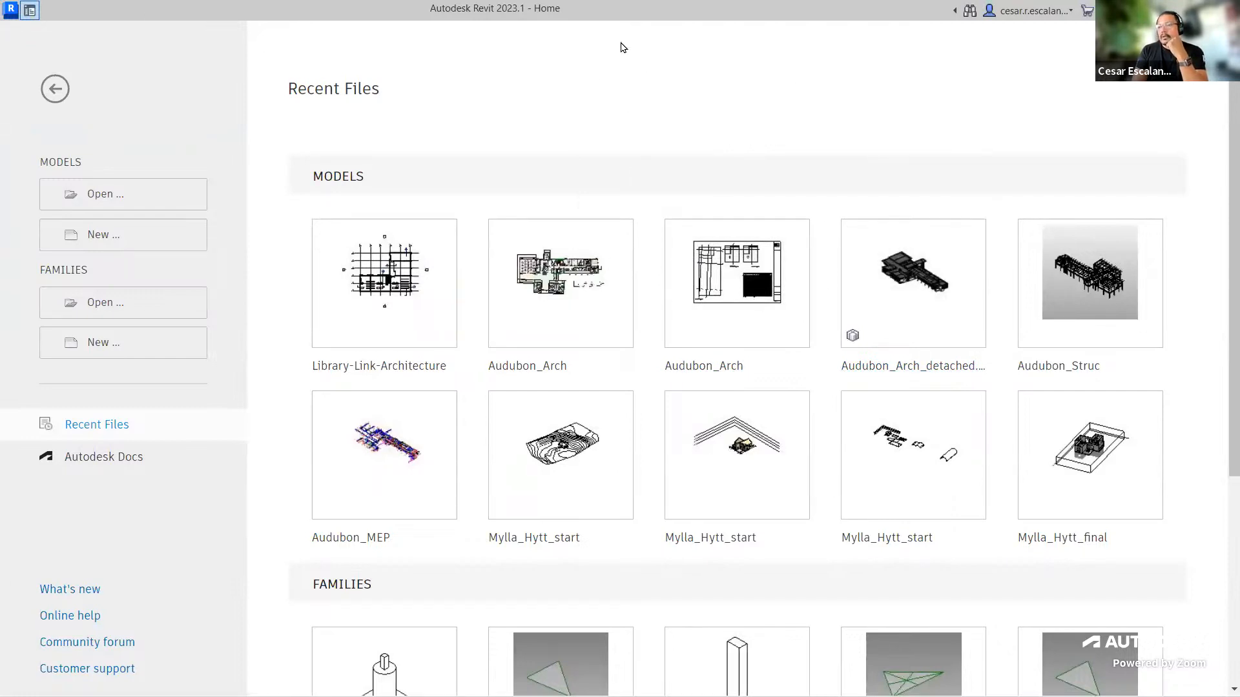
key(alt+Tab)
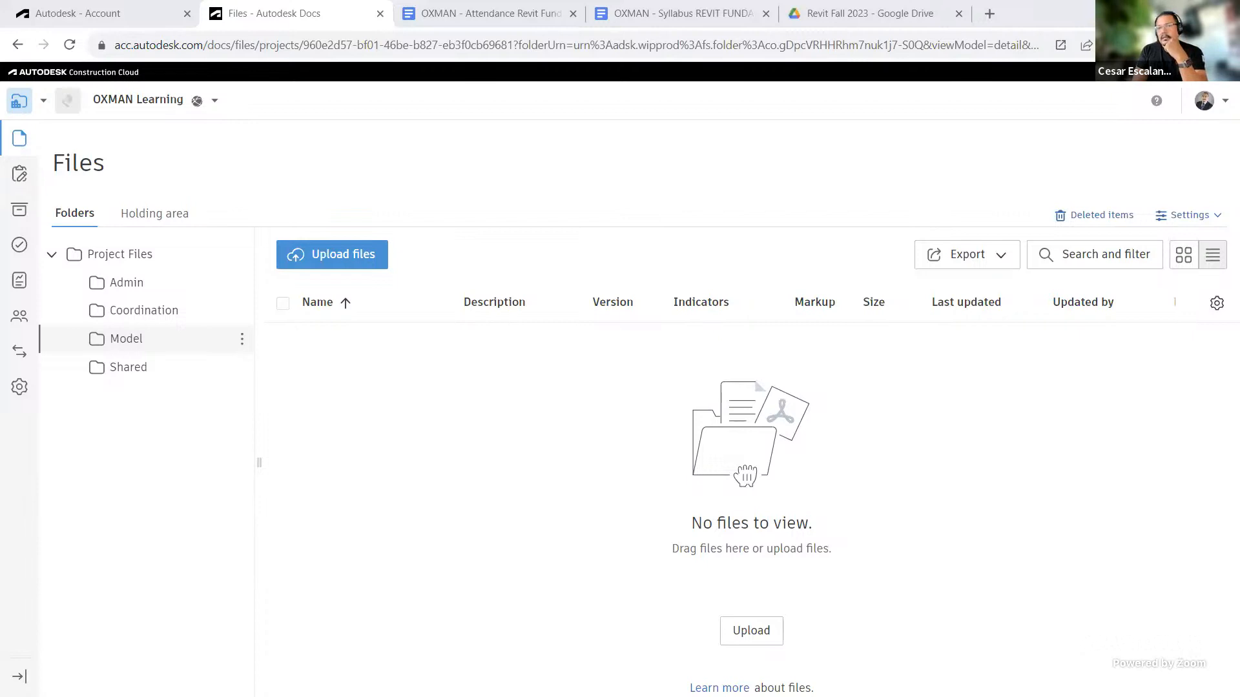
Step: Upload Library-Link-MEP.rvt from the local Library folder into the project's Model folder
key(alt+Tab)
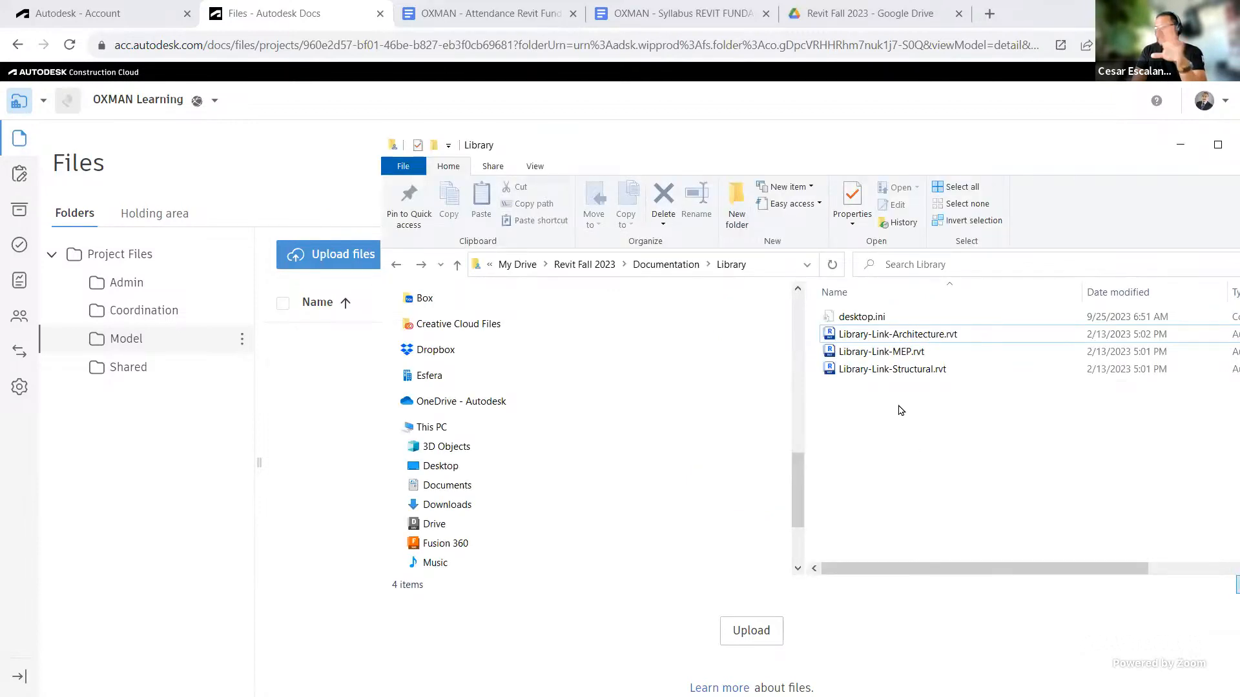
click(920, 341)
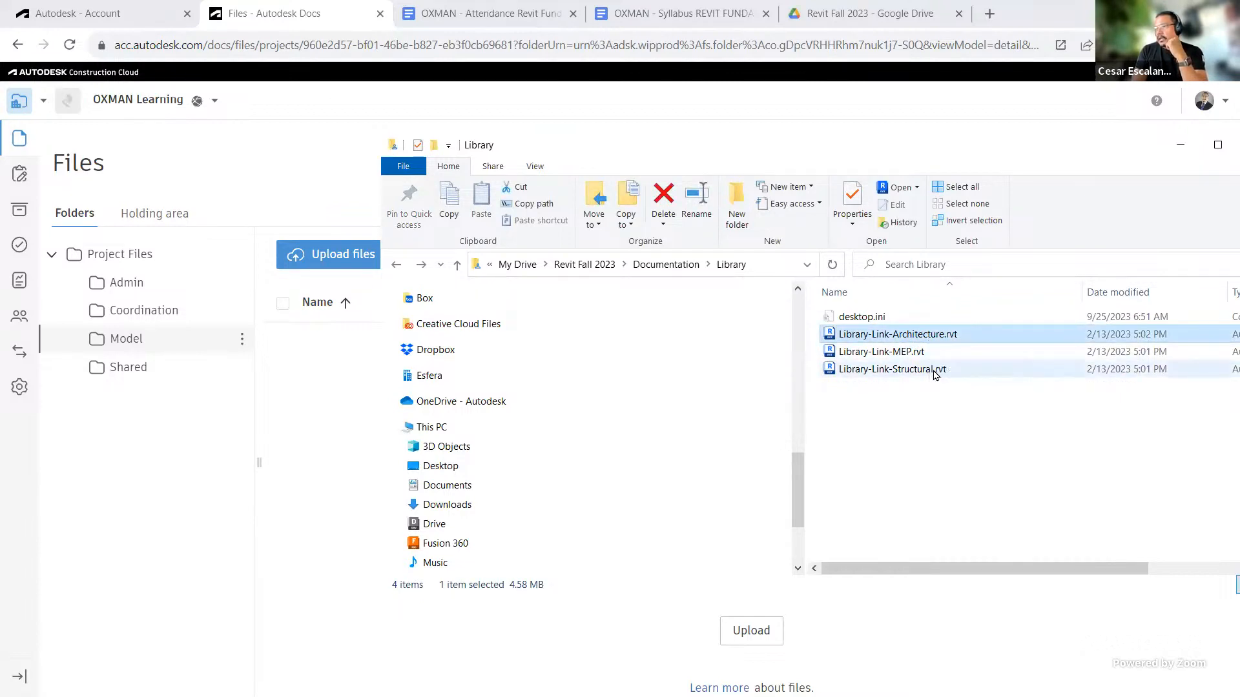
click(935, 372)
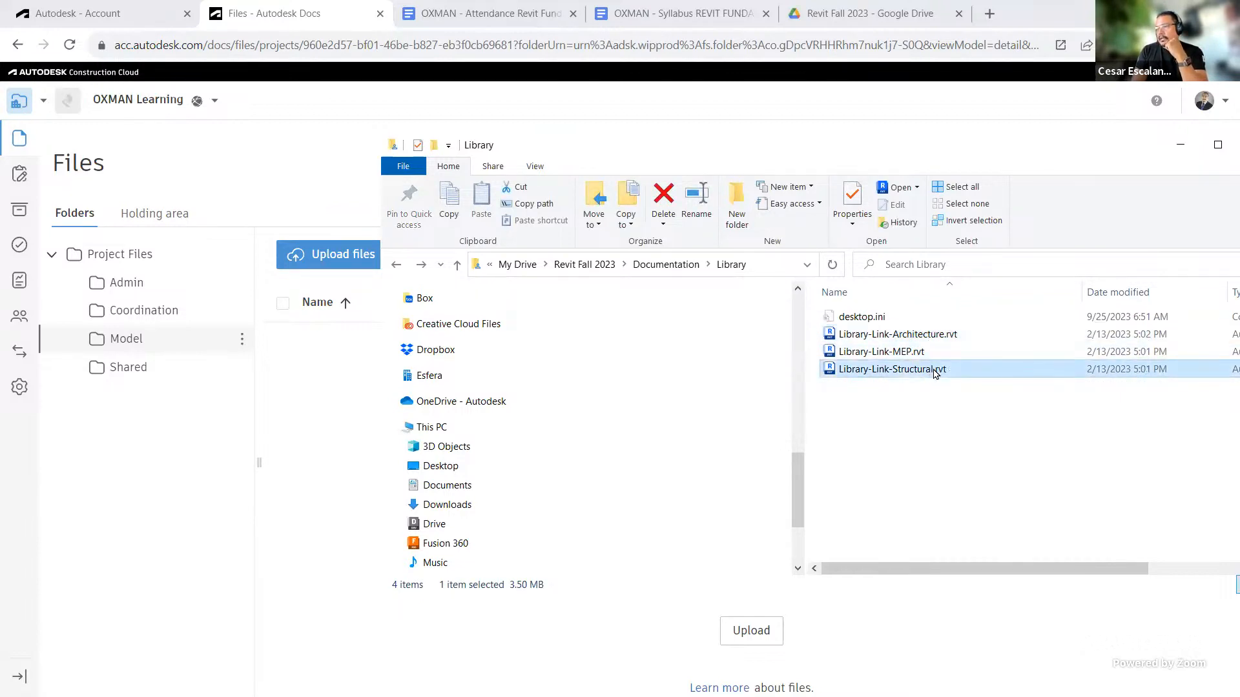
click(917, 353)
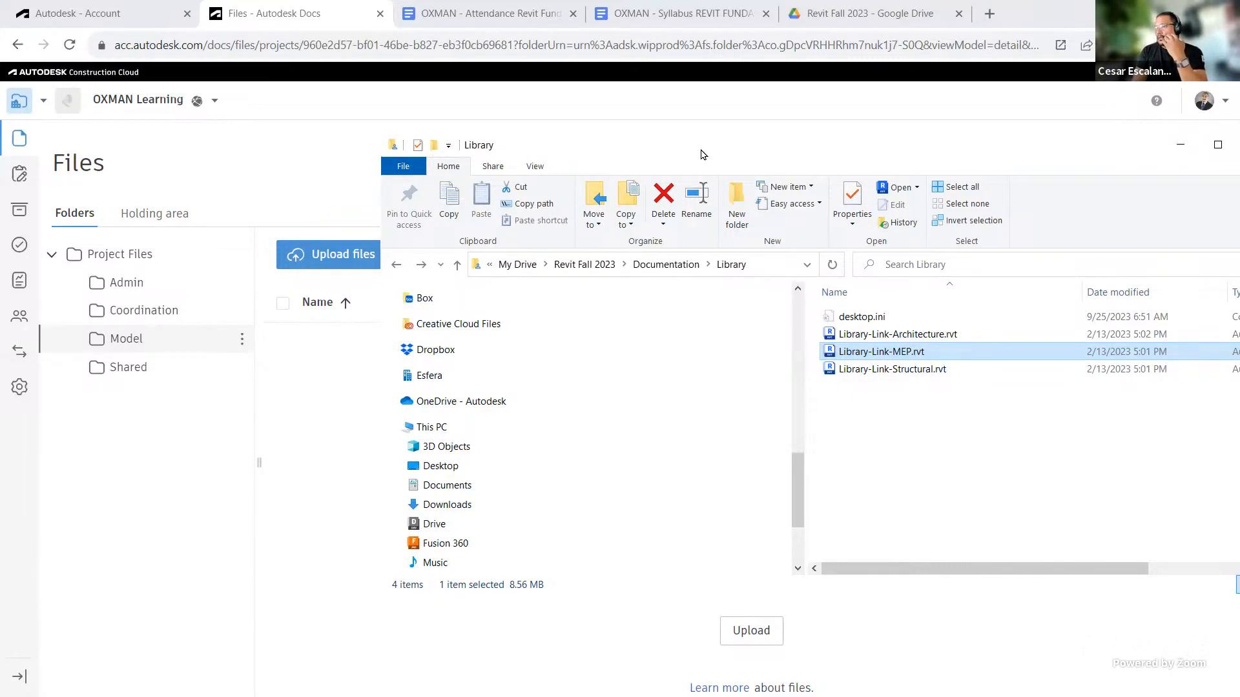
drag(703, 155, 849, 332)
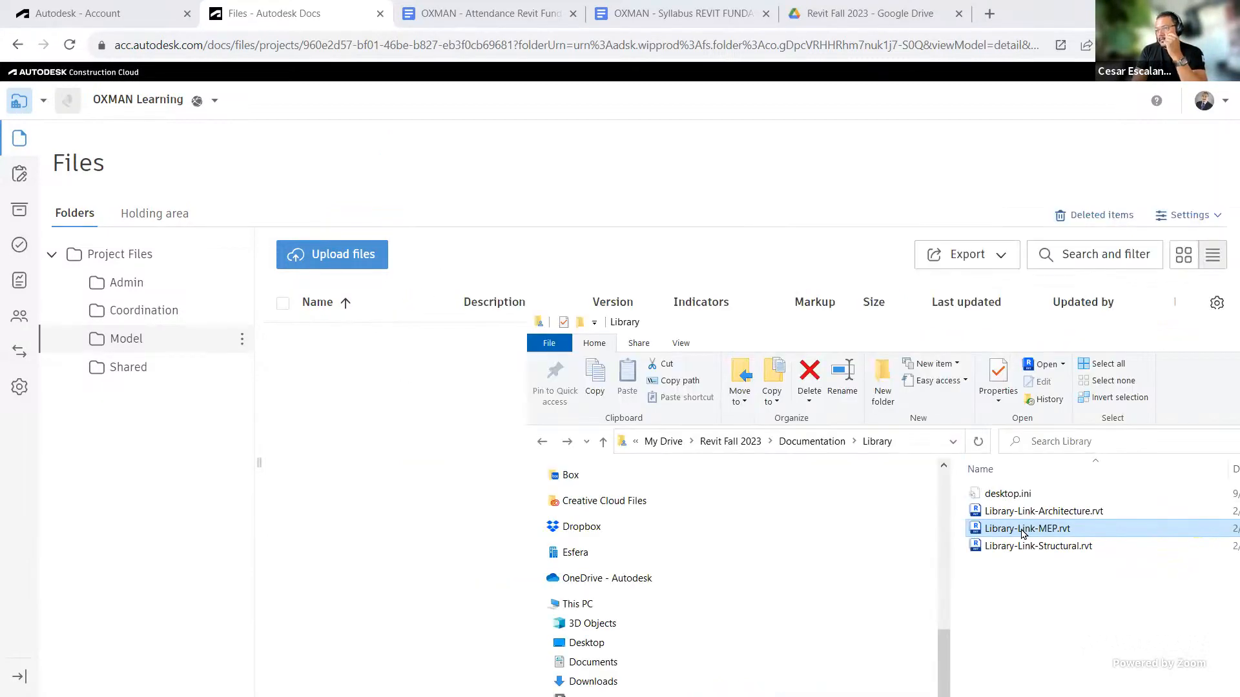
drag(1022, 533, 351, 381)
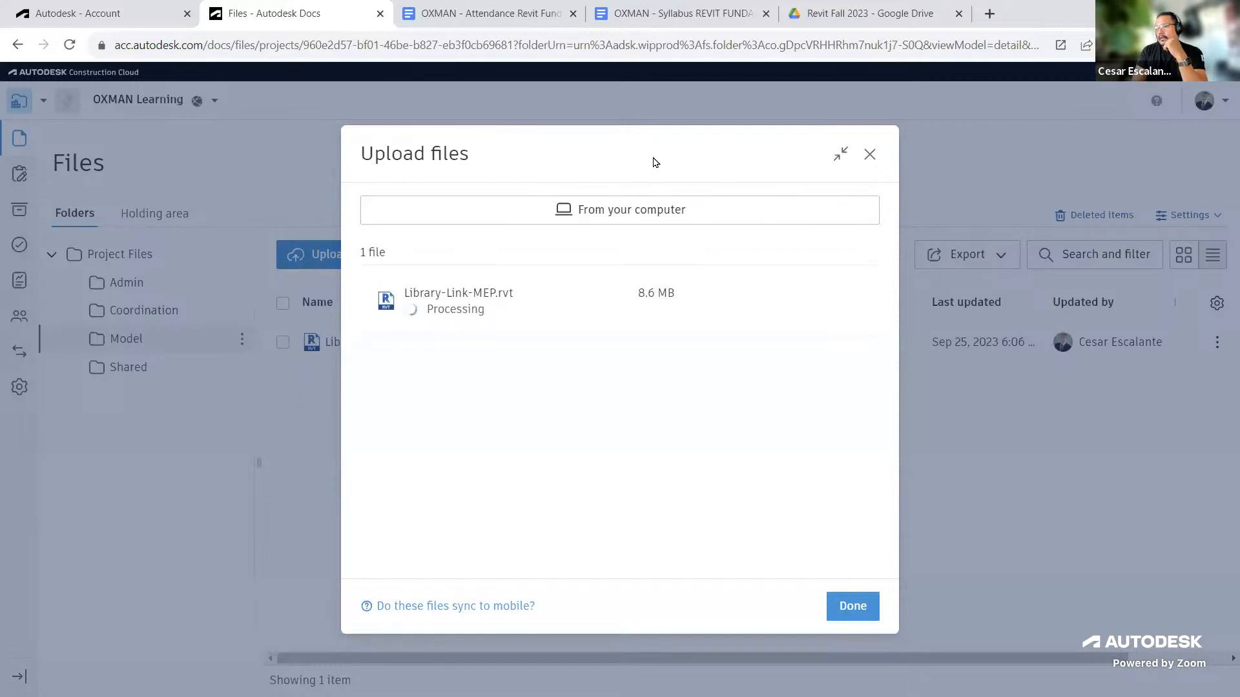
double_click(909, 186)
click(731, 423)
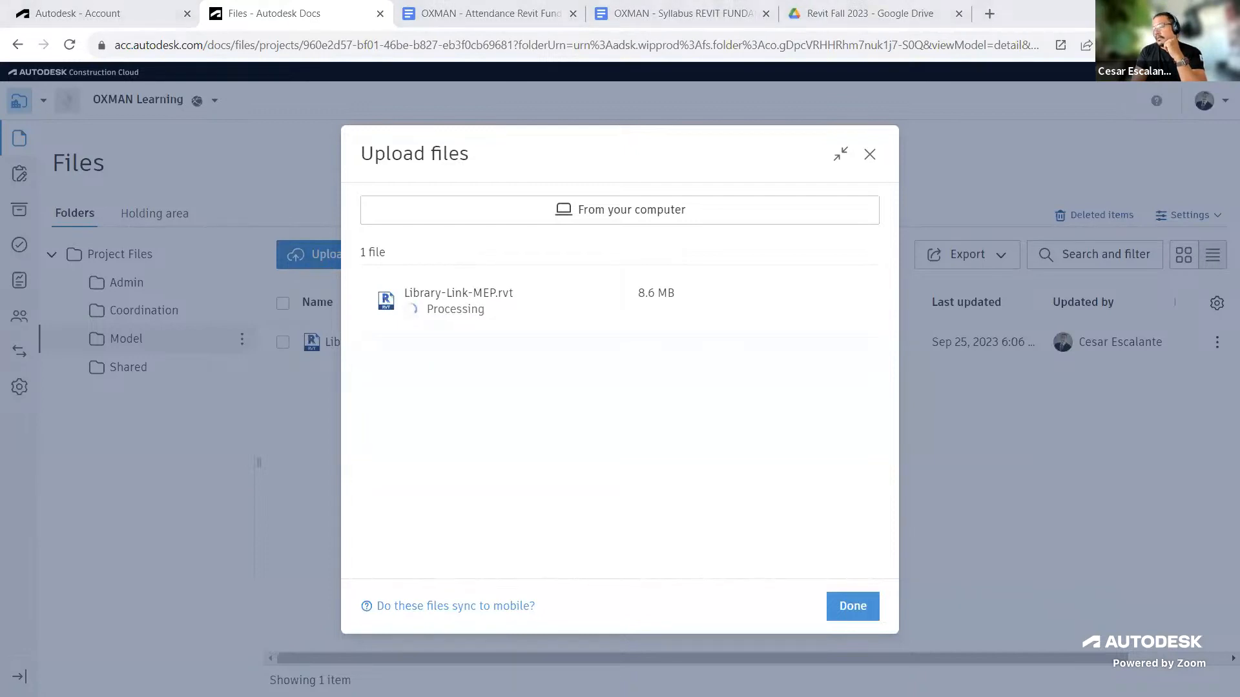
click(926, 154)
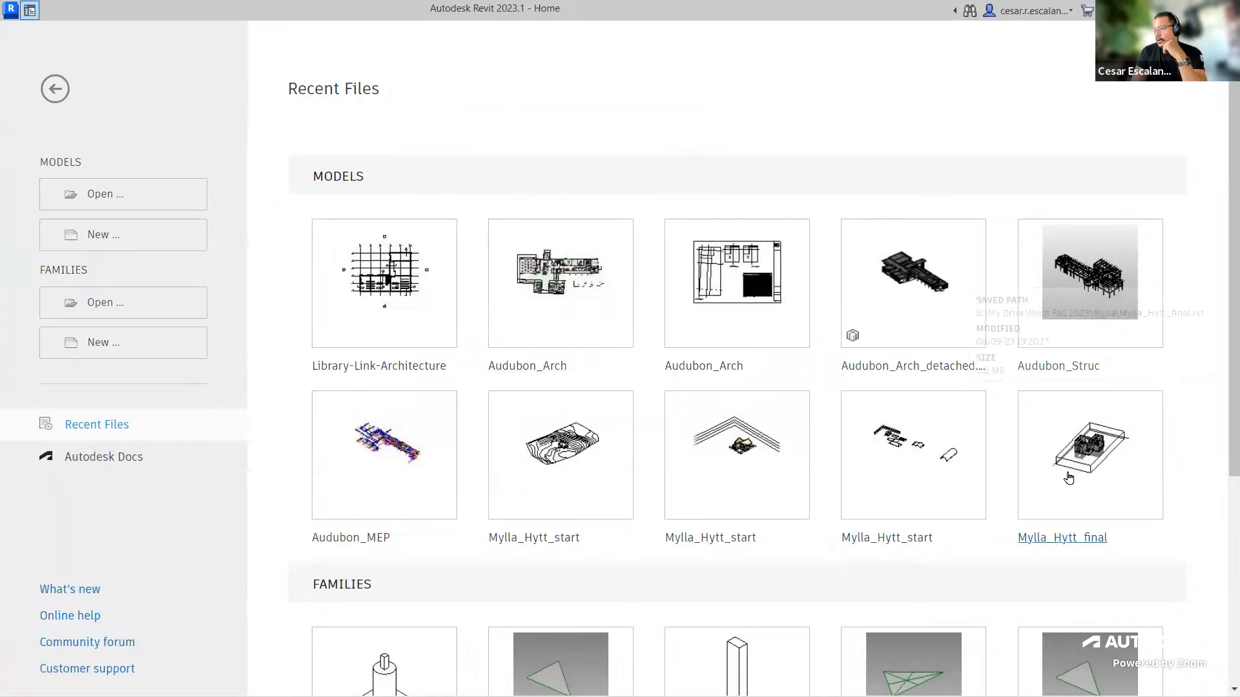
scroll(1092, 412, down, 1)
scroll(1091, 412, down, 3)
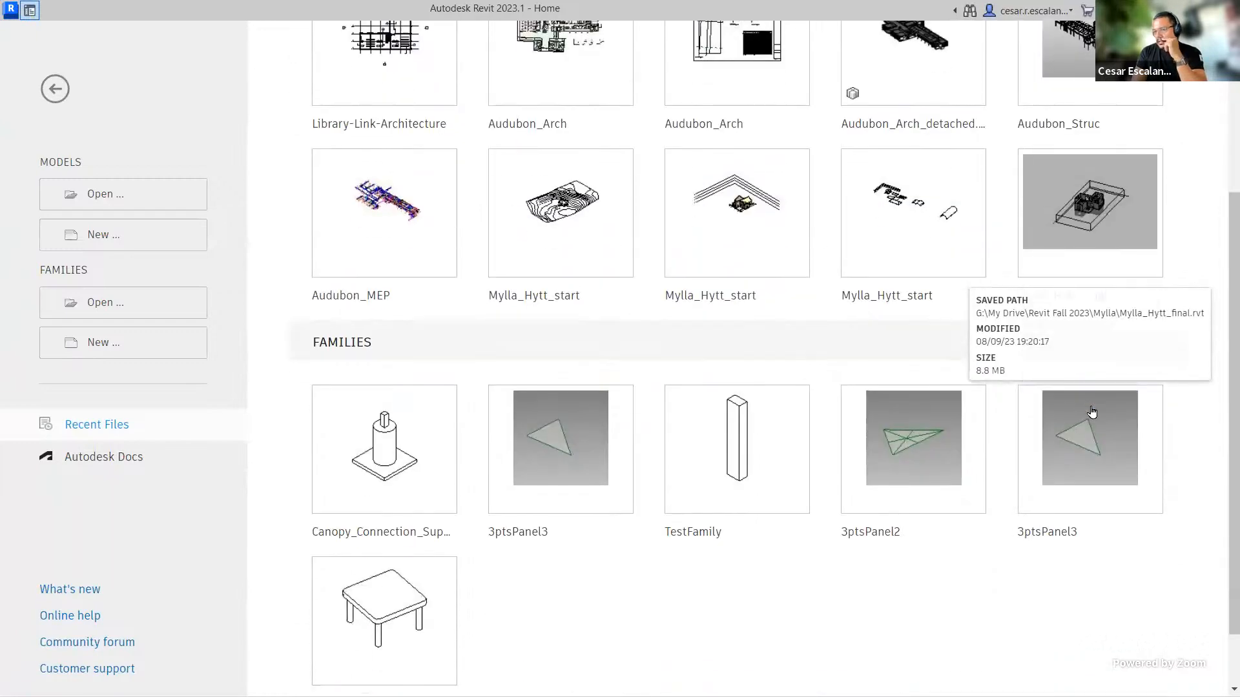
scroll(1091, 411, up, 5)
Step: Open the rac_advanced_sample_project.rvt sample file
click(54, 95)
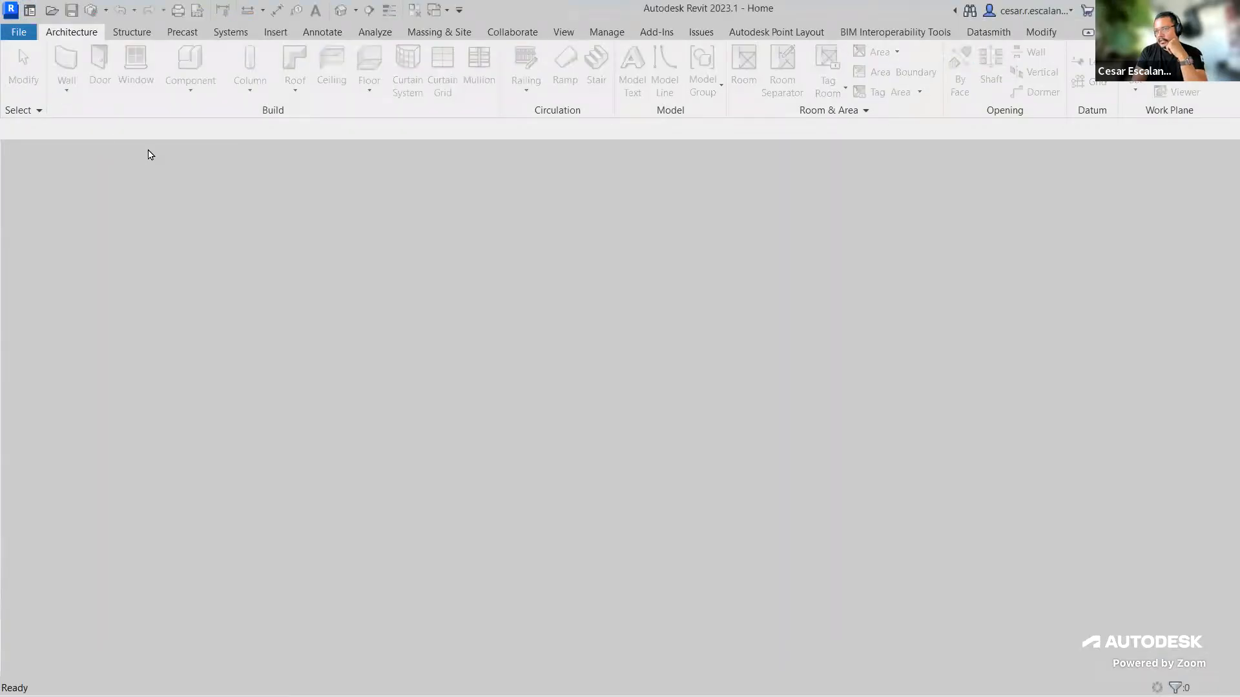
click(23, 38)
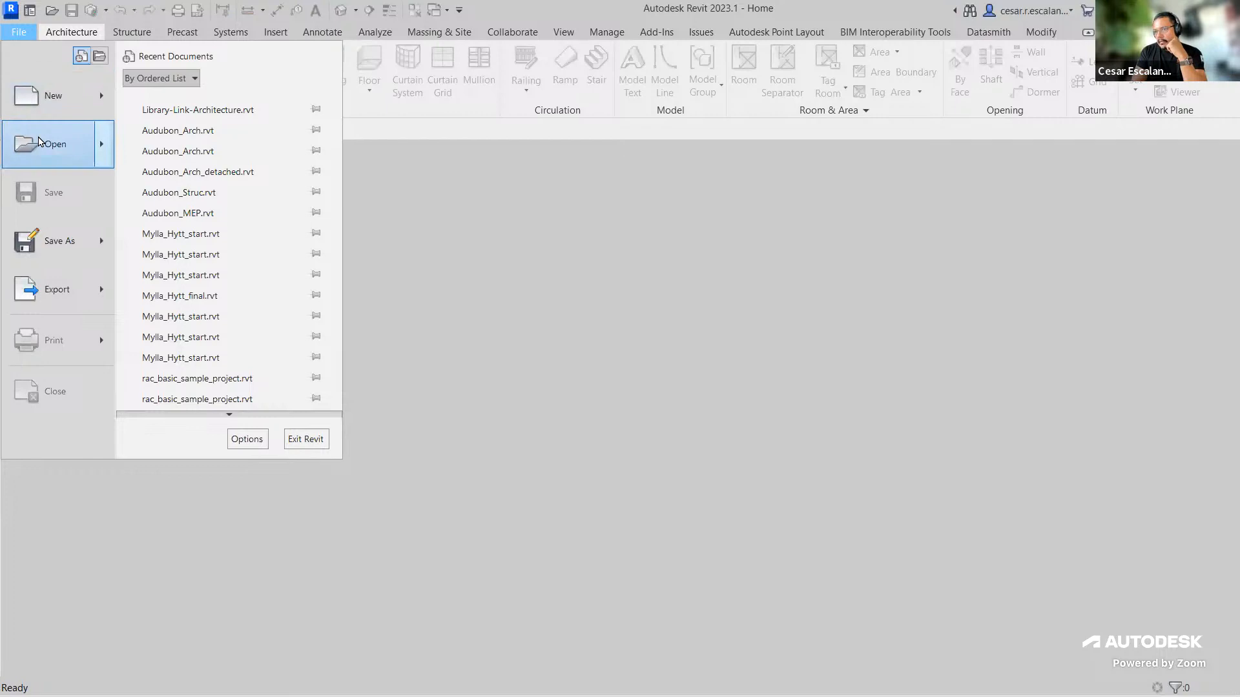
mouse_move(39, 141)
scroll(220, 413, down, 1)
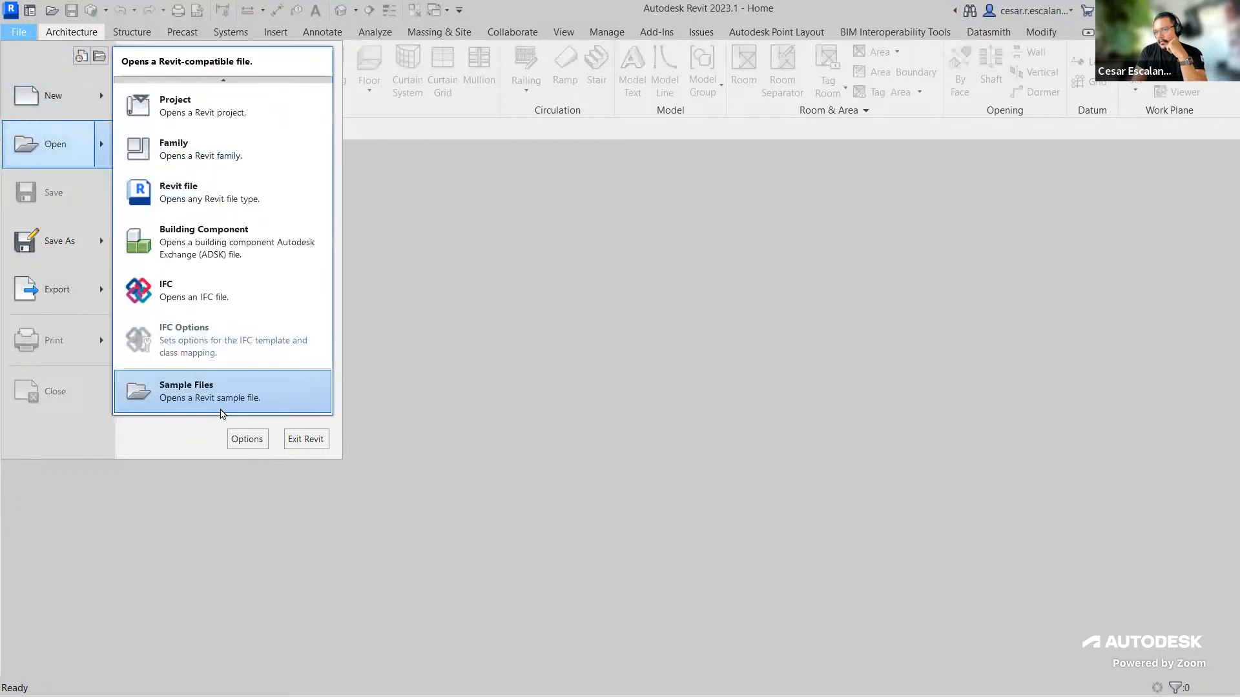
click(220, 407)
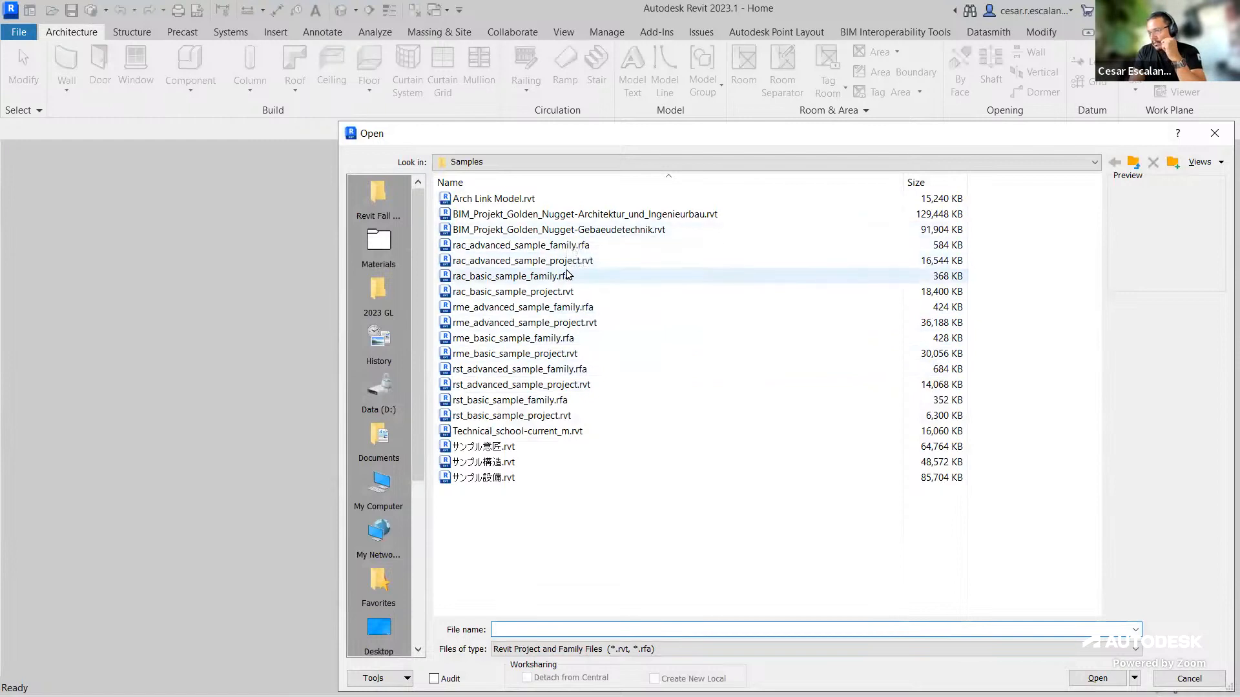
click(524, 260)
click(1097, 678)
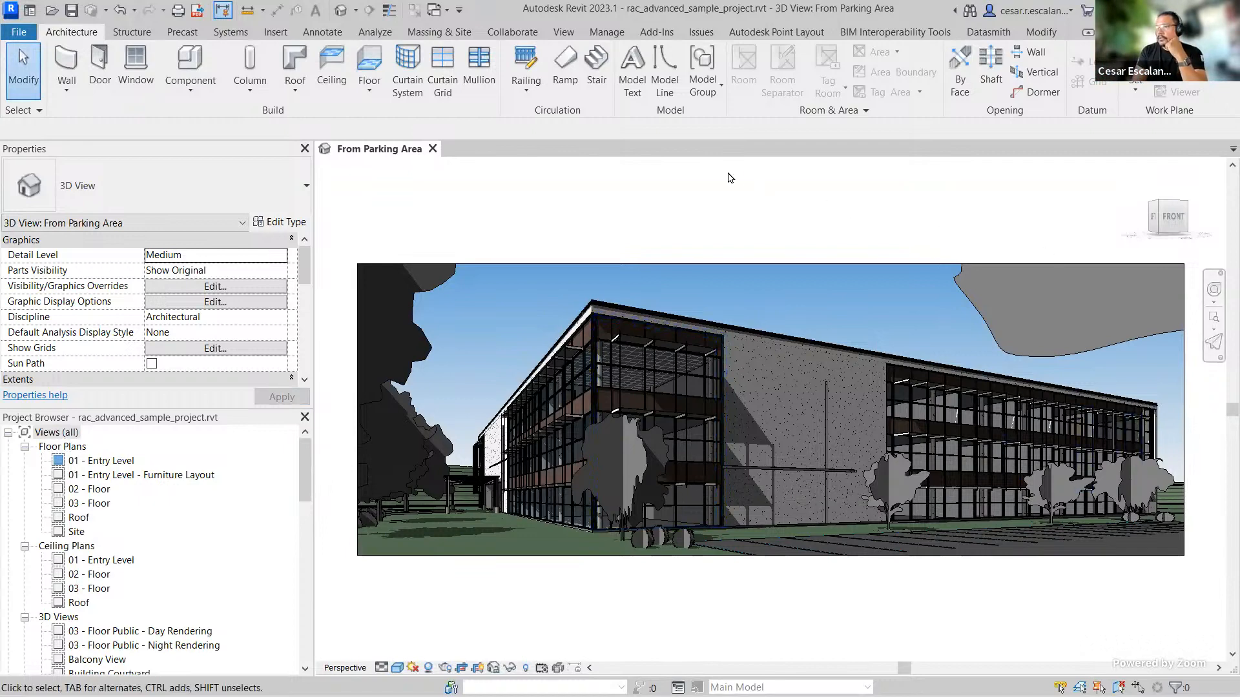
Step: Open Publish Settings and create a new publish set named DD
click(607, 33)
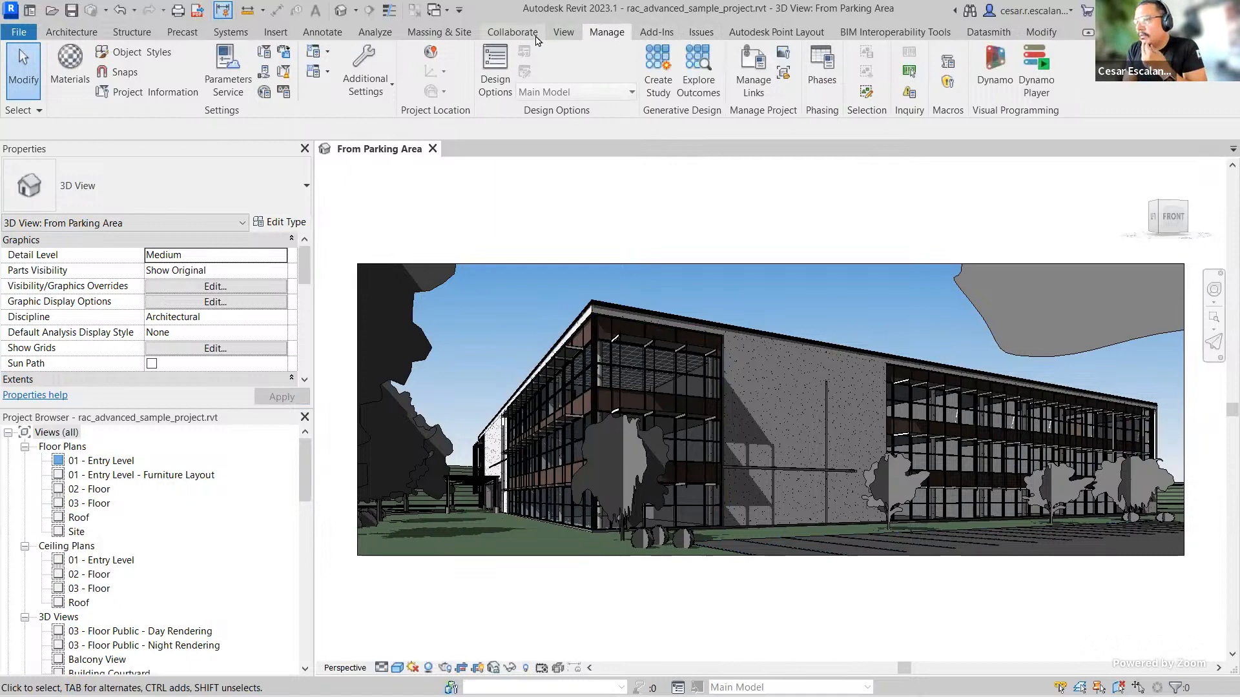
click(512, 32)
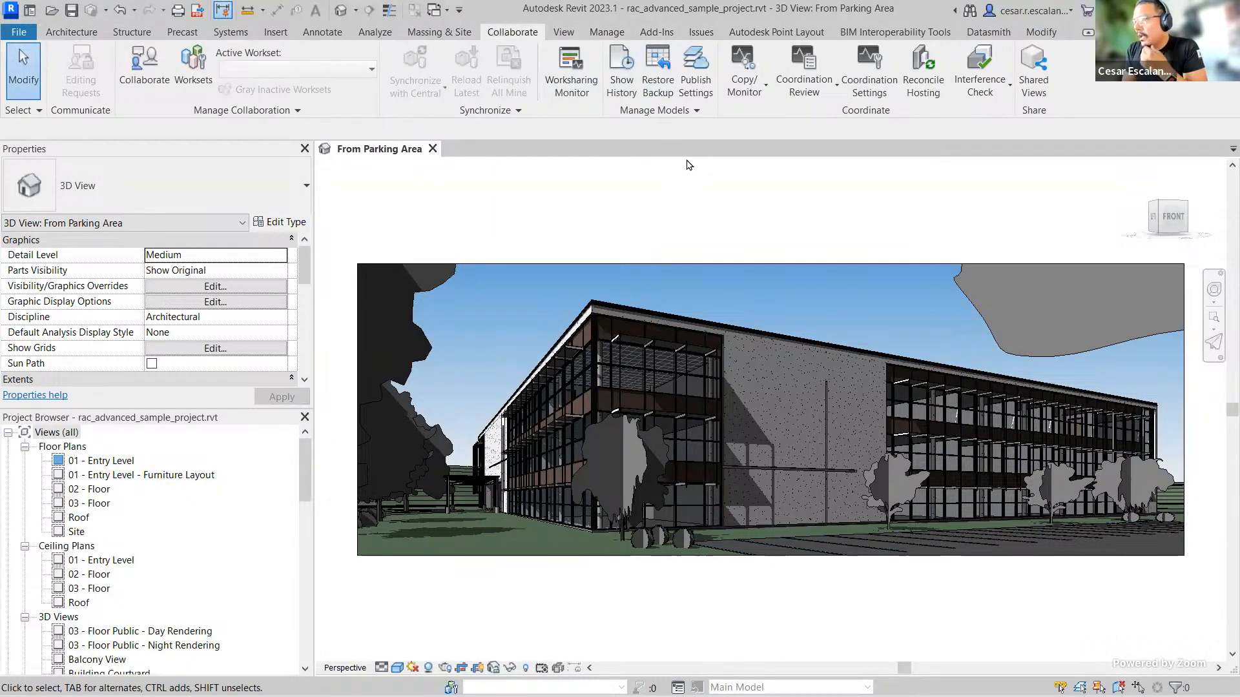
click(706, 86)
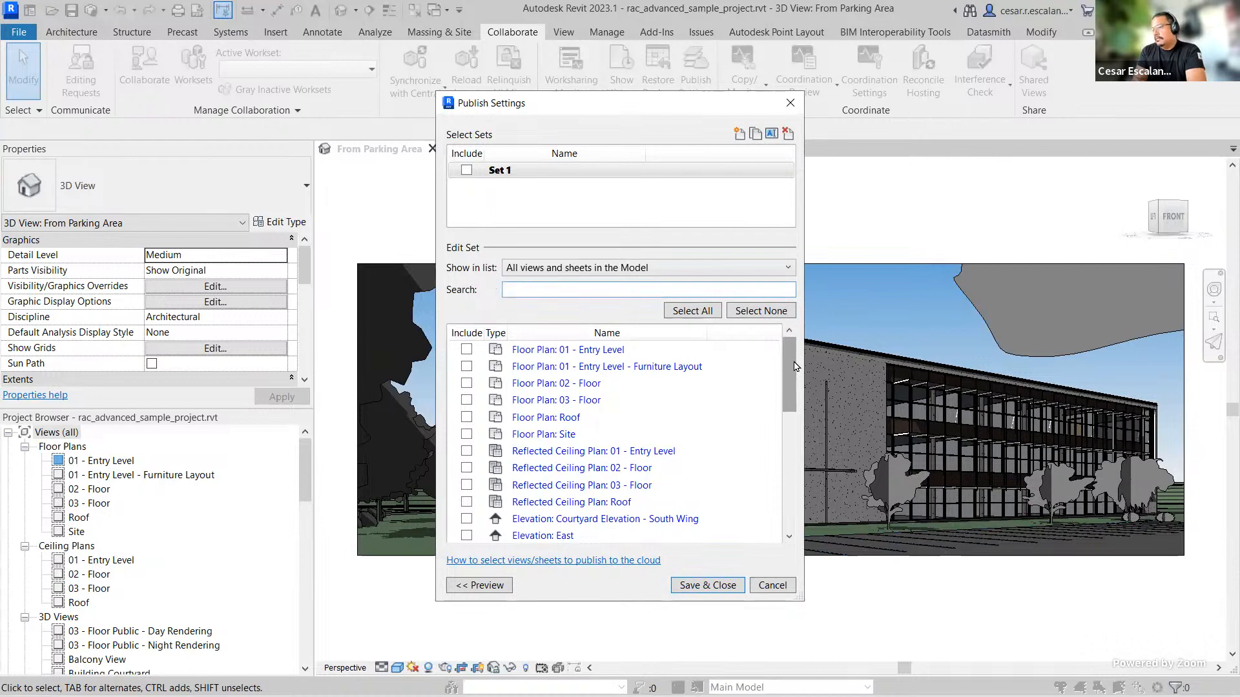
drag(789, 364, 774, 543)
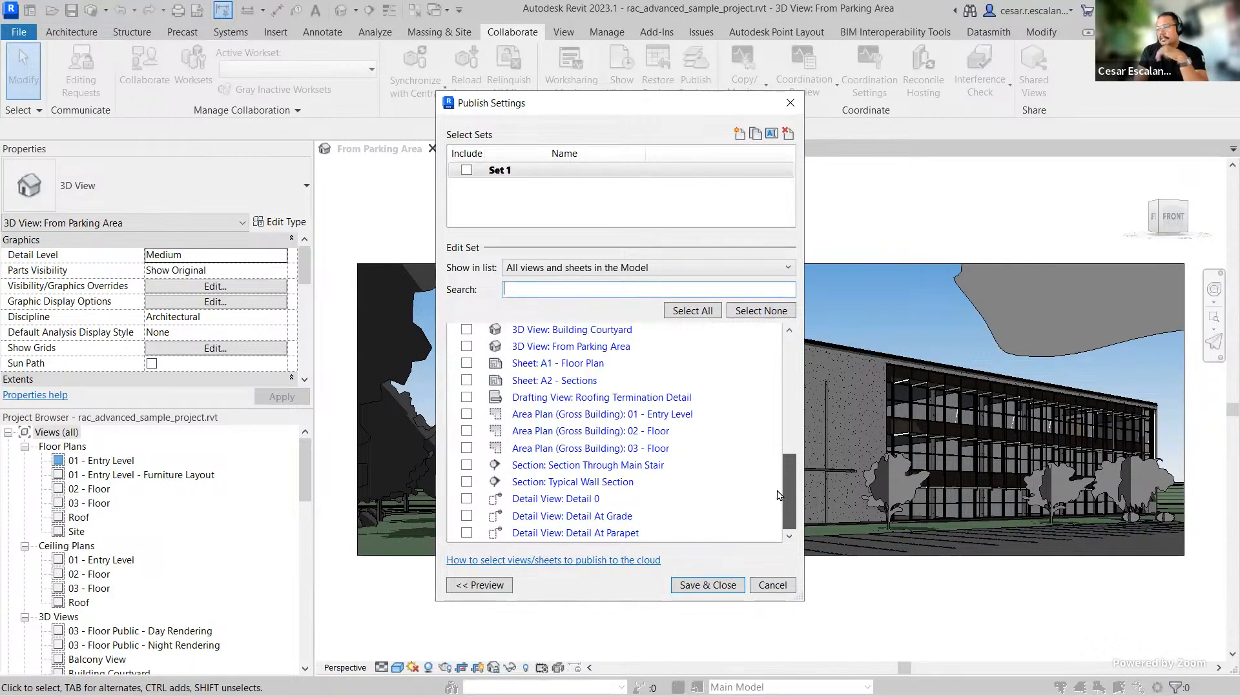
drag(784, 496, 788, 374)
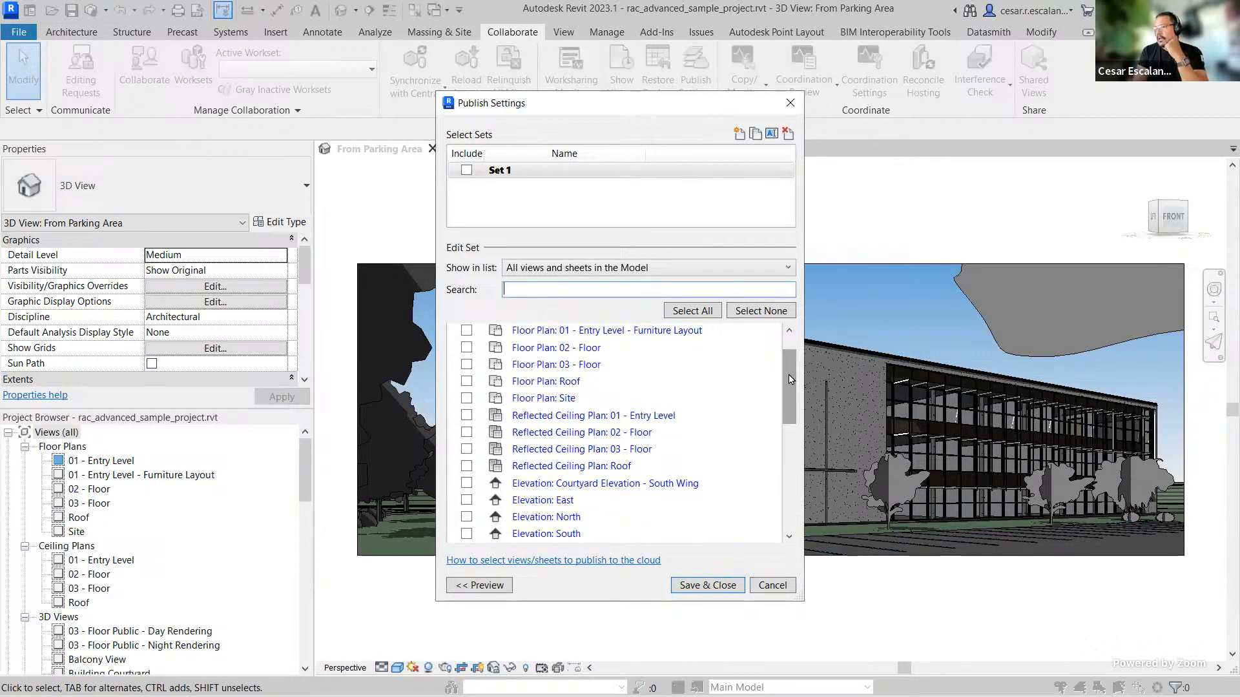
click(739, 134)
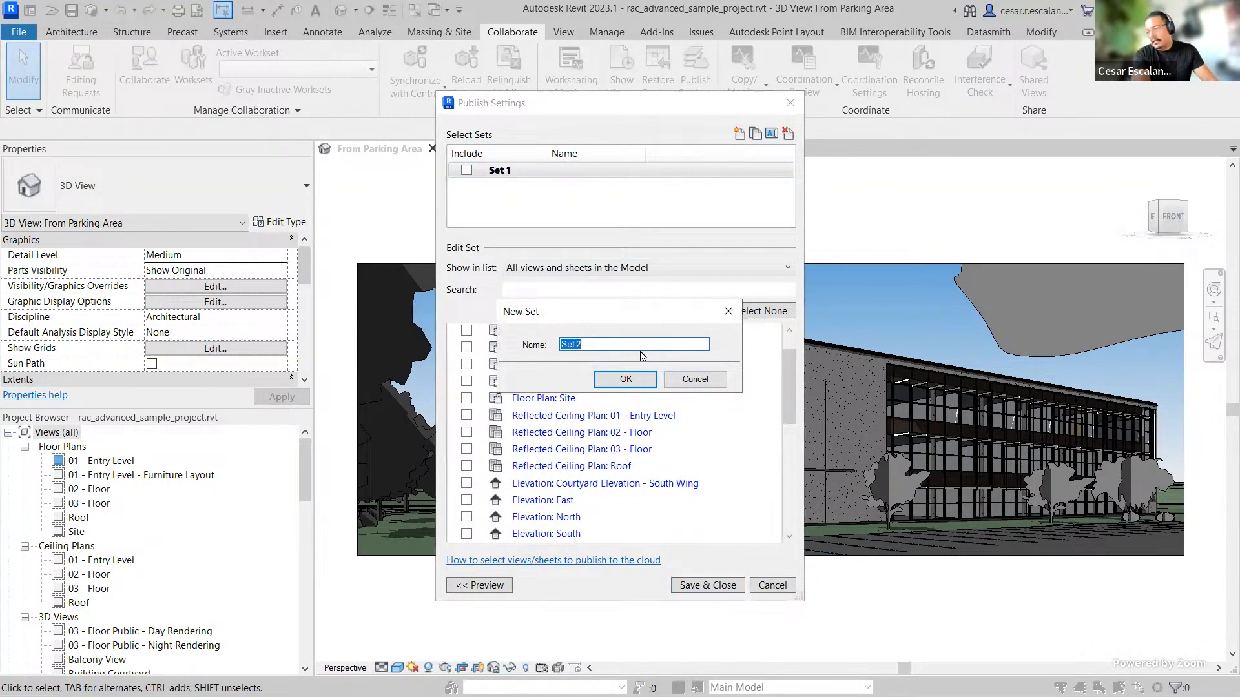
text(DD)
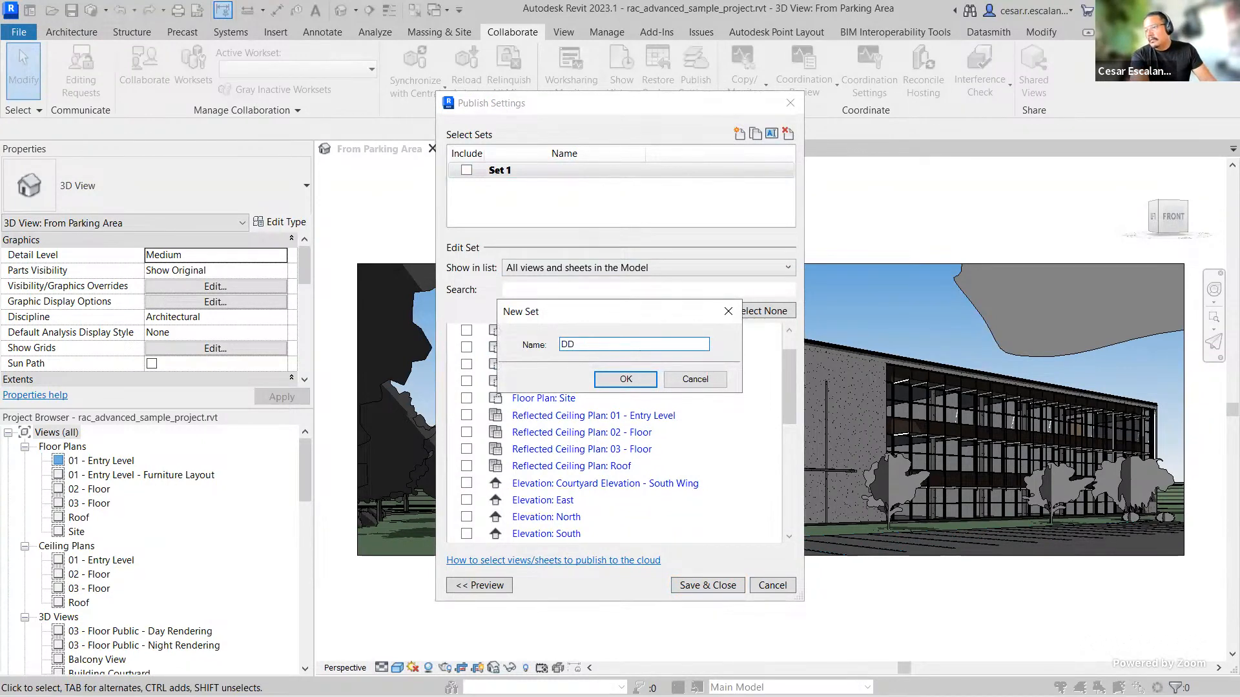
click(619, 380)
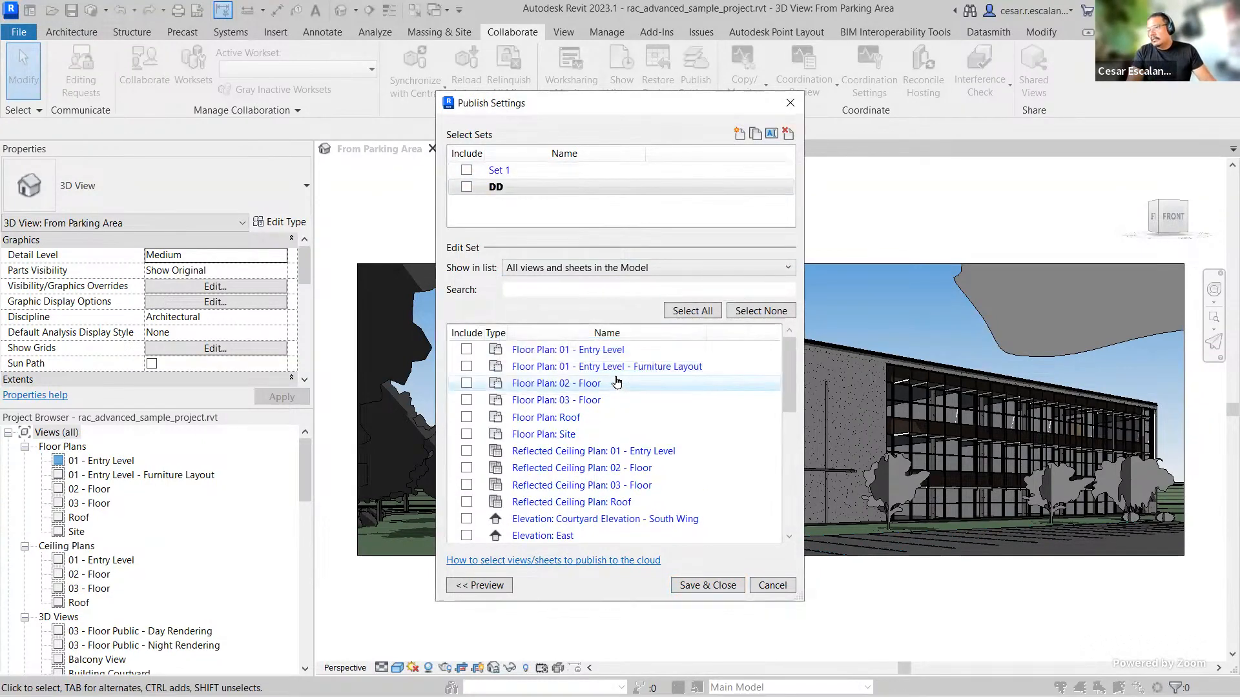
Step: Include the DD set for publishing and clear all view and sheet selections in it
click(467, 186)
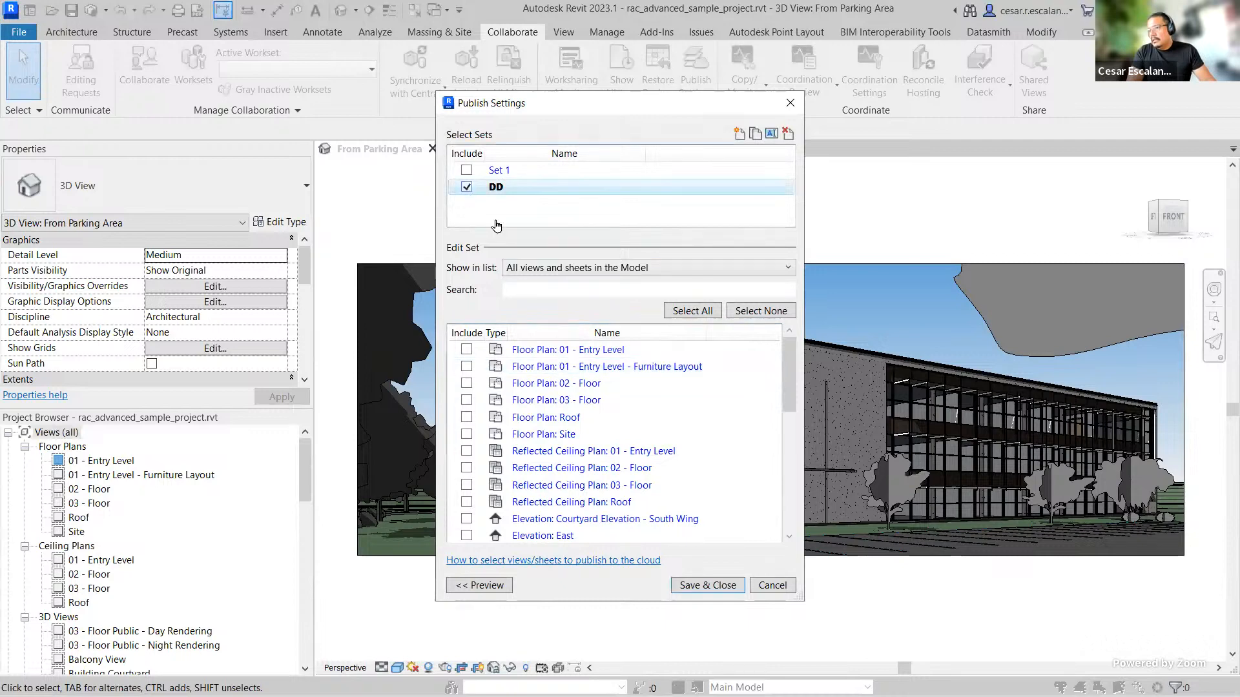
click(671, 314)
scroll(570, 485, down, 1)
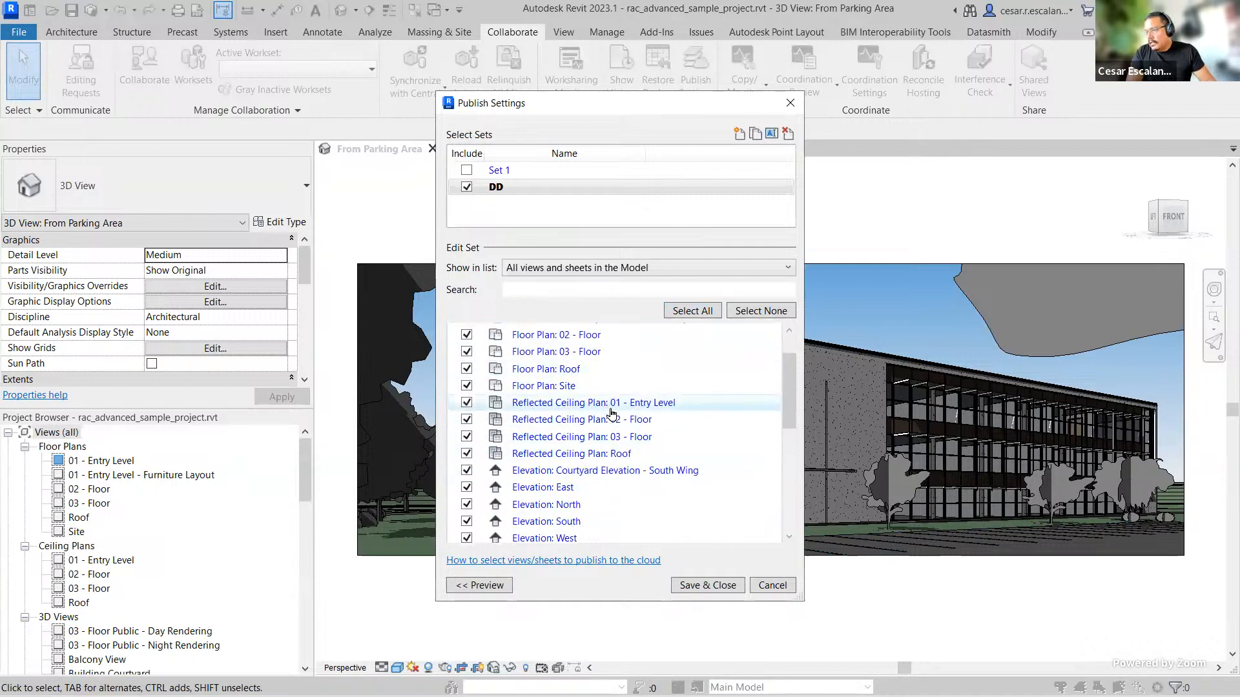
scroll(612, 413, down, 6)
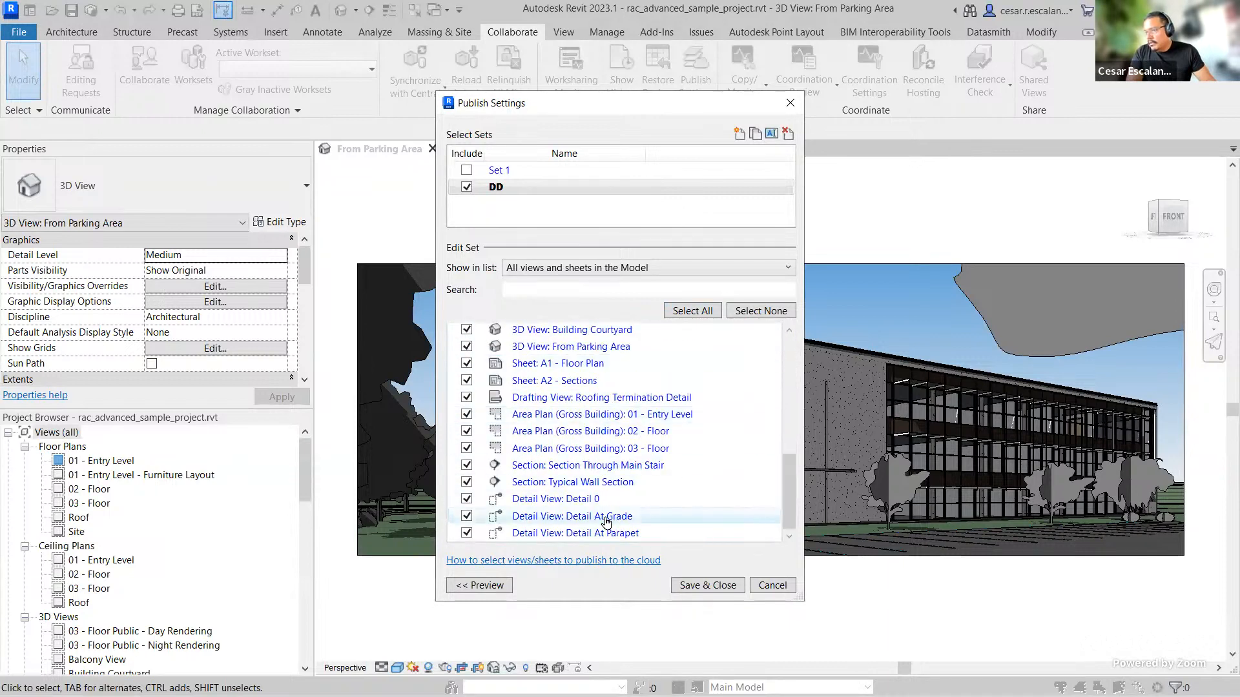
scroll(601, 510, up, 3)
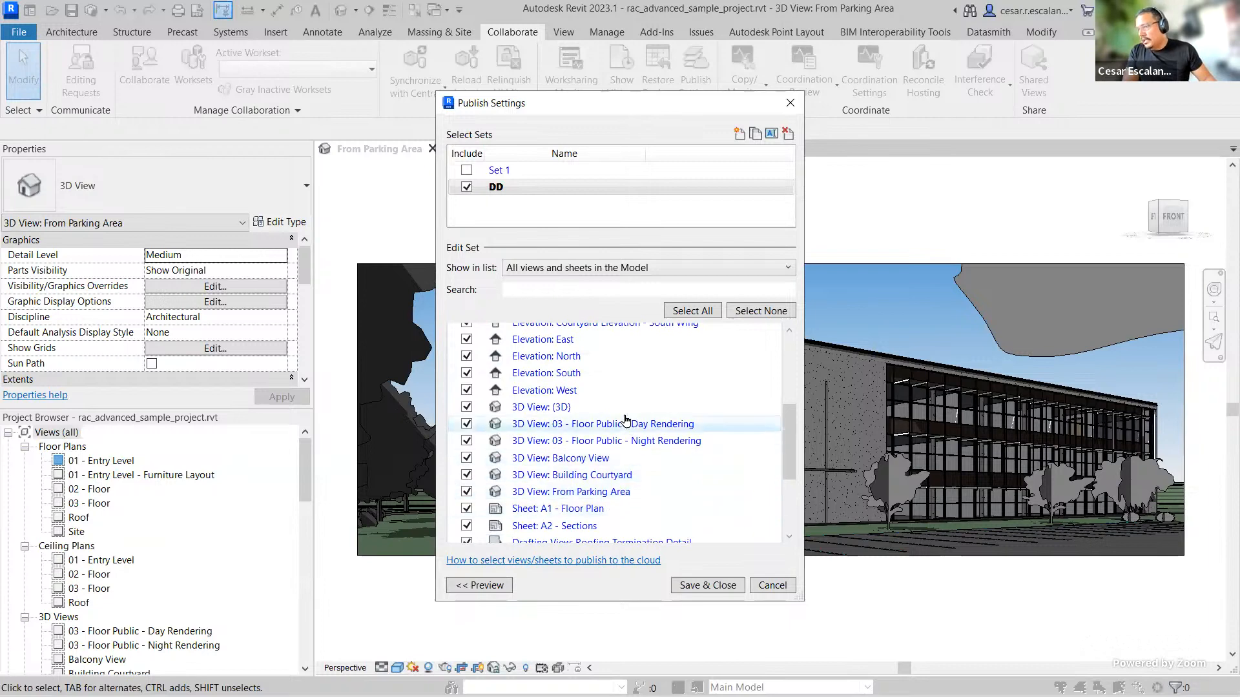
click(749, 311)
Step: List sheets in the model, include Sheet A1 - Floor Plan and Sheet A2 - Sections in DD, and save
click(781, 269)
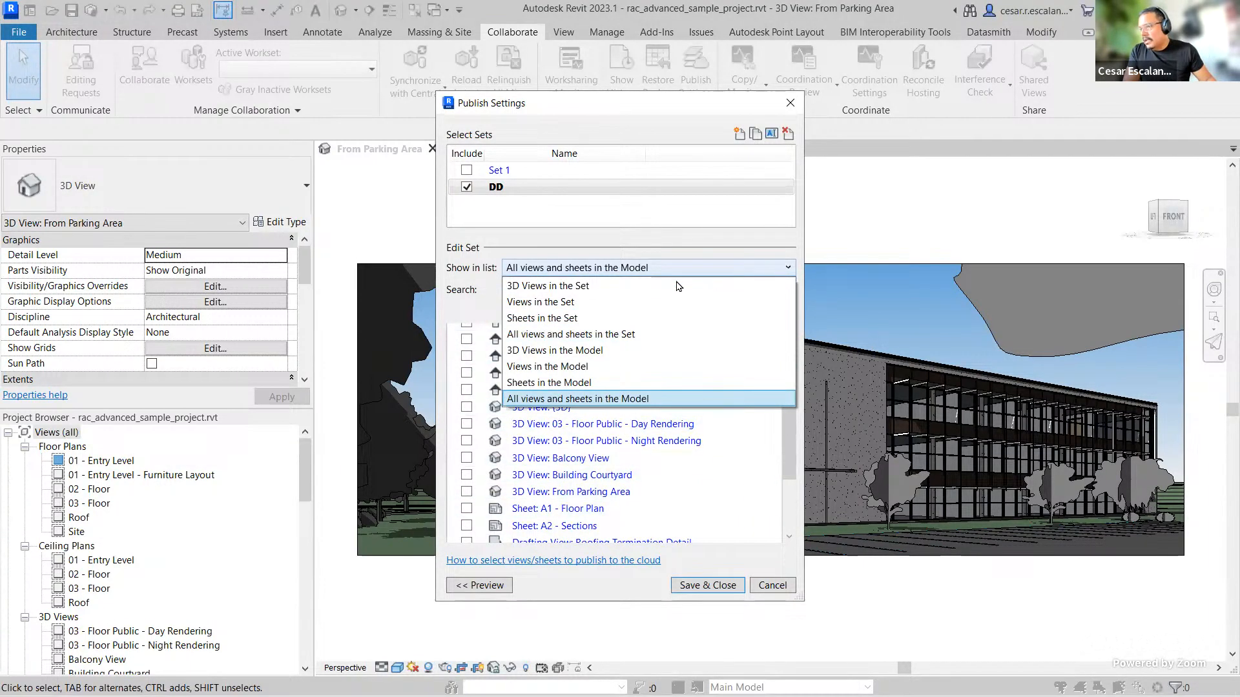
click(581, 319)
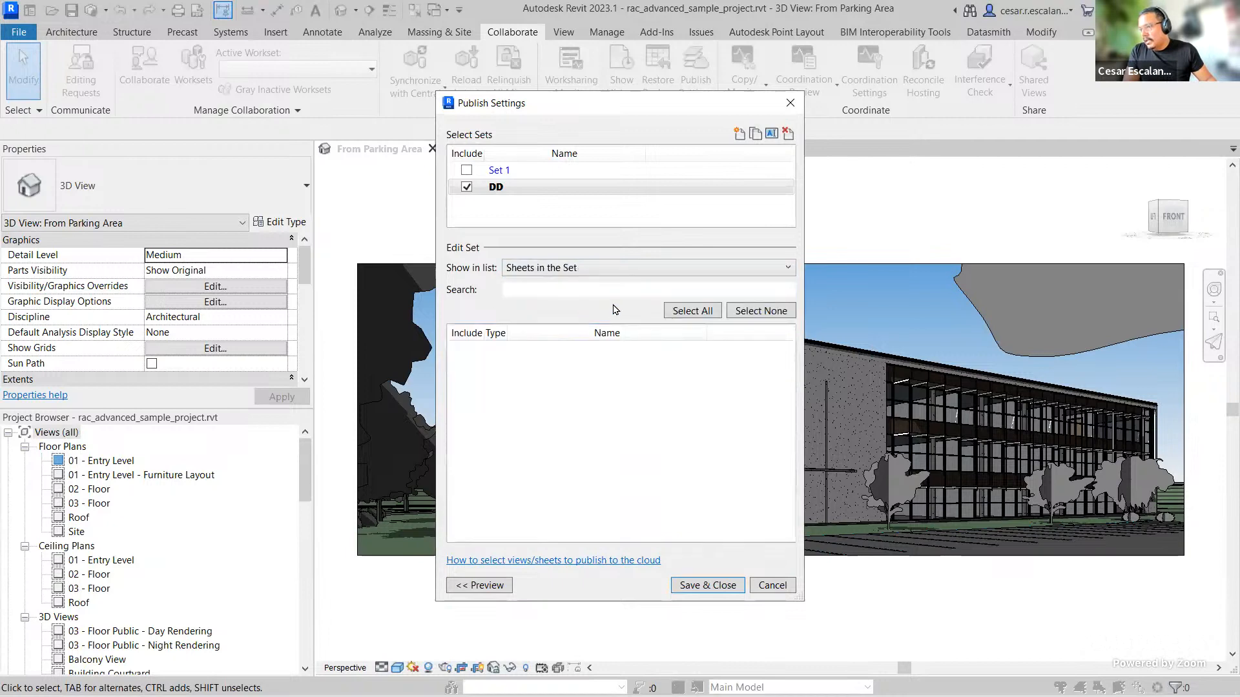
click(672, 269)
click(574, 393)
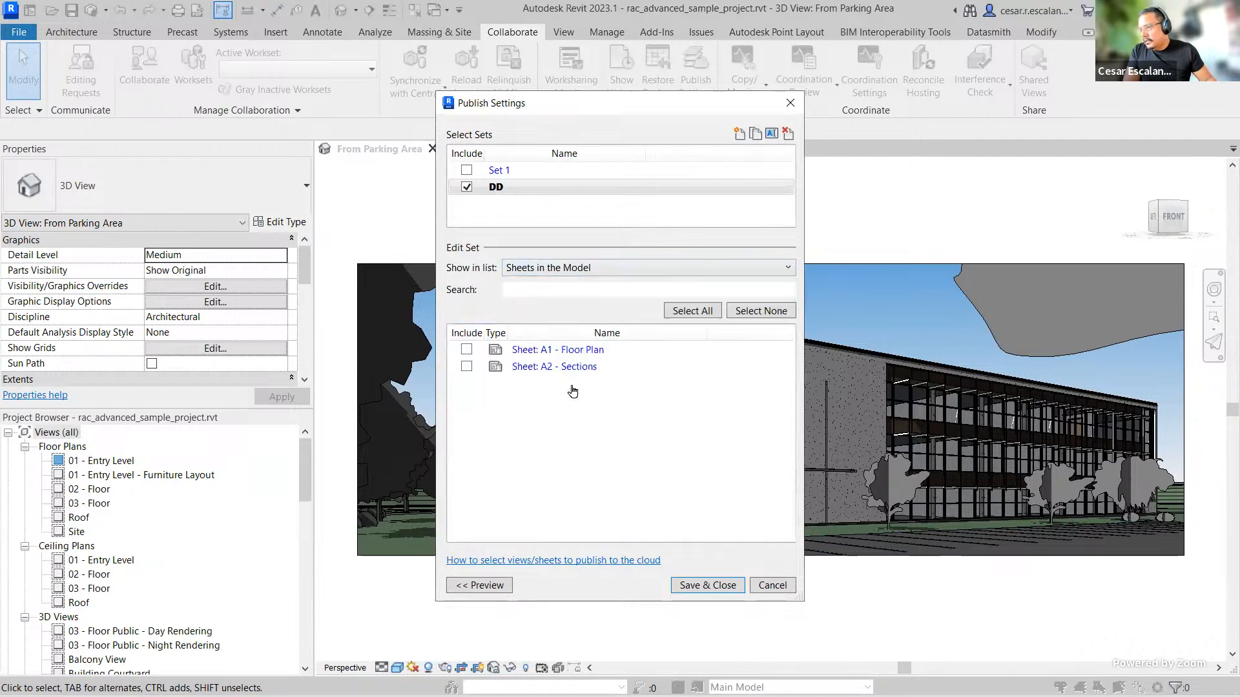
click(466, 349)
click(466, 366)
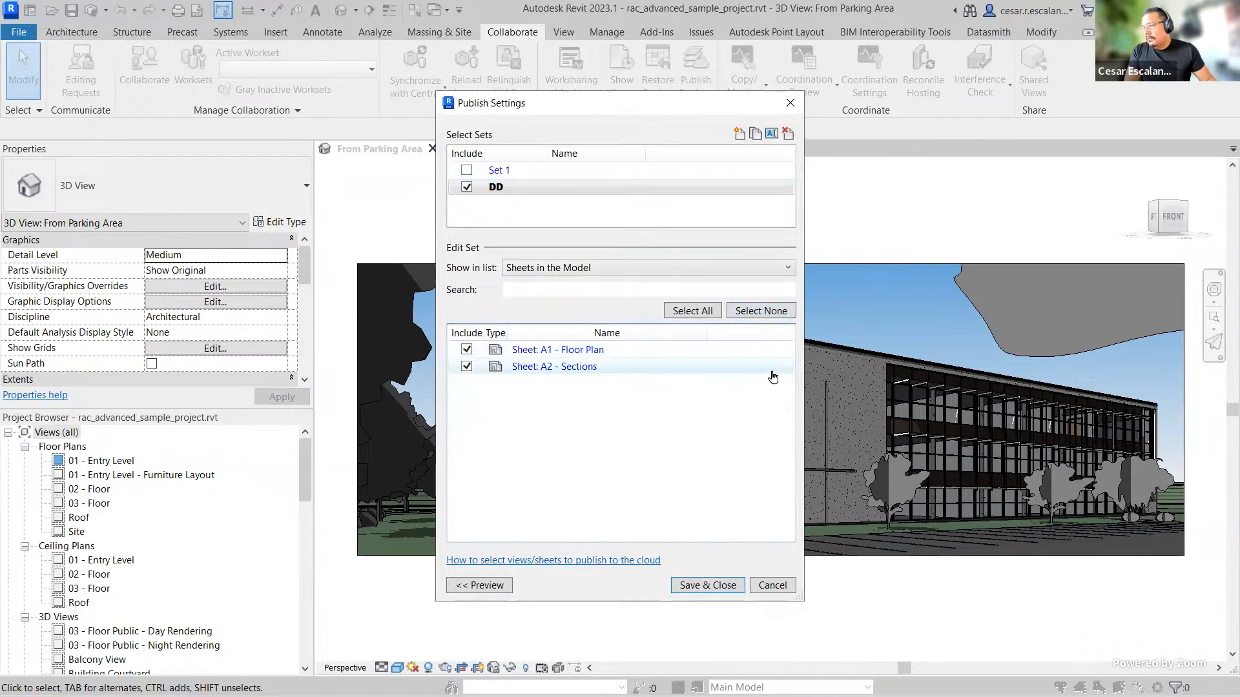
click(709, 585)
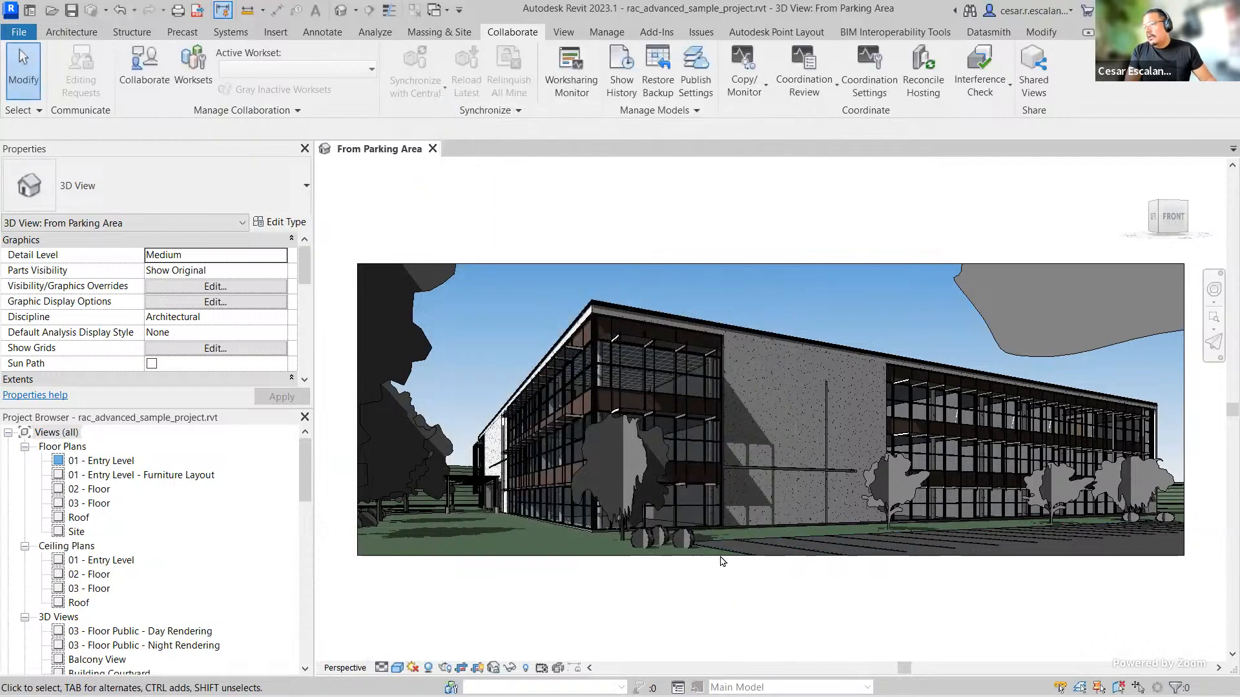
Step: Reopen Publish Settings and add the 3D views {3D} and Building Courtyard to the DD set, then save and close
click(695, 78)
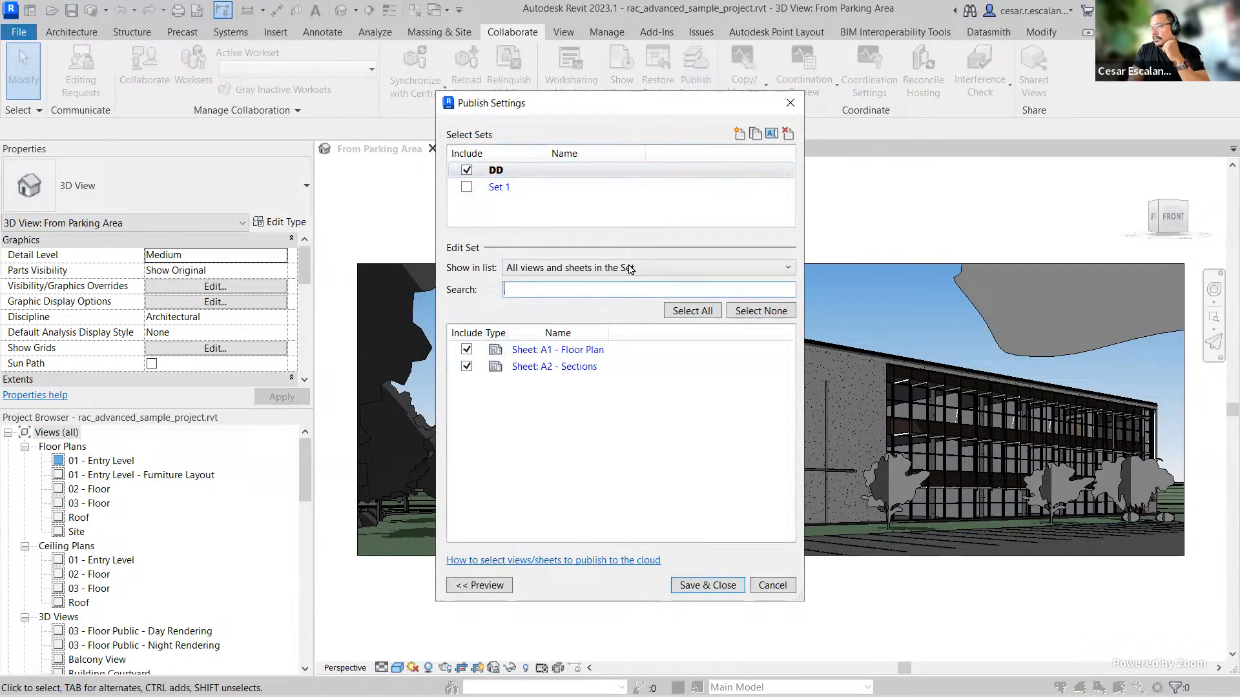
click(742, 268)
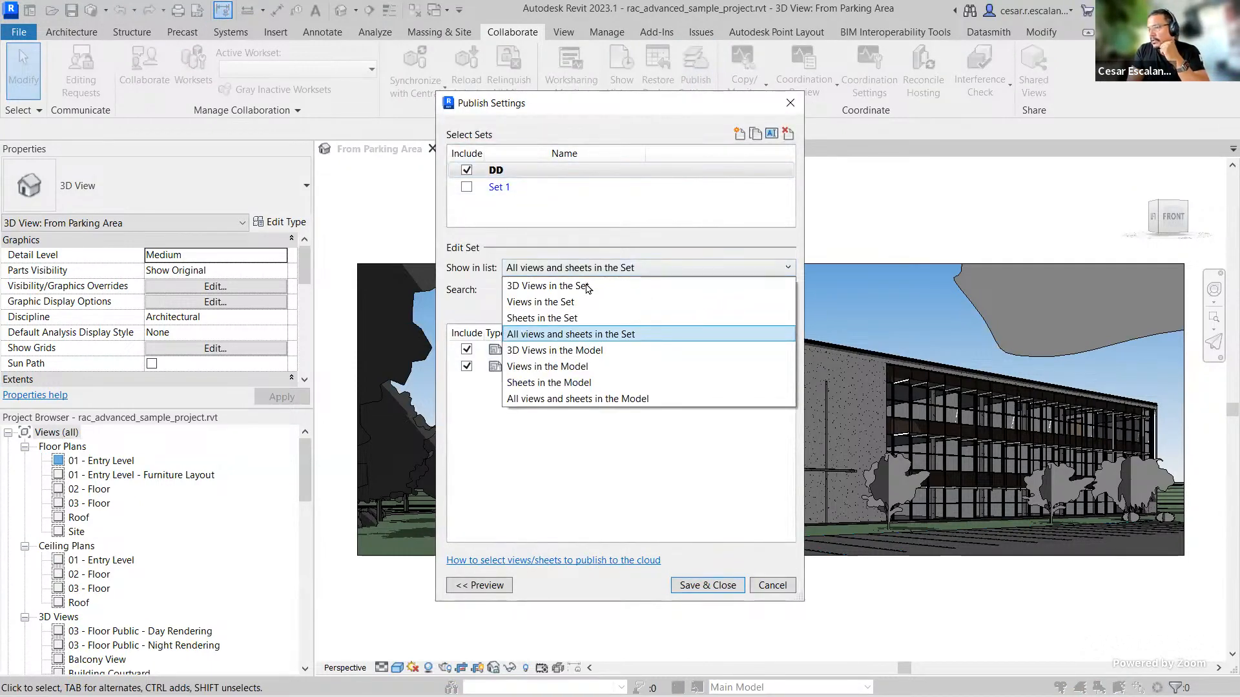
click(587, 286)
click(742, 270)
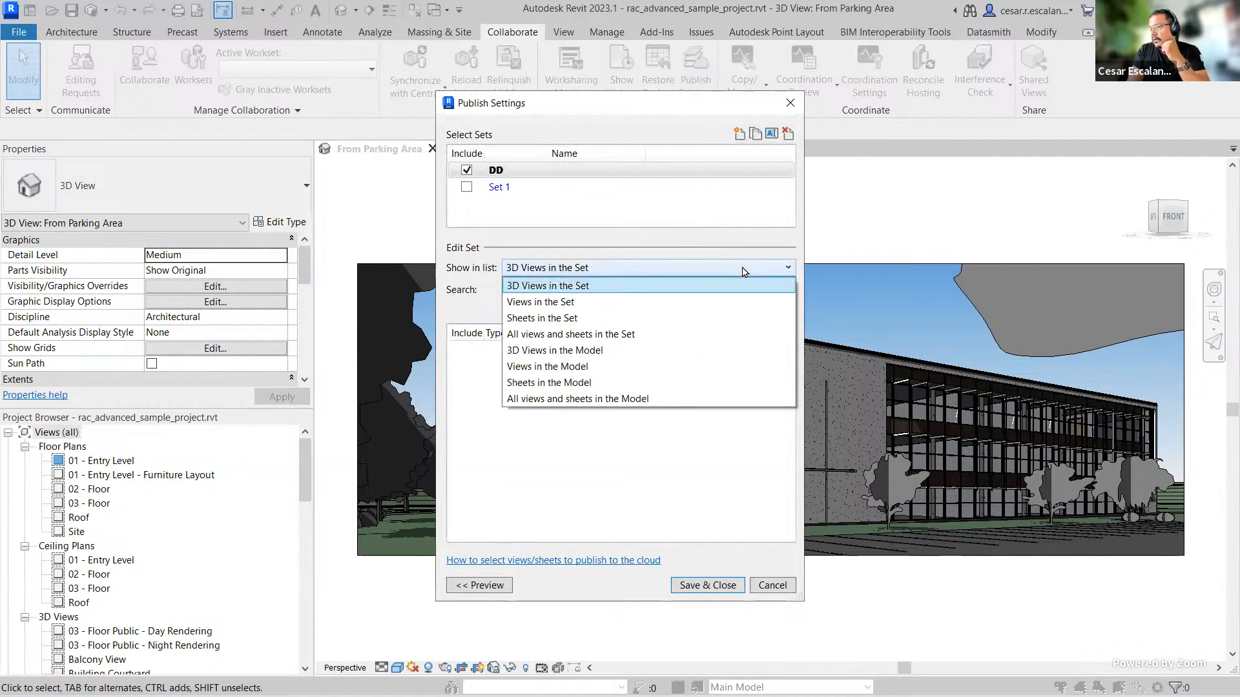
click(646, 302)
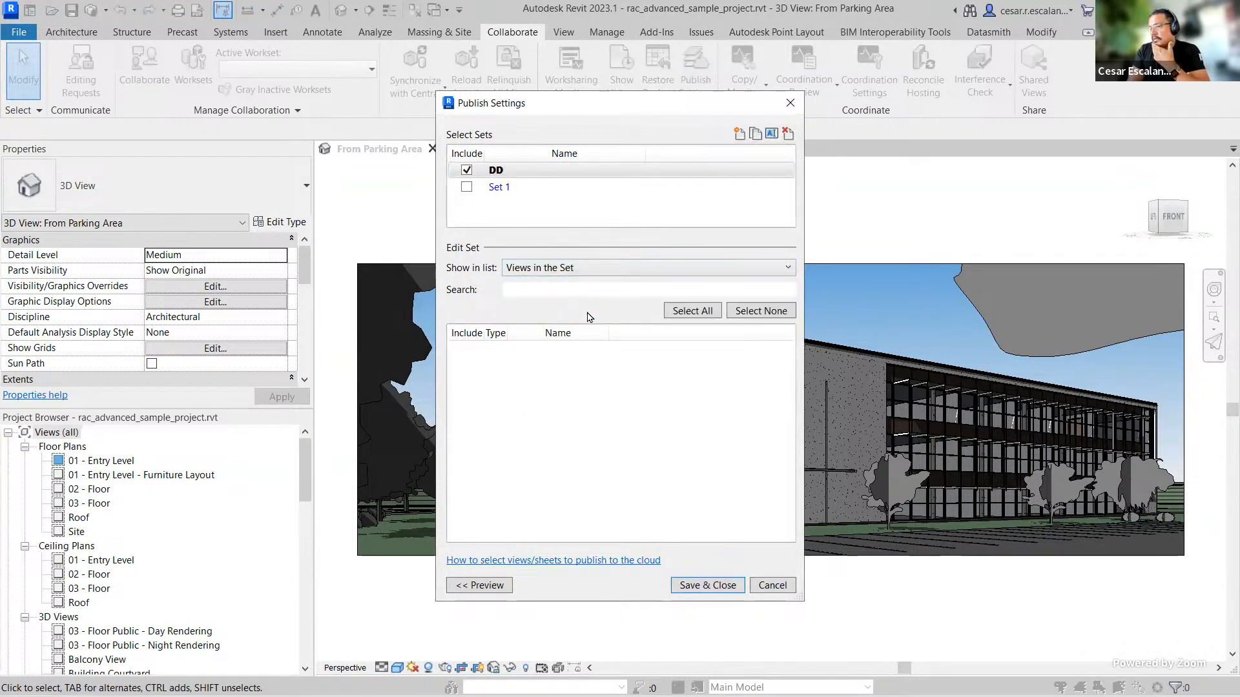
click(686, 269)
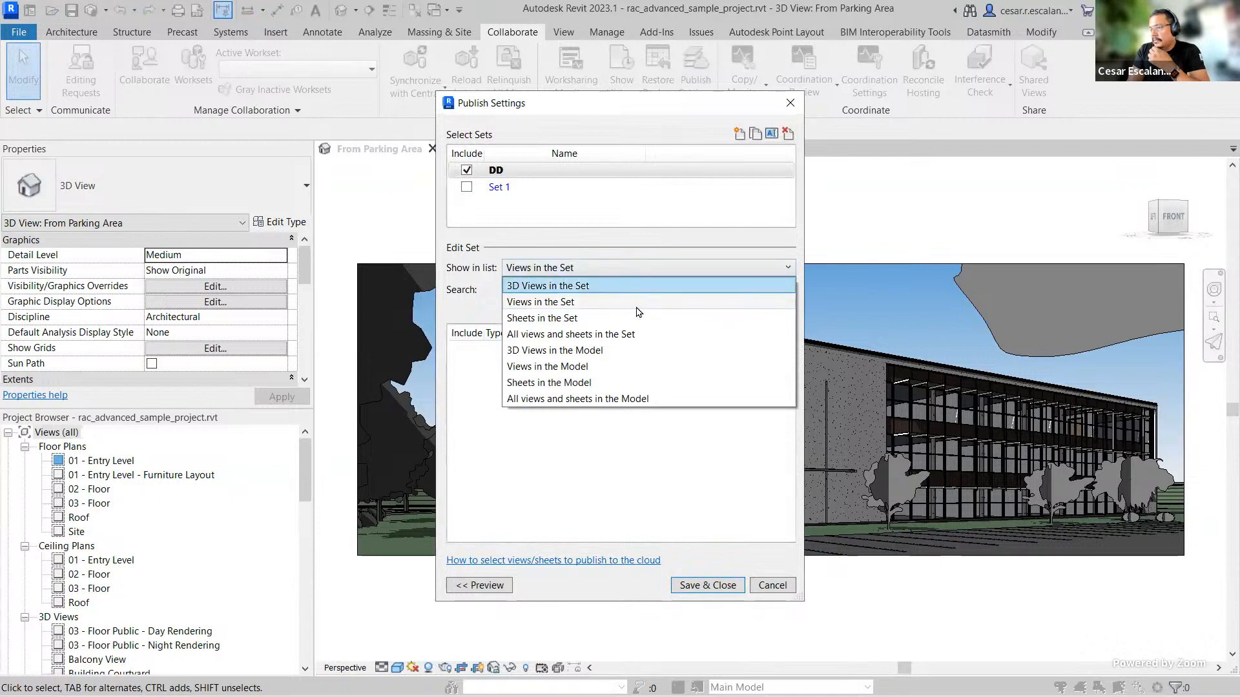
click(589, 352)
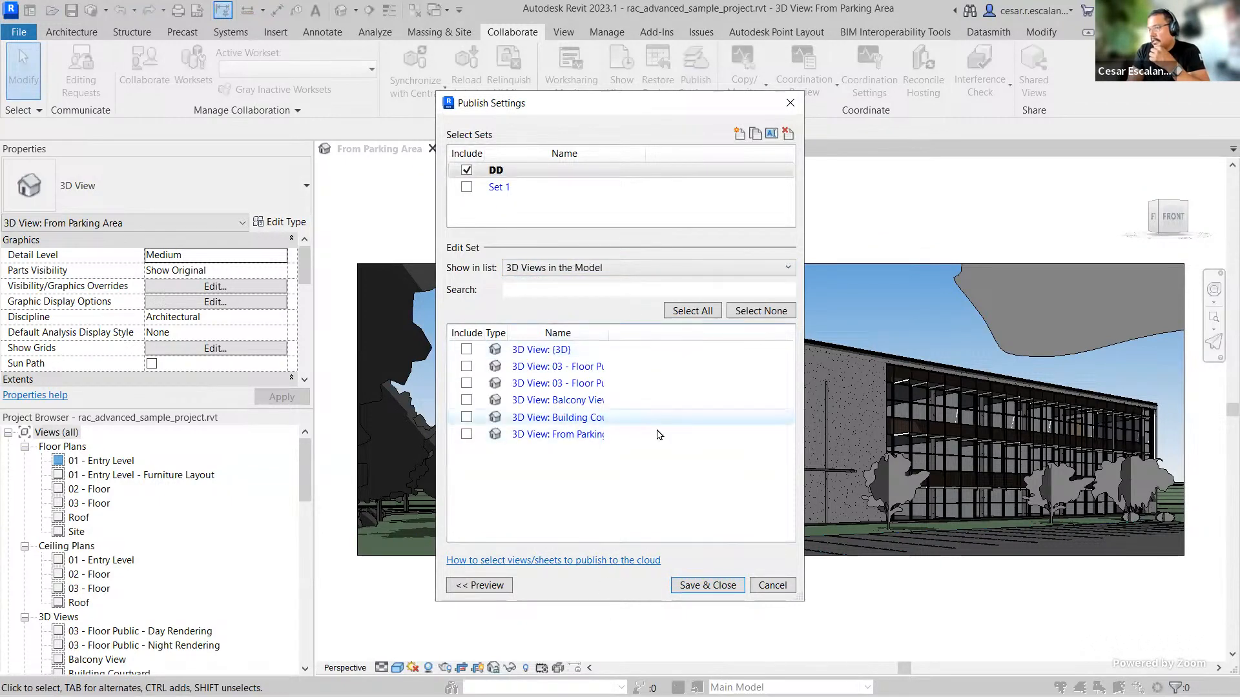
click(466, 350)
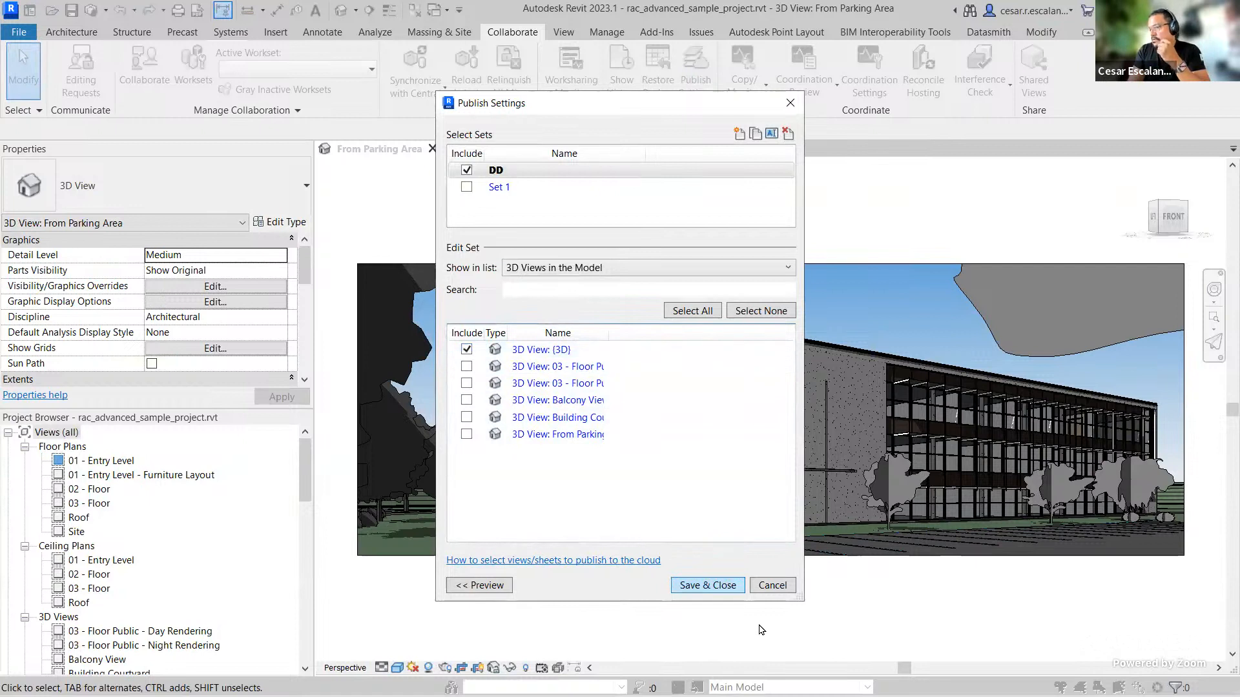
click(466, 417)
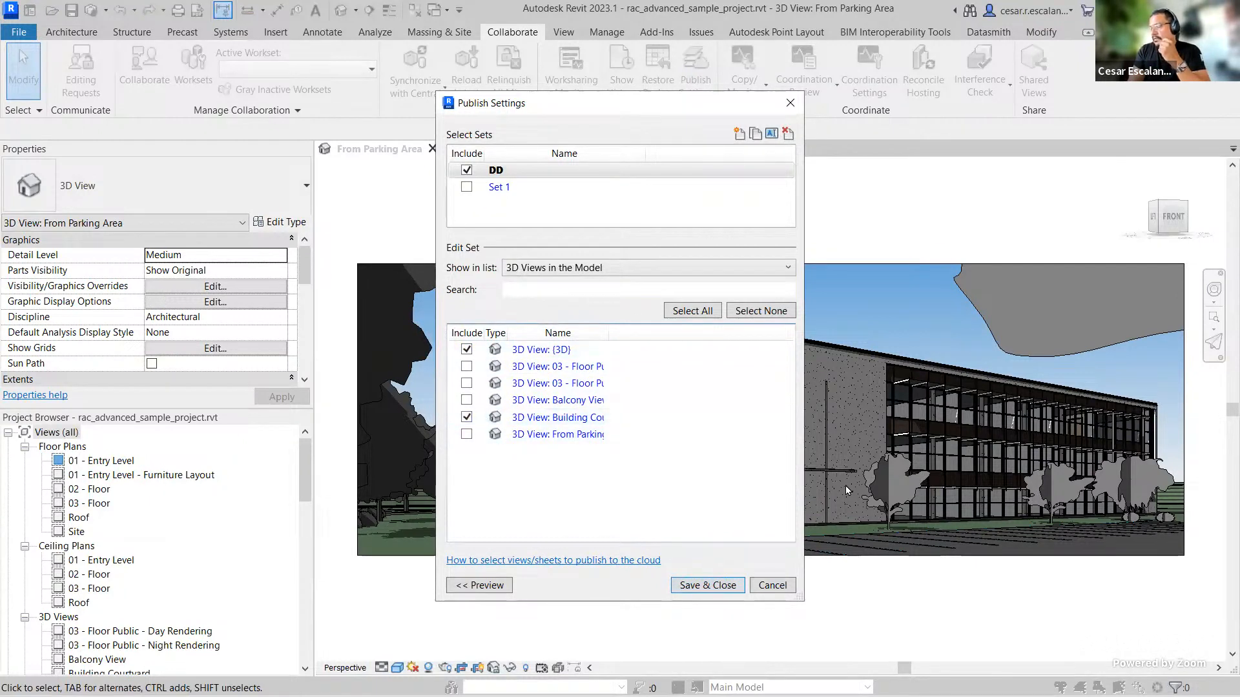
click(726, 586)
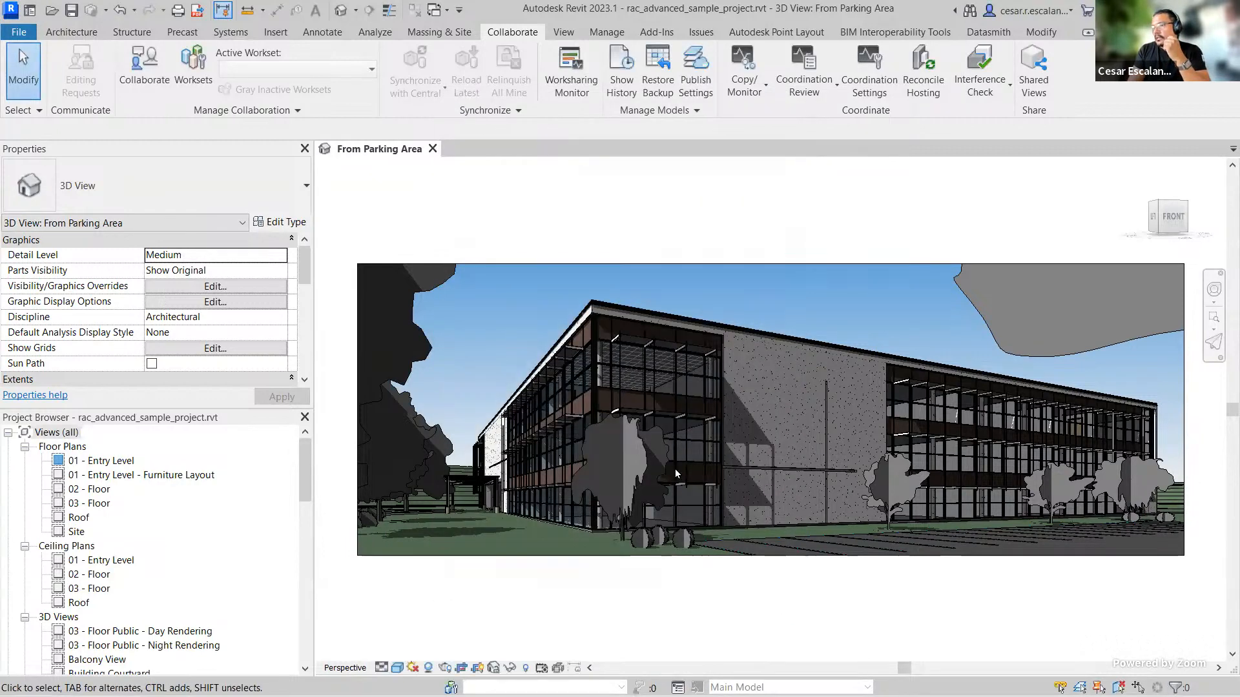
Step: Reopen Publish Settings and review all views and sheets in the model for the DD set
click(695, 74)
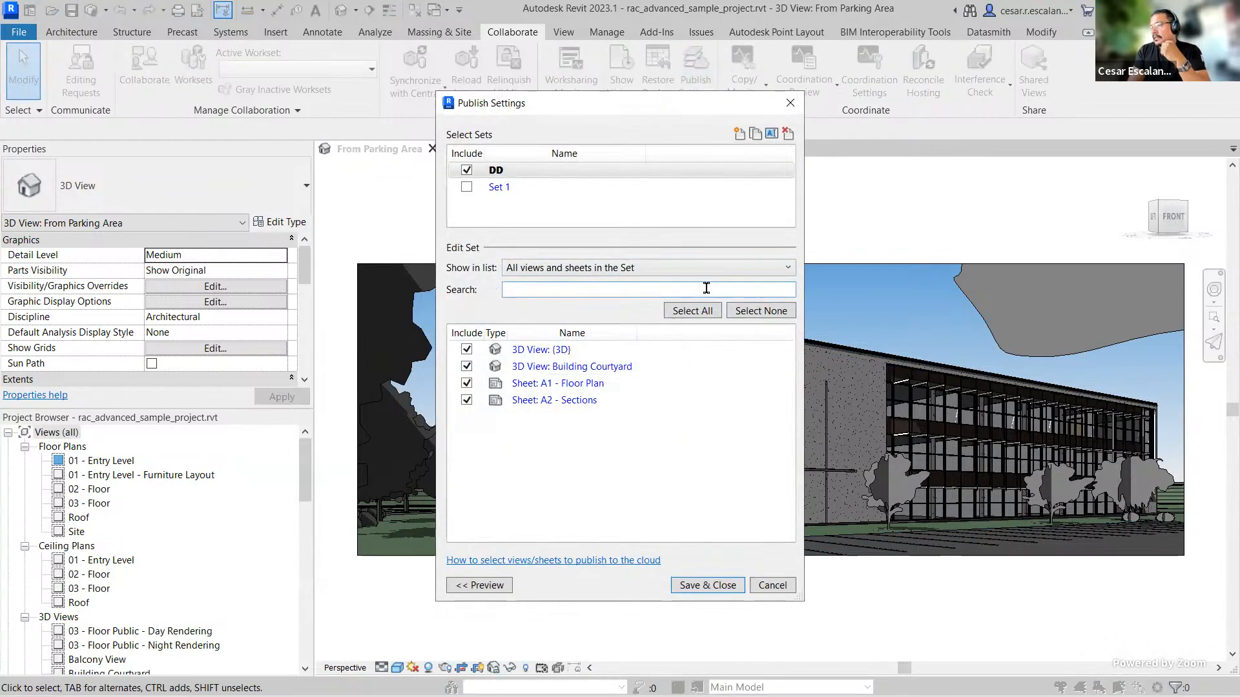
click(686, 270)
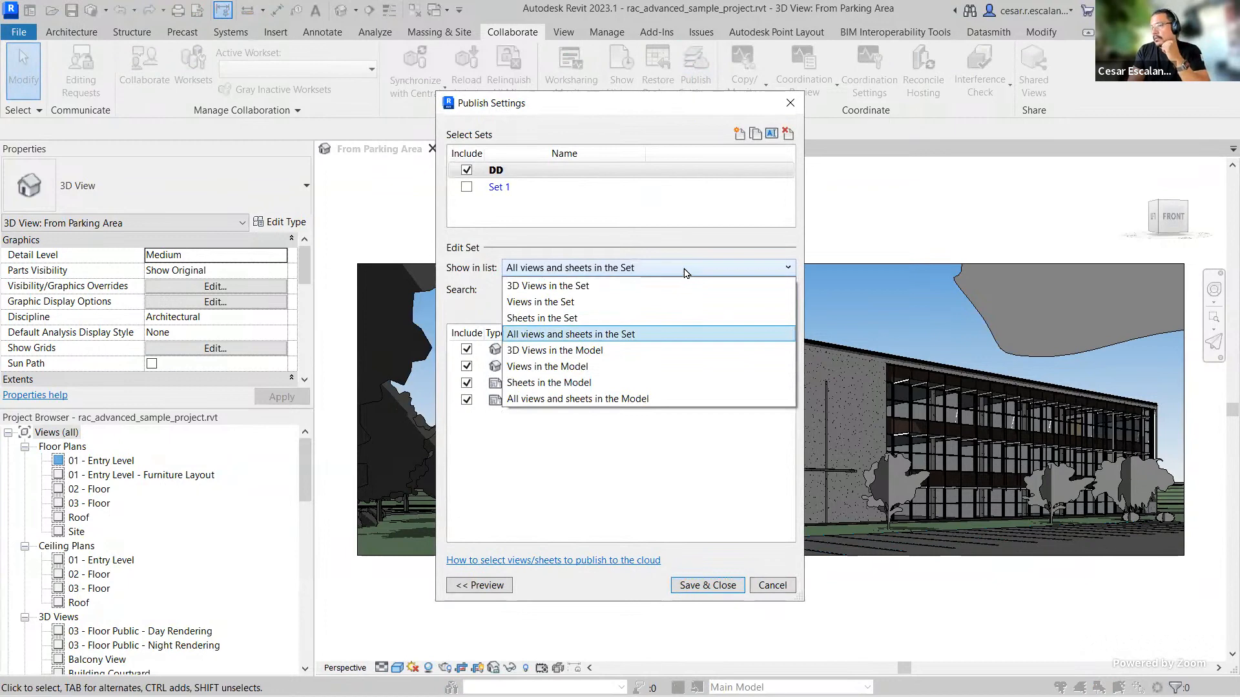
click(636, 398)
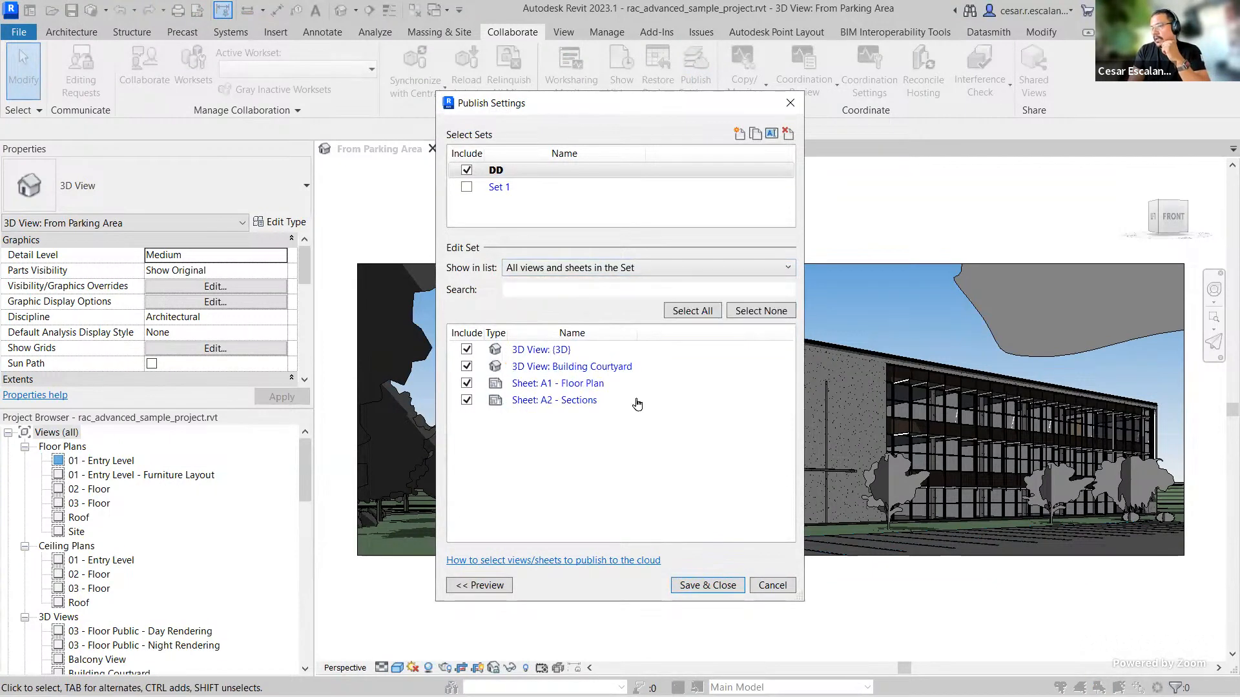
drag(781, 371, 806, 578)
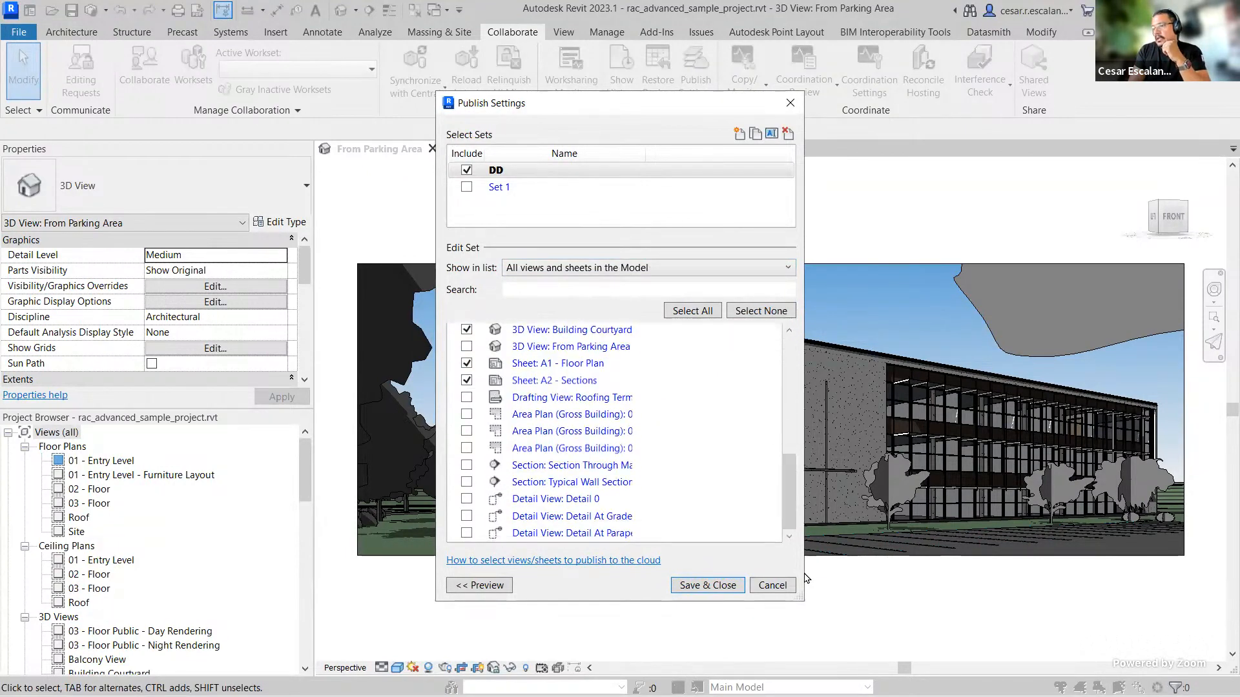
click(708, 585)
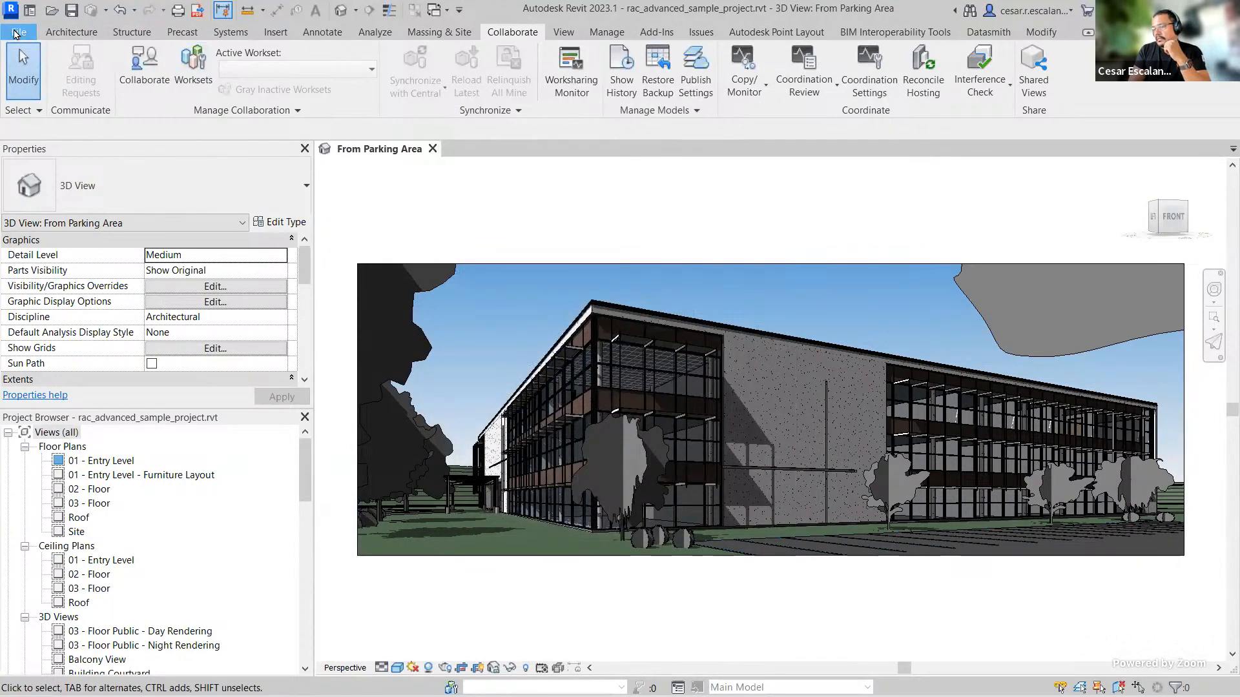
Step: Start saving as a cloud model and select the OXMAN Learning project under the TMMArch account
click(18, 33)
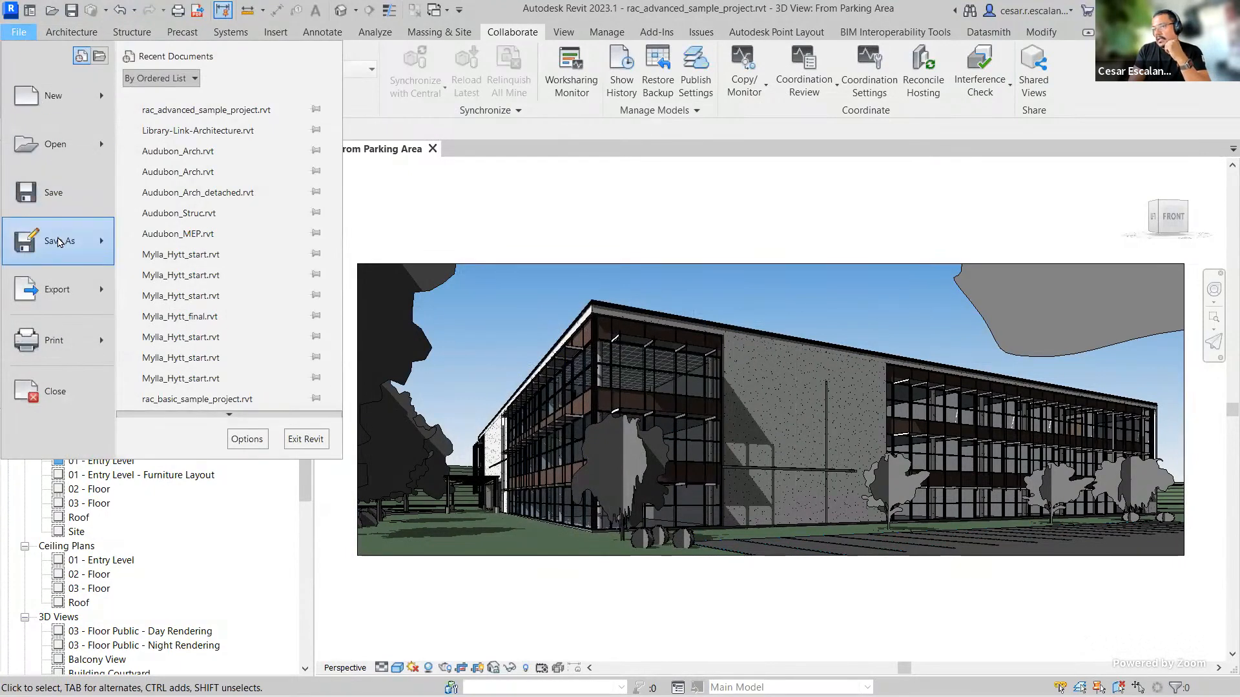
mouse_move(65, 238)
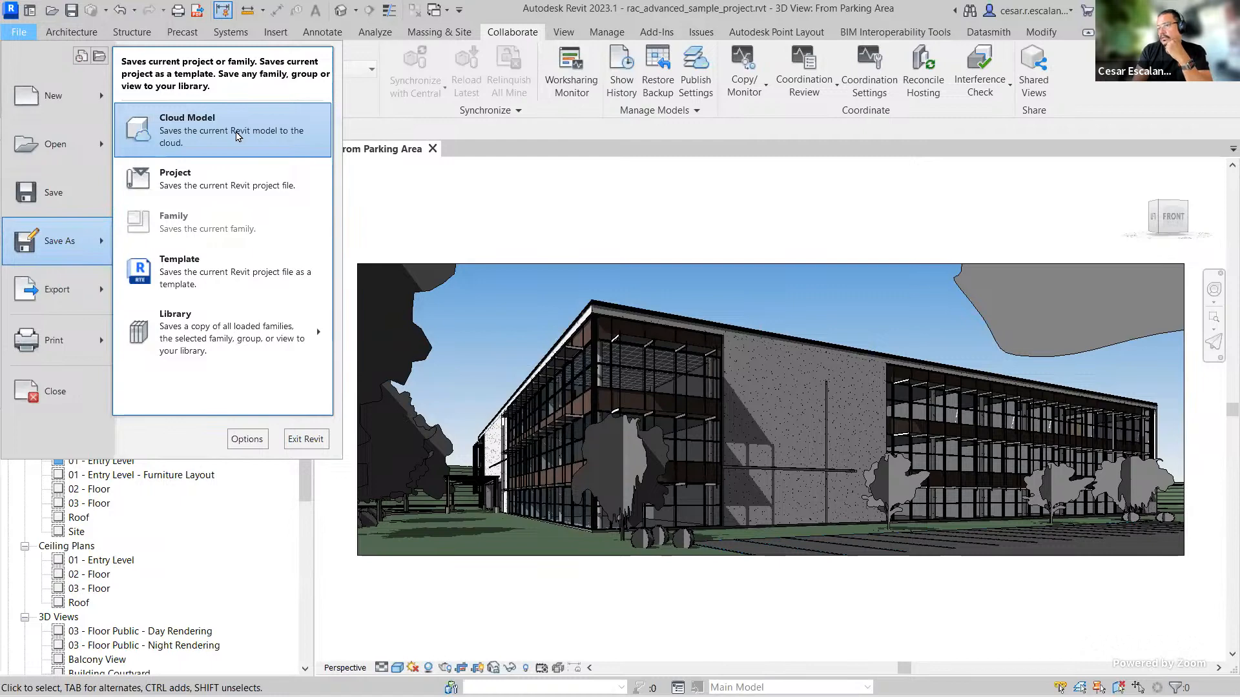
key(Escape)
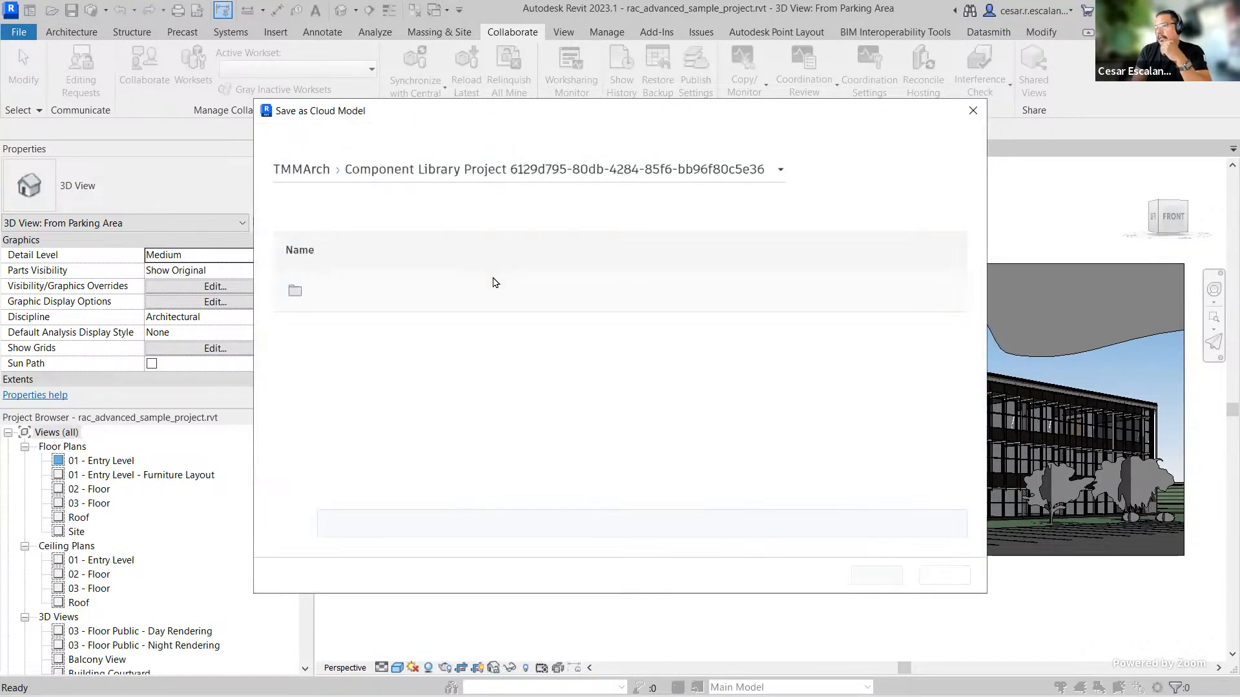
click(307, 173)
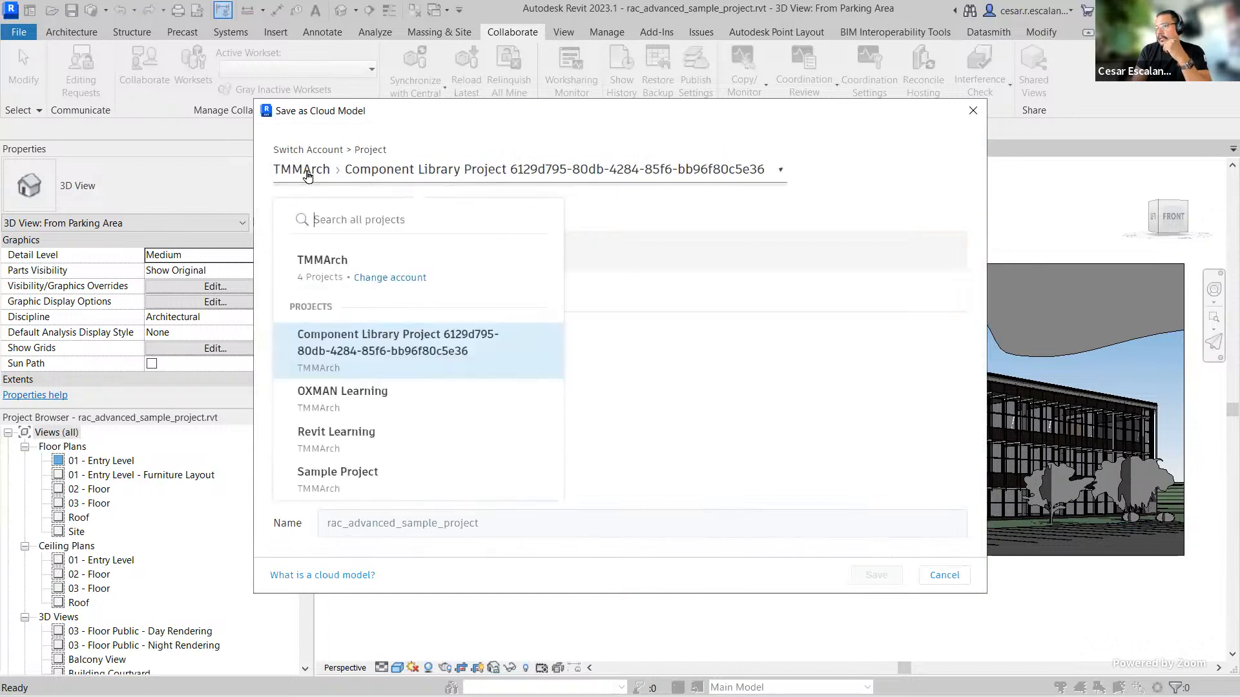
click(326, 262)
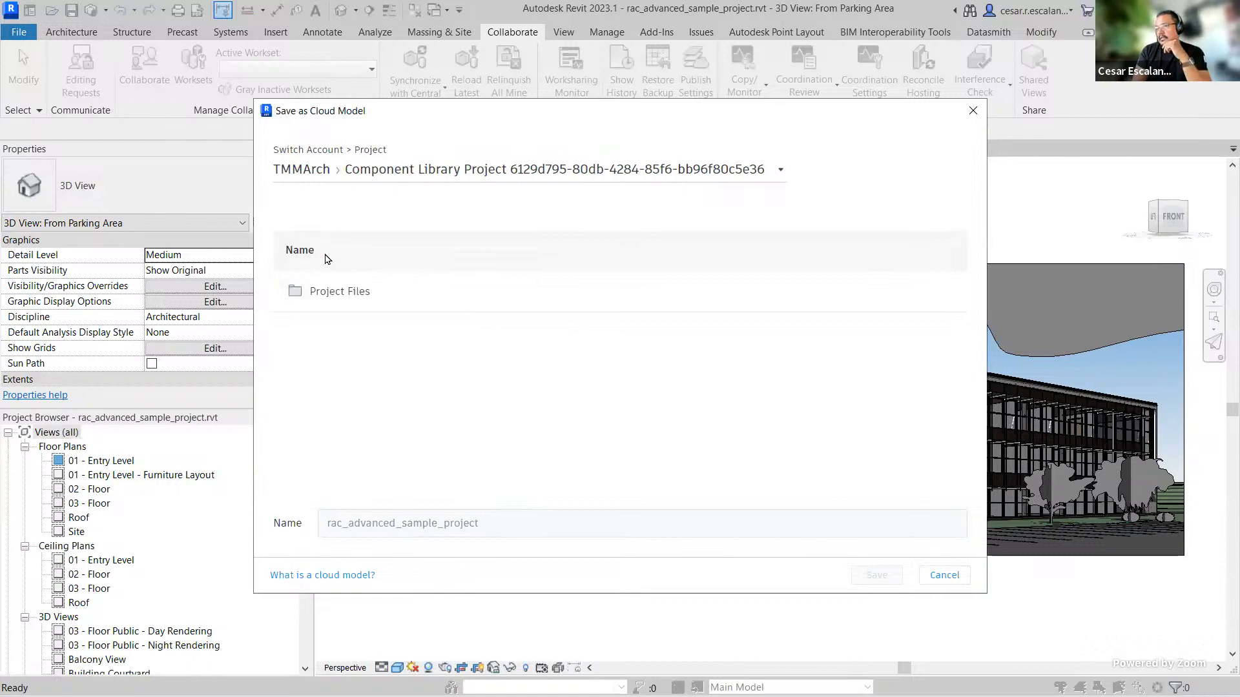
click(311, 175)
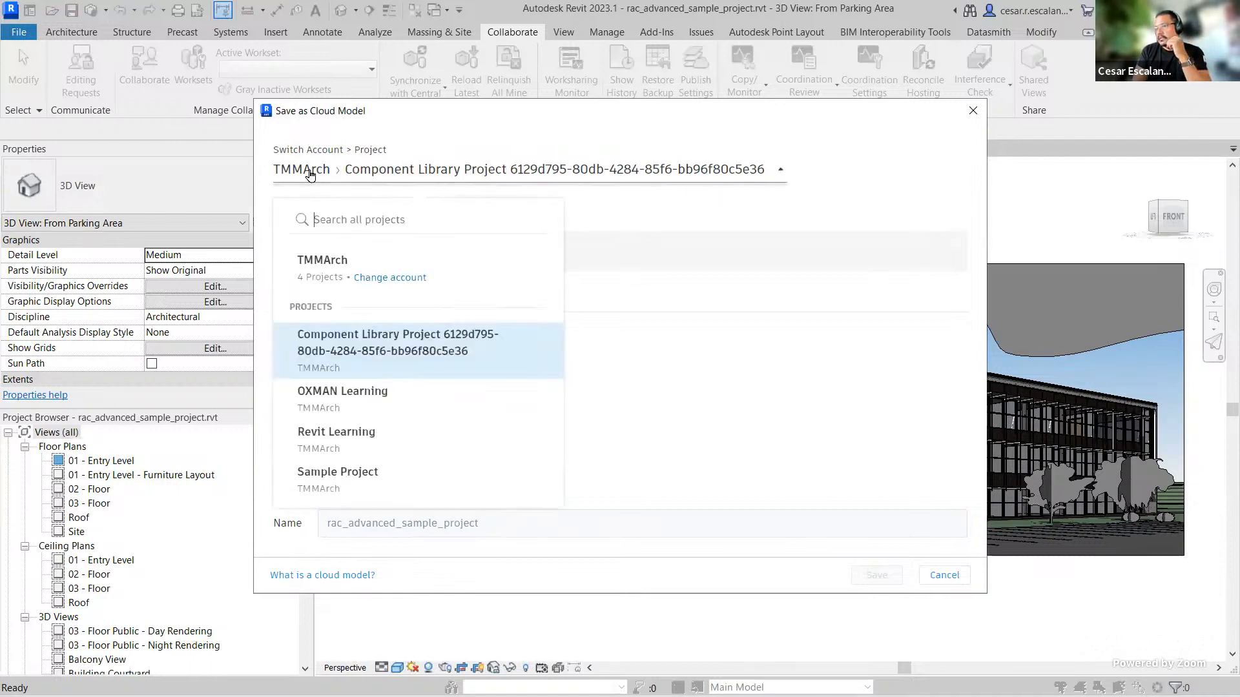
click(344, 395)
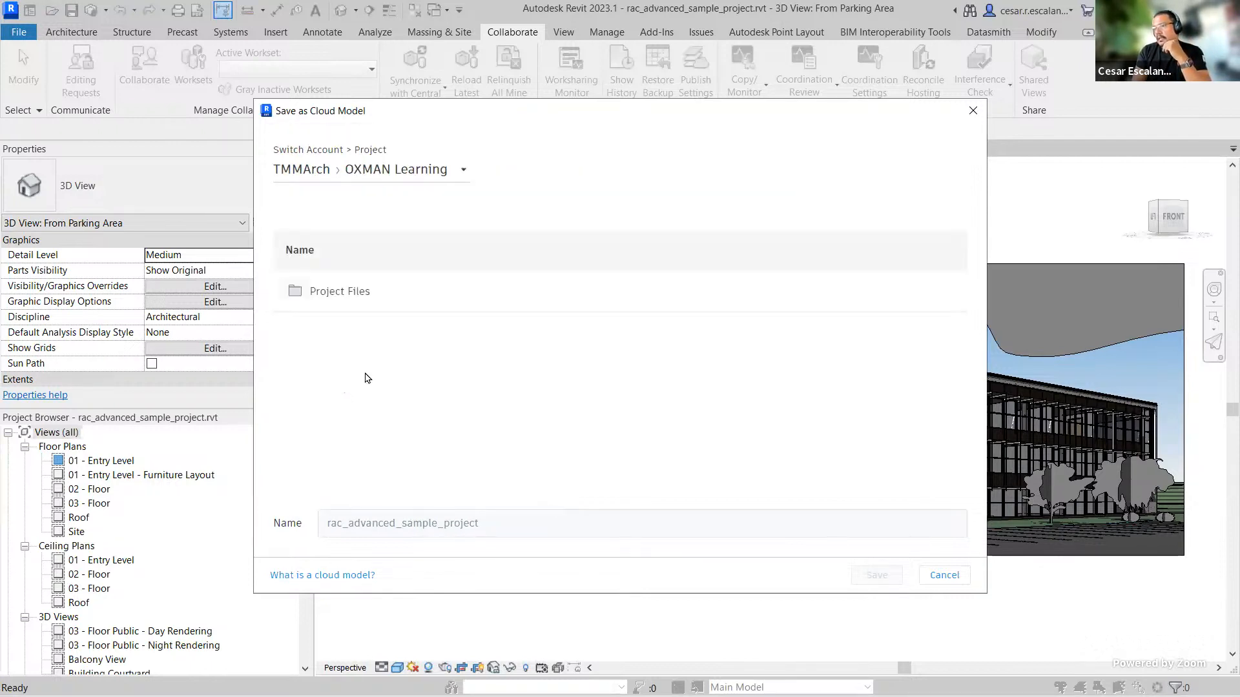
Step: Save the model as rac_advanced_sample_project in the Project Files > Model folder and close the confirmation
click(345, 294)
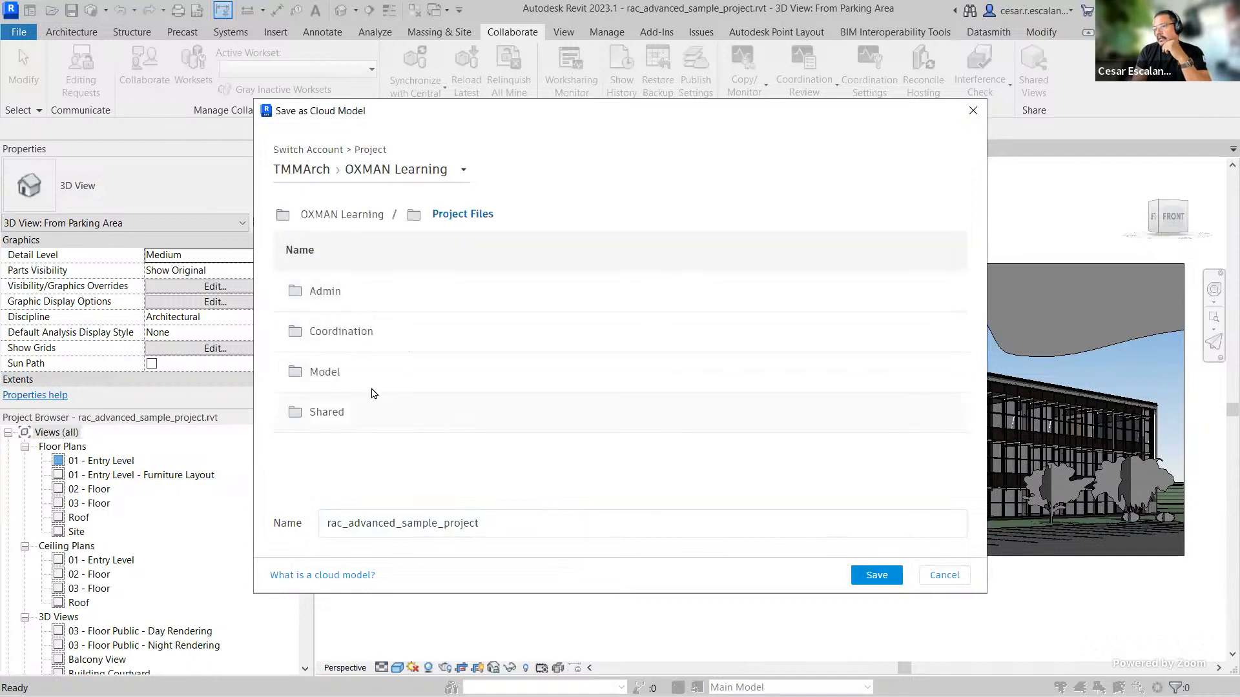
click(330, 371)
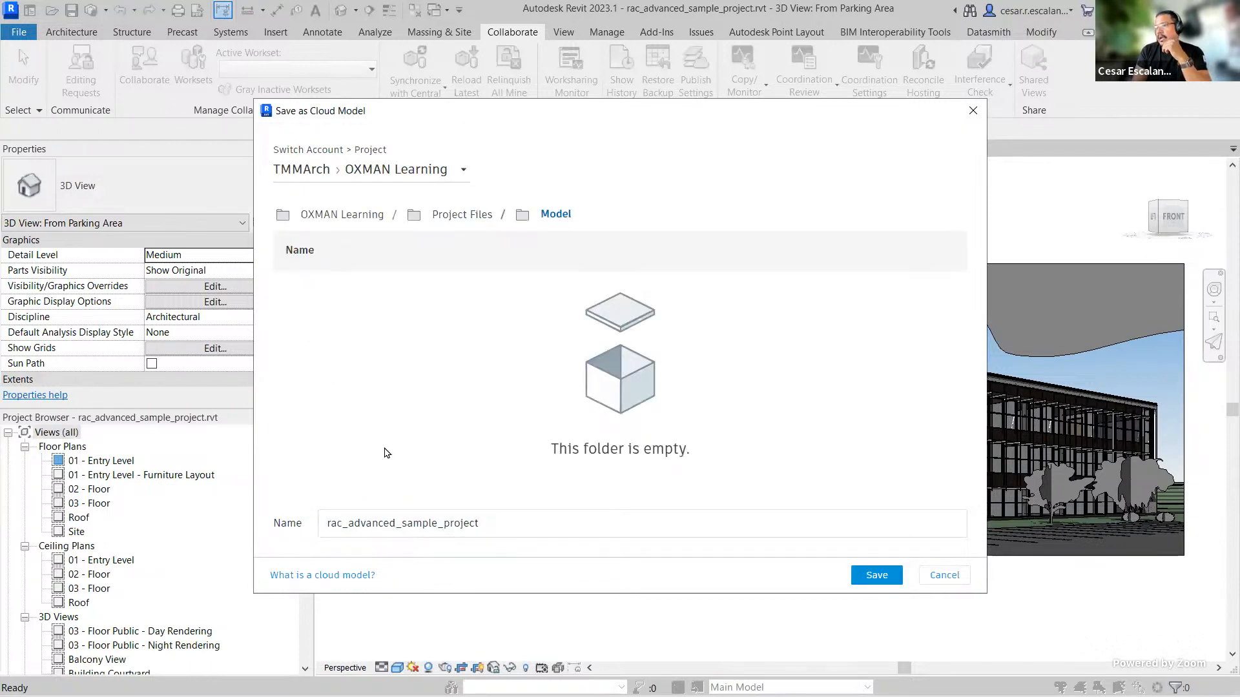
click(875, 576)
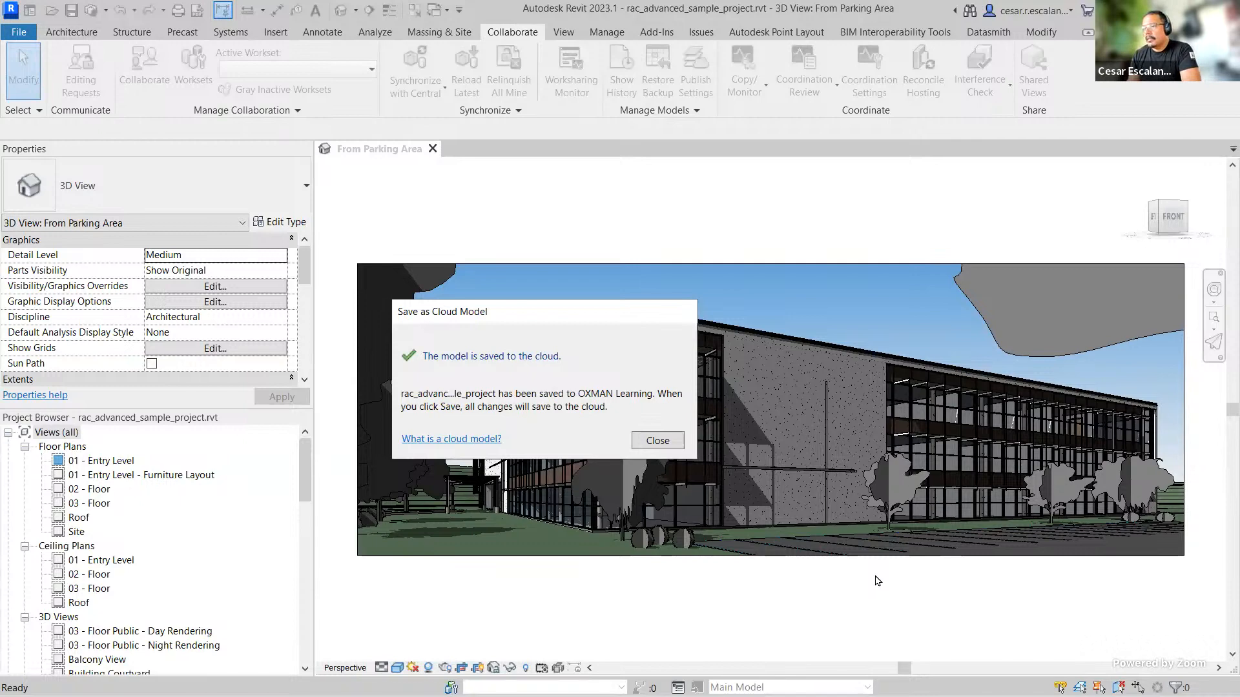
click(657, 440)
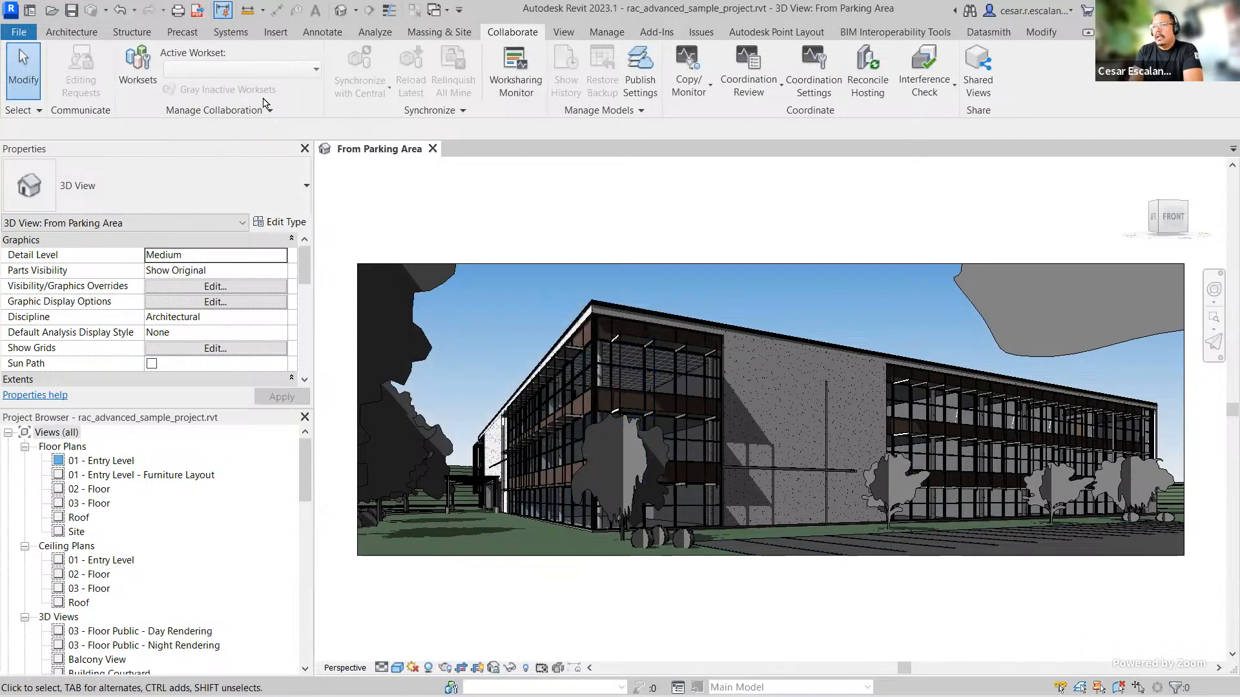
Step: Save the cloud model and close the From Parking Area view to return to Home
click(71, 14)
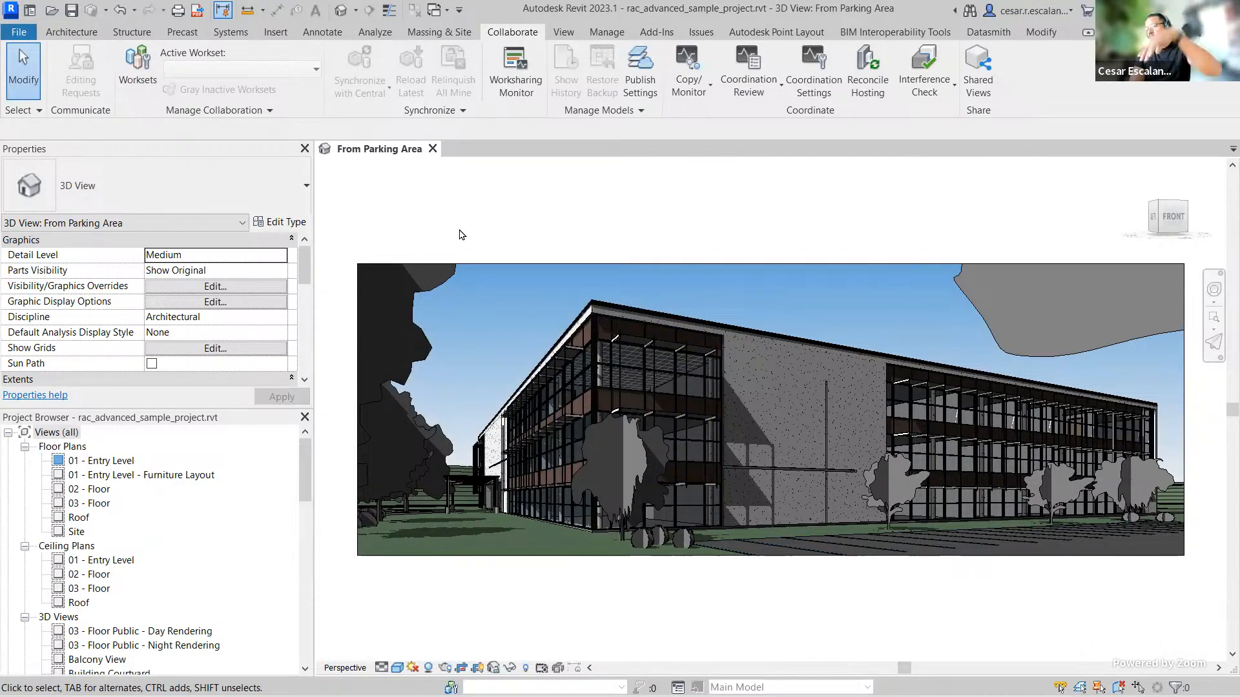
click(433, 149)
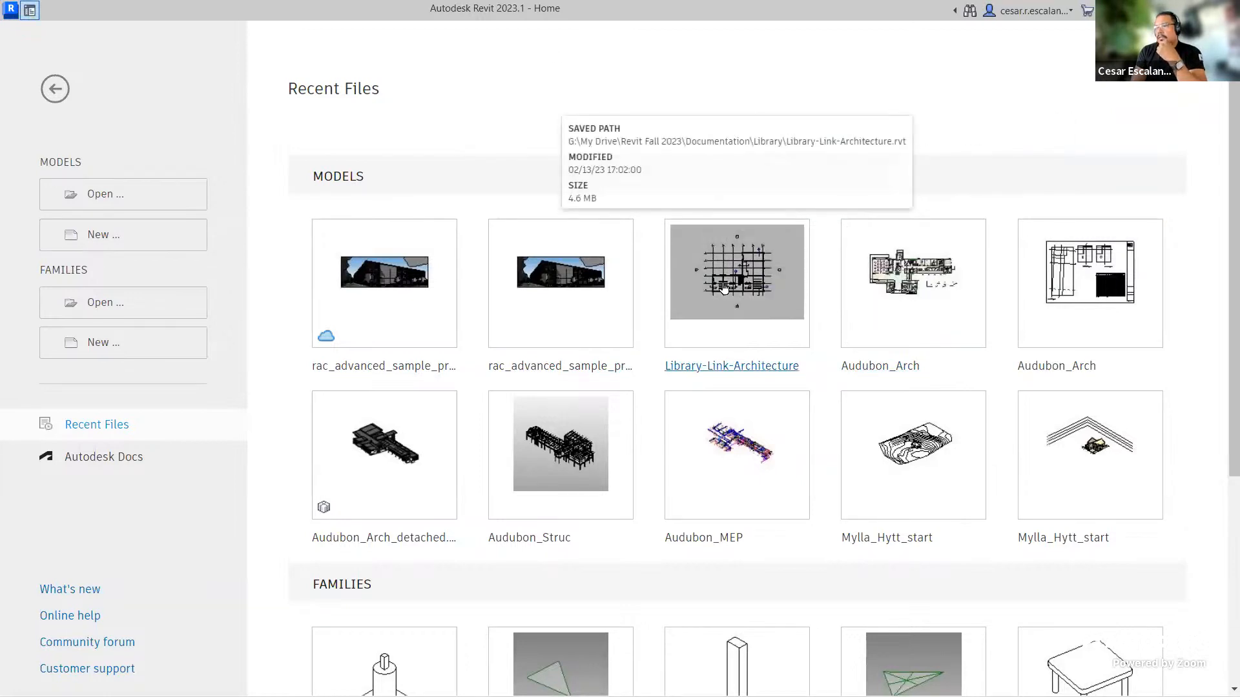
click(762, 294)
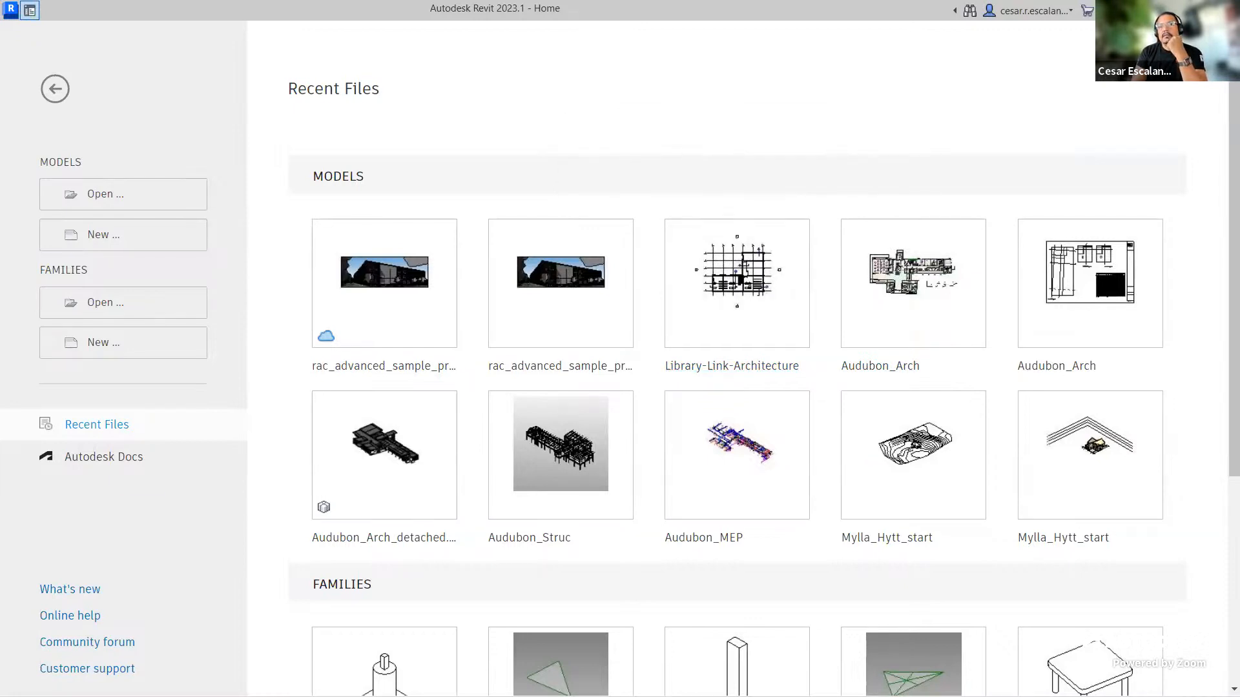
Step: Switch to the browser's Autodesk Docs Model folder and dismiss the upload panel
key(alt+Tab)
click(862, 607)
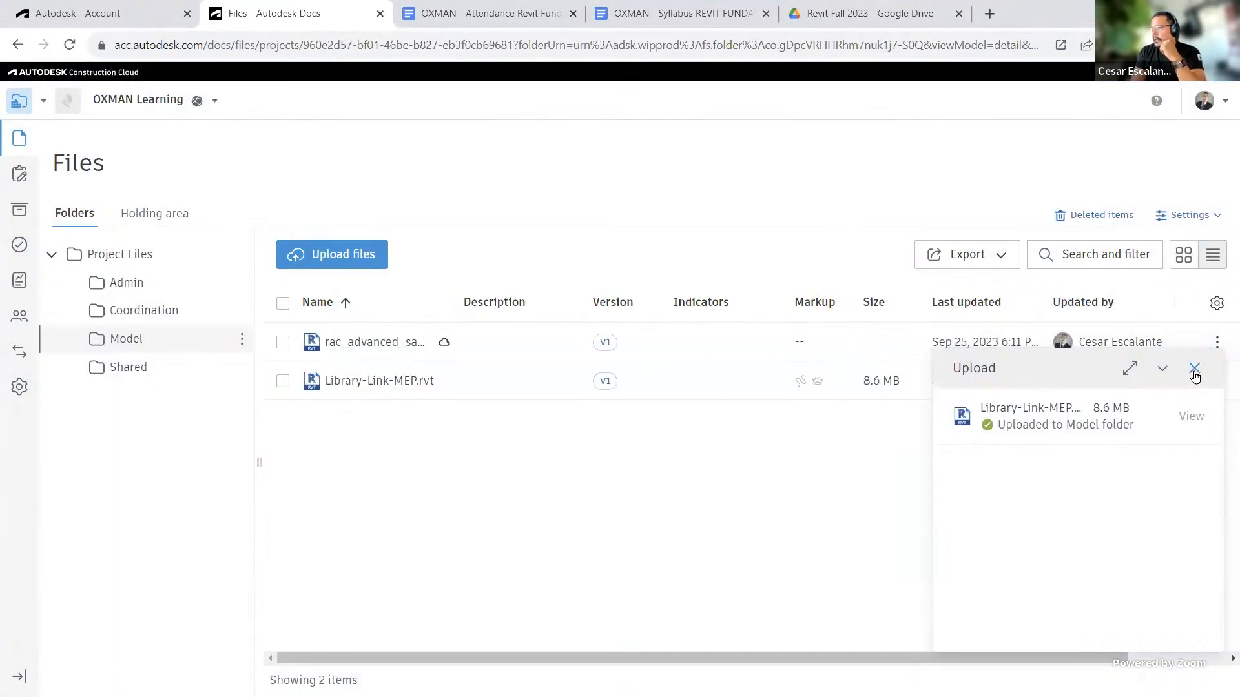
click(1194, 369)
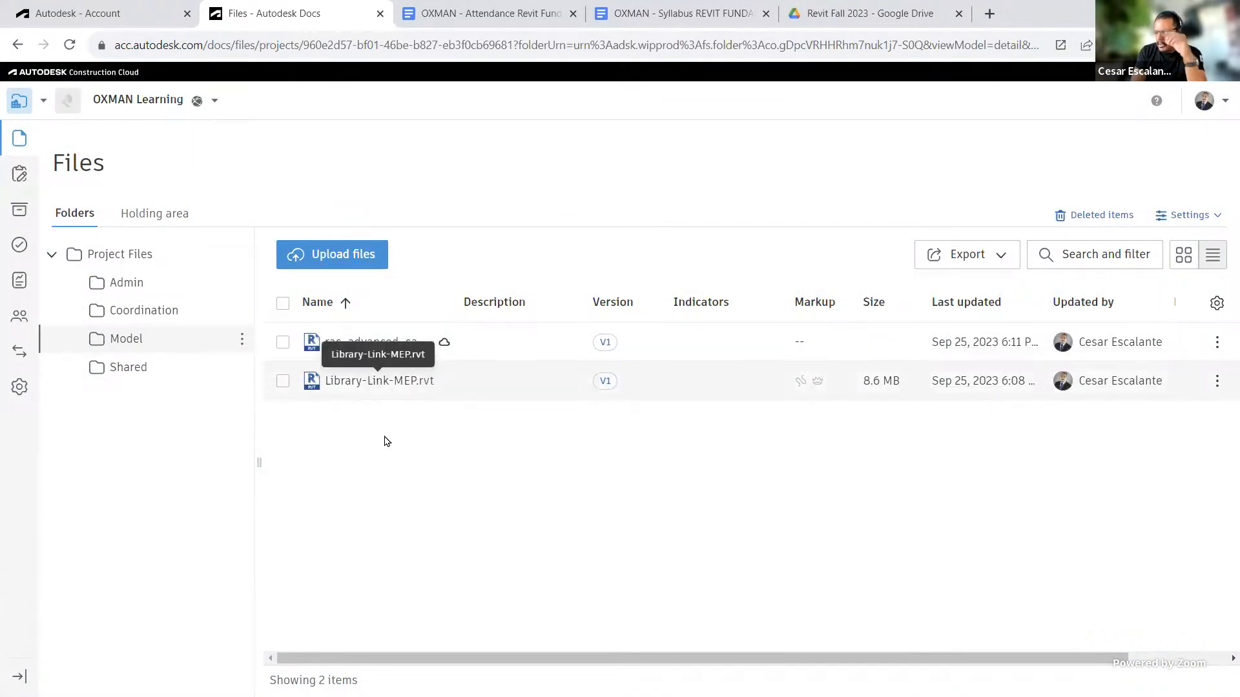
Step: Open Library-Link-MEP.rvt in the viewer, check its 2D and 3D sheets and views, and close the tab
click(377, 383)
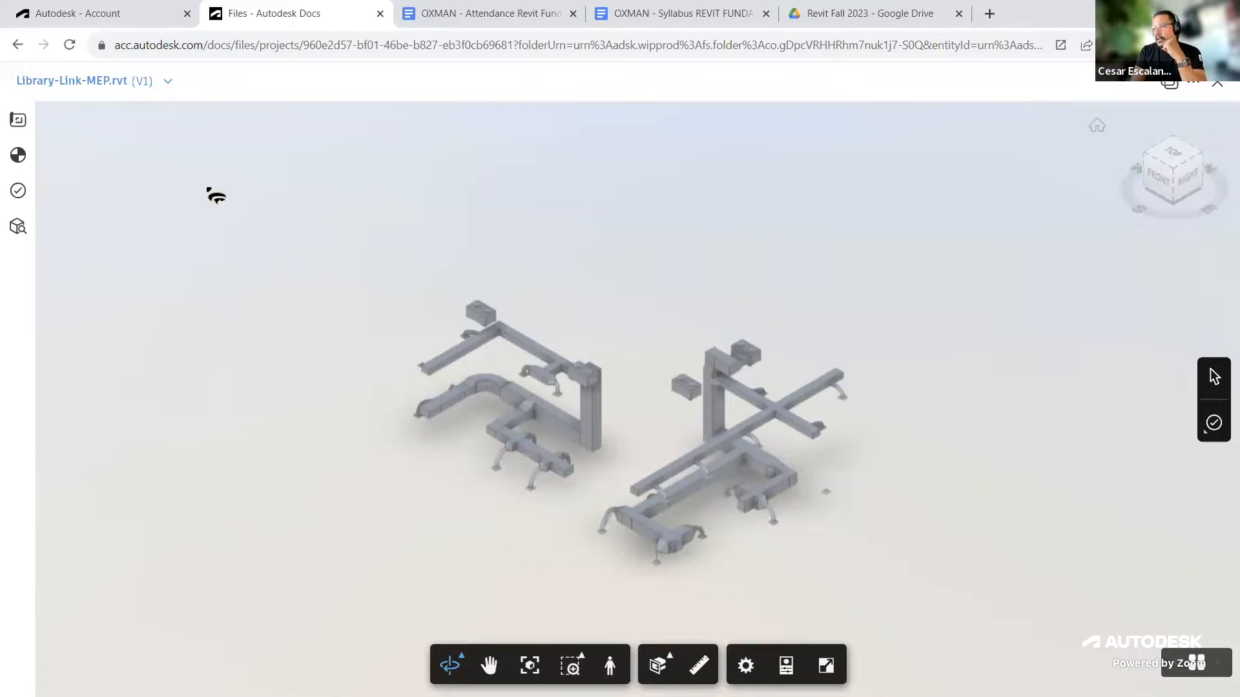
click(19, 120)
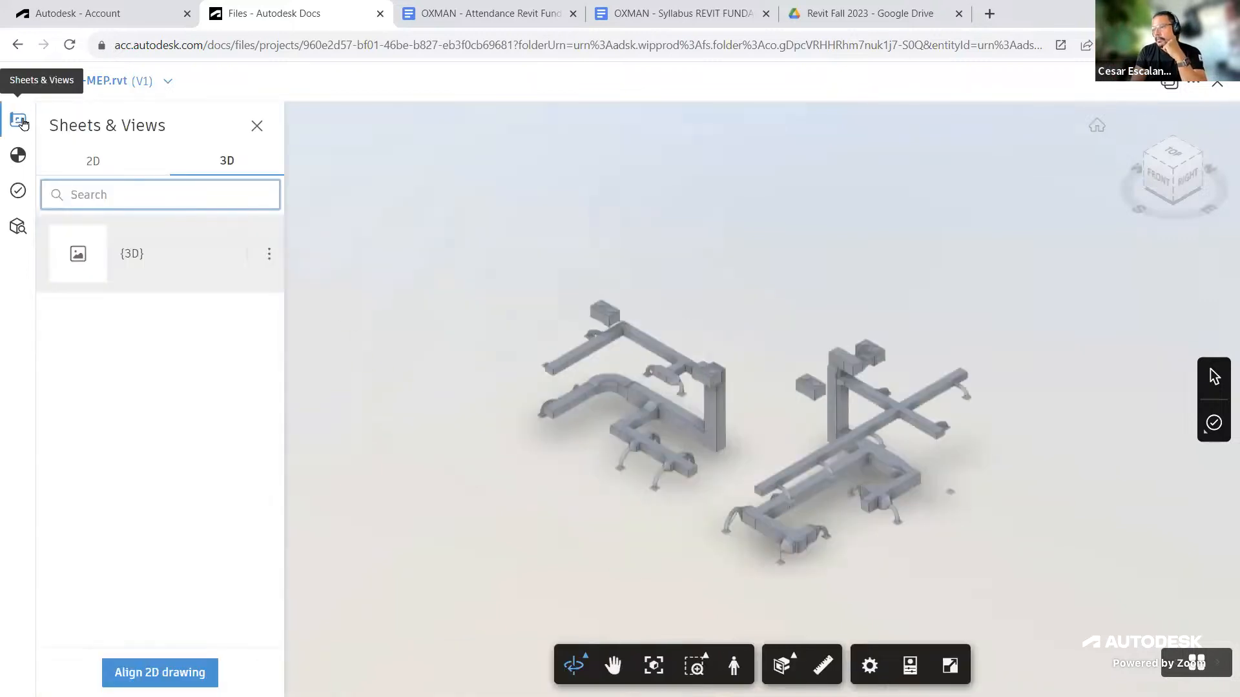
click(100, 165)
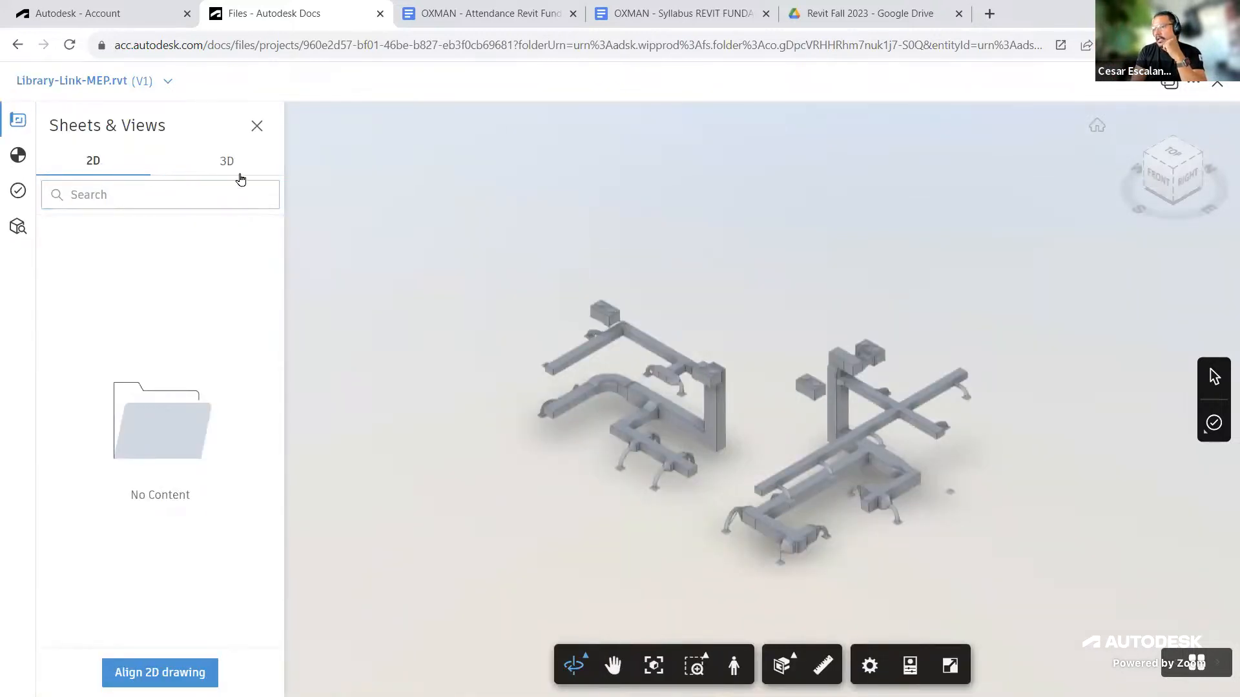
click(231, 159)
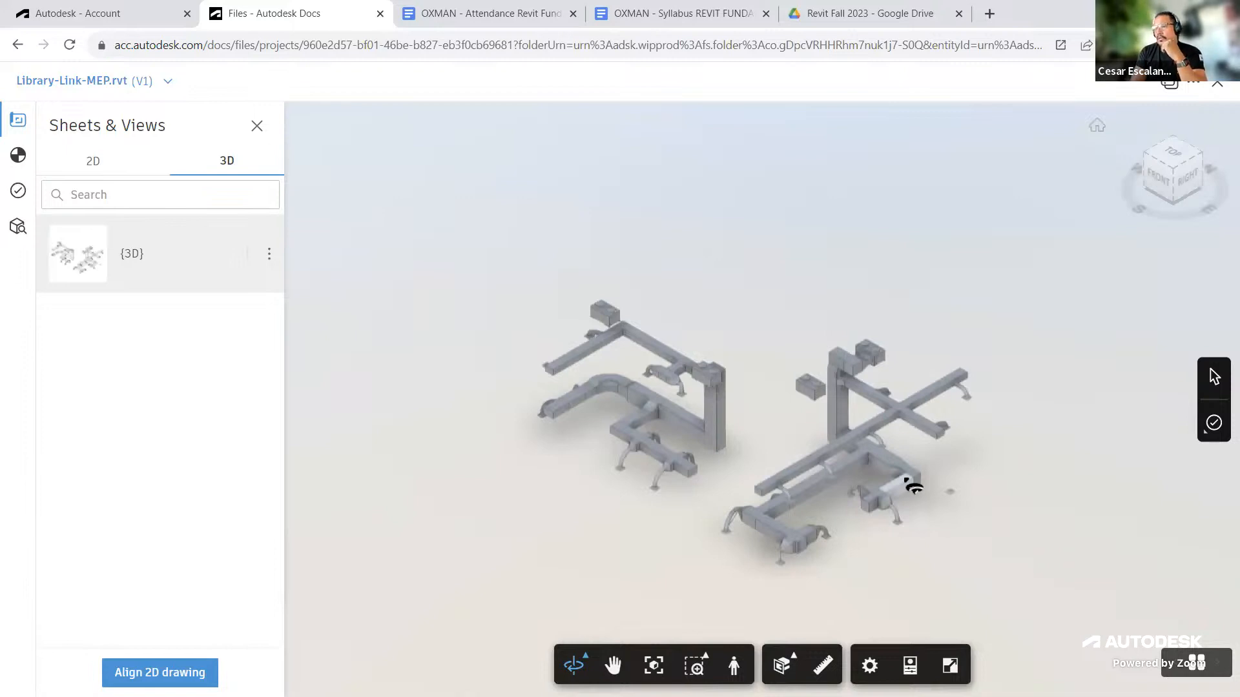
click(380, 14)
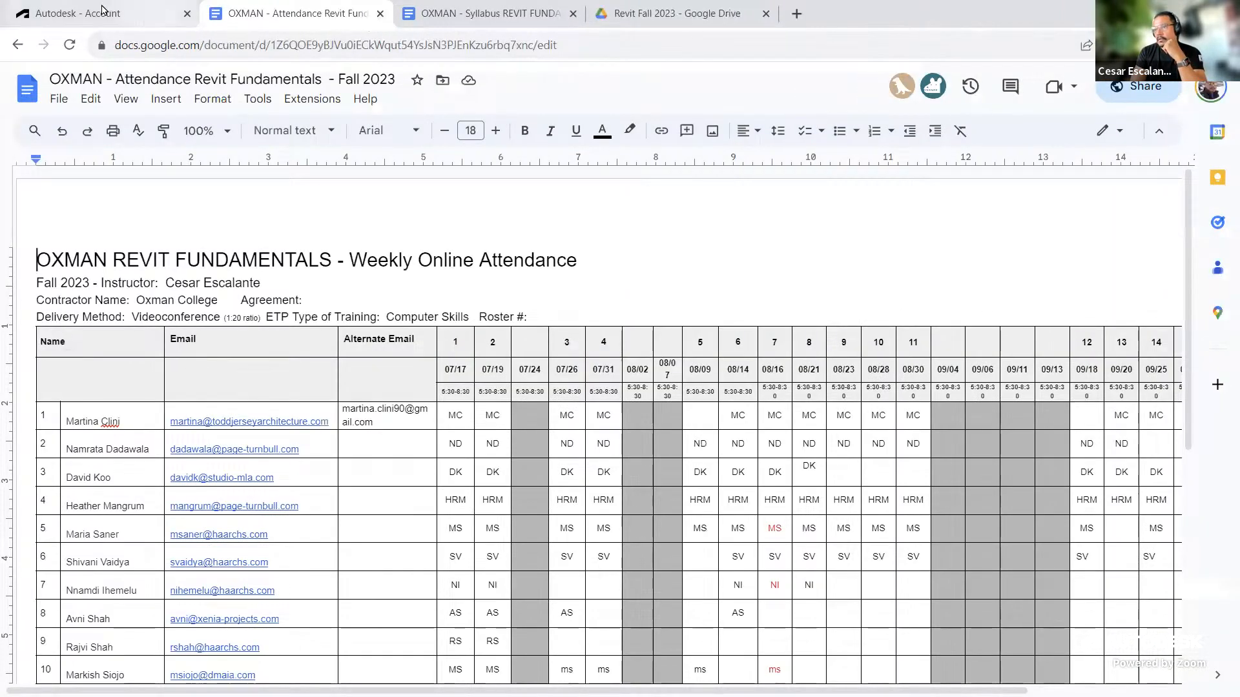
Step: Open Autodesk Construction Cloud in a new browser tab and switch to the OXMAN Learning project
click(93, 9)
click(797, 13)
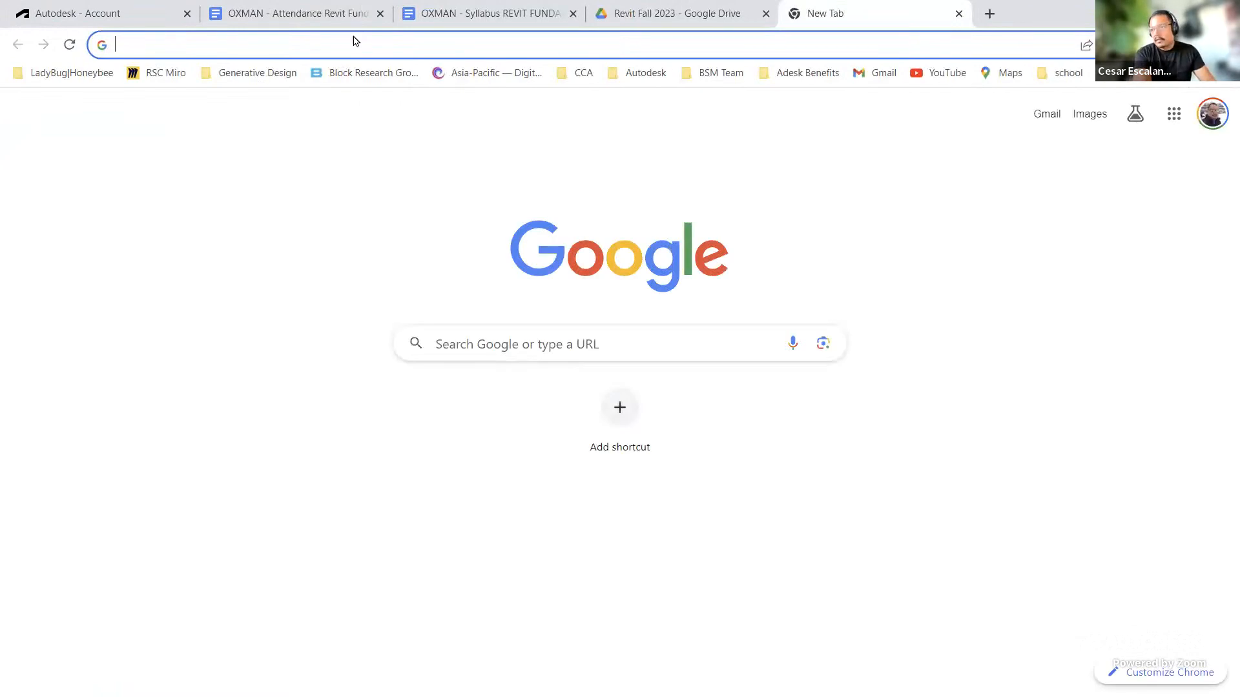
text(acc)
key(Return)
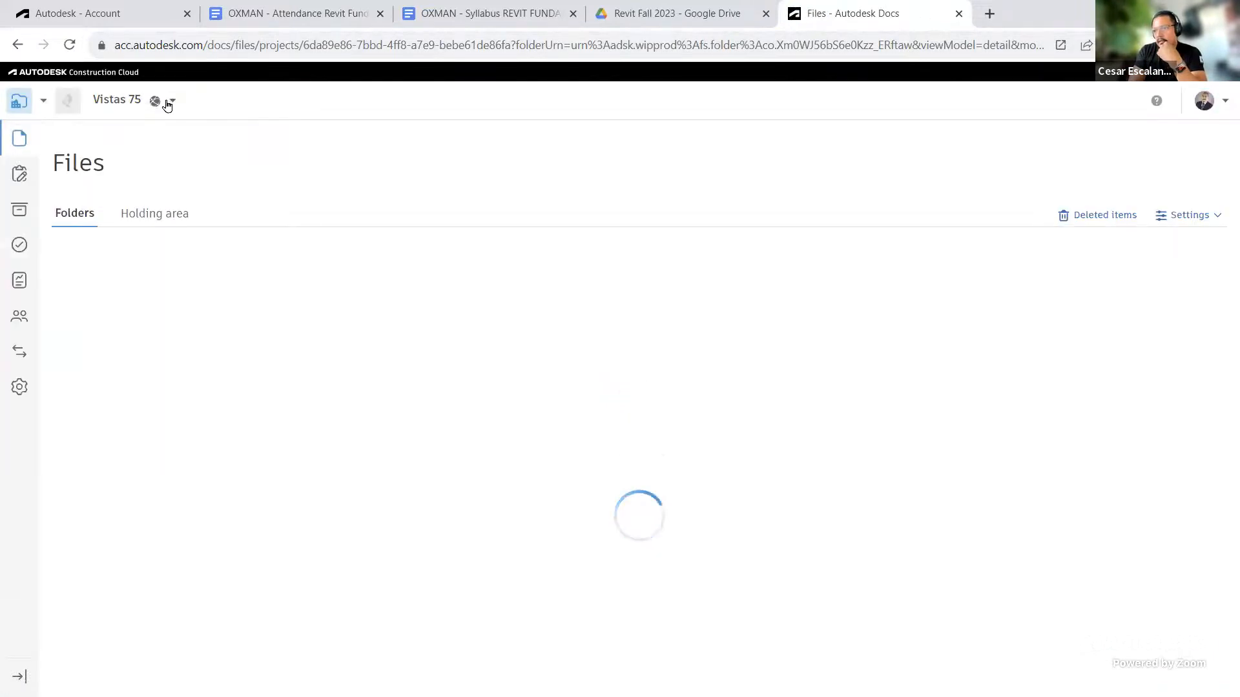
click(123, 103)
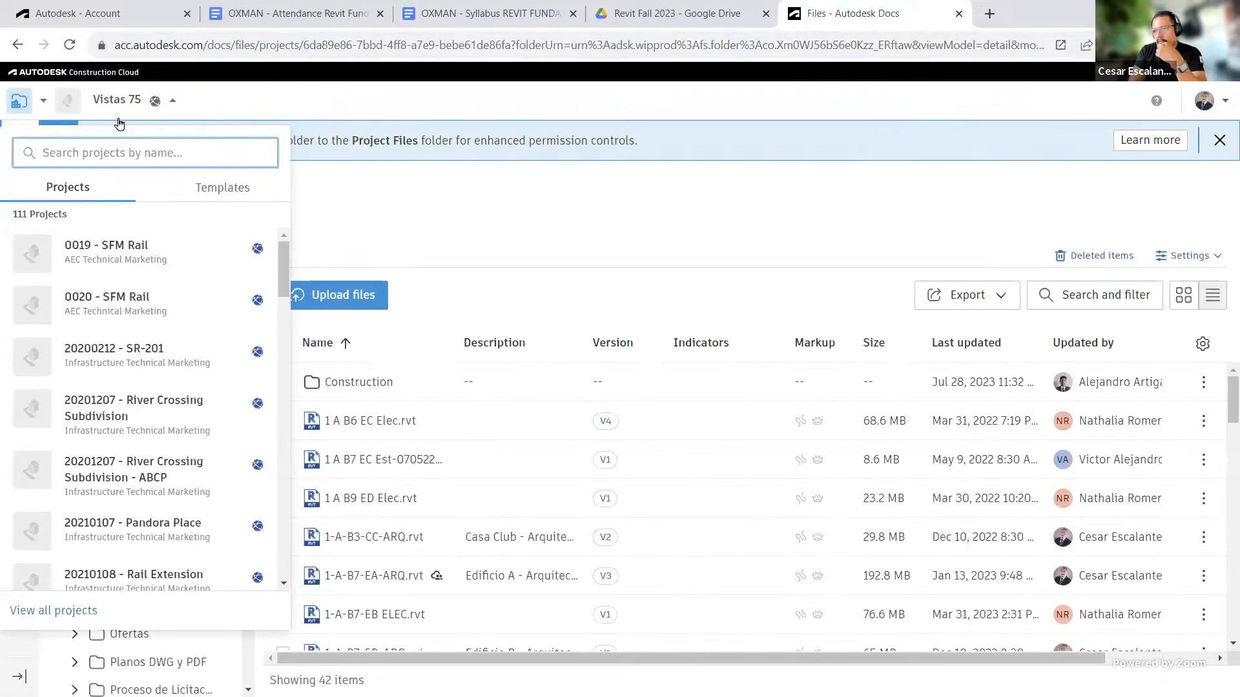
text(o)
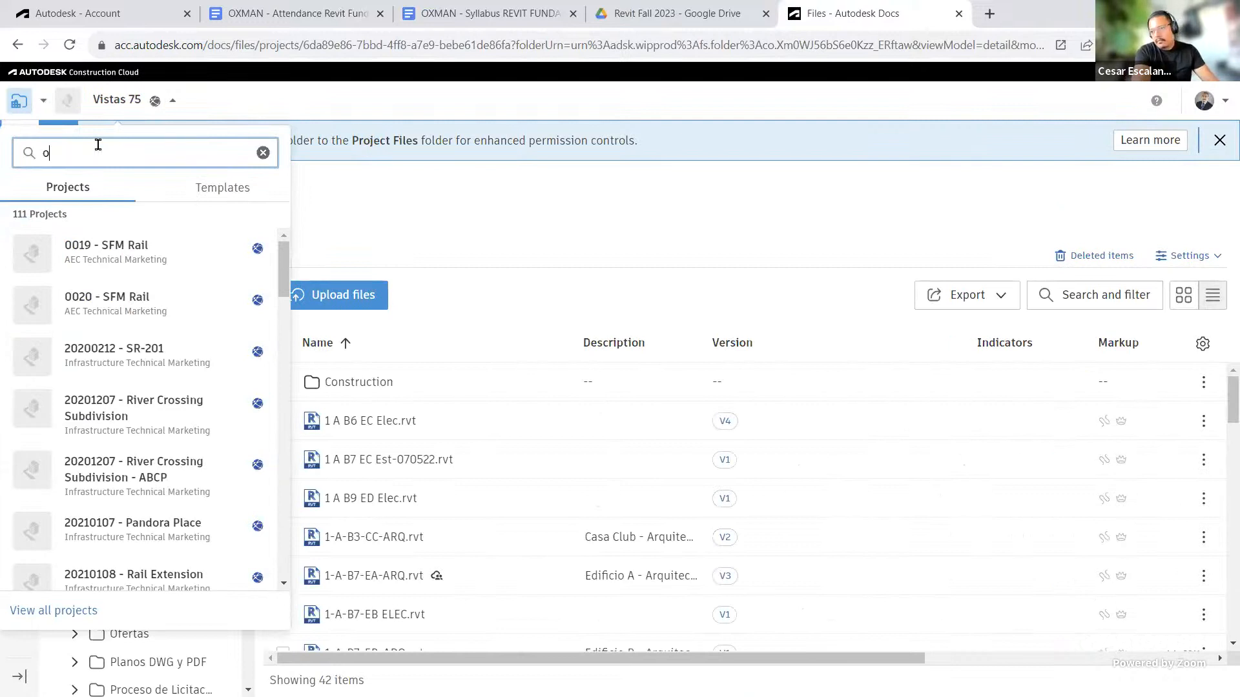
text(xman)
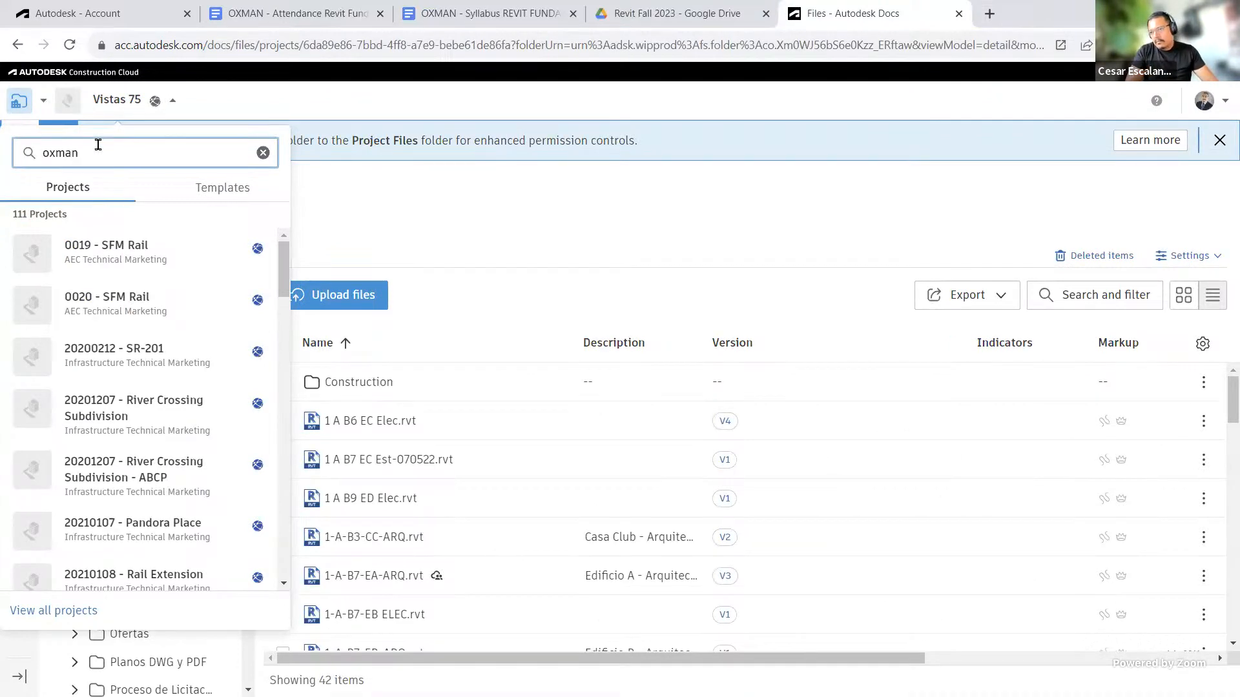
click(113, 240)
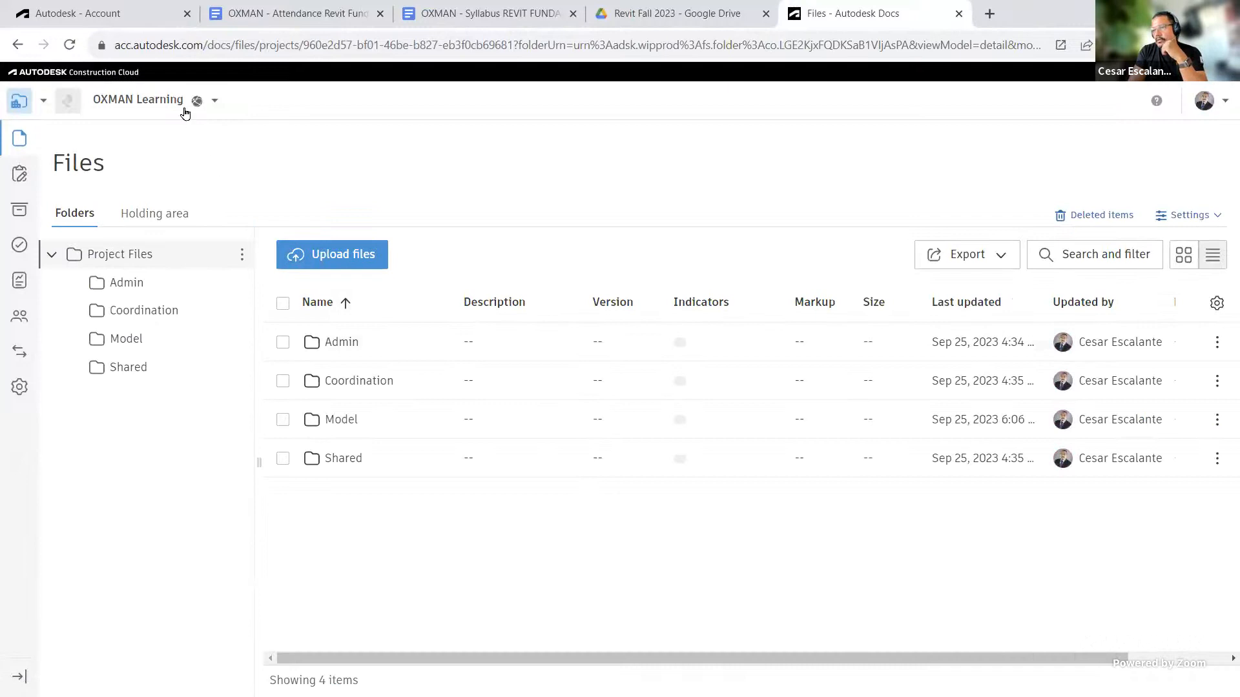
Step: Open the Model folder and review the rac_advanced_sample_project cloud model listed there
click(347, 422)
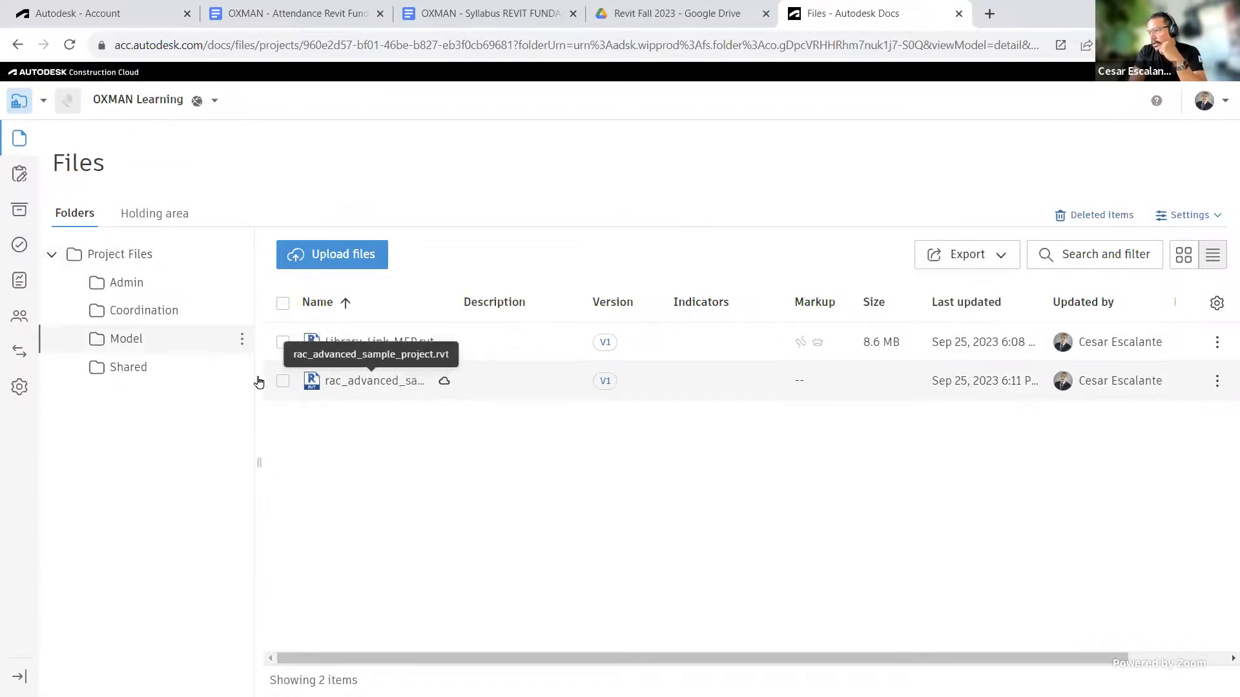
click(283, 381)
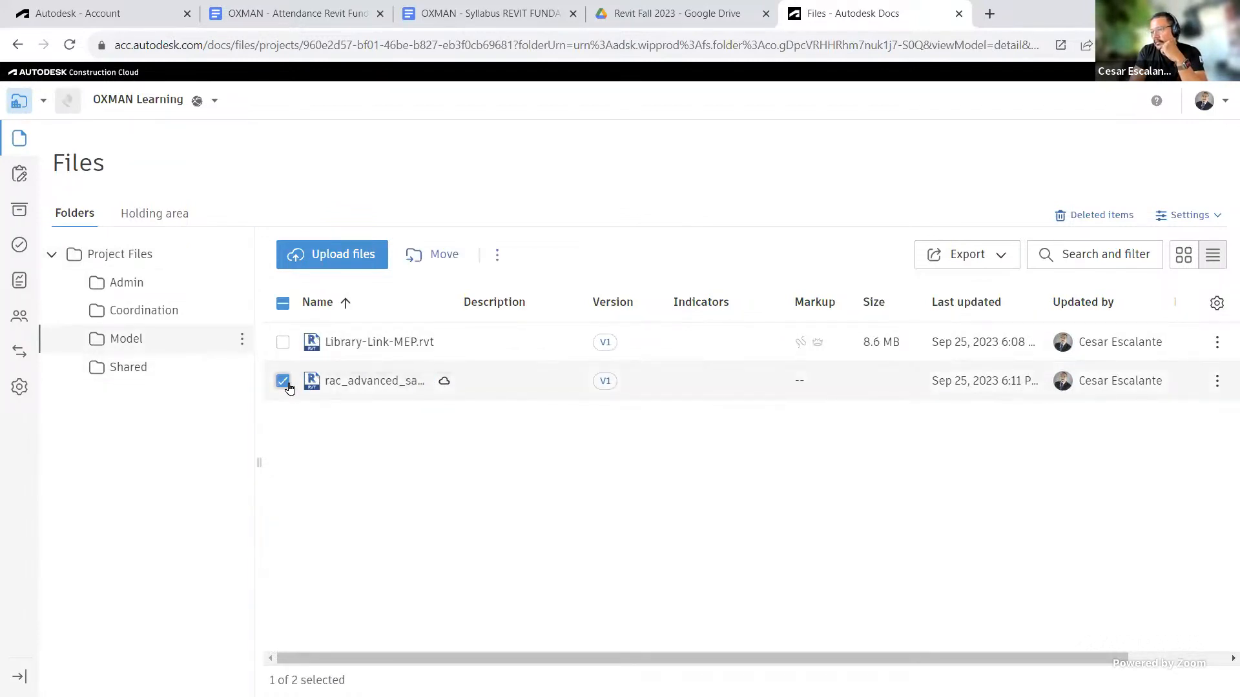
click(282, 381)
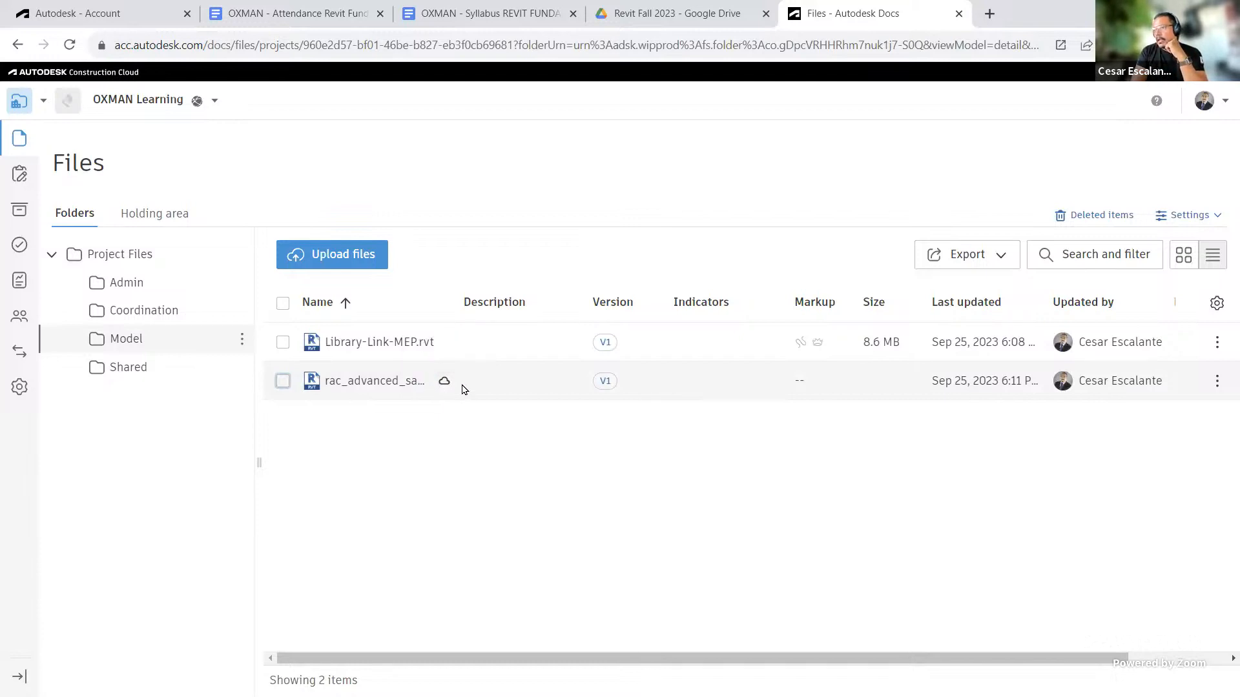
click(284, 382)
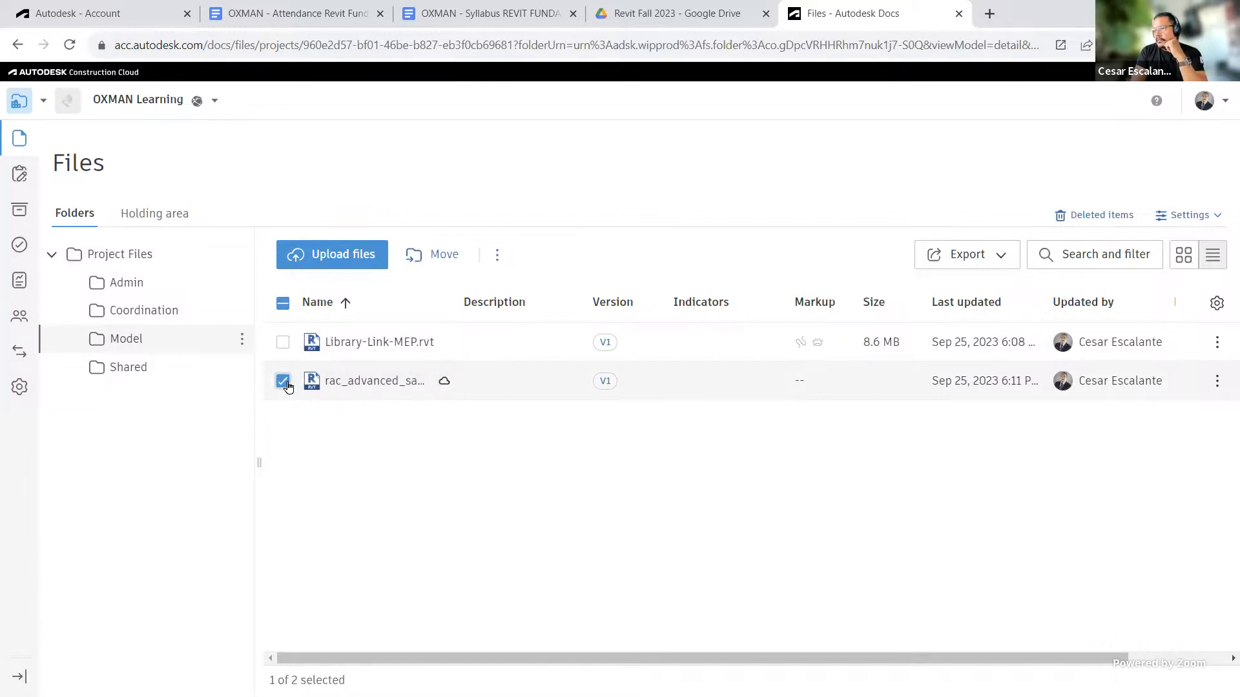
click(283, 381)
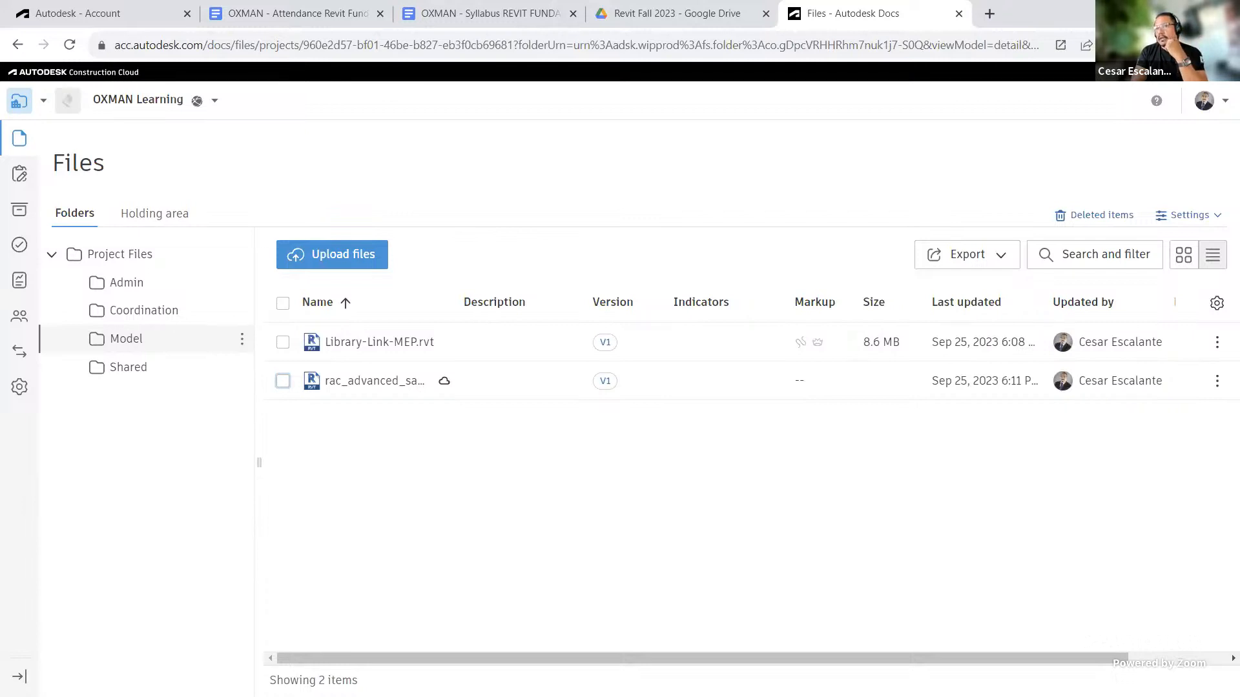
Step: Switch to Revit and open Library-Link-Architecture from the recent models
key(alt+Tab)
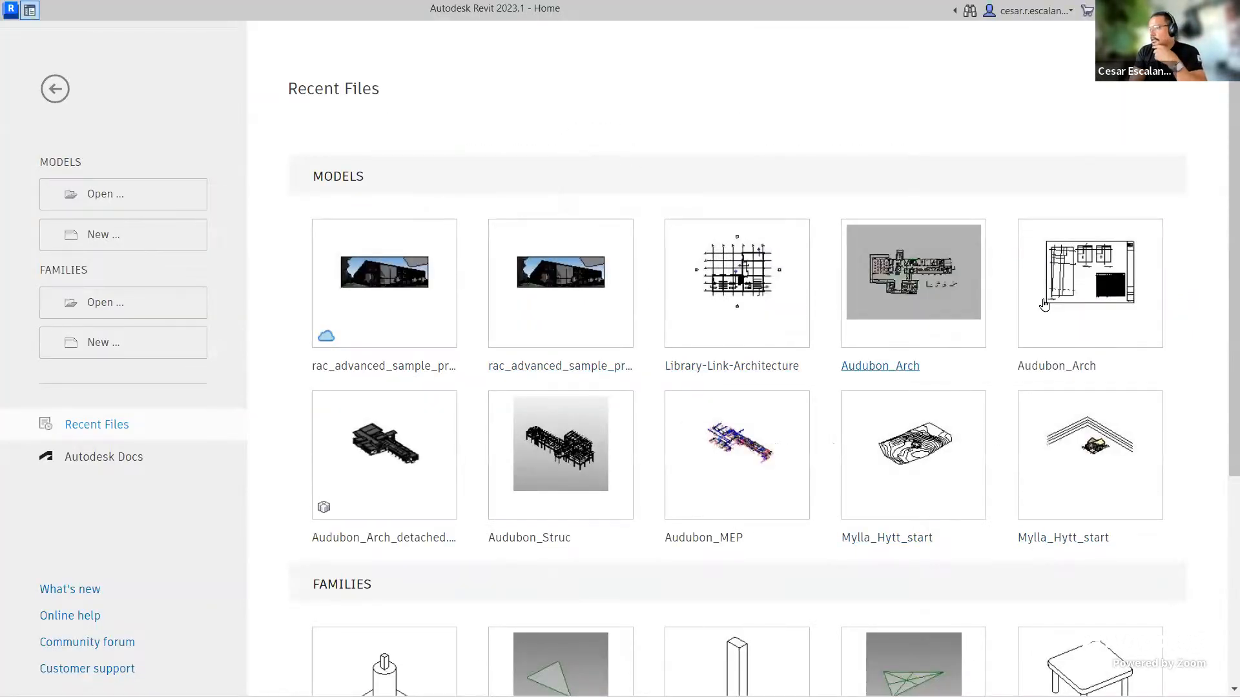
mouse_move(767, 304)
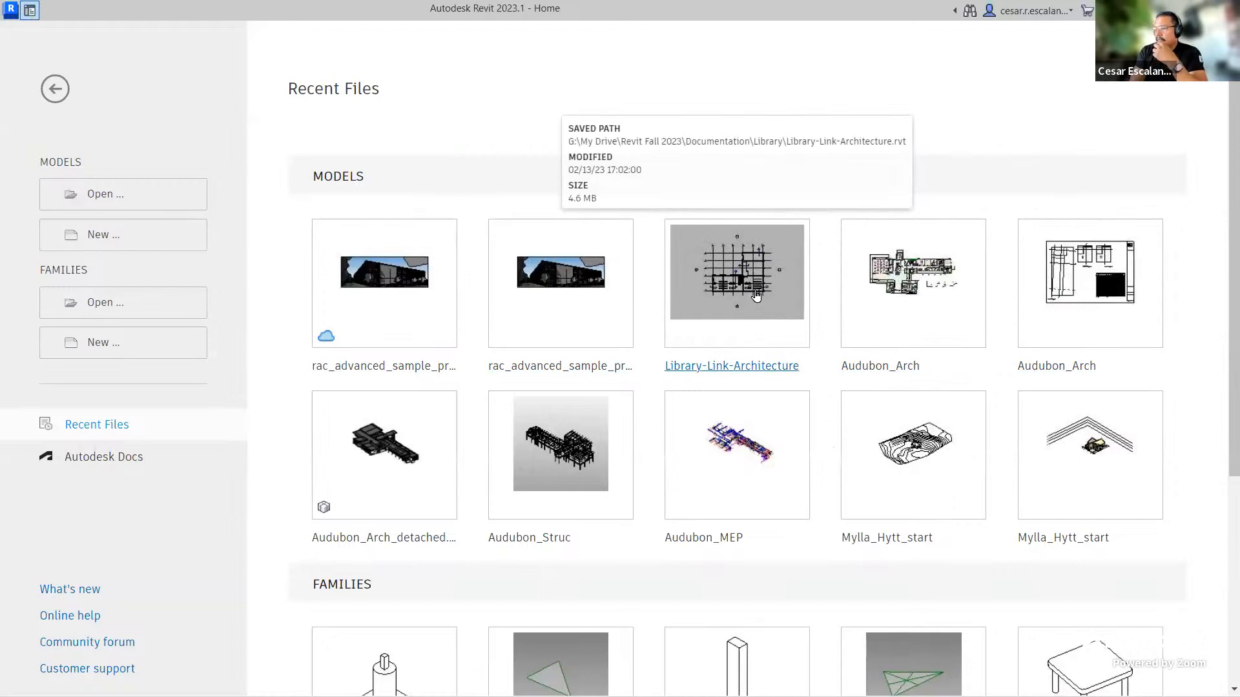
click(756, 294)
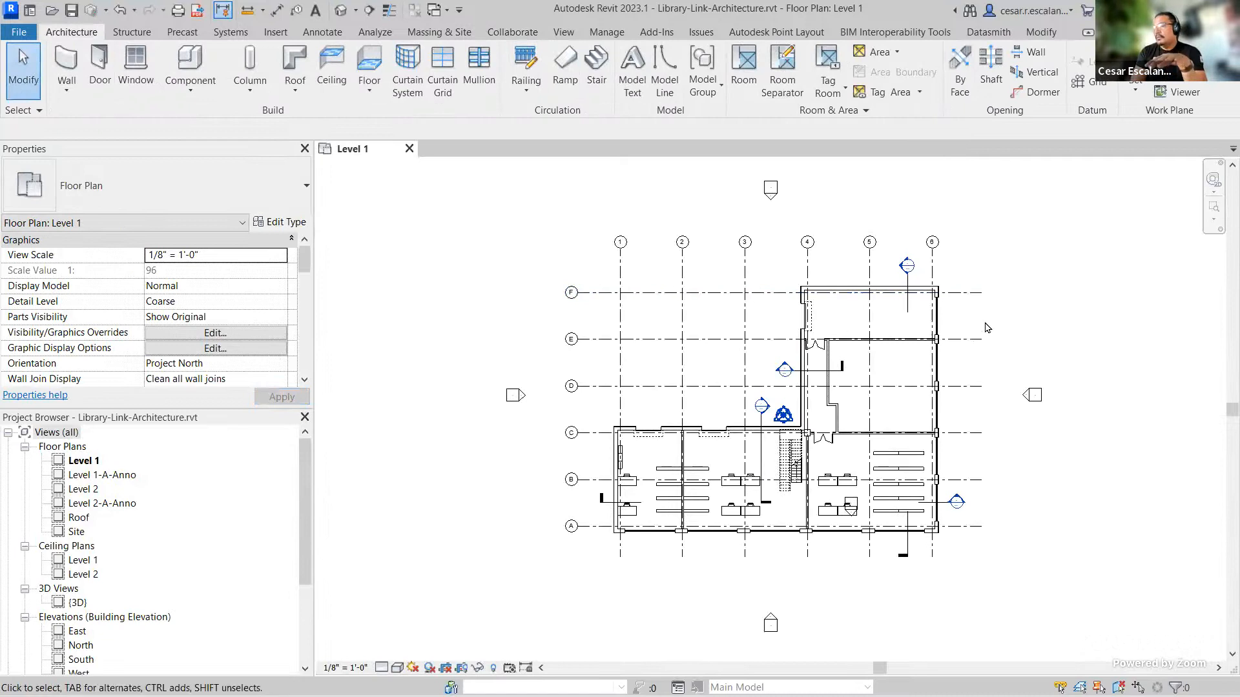
Step: Open the default 3D view of the Library-Link-Architecture model and look over the building
middle_drag(1062, 305, 1026, 325)
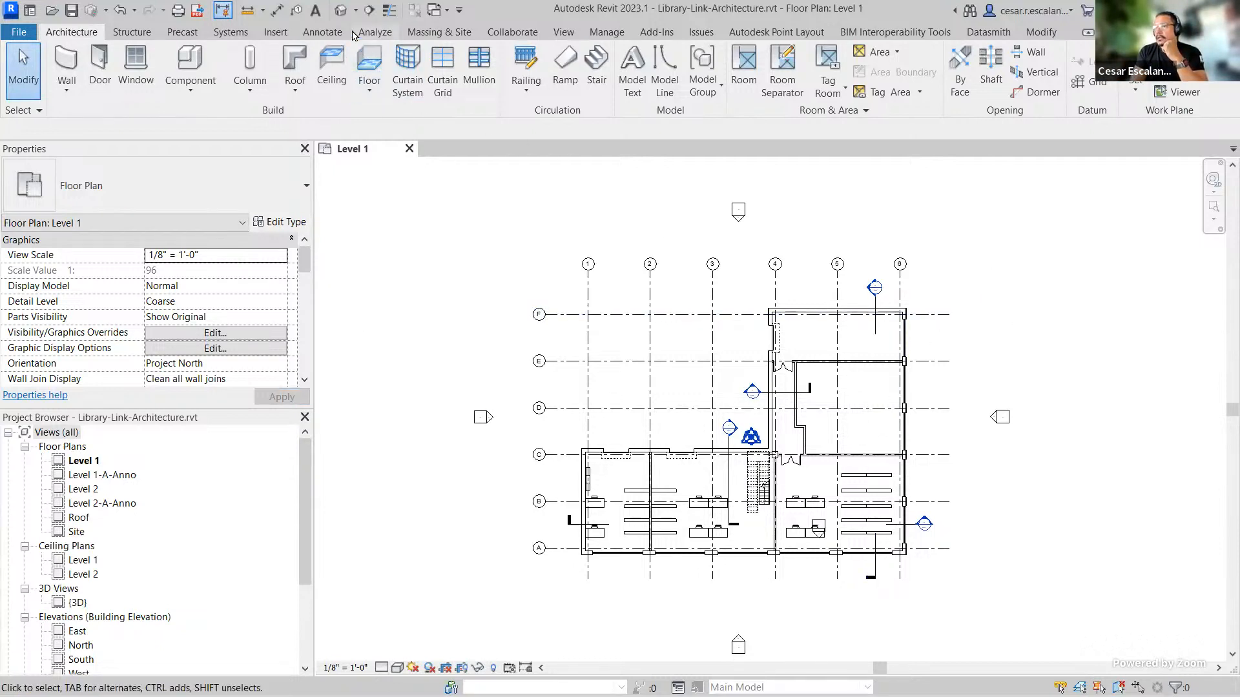
click(345, 12)
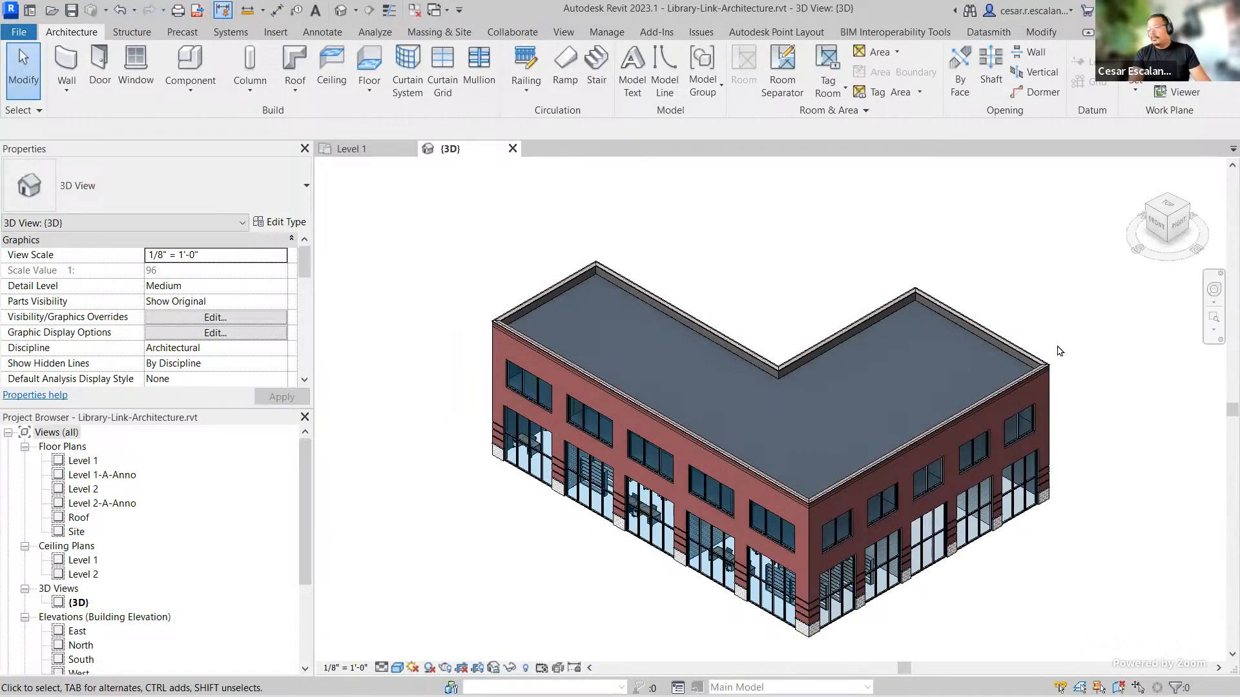
shift+middle_drag(1079, 357, 1072, 523)
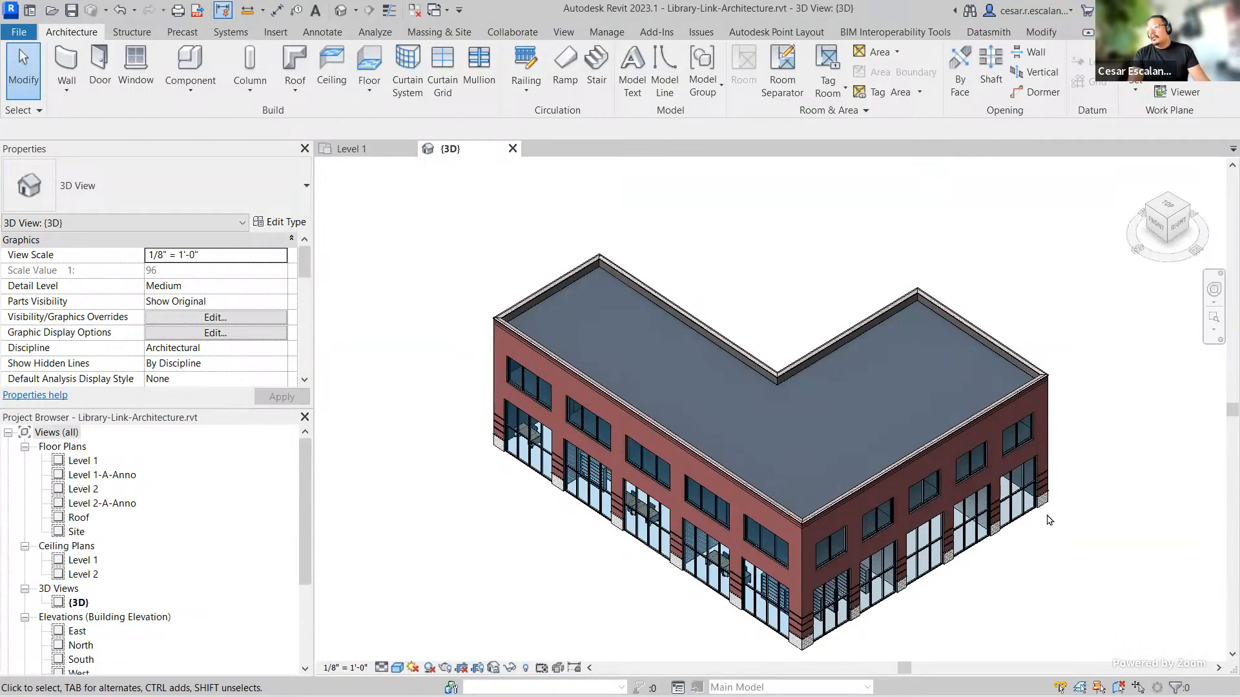
scroll(1049, 516, down, 2)
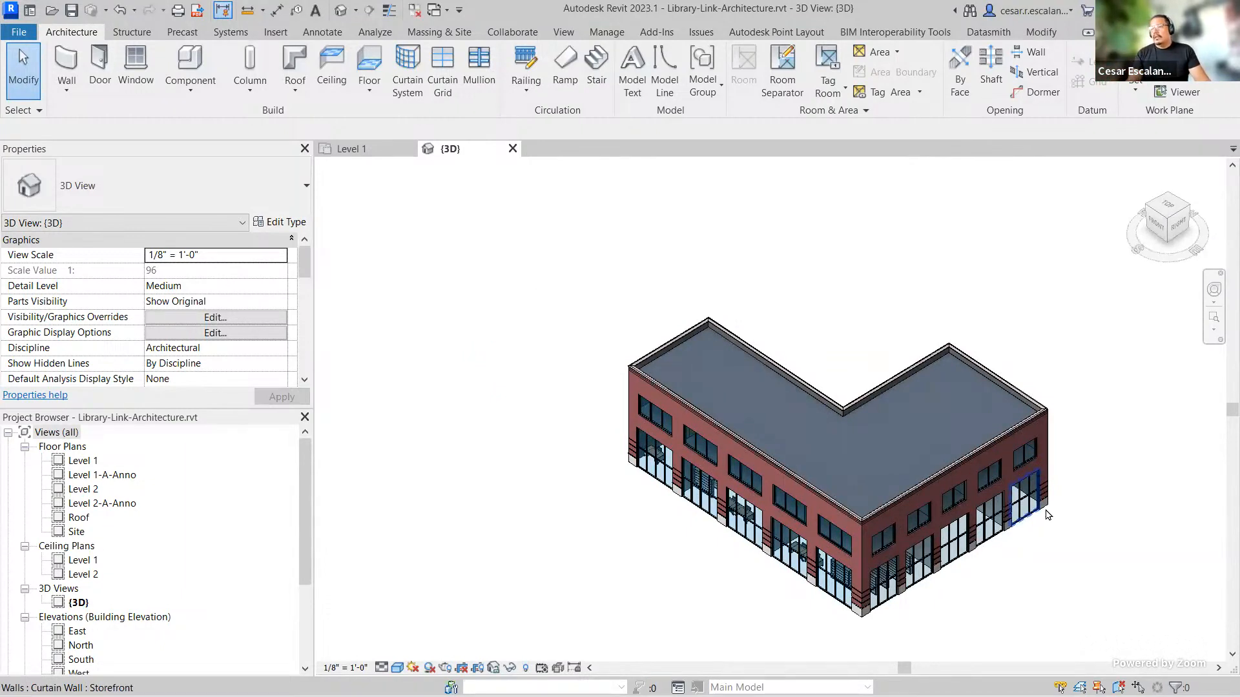
middle_drag(1048, 514, 964, 520)
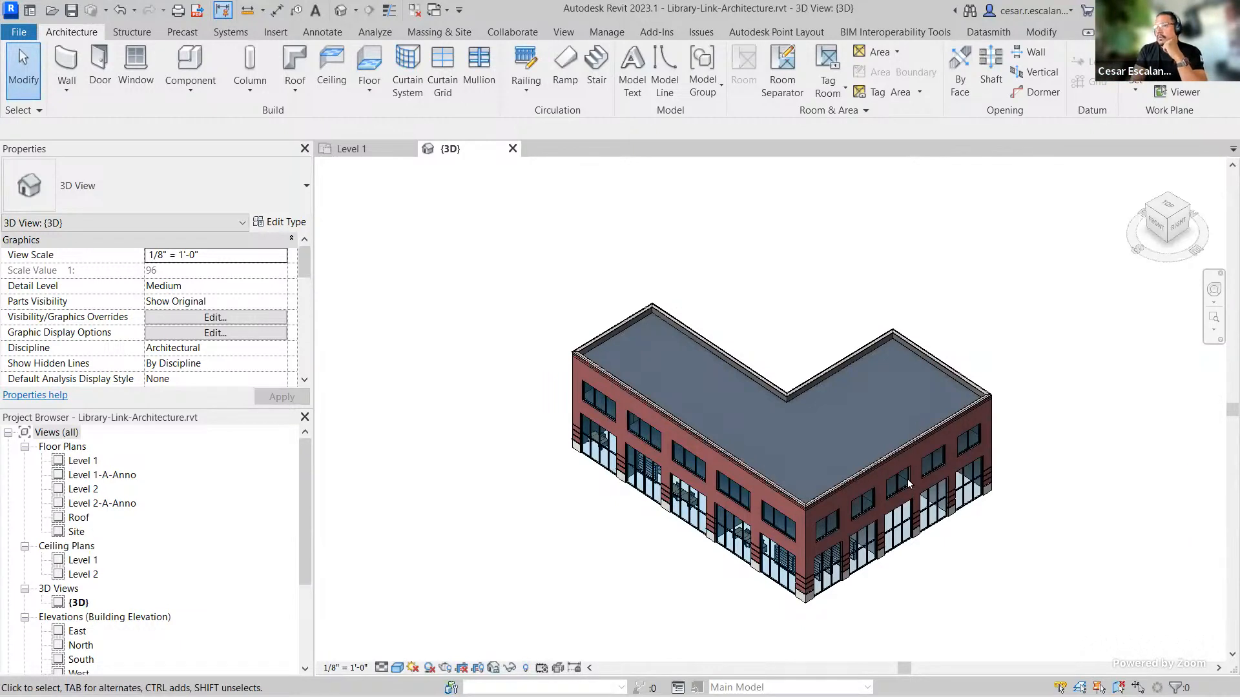
Step: Open the Revit Options and inspect the default path for user files under File Locations
click(29, 11)
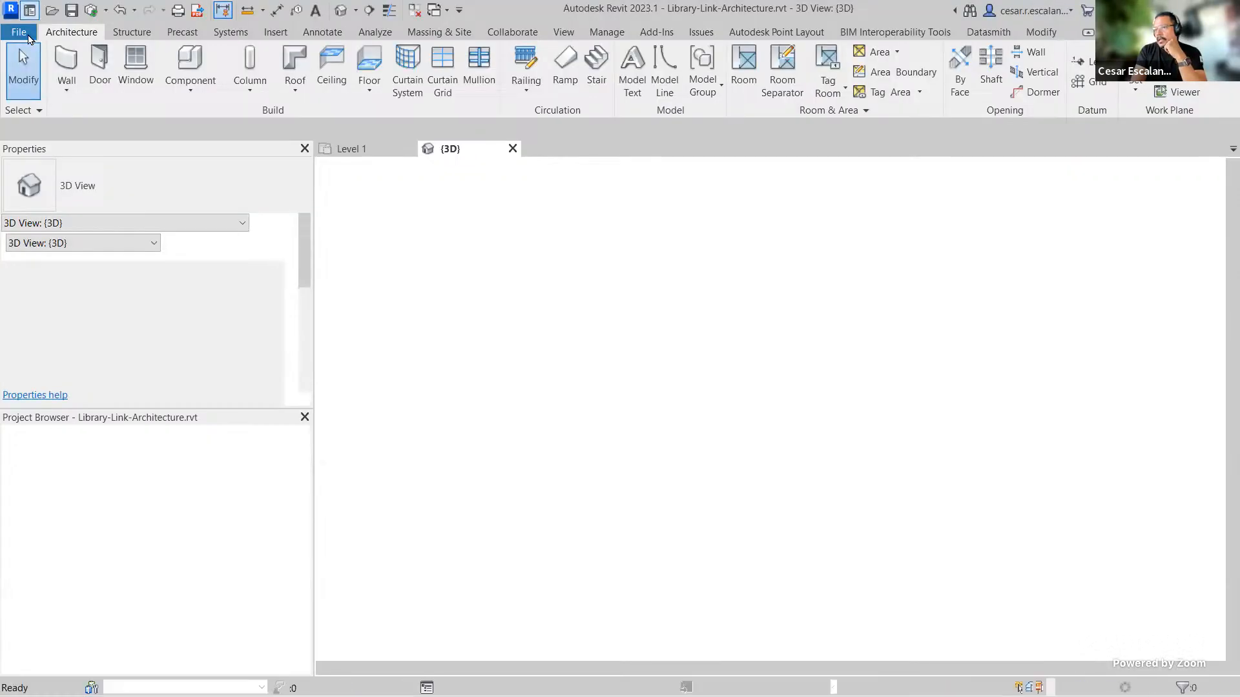
click(24, 33)
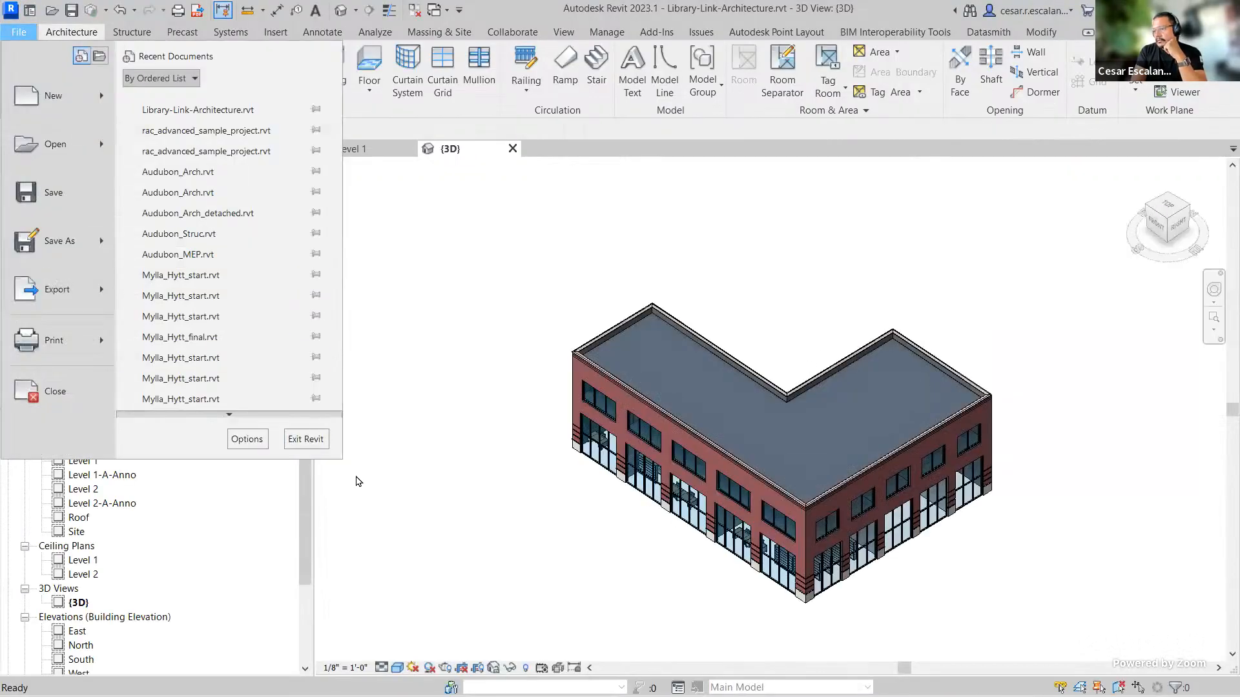
click(243, 439)
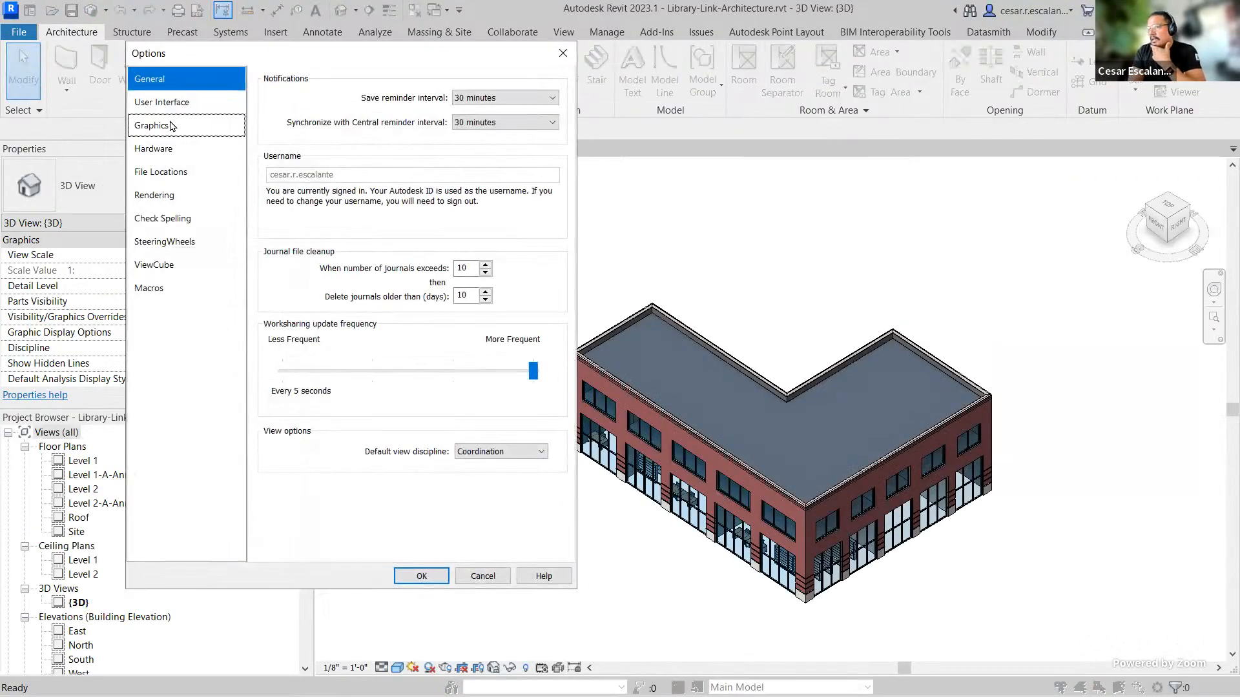
click(172, 175)
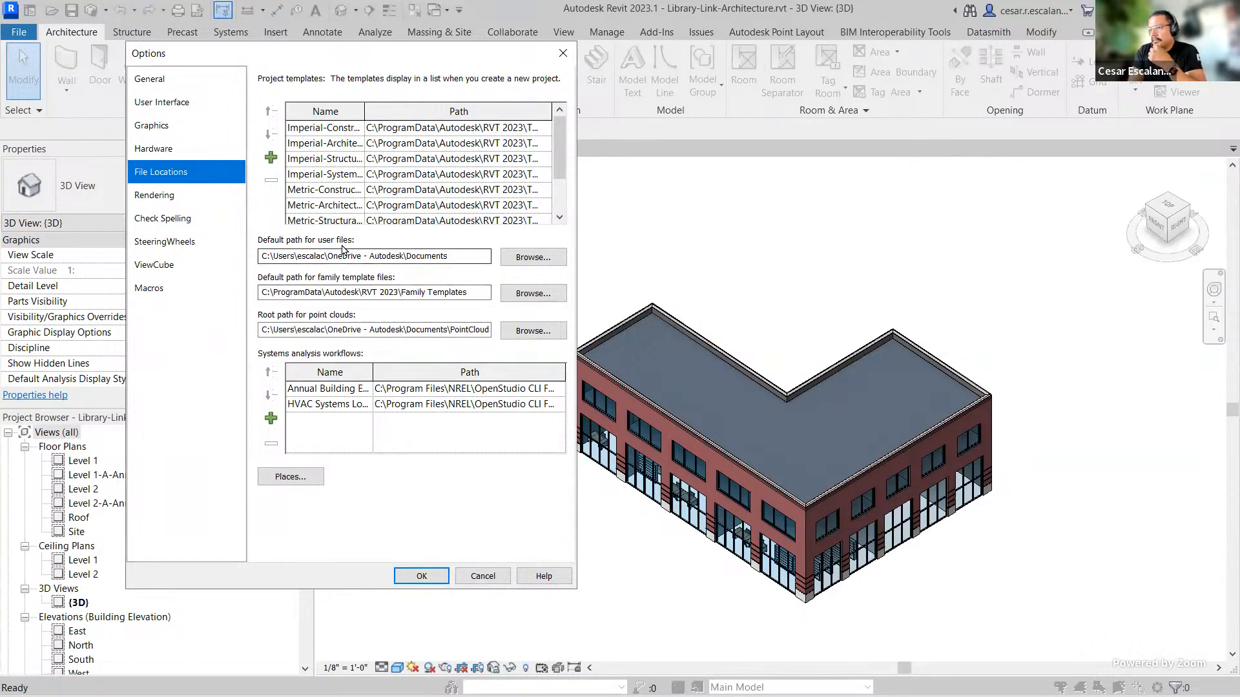
drag(461, 258, 187, 244)
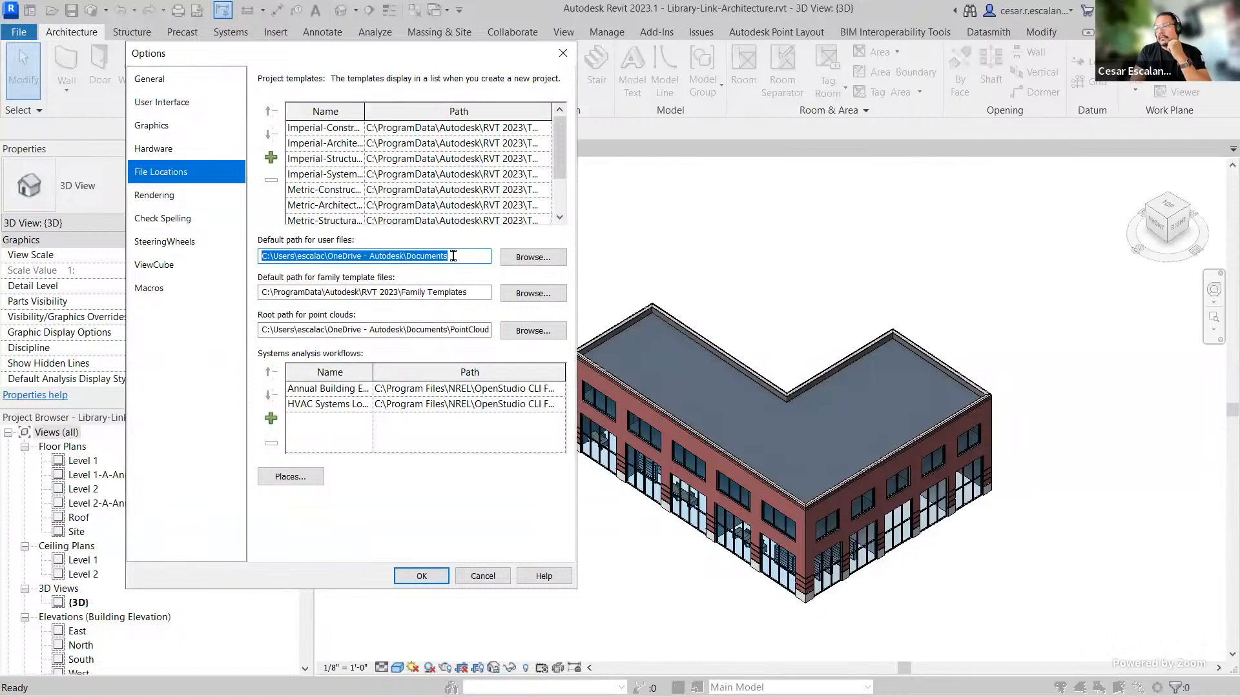
click(410, 574)
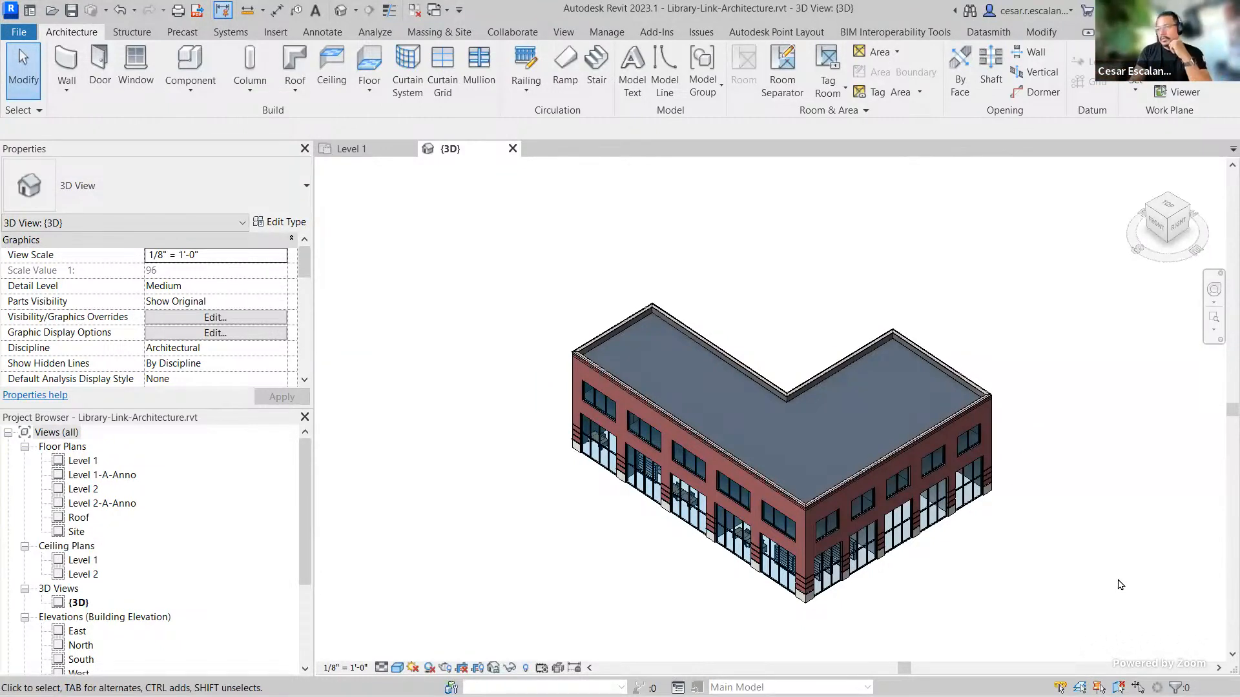
Step: Start Collaborate on the model, saving it first, and choose to collaborate in the cloud
click(520, 34)
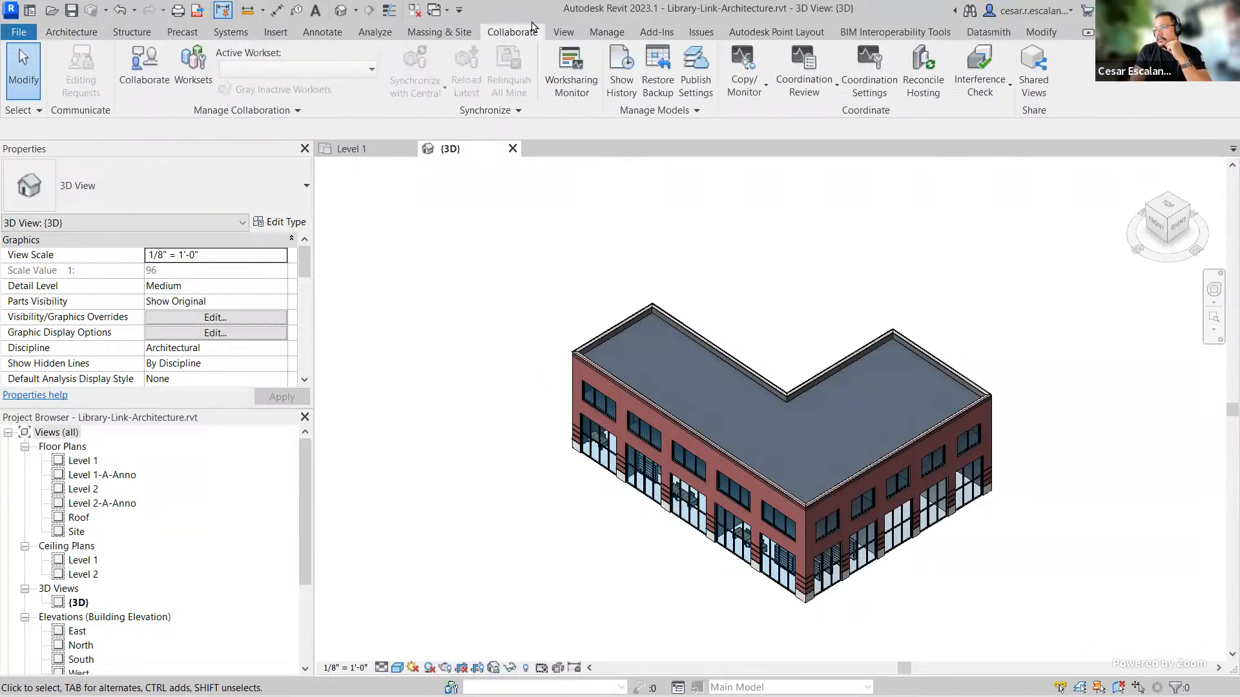
click(144, 64)
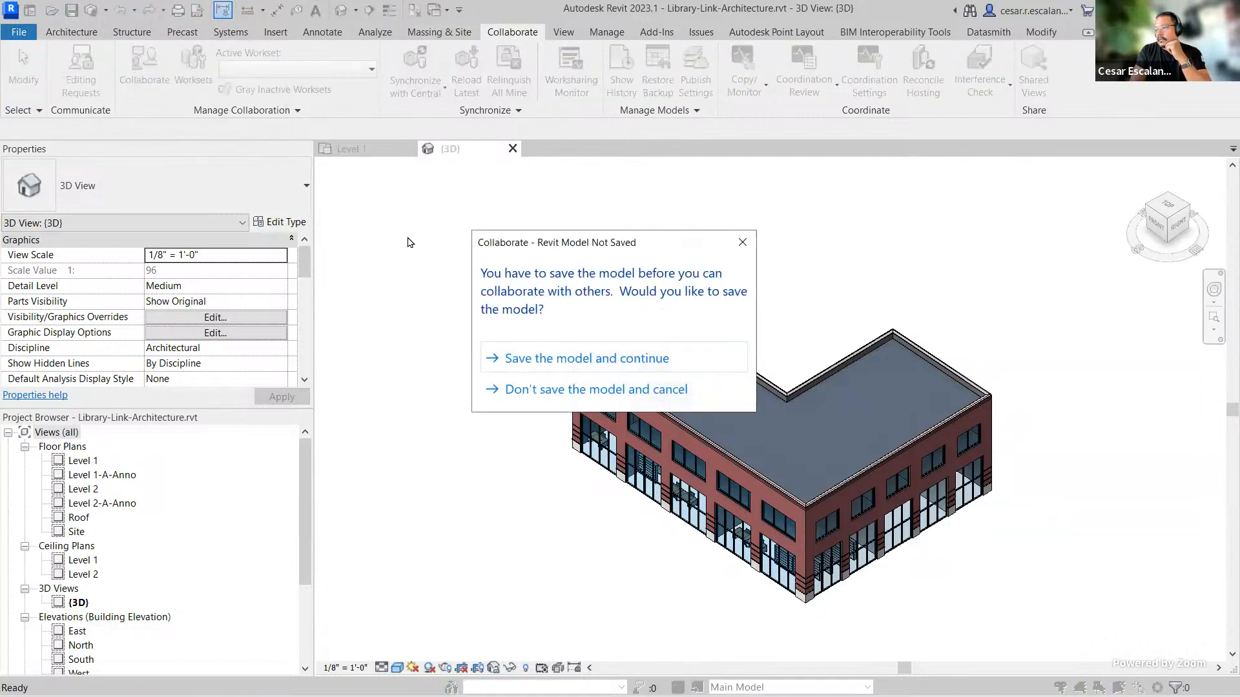
click(579, 361)
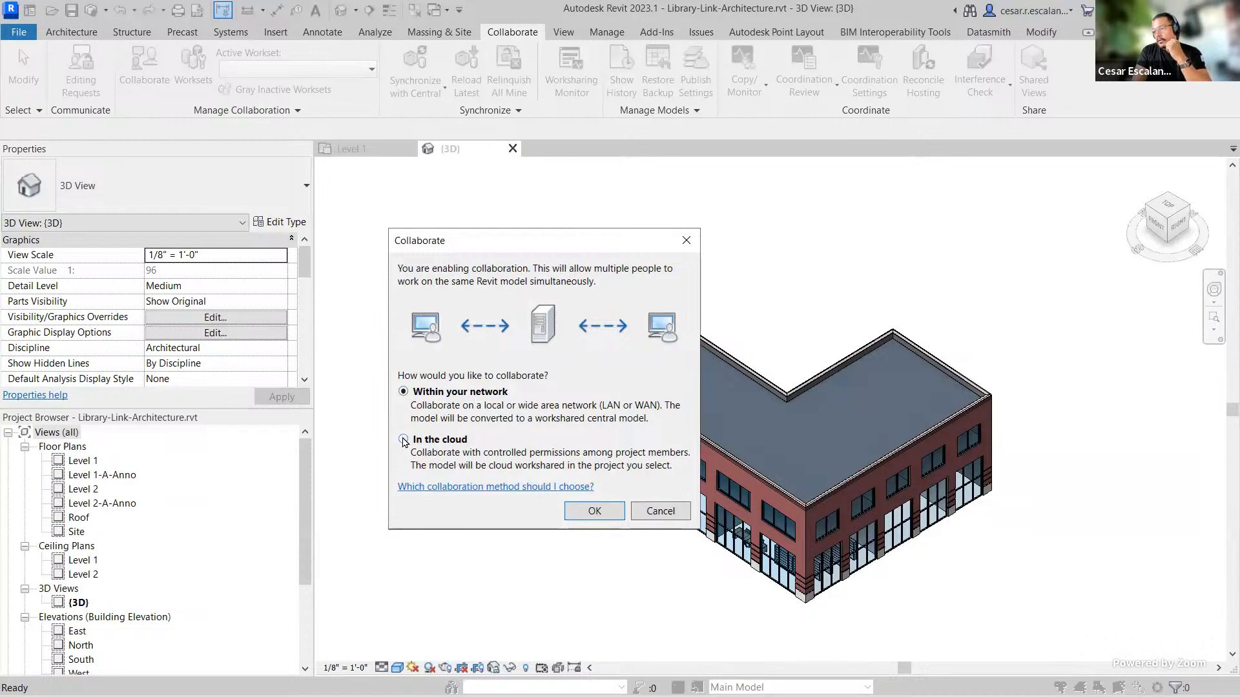
click(403, 440)
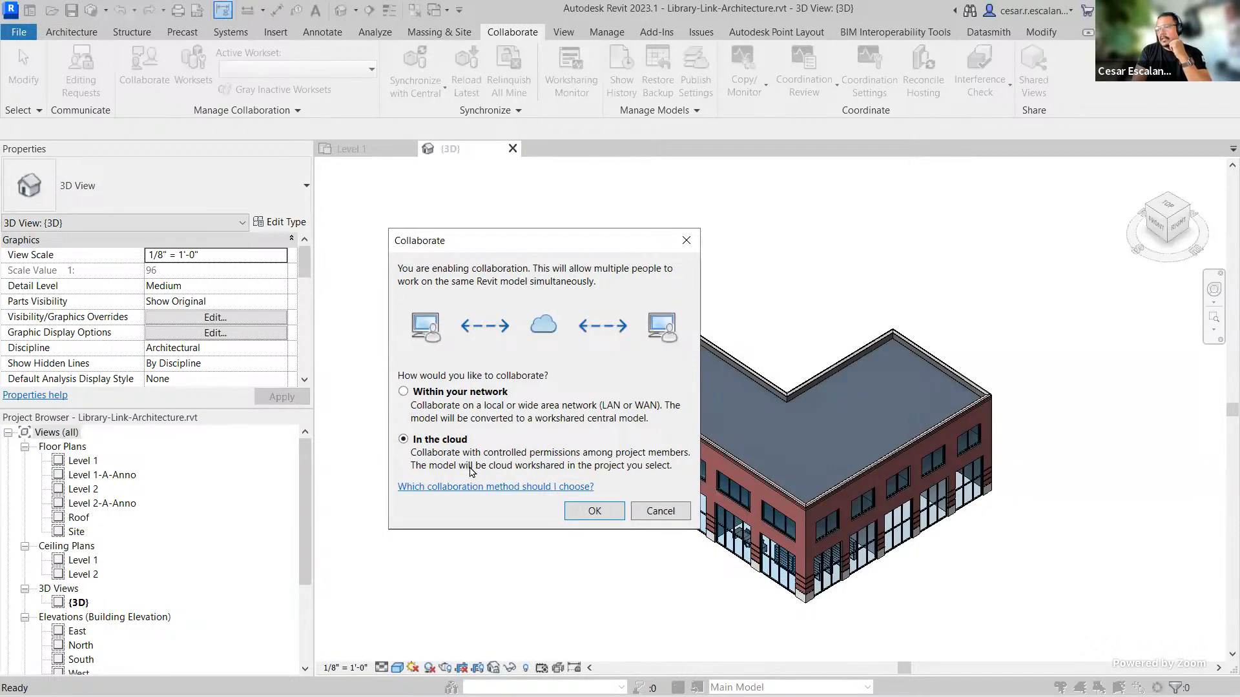
click(608, 510)
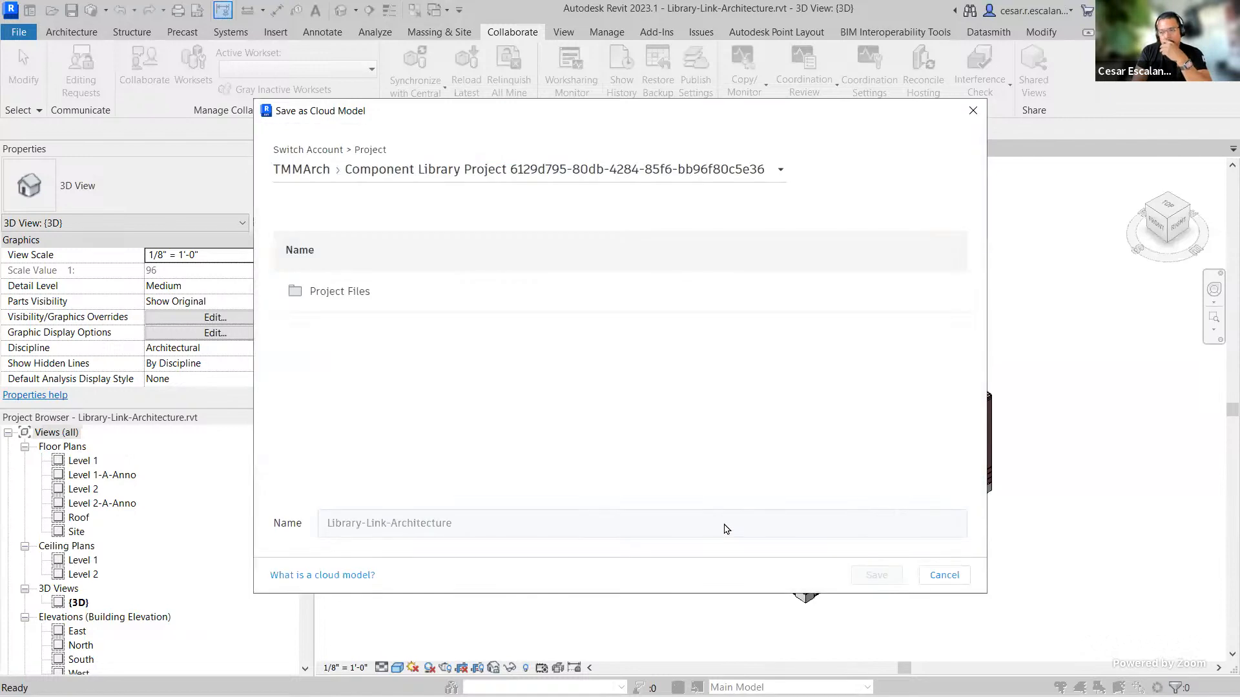
Step: Save Library-Link-Architecture as a cloud model in the OXMAN Learning project's Project Files > Model folder
click(301, 173)
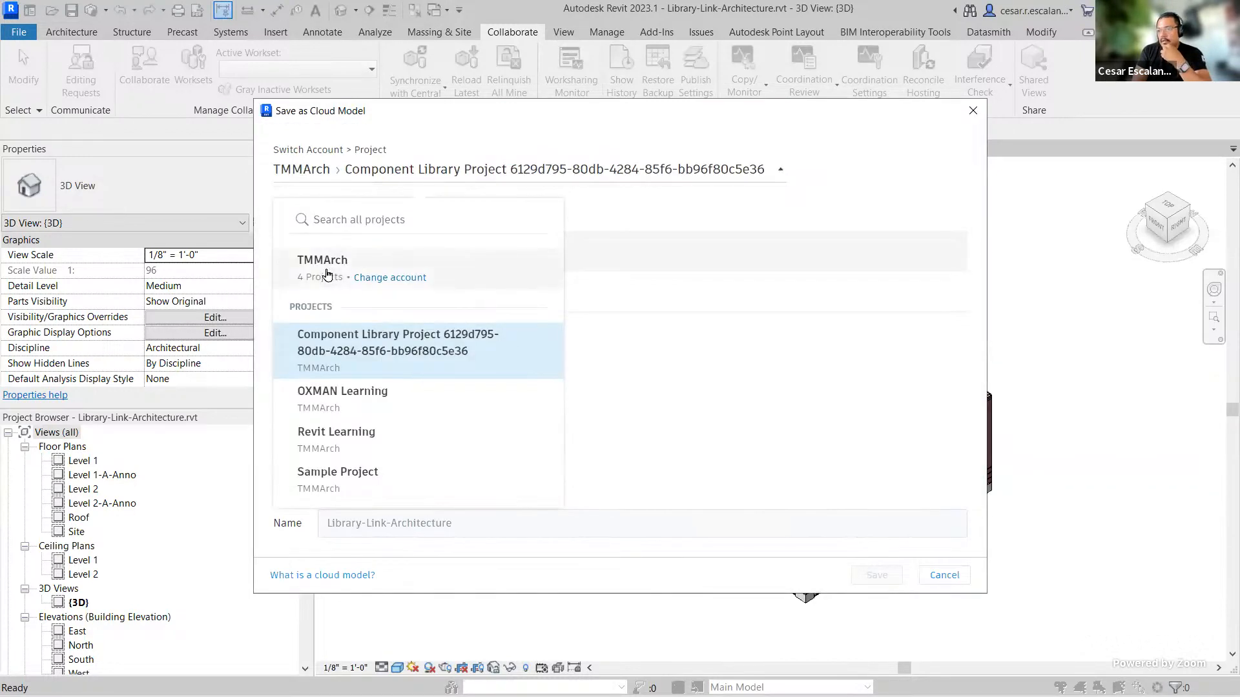
click(342, 401)
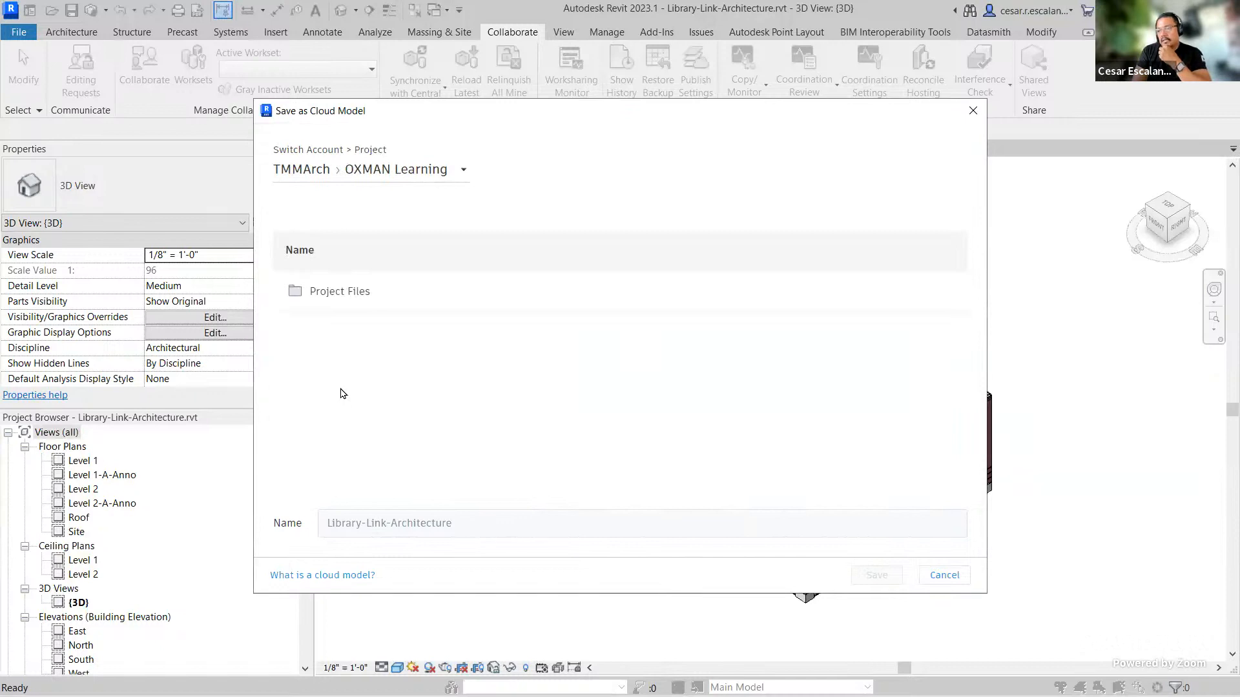
click(332, 292)
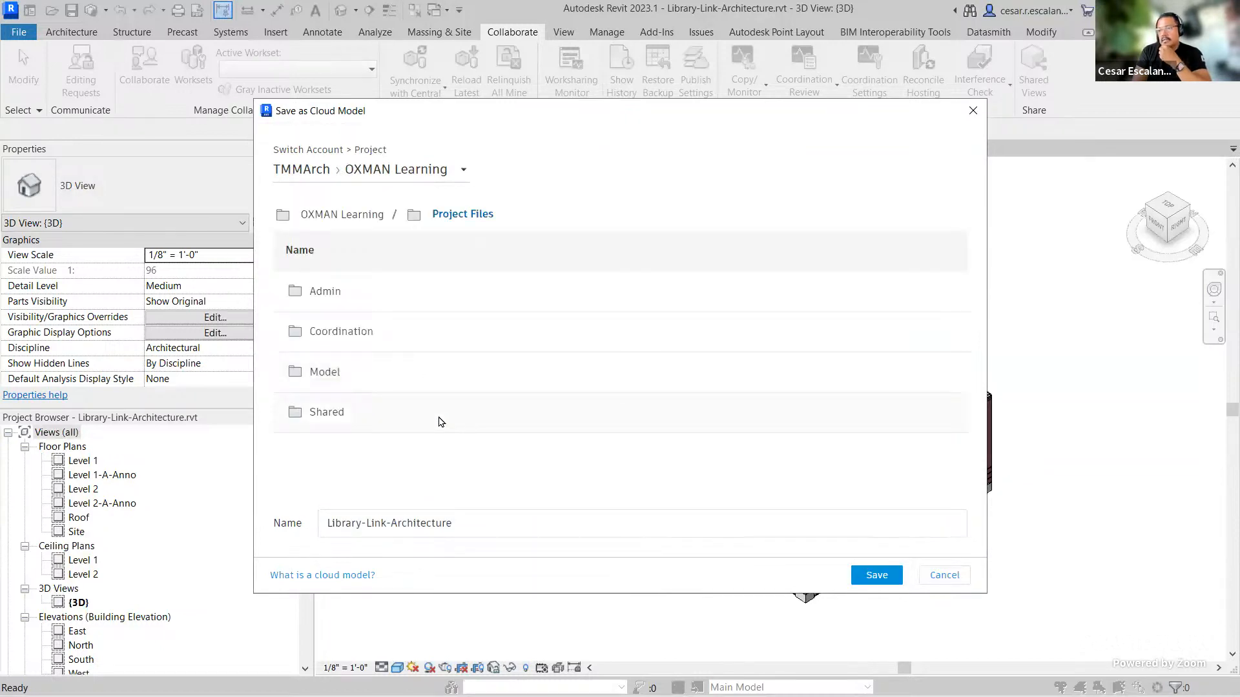
click(327, 373)
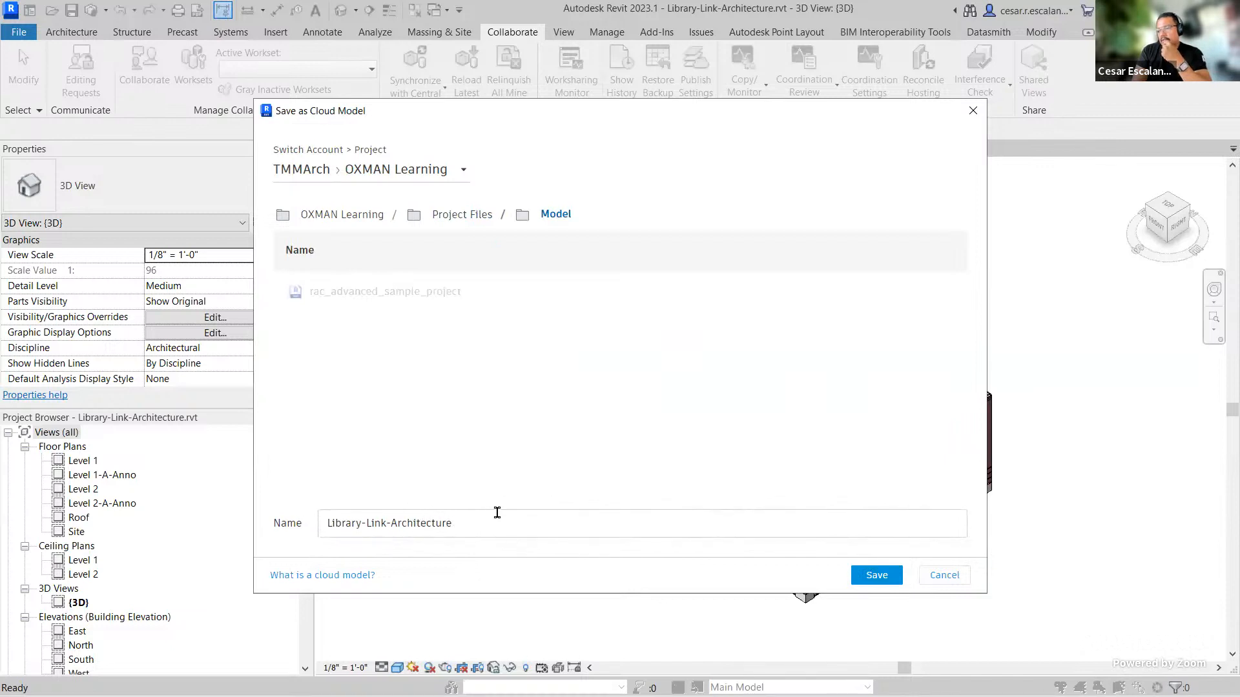
click(876, 577)
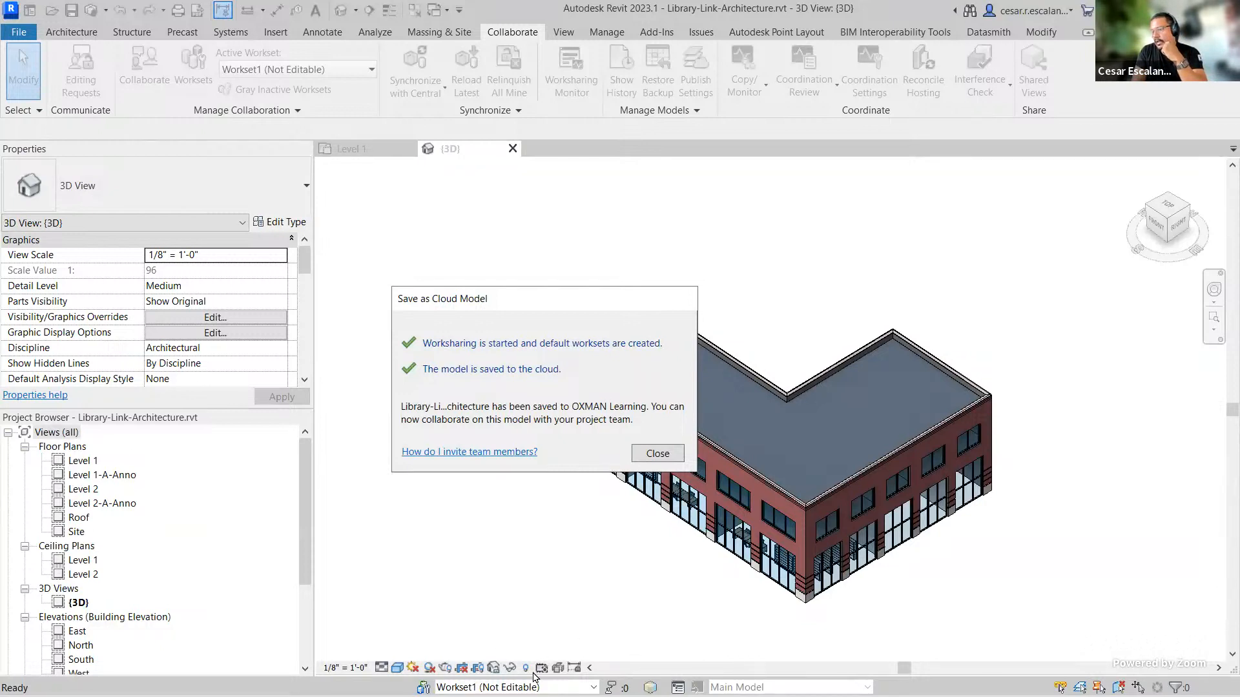
Step: Close the cloud save confirmation, open Worksets and create a new workset named Interior
click(658, 454)
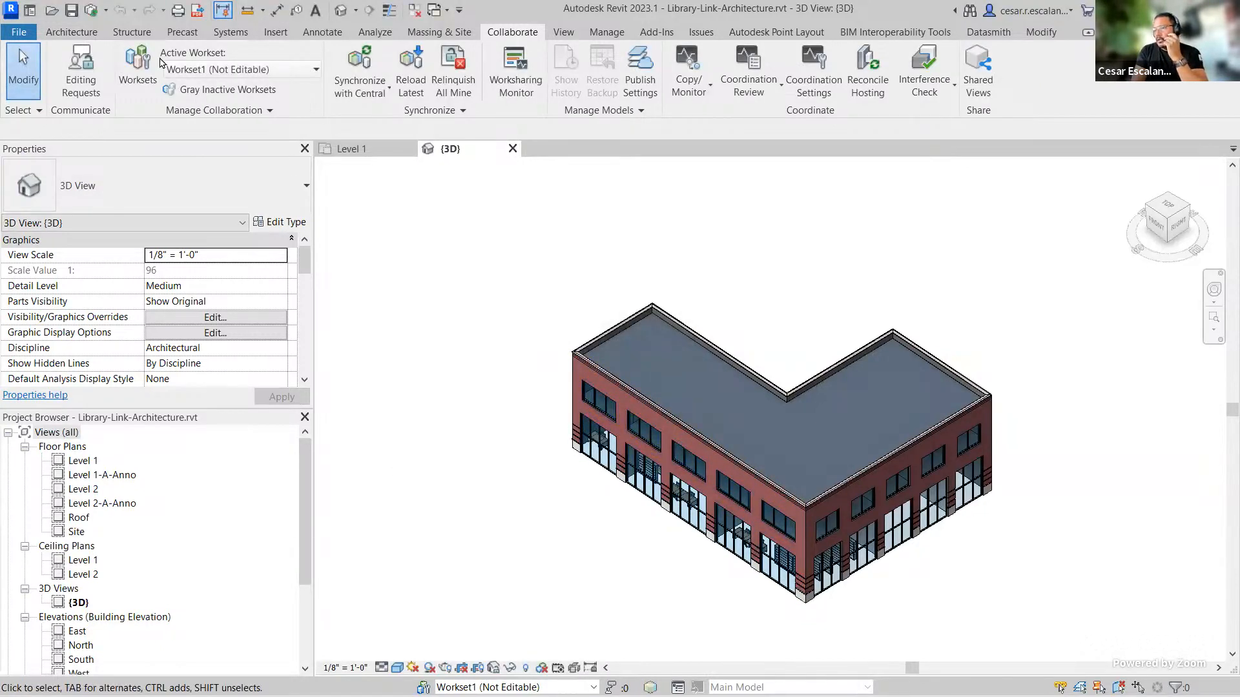
click(137, 70)
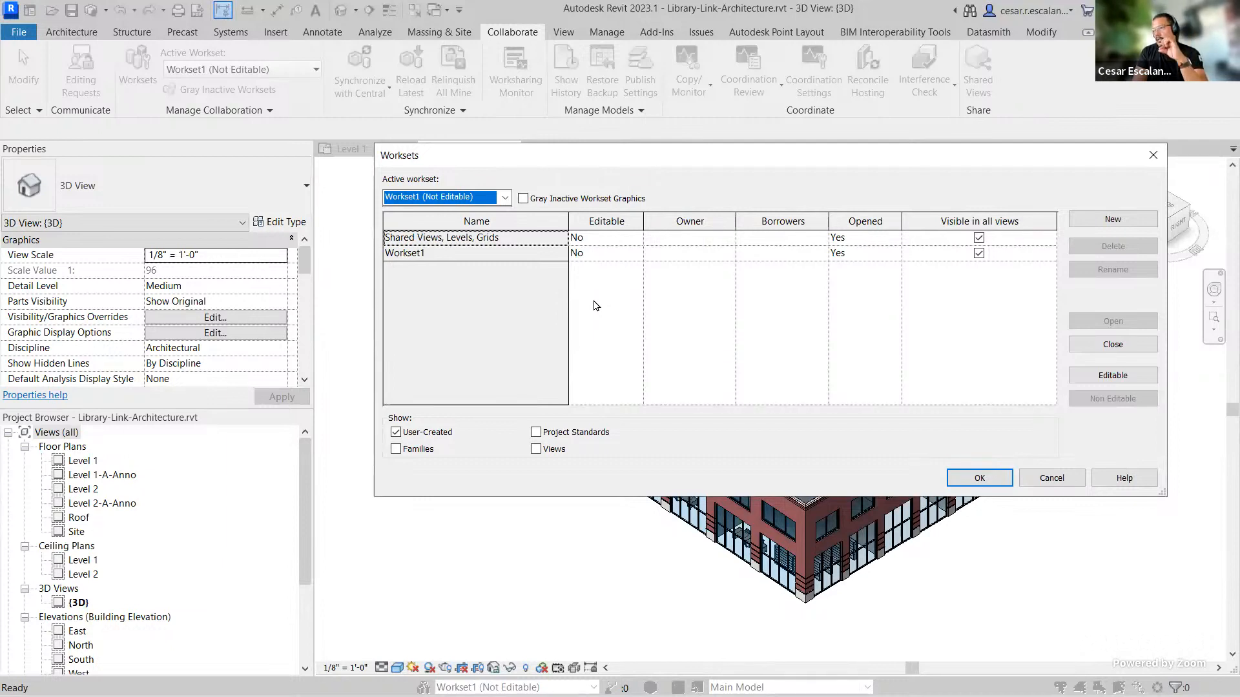
click(1113, 221)
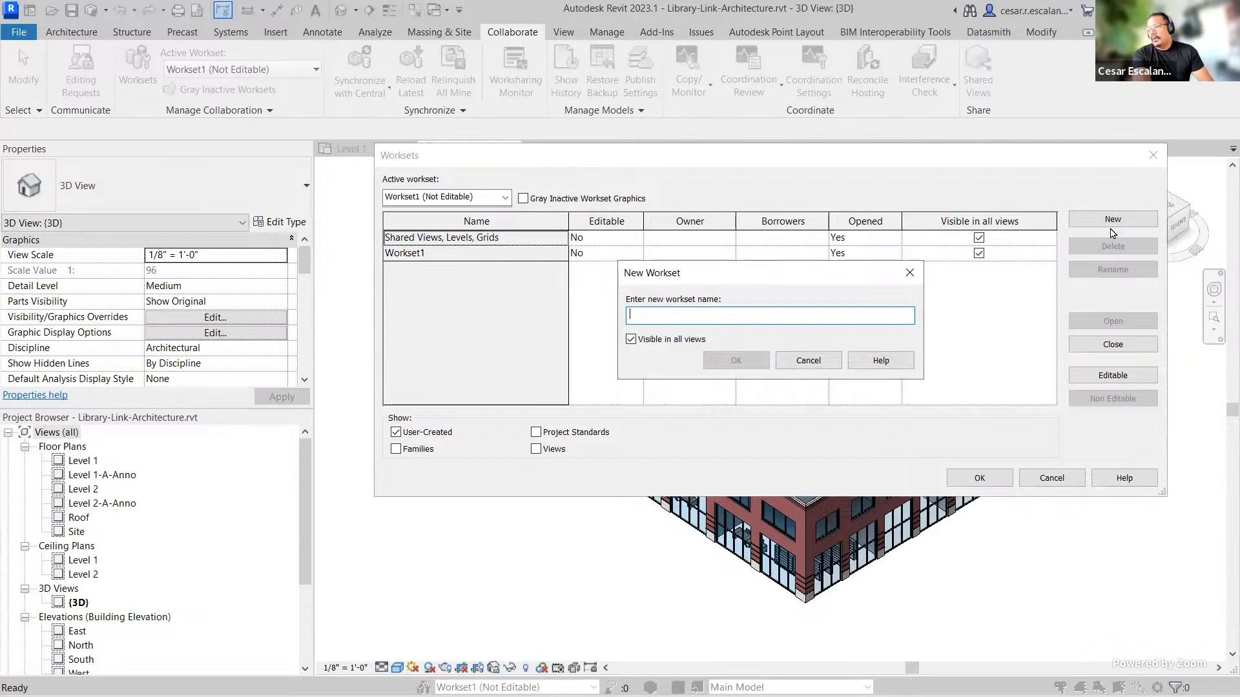
text(Inter)
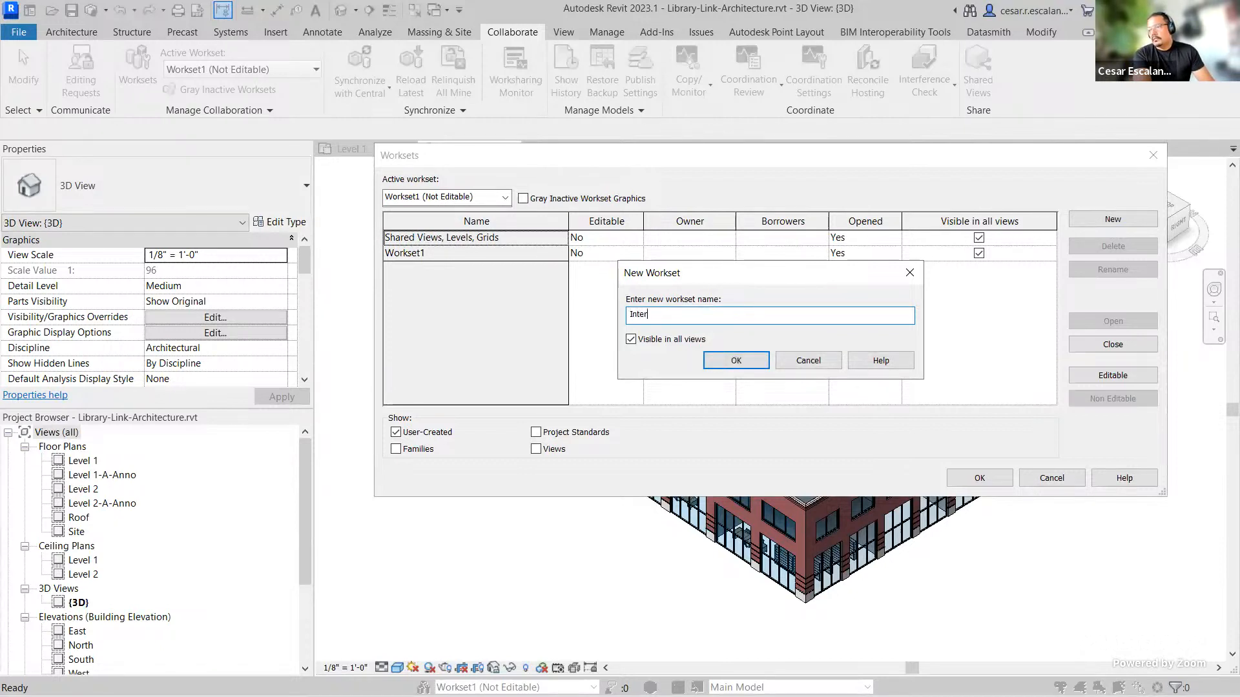
text(ior)
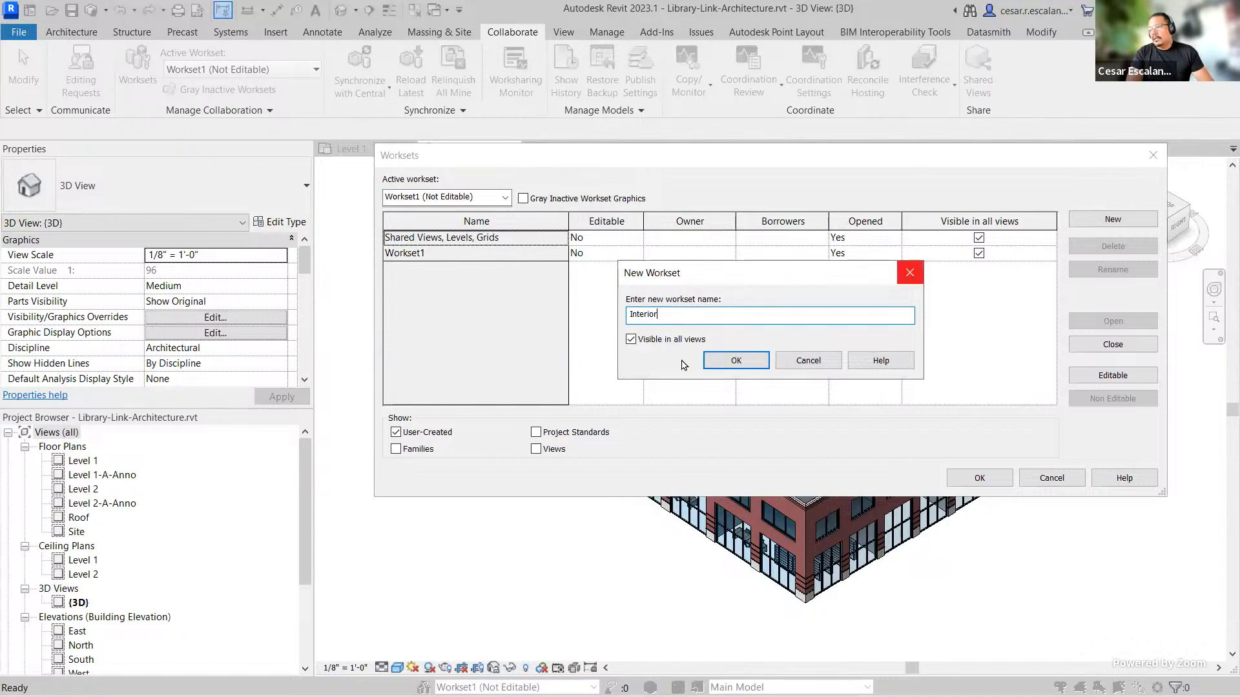
click(721, 361)
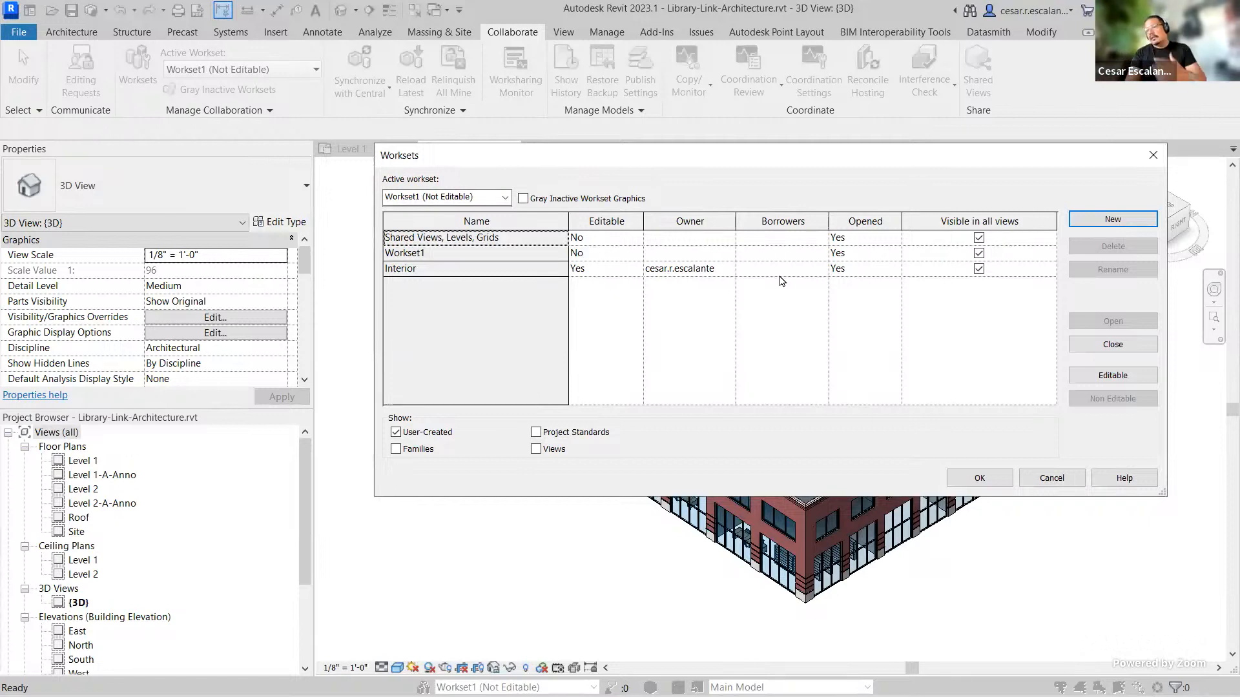
Step: Create two more worksets named Shell and Landscape
click(1102, 225)
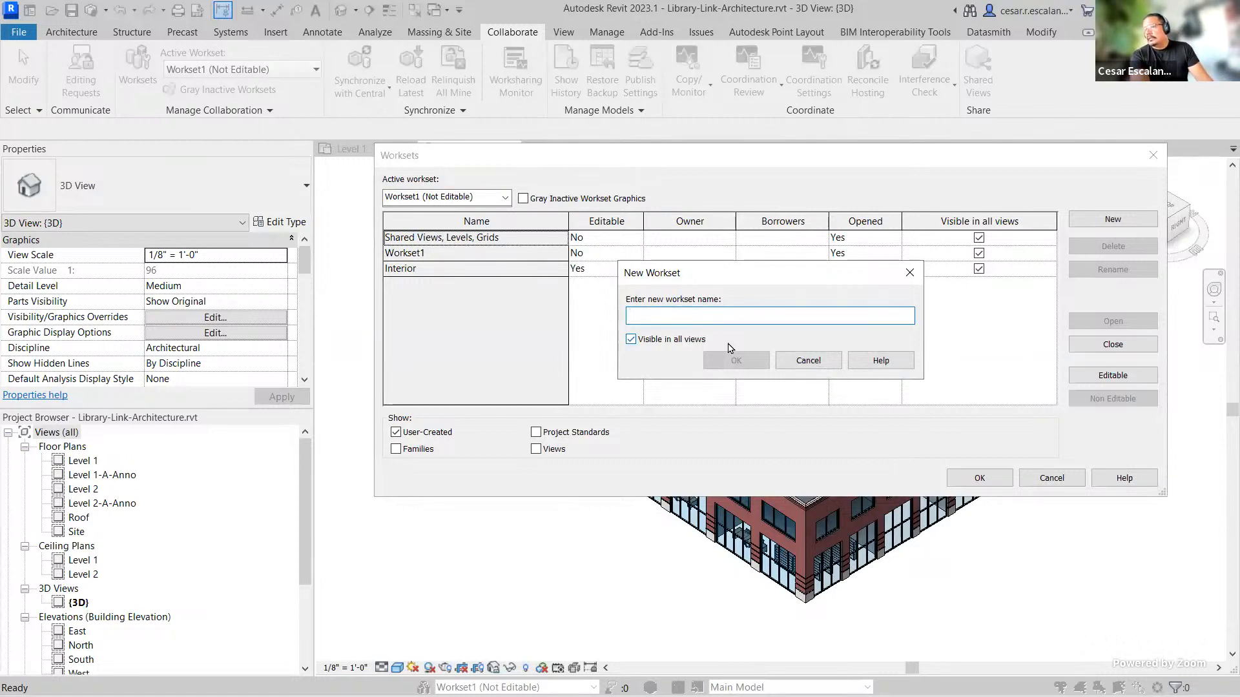
text(Sh)
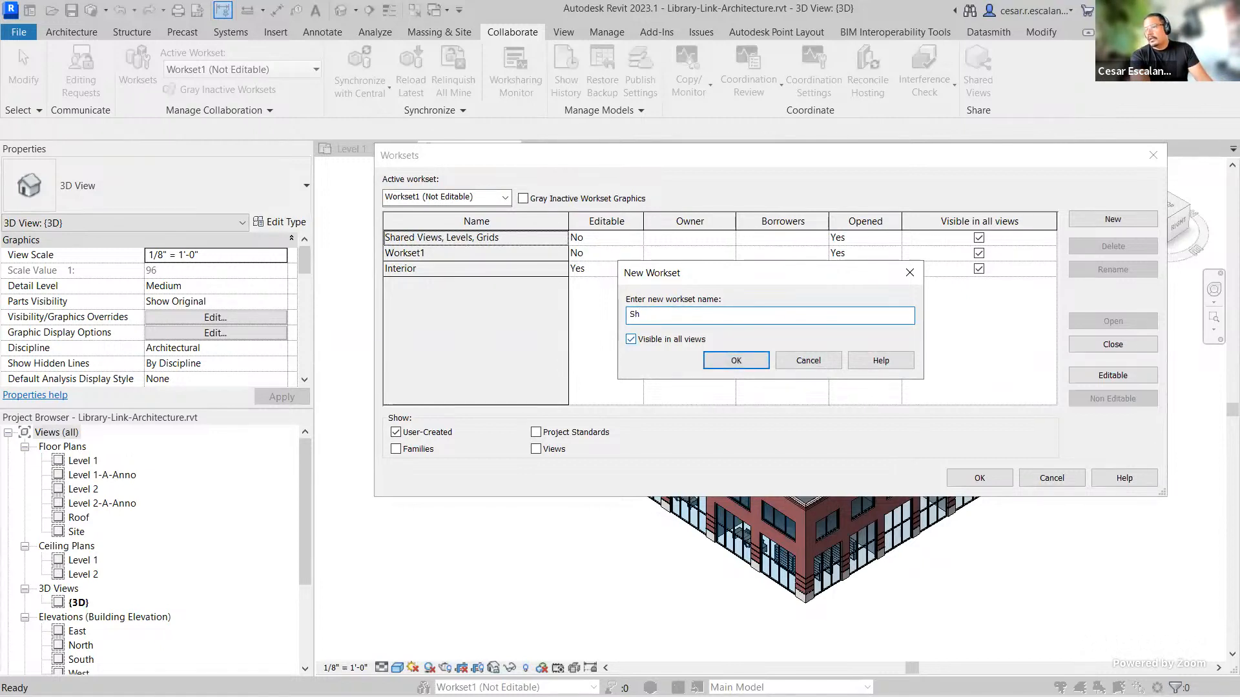
text(ell)
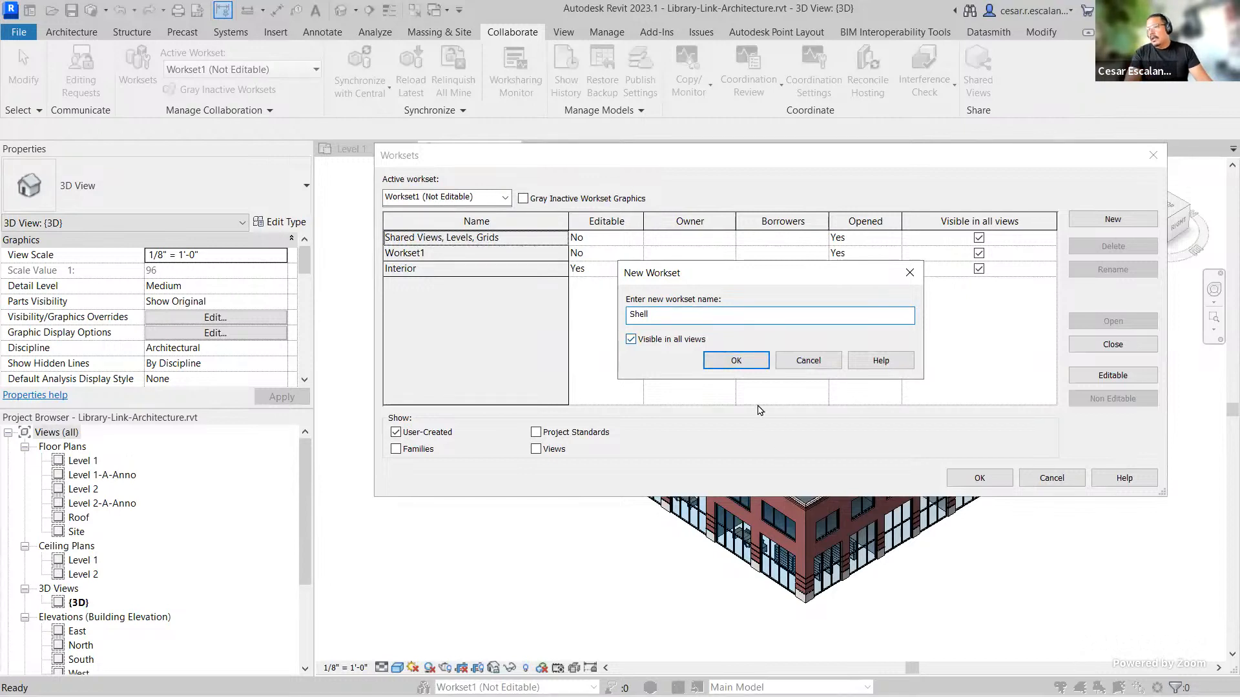
click(733, 361)
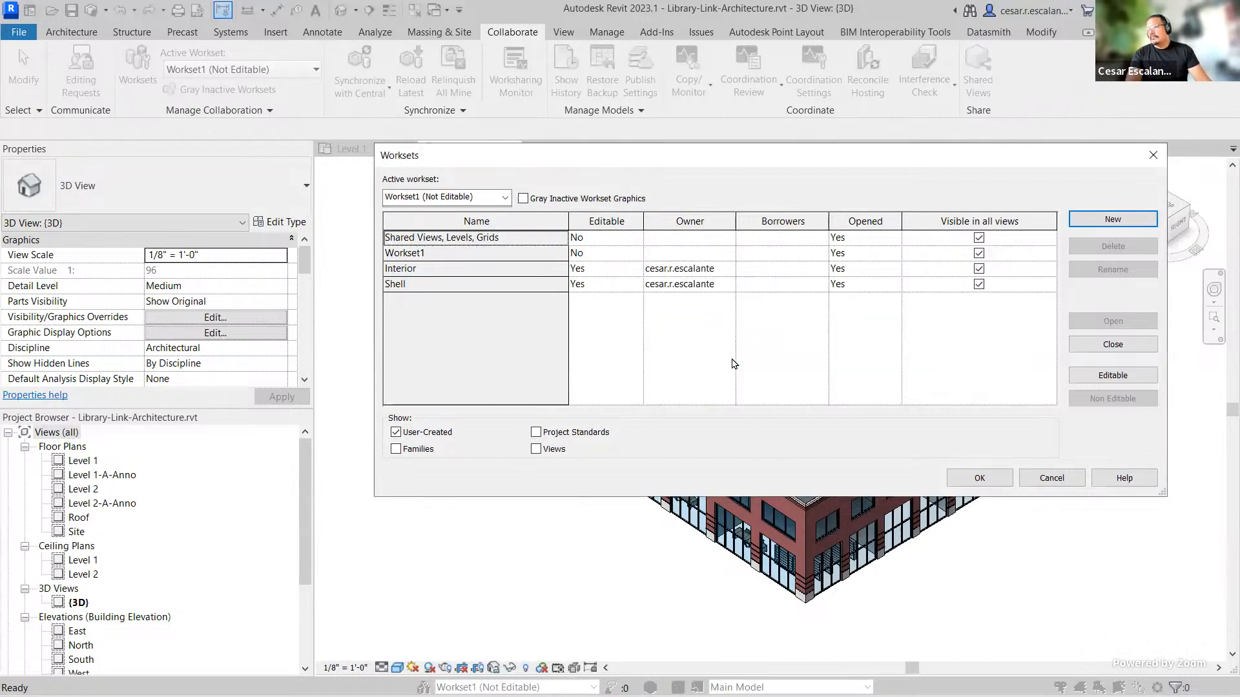
click(1122, 221)
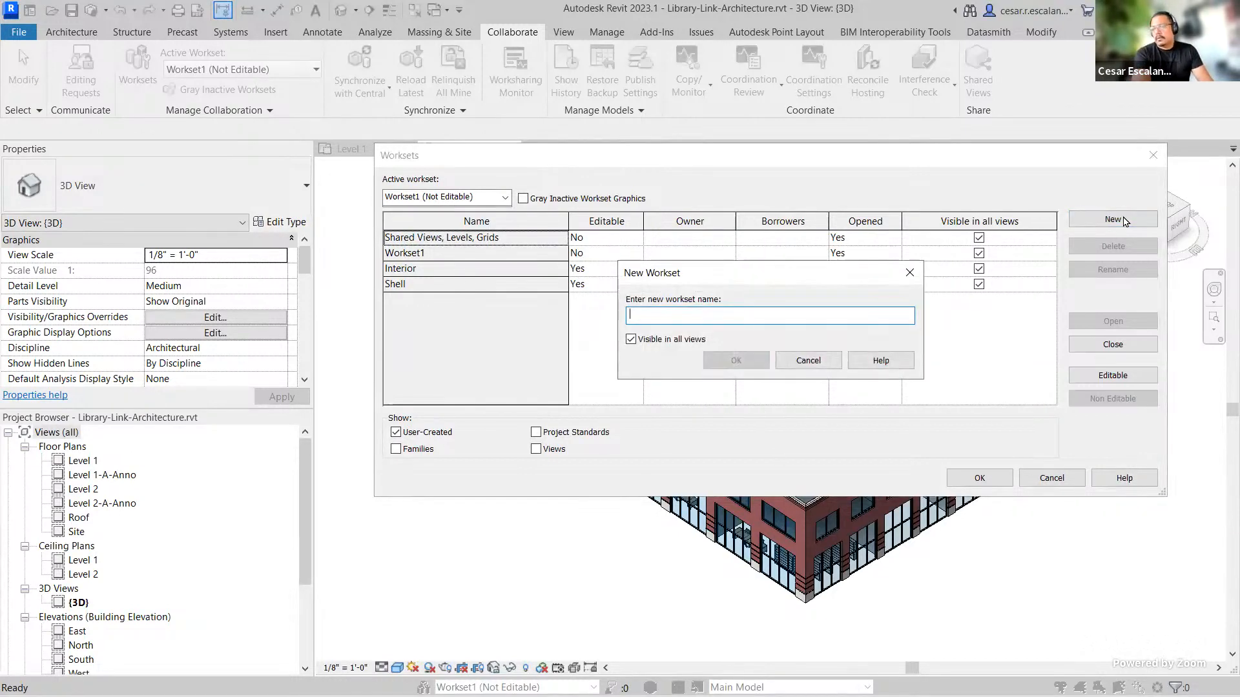
text(L)
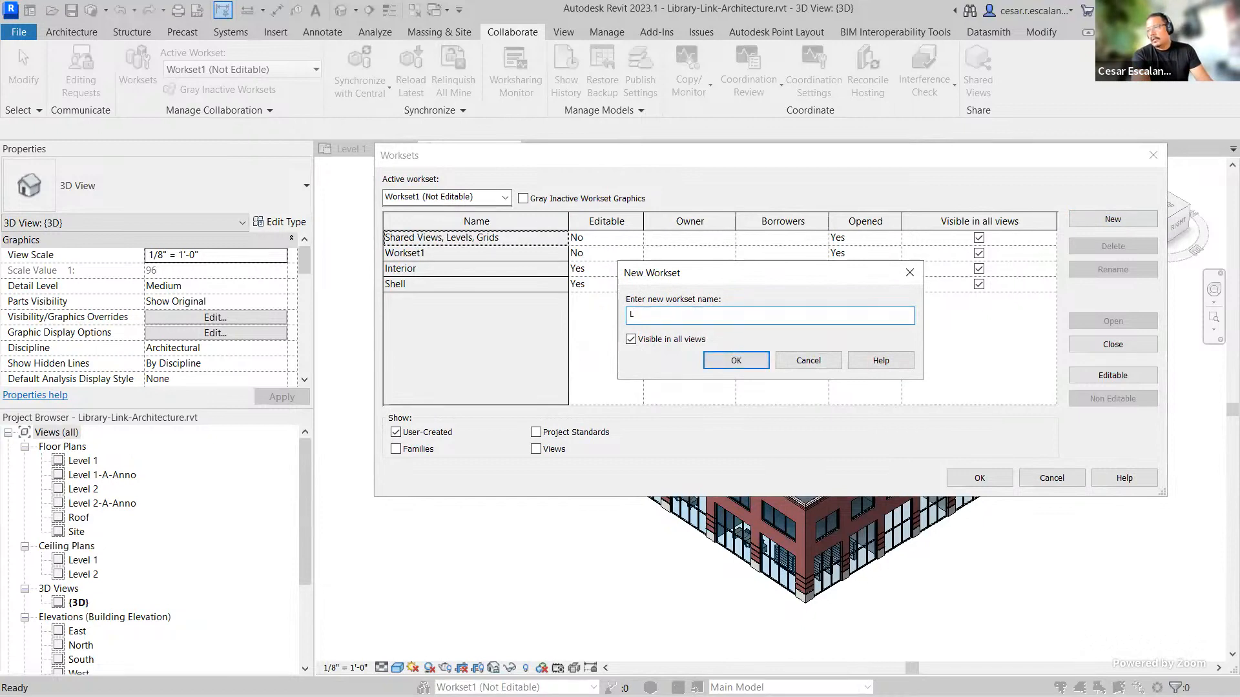
text(andscape)
click(738, 360)
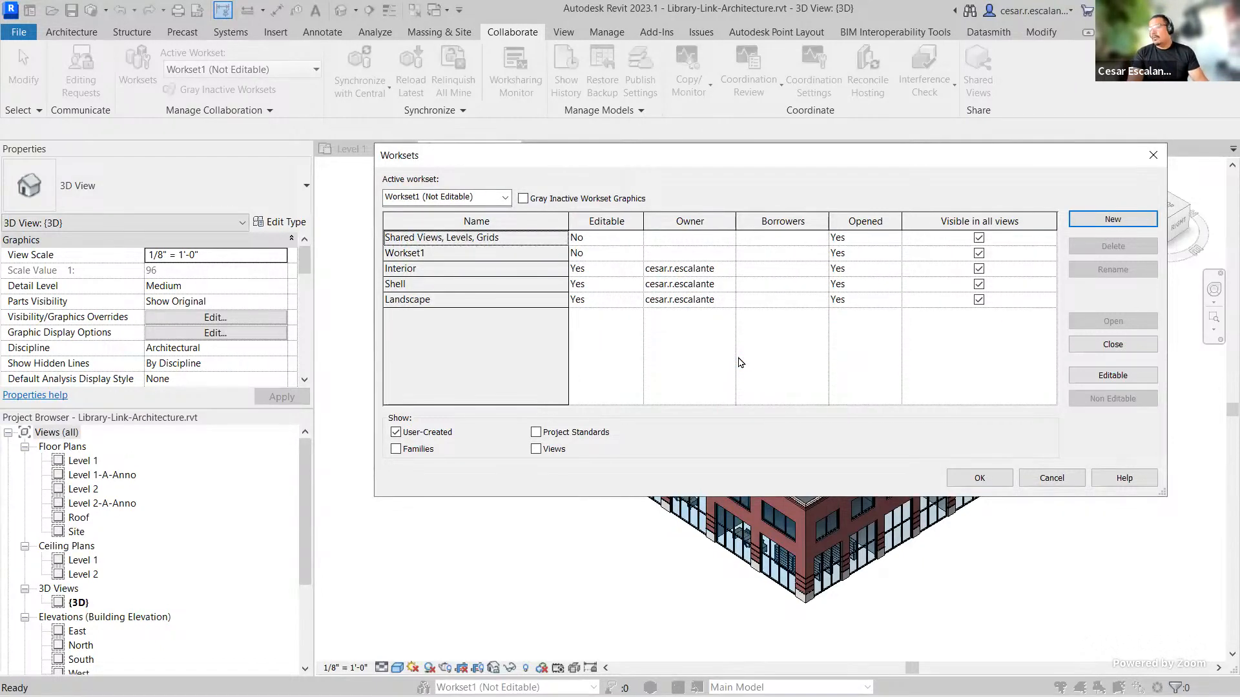
Step: Create worksets named Link_MEP and Link_Structure
click(1117, 221)
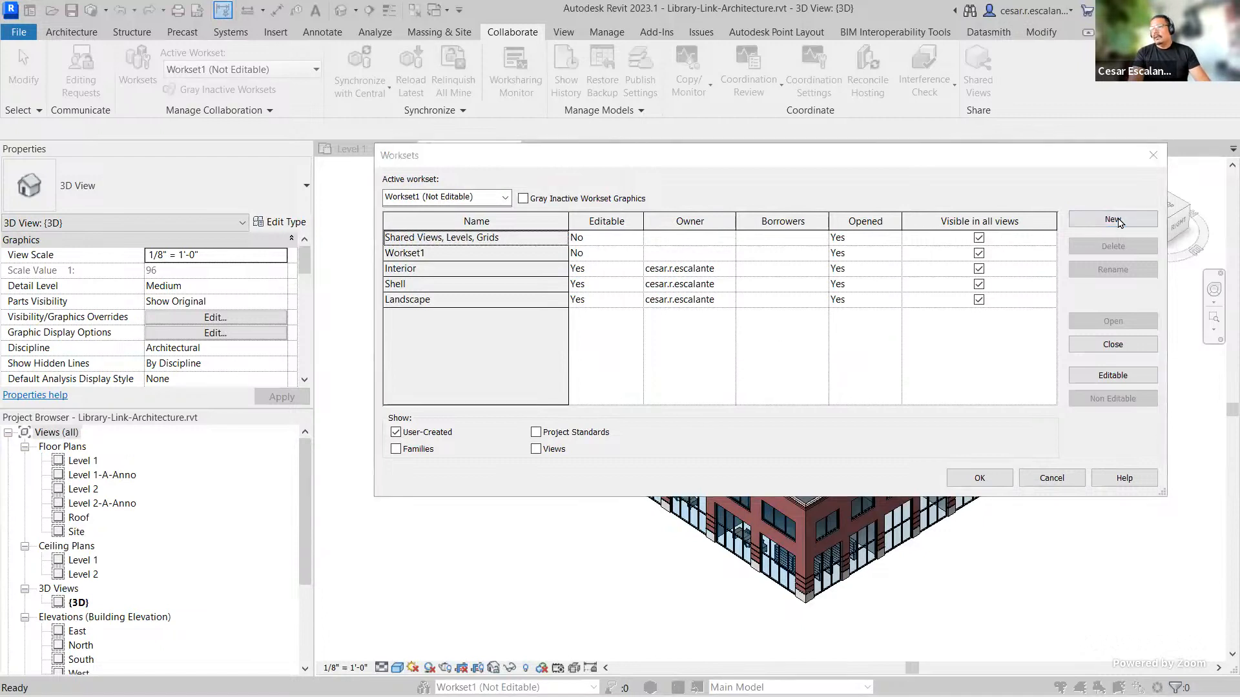
text(L)
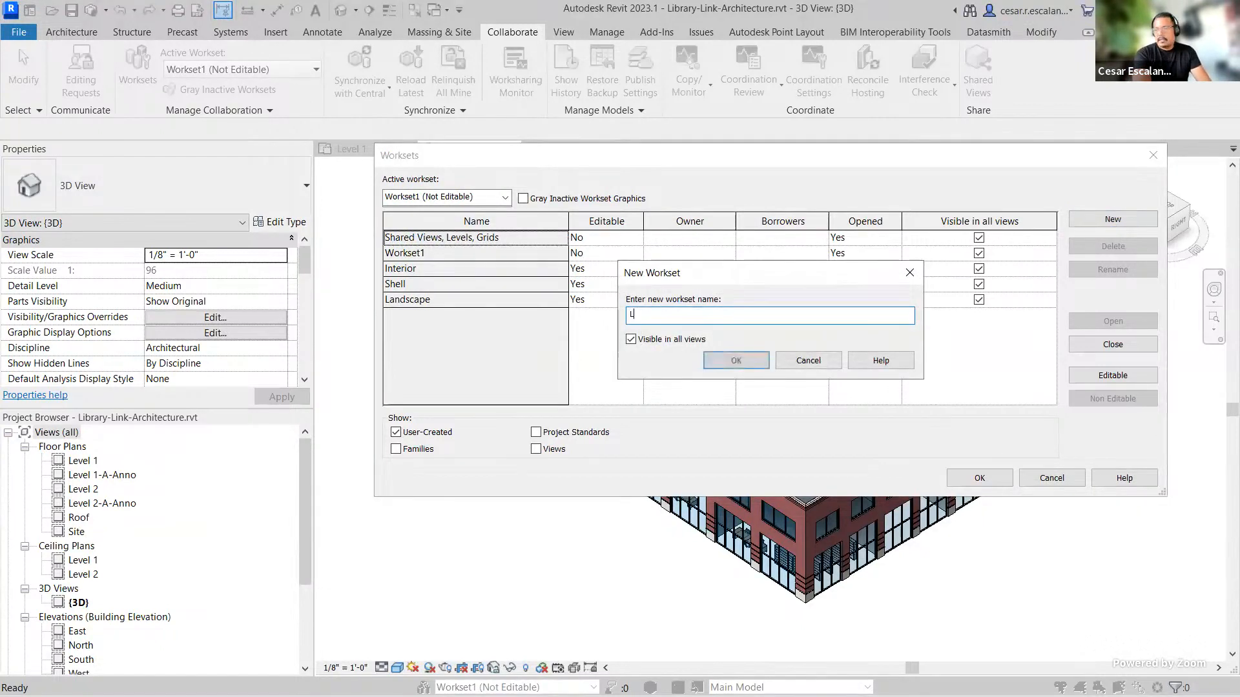
text(ink_MEP)
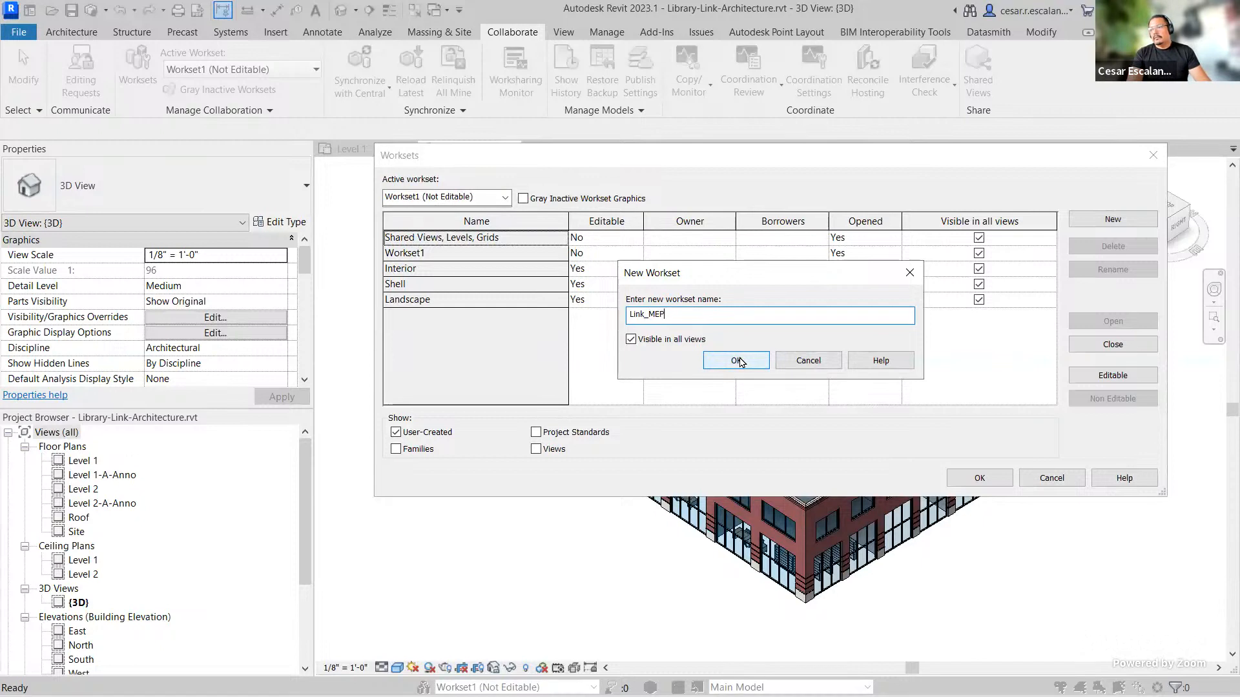
click(739, 362)
click(1124, 222)
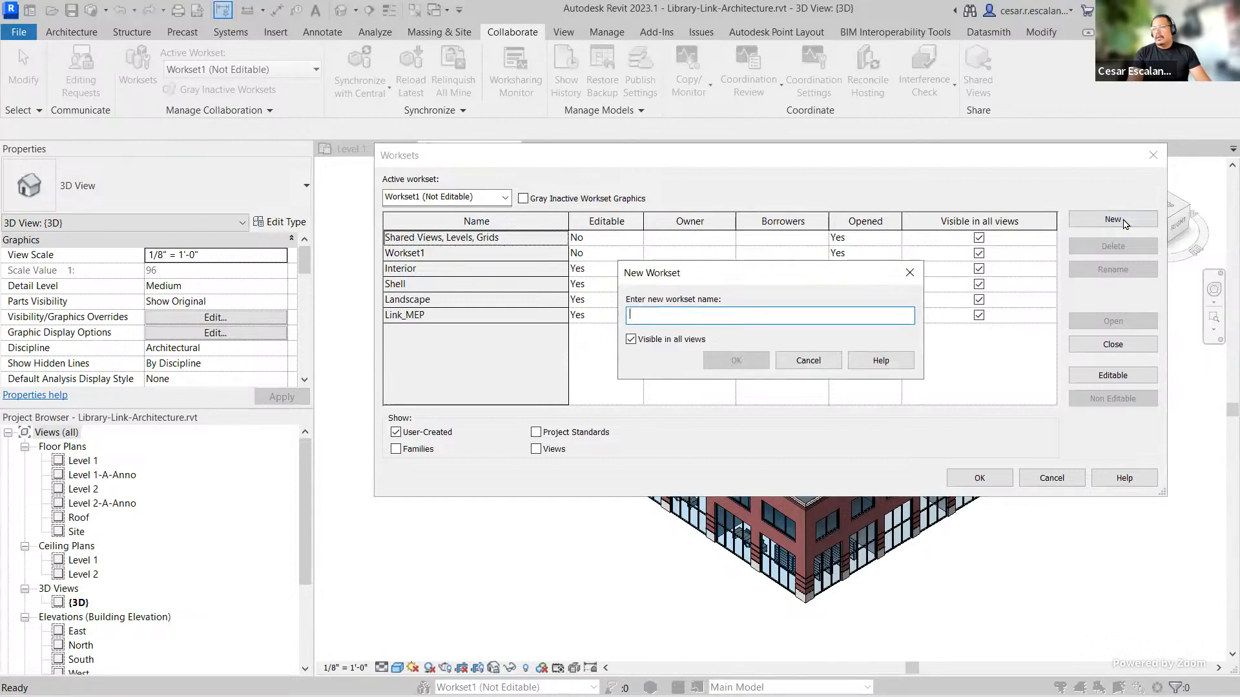
text(Link_Structure)
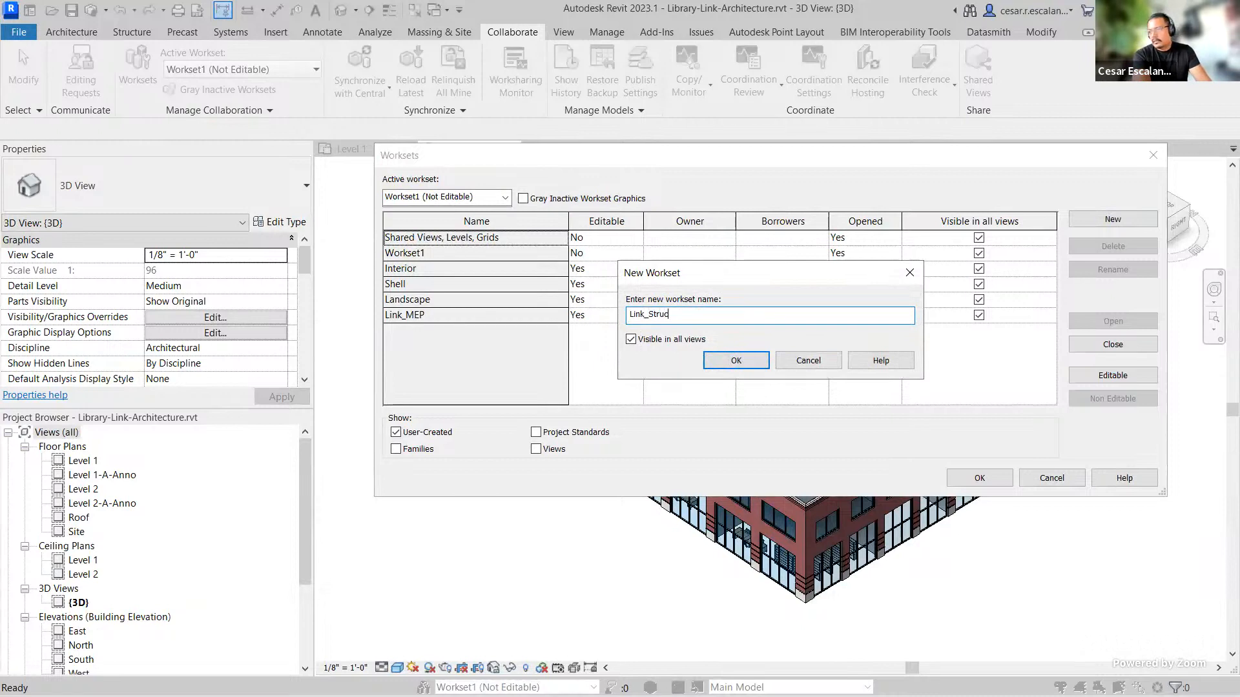
click(737, 359)
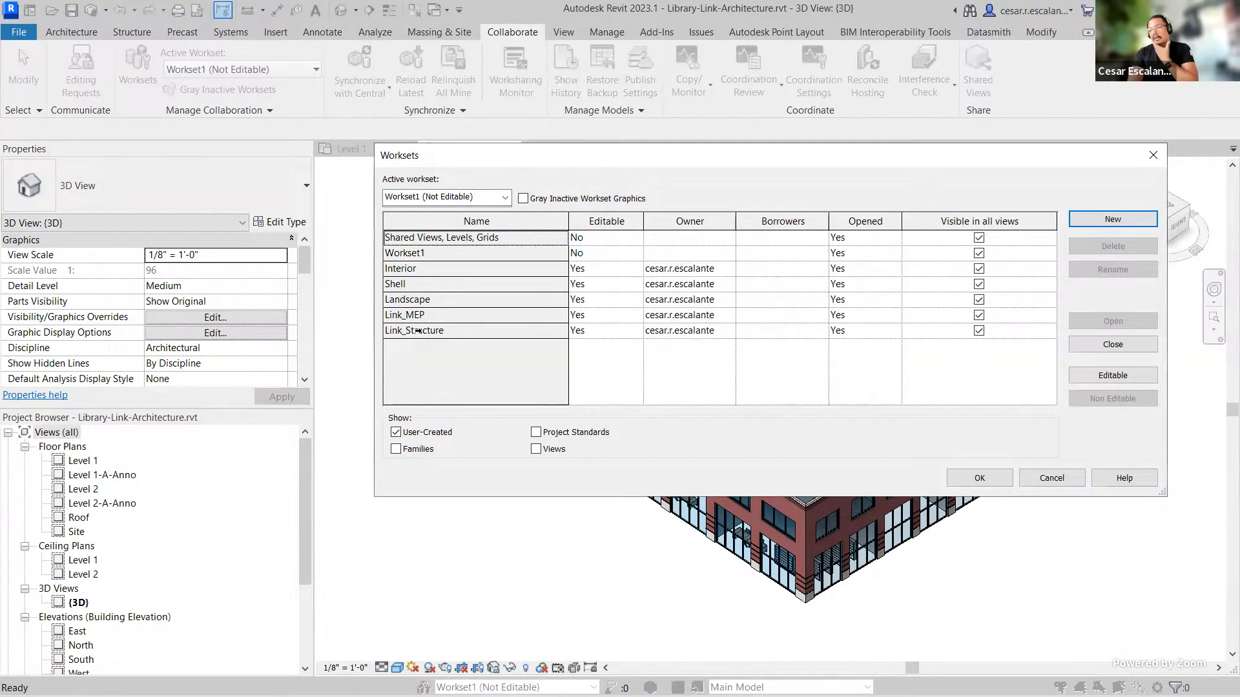
Step: Create a Link_ACAD workset, close the Worksets dialog and make Link_ACAD the active workset
click(1110, 220)
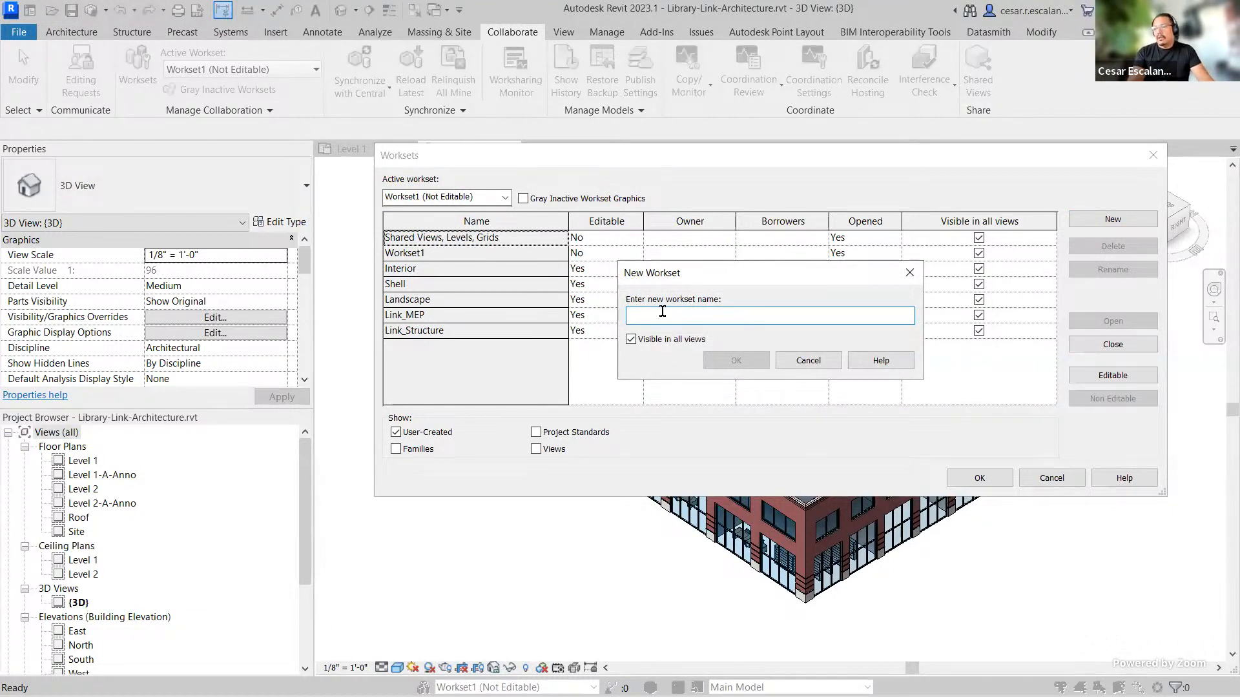
text(Li)
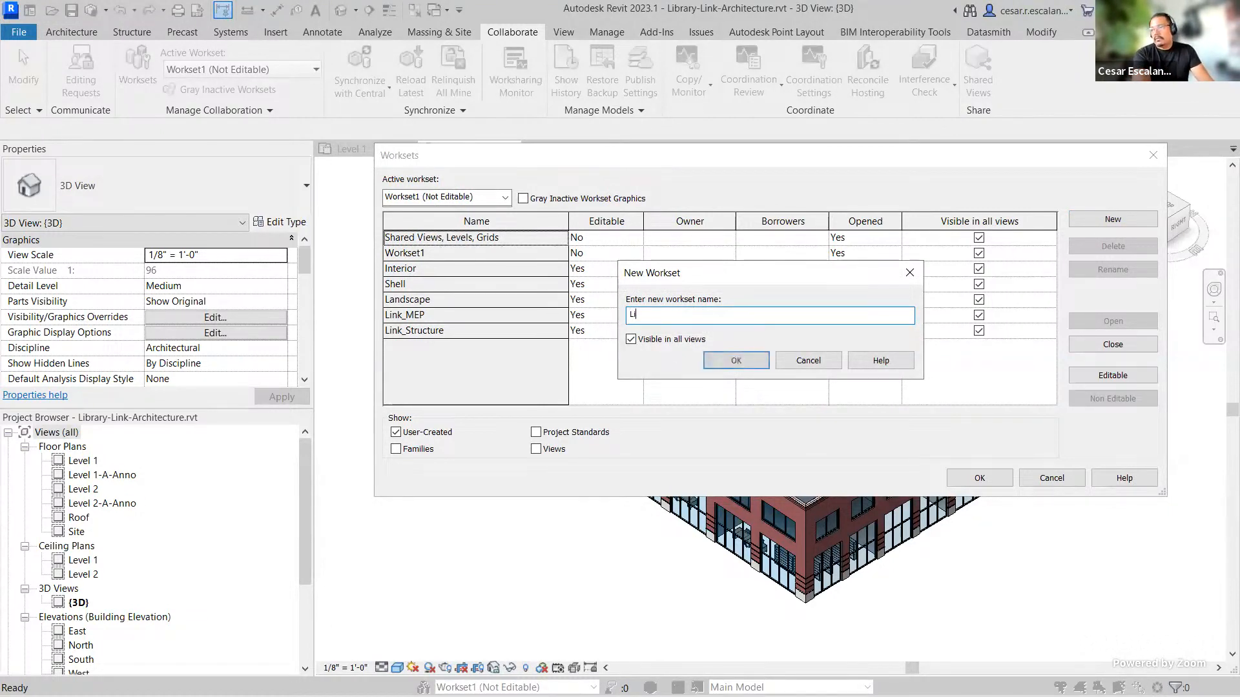
text(nk_ACAD)
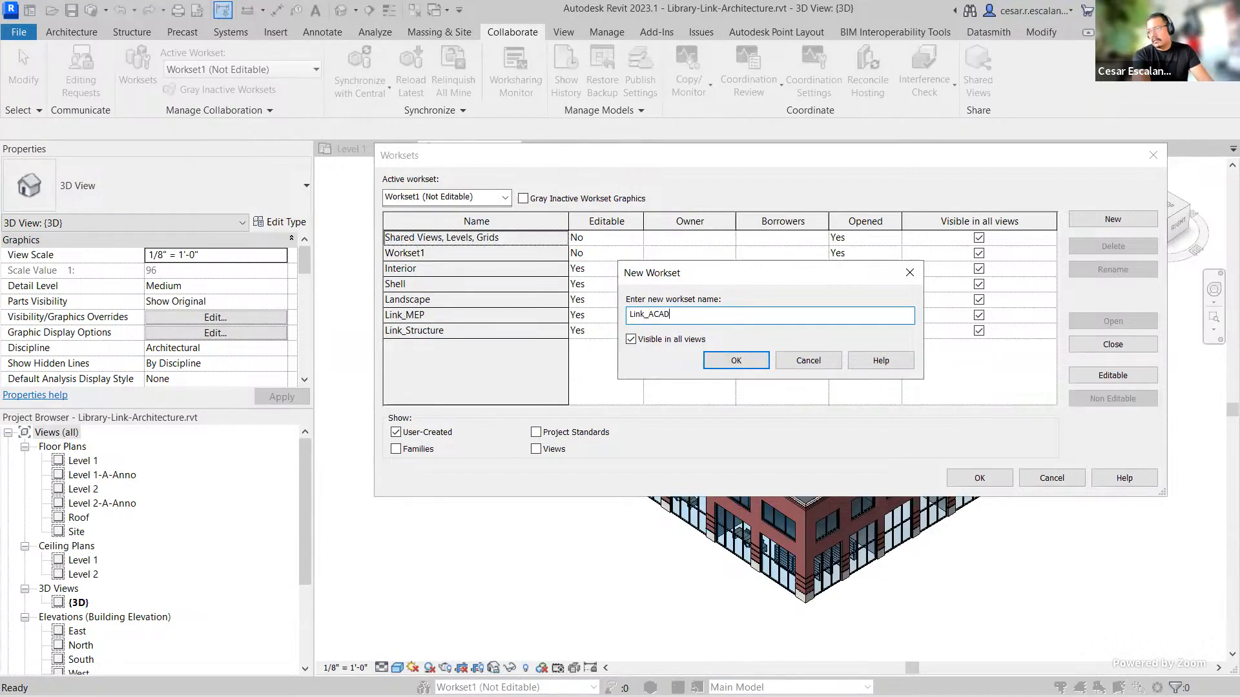
click(736, 361)
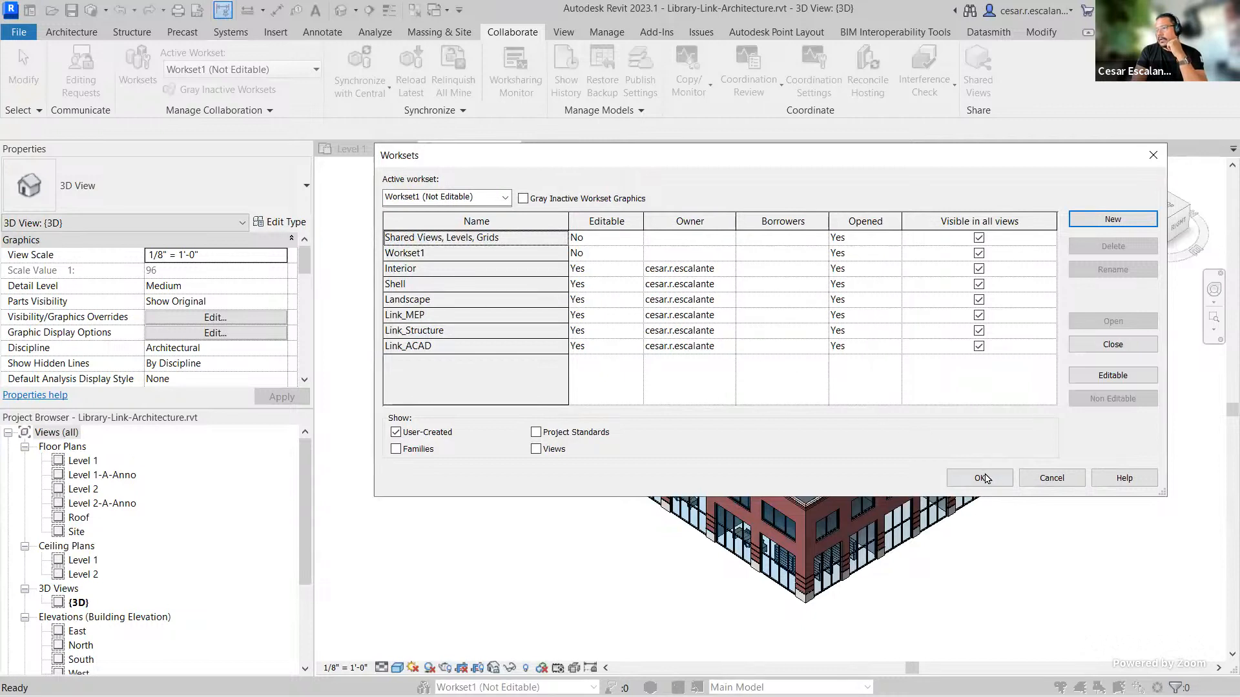
click(981, 479)
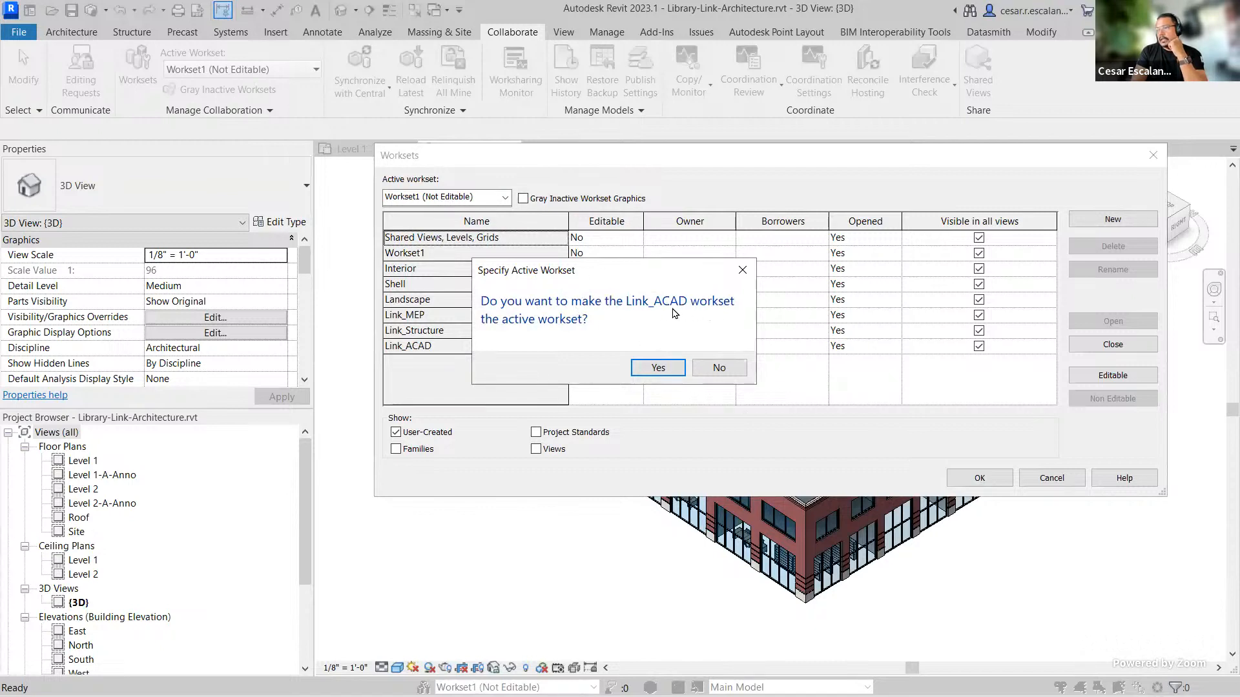
click(659, 366)
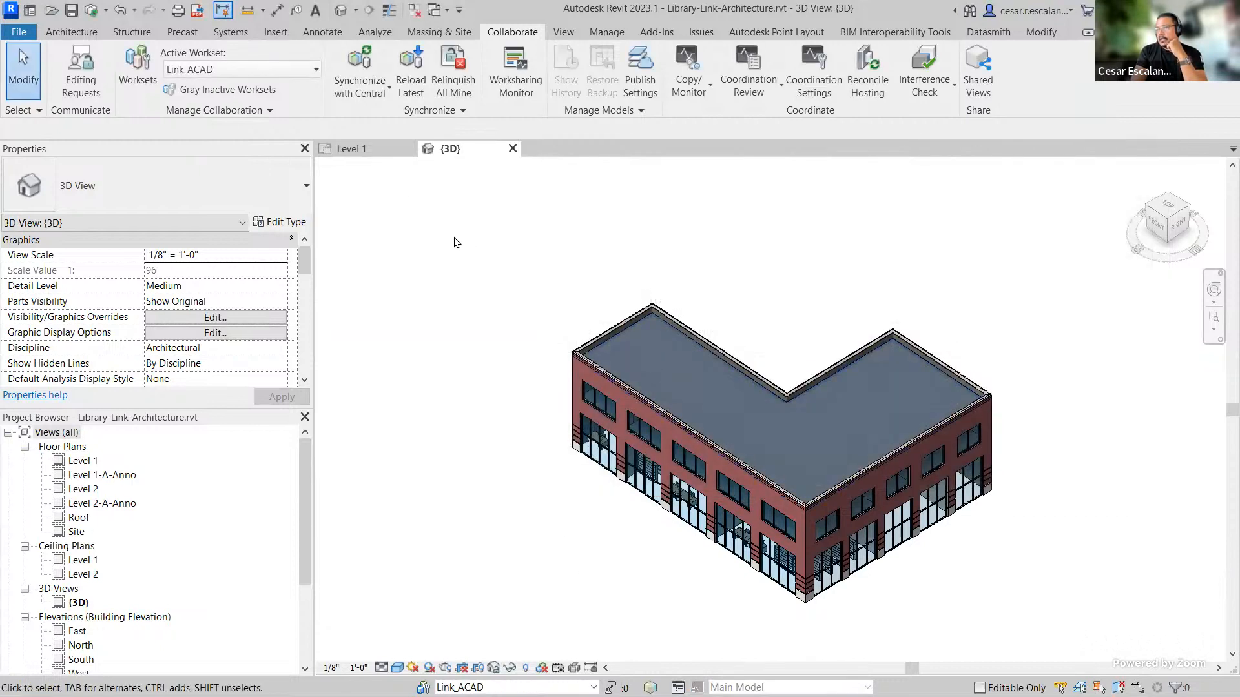
Step: Switch the active workset to Shell and check the active workset list near the view controls
click(316, 69)
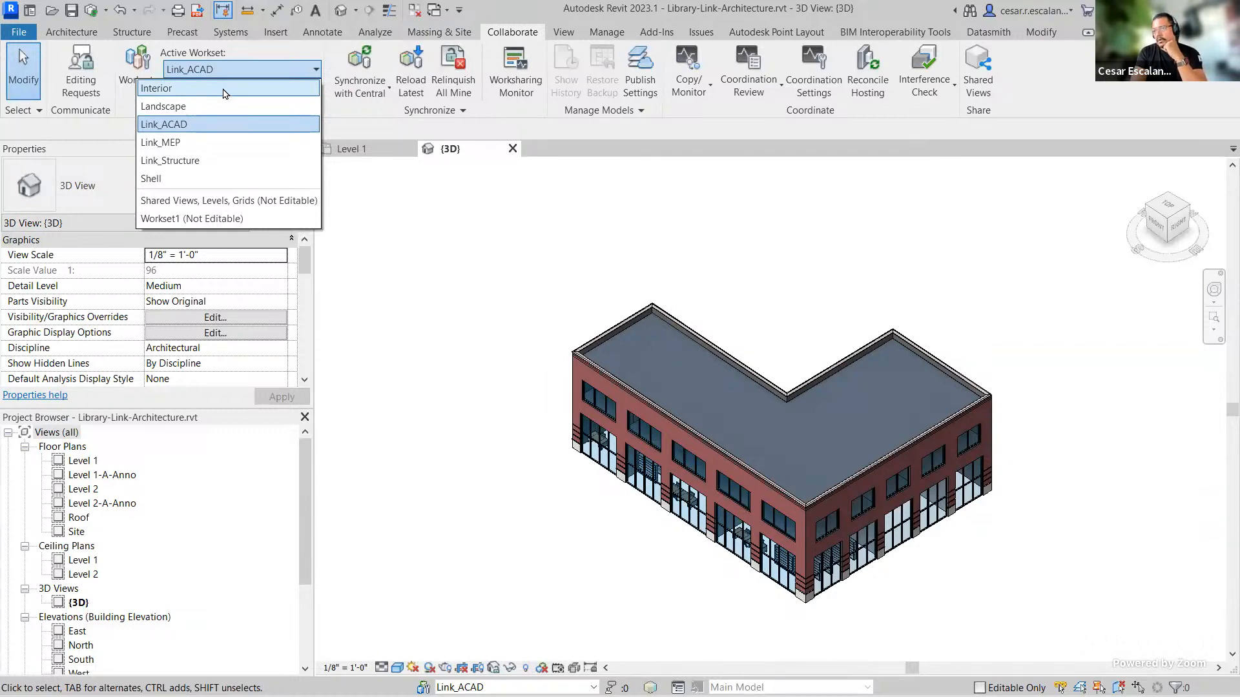
click(157, 180)
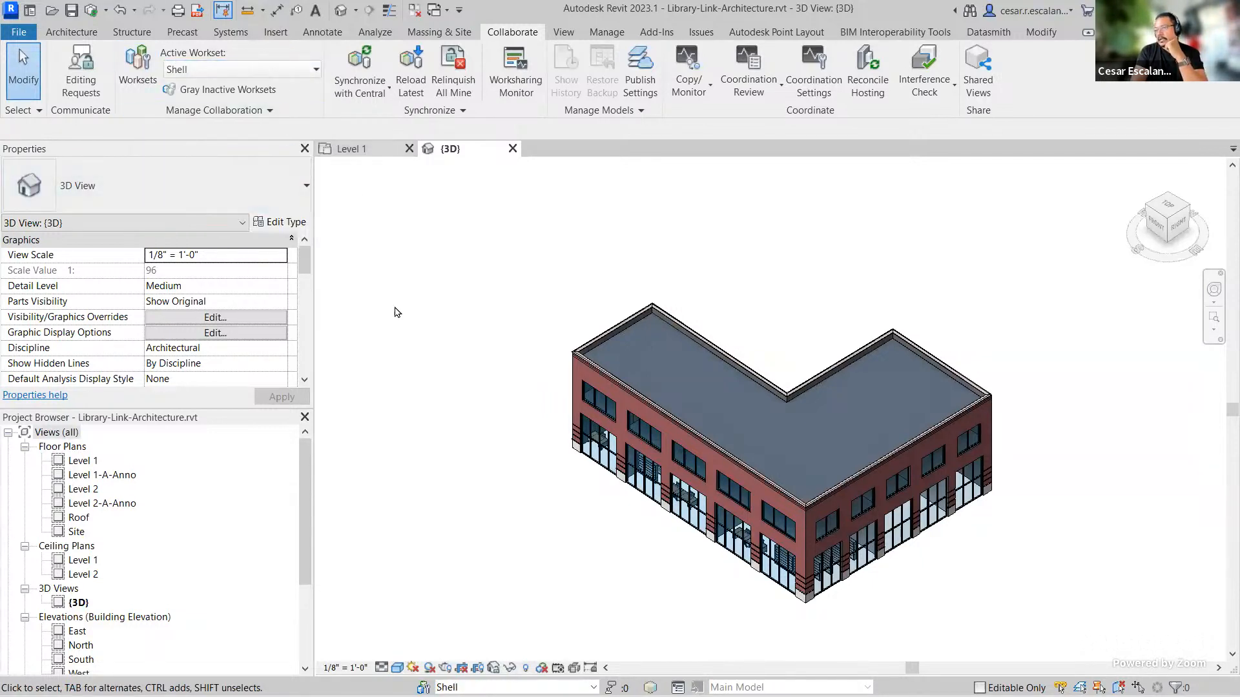
click(305, 71)
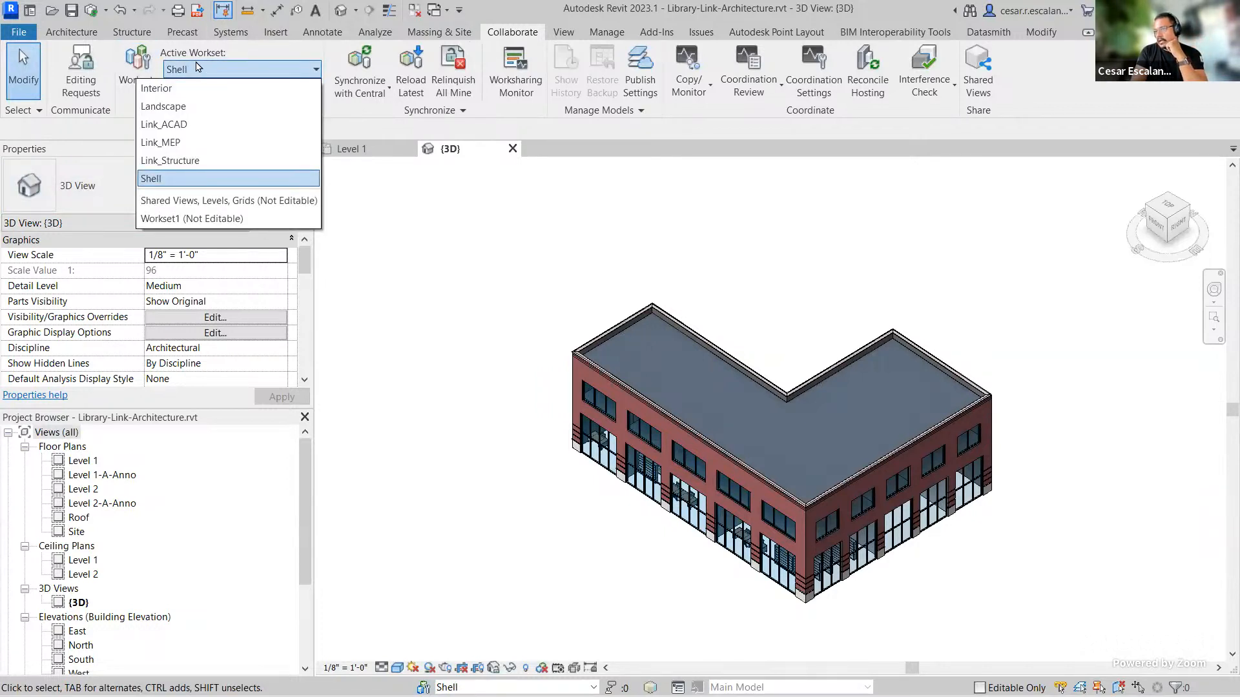
click(198, 66)
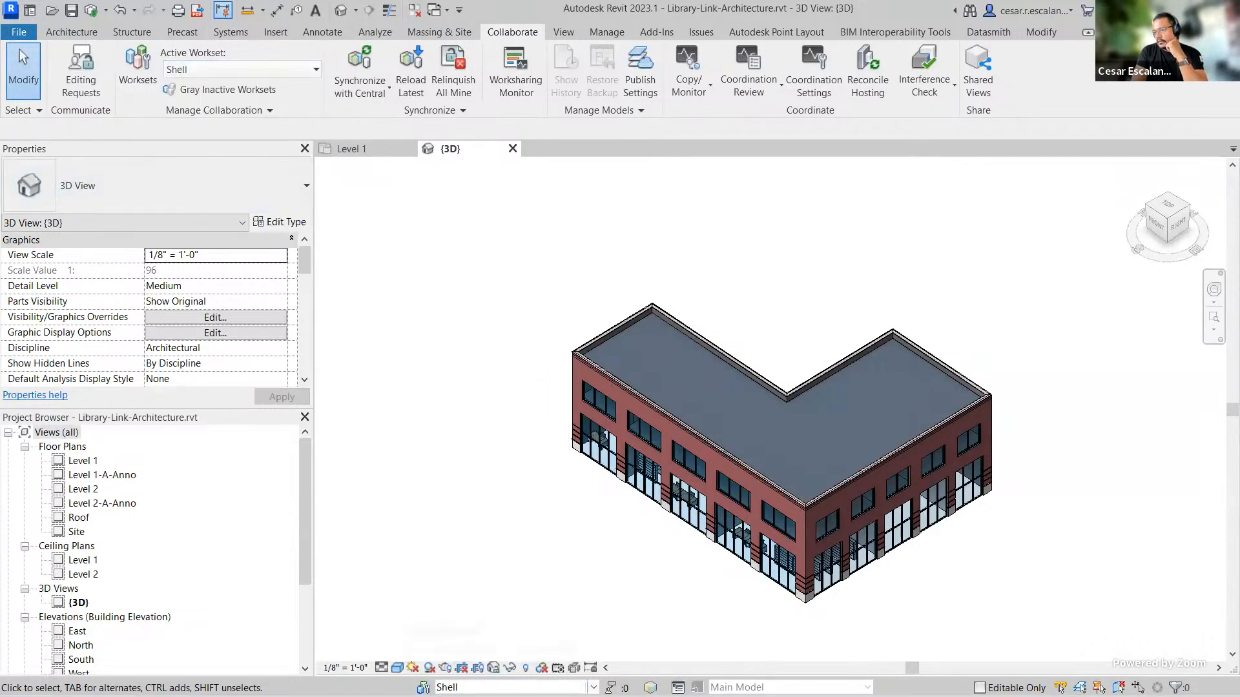
click(593, 688)
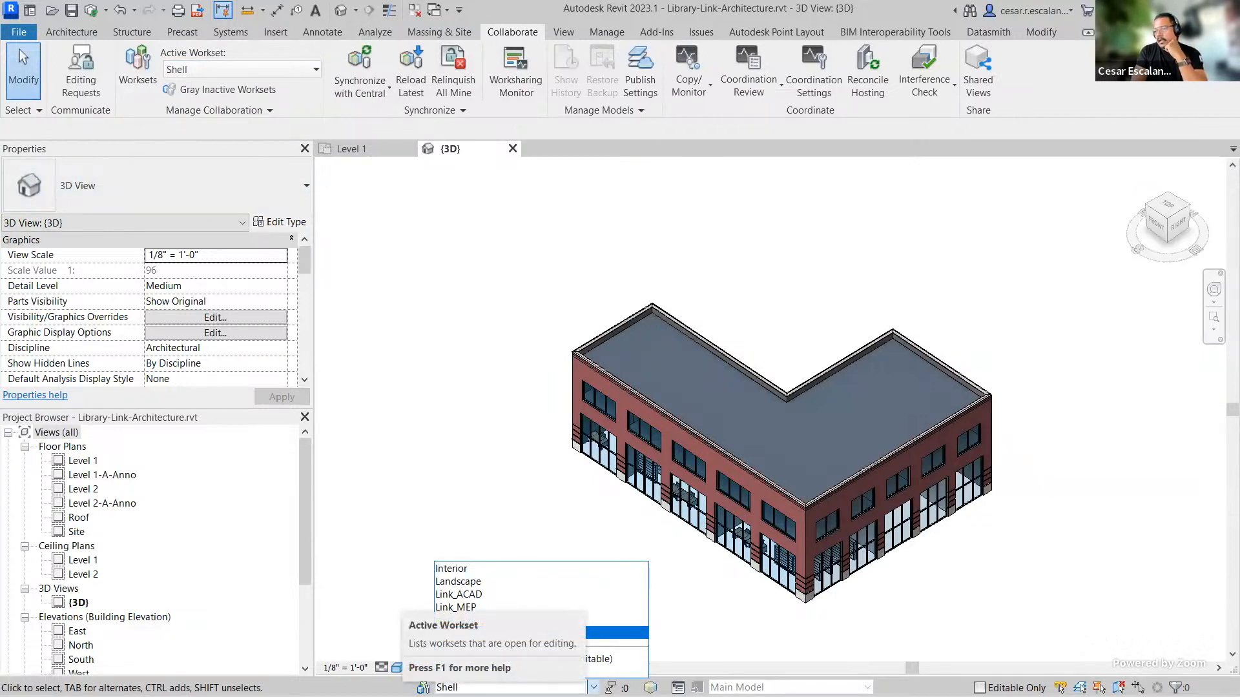
click(593, 688)
click(667, 641)
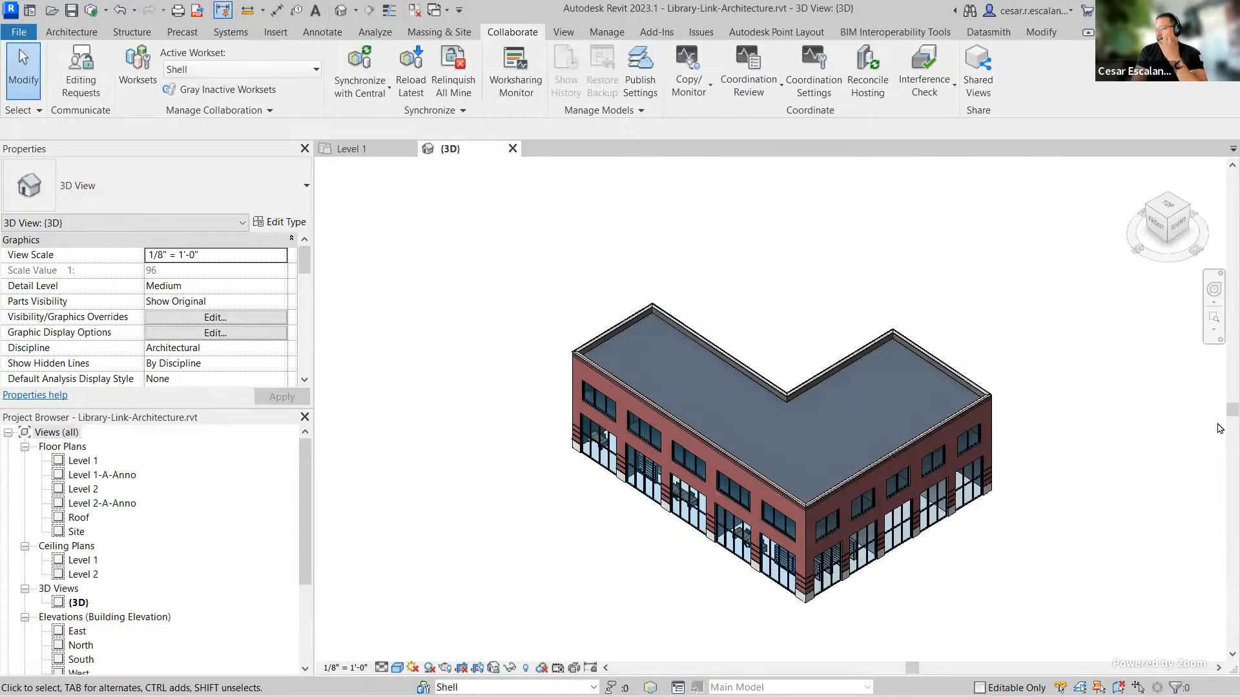
Step: Select the chain of exterior brick walls and assign them to the Shell workset
scroll(1035, 549, up, 2)
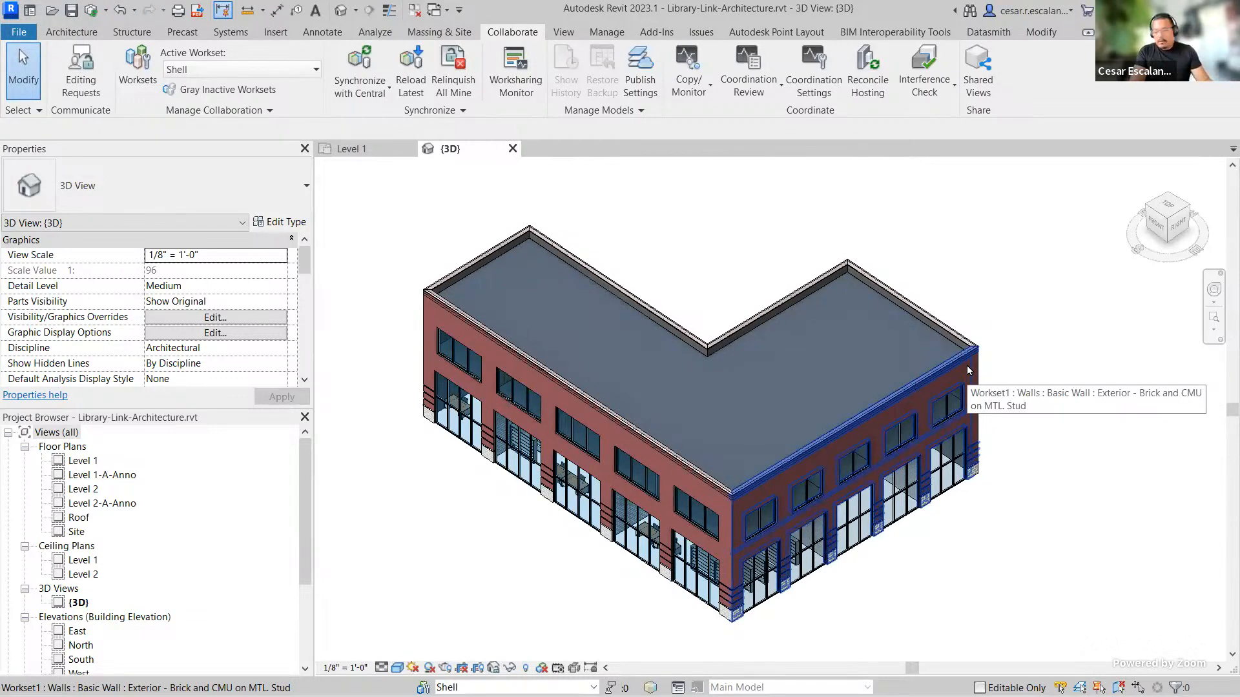
key(Tab)
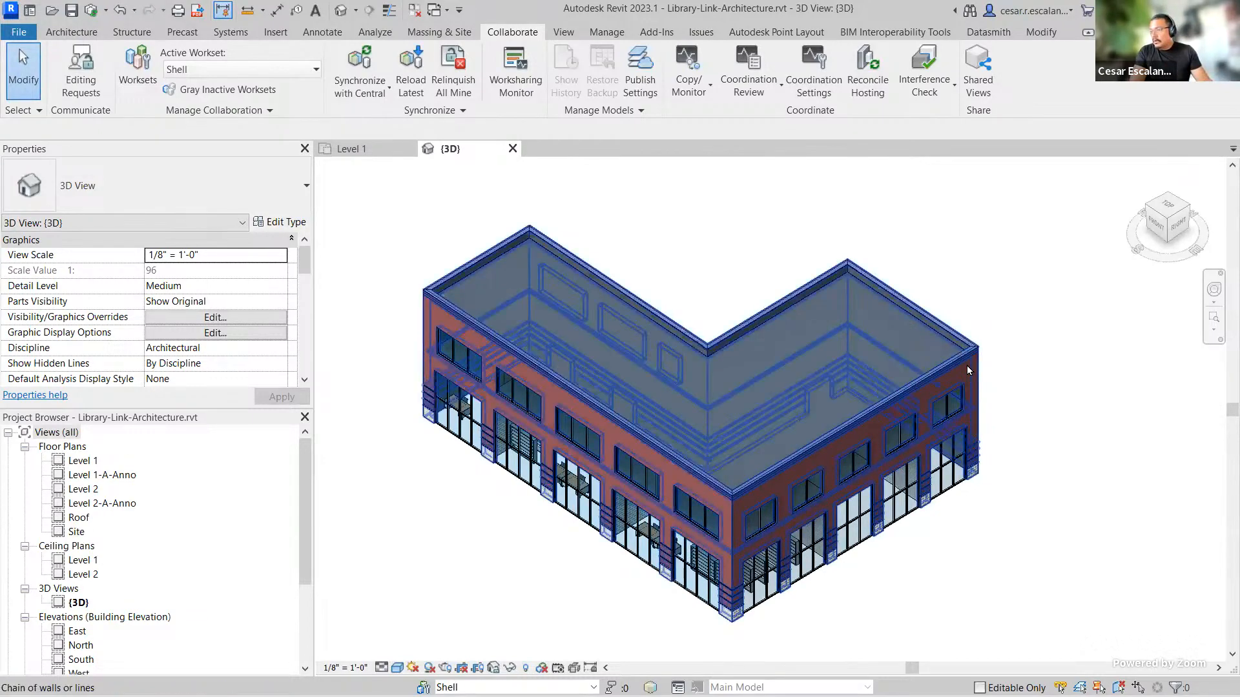
click(1045, 524)
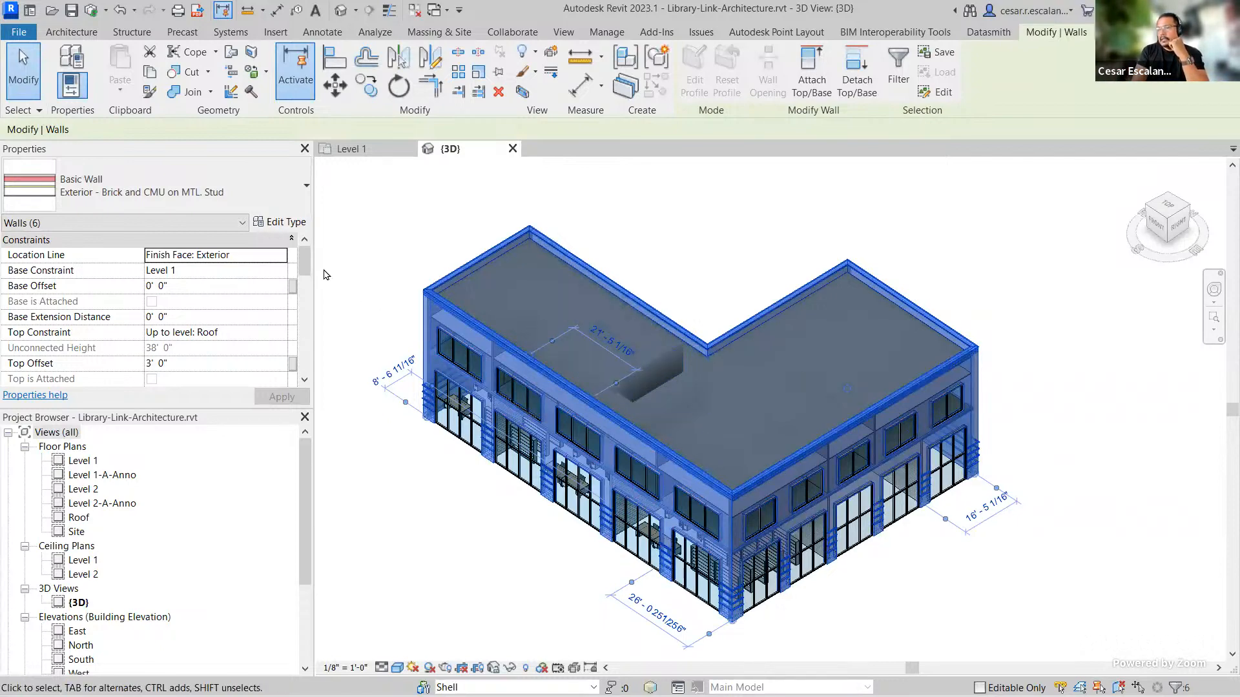
scroll(311, 275, down, 1)
scroll(311, 275, down, 5)
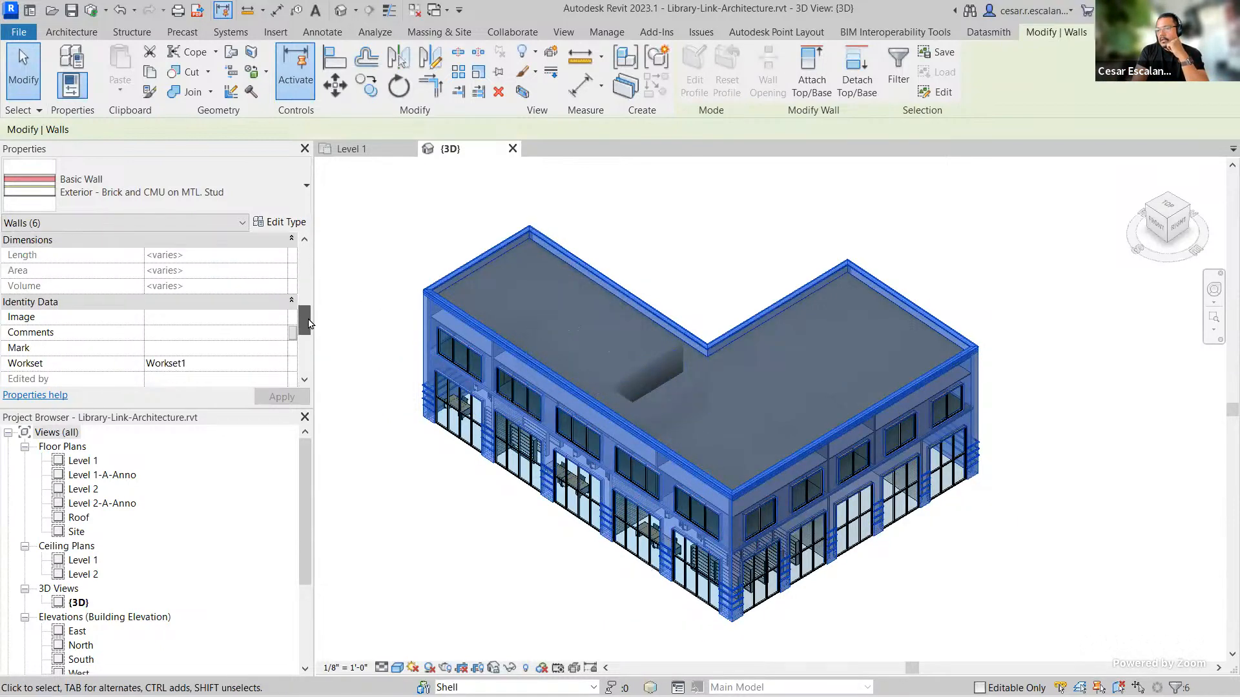
double_click(281, 339)
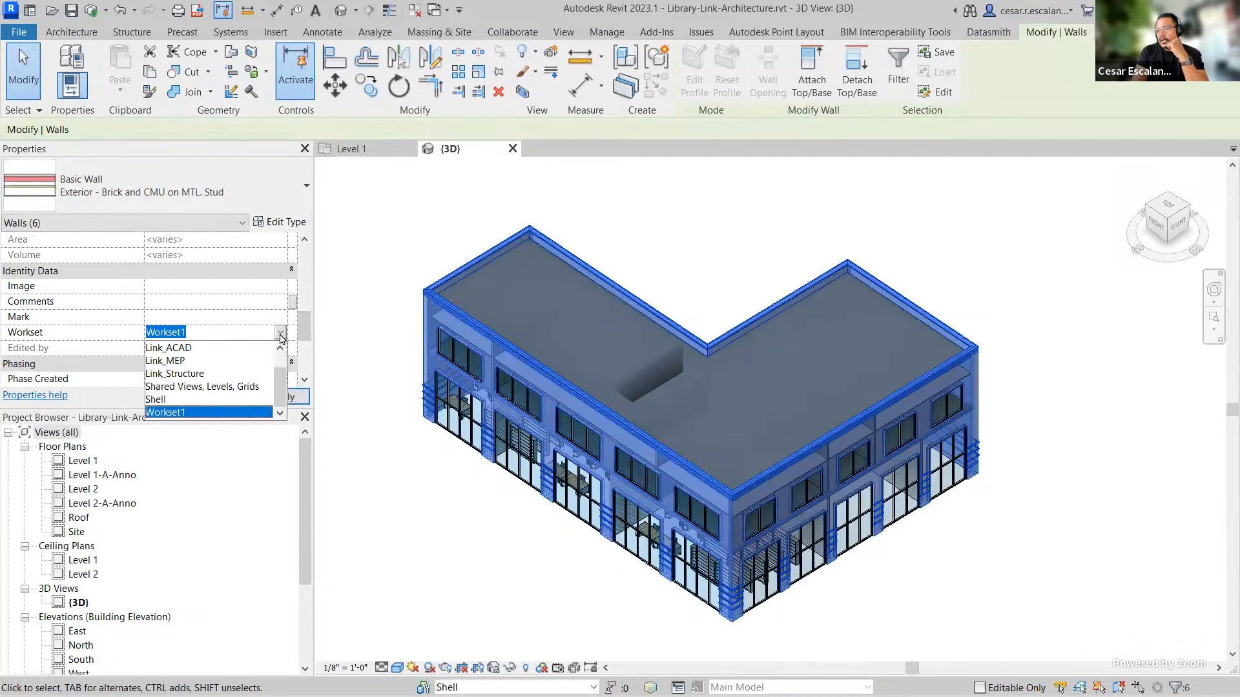
click(173, 400)
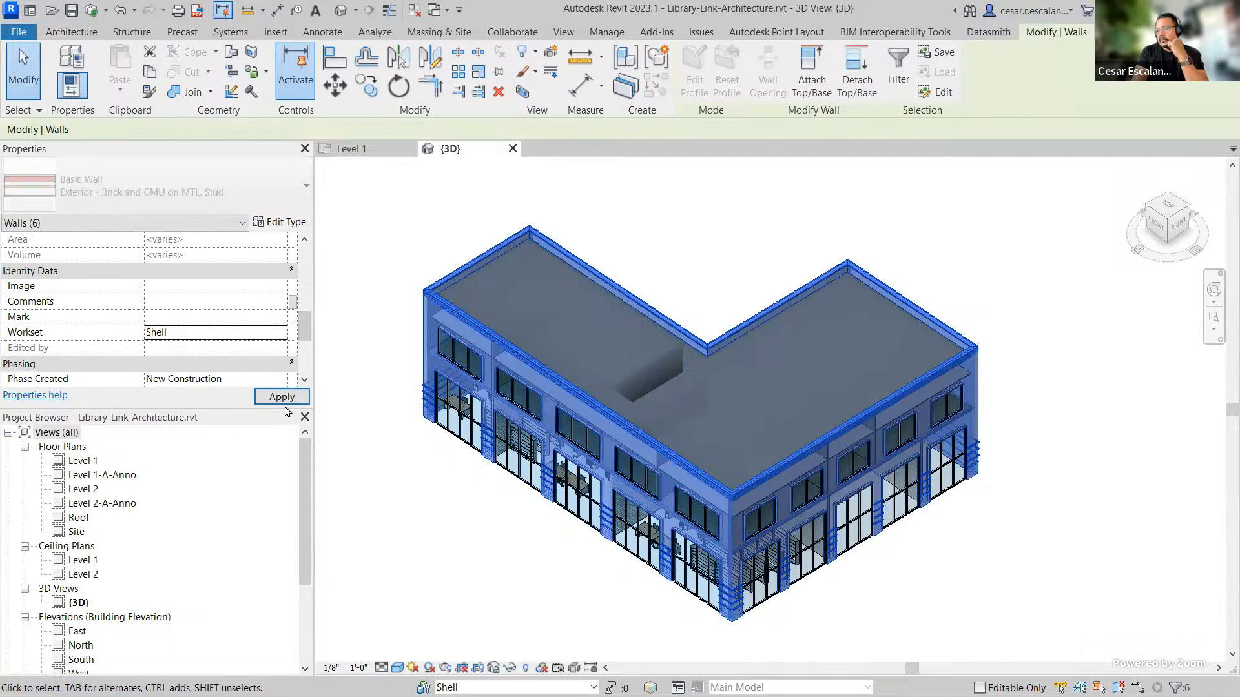
click(481, 561)
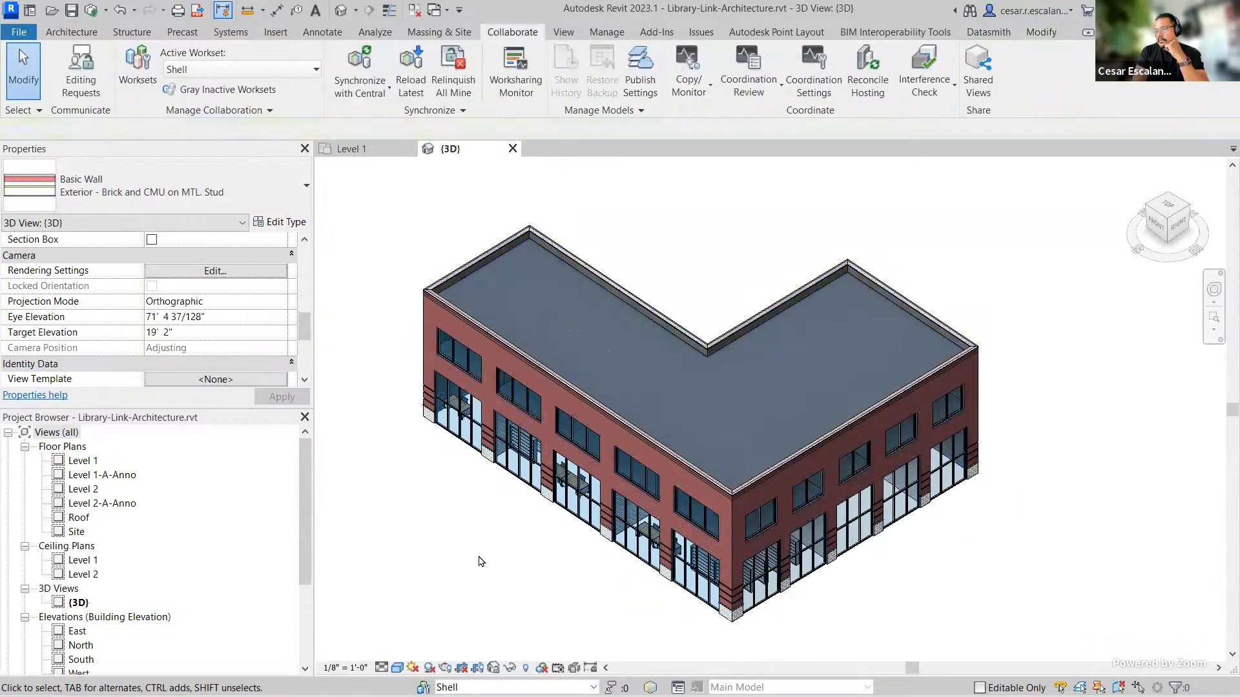
Step: Inspect the Workset and Edited by properties of a reassigned exterior wall and of a storefront curtain wall
scroll(631, 433, up, 4)
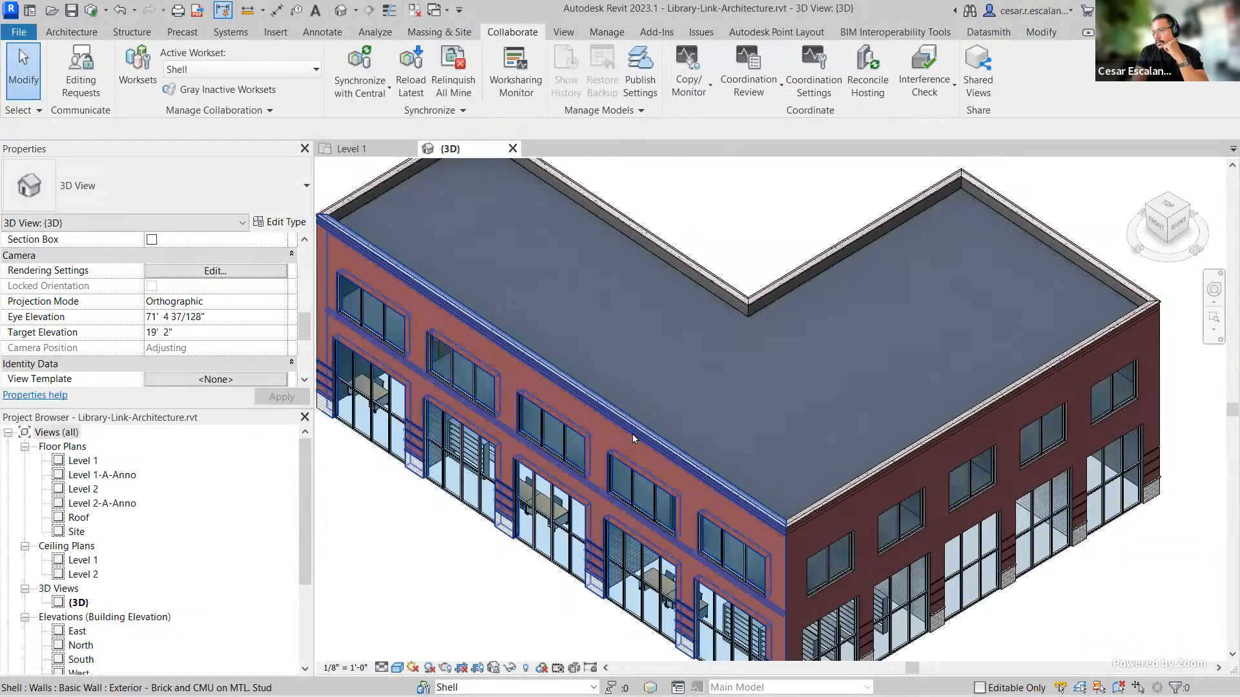
click(633, 433)
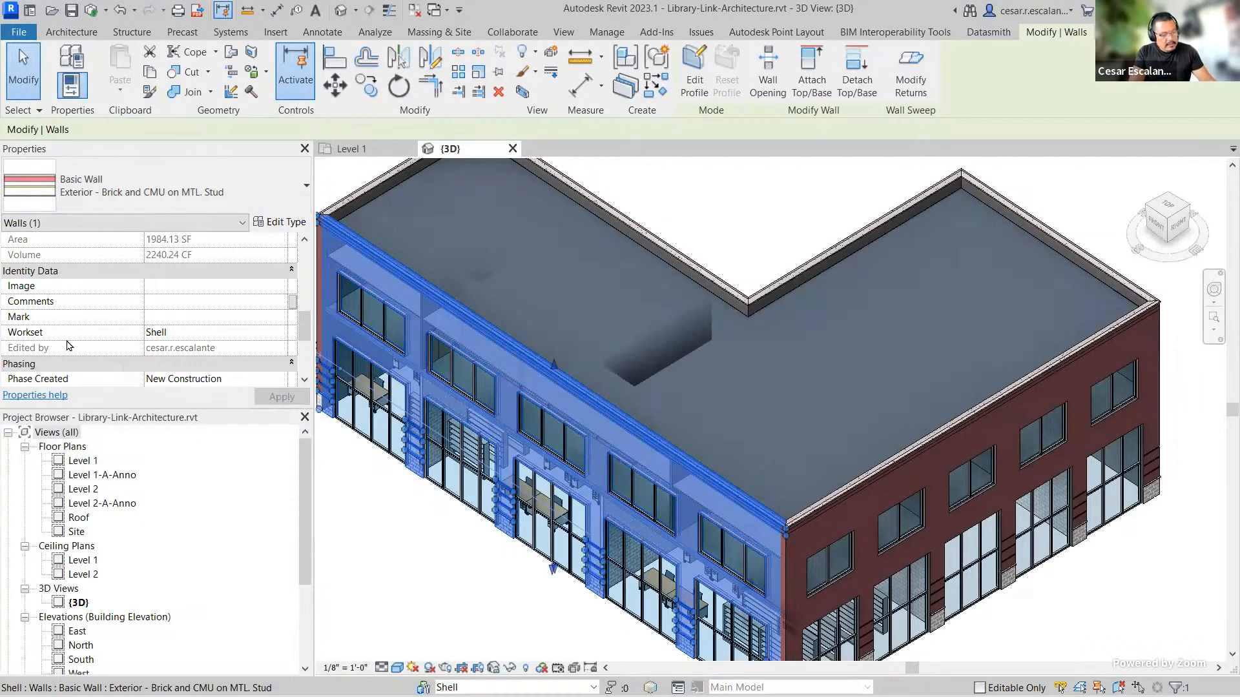
drag(4, 325, 268, 360)
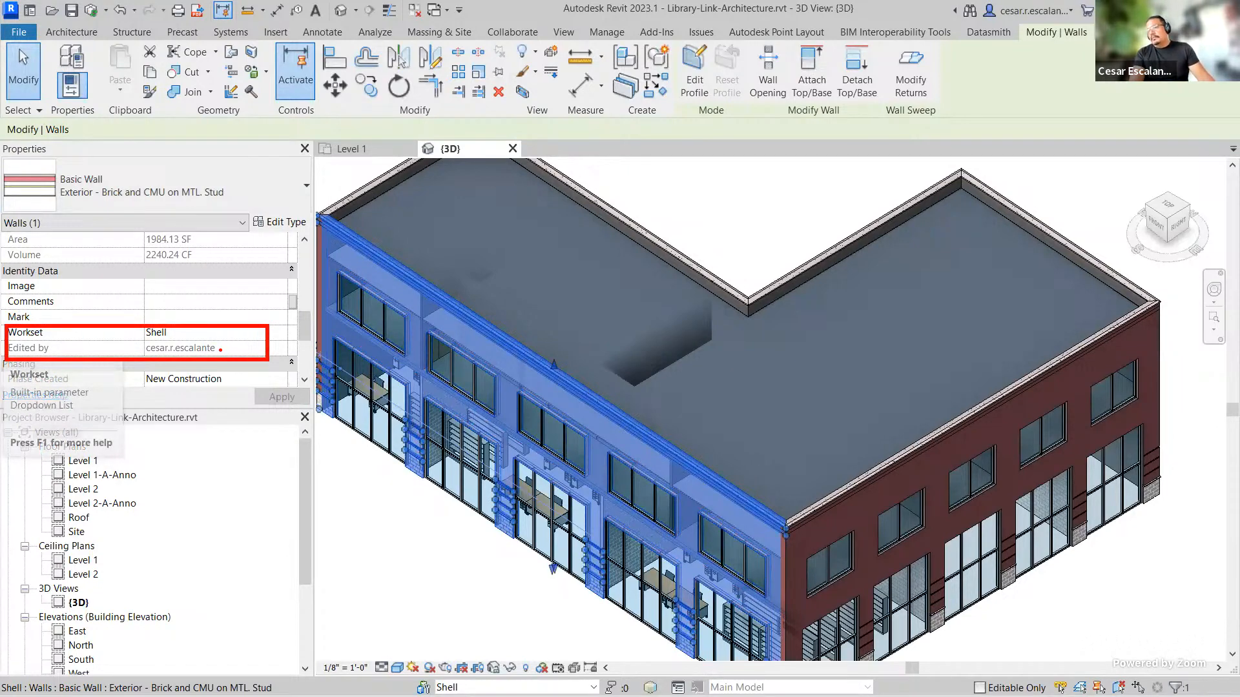
drag(220, 350, 240, 321)
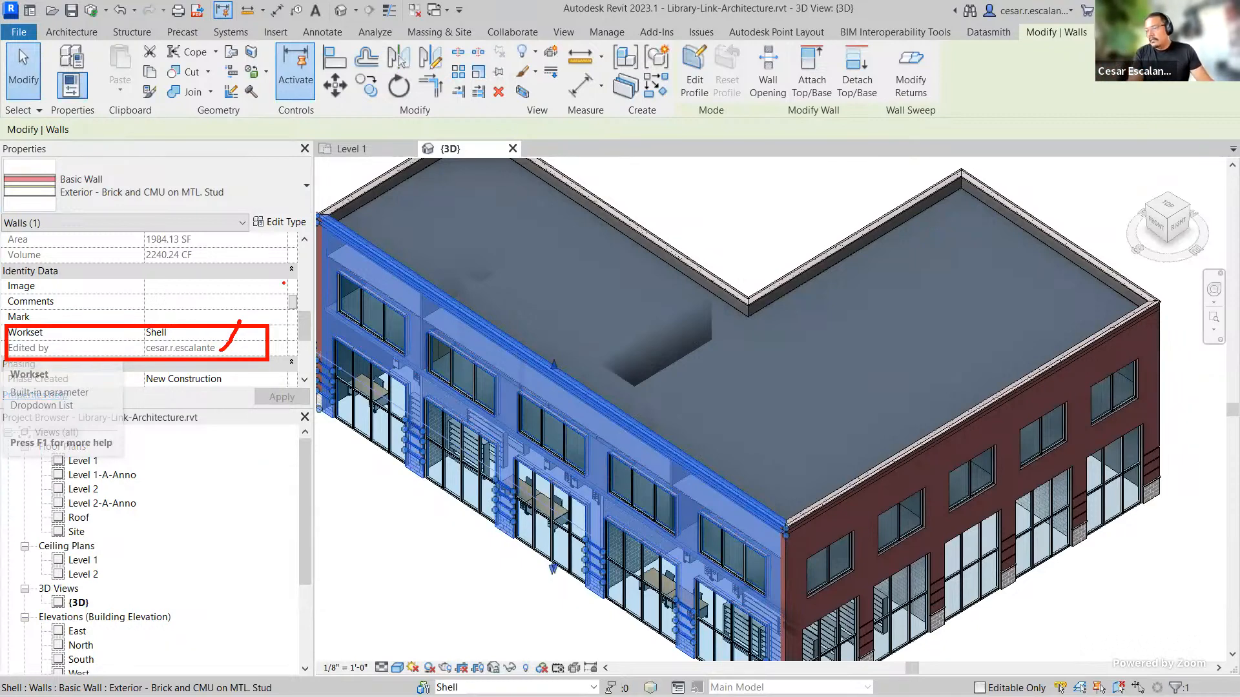
key(Escape)
scroll(664, 512, up, 4)
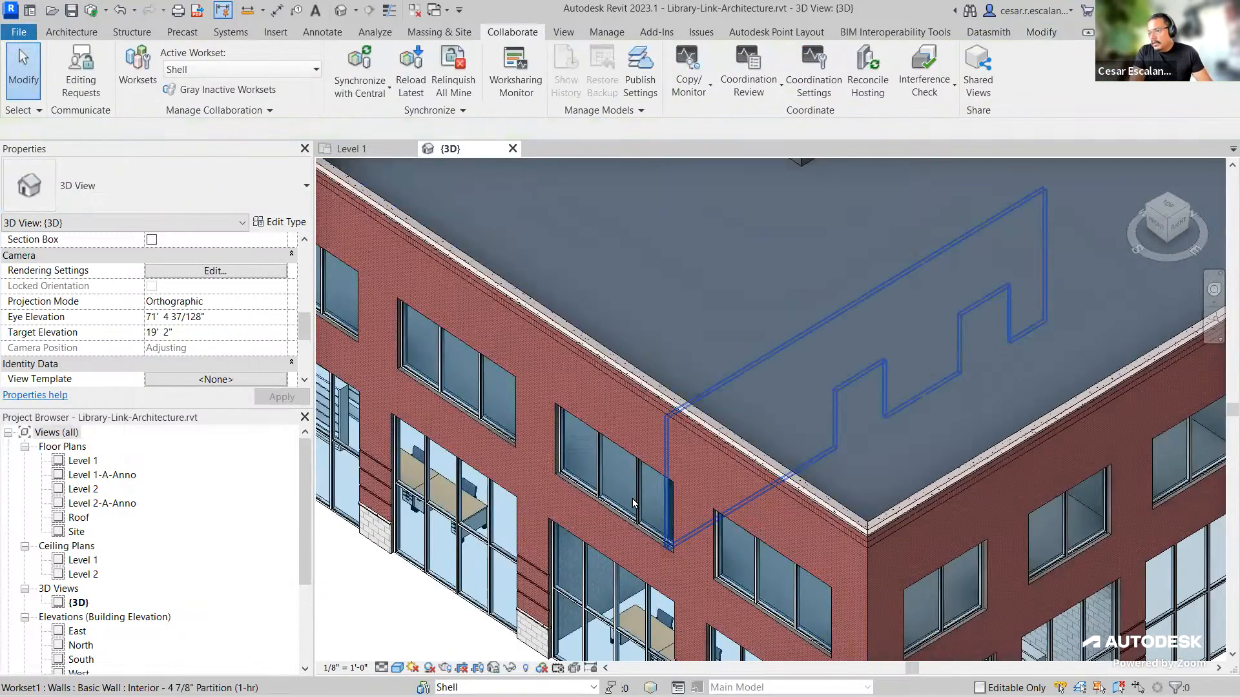
click(634, 504)
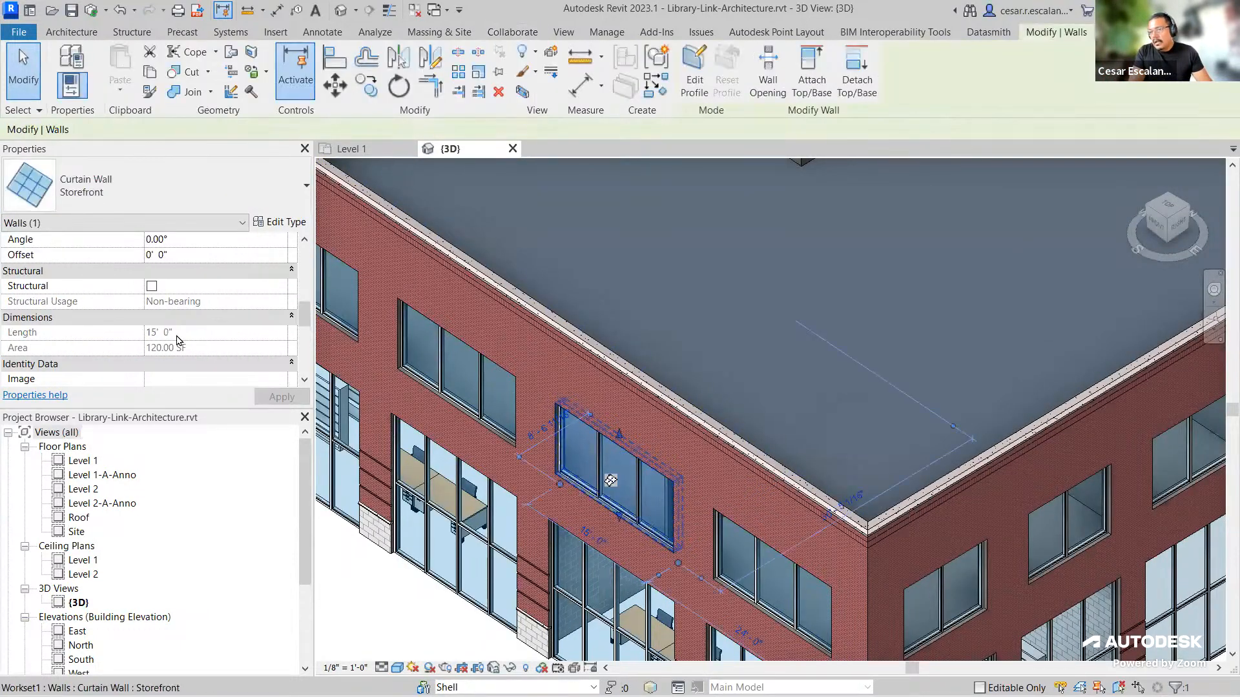
scroll(190, 334, down, 5)
scroll(189, 334, down, 3)
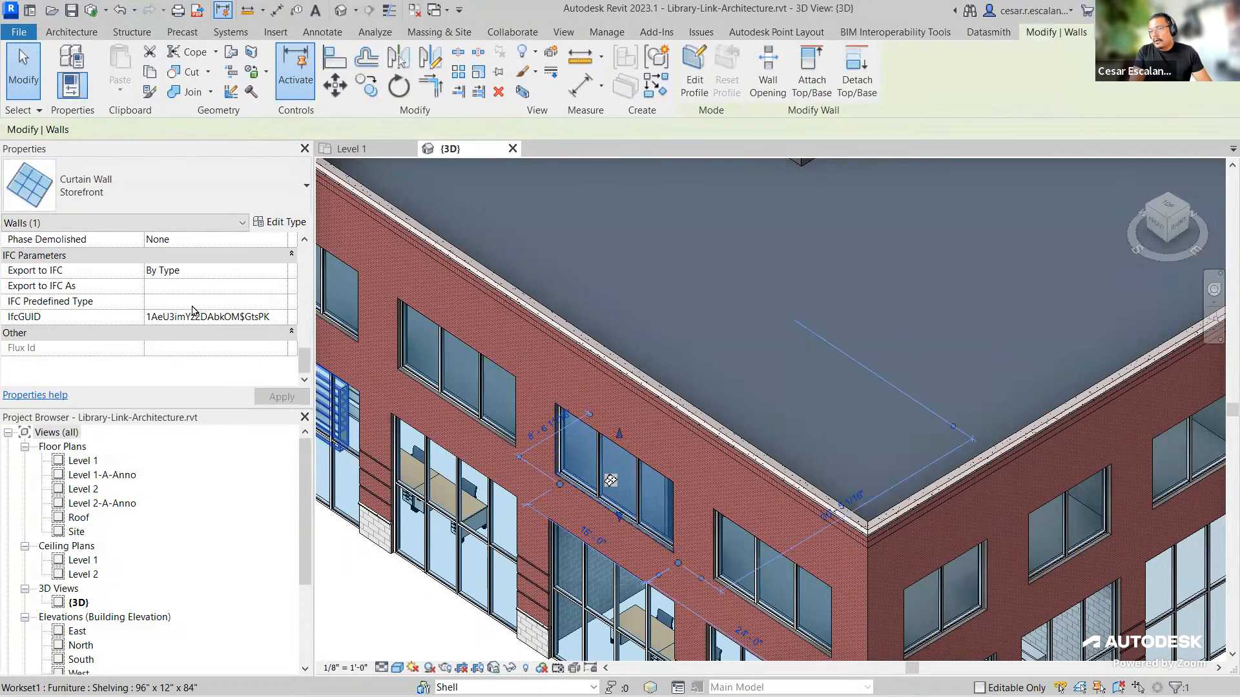
scroll(193, 306, up, 2)
scroll(258, 301, down, 1)
scroll(548, 446, down, 4)
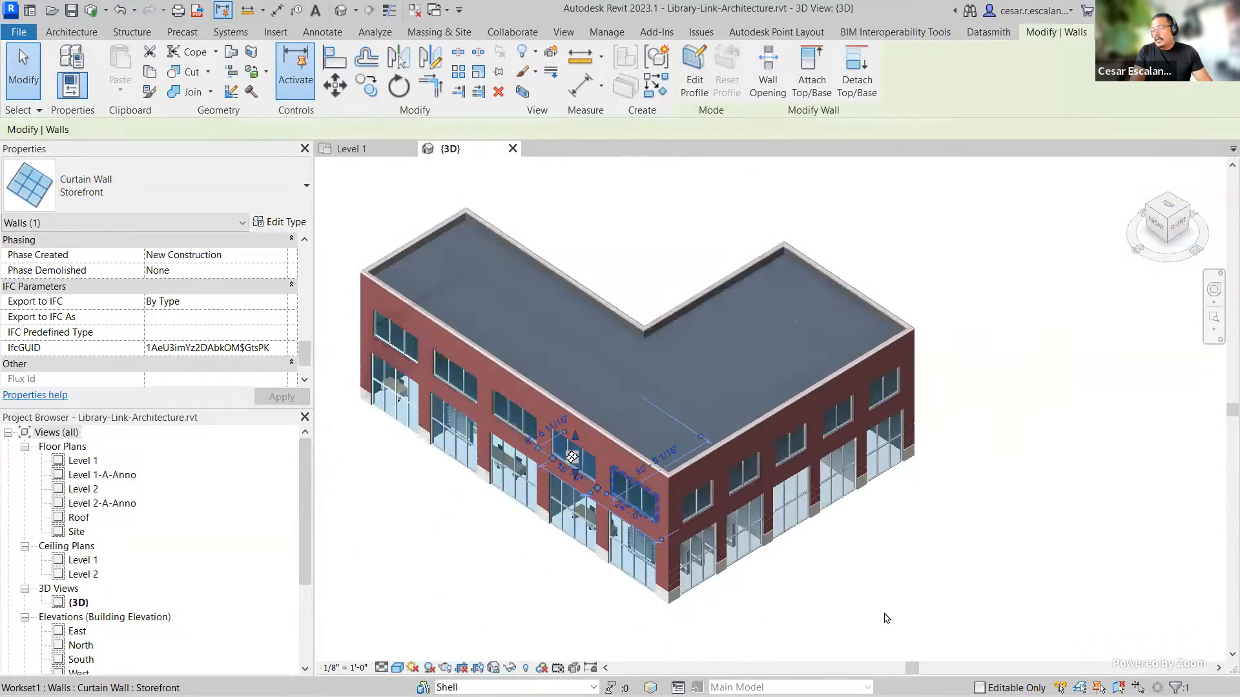
click(888, 618)
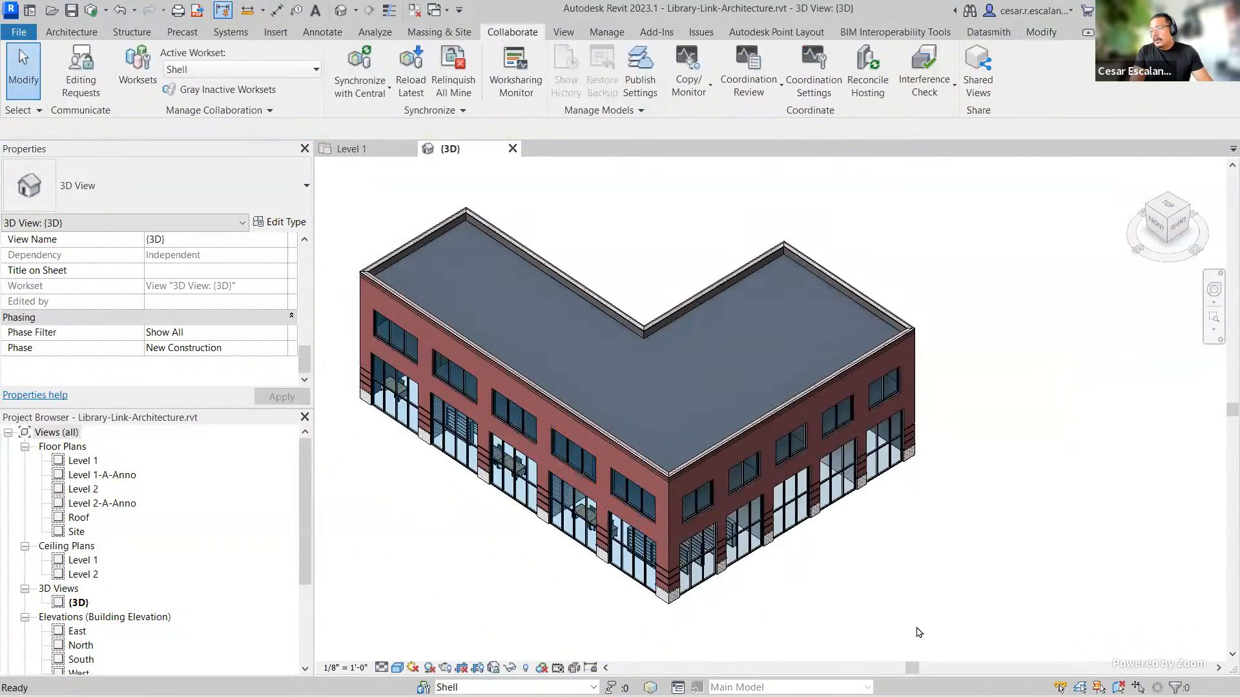
Step: Select all Storefront curtain wall instances in the entire project and assign them to the Shell workset
click(705, 592)
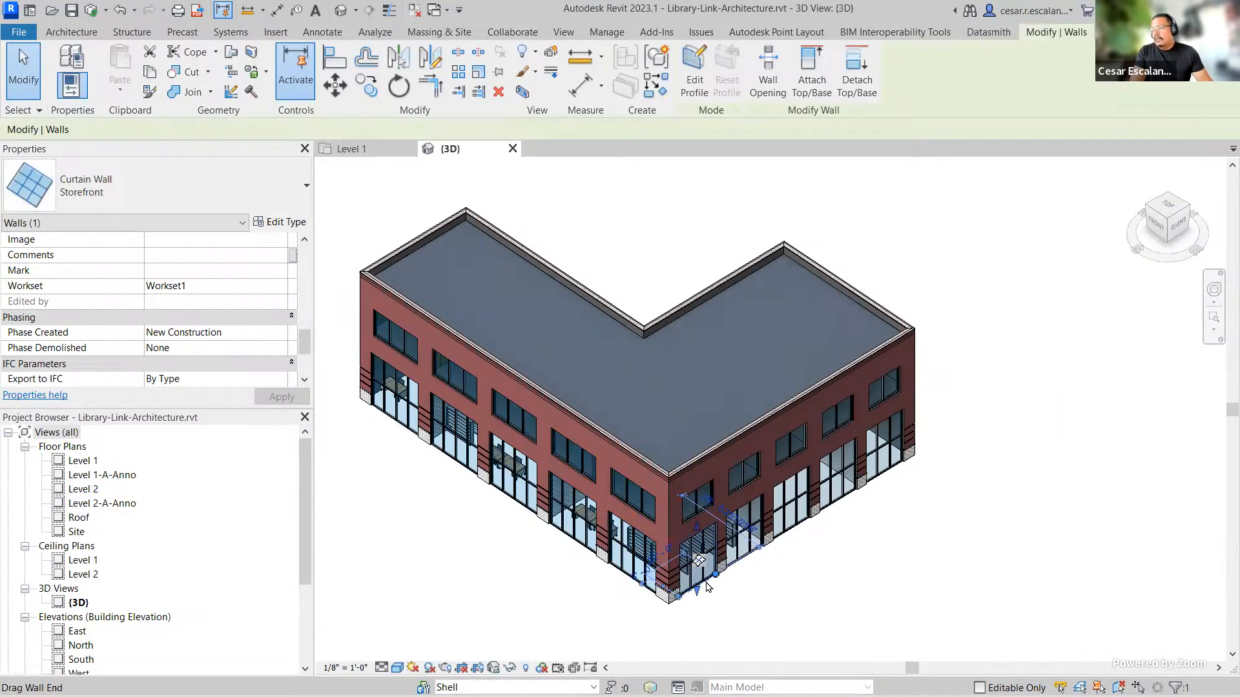
right_click(707, 586)
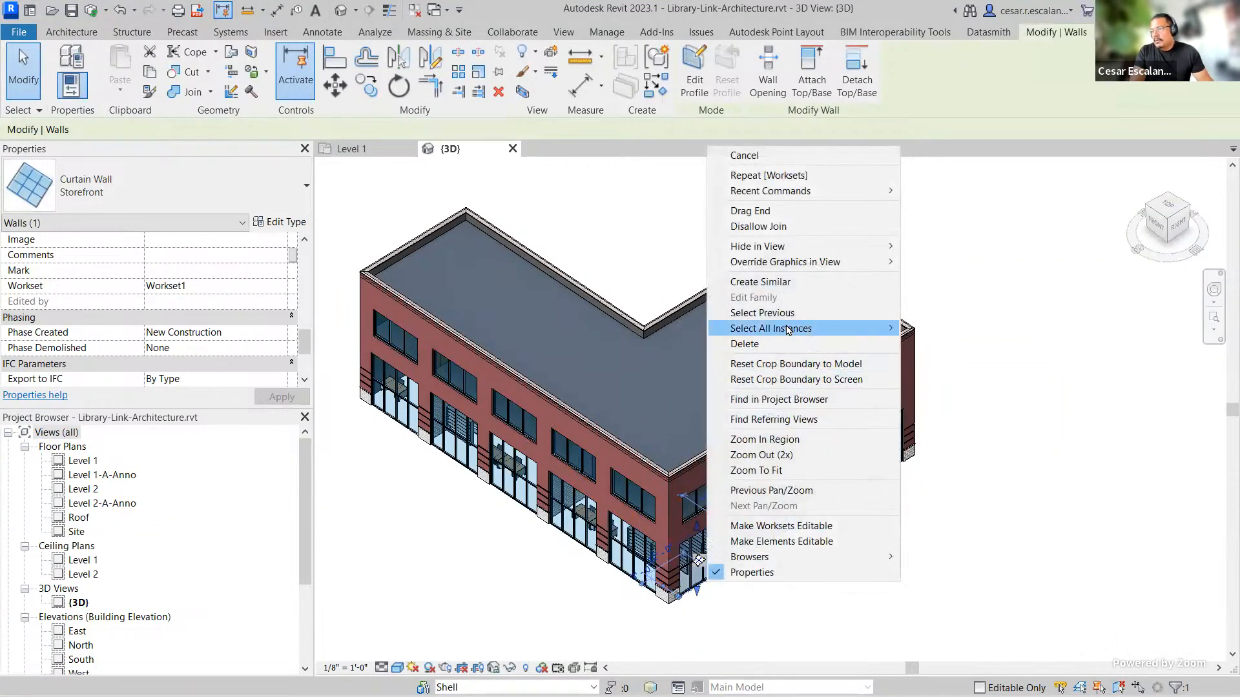
mouse_move(788, 330)
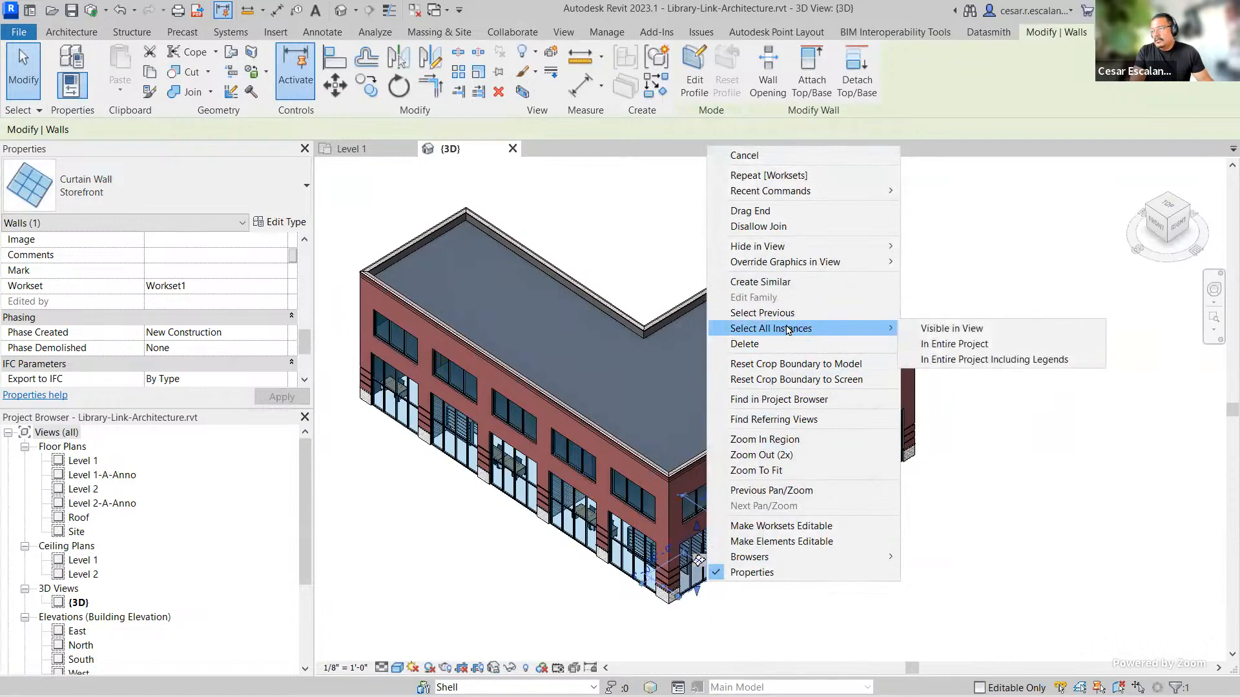
click(999, 349)
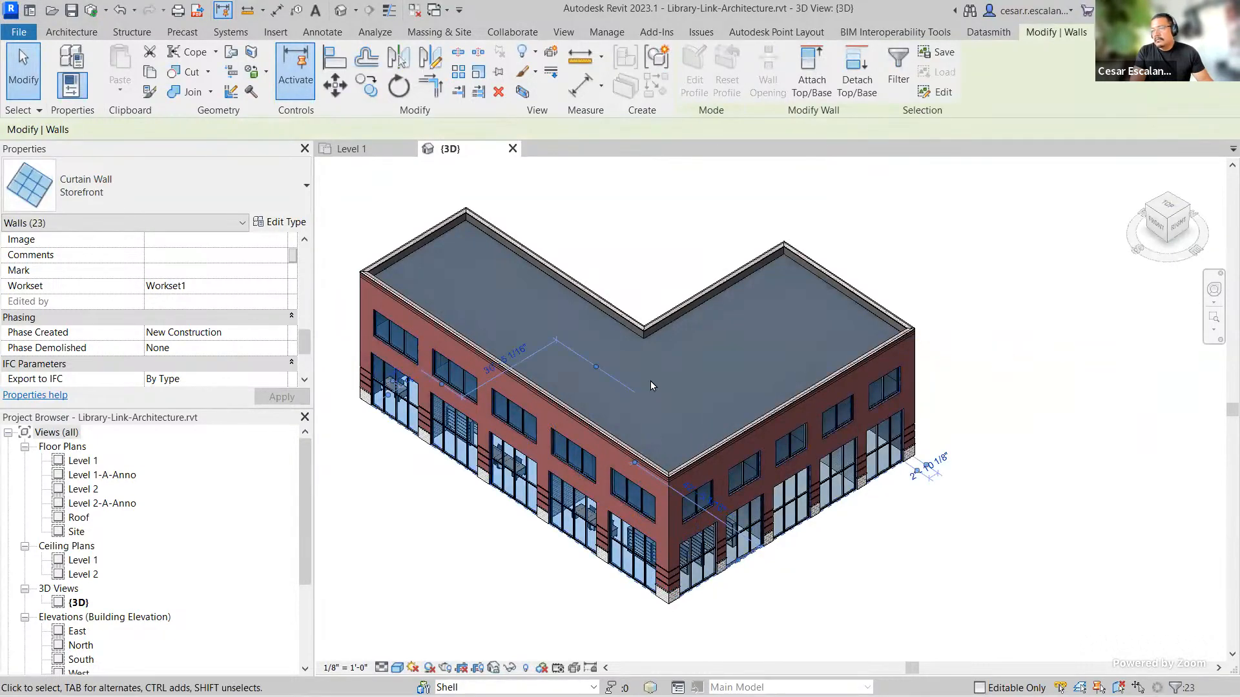
click(280, 286)
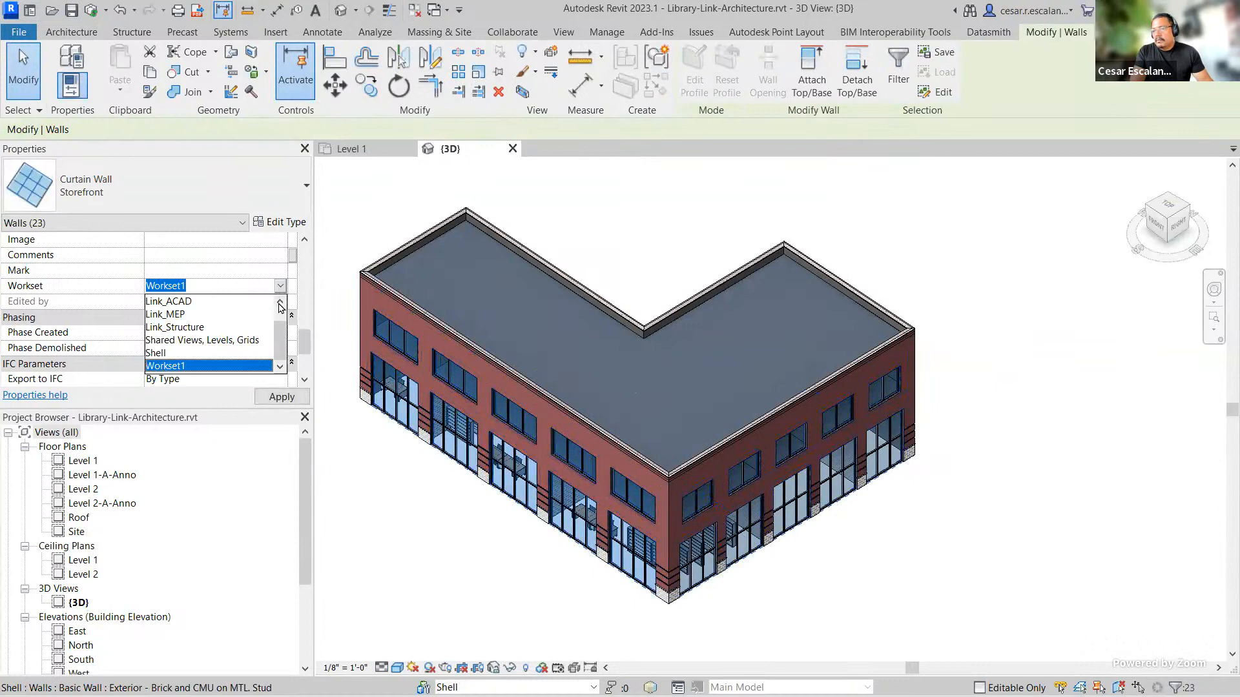
click(164, 353)
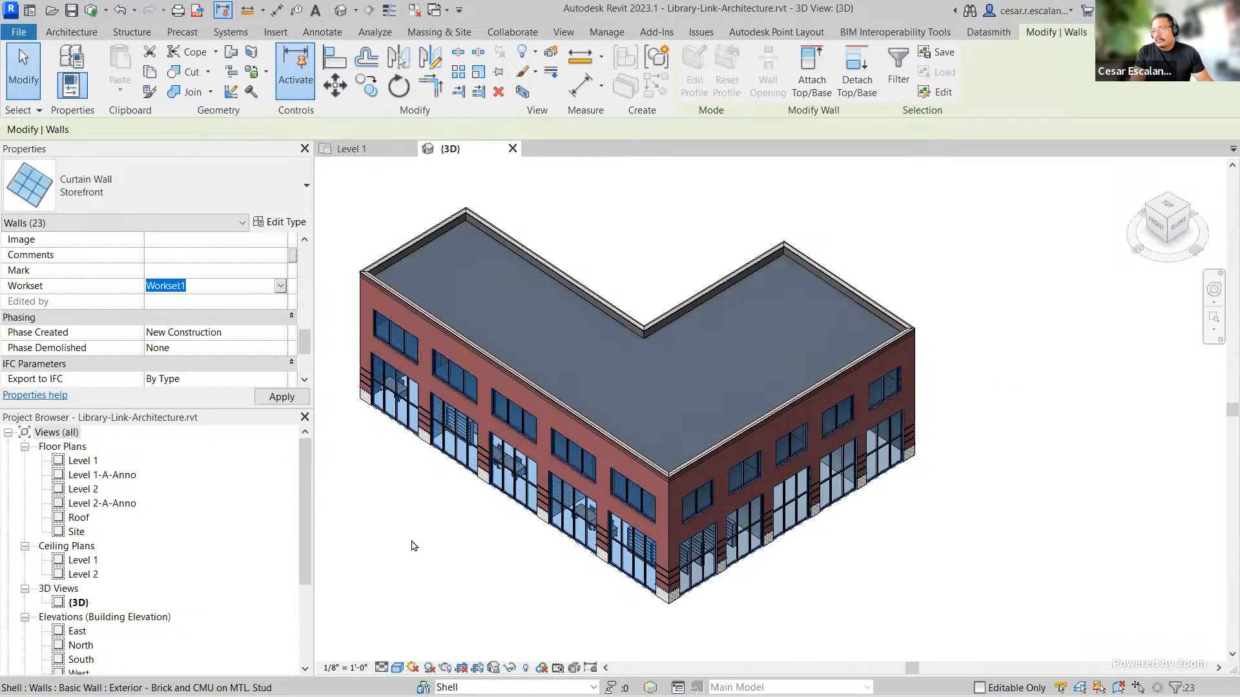
click(568, 617)
Step: Reselect all Storefront curtain wall instances in the project and check their workset setting
scroll(639, 532, up, 3)
scroll(639, 533, up, 3)
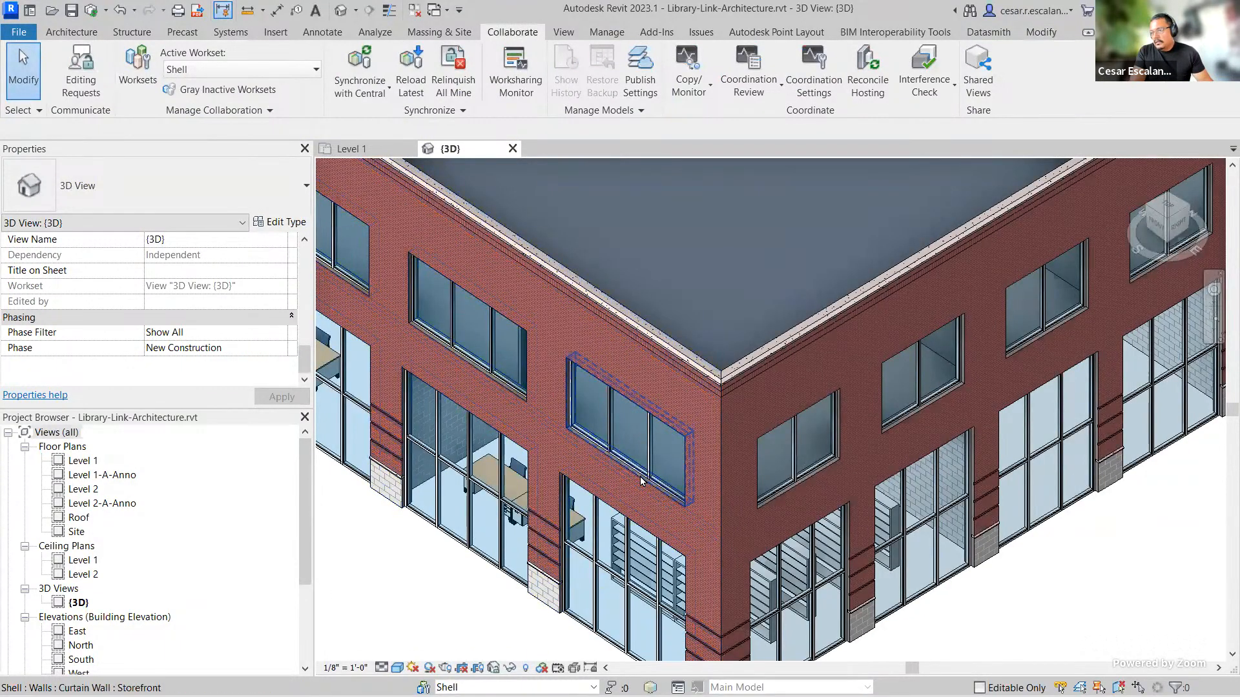
click(641, 481)
right_click(642, 481)
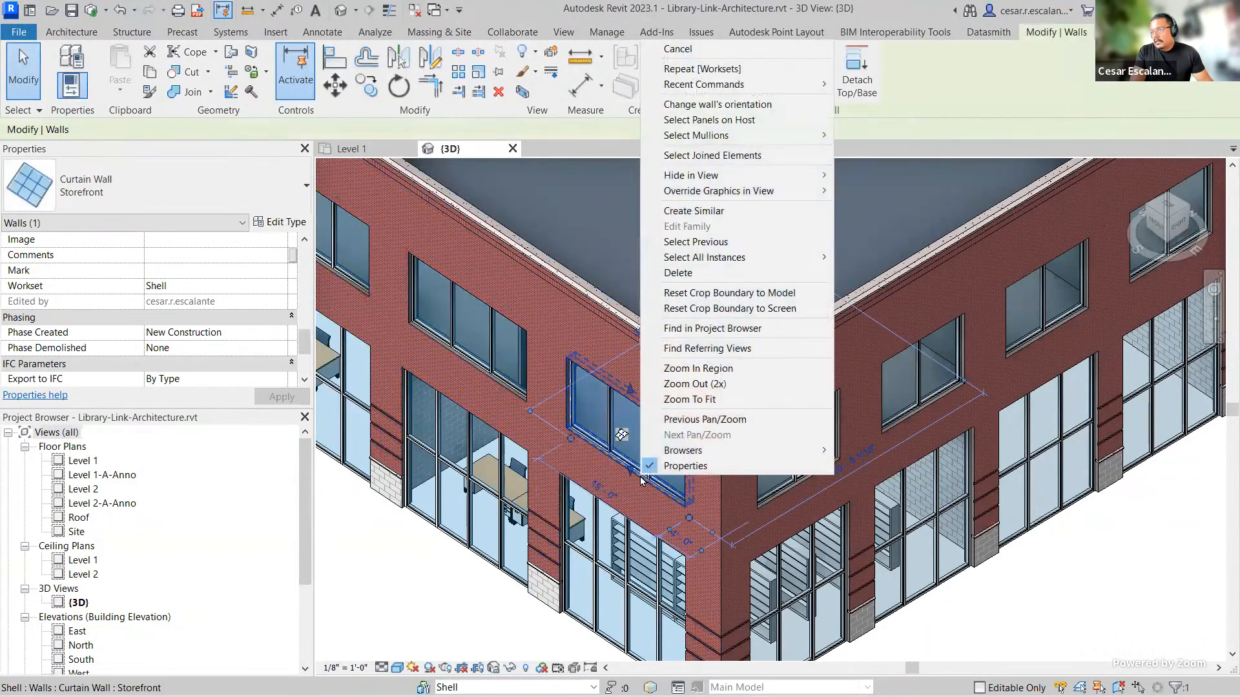
mouse_move(742, 257)
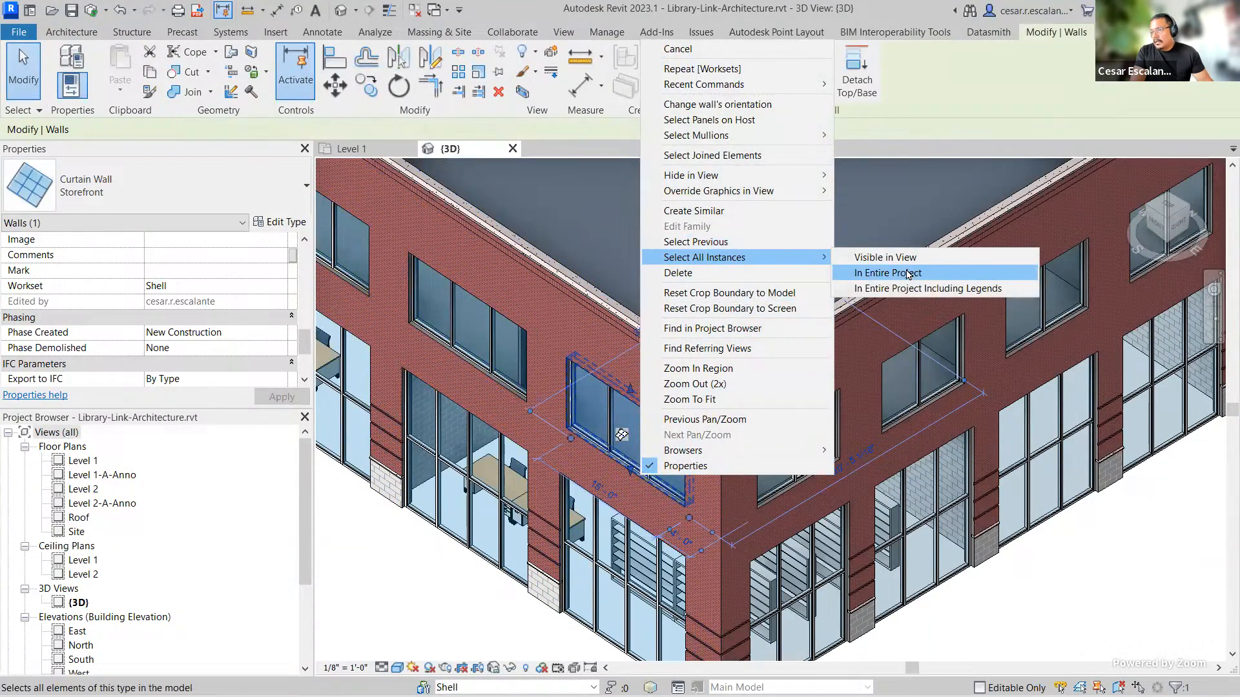
click(907, 273)
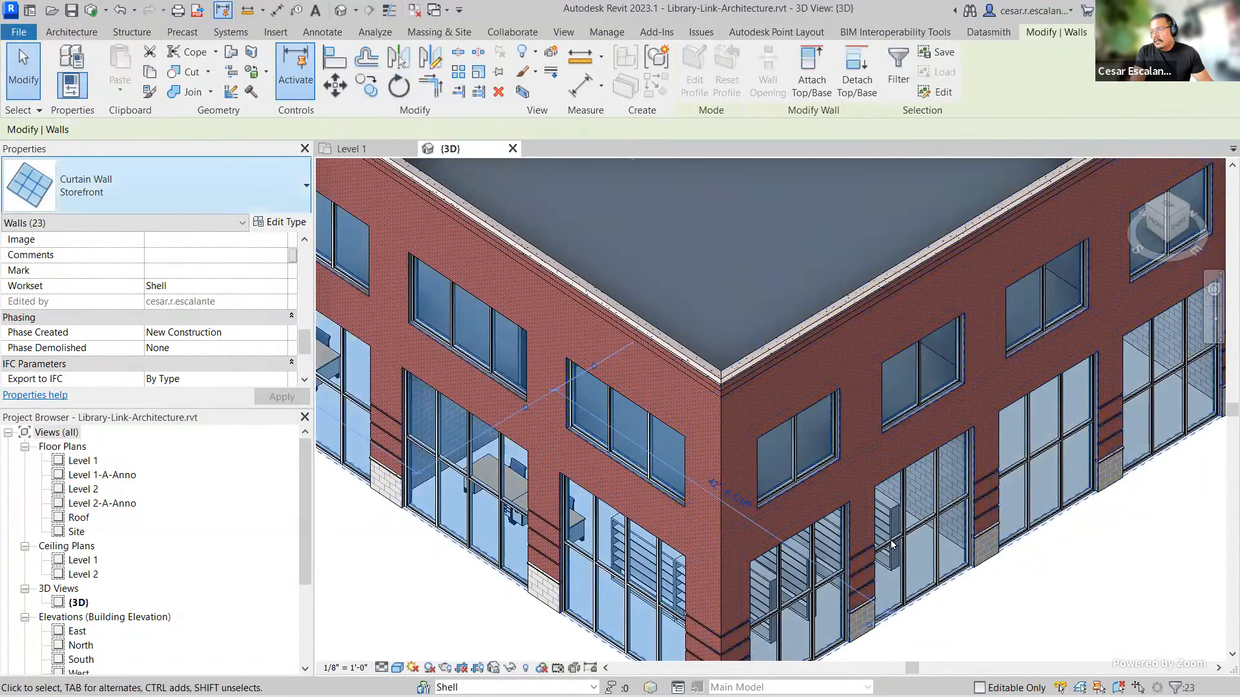
scroll(892, 545, down, 2)
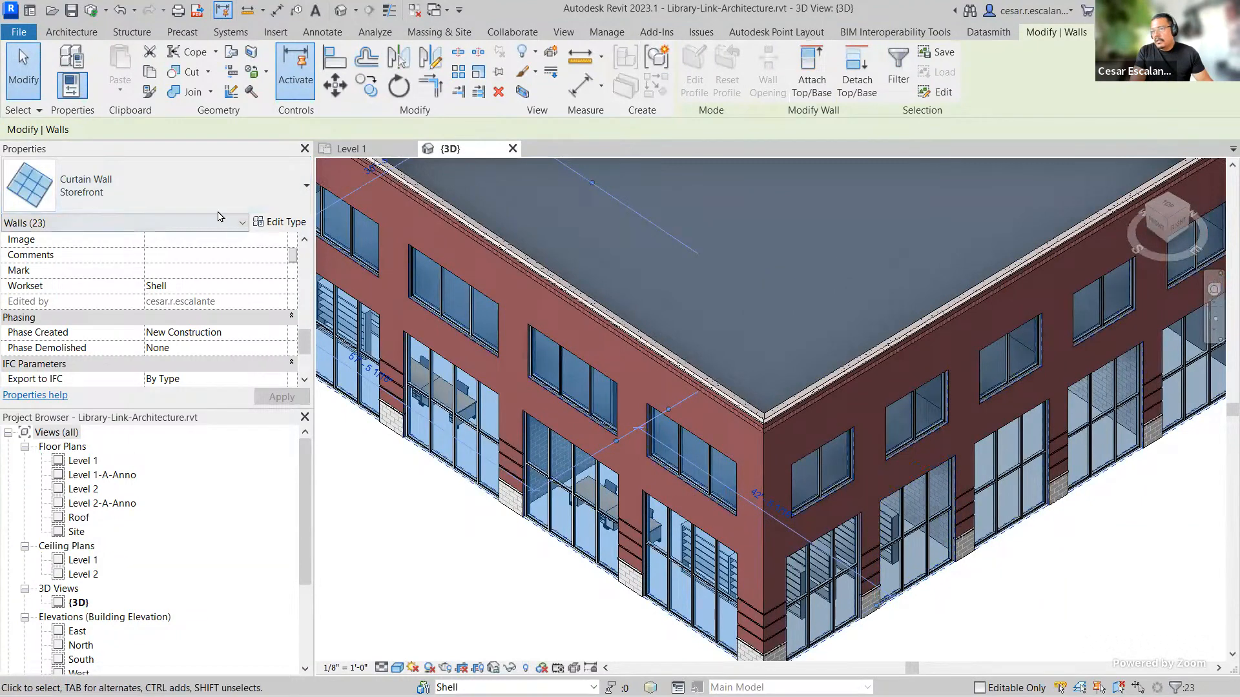
click(277, 288)
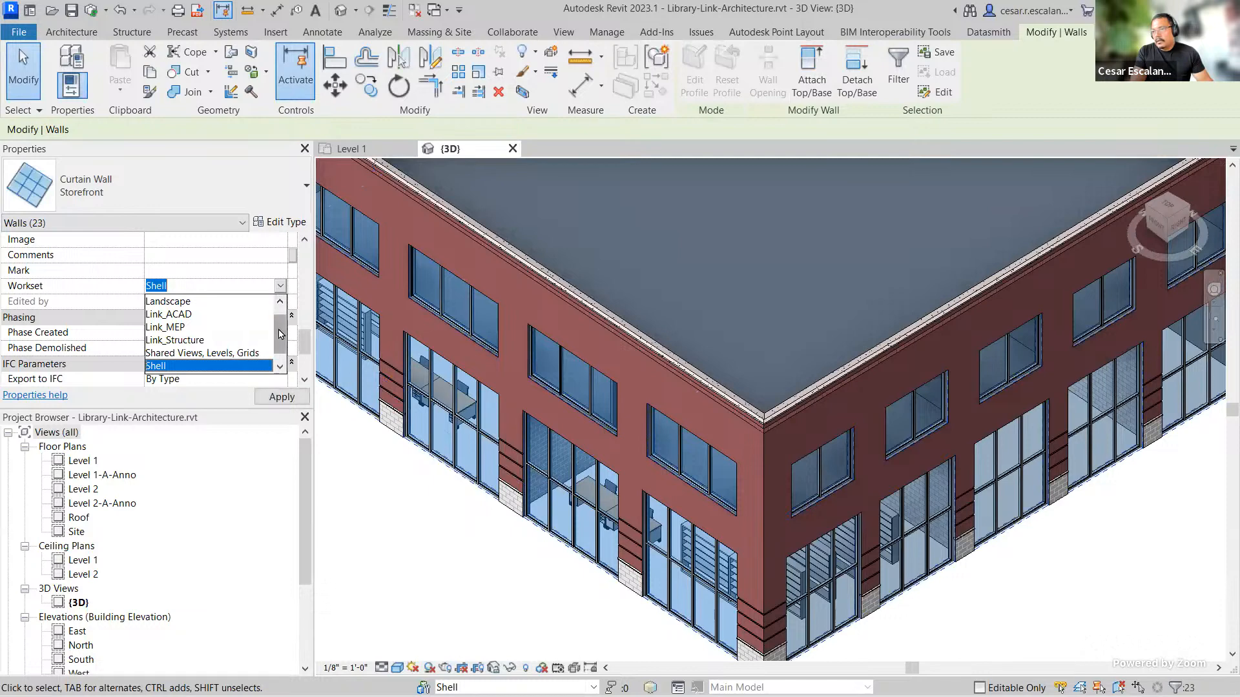
click(360, 503)
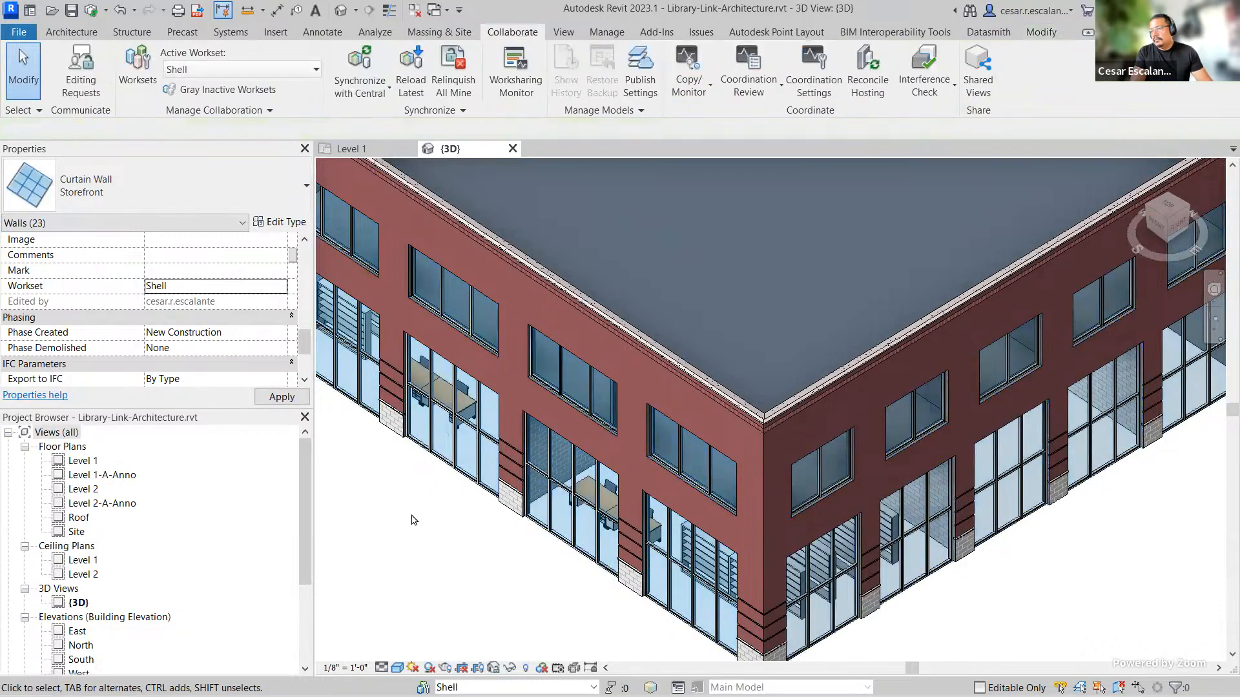
Step: Select the three overhead rolling doors on the exterior walls and assign them to the Shell workset
scroll(685, 581, down, 3)
shift+middle_drag(897, 566, 595, 506)
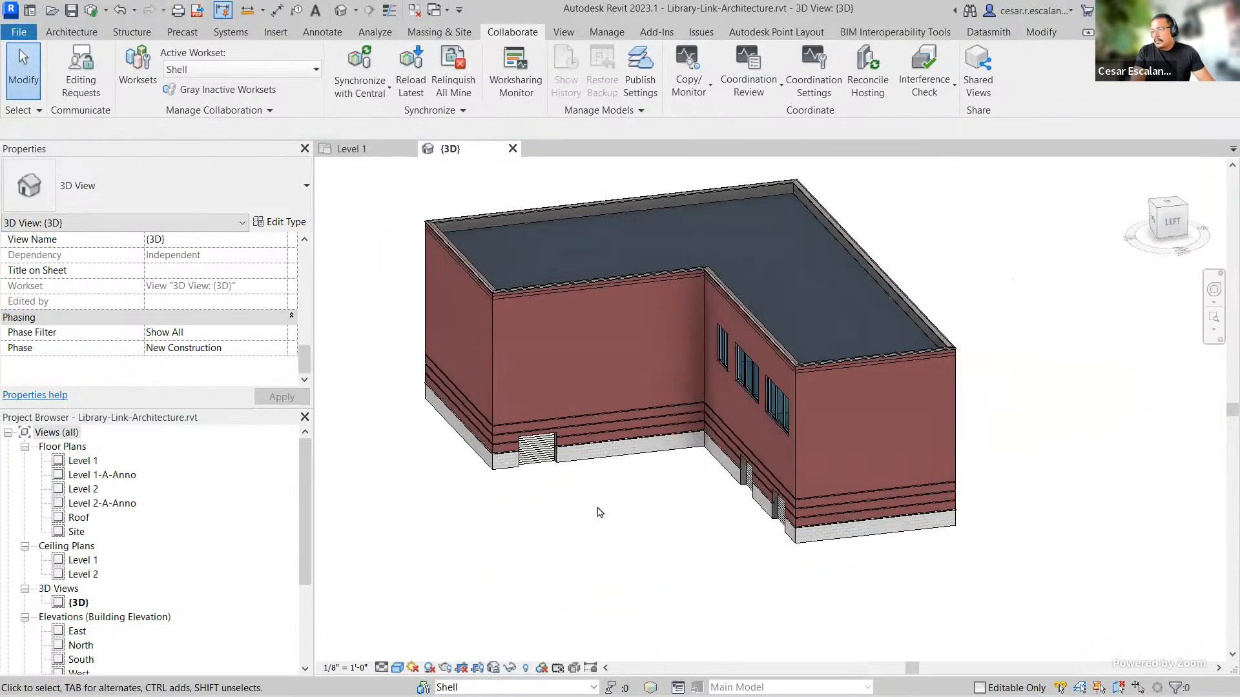
scroll(704, 536, up, 5)
shift+middle_drag(704, 536, 919, 487)
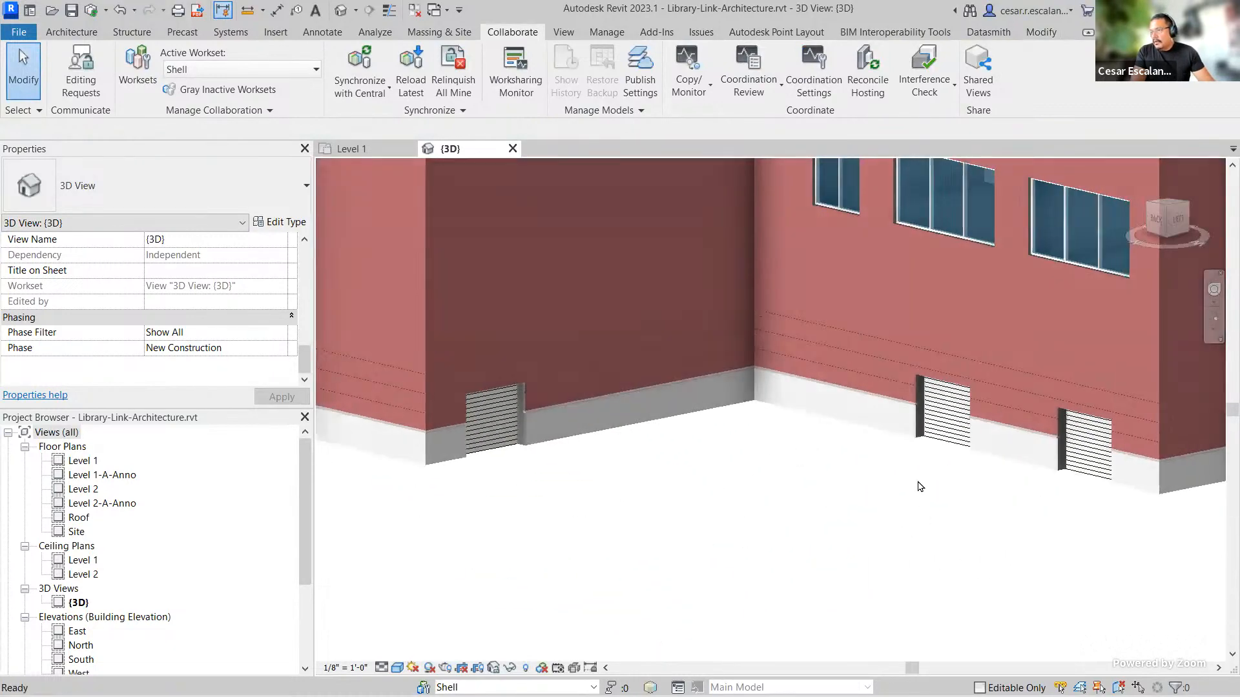
click(947, 450)
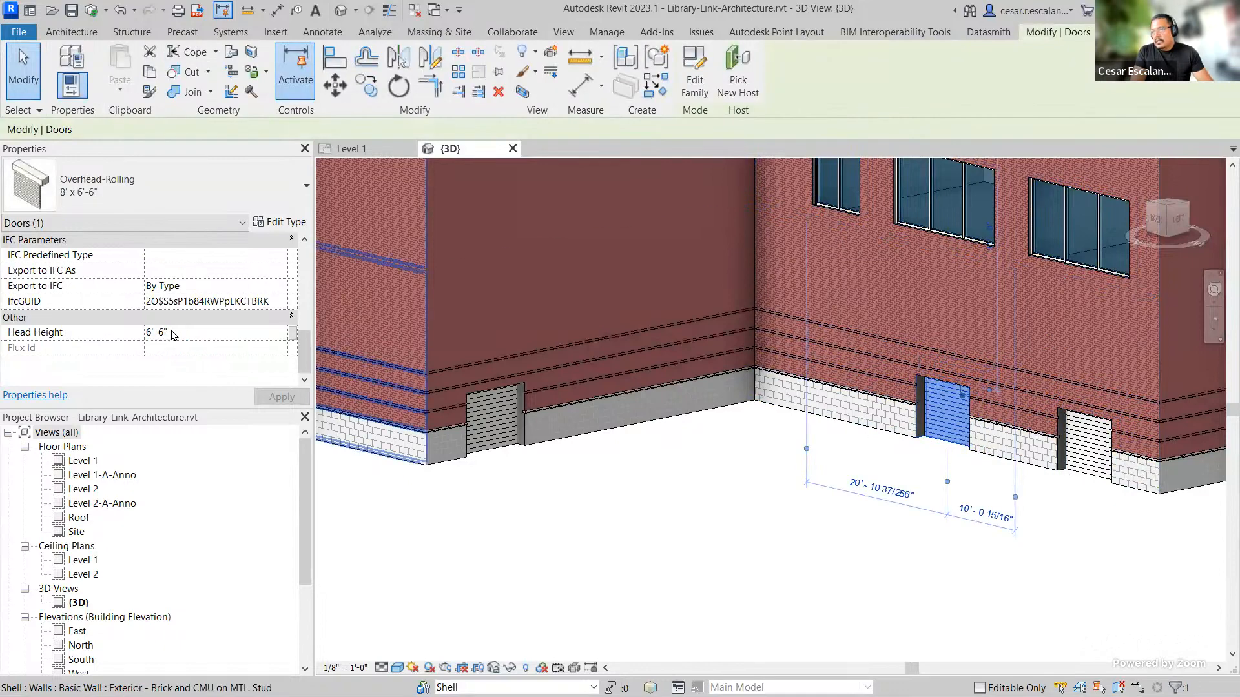
scroll(173, 334, up, 3)
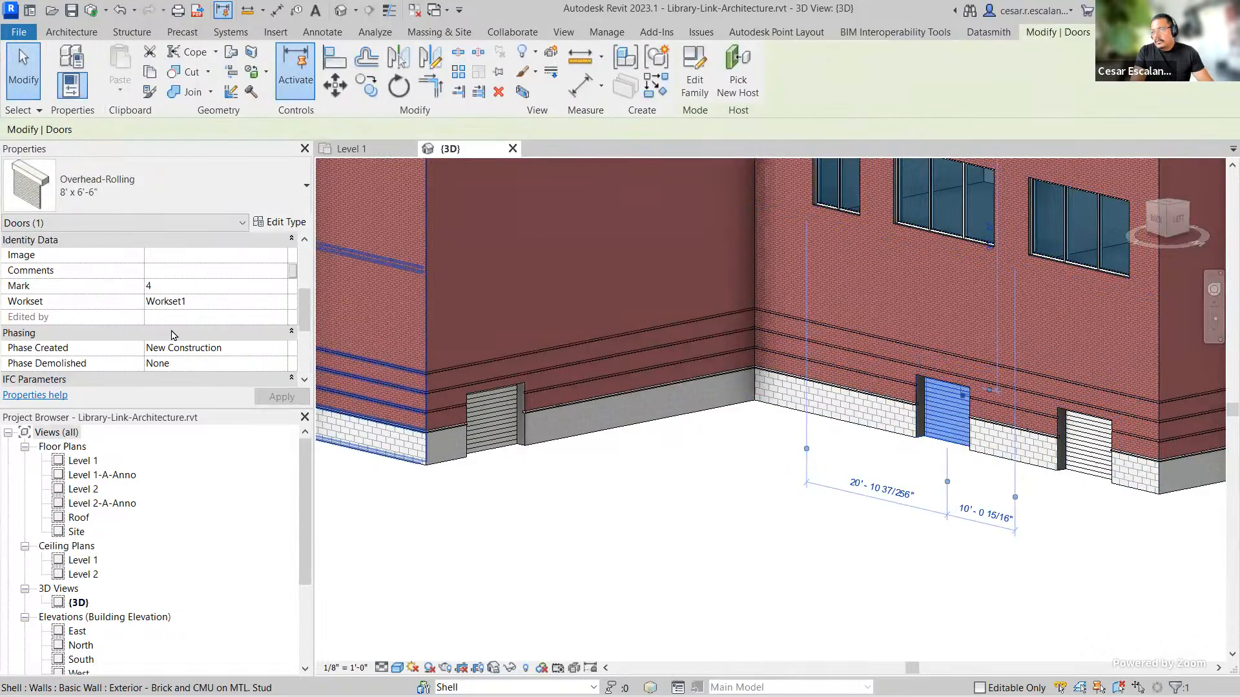
ctrl+click(1091, 468)
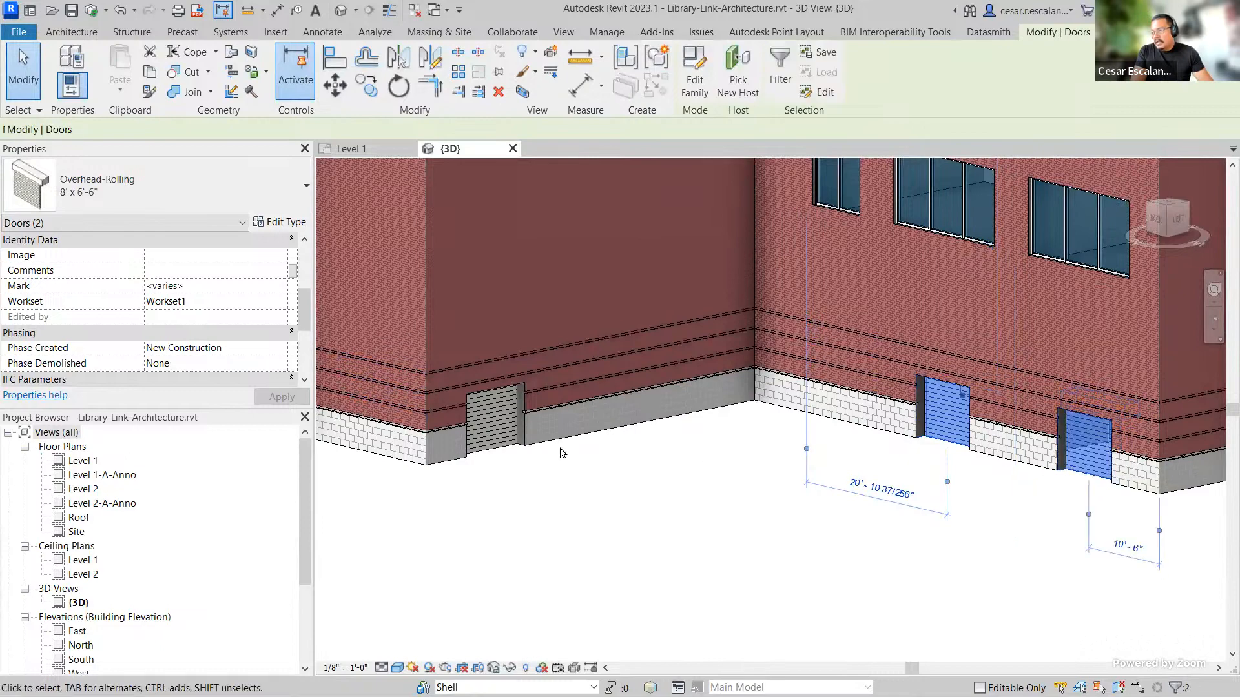
ctrl+click(511, 452)
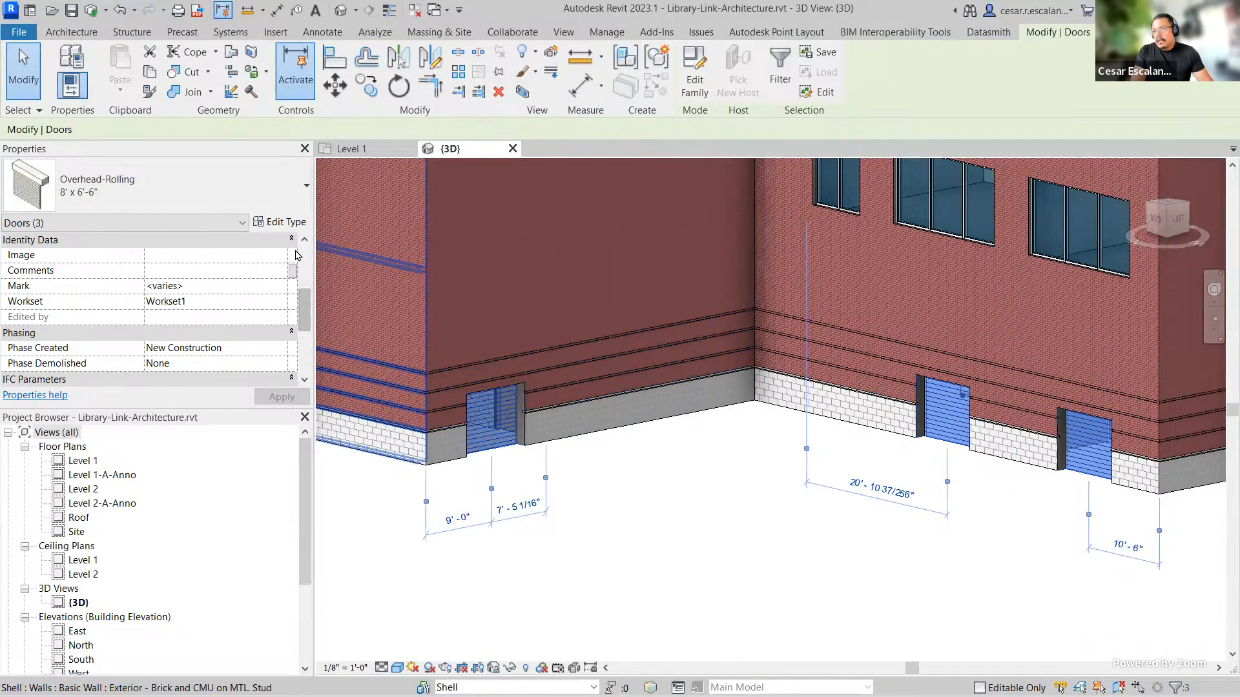
click(283, 302)
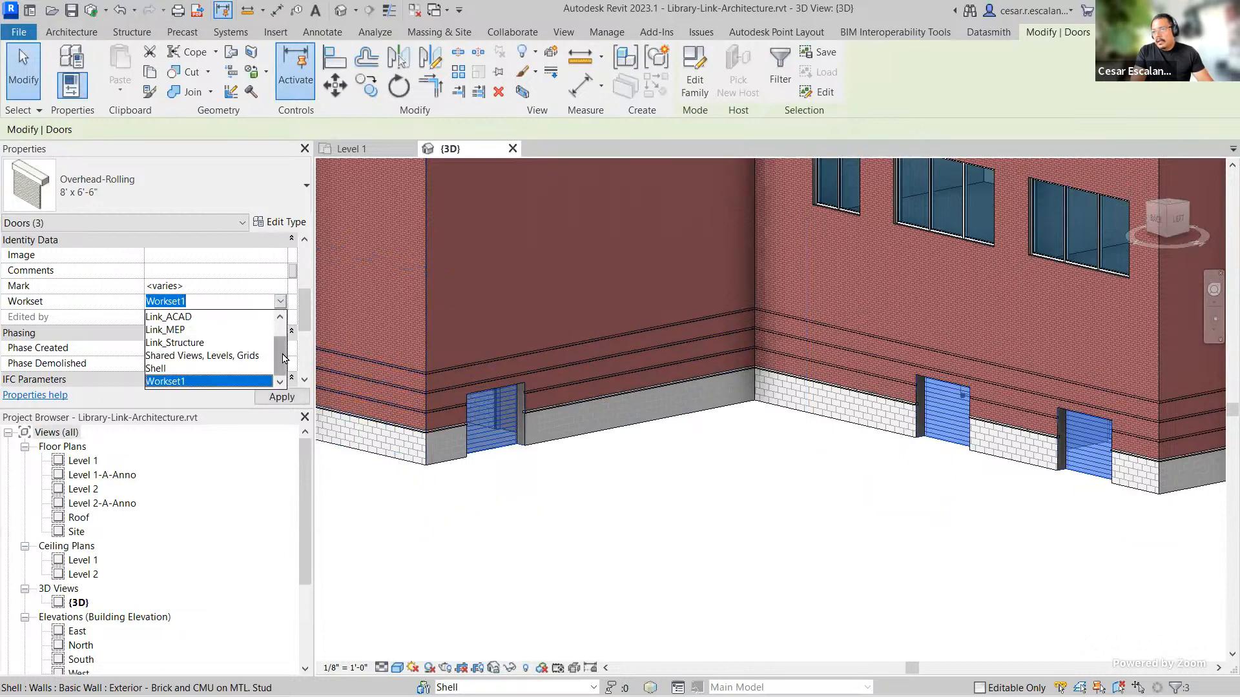
scroll(279, 326, up, 2)
scroll(279, 328, down, 2)
click(193, 381)
click(282, 396)
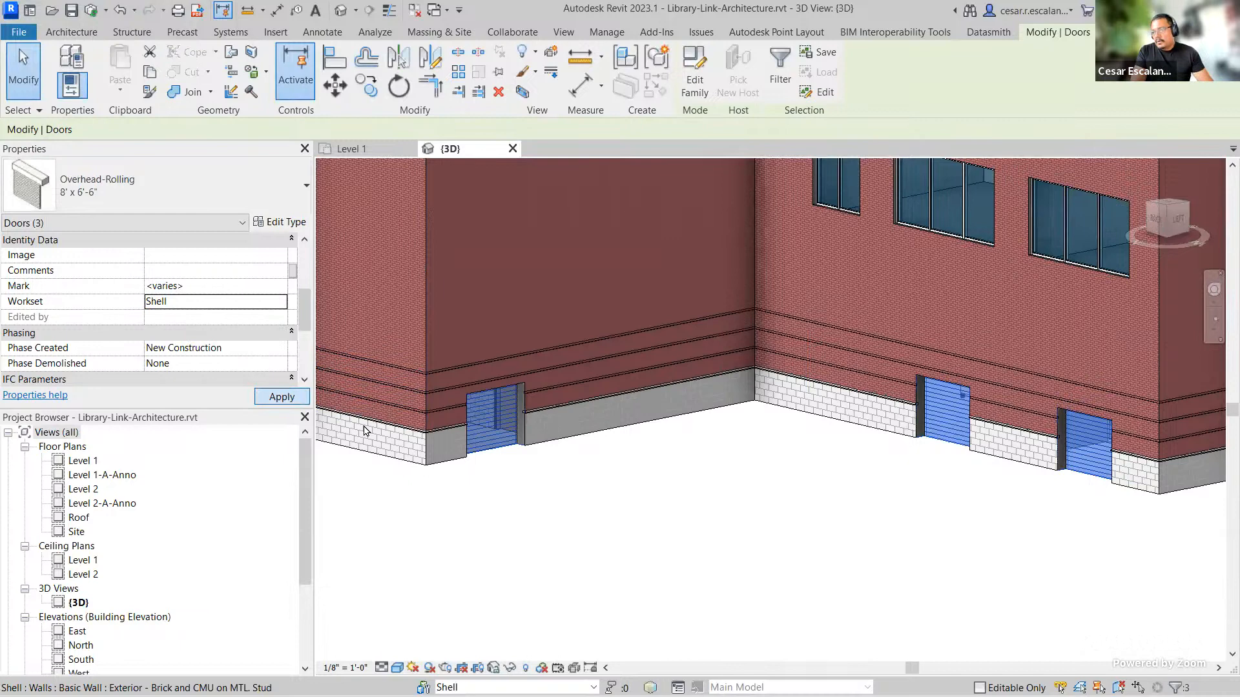
click(753, 541)
Step: Hide the Shell workset in the 3D view's visibility/graphics overrides
scroll(736, 529, down, 3)
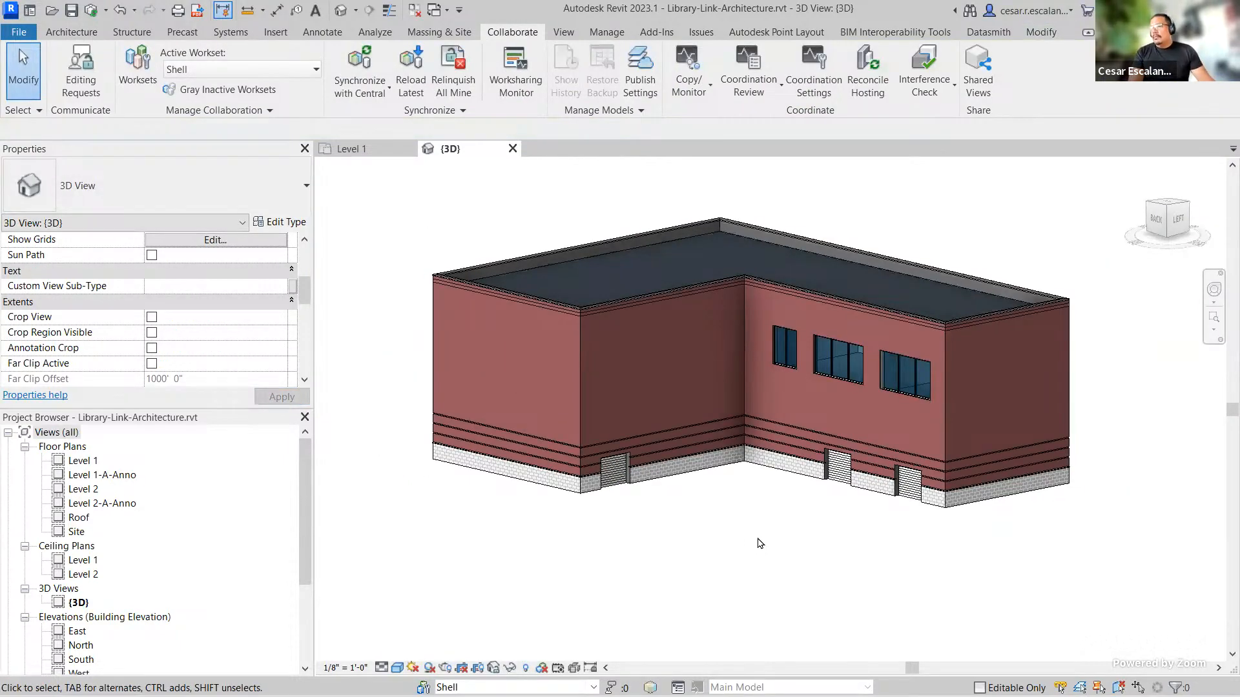
key(v)
key(g)
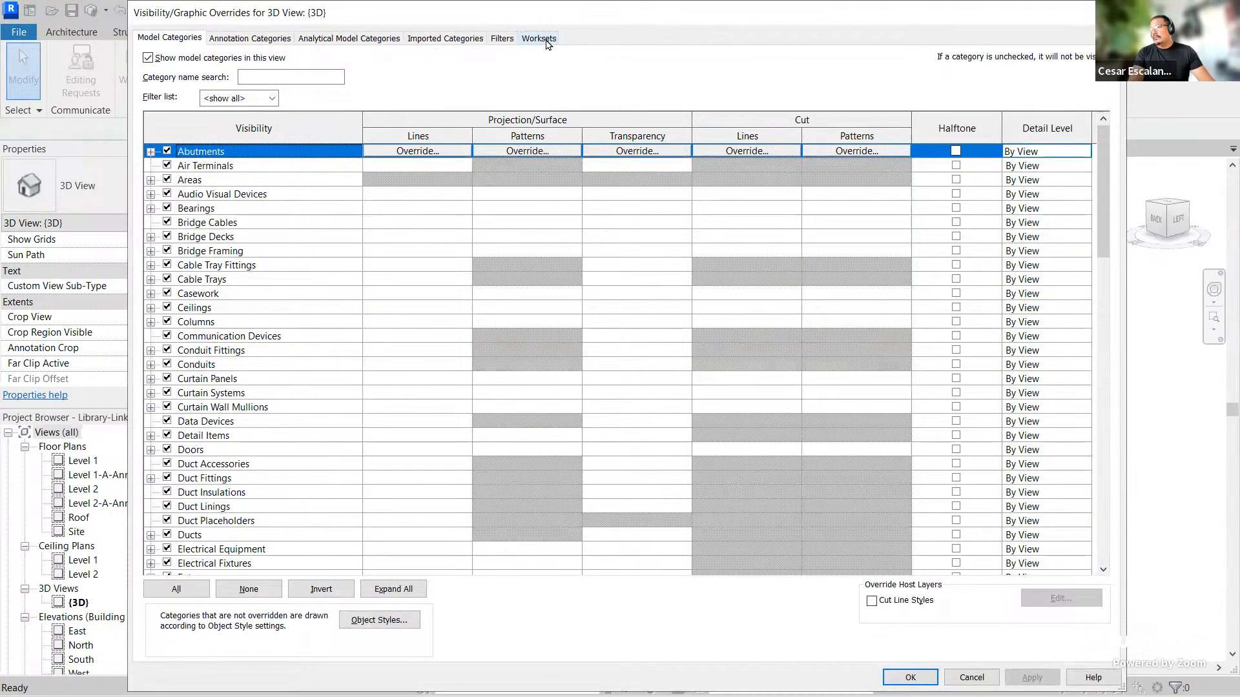
click(542, 39)
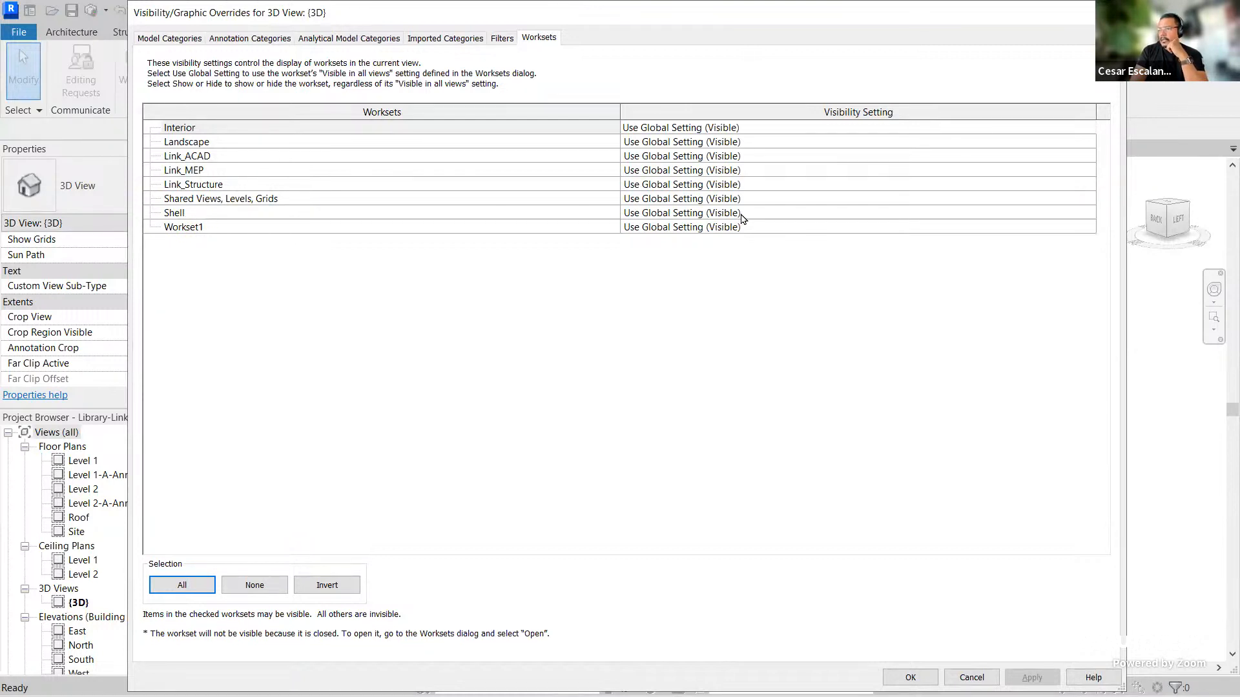
click(744, 213)
click(1089, 213)
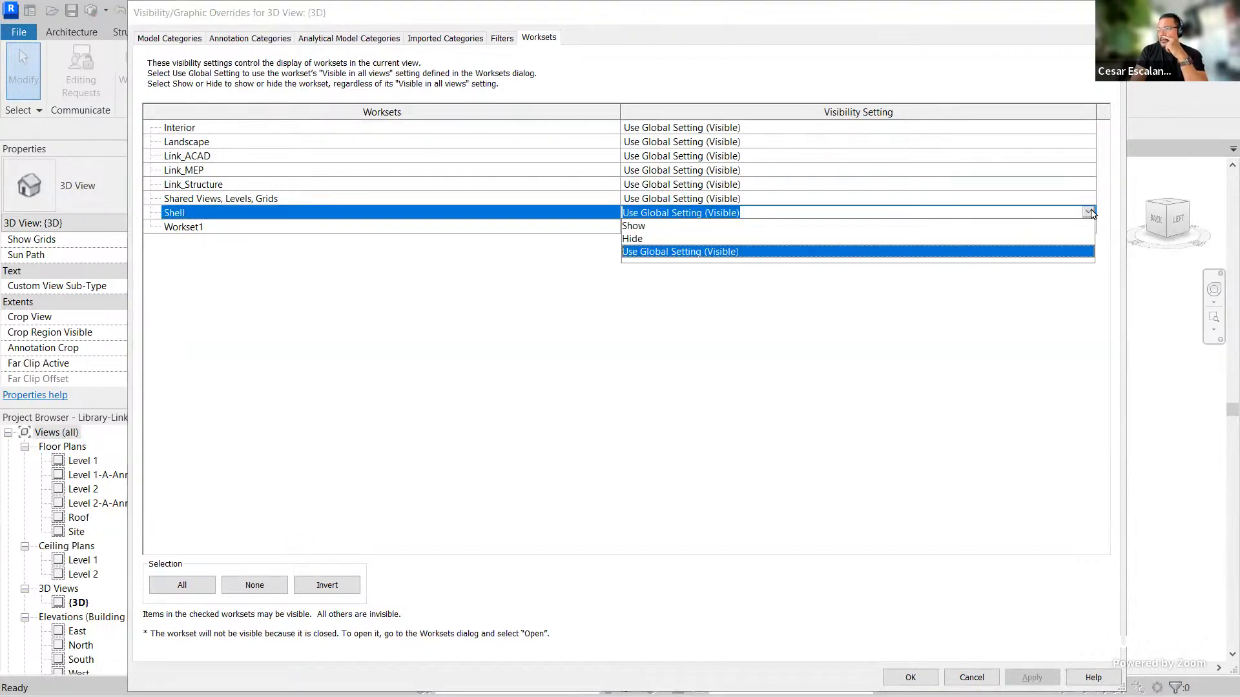
click(631, 238)
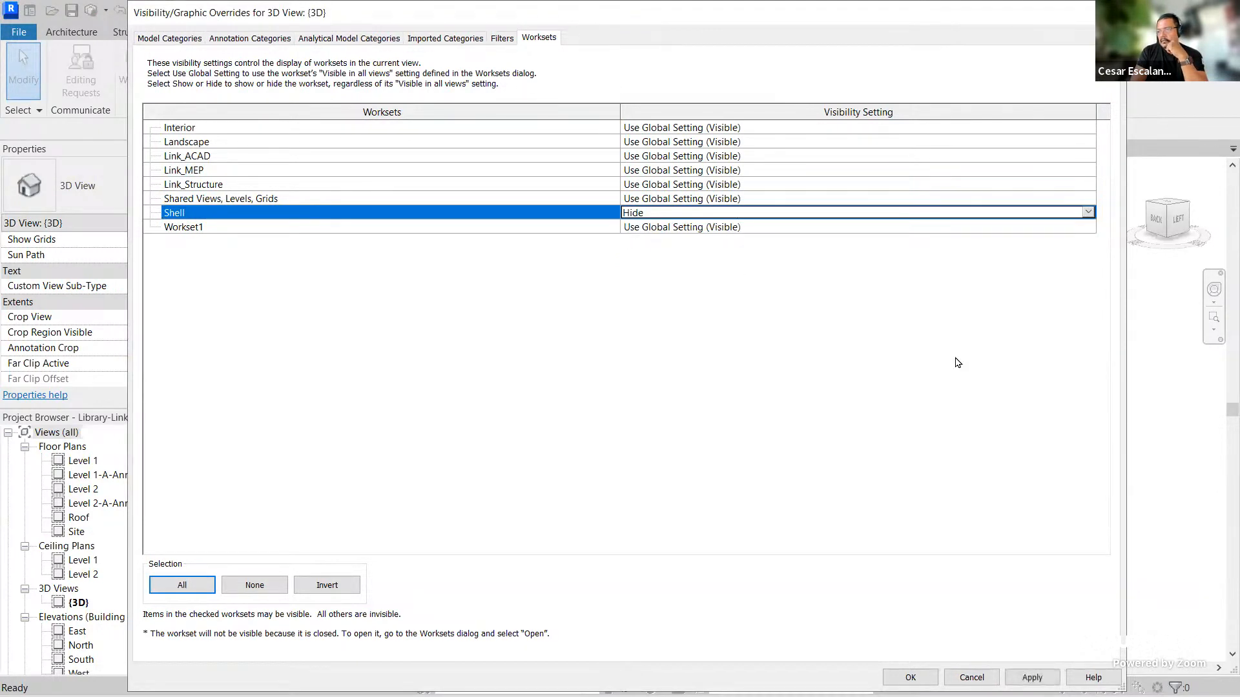
click(910, 677)
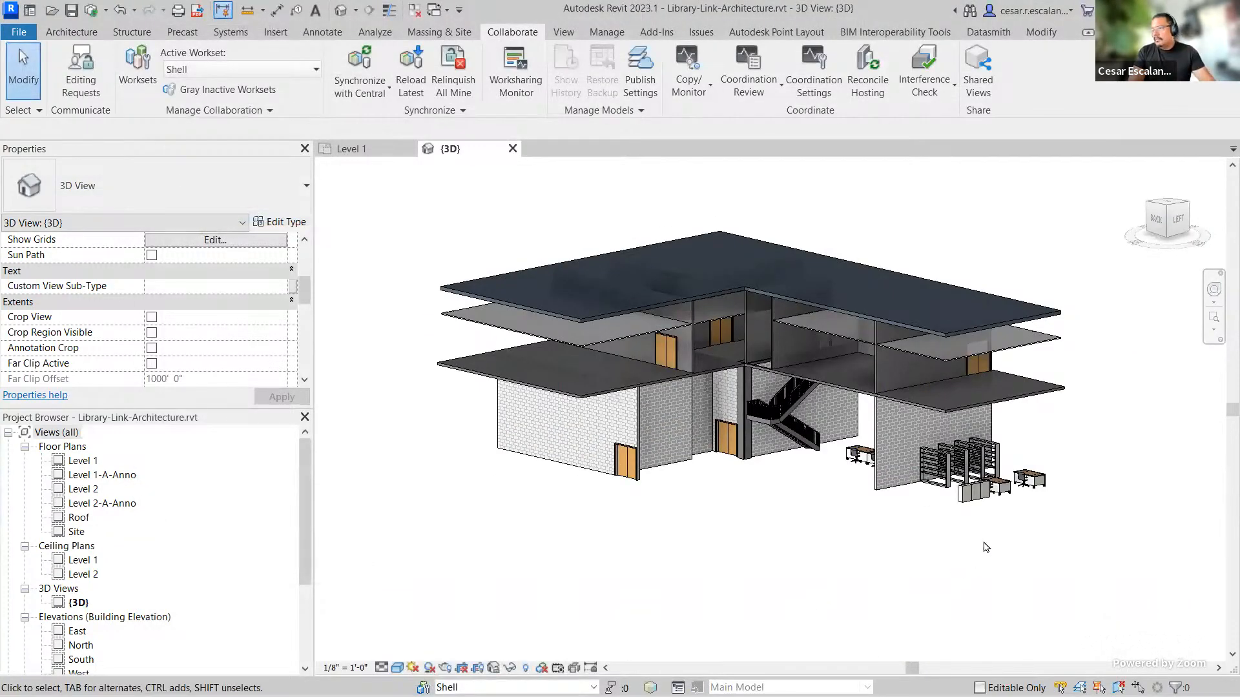
Step: Select the floor slabs, roof and ceilings and assign them to the Shell workset
shift+middle_drag(1098, 480, 1051, 518)
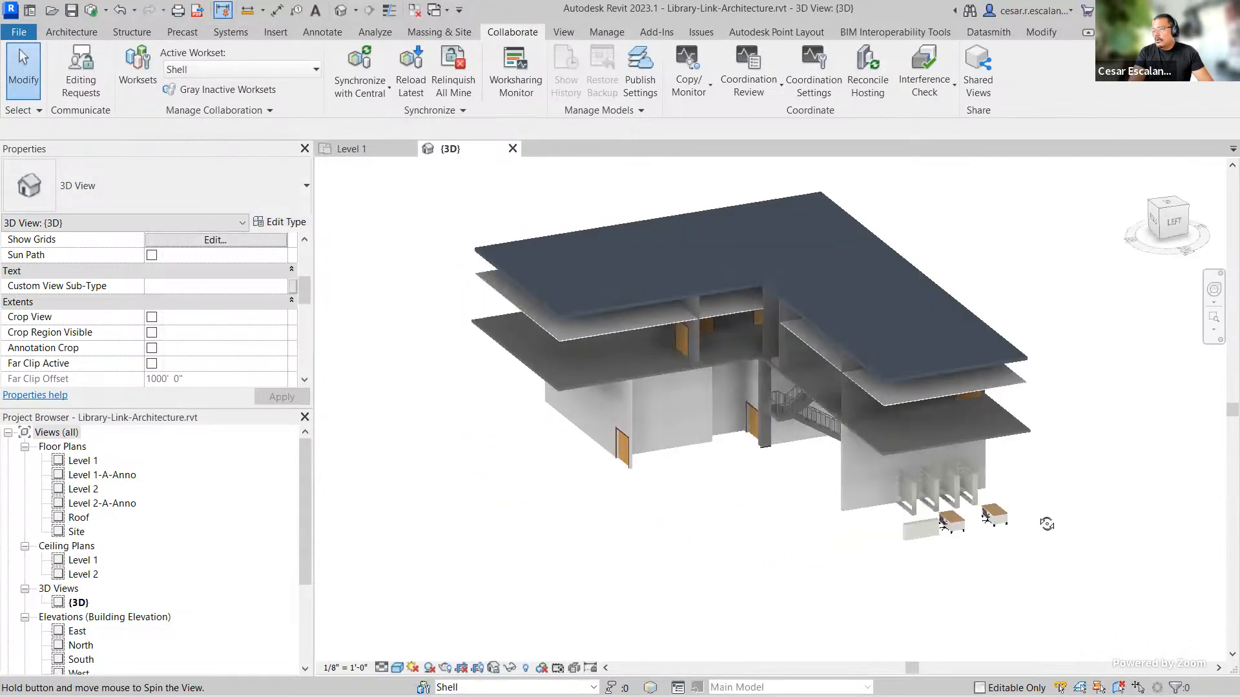
click(563, 390)
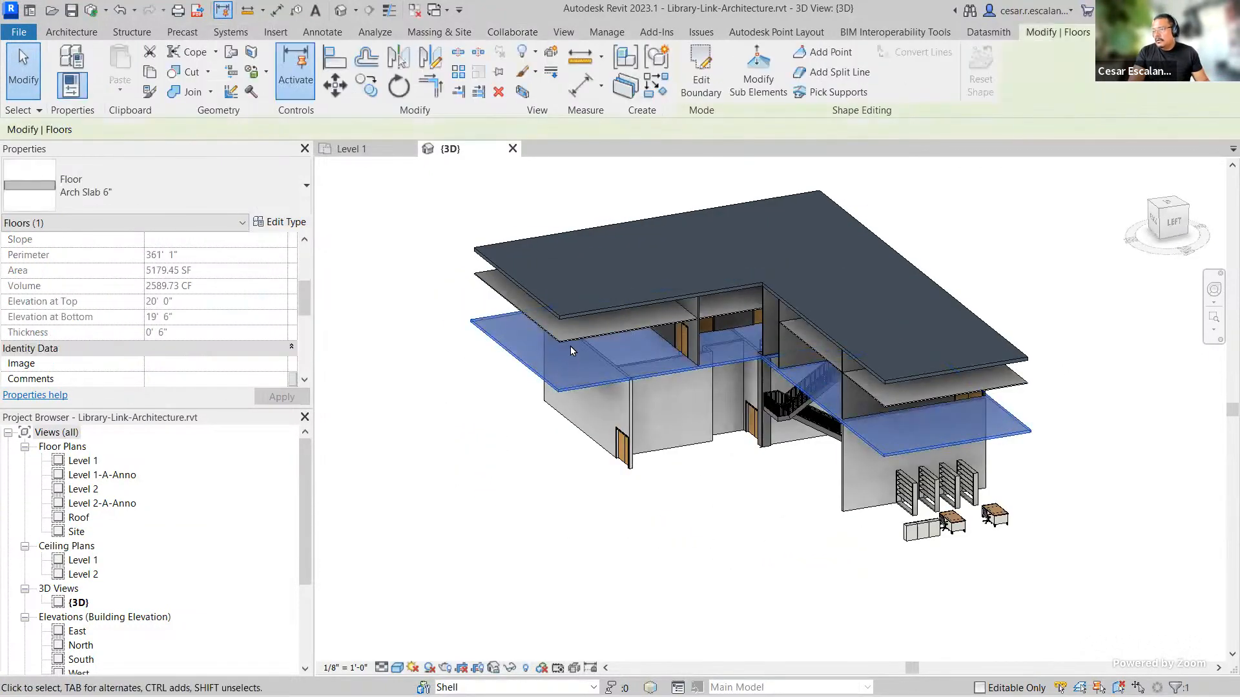
ctrl+click(570, 332)
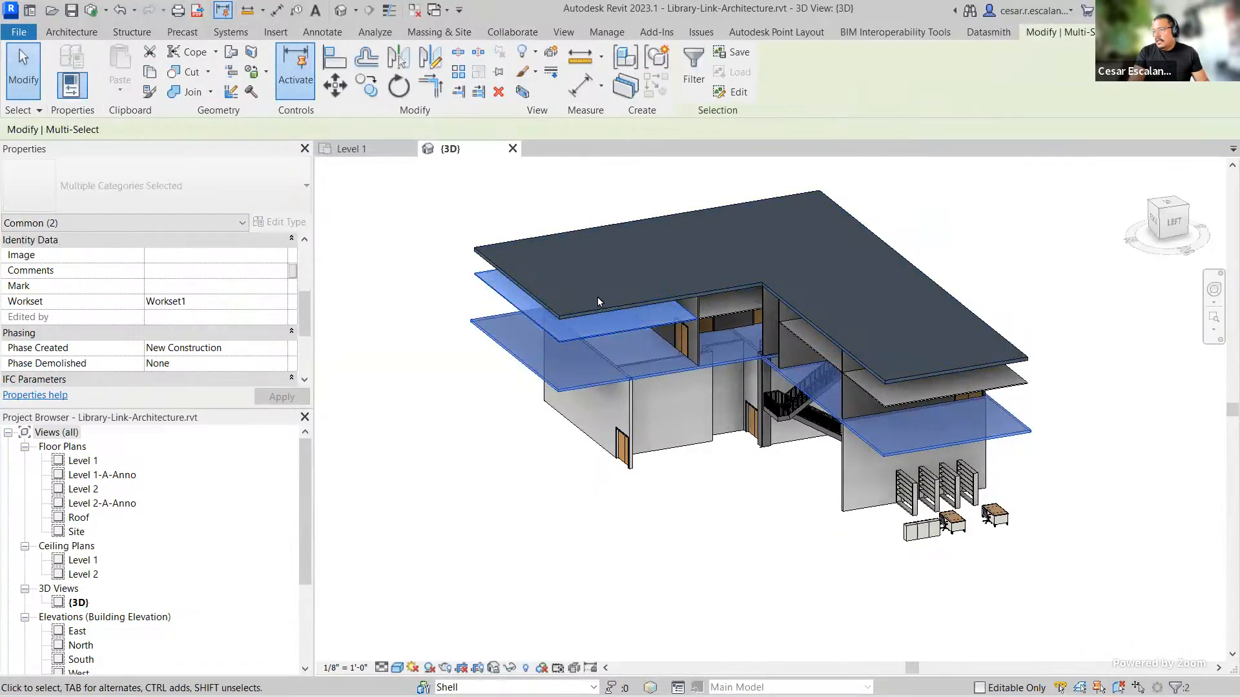
ctrl+click(640, 218)
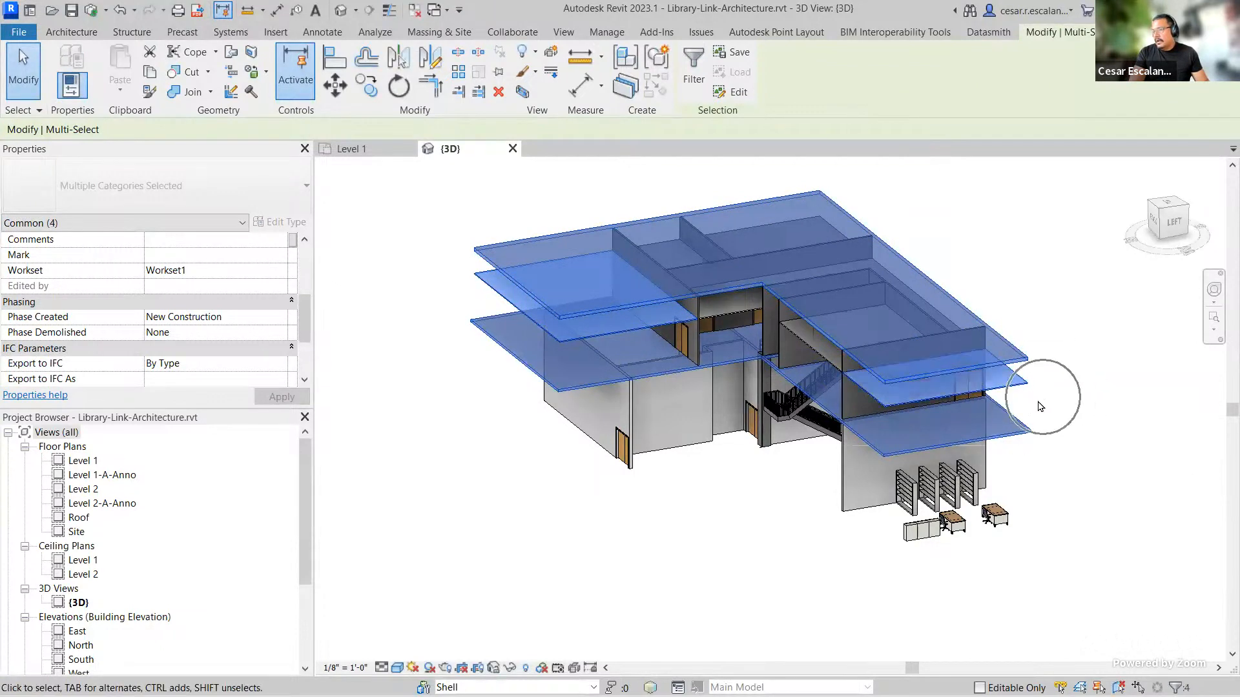
ctrl+click(891, 372)
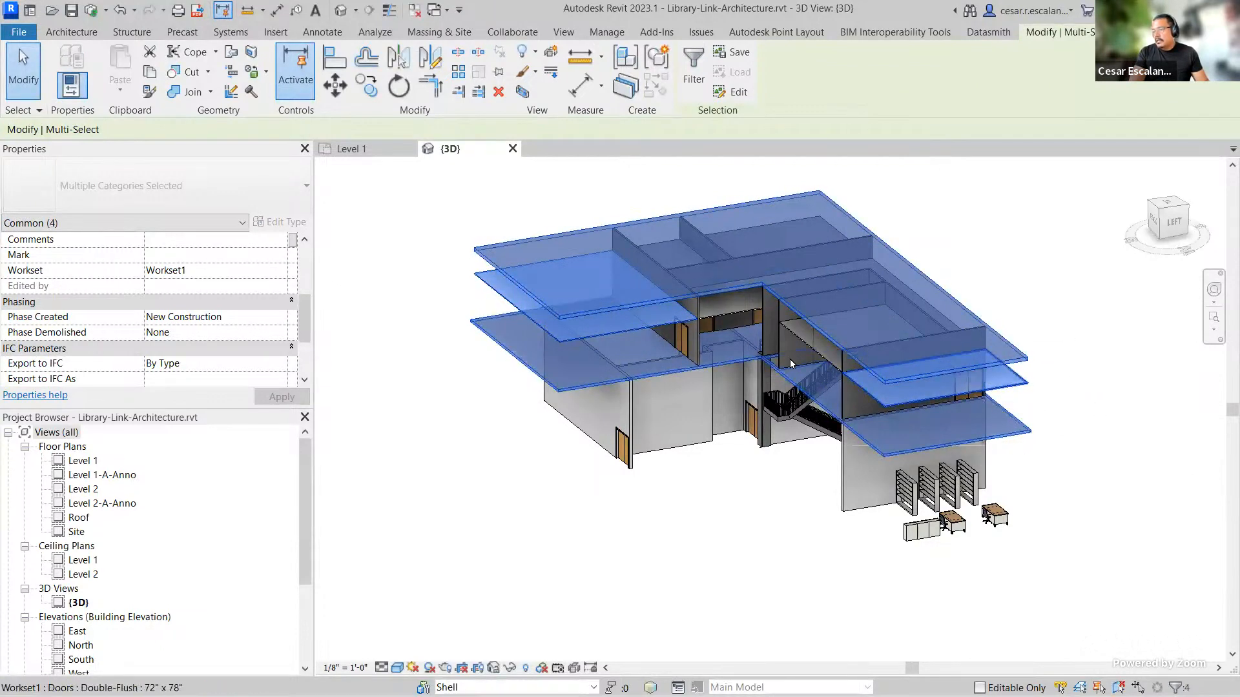
ctrl+click(734, 314)
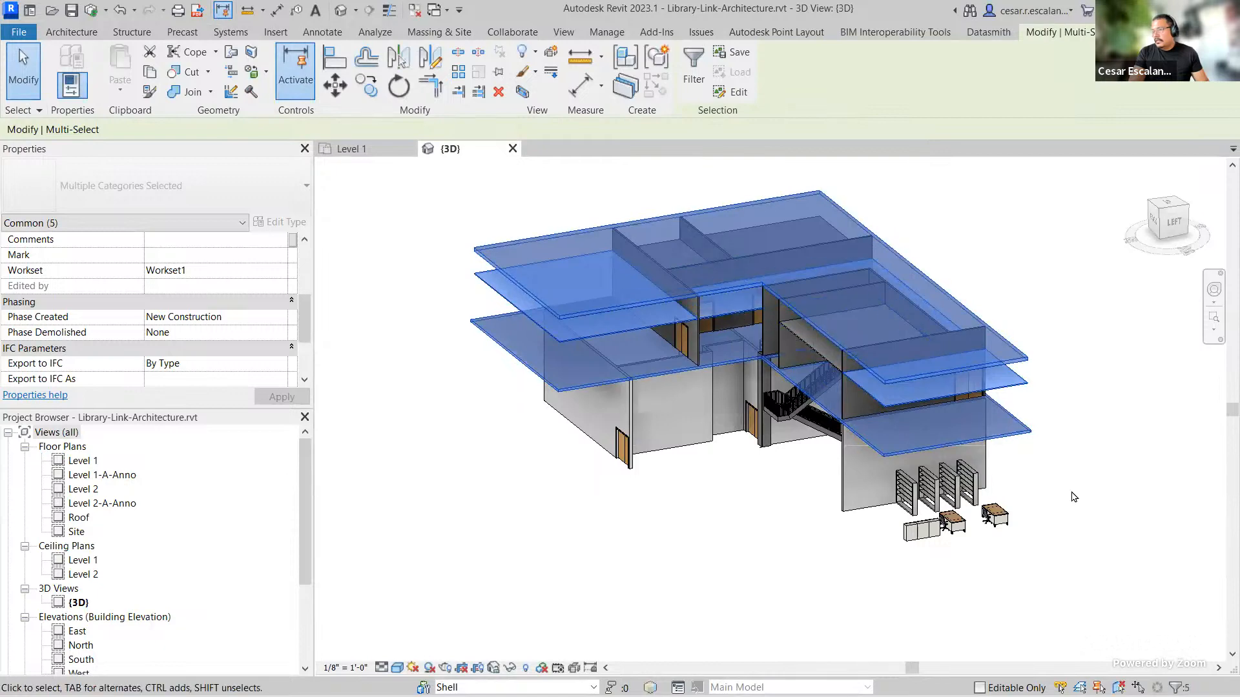
shift+middle_drag(1046, 486, 871, 433)
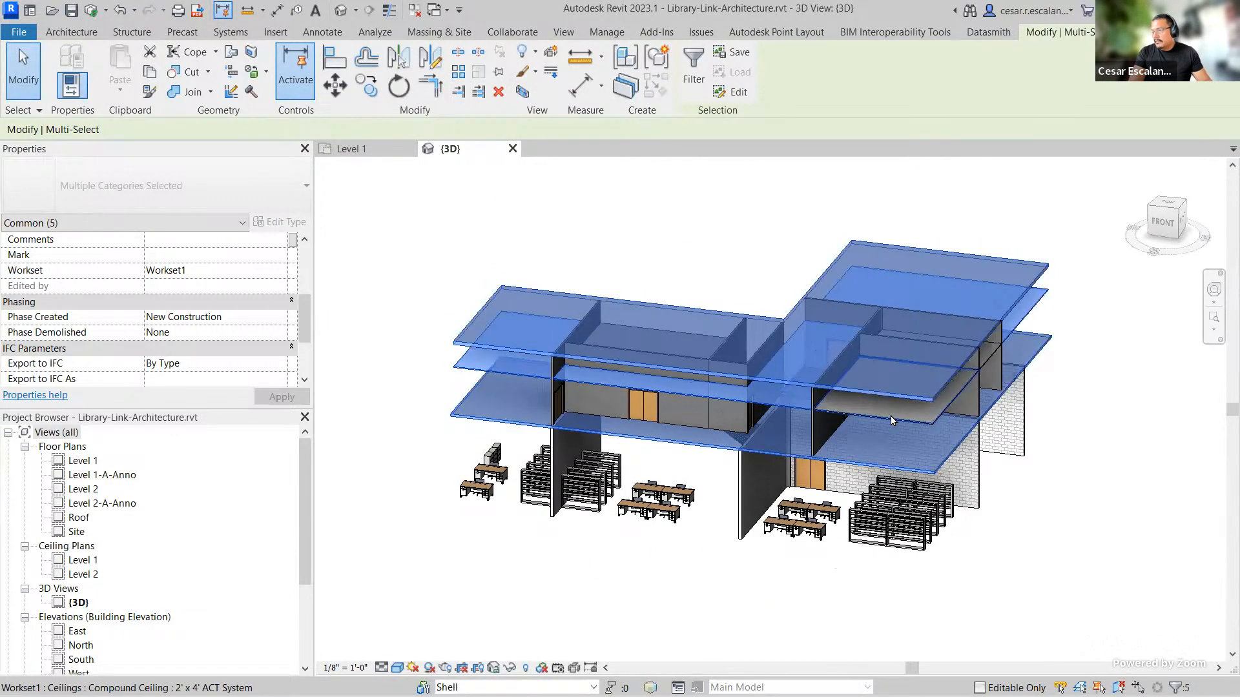
ctrl+click(890, 415)
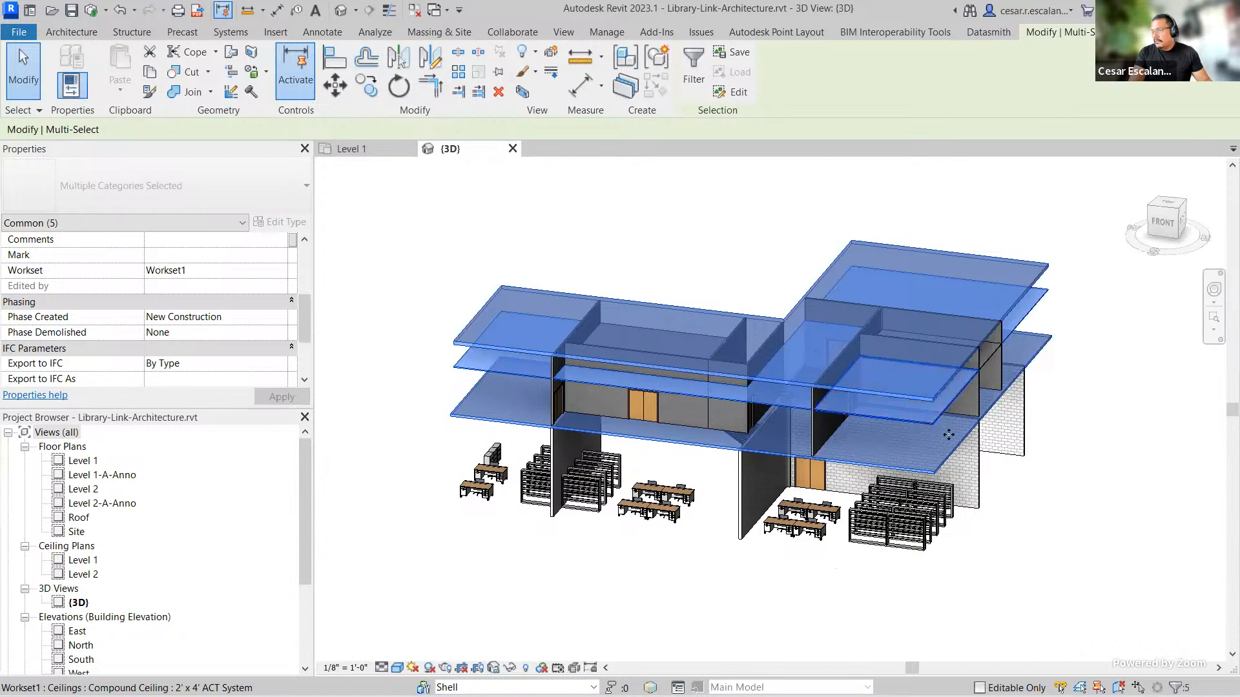
ctrl+click(993, 354)
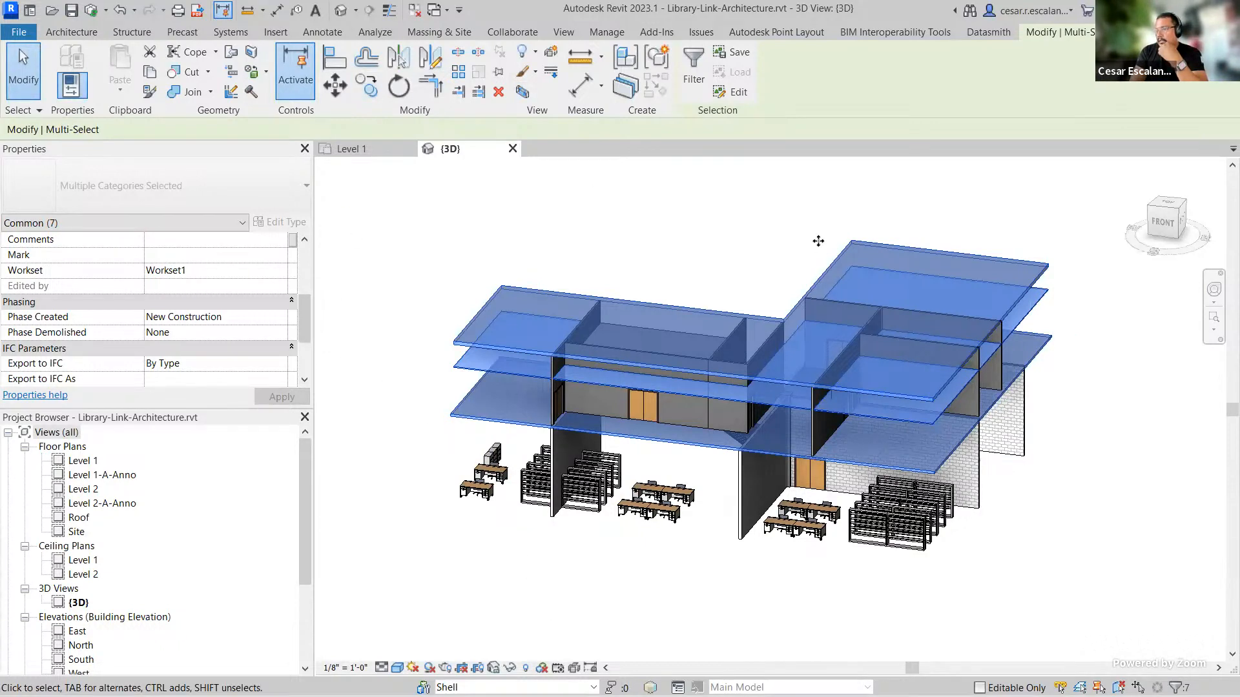
click(281, 271)
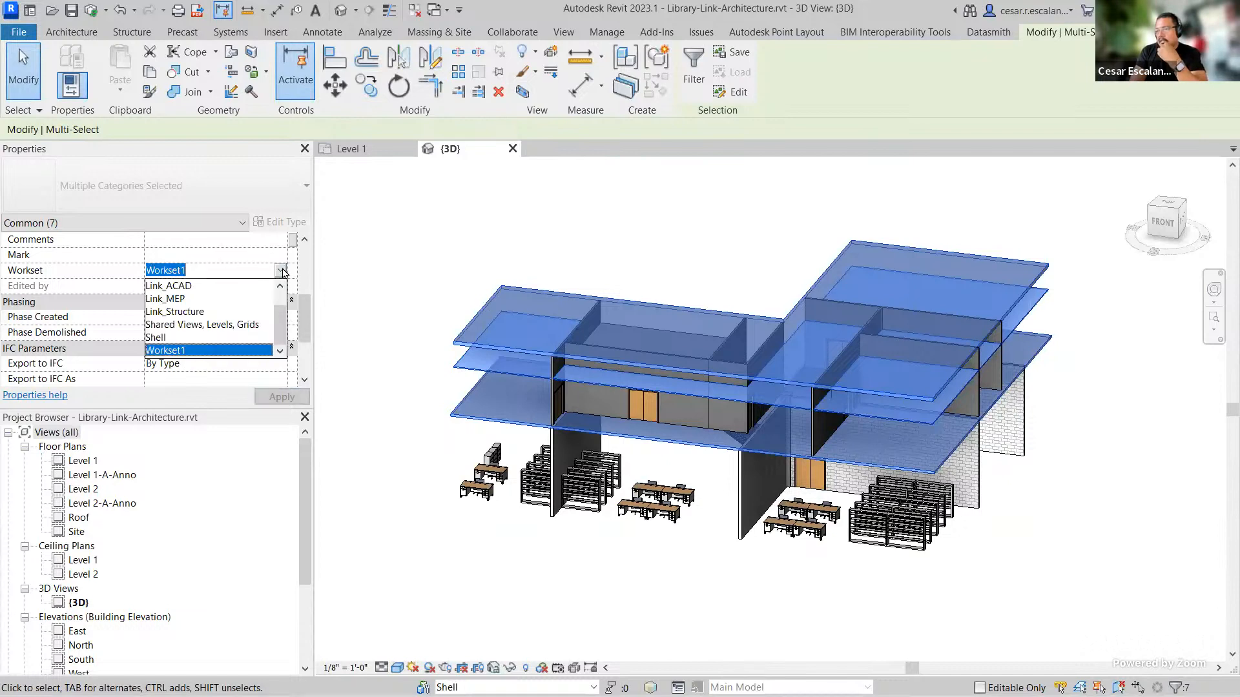
click(163, 337)
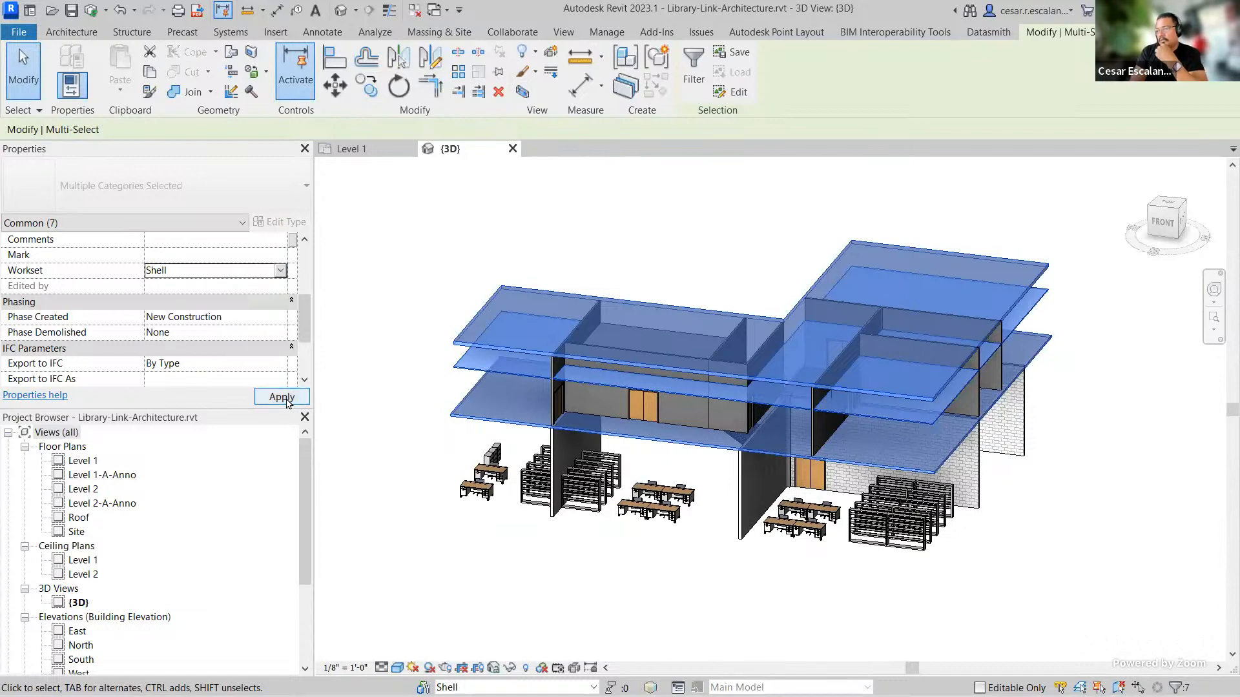
click(1077, 528)
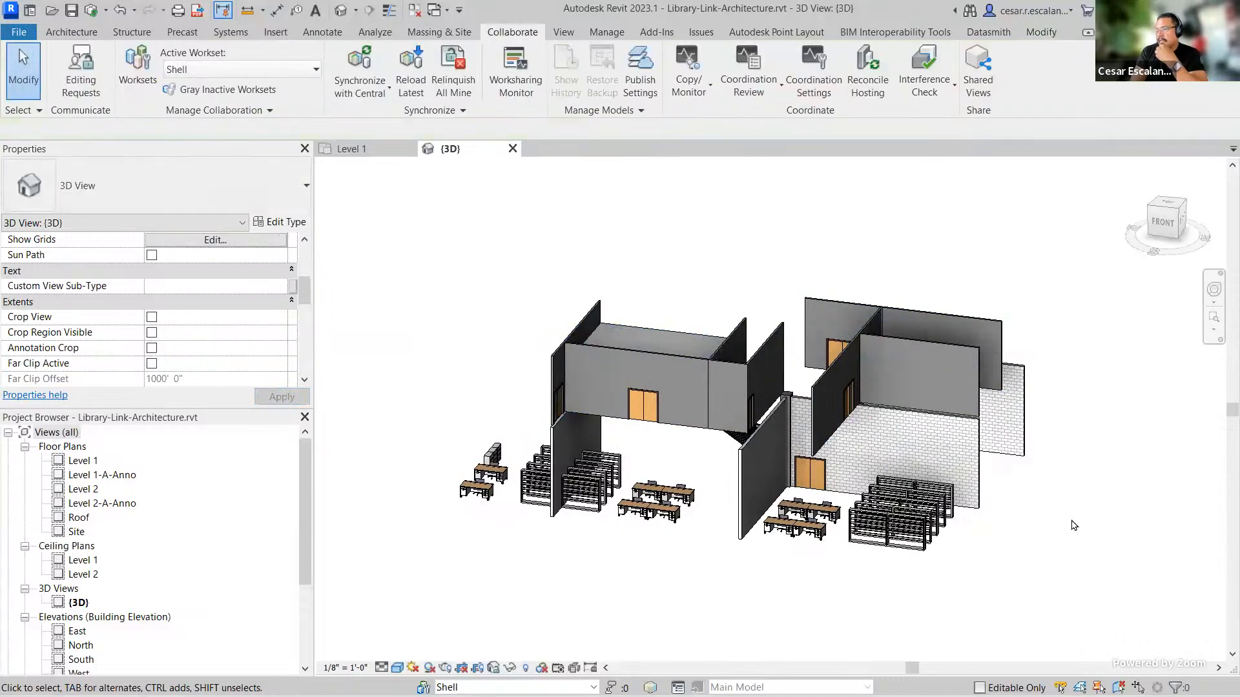
Step: Window-select all remaining visible elements and assign them to the Interior workset
scroll(1074, 525, down, 2)
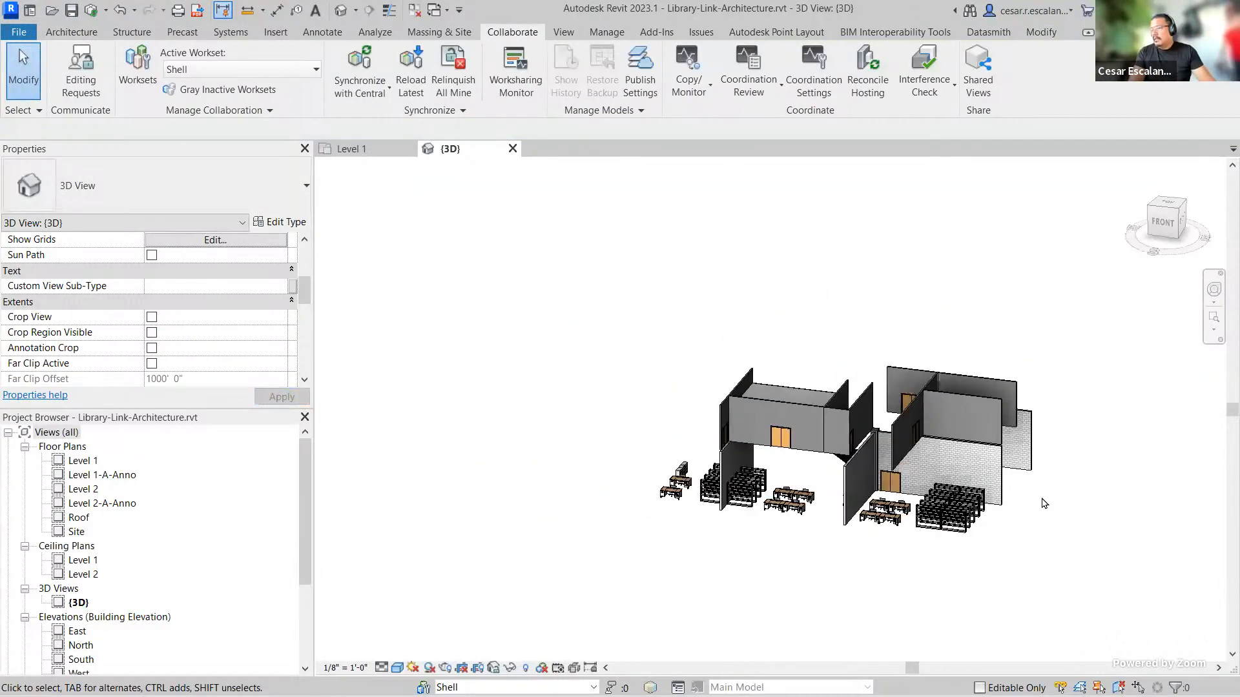
shift+middle_drag(1059, 478, 717, 587)
shift+middle_drag(819, 551, 1029, 460)
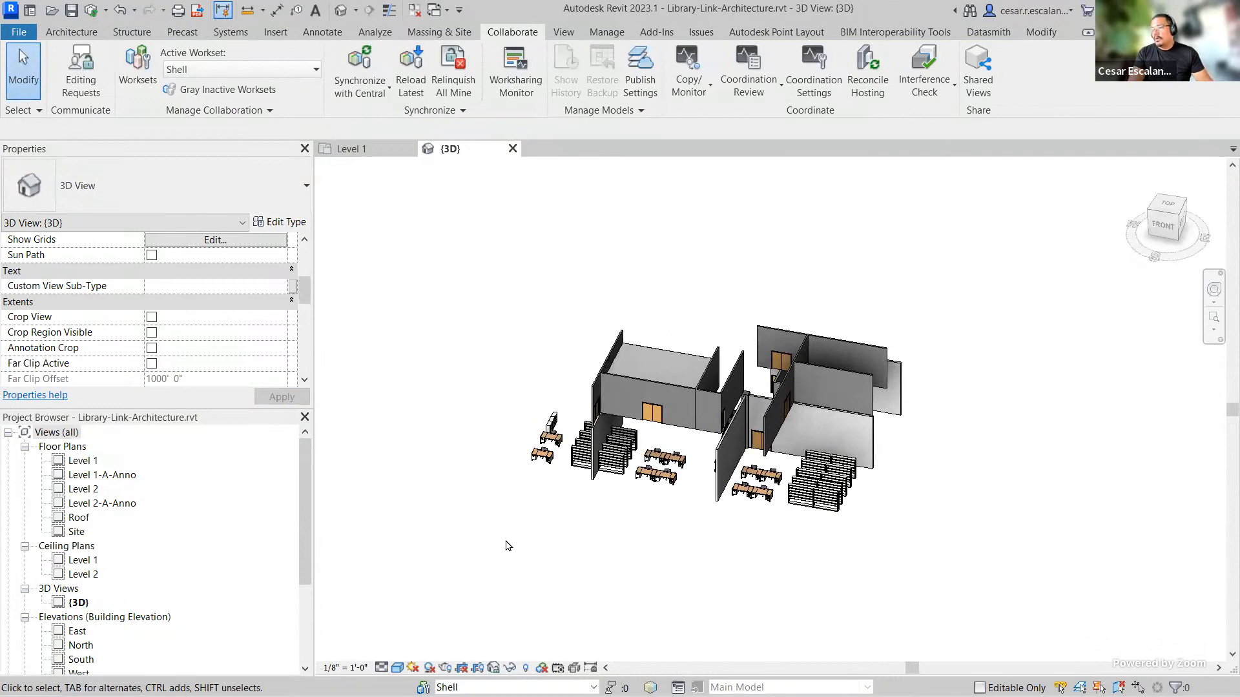
drag(456, 547, 961, 266)
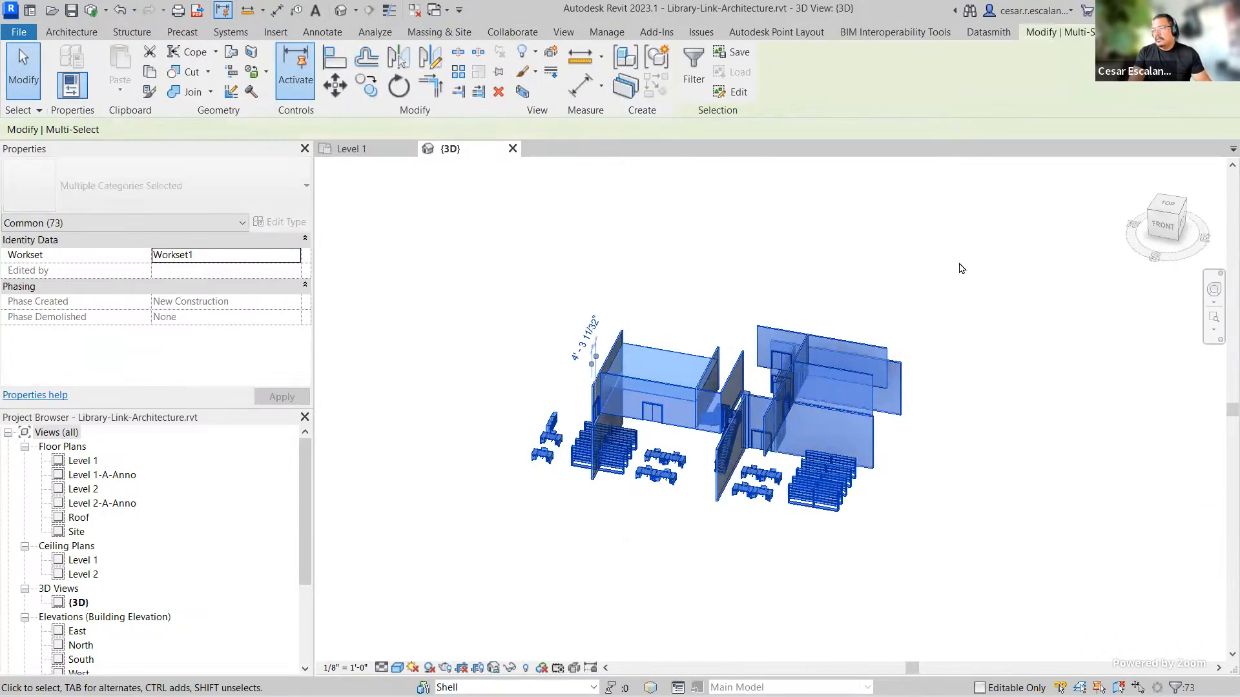
click(297, 255)
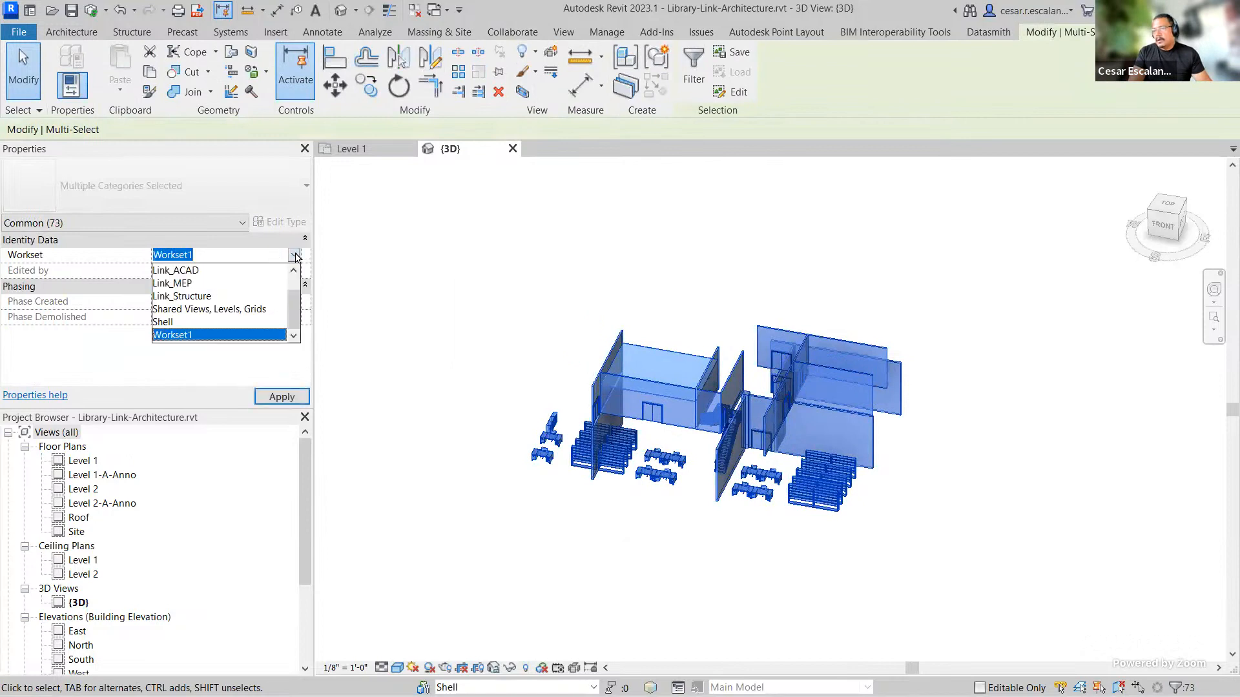
scroll(271, 297, up, 1)
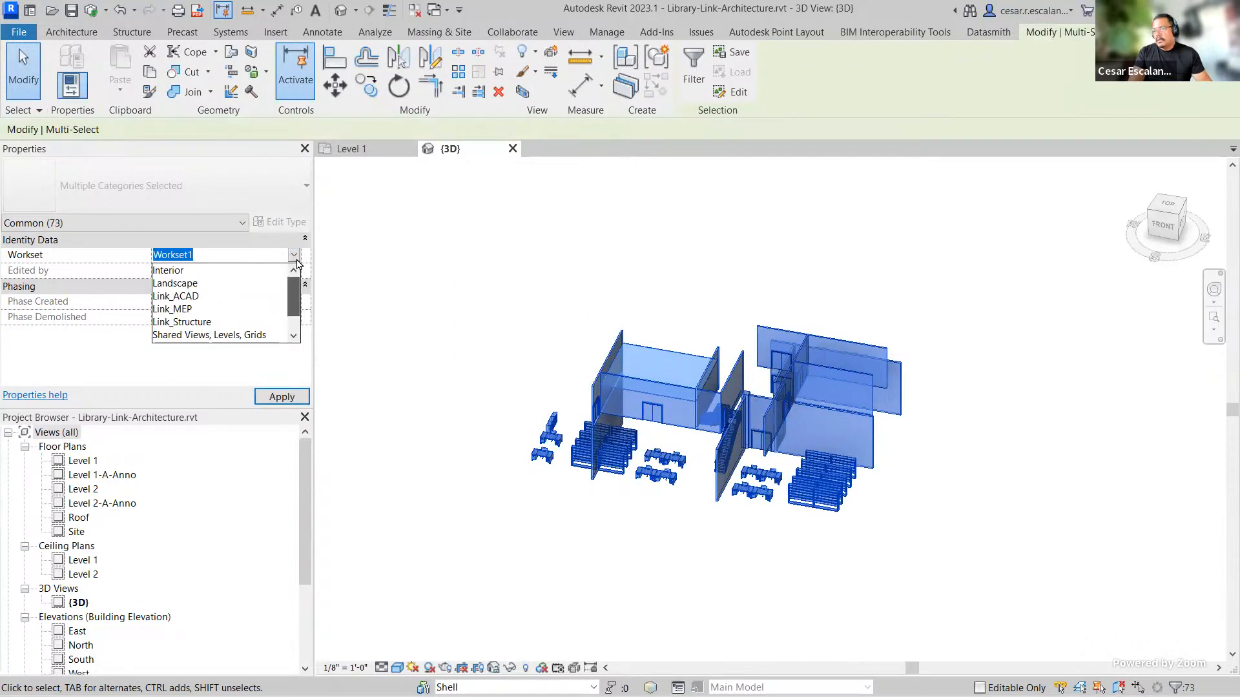
click(182, 271)
click(290, 397)
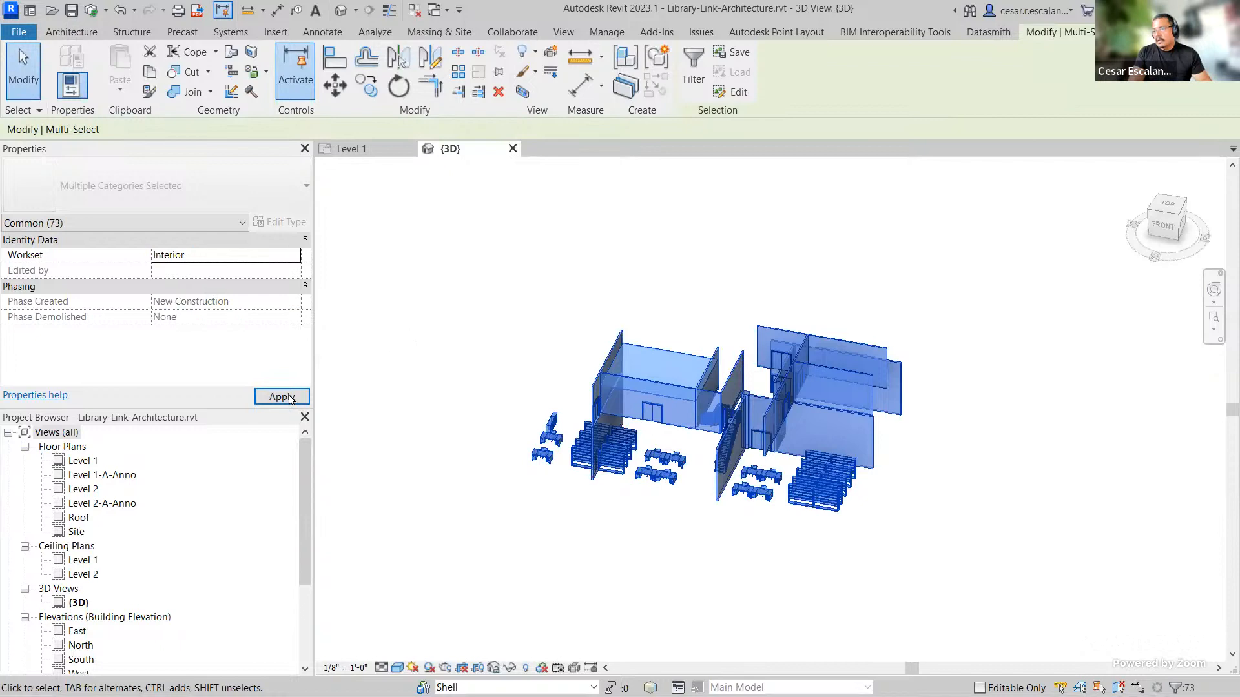
click(479, 529)
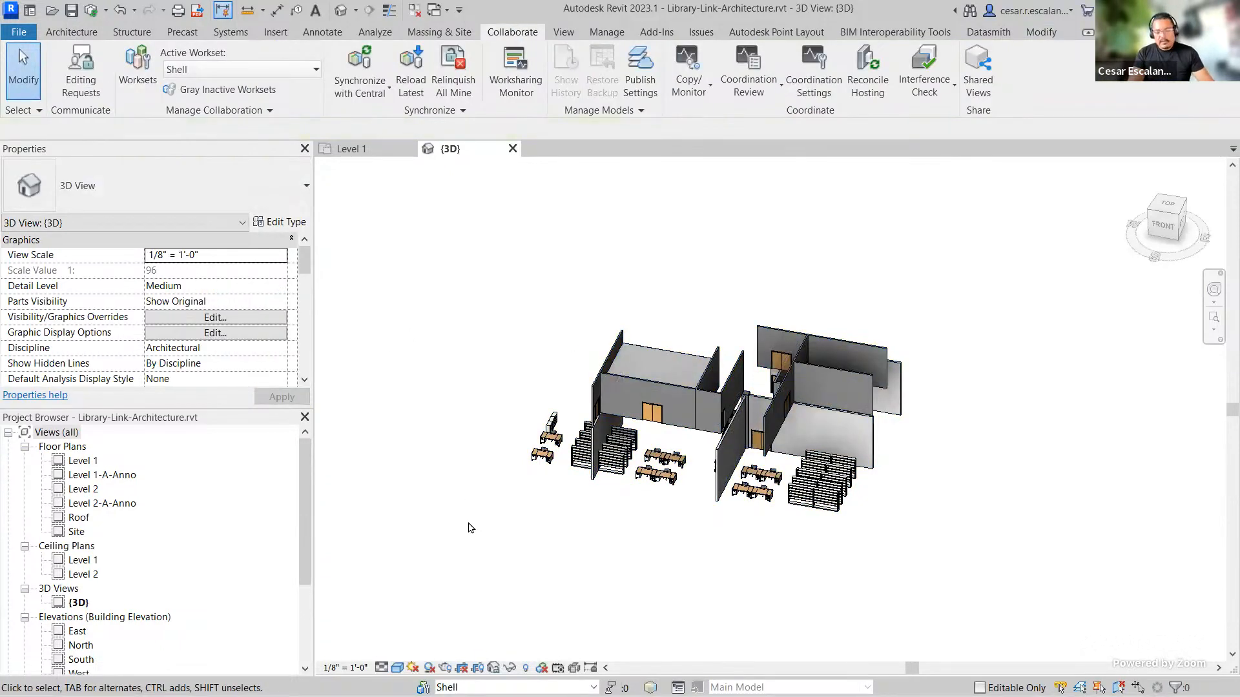
Step: Set the Shell workset back to Use Global Setting (Visible) in the 3D view's visibility/graphics overrides
key(v)
key(v)
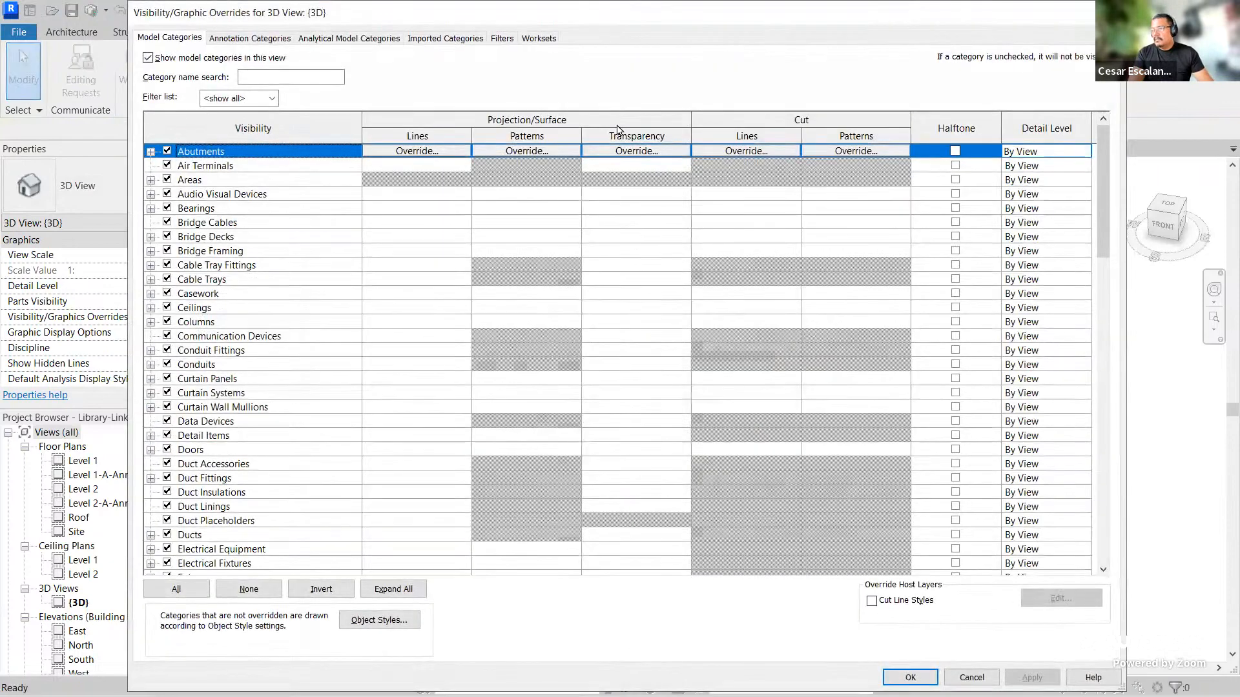
click(540, 39)
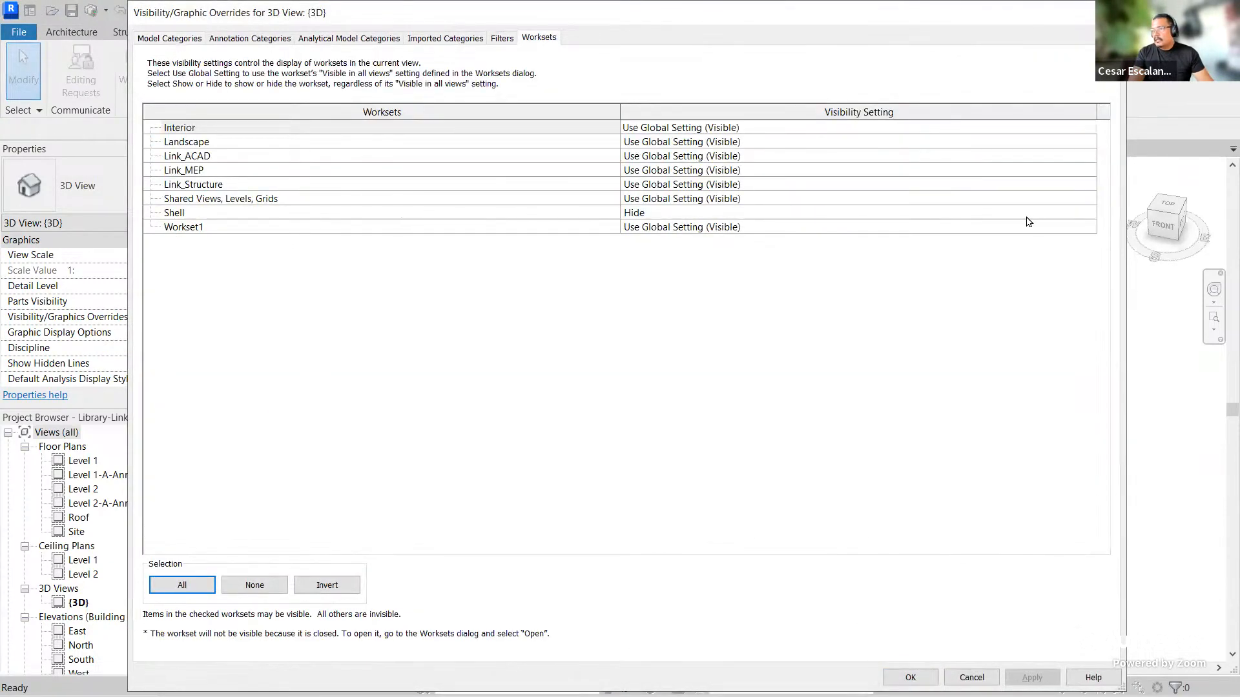
click(1091, 214)
click(1089, 213)
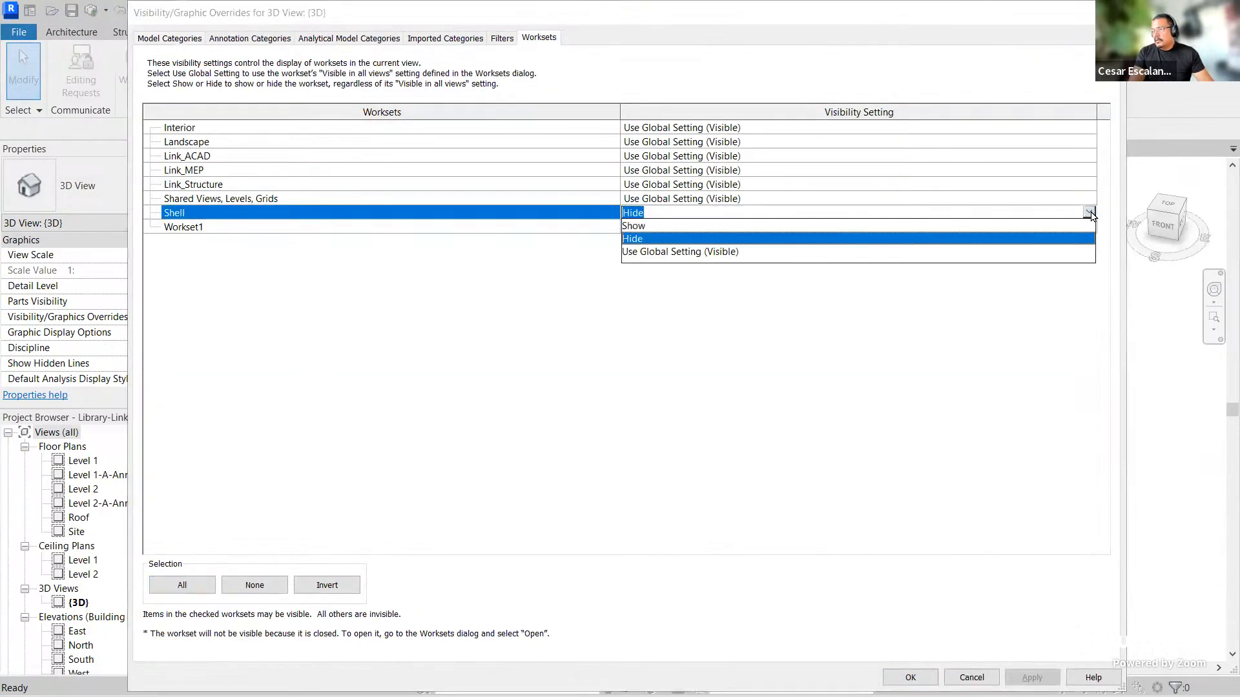
click(685, 252)
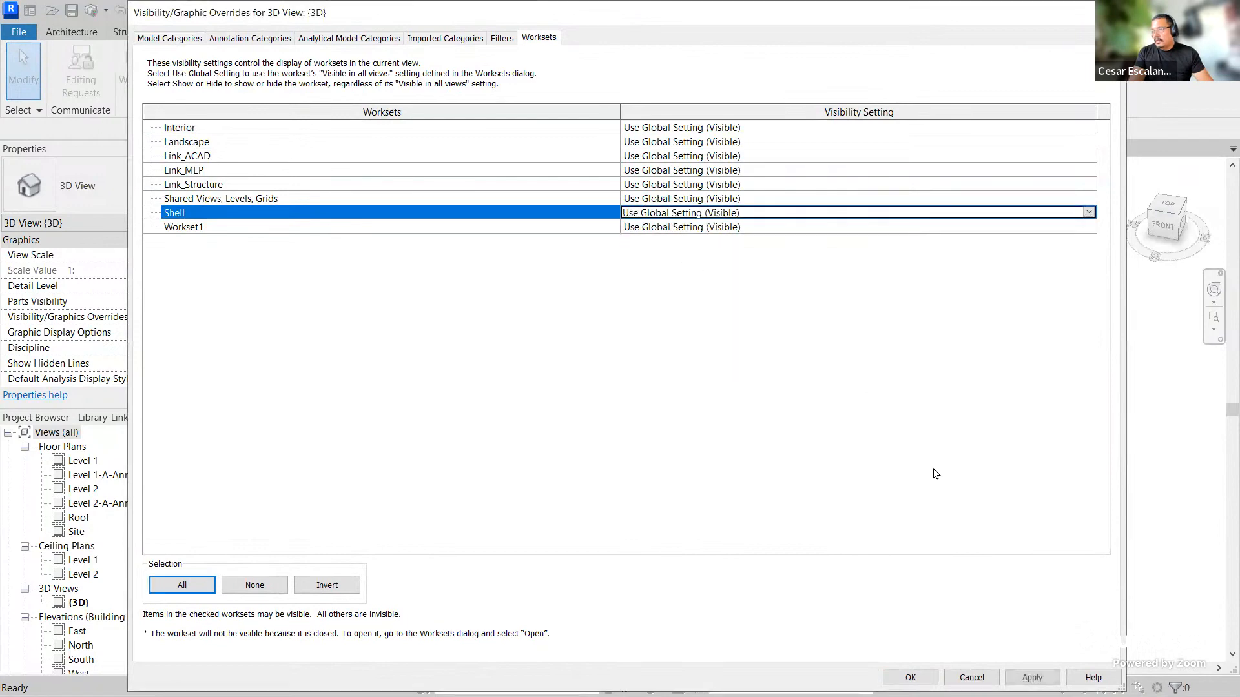
click(909, 677)
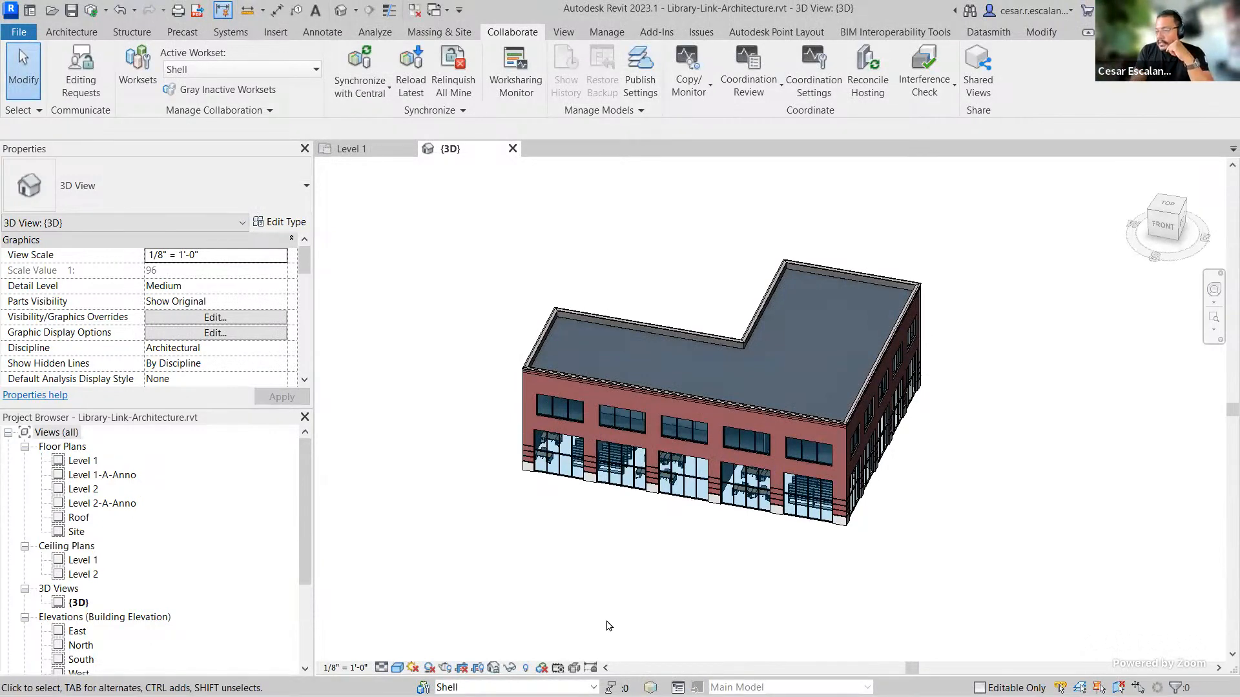
Step: Turn on the Worksets worksharing display in the 3D view and review the workset colour settings
click(542, 669)
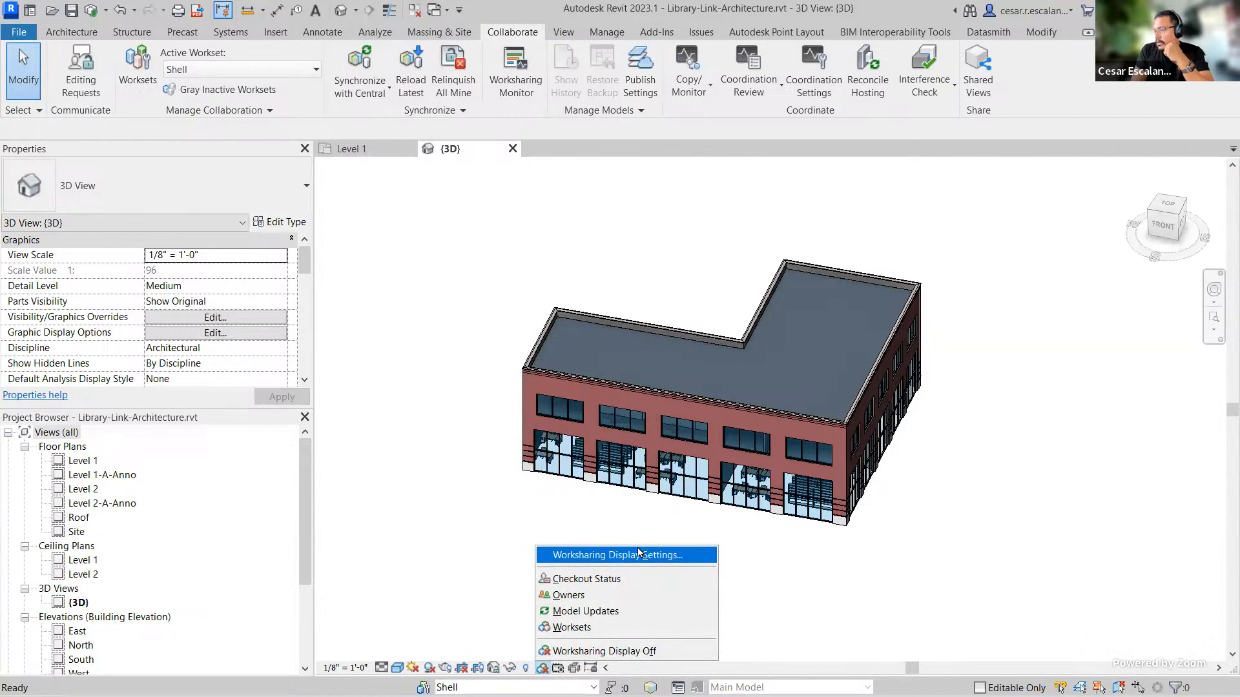
click(615, 627)
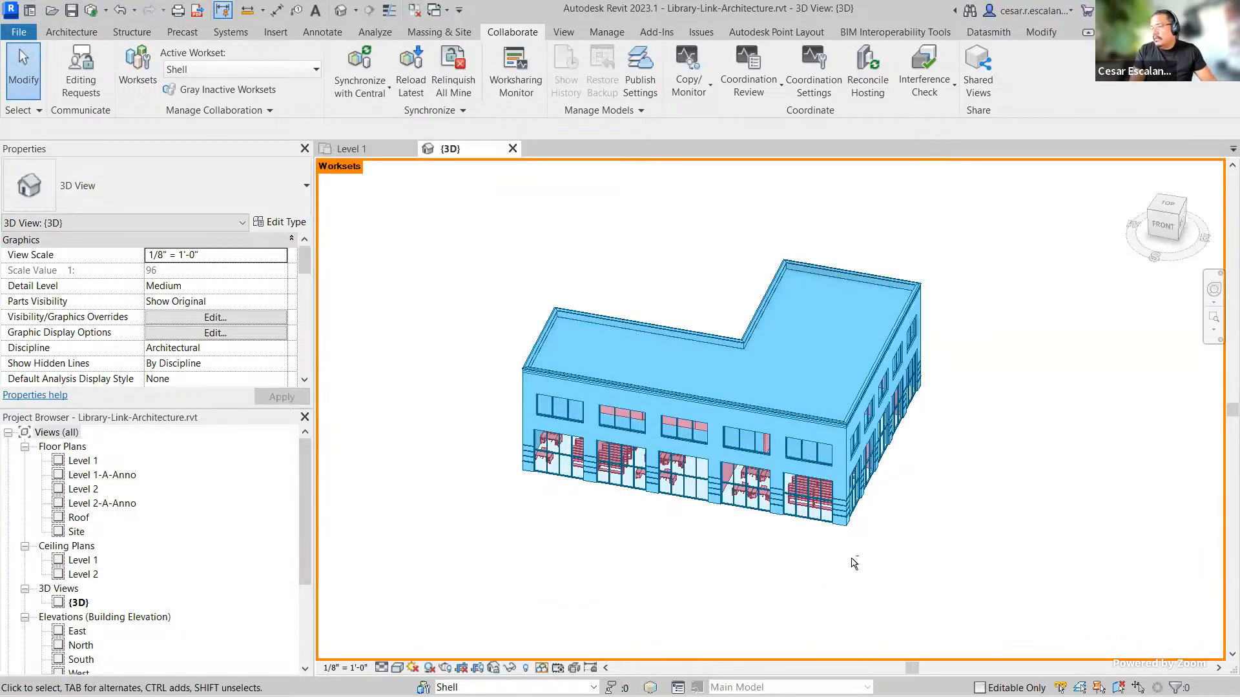
shift+middle_drag(854, 563, 504, 220)
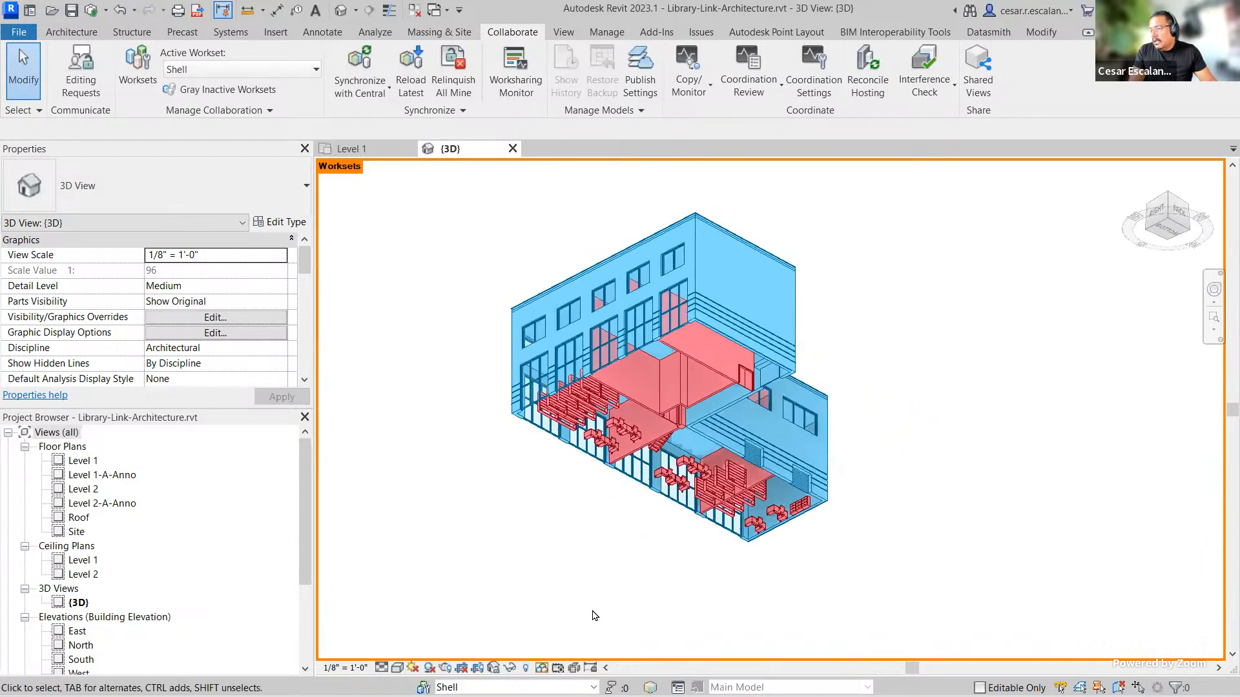
click(543, 668)
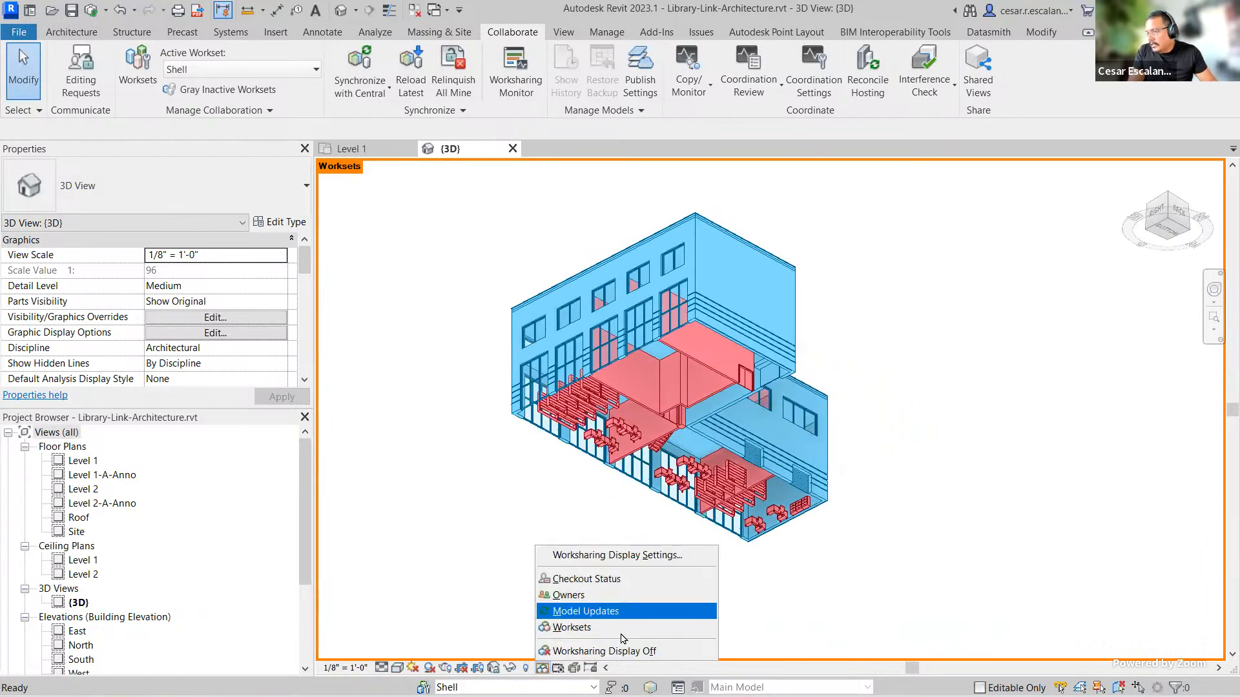
click(624, 557)
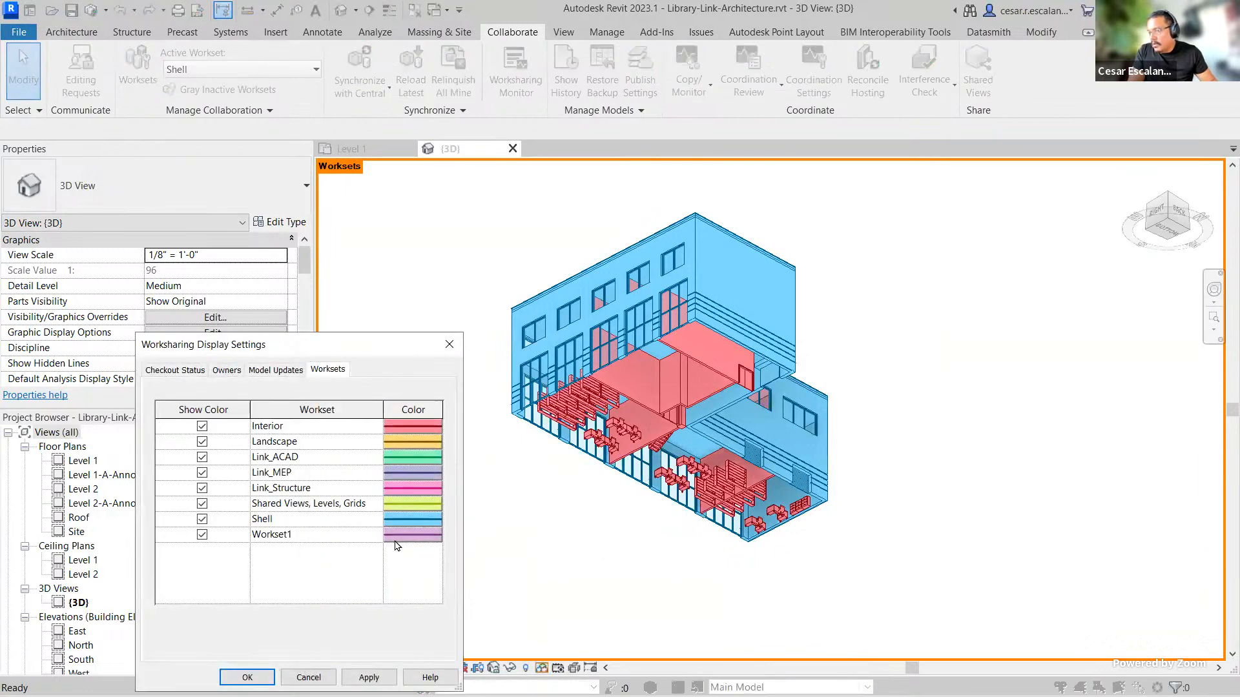
click(450, 344)
shift+middle_drag(696, 556, 794, 612)
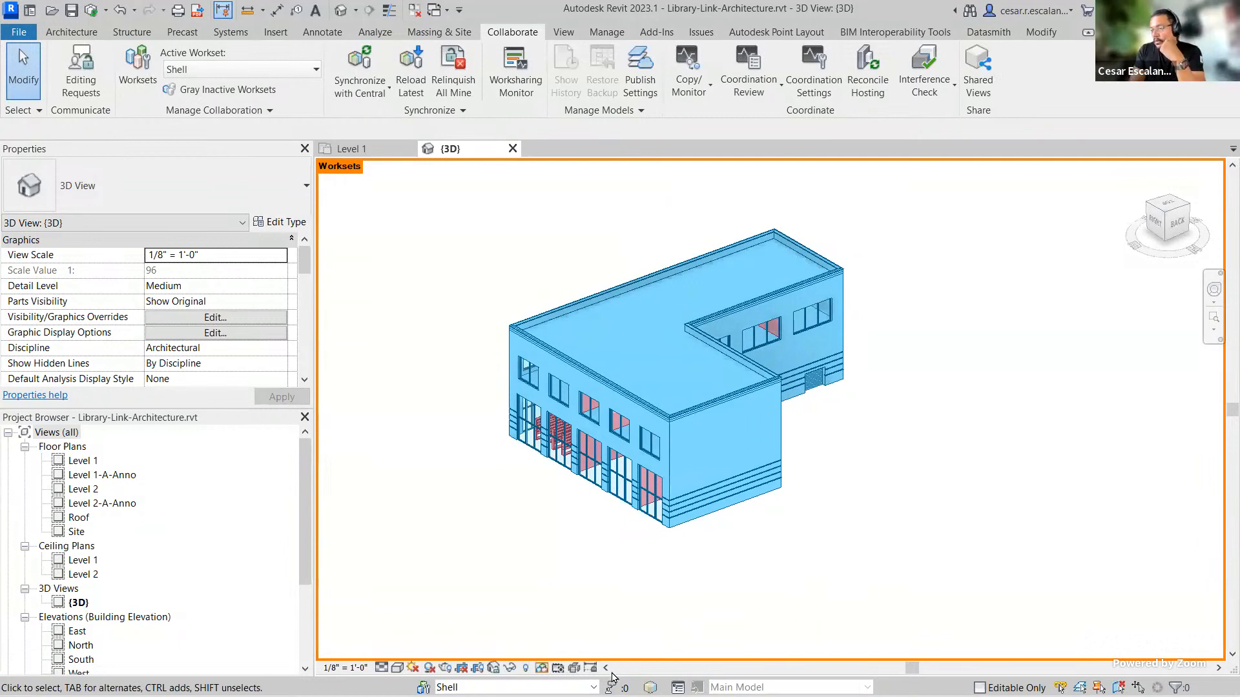
Step: With Interior as the active workset, place a Double-Flush 72" x 78" door in the exterior wall near the corner
click(593, 687)
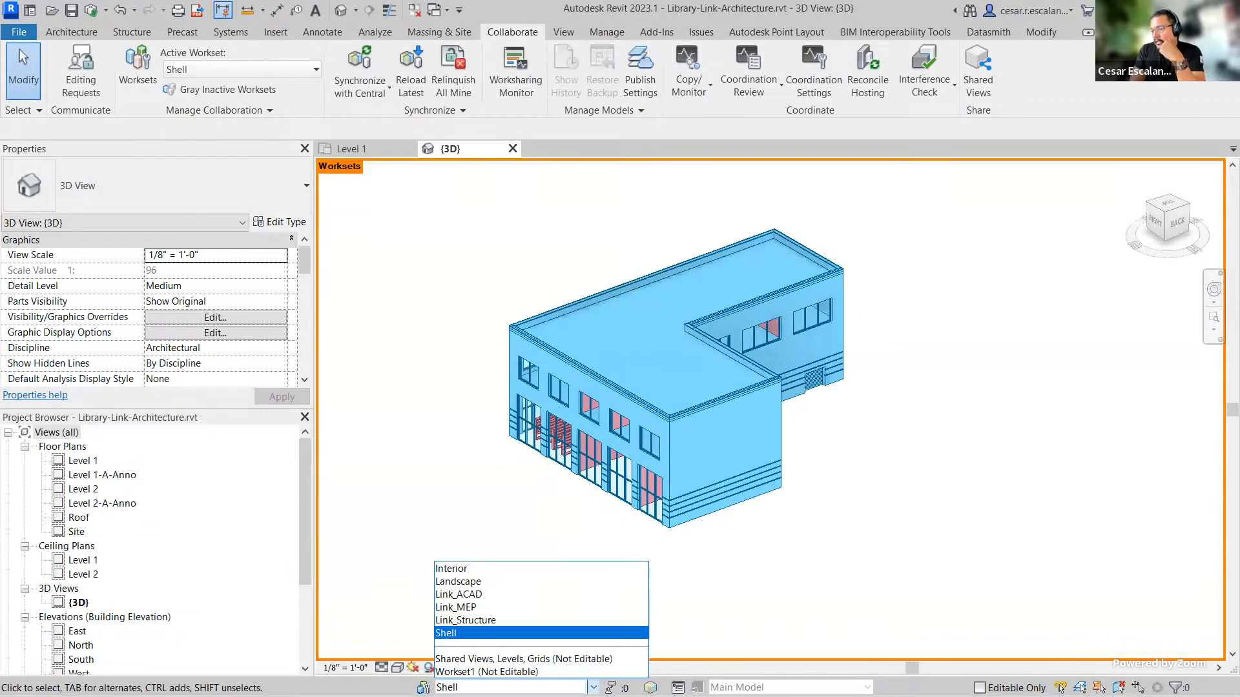
click(505, 570)
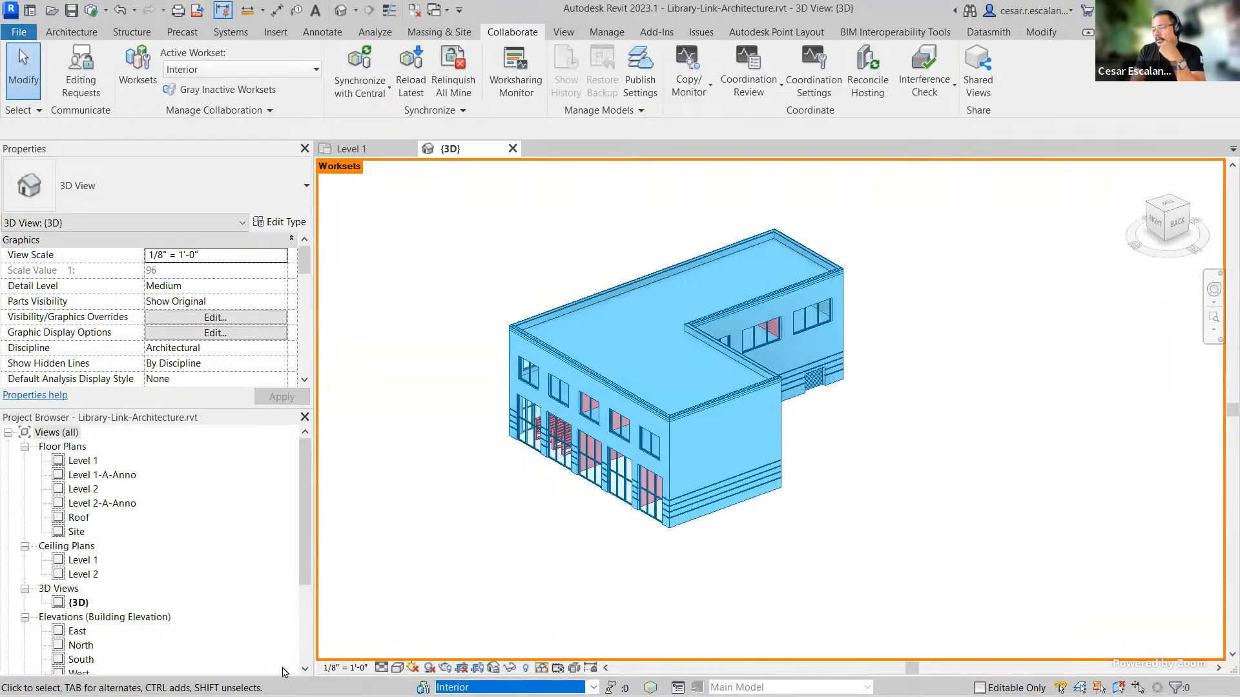
click(71, 31)
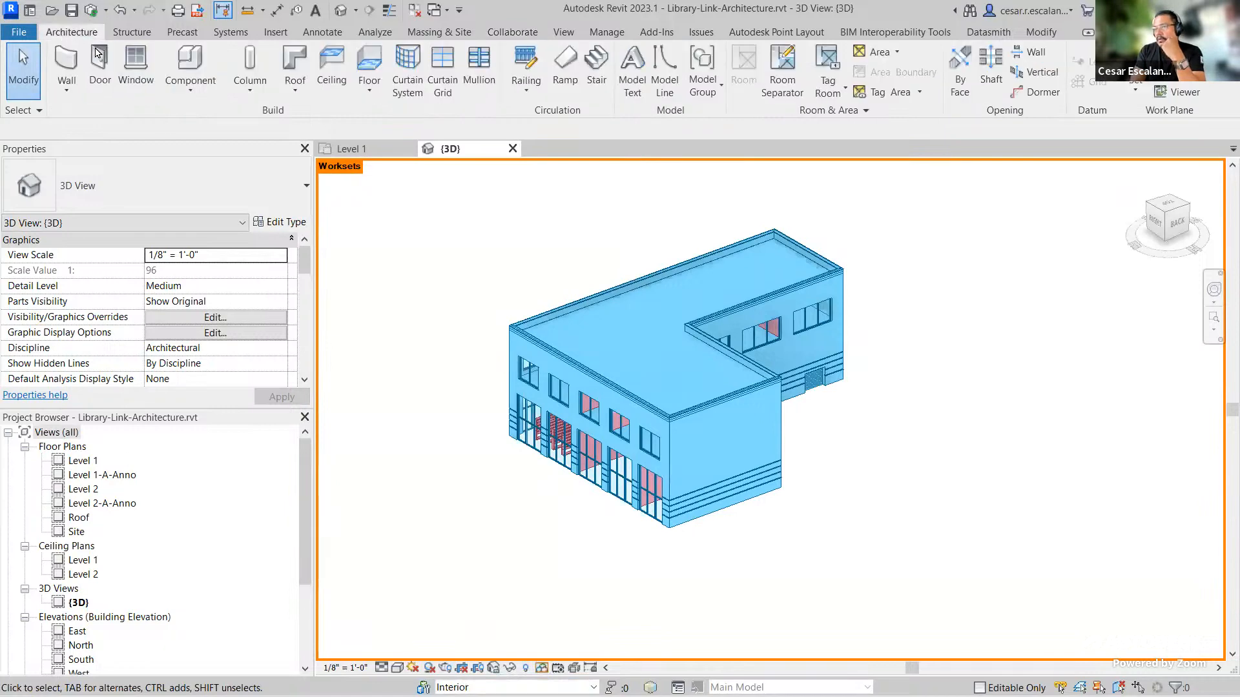
click(98, 65)
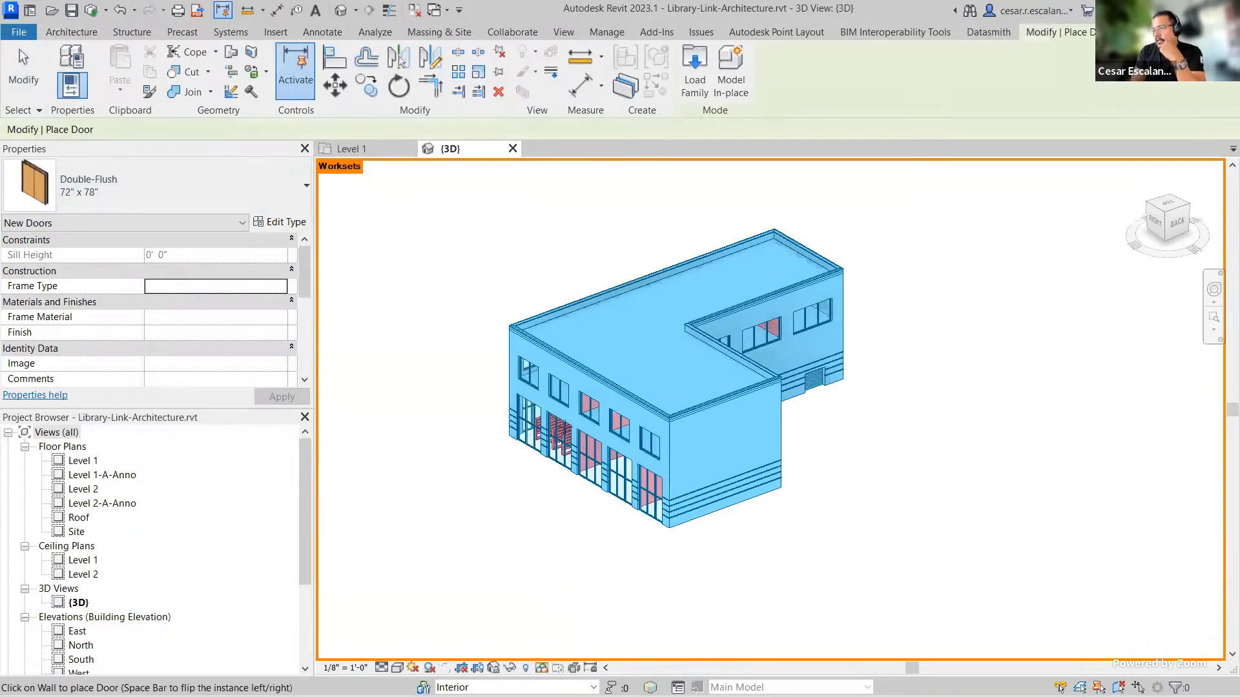
scroll(727, 519, up, 4)
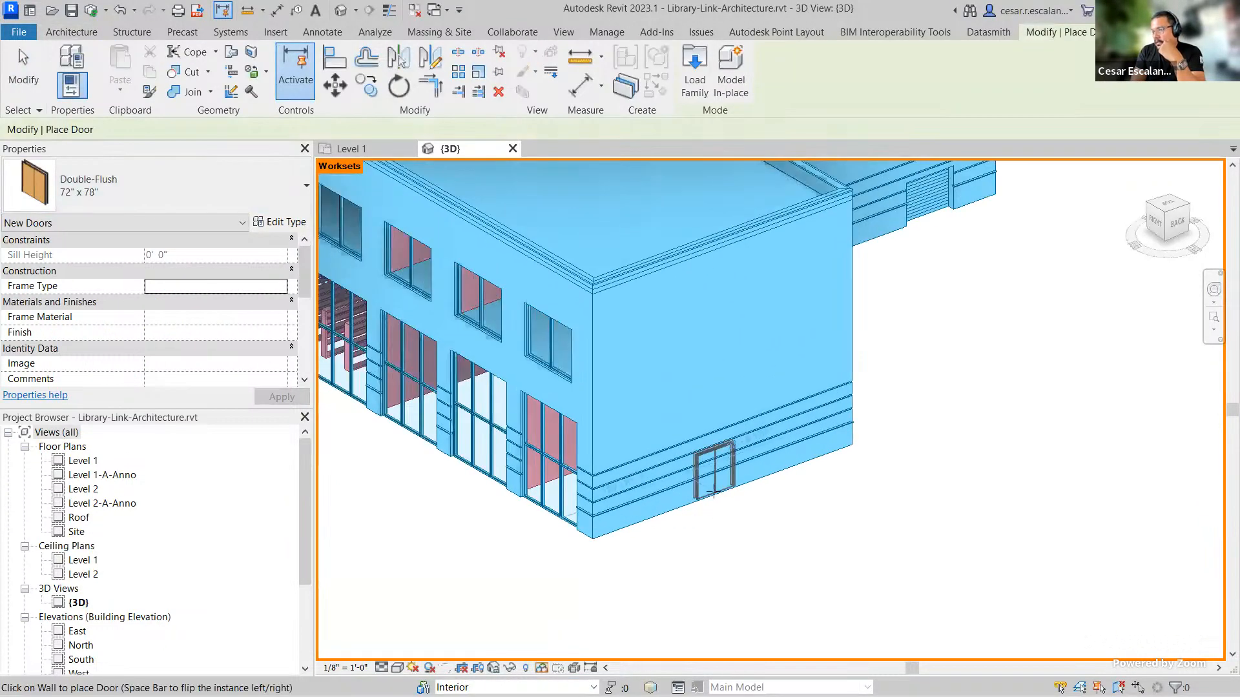
click(716, 474)
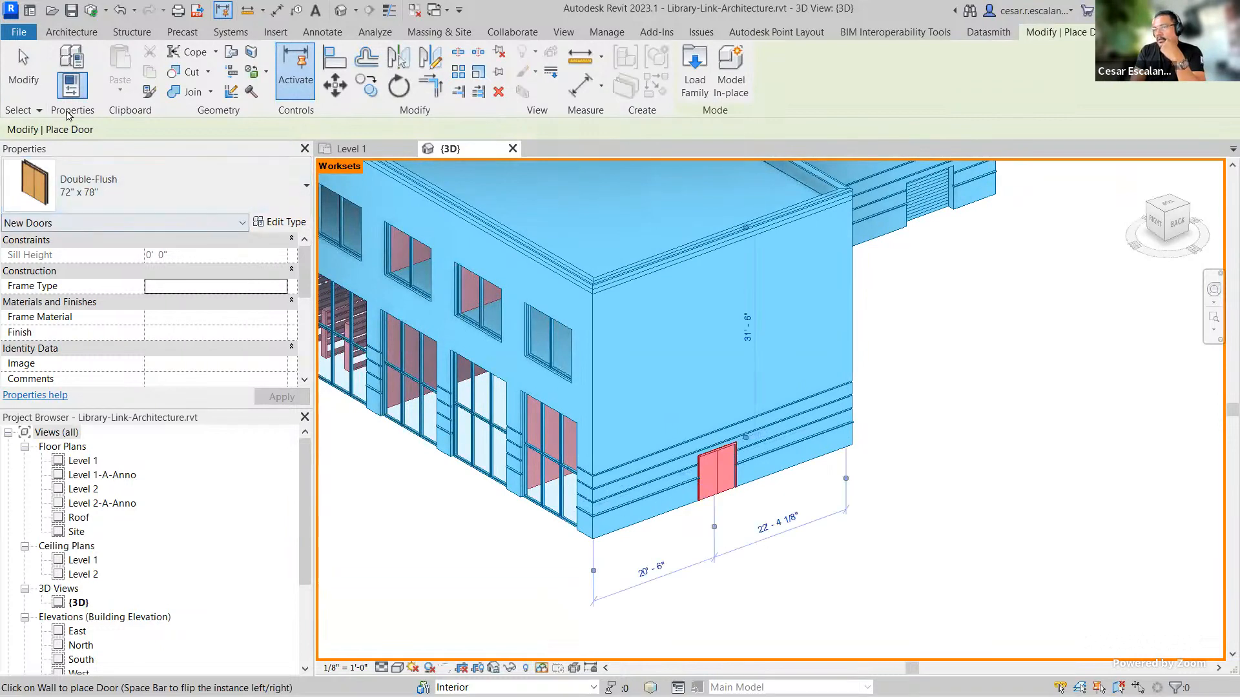
key(Escape)
key(Escape)
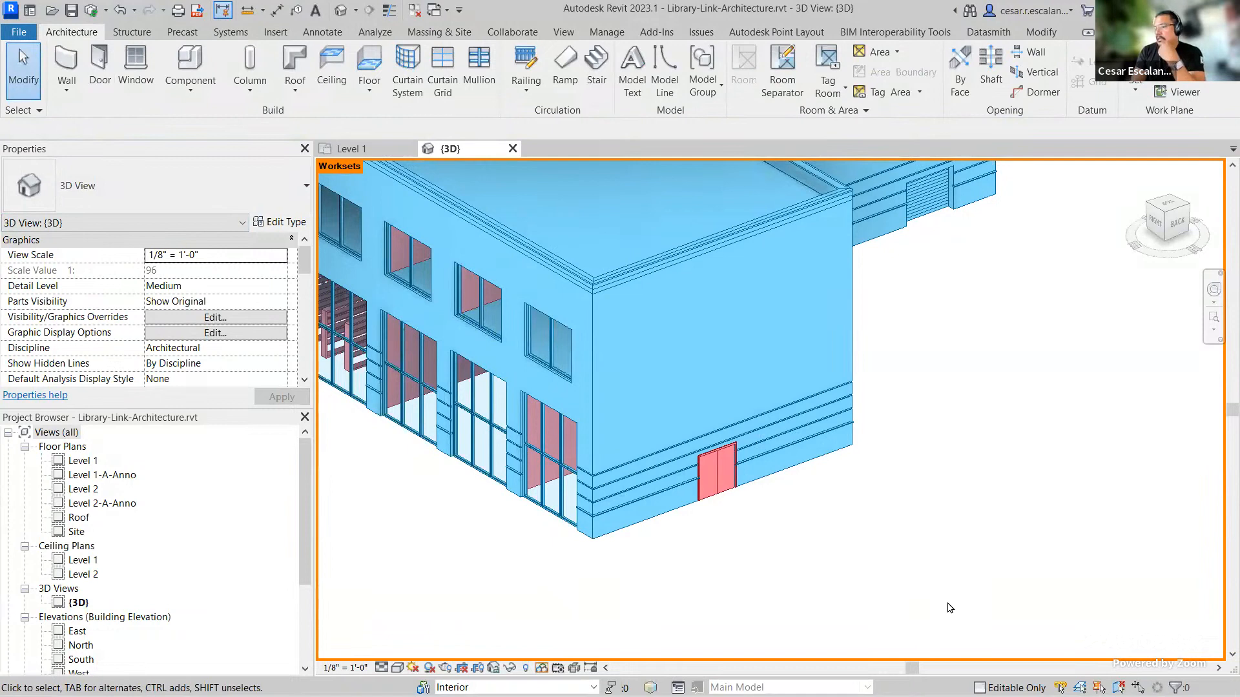
Step: Select the new exterior door and change its workset to Shell
click(714, 481)
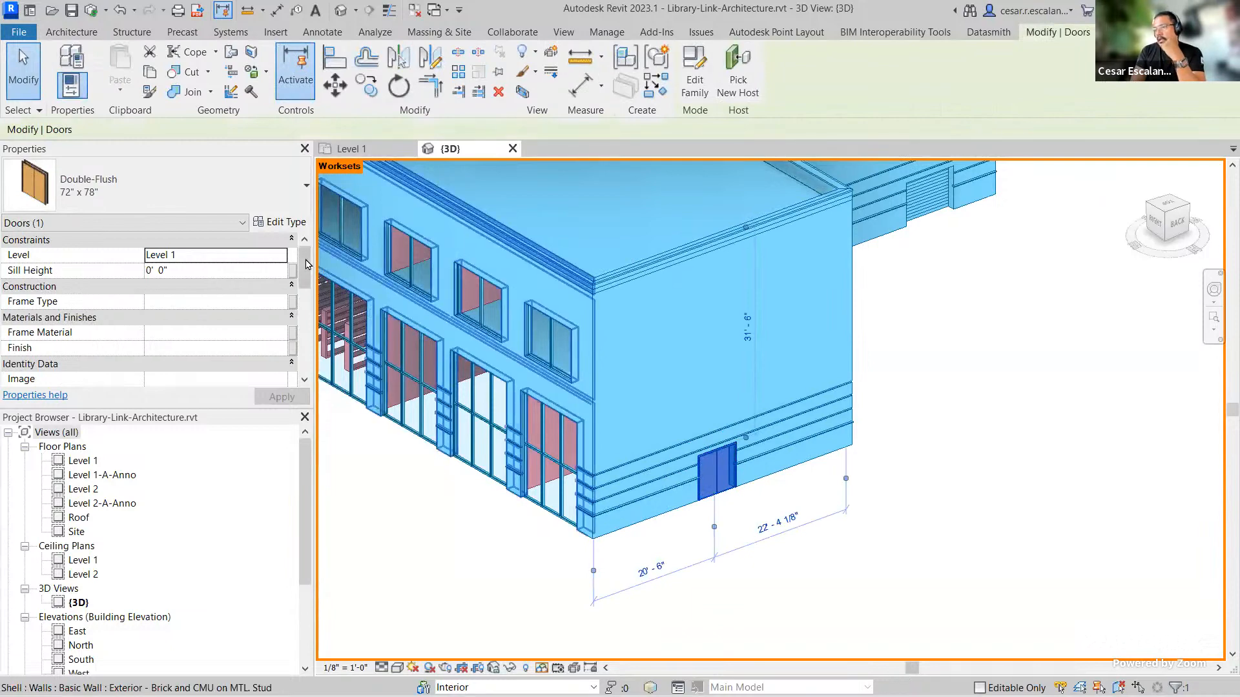
drag(307, 264, 306, 316)
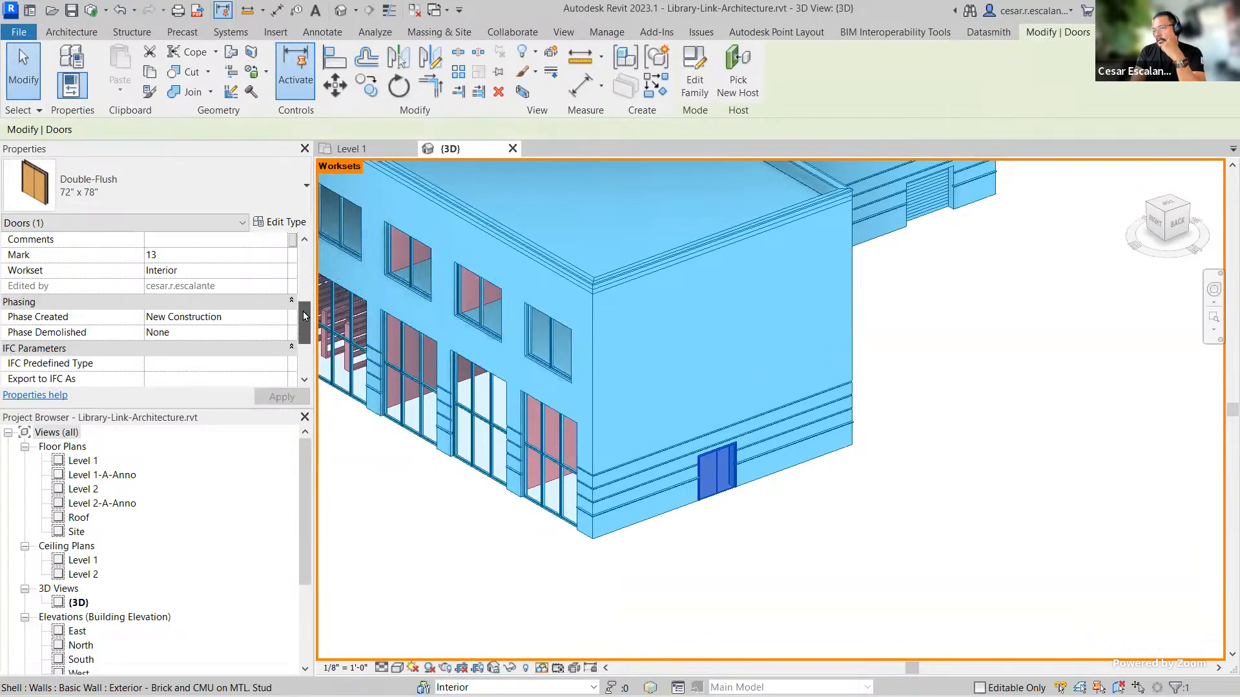
click(282, 272)
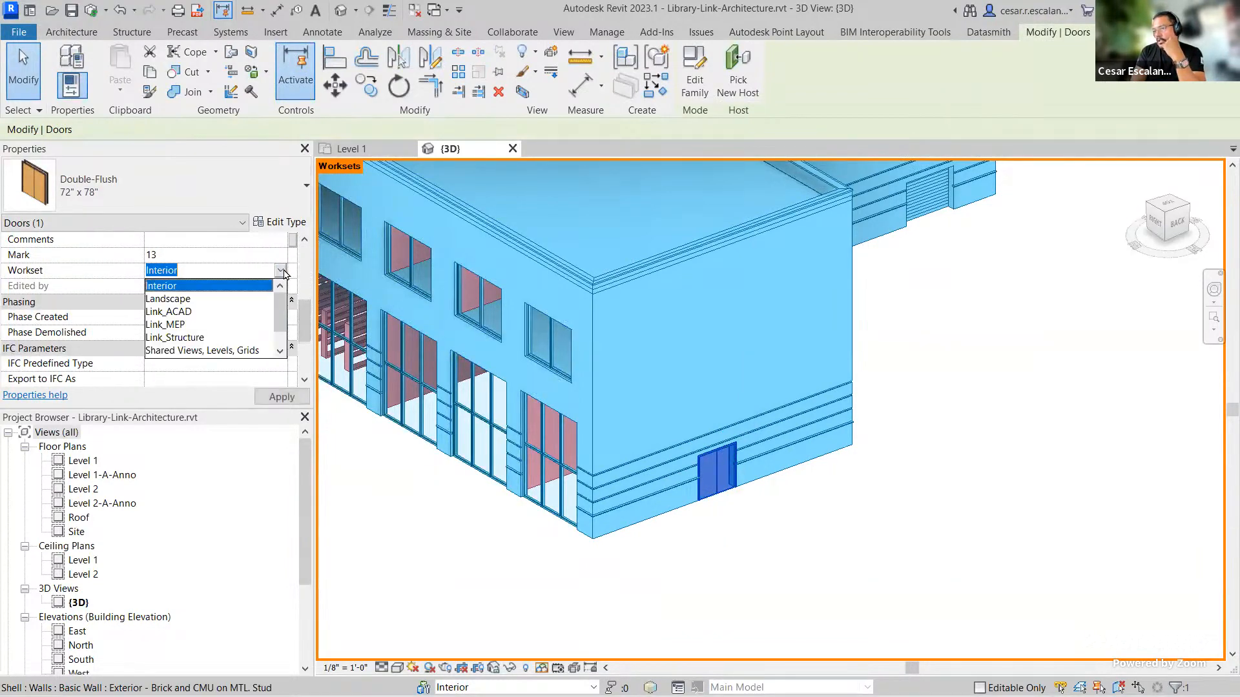
scroll(254, 314, down, 1)
click(155, 338)
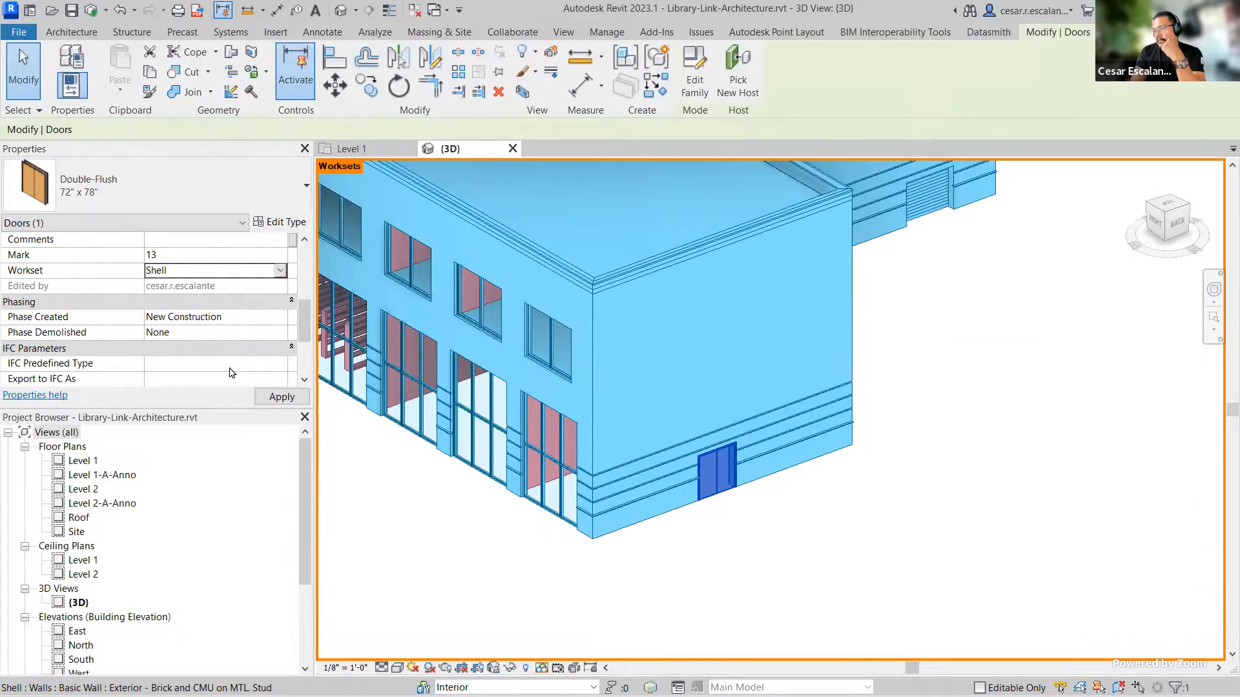
click(877, 596)
Step: Turn off the worksharing display in the 3D view
scroll(877, 597, down, 2)
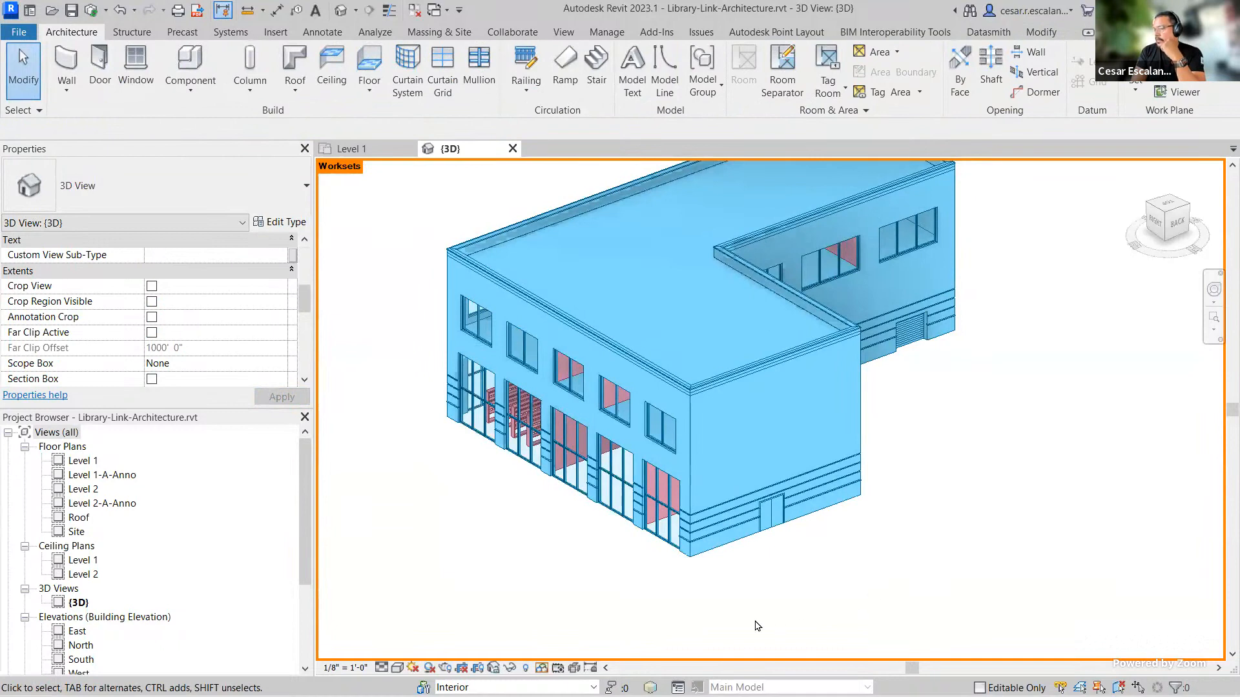
click(543, 668)
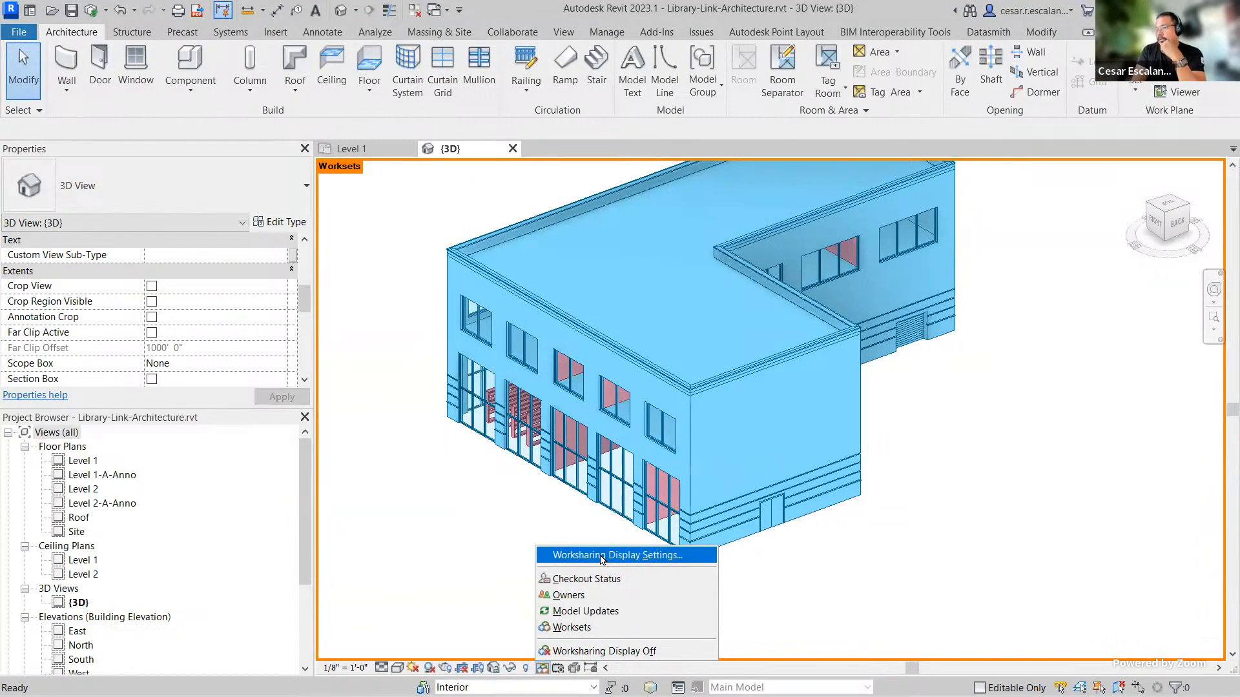
click(635, 651)
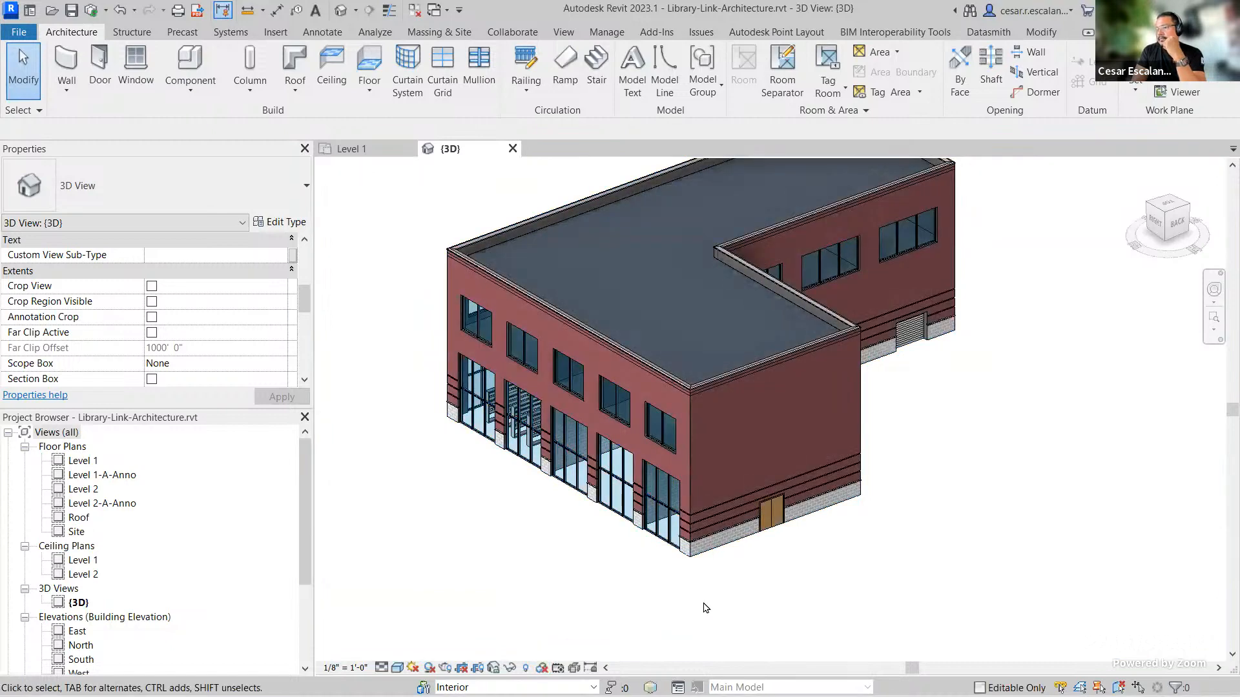
Step: Switch the active workset back to Shell
scroll(706, 607, down, 3)
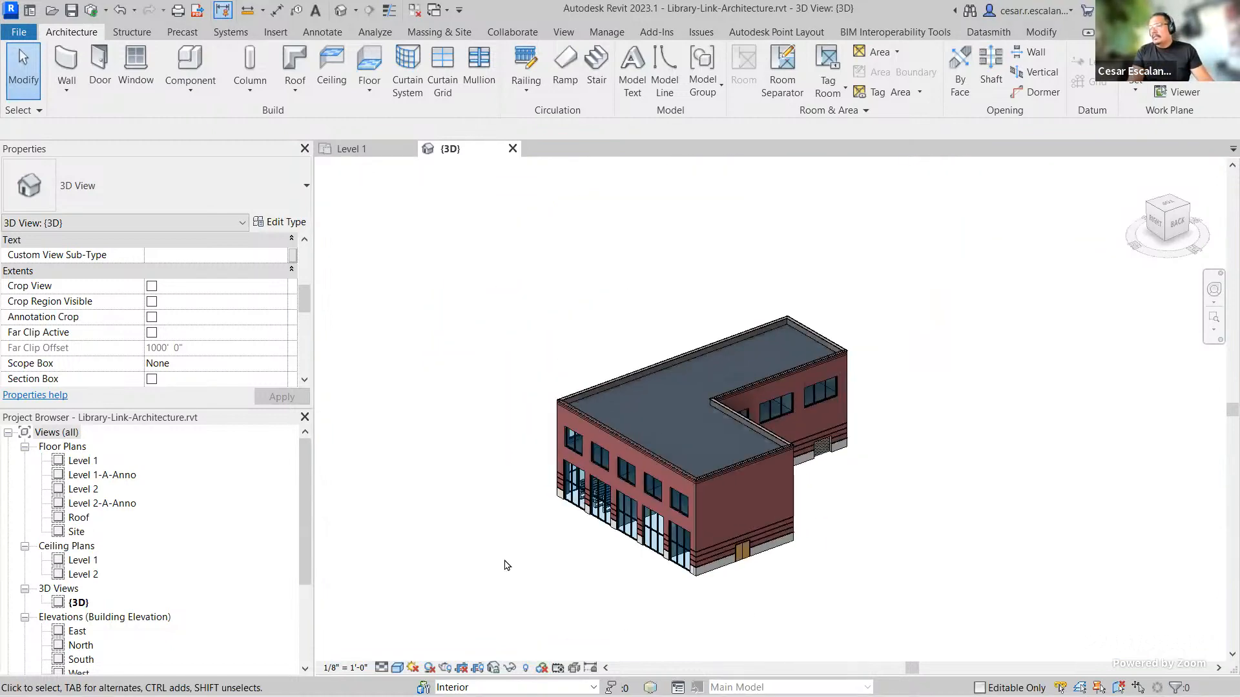
shift+middle_drag(506, 565, 491, 586)
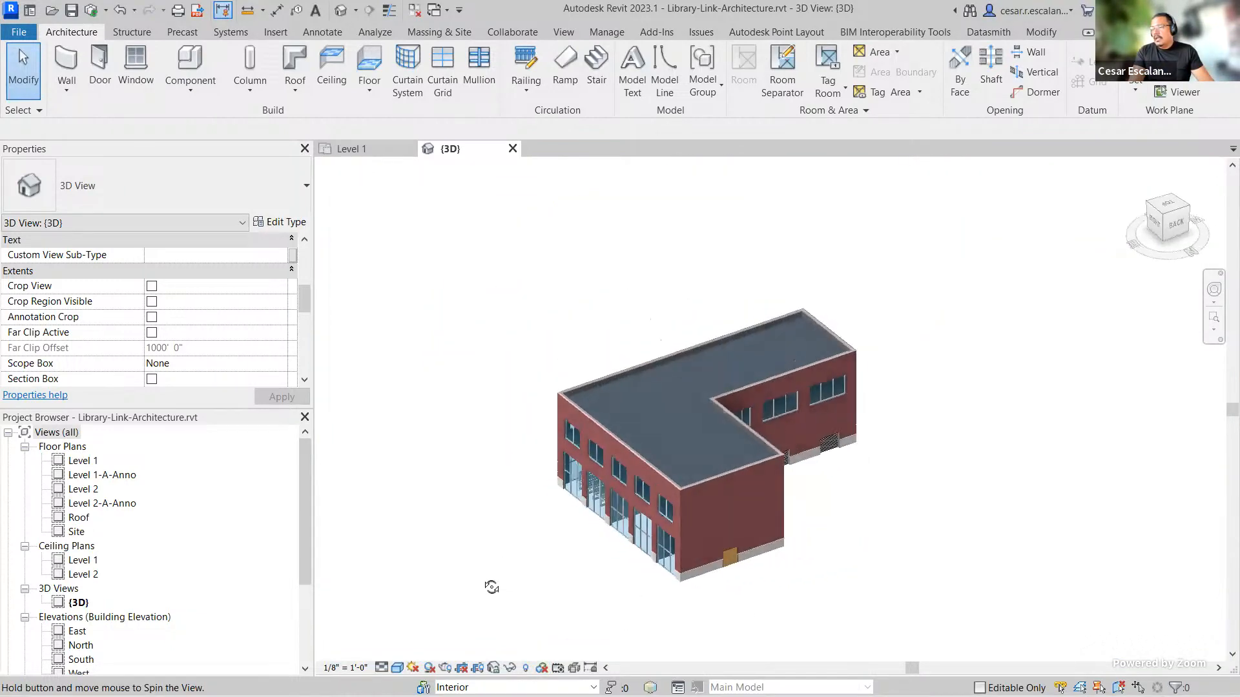
scroll(808, 584, up, 5)
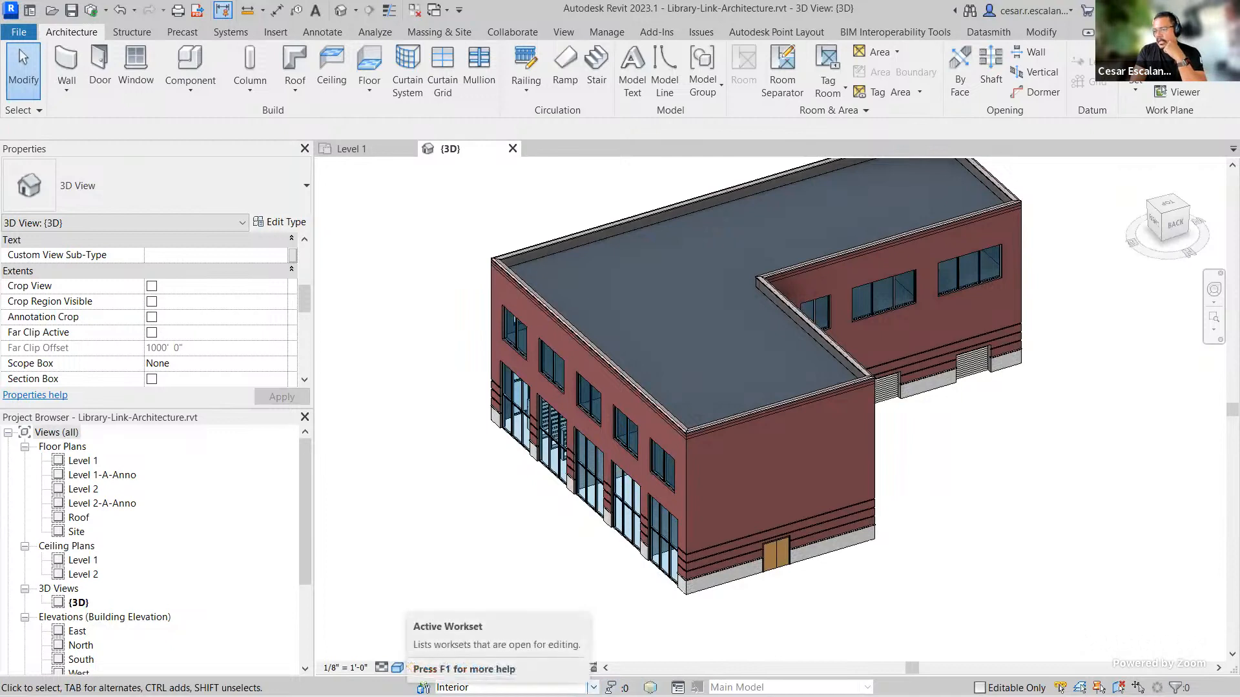
click(452, 687)
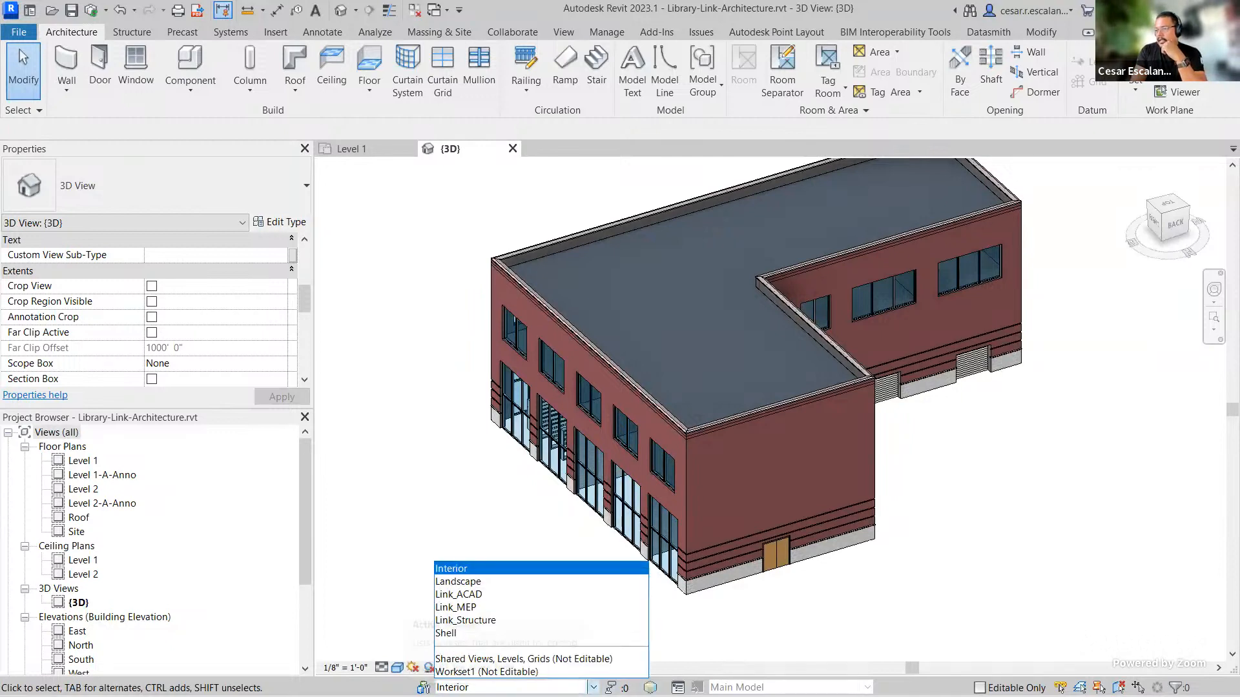
click(503, 634)
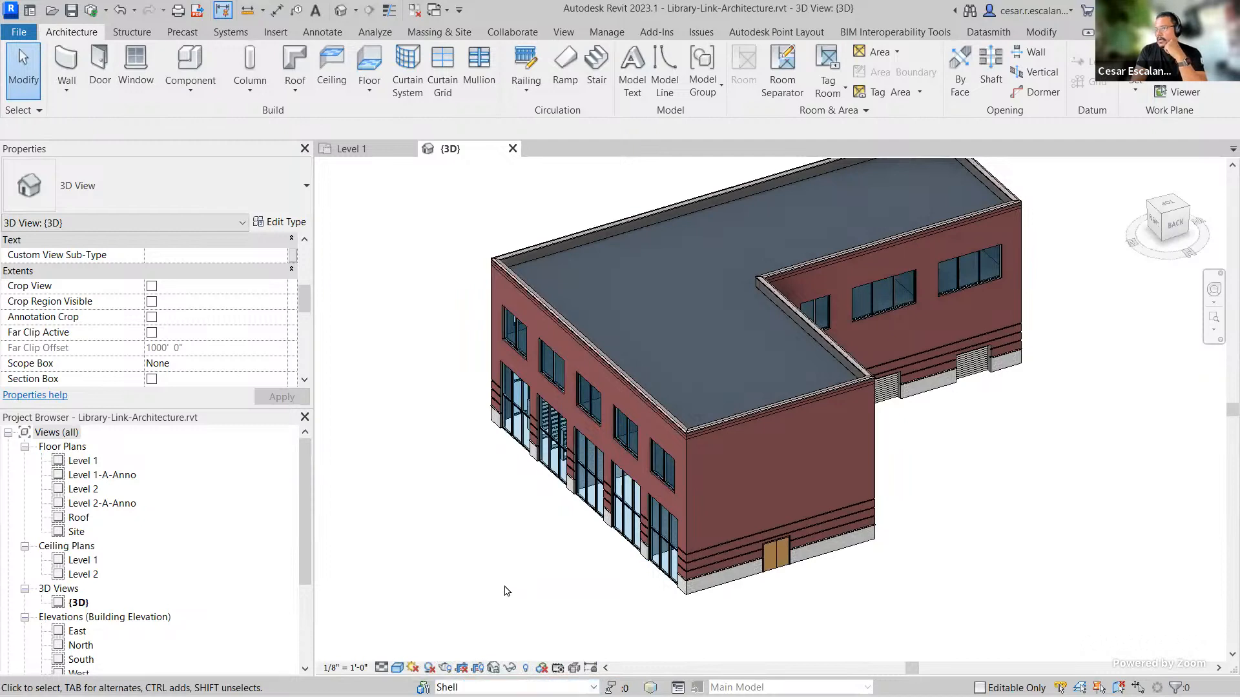
Step: Open Publish Settings and include Set 1 among the sets to publish
drag(302, 557, 307, 642)
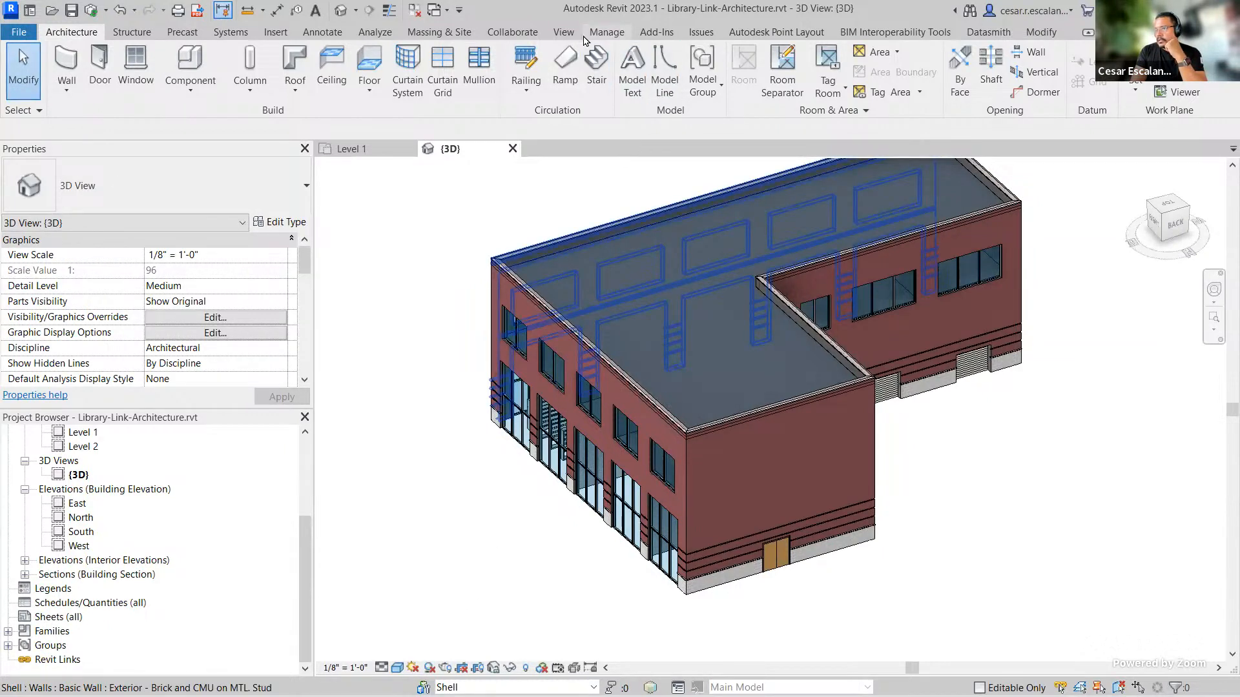
click(528, 33)
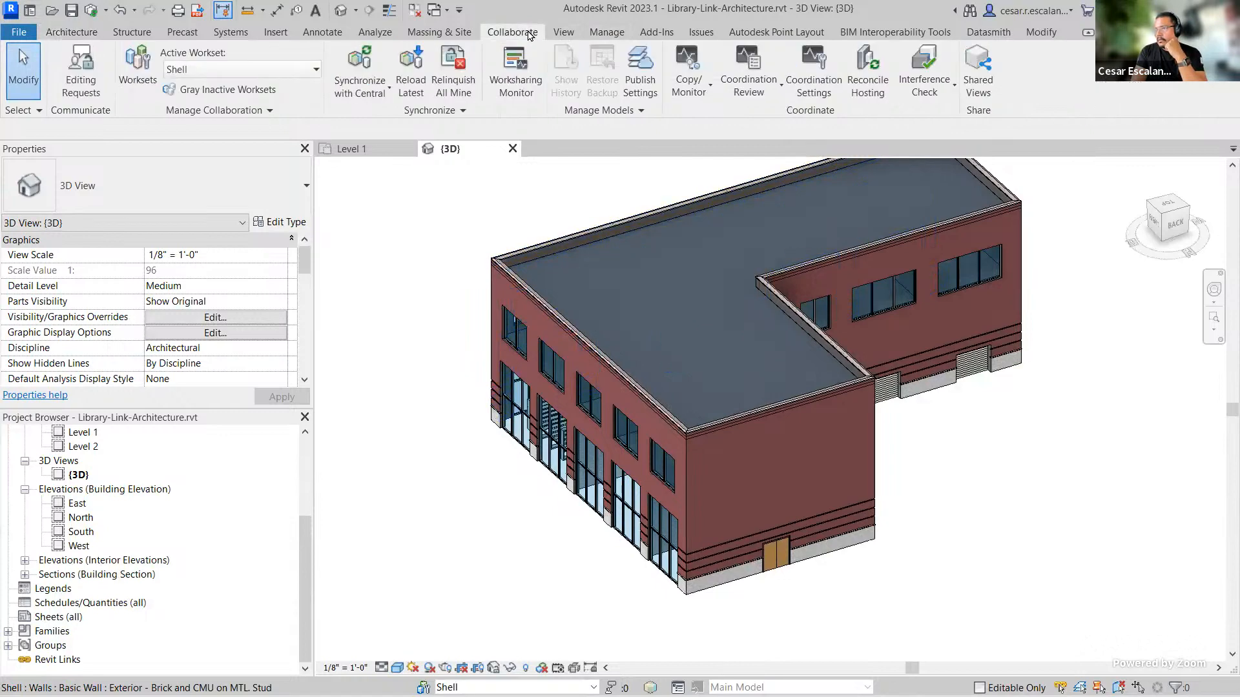
click(640, 75)
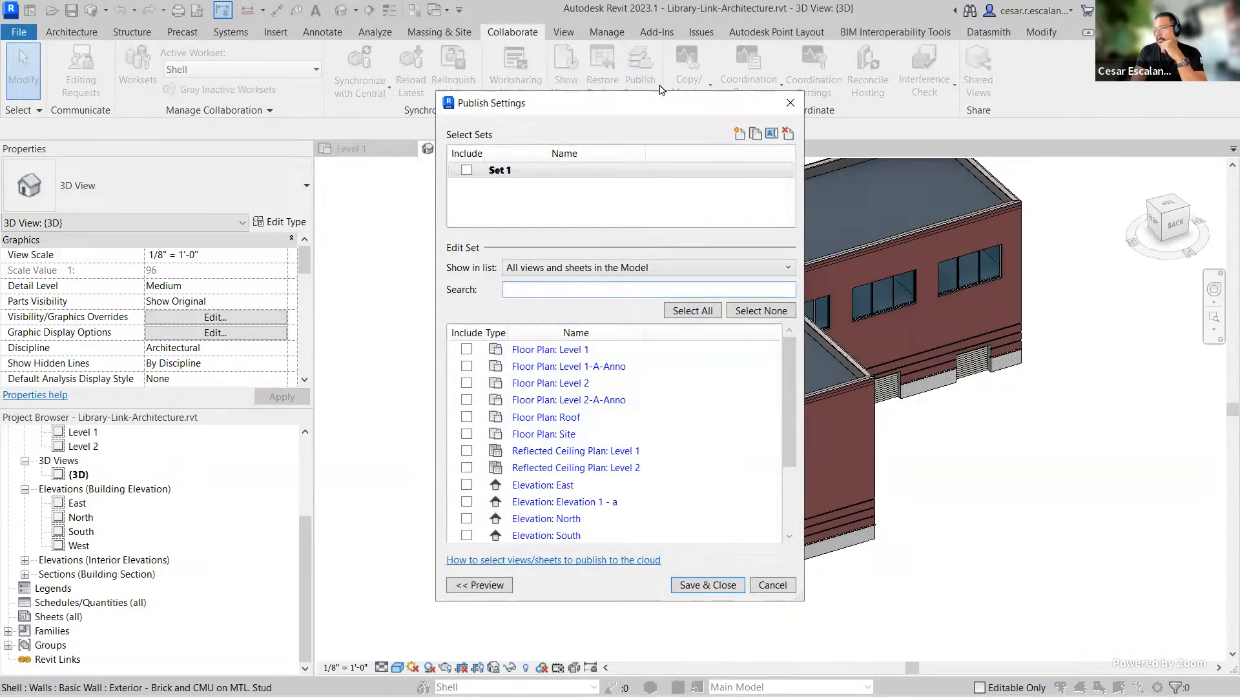
click(466, 170)
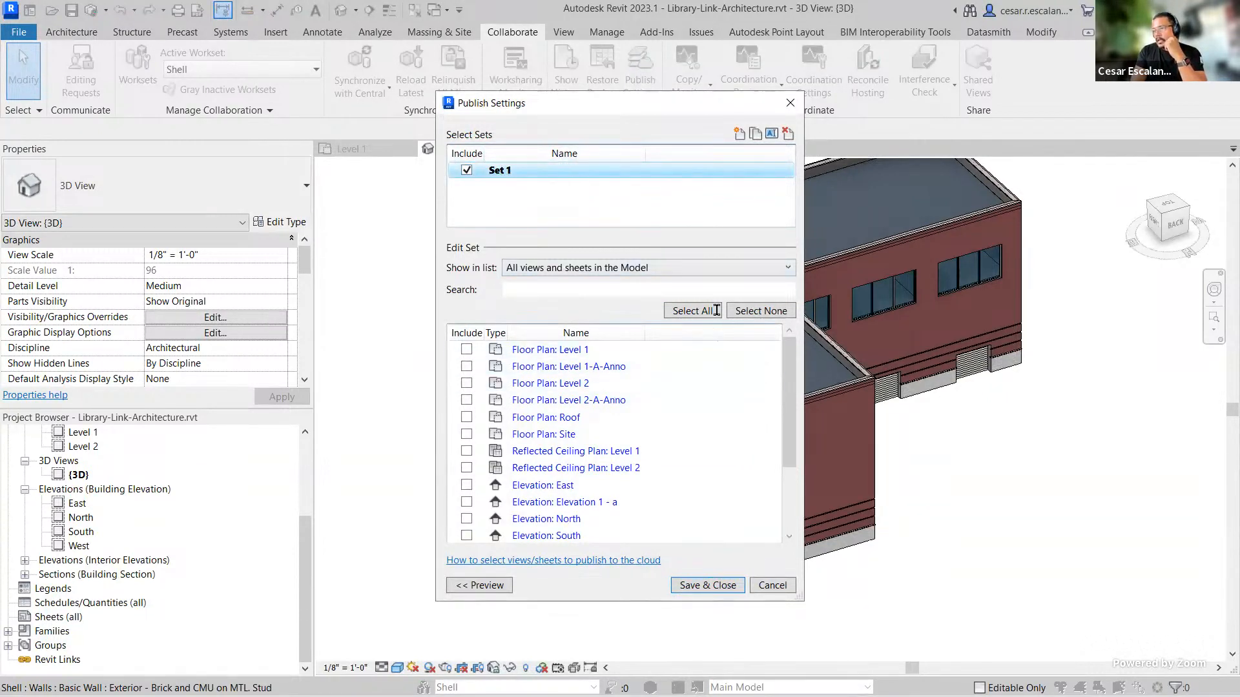
Step: Filter the set's view list to show Views in the Model
click(764, 269)
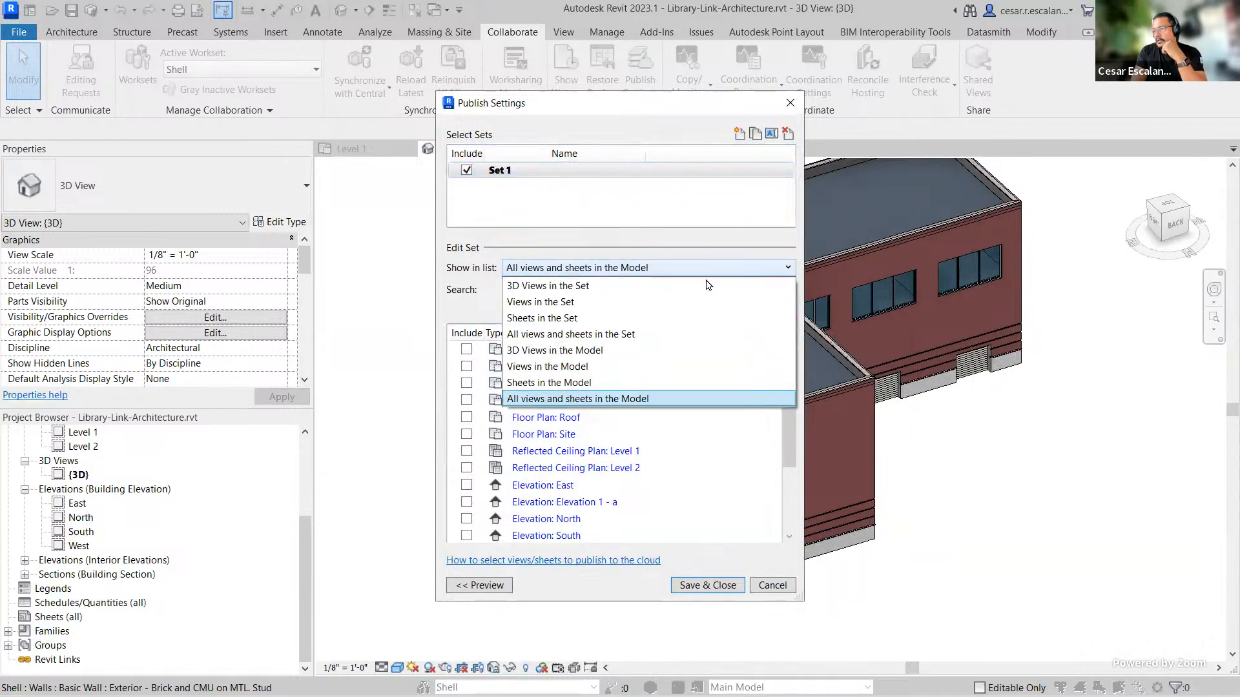
click(594, 285)
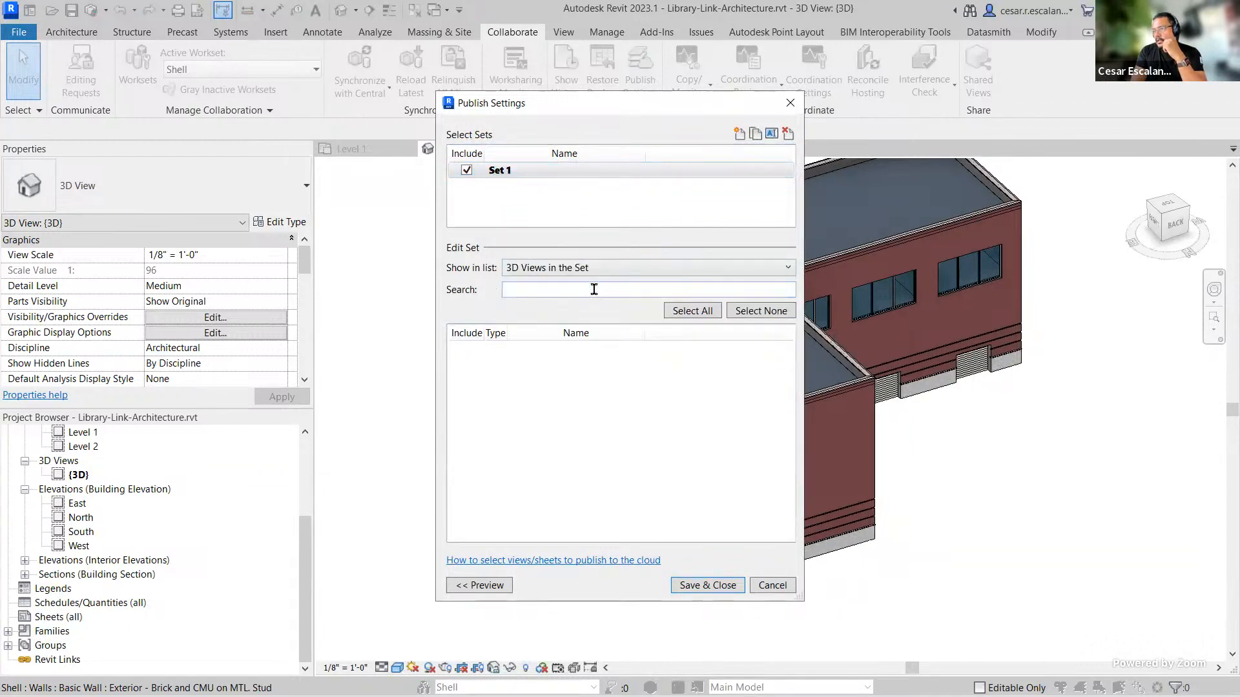
click(655, 270)
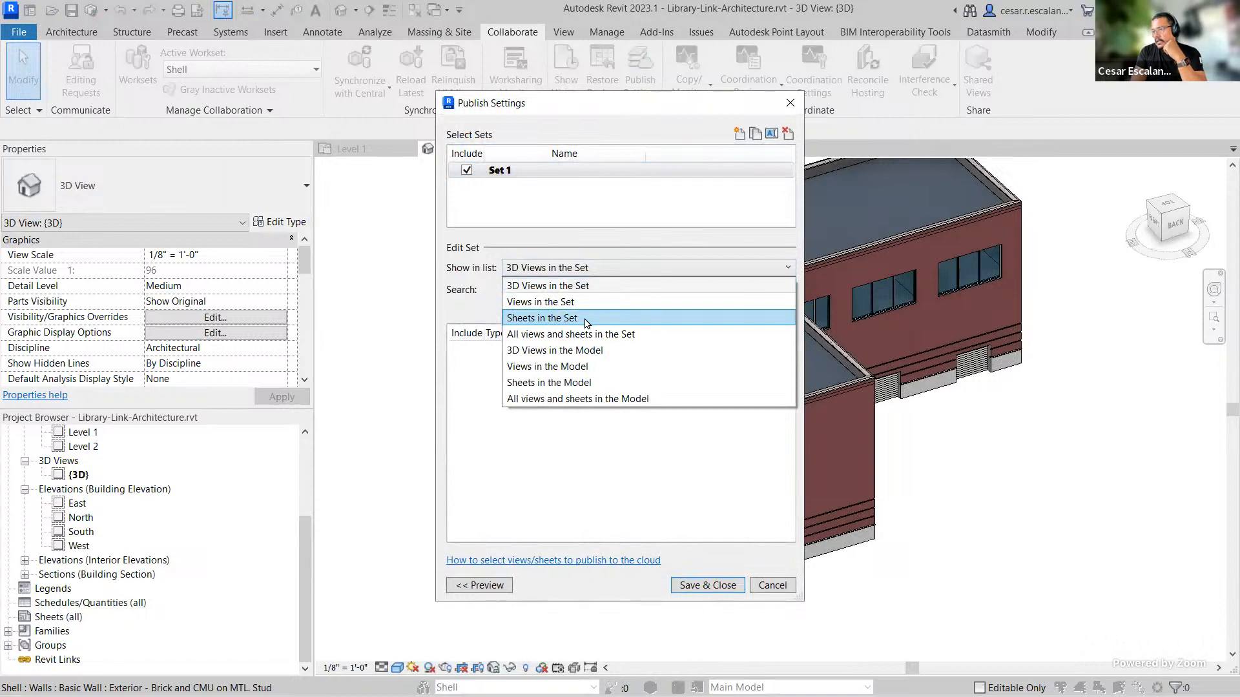
click(589, 369)
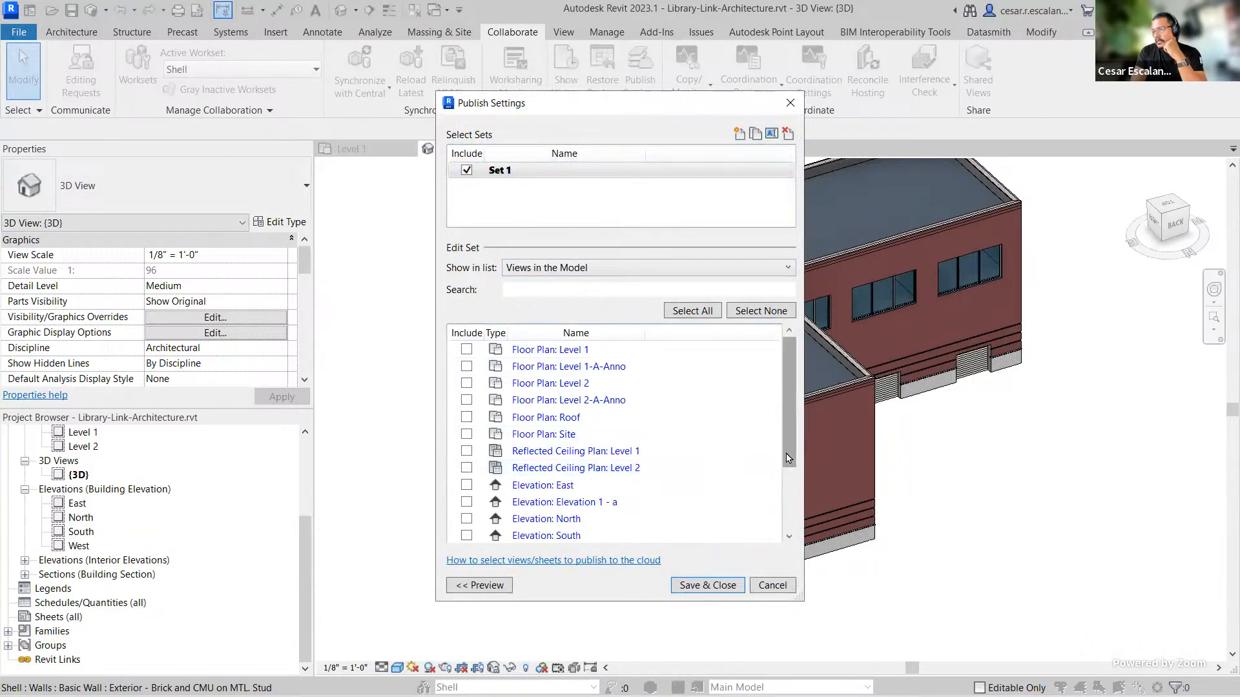
Step: Add the North, South and West elevations and Sections 2 and 3 to Set 1
drag(787, 458, 791, 536)
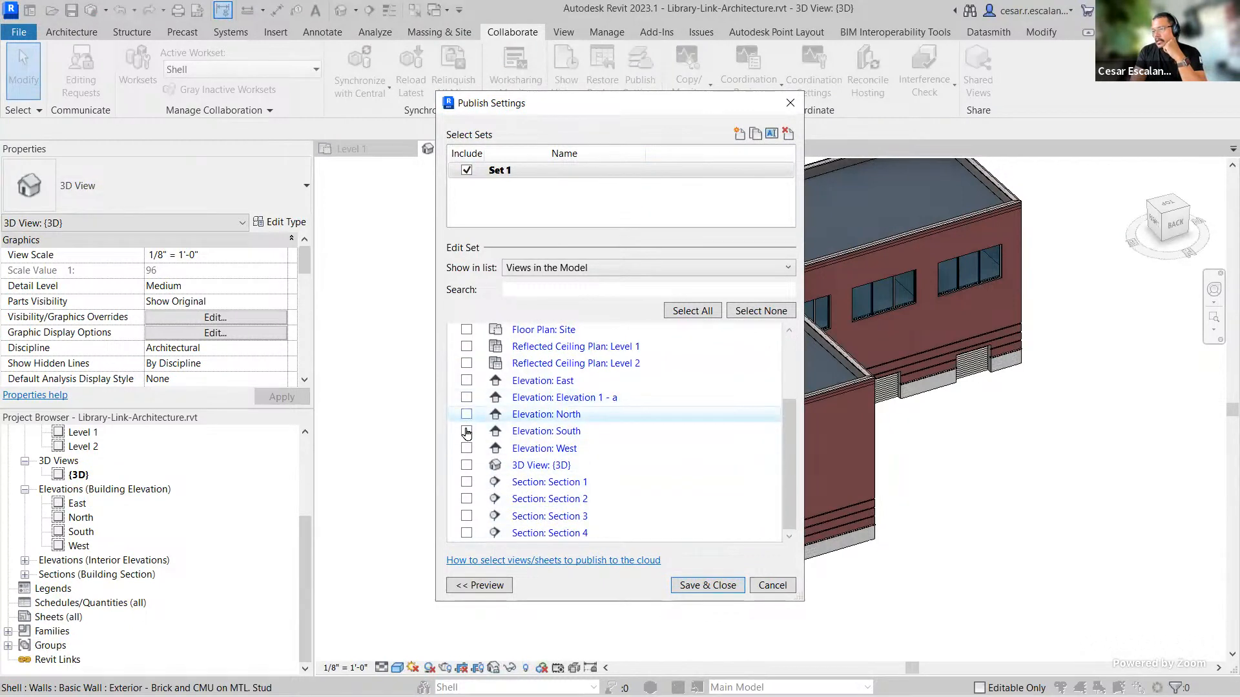
click(466, 448)
click(466, 432)
click(466, 414)
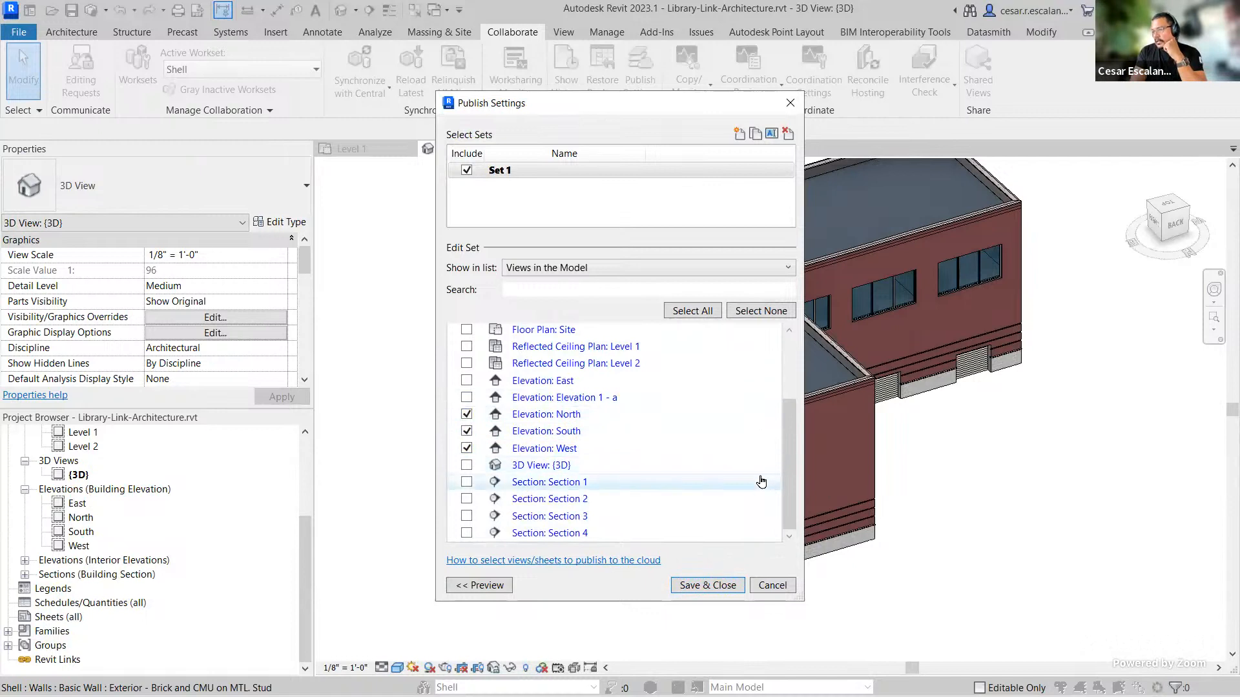
click(467, 498)
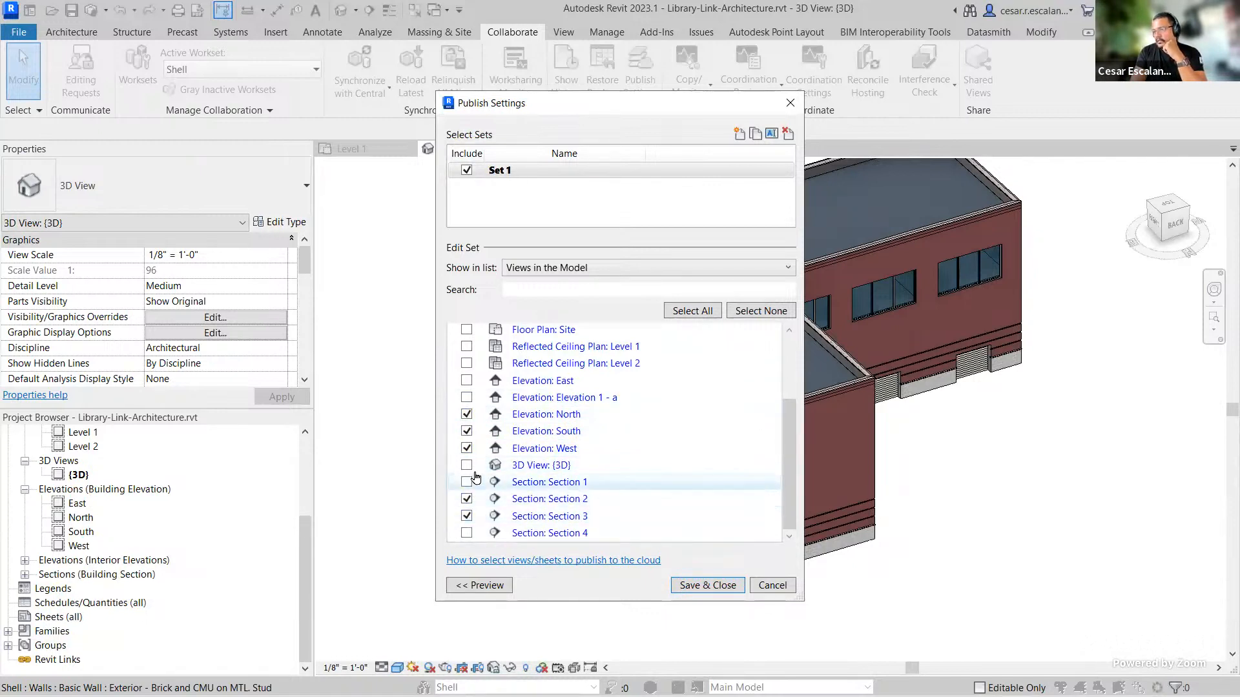
Step: Add Floor Plans Level 1 and Level 2 to Set 1 and save the publish settings
scroll(711, 428, up, 3)
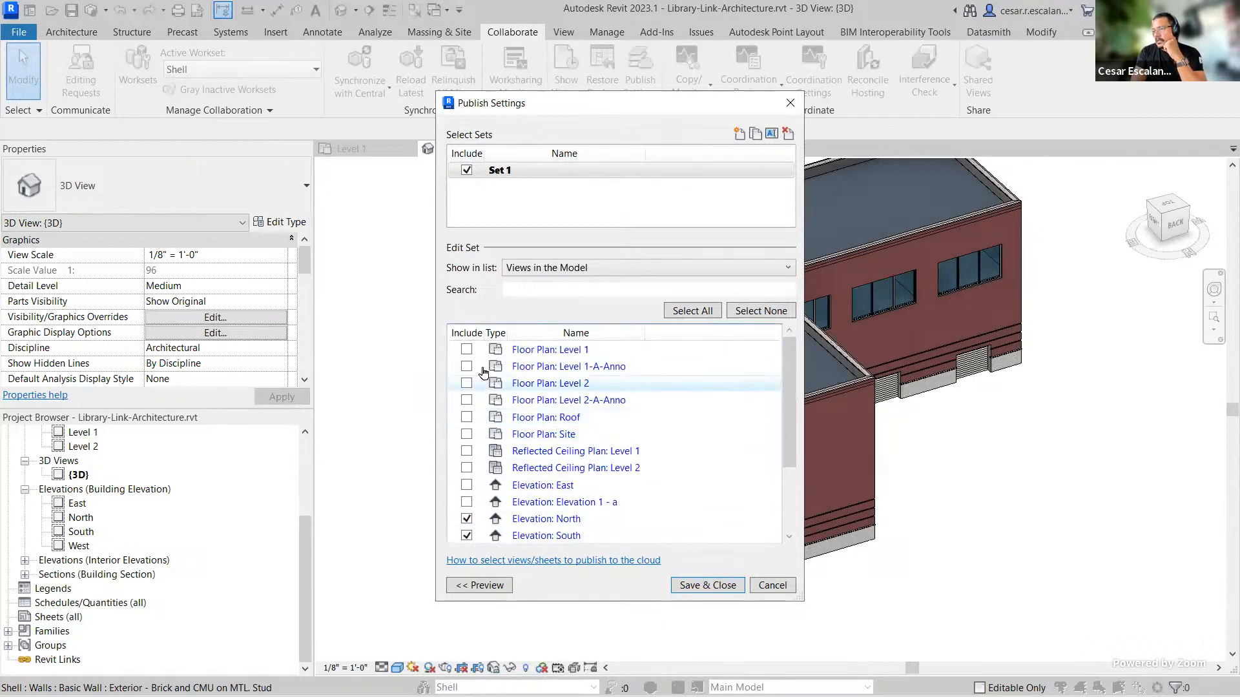
click(466, 349)
click(466, 384)
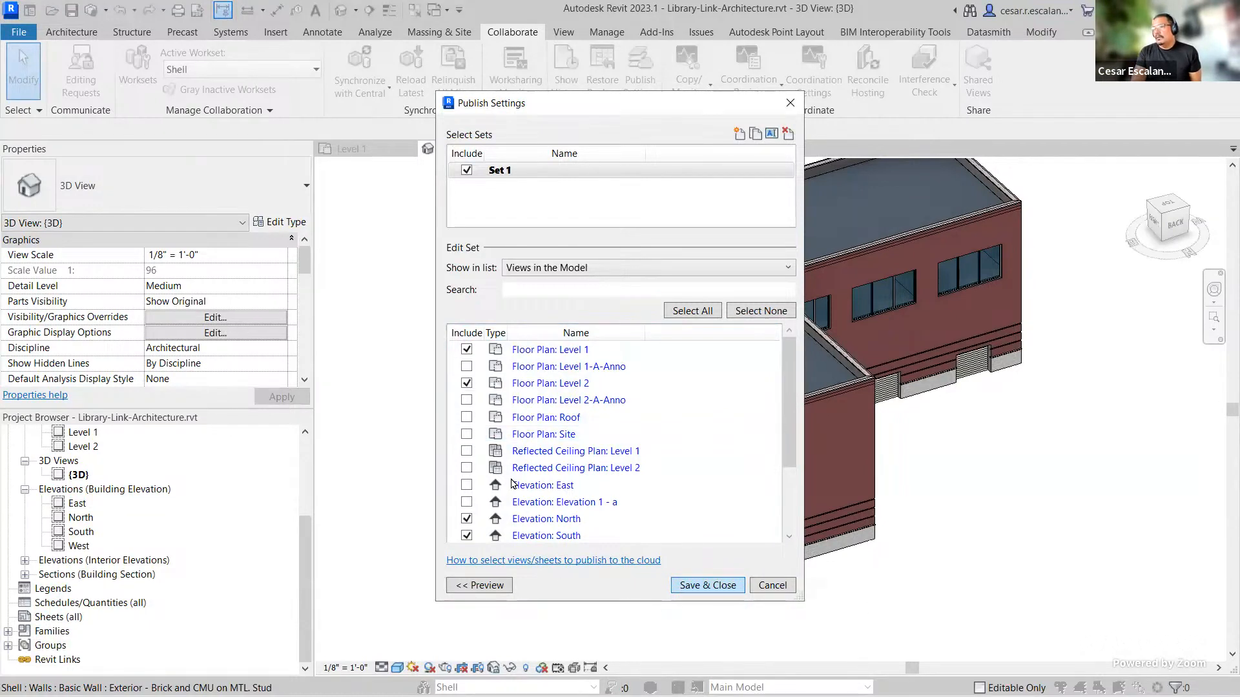
click(724, 587)
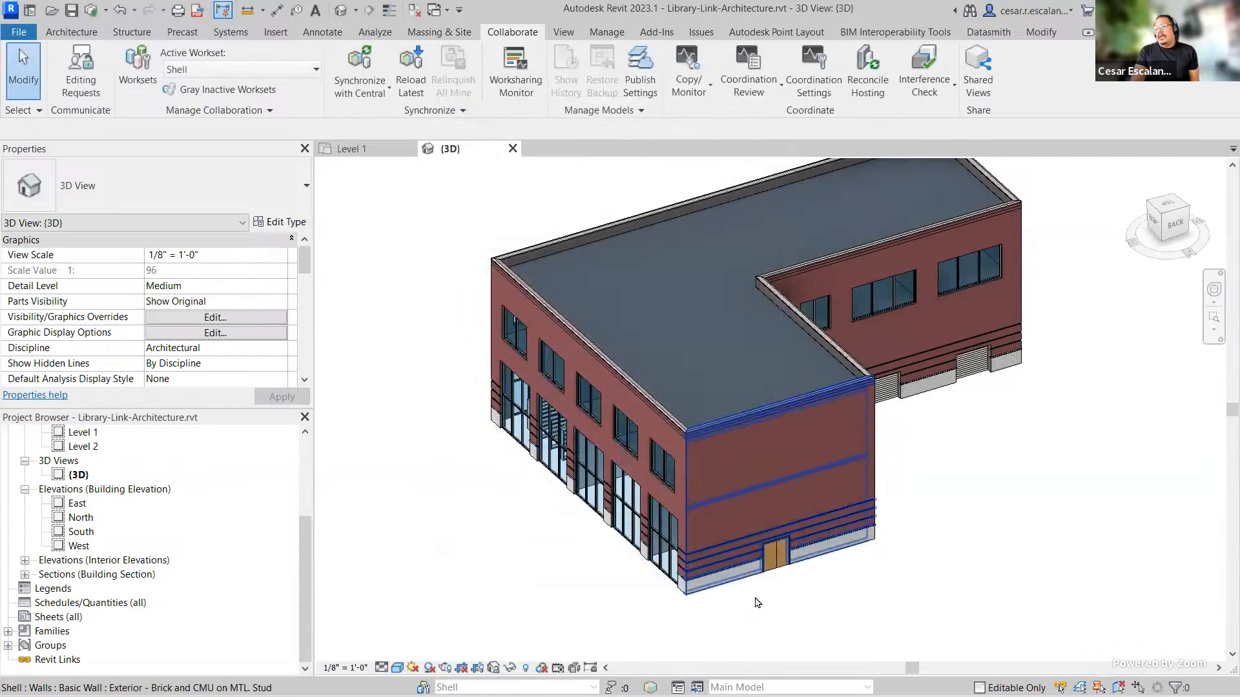
Step: Switch to the RF-Compiled presentation in PowerPoint
click(753, 568)
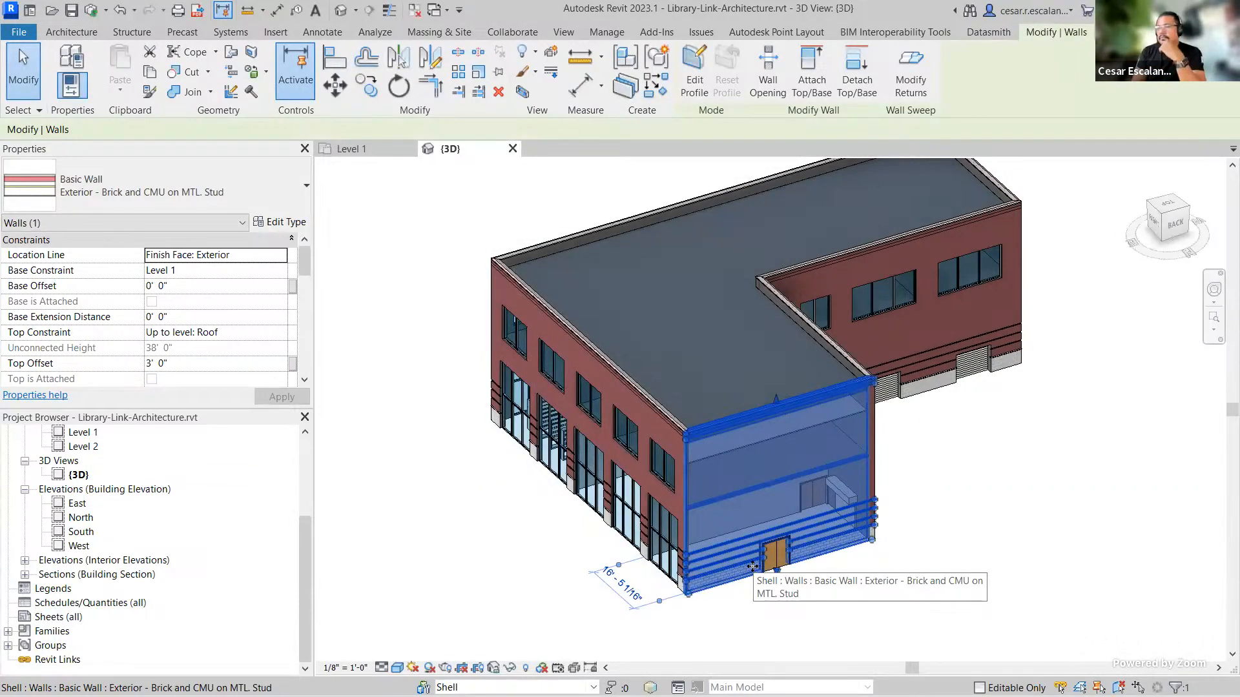
click(1009, 604)
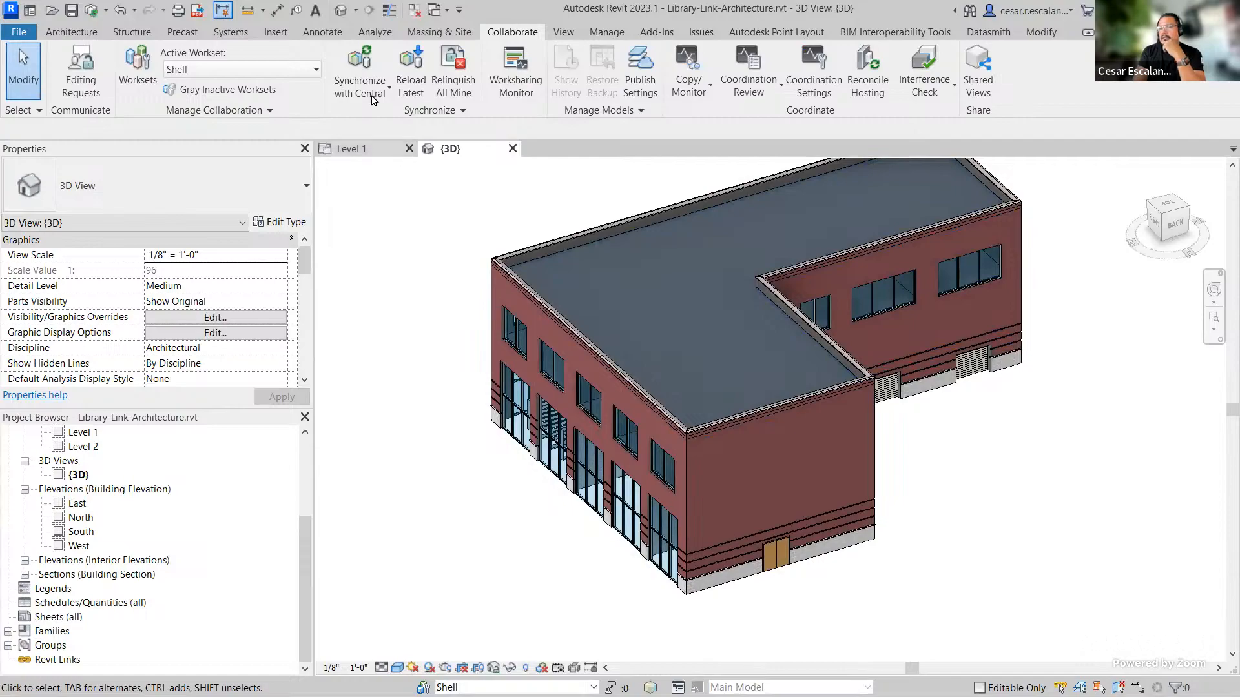
key(alt+Tab)
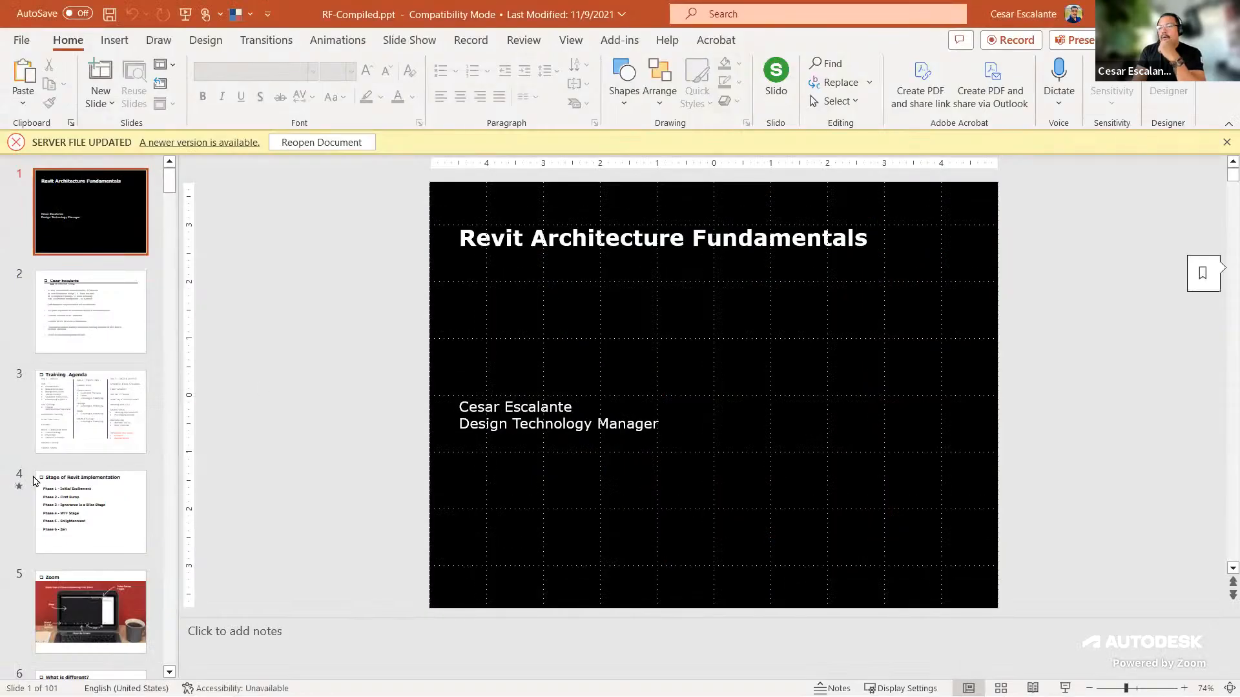
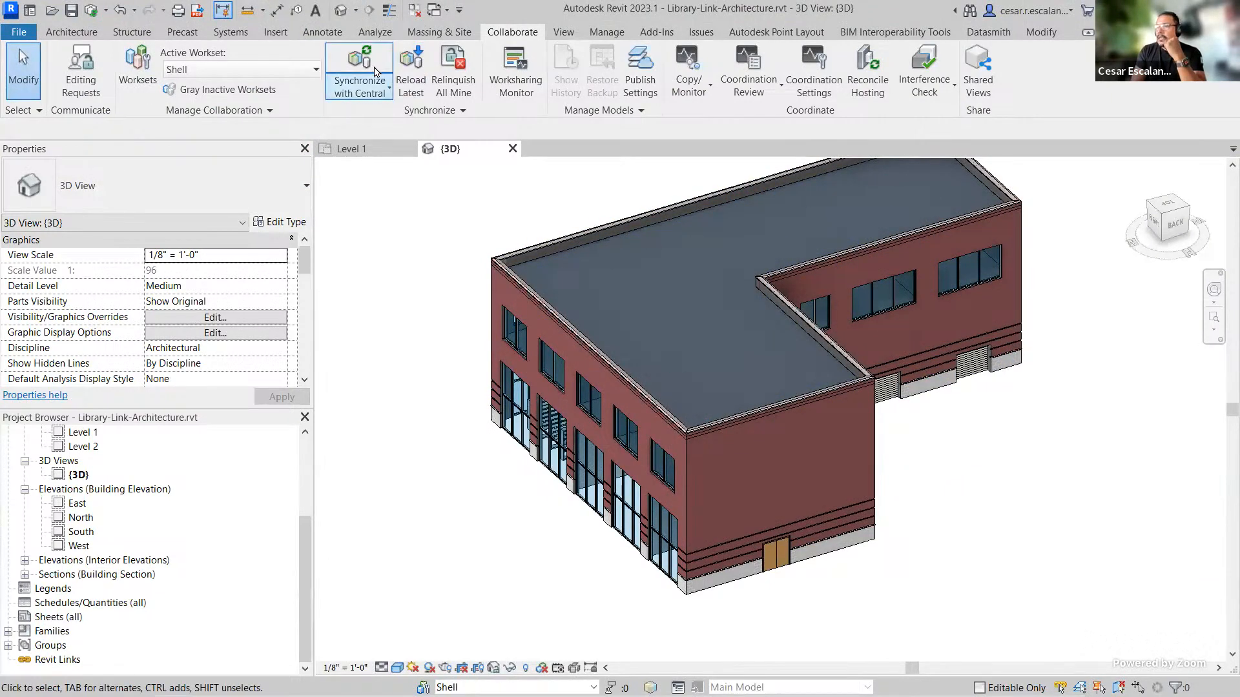
Step: Synchronize the model with central, relinquishing borrowed elements
click(153, 83)
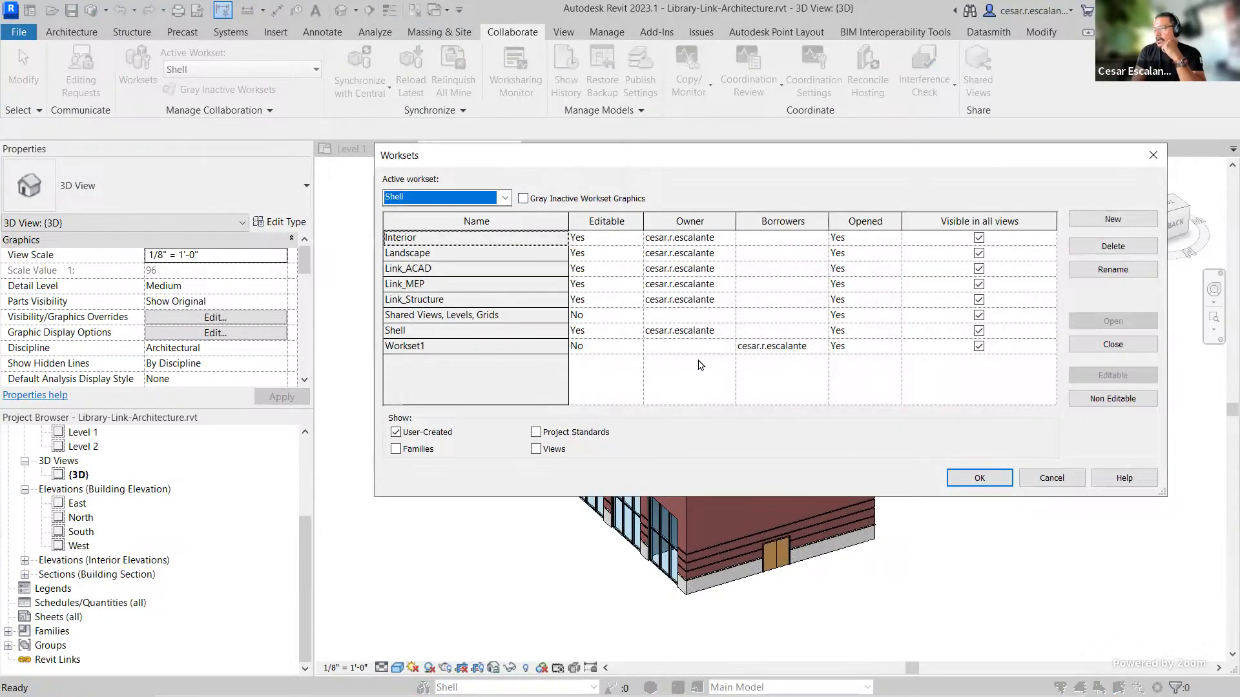
click(976, 478)
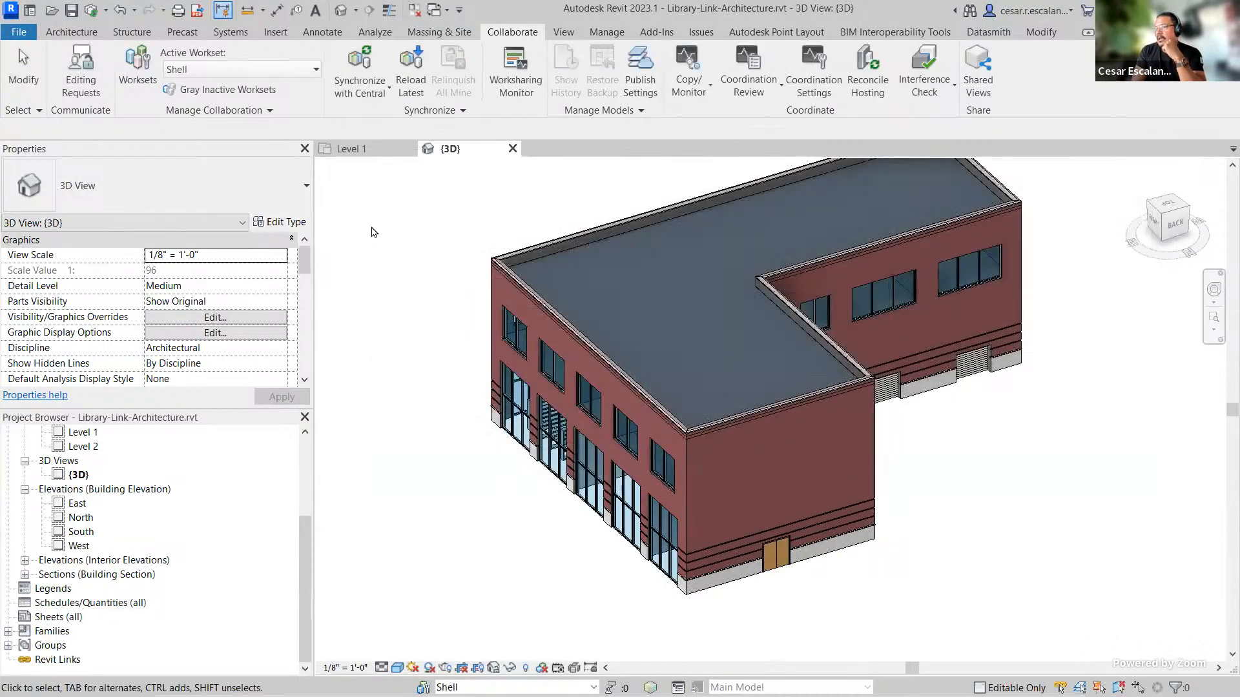
click(390, 92)
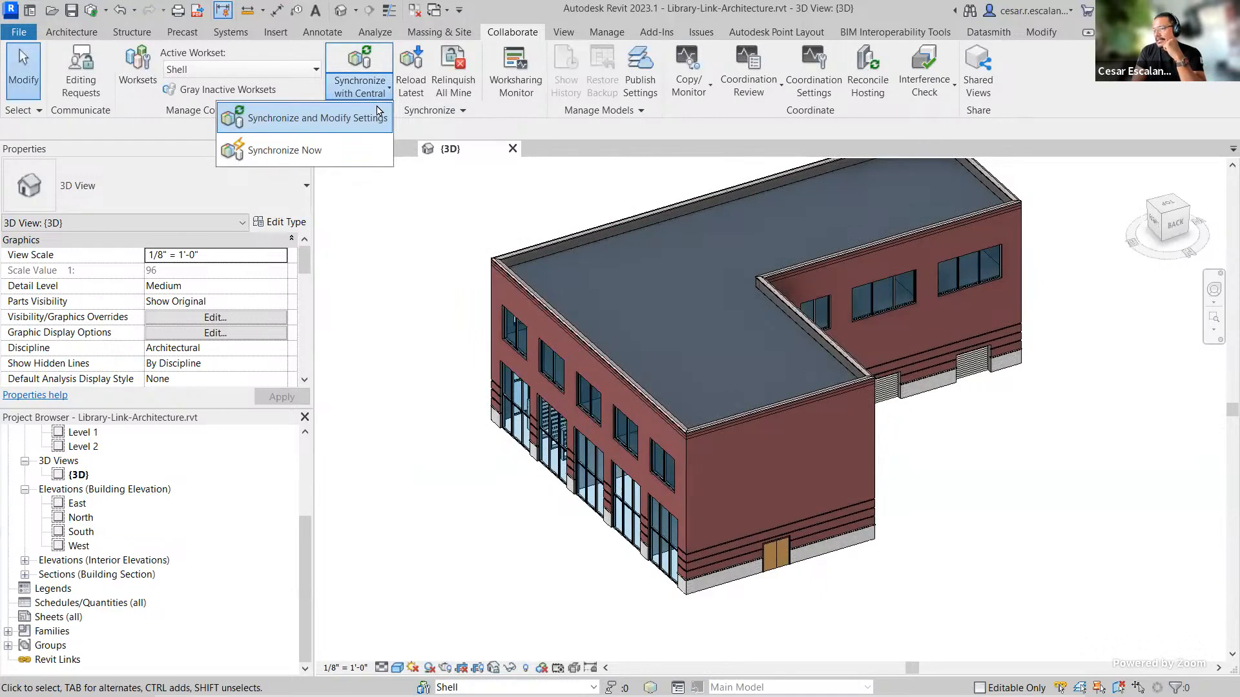
click(284, 150)
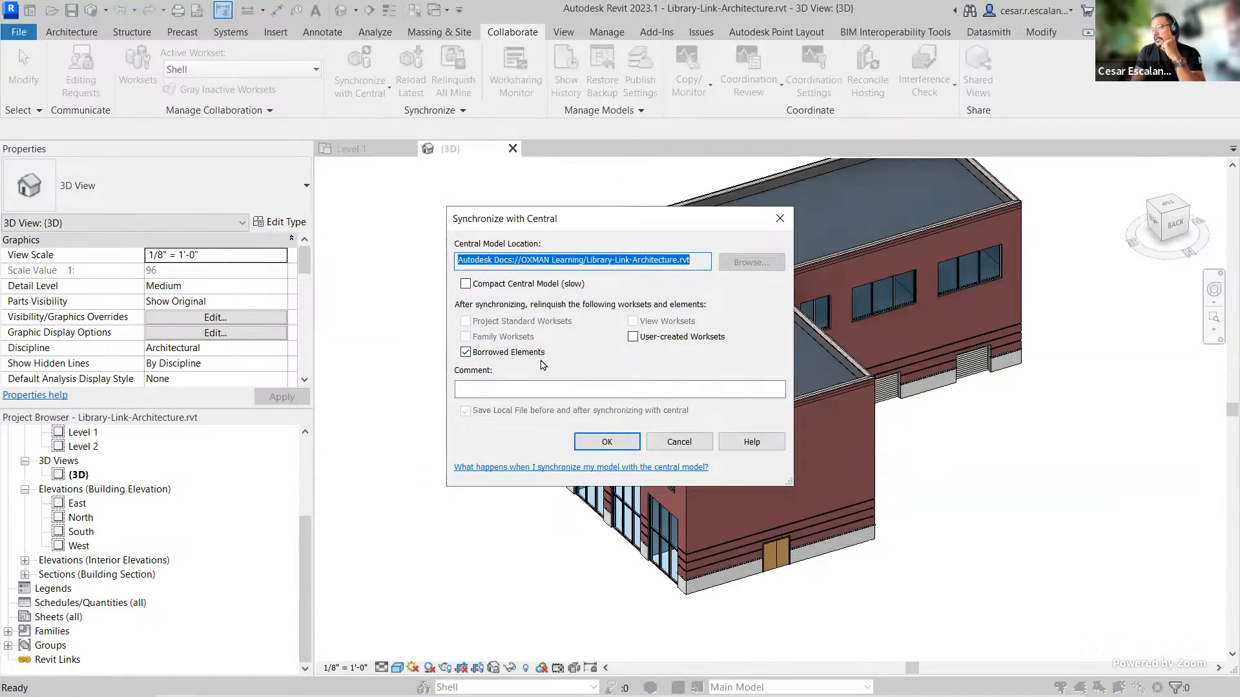
click(607, 442)
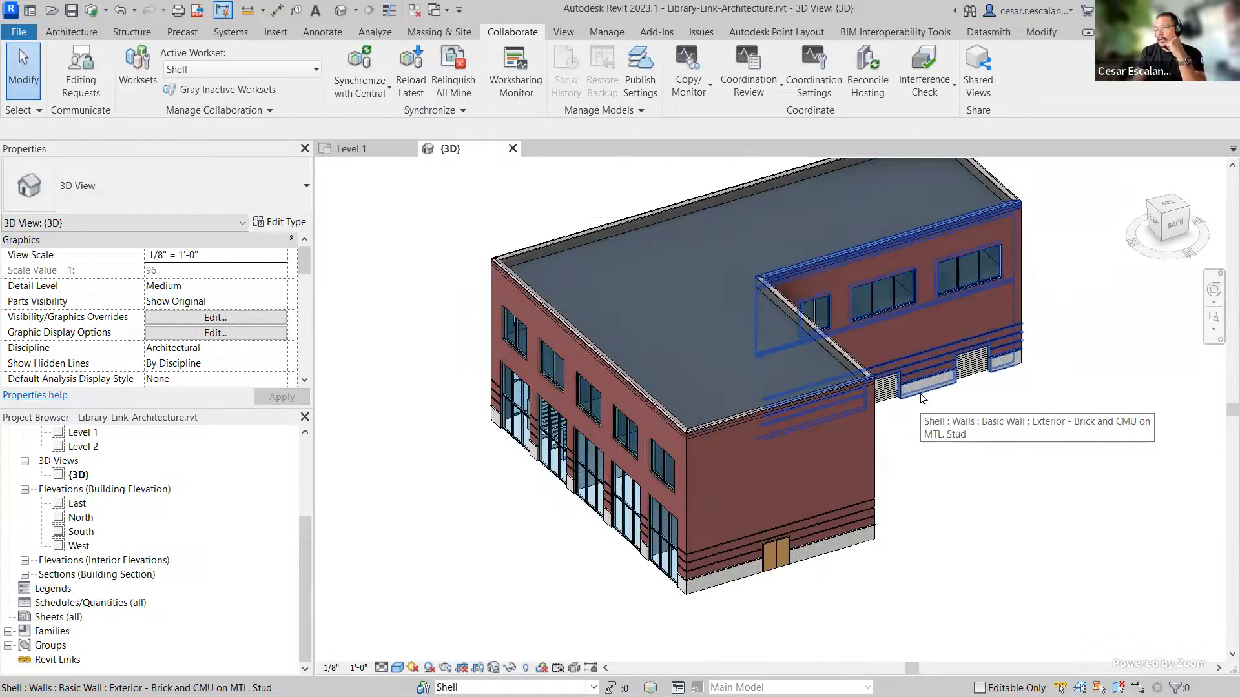
Step: Review the worksets' editability and ownership in the Worksets dialog
click(136, 78)
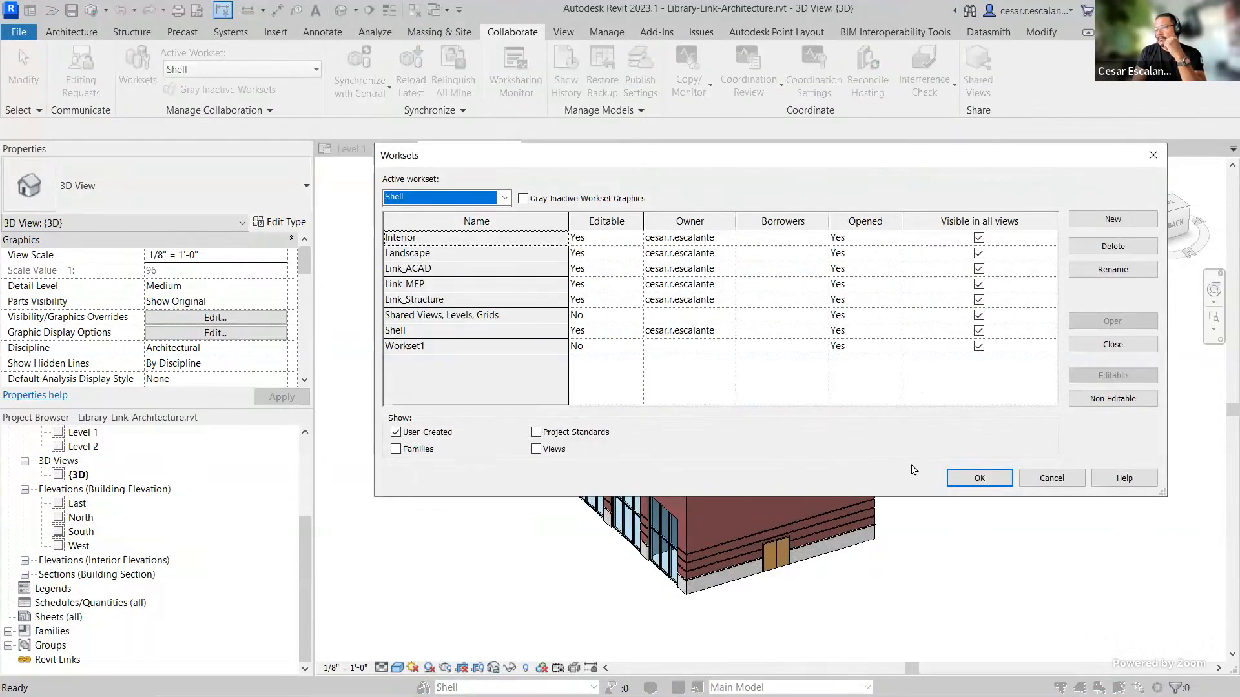
click(979, 478)
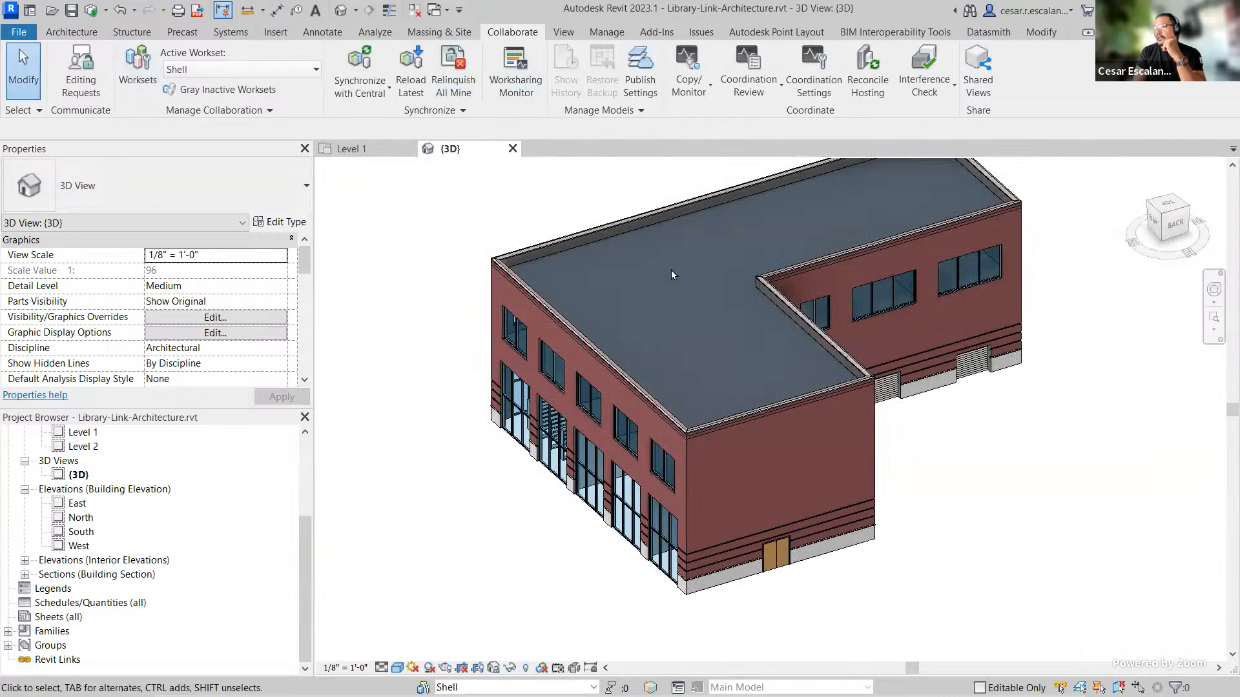
click(137, 65)
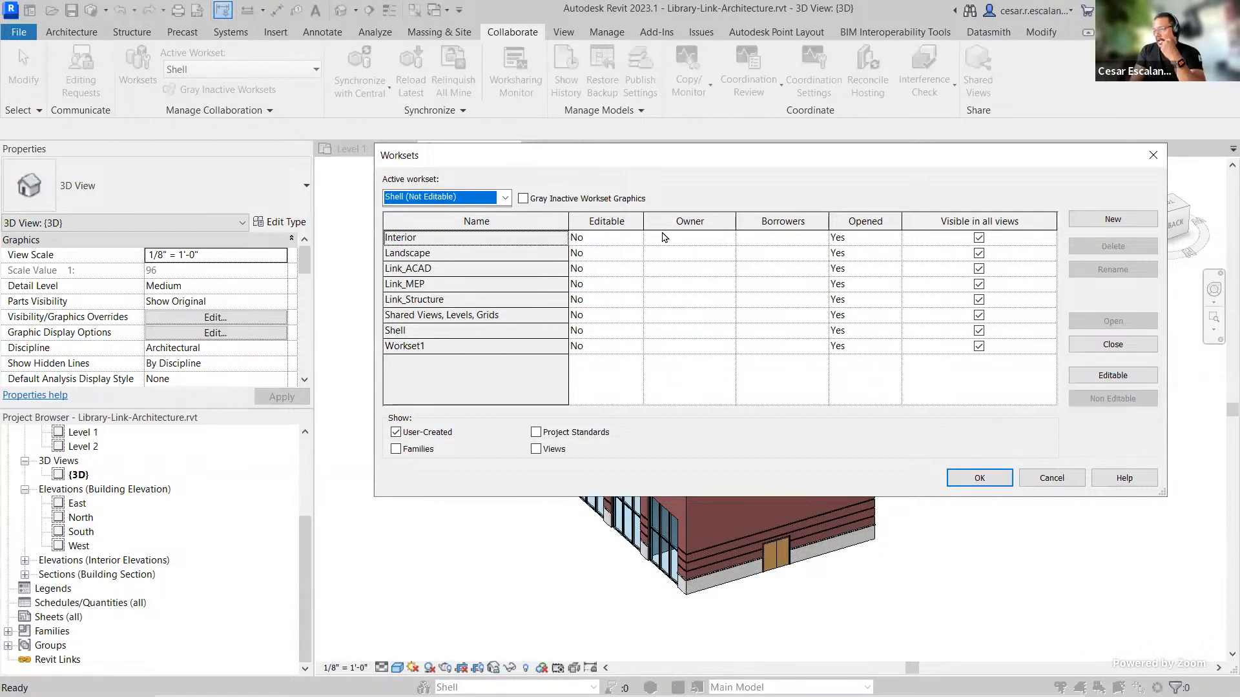
click(993, 484)
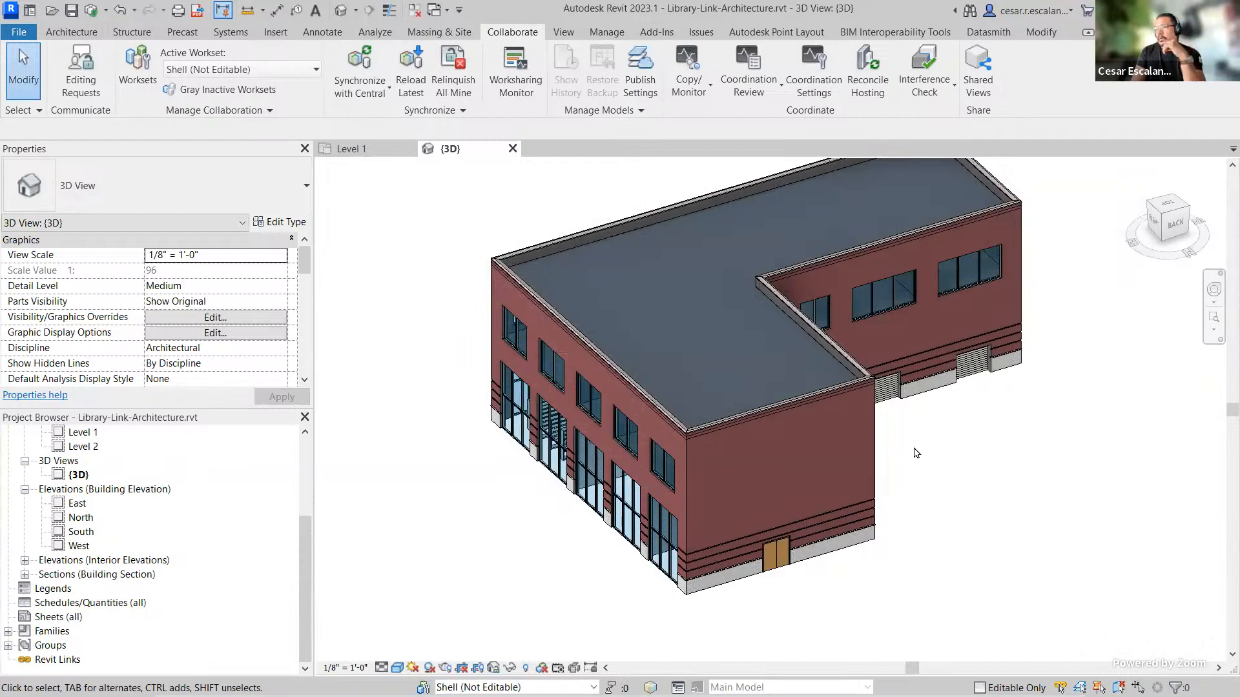
Step: Save the model and close its 3D and Level 1 views to return to the home screen
click(512, 150)
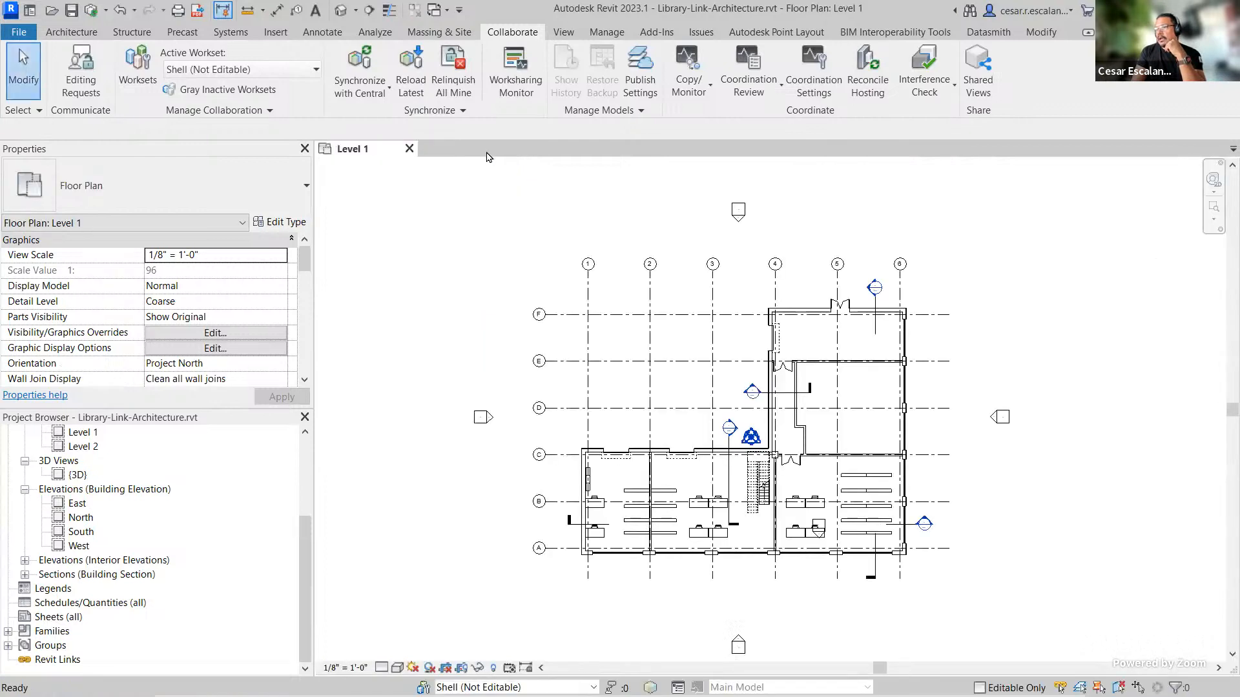
click(408, 150)
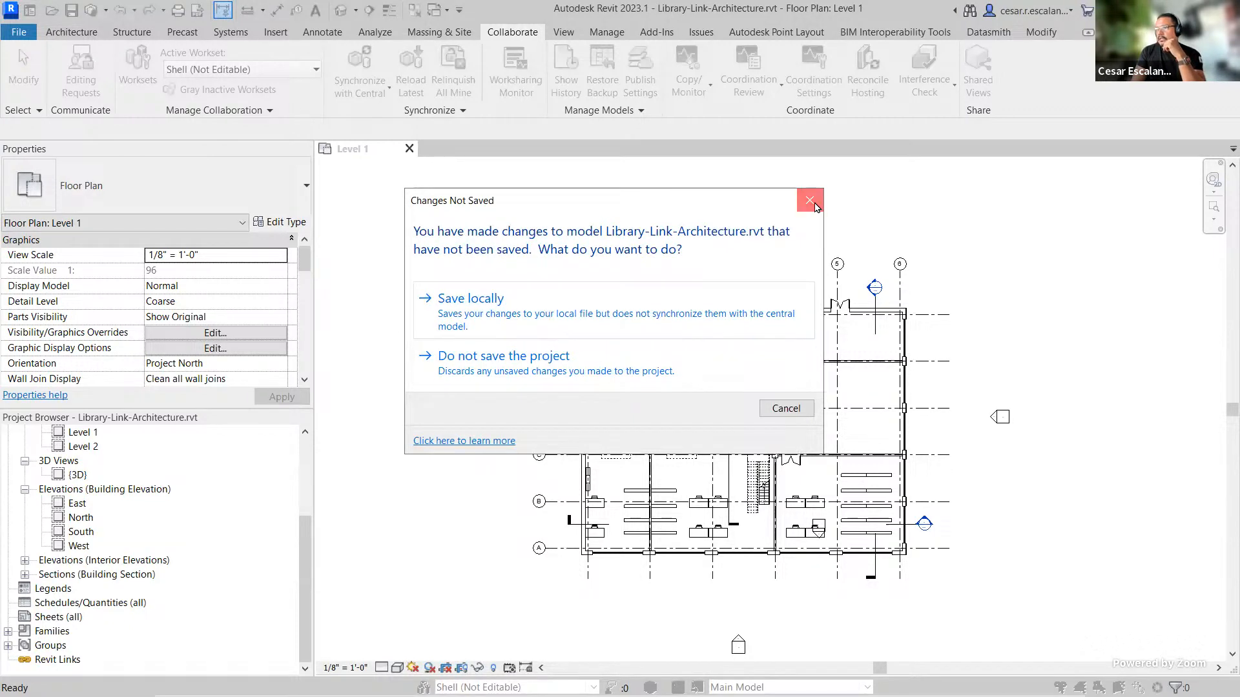
click(809, 200)
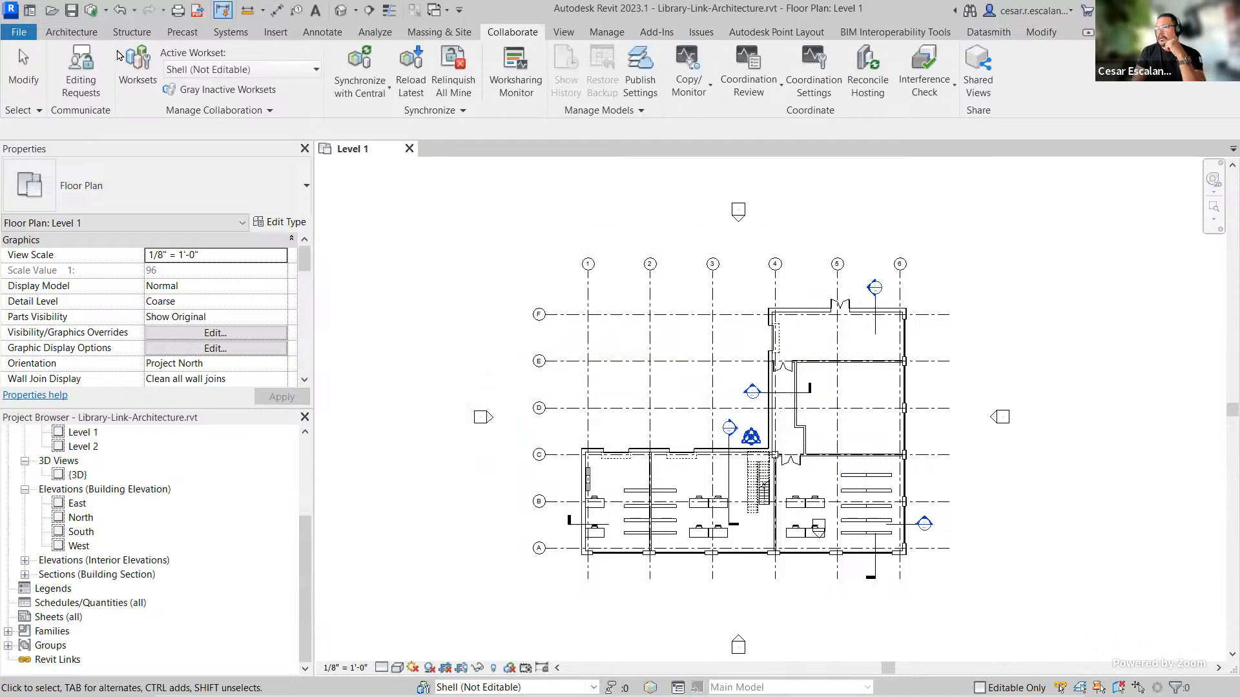
click(72, 10)
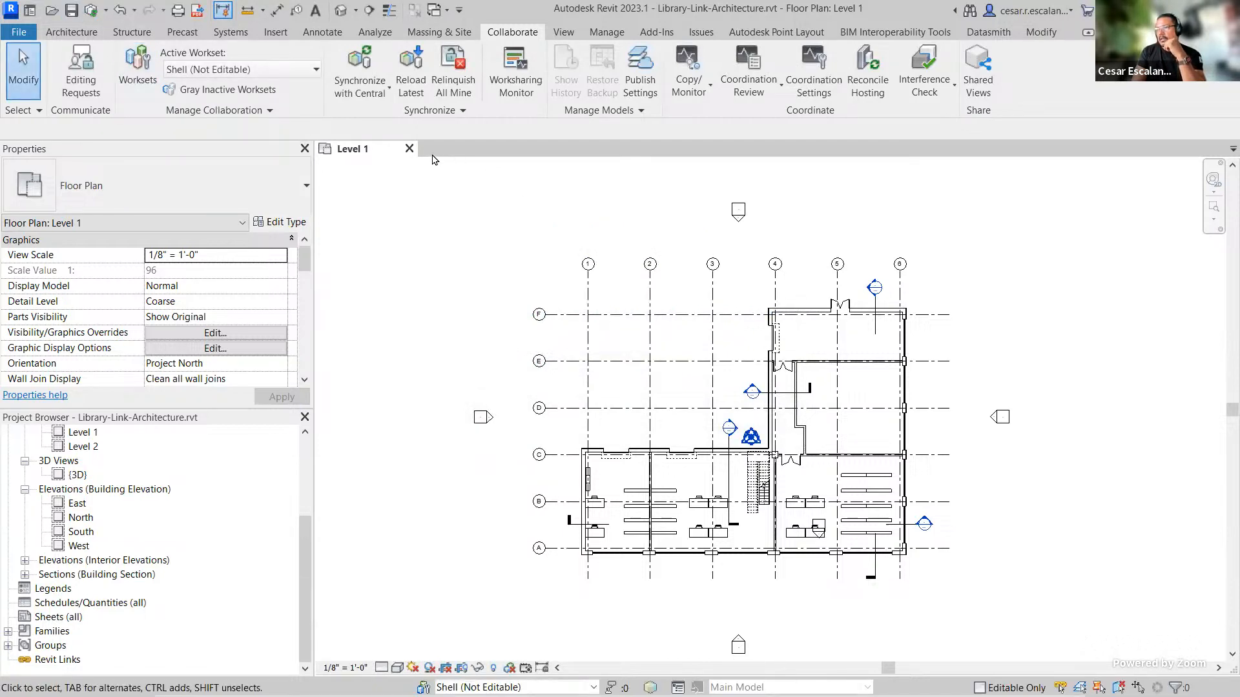
click(410, 150)
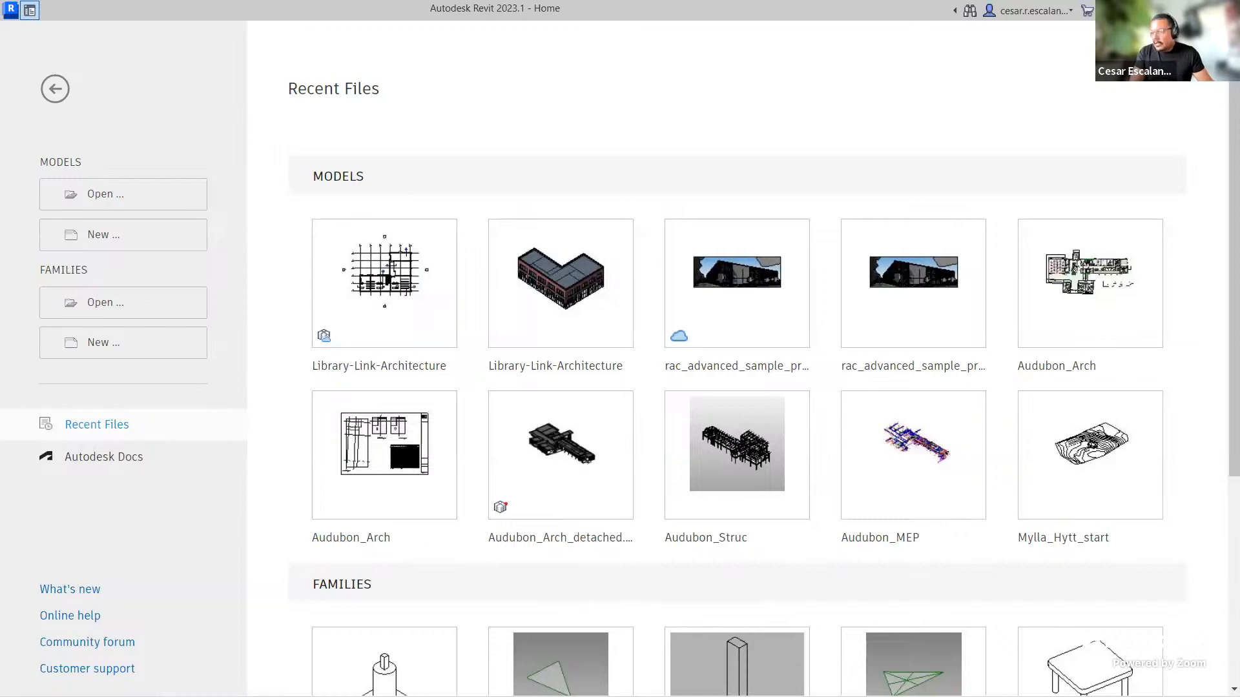
mouse_move(335, 315)
mouse_down()
mouse_move(300, 341)
mouse_move(352, 332)
mouse_move(331, 315)
mouse_up()
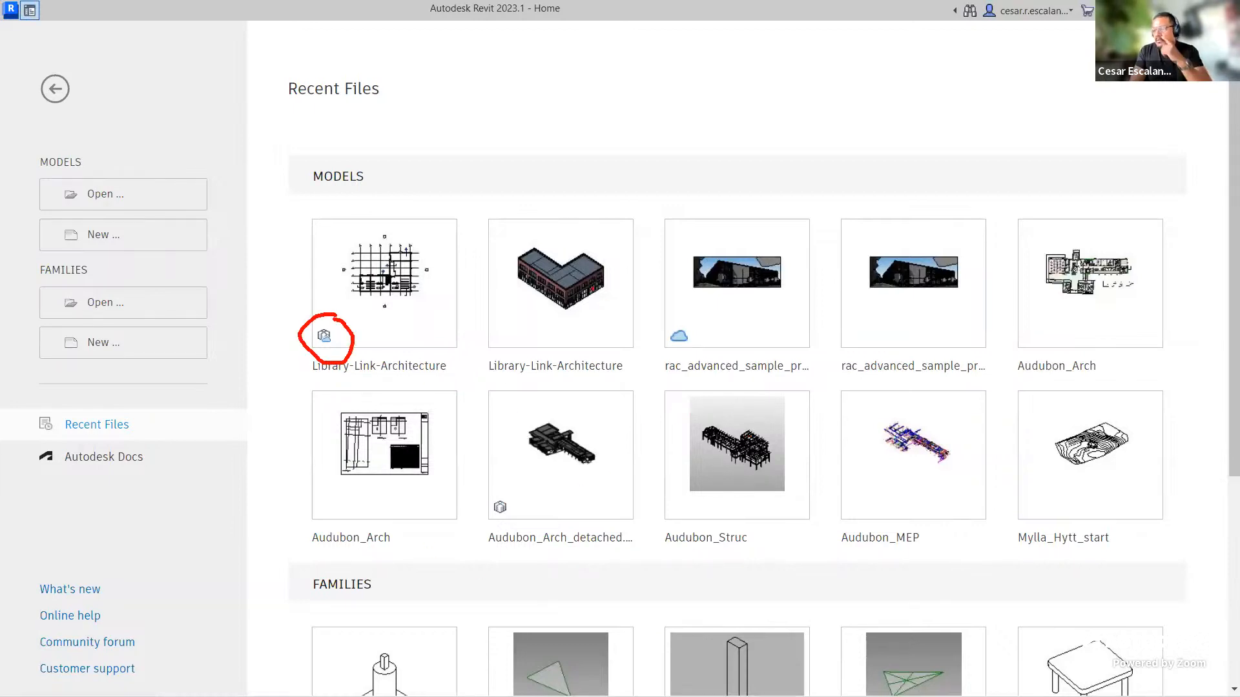
mouse_move(501, 323)
mouse_down()
mouse_move(526, 312)
mouse_move(487, 311)
mouse_up()
mouse_move(684, 316)
mouse_down()
mouse_move(646, 346)
mouse_move(793, 249)
mouse_up()
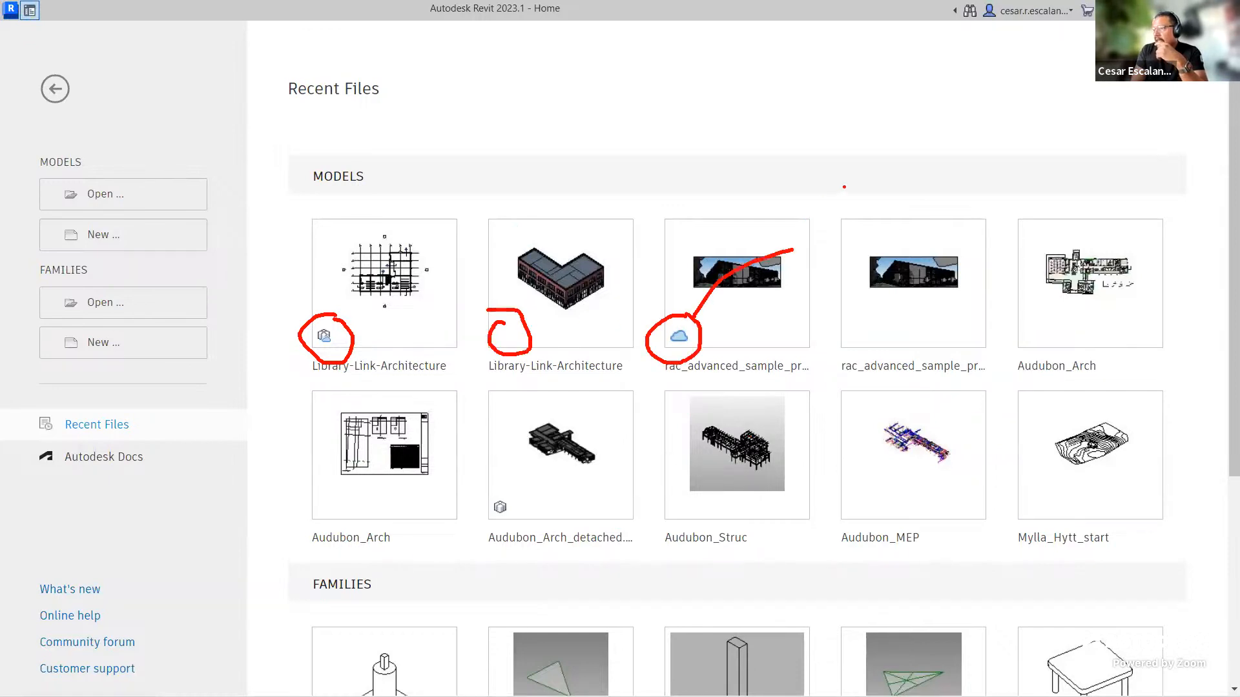
mouse_move(843, 186)
mouse_down()
mouse_move(853, 209)
mouse_move(949, 180)
mouse_move(1002, 182)
mouse_up()
mouse_move(993, 144)
mouse_down()
mouse_move(1013, 170)
mouse_move(1076, 156)
mouse_move(1061, 123)
mouse_move(1082, 117)
mouse_up()
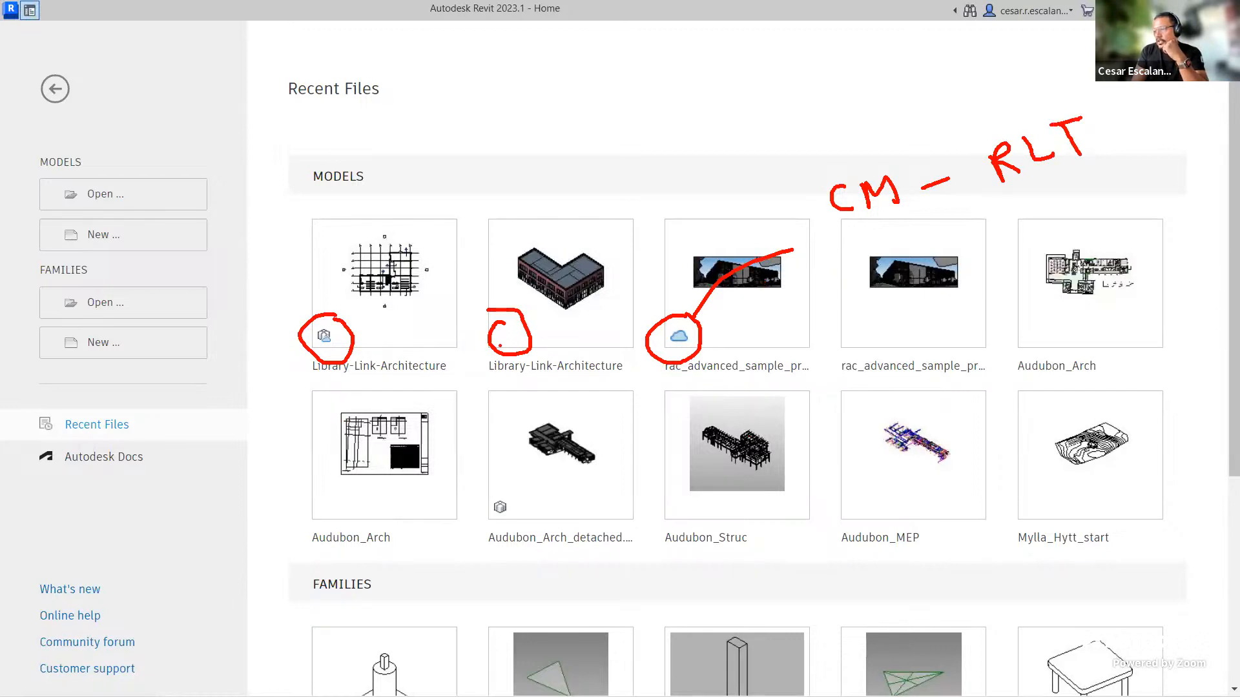
drag(334, 244, 316, 312)
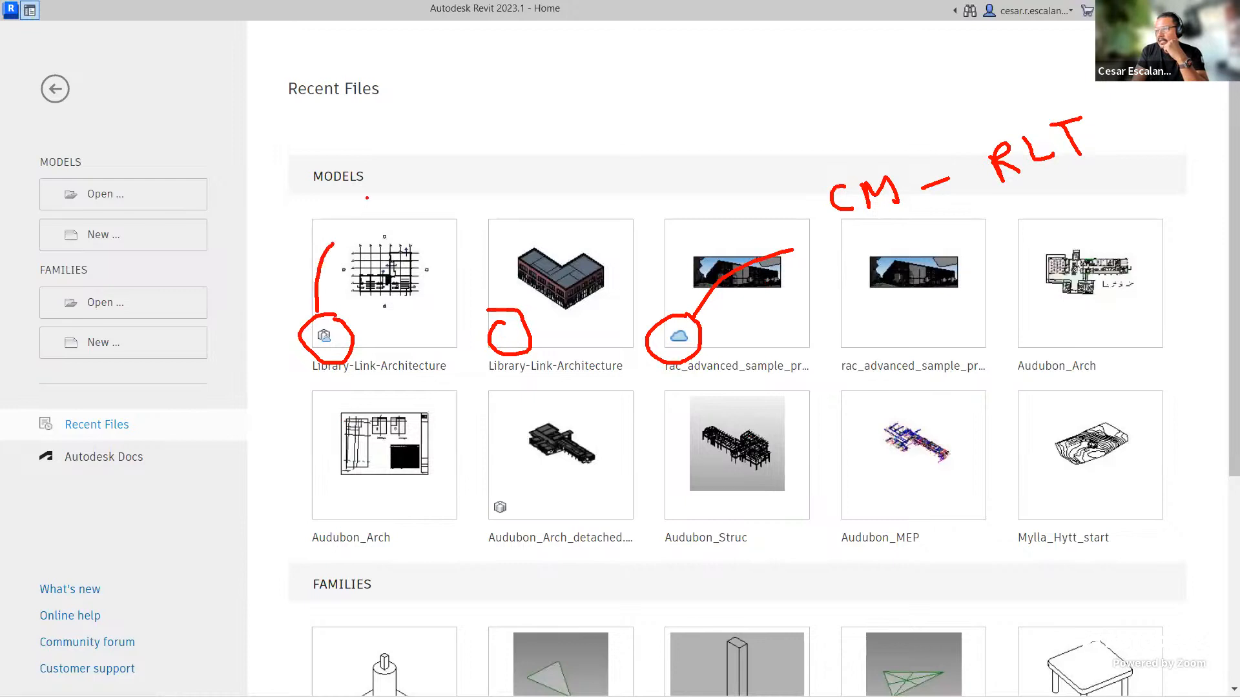
mouse_move(367, 198)
mouse_down()
mouse_move(377, 225)
mouse_move(476, 151)
mouse_move(496, 187)
mouse_up()
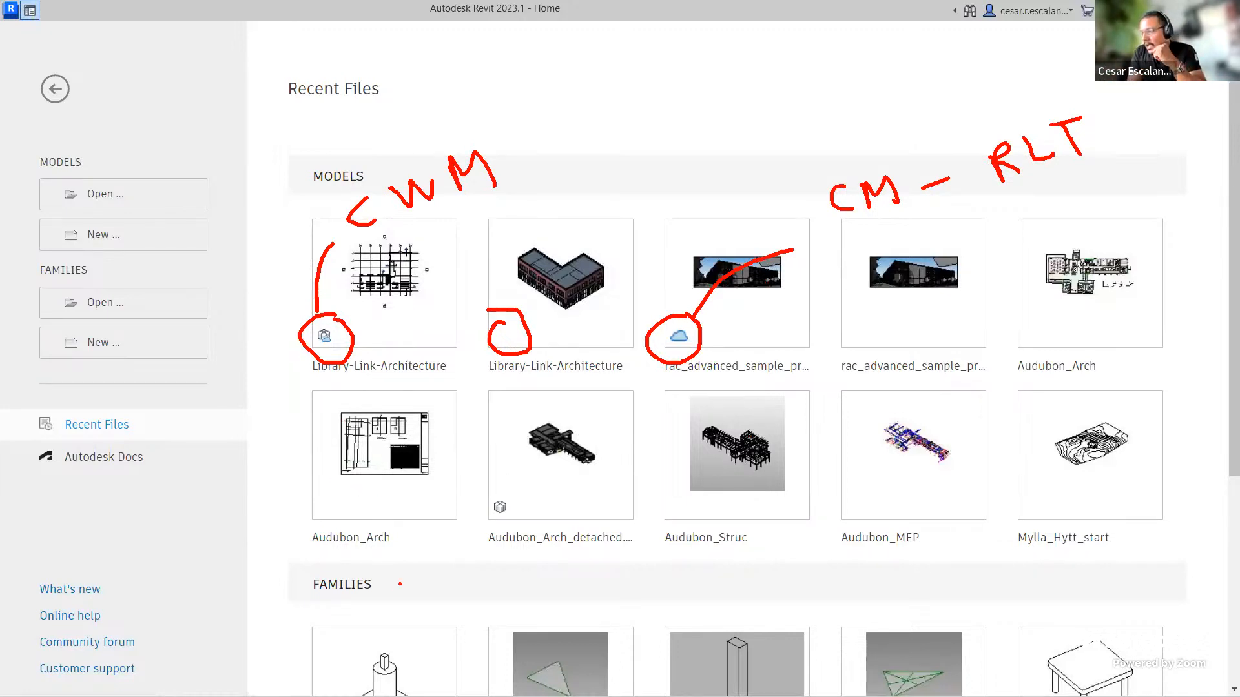
mouse_move(517, 482)
mouse_down()
mouse_move(476, 533)
mouse_move(519, 482)
mouse_move(615, 466)
mouse_move(644, 481)
mouse_move(687, 477)
mouse_up()
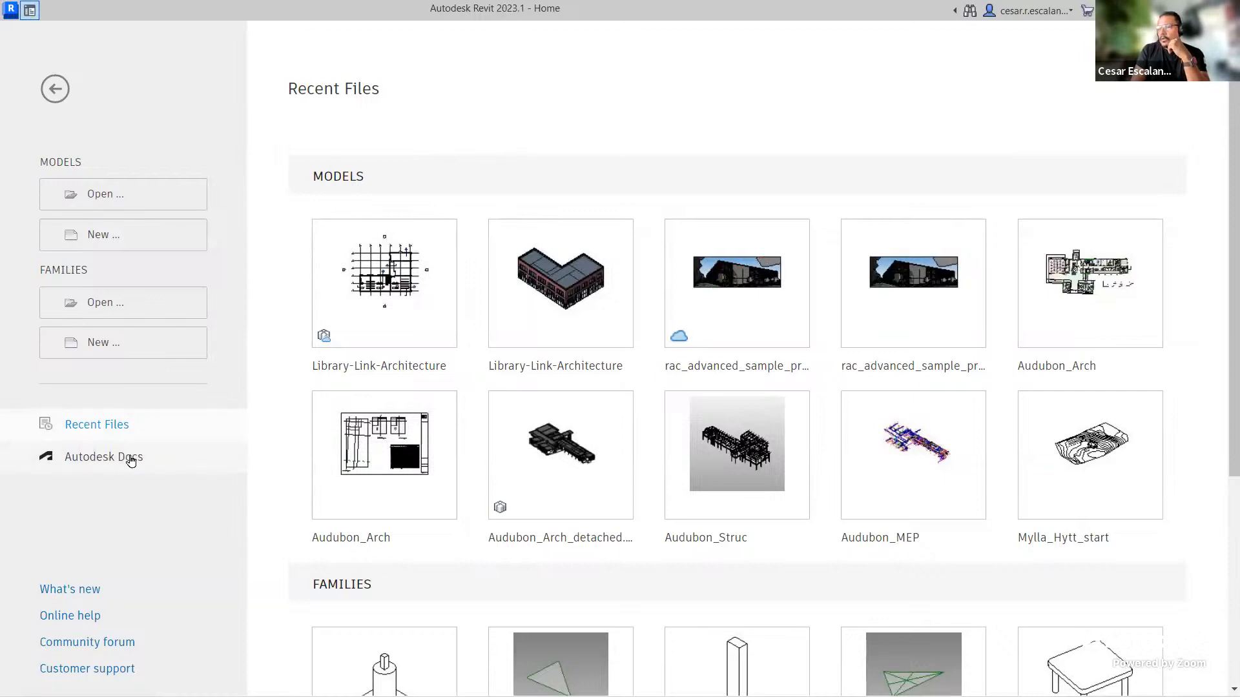
Step: Browse Autodesk Docs, switching to the TMMArch account and its OXMAN Learning project
click(107, 465)
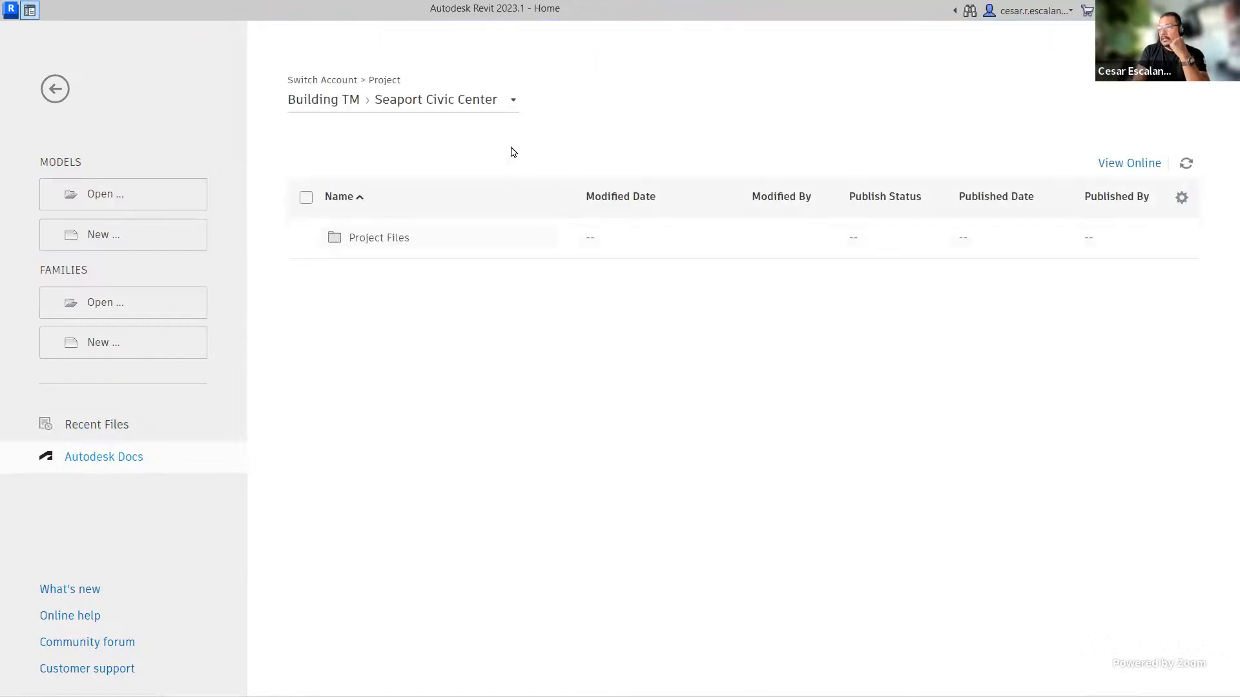
click(492, 107)
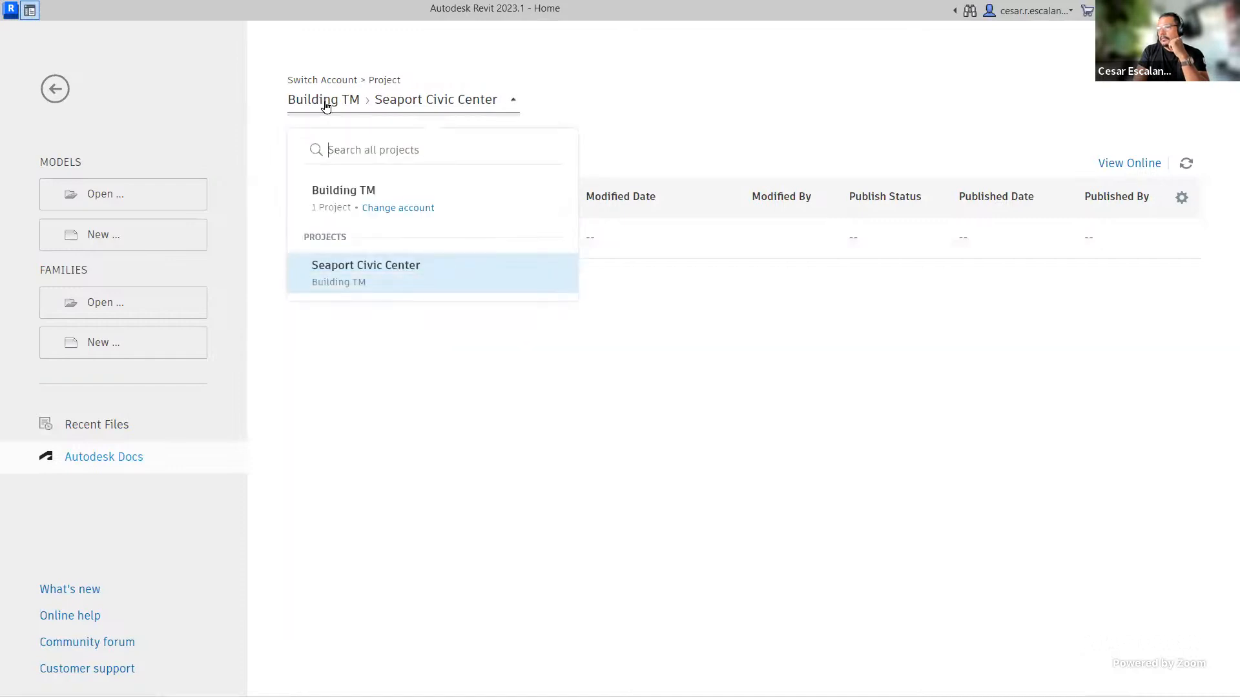
click(409, 210)
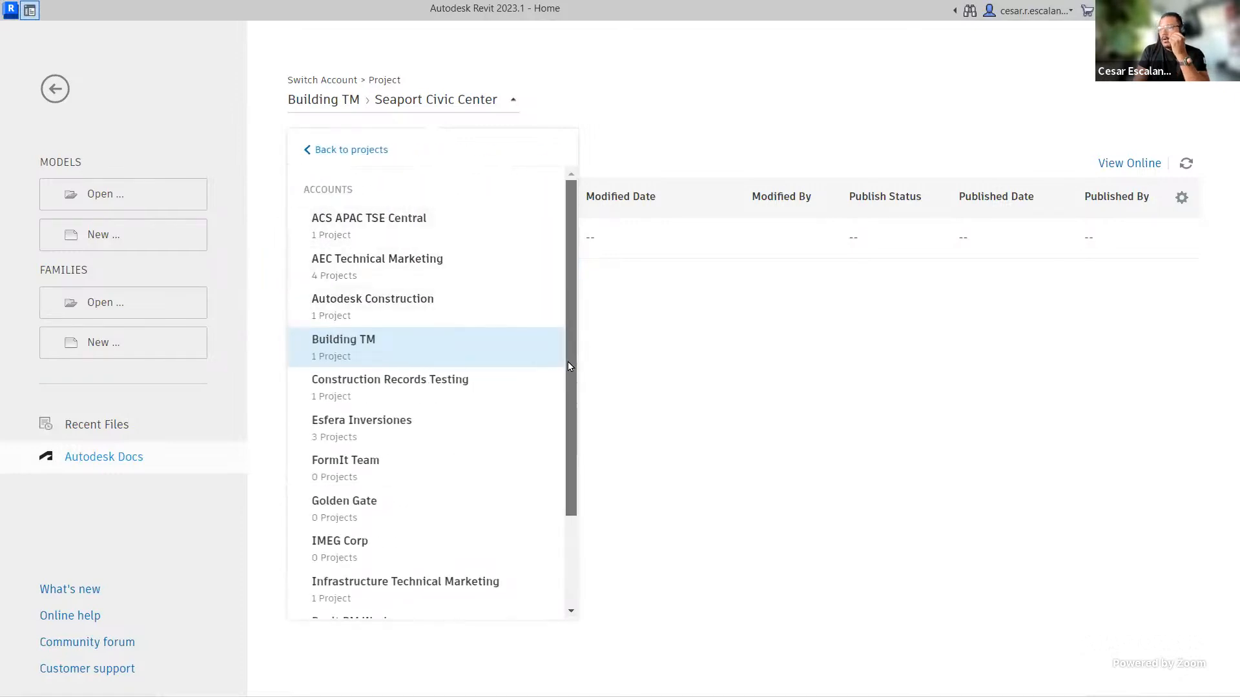
drag(568, 362, 567, 549)
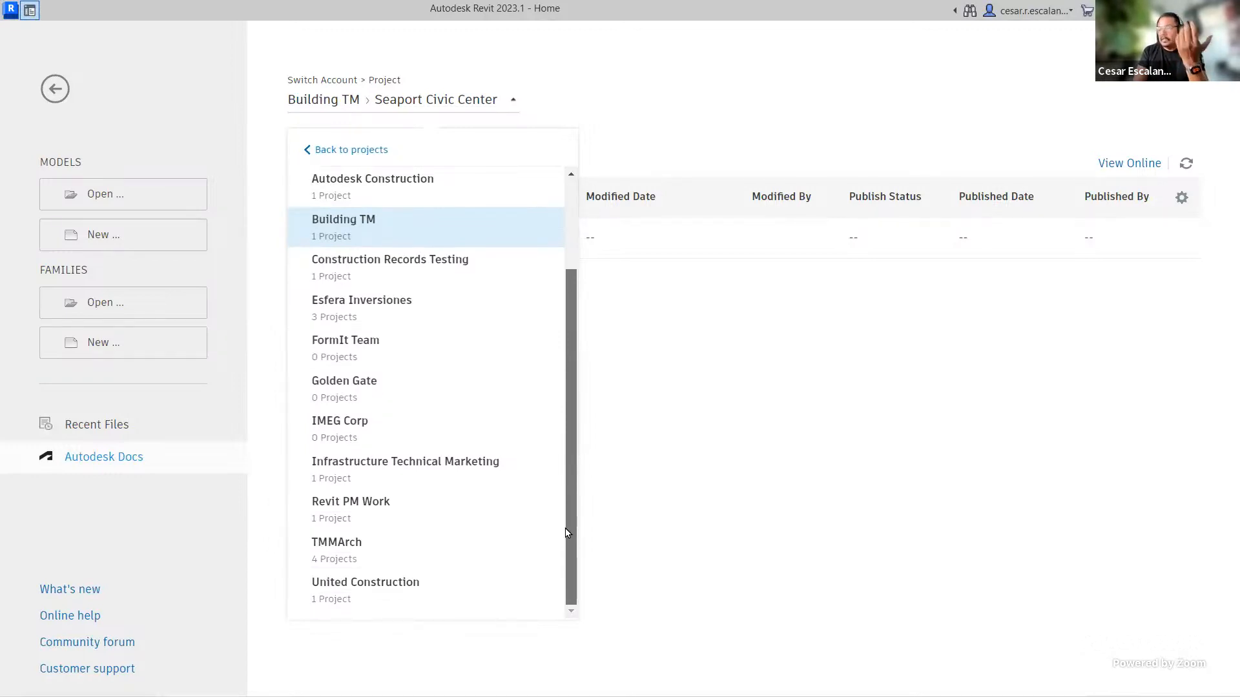
click(349, 547)
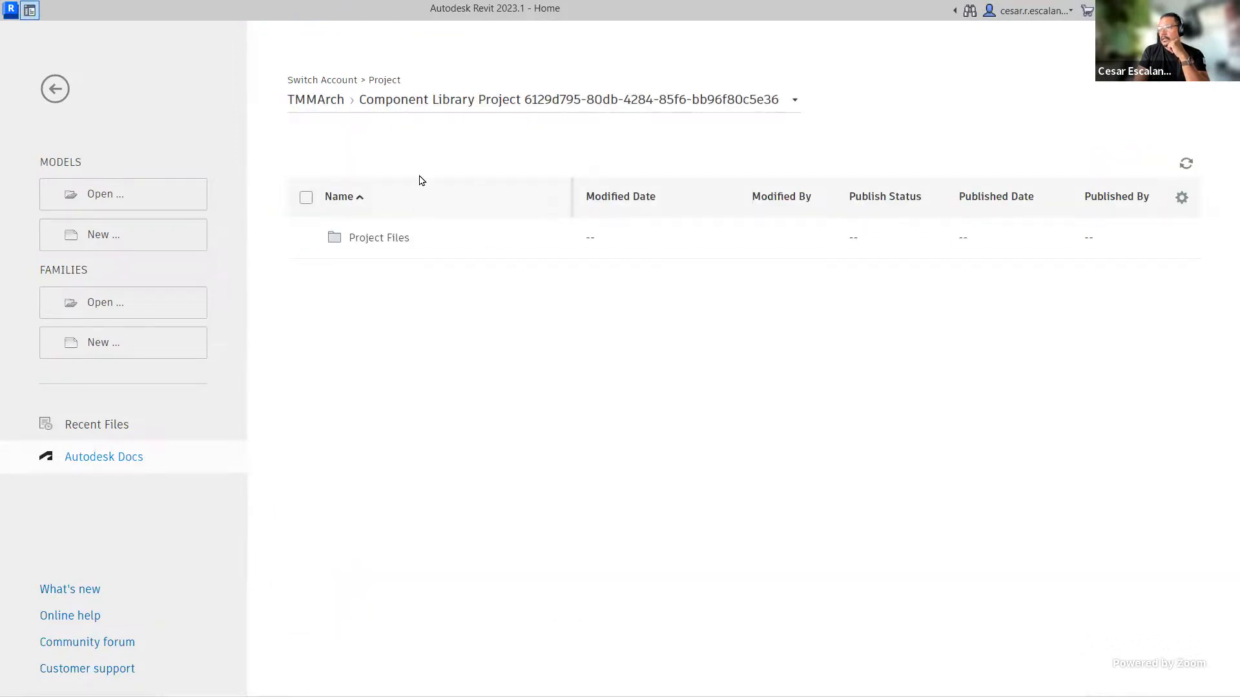
click(319, 102)
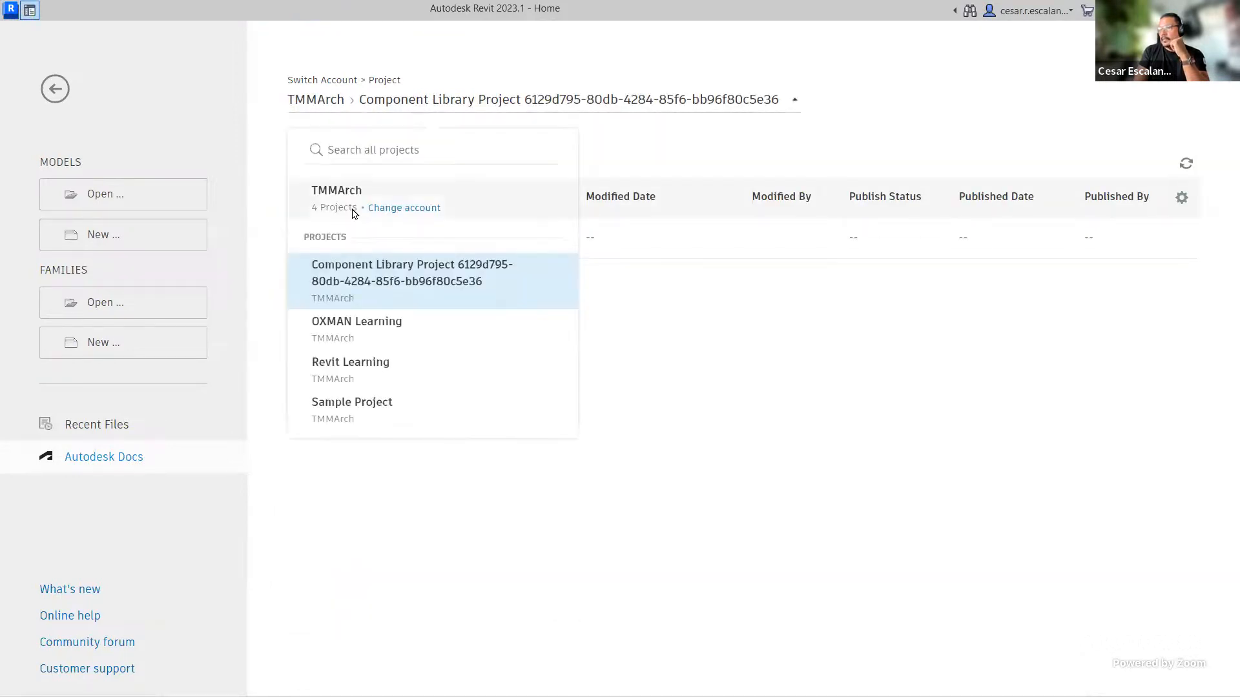
click(345, 333)
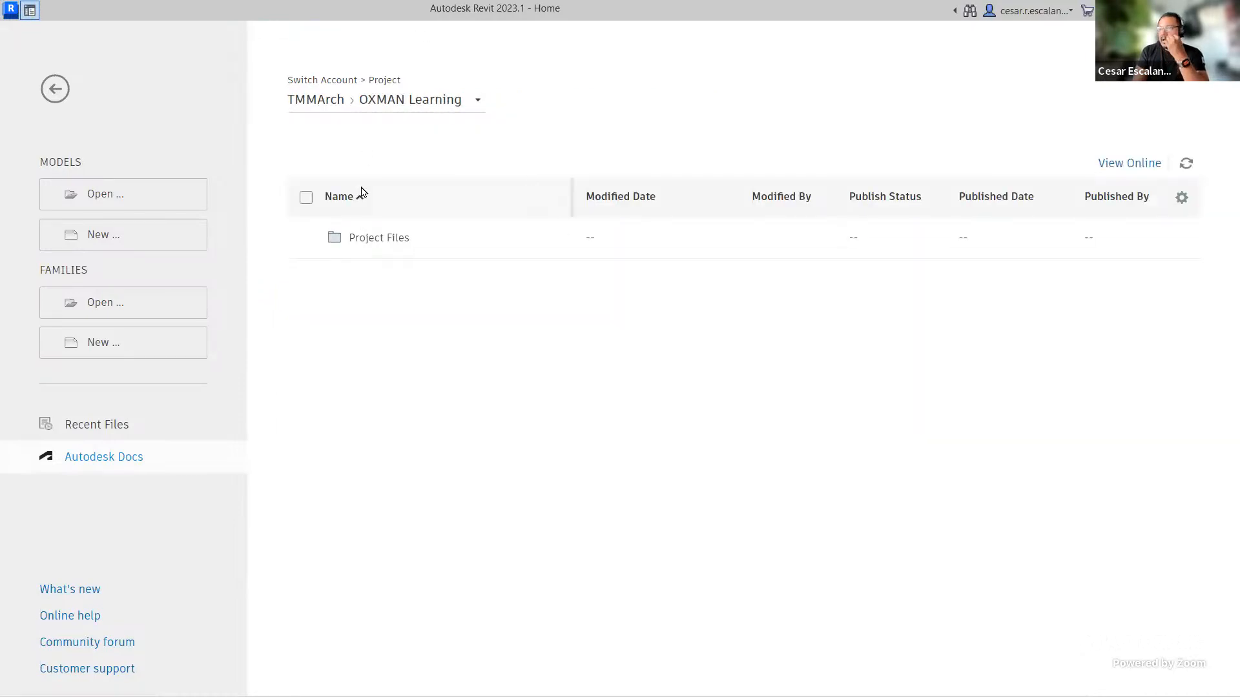
Step: Place the Autodesk Docs web page in its own browser window beside Revit and show its Project Files folder
click(385, 244)
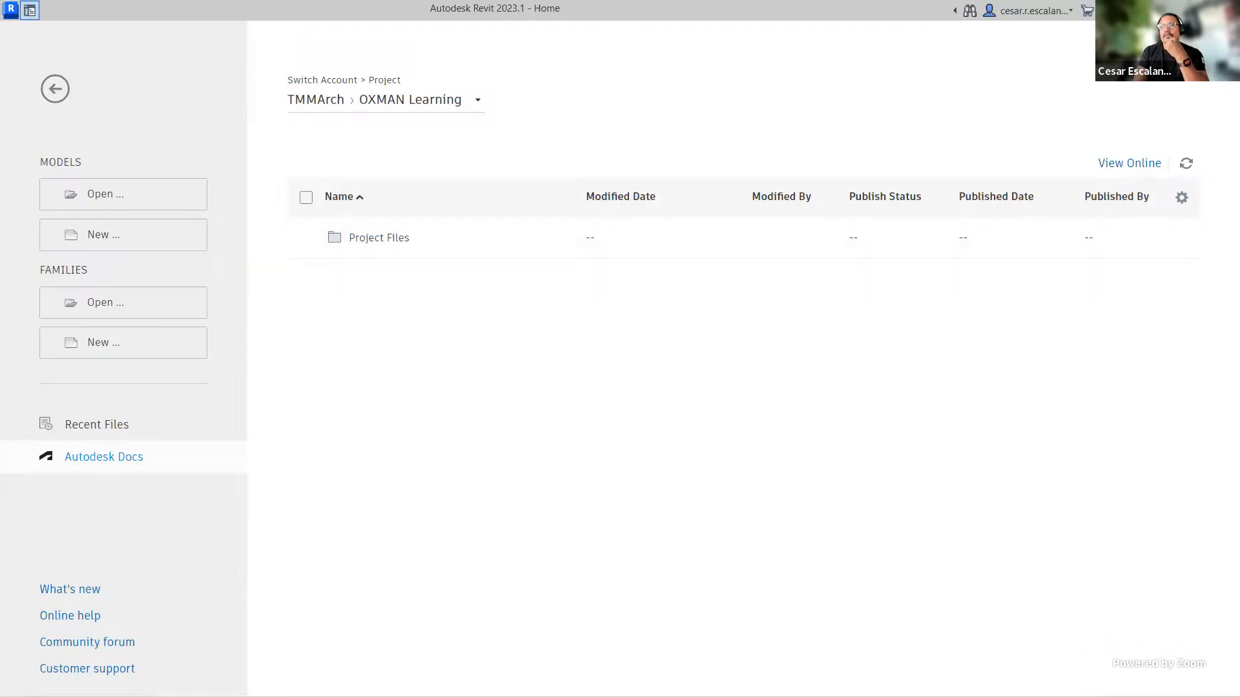
key(alt+Tab)
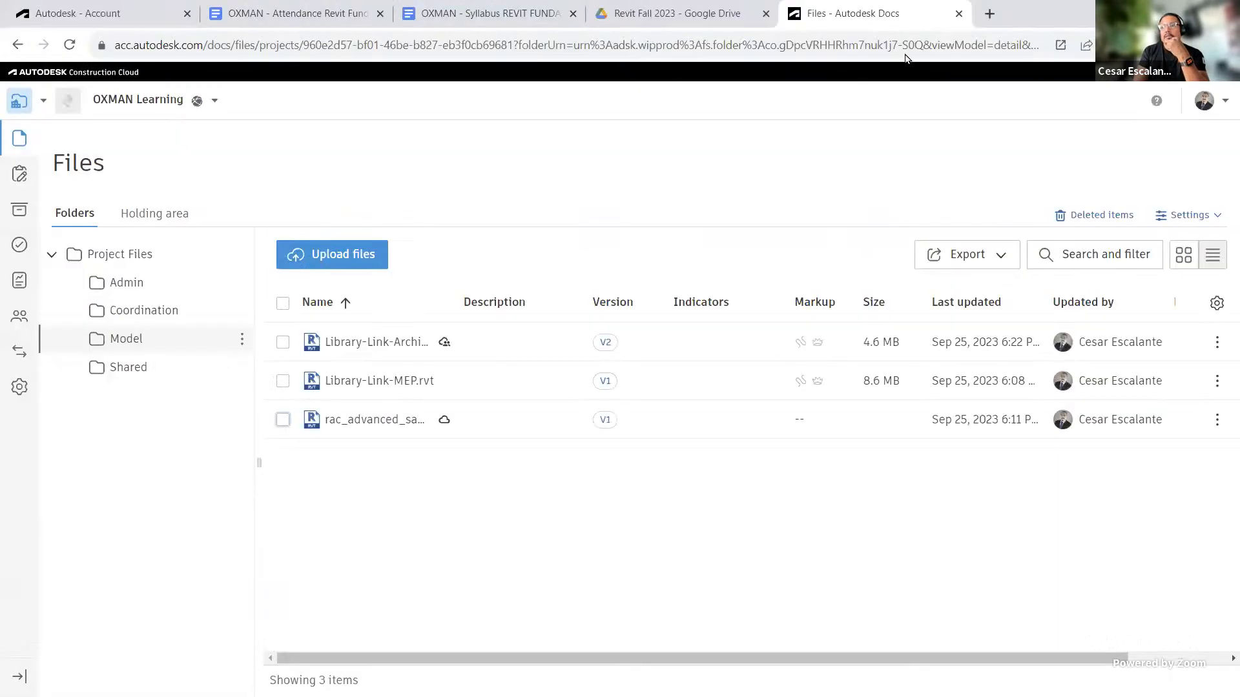
drag(848, 16, 1126, 109)
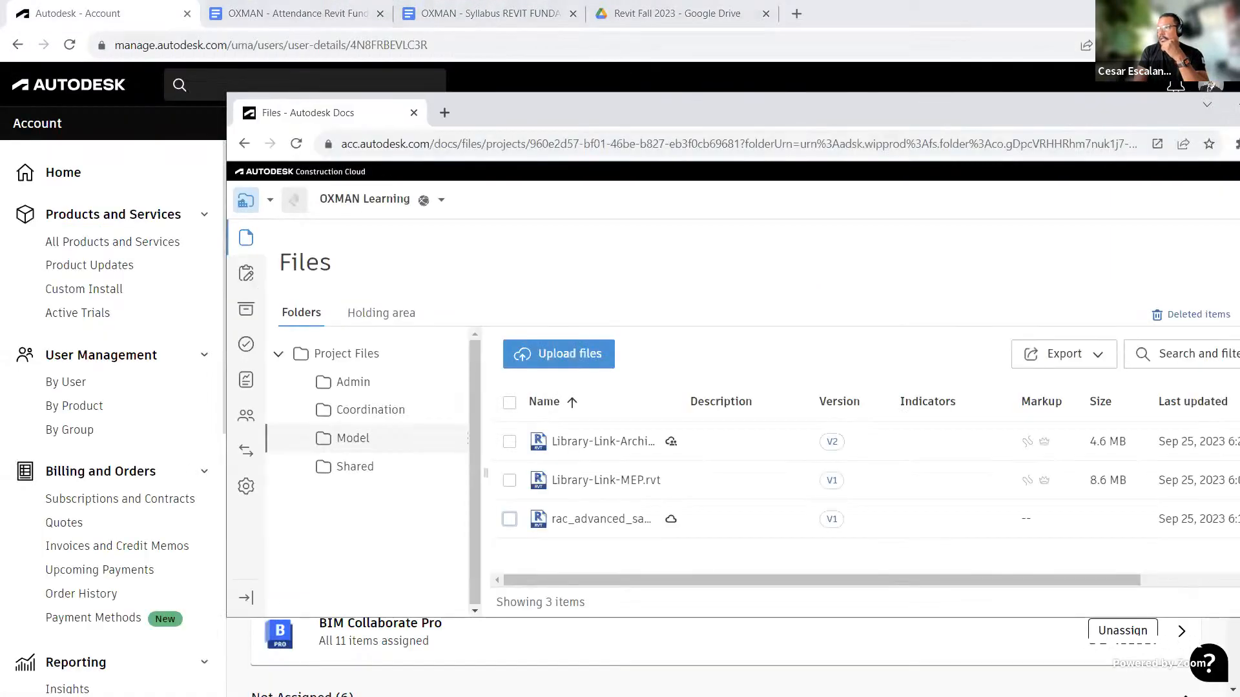
click(1141, 9)
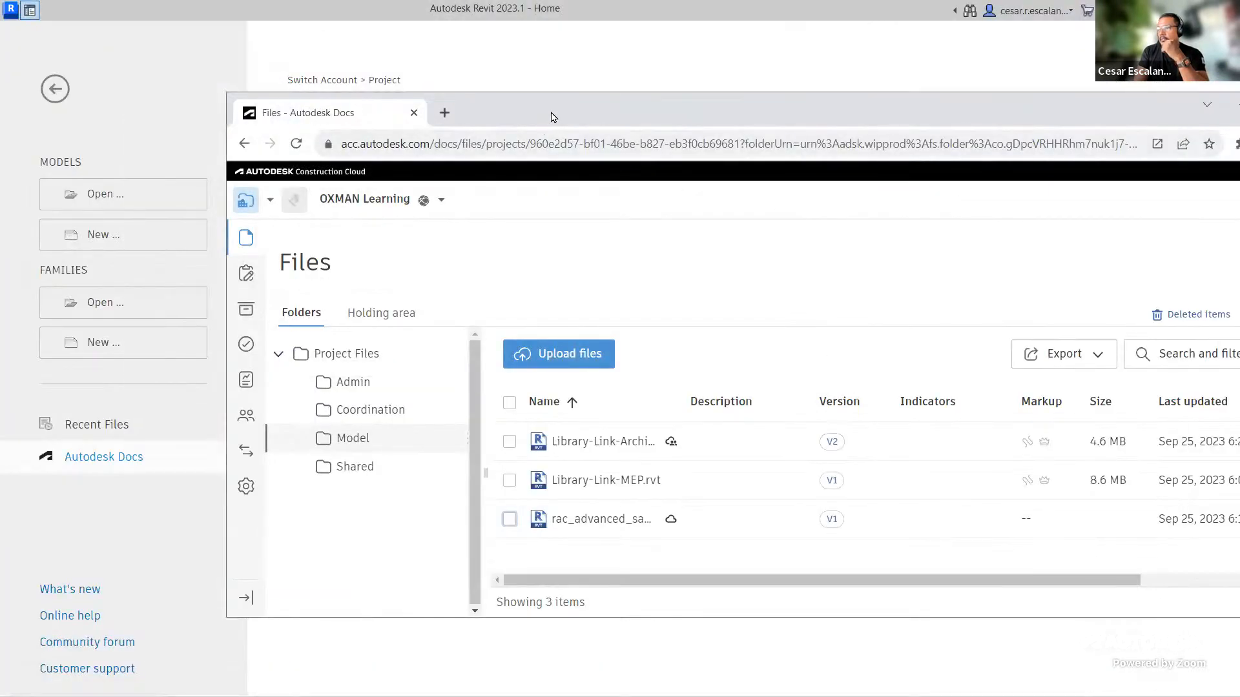
drag(551, 117, 853, 40)
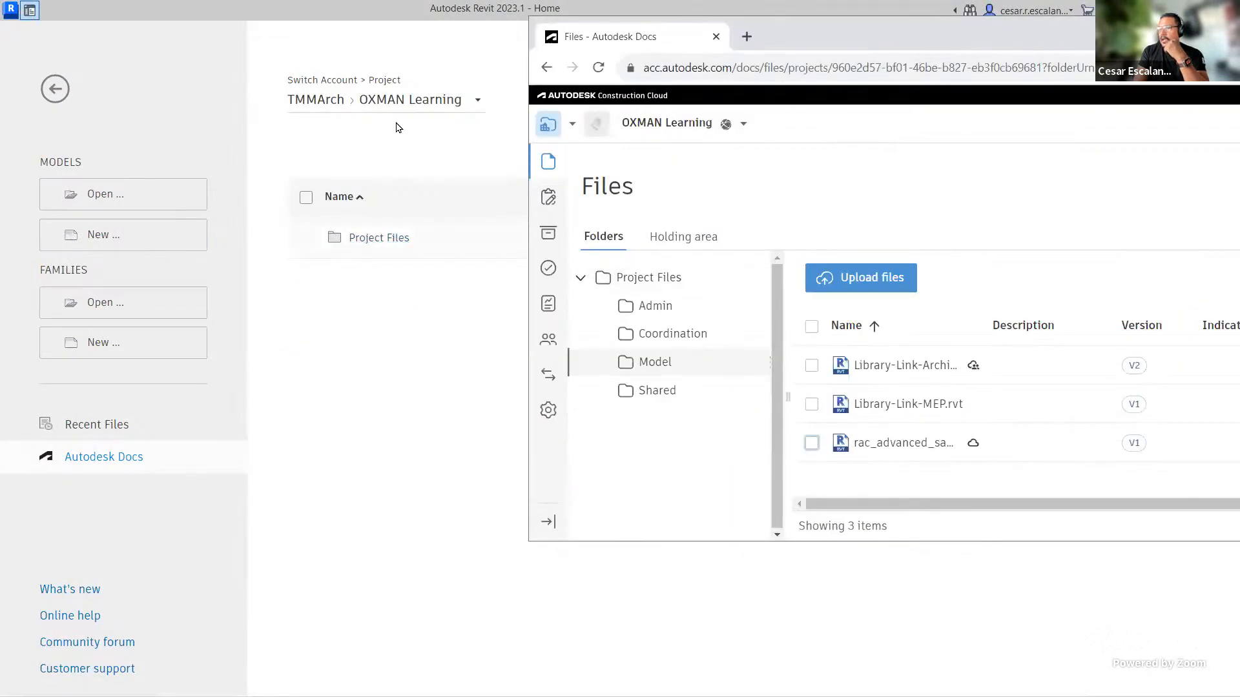
click(620, 278)
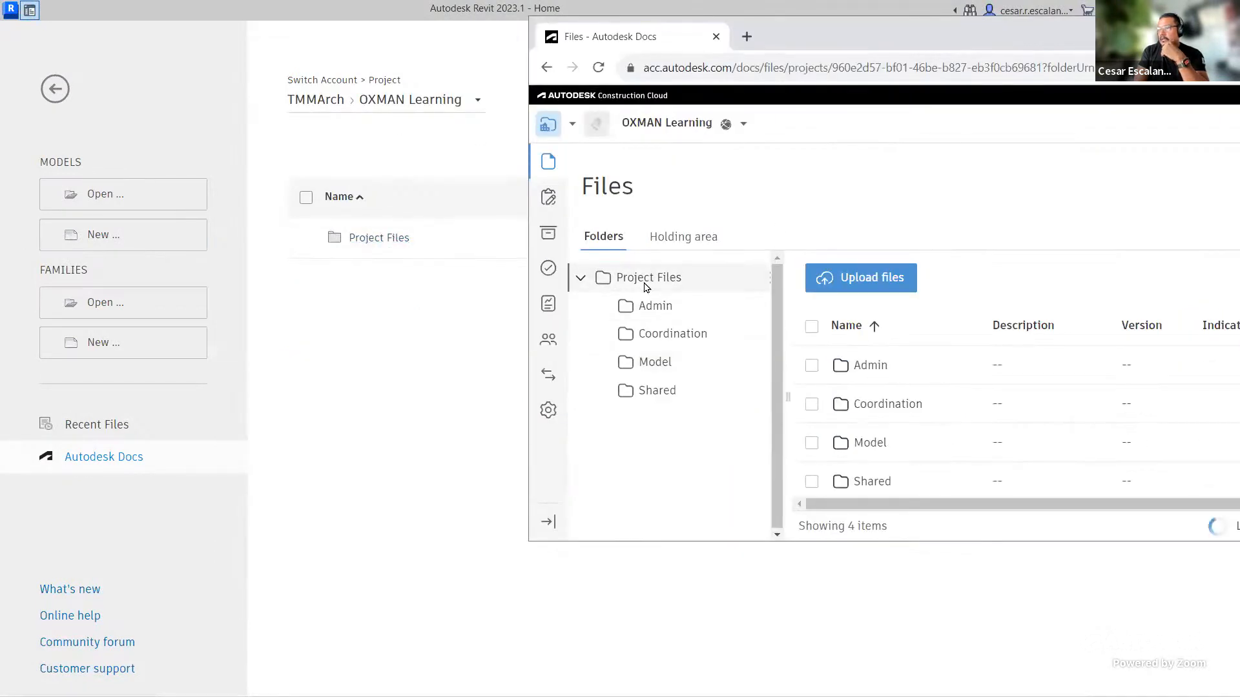
Step: Open the Project Files > Model folder in Revit's Autodesk Docs browser
click(374, 238)
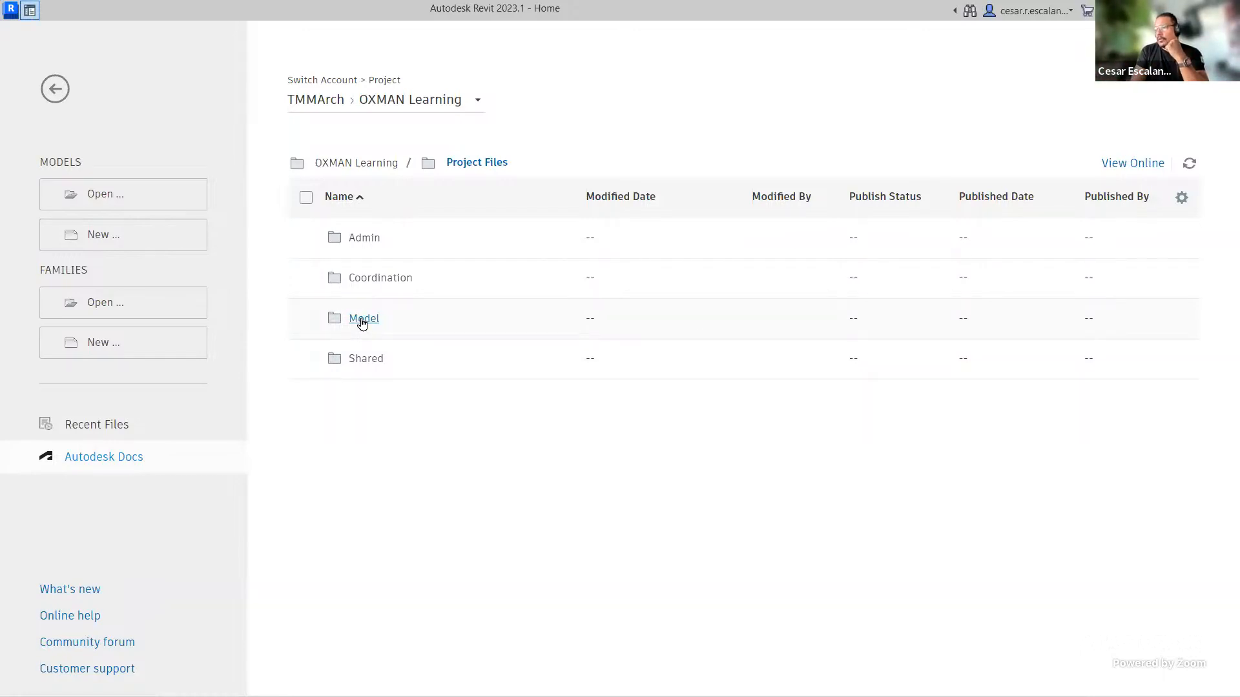
click(363, 319)
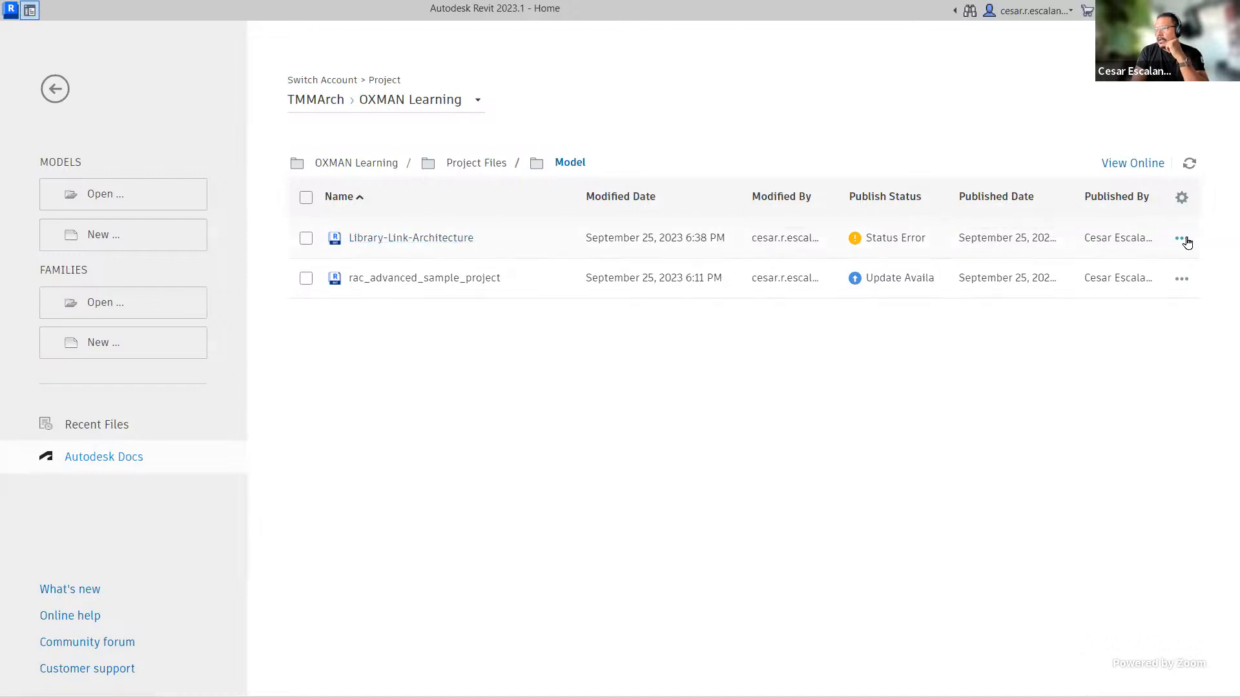
Step: Refresh the Model folder list, then open the Library-Link-Architecture model and close it again
click(1189, 164)
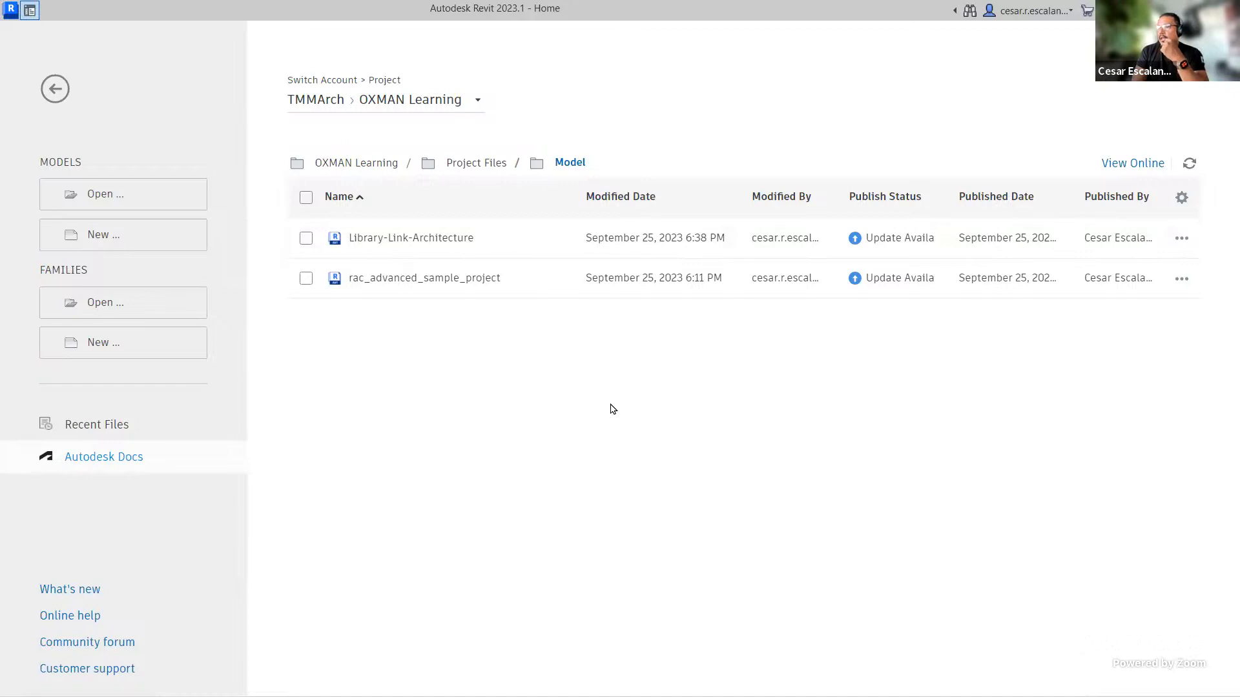
click(379, 239)
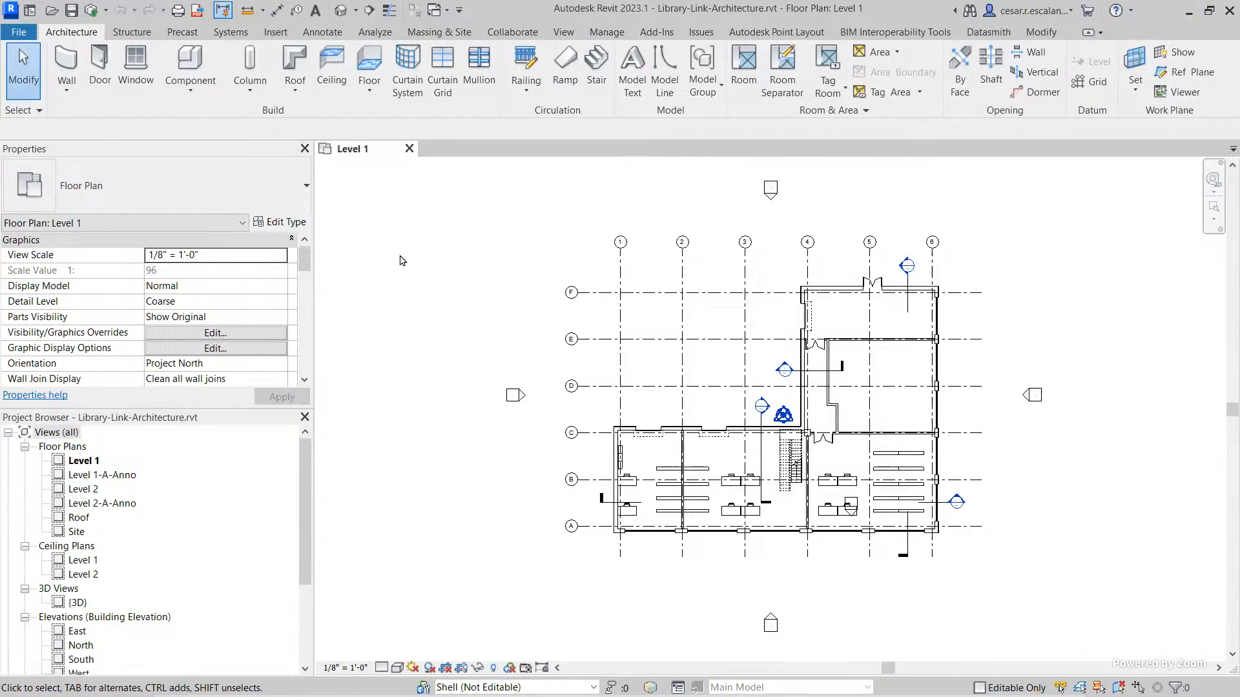
click(409, 150)
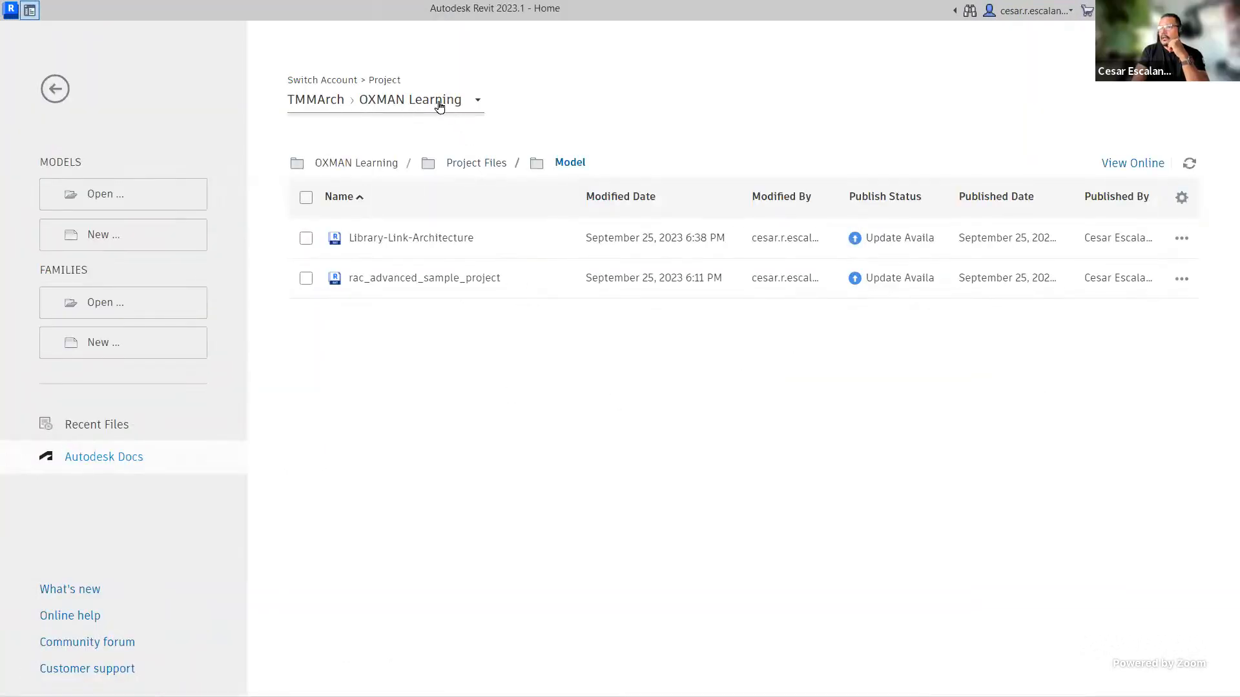
Step: Reselect the OXMAN Learning project through the account switcher, return to its Project Files > Model folder and select Library-Link-Architecture
click(439, 103)
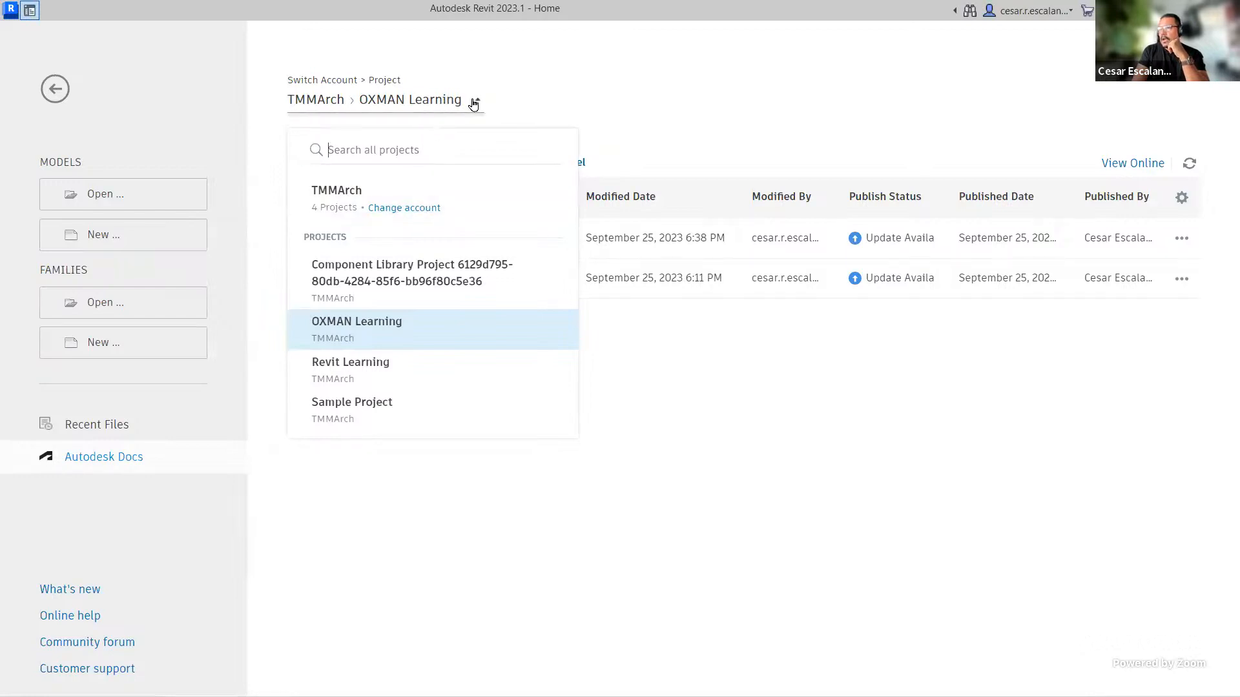
click(408, 208)
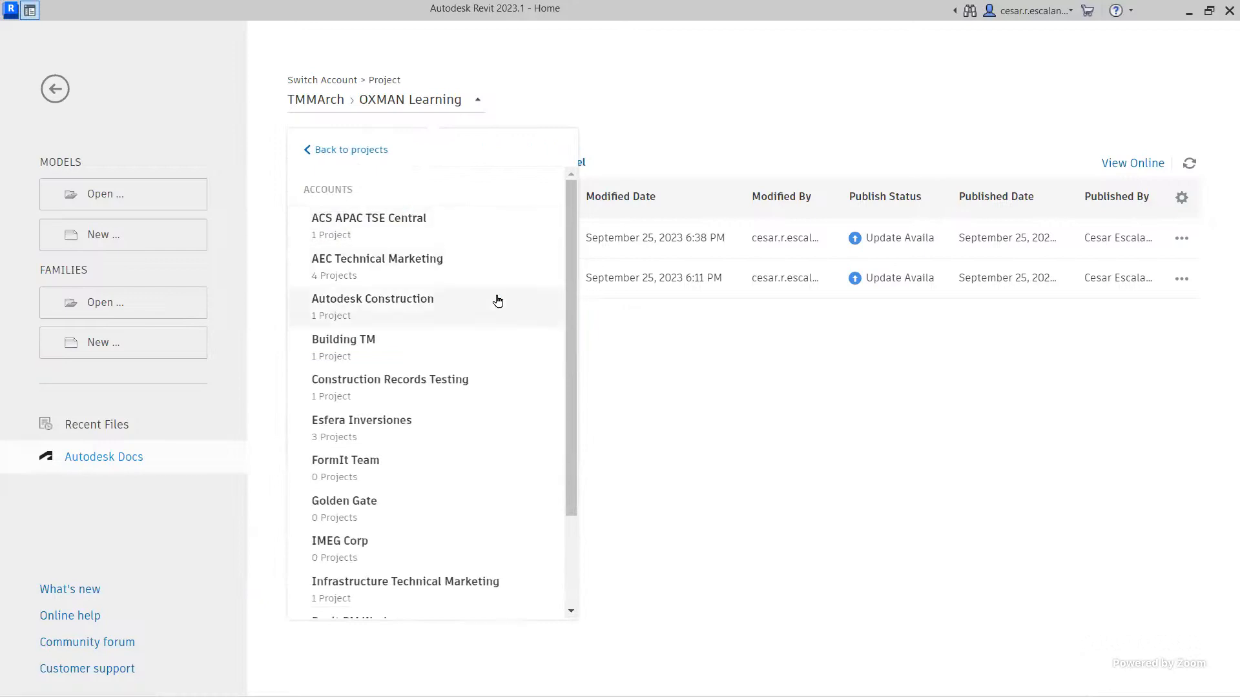
scroll(497, 299, down, 3)
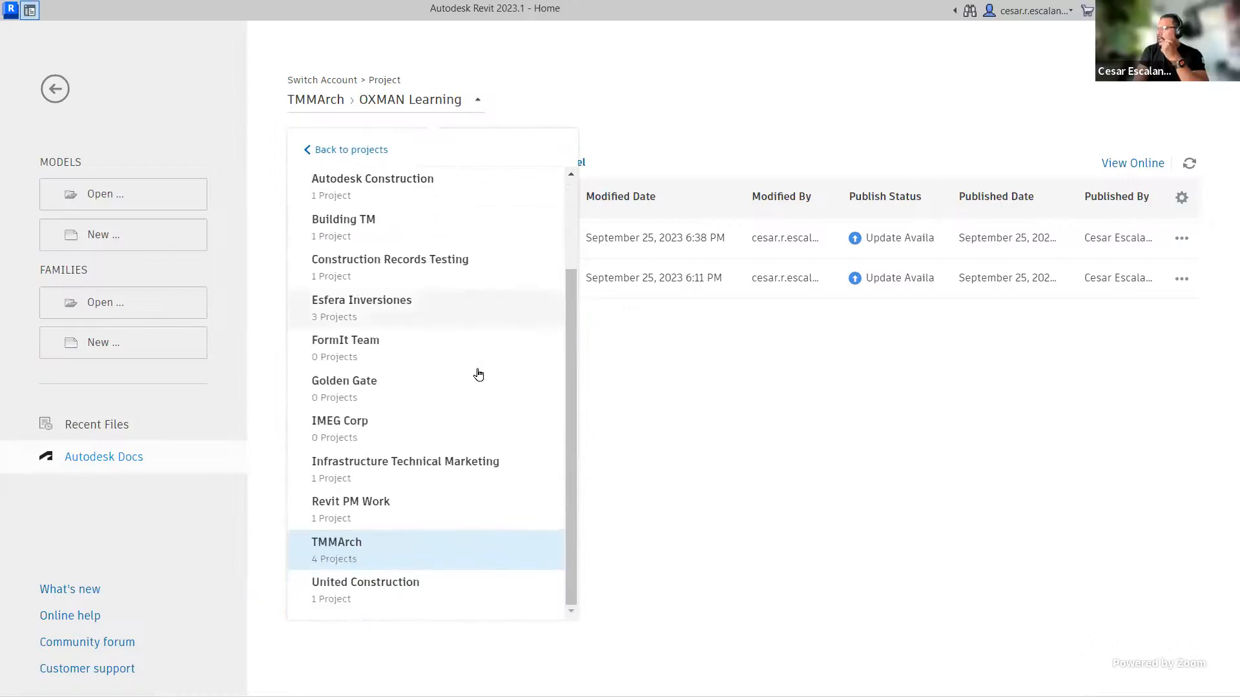
click(339, 552)
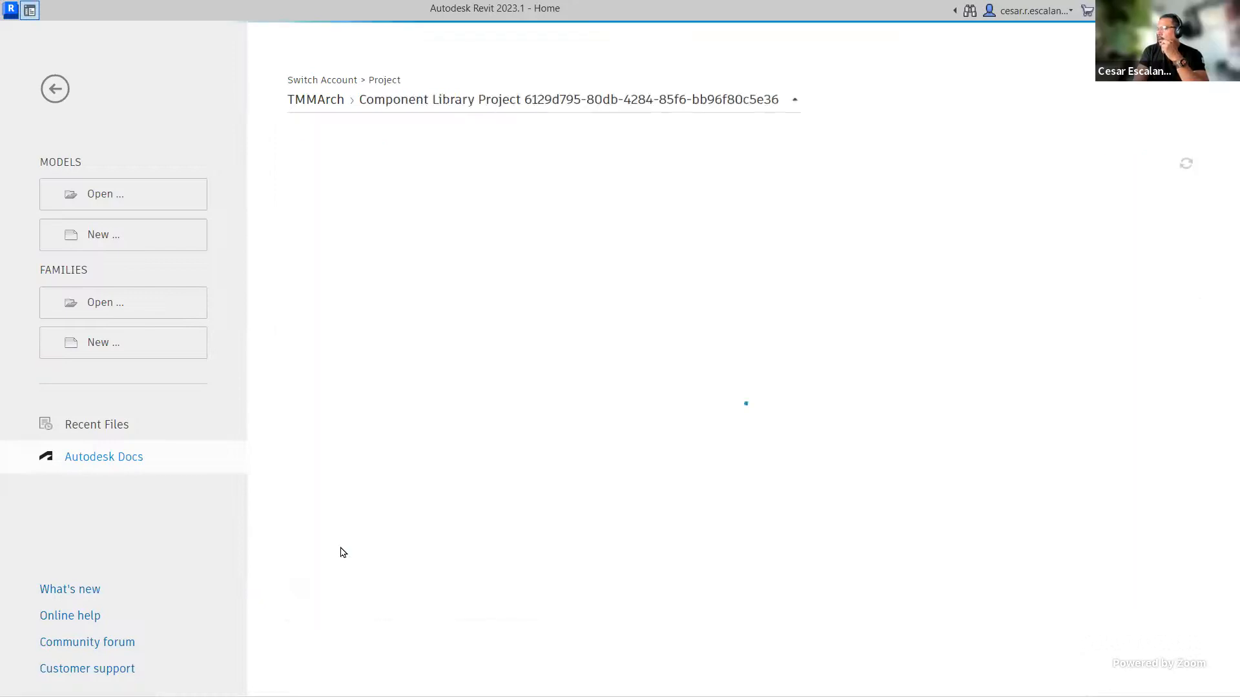
click(474, 103)
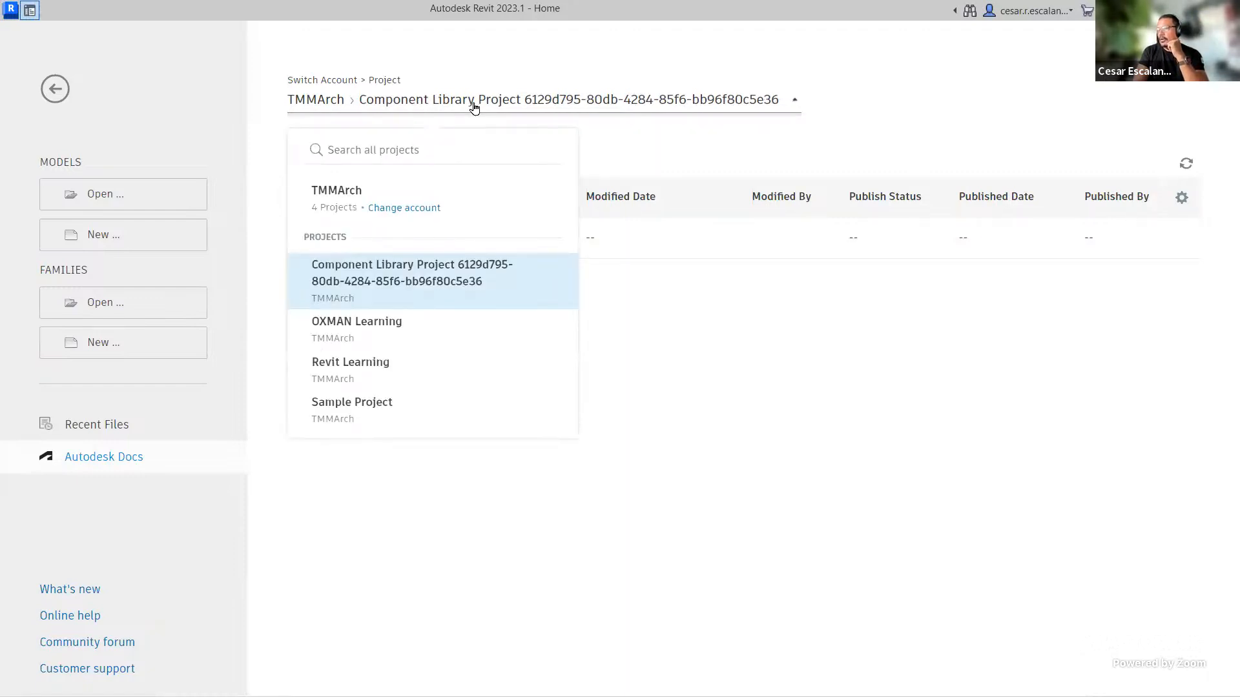
click(377, 324)
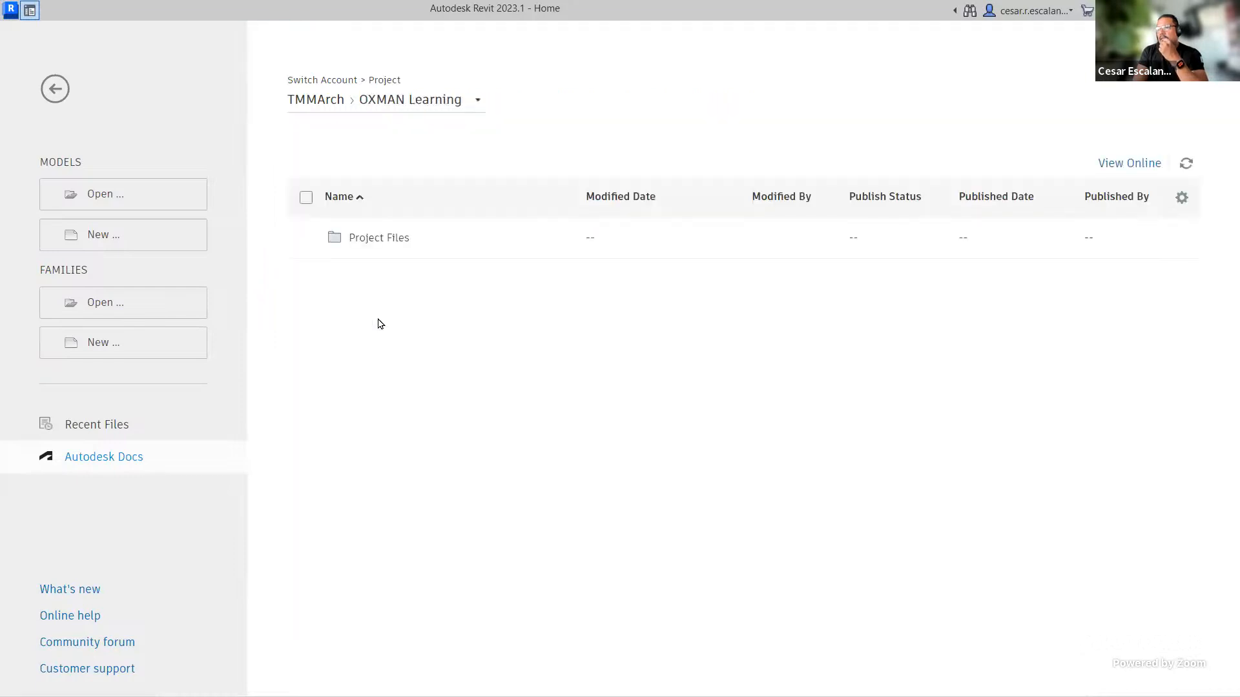
click(379, 241)
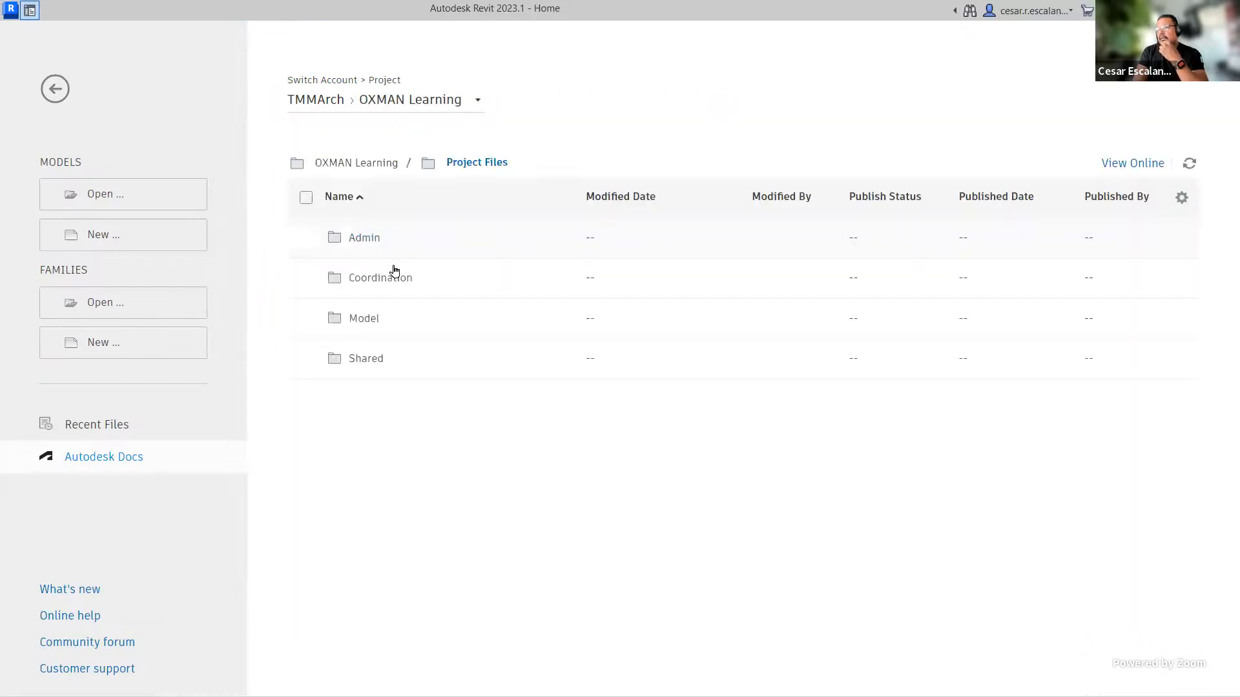
click(372, 320)
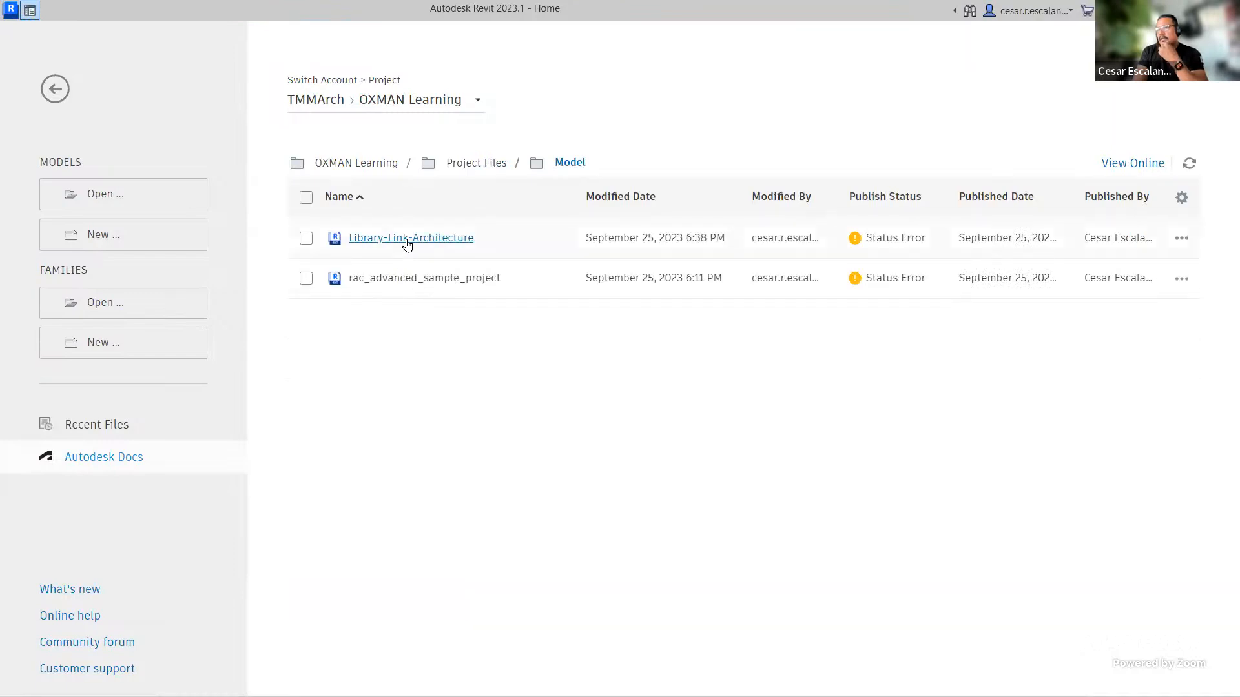
click(307, 242)
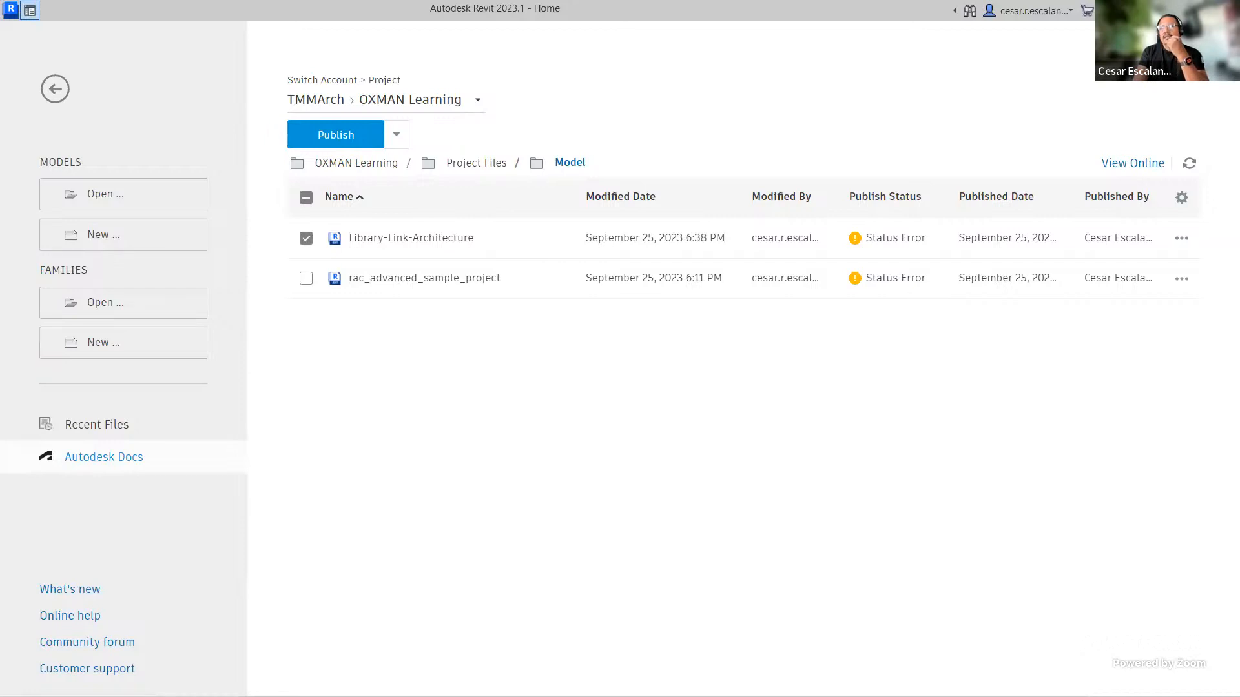
Step: In the Autodesk Docs browser window, open project Members and set the first listed member's access level to Project administrator
key(alt+Tab)
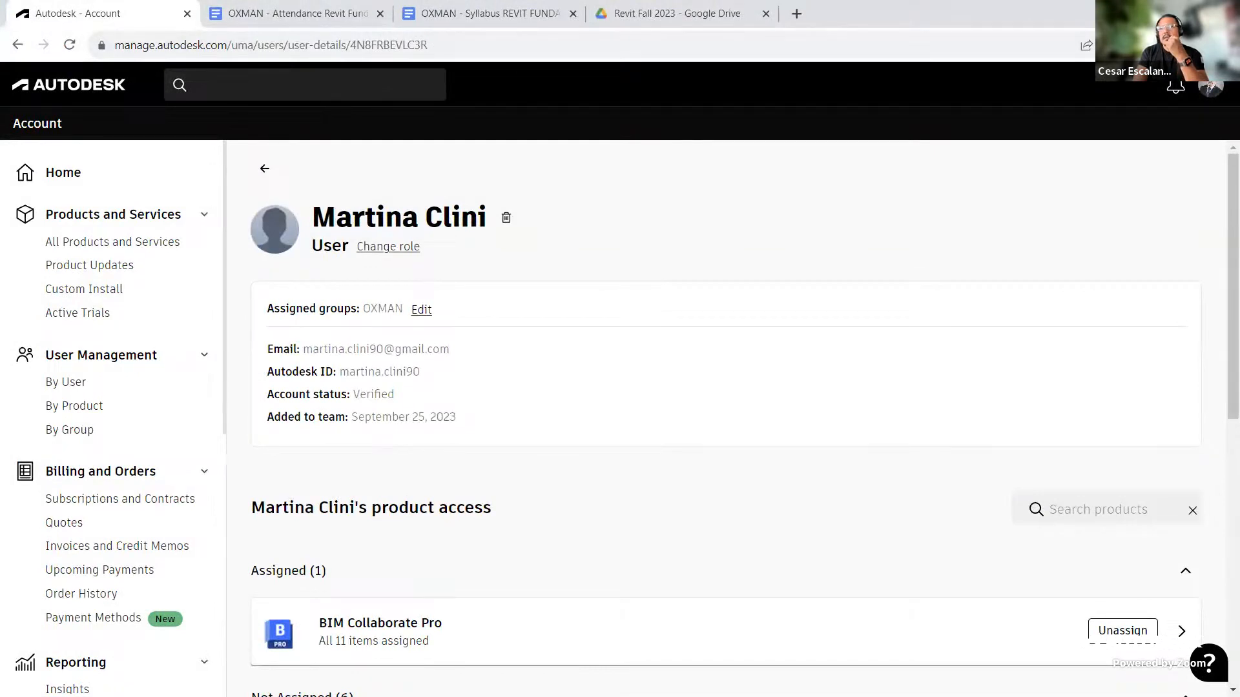
key(alt+Tab)
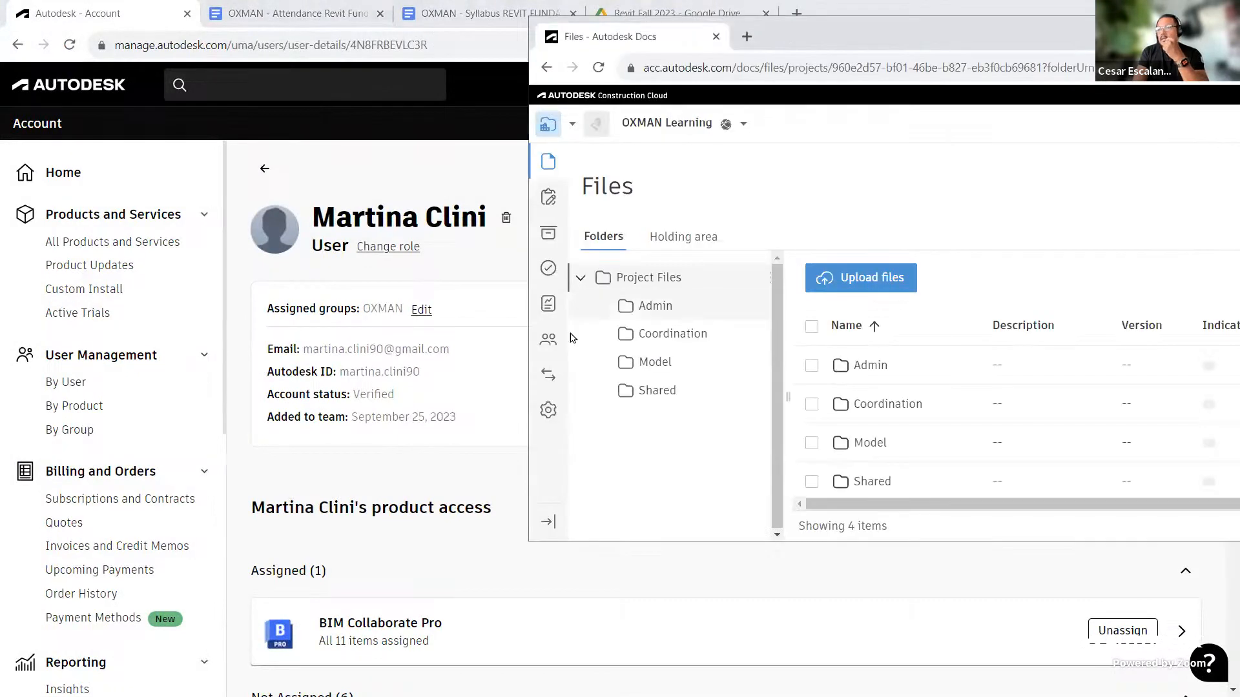
click(548, 343)
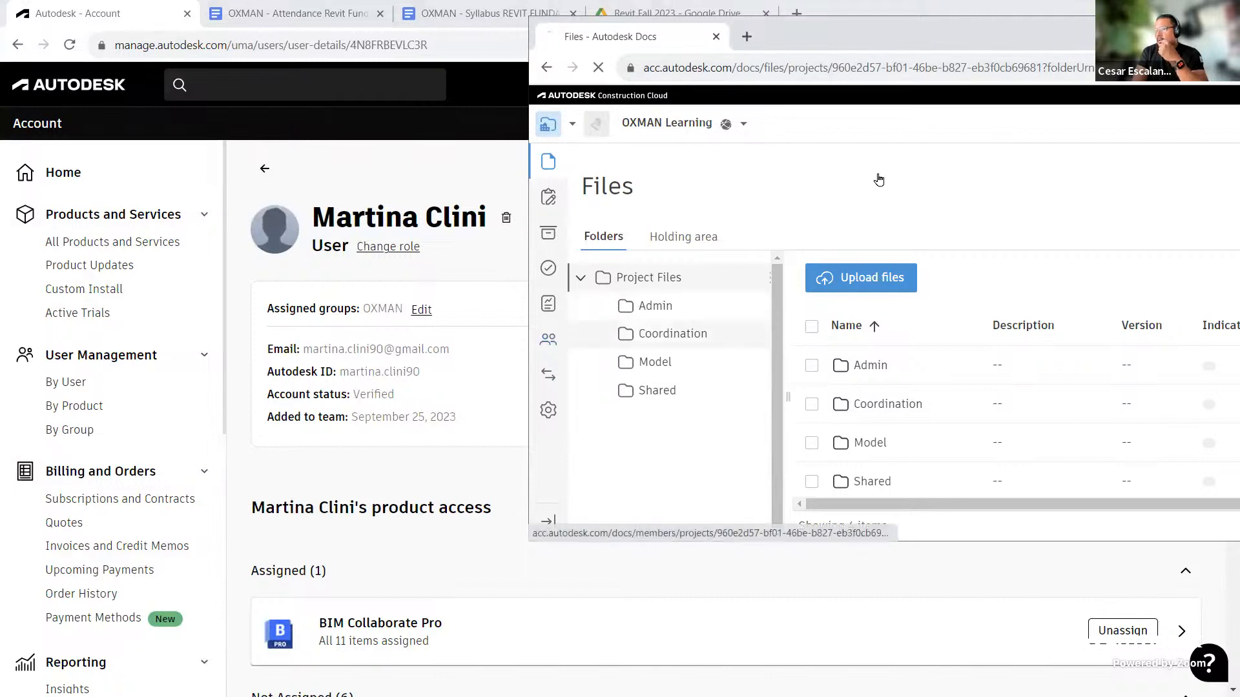
drag(884, 42, 393, 56)
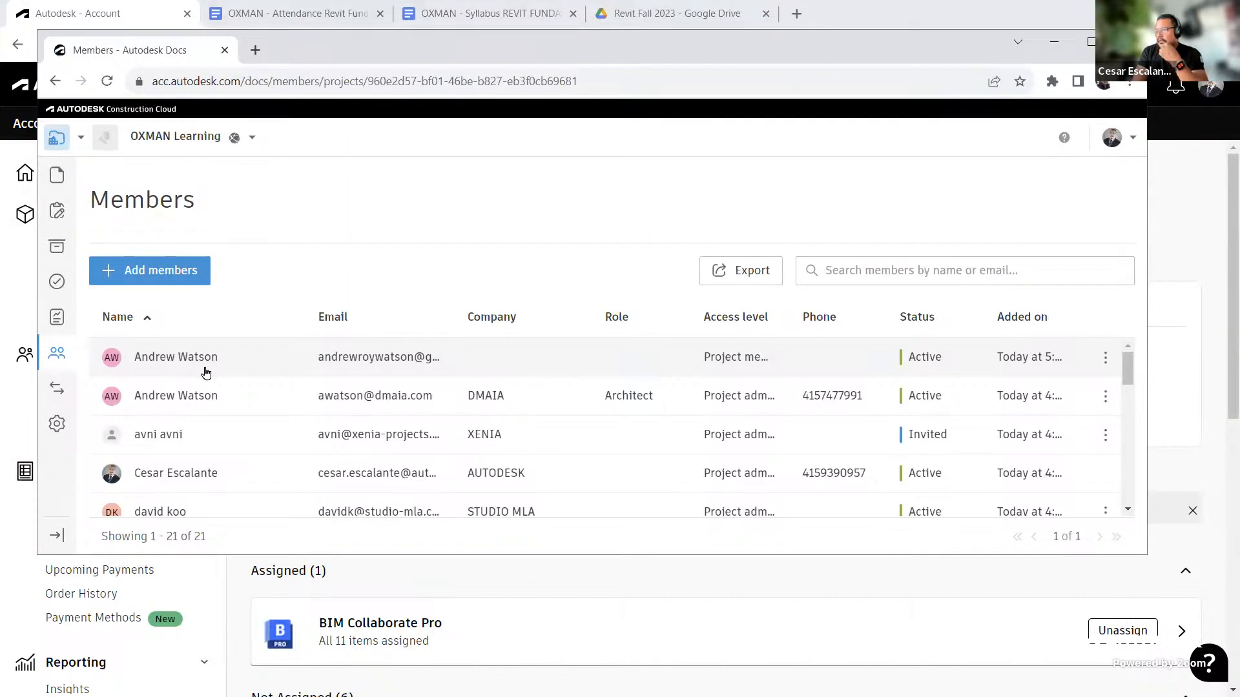
click(757, 360)
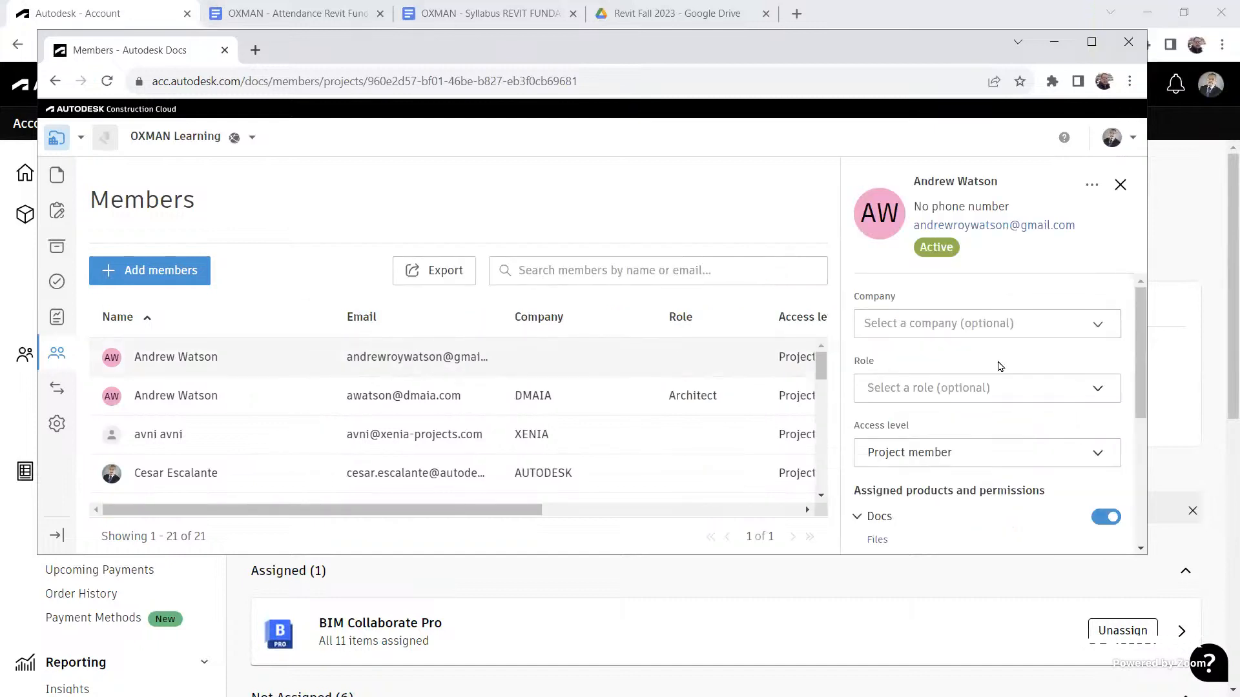
click(1046, 459)
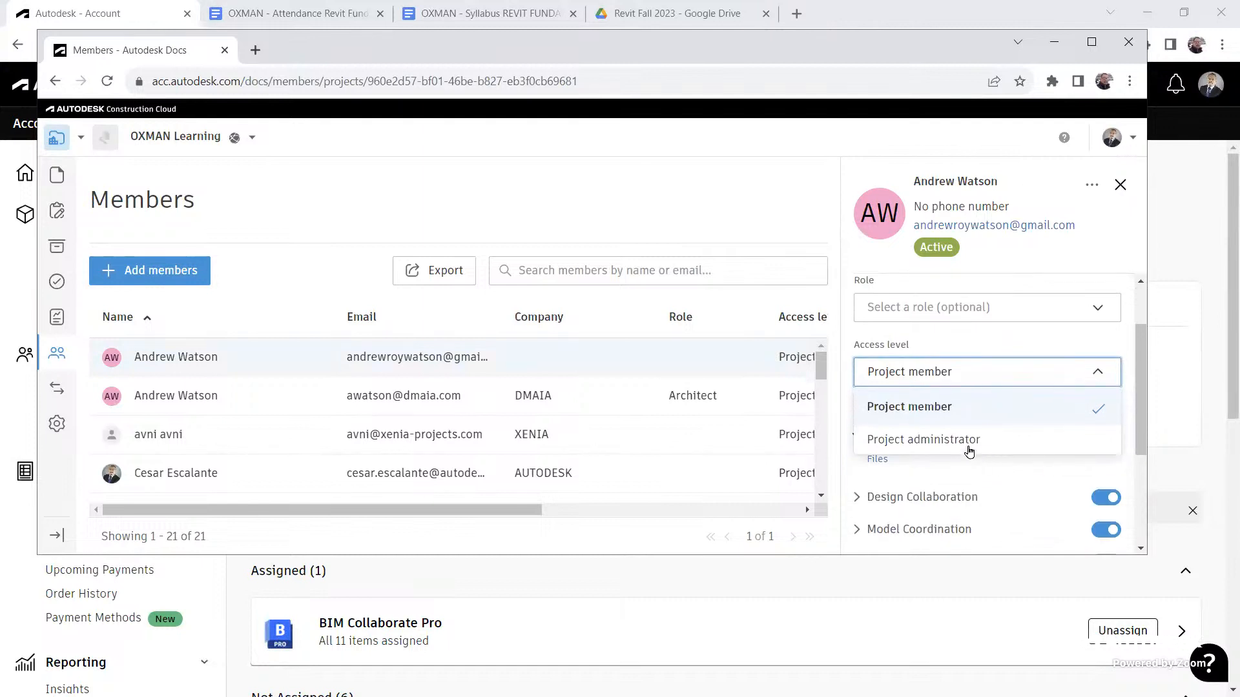
click(968, 441)
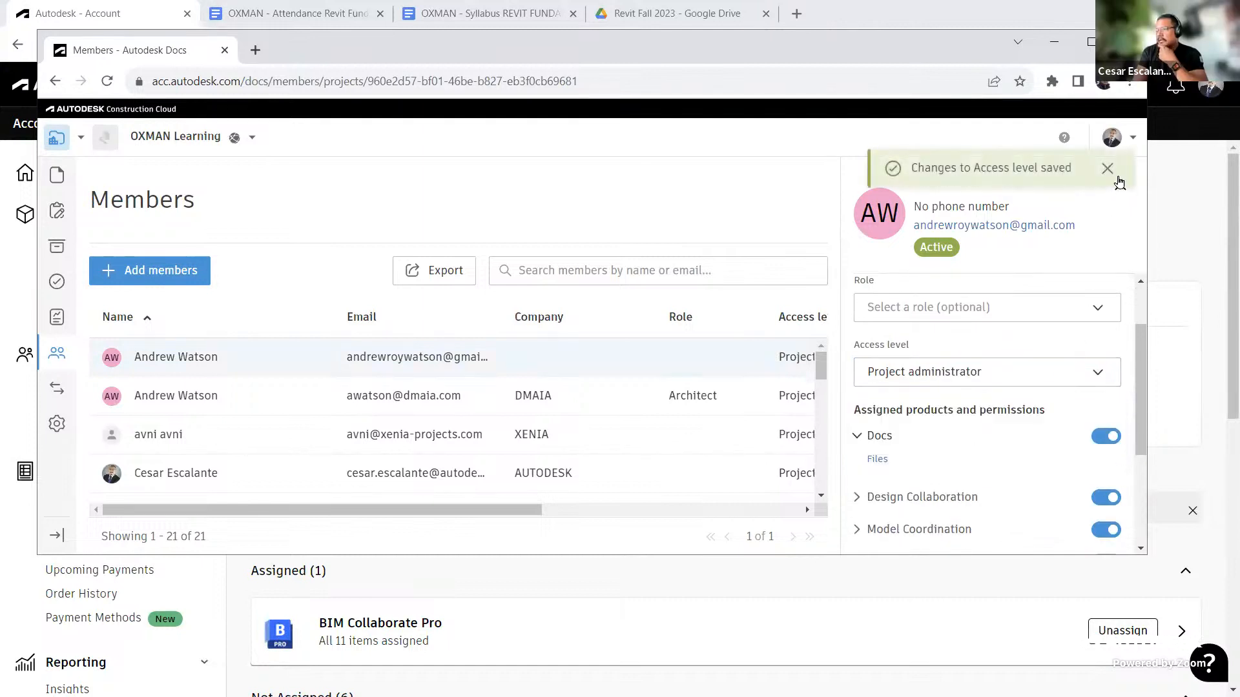
Step: Close the Members browser tab, return to Revit and refresh the Model folder list
click(226, 50)
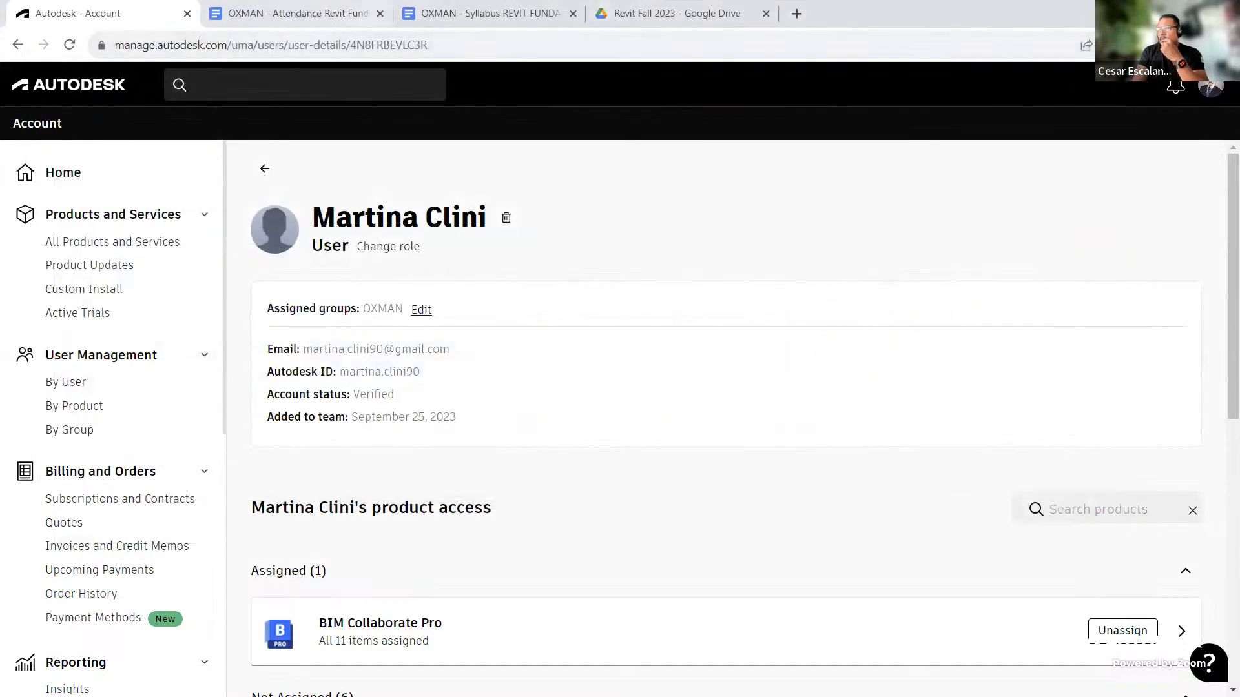
key(alt+Tab)
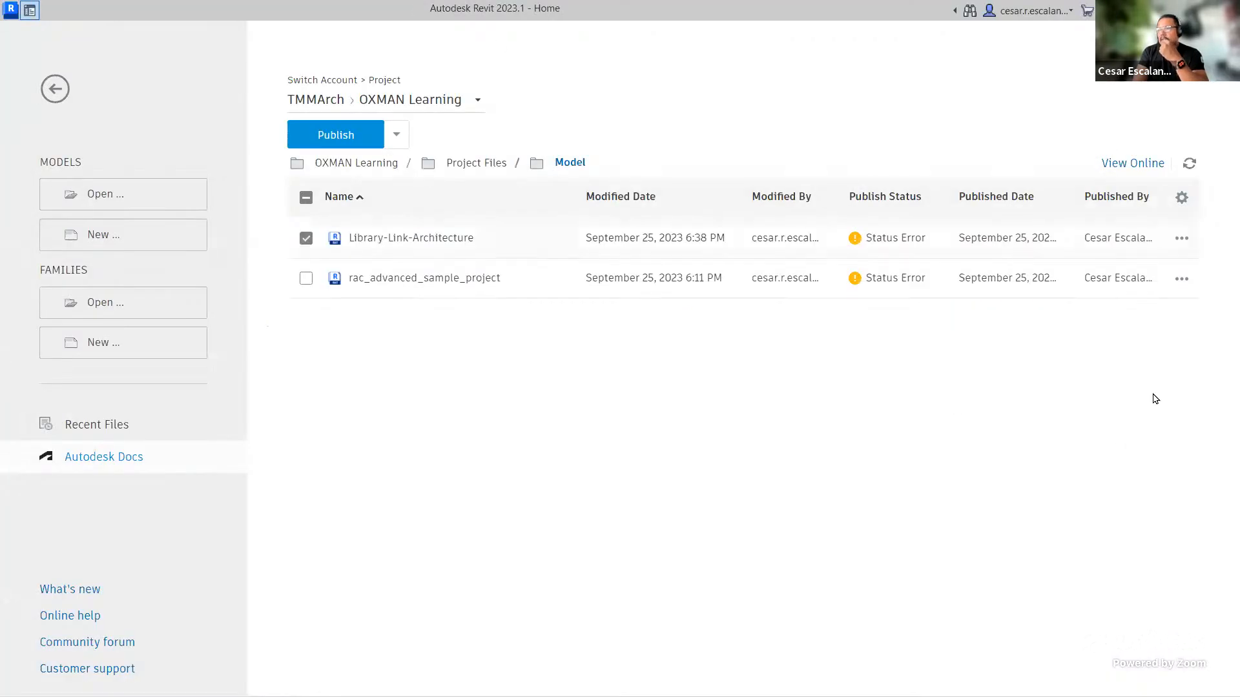
click(1190, 166)
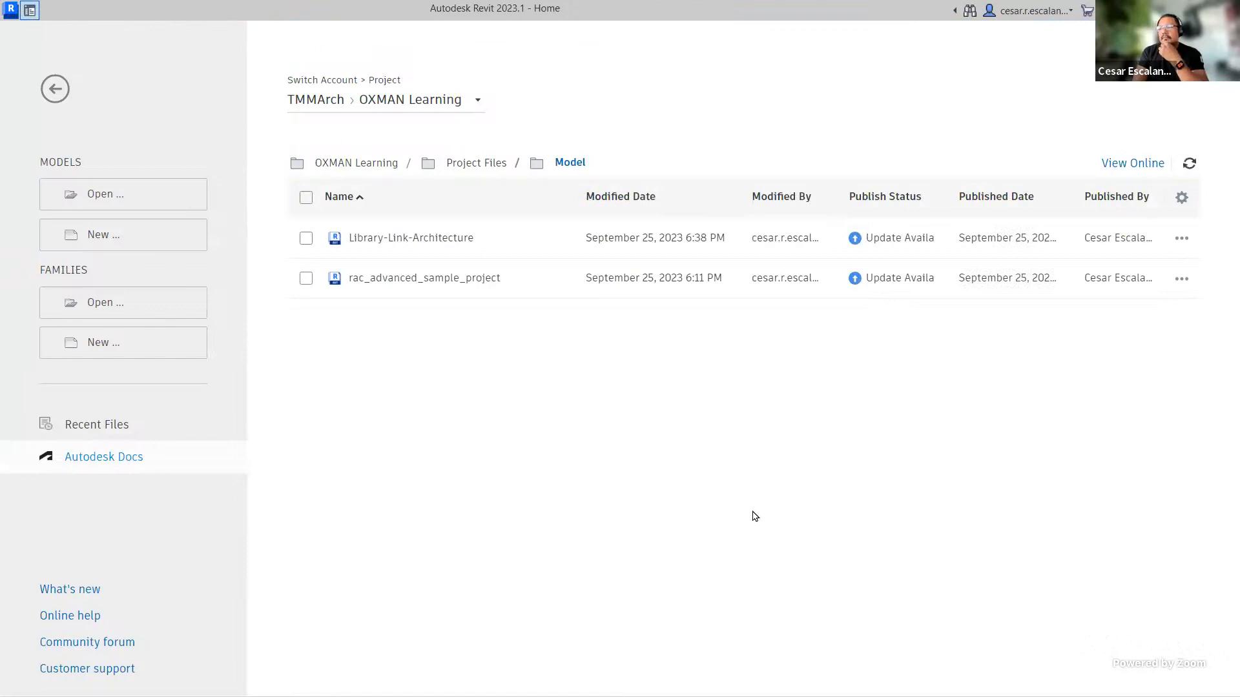
Step: Open the Library-Link-Architecture model and duplicate the Level 1 floor plan view
click(442, 243)
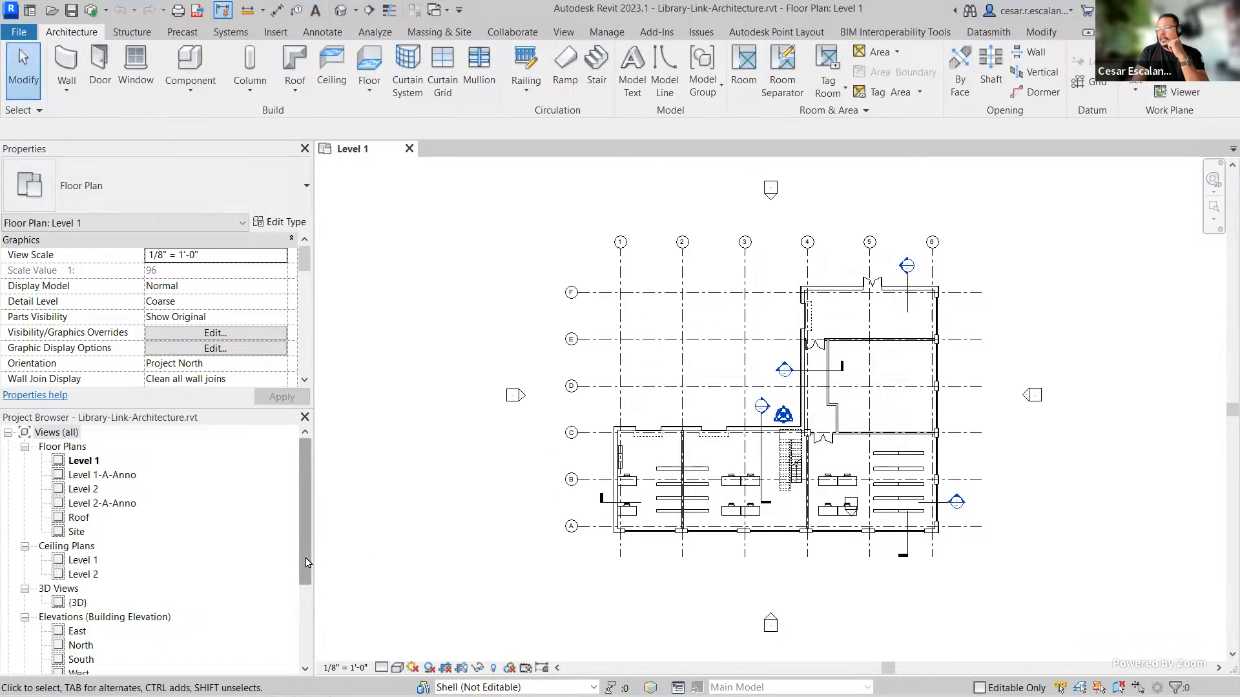
drag(304, 560, 304, 617)
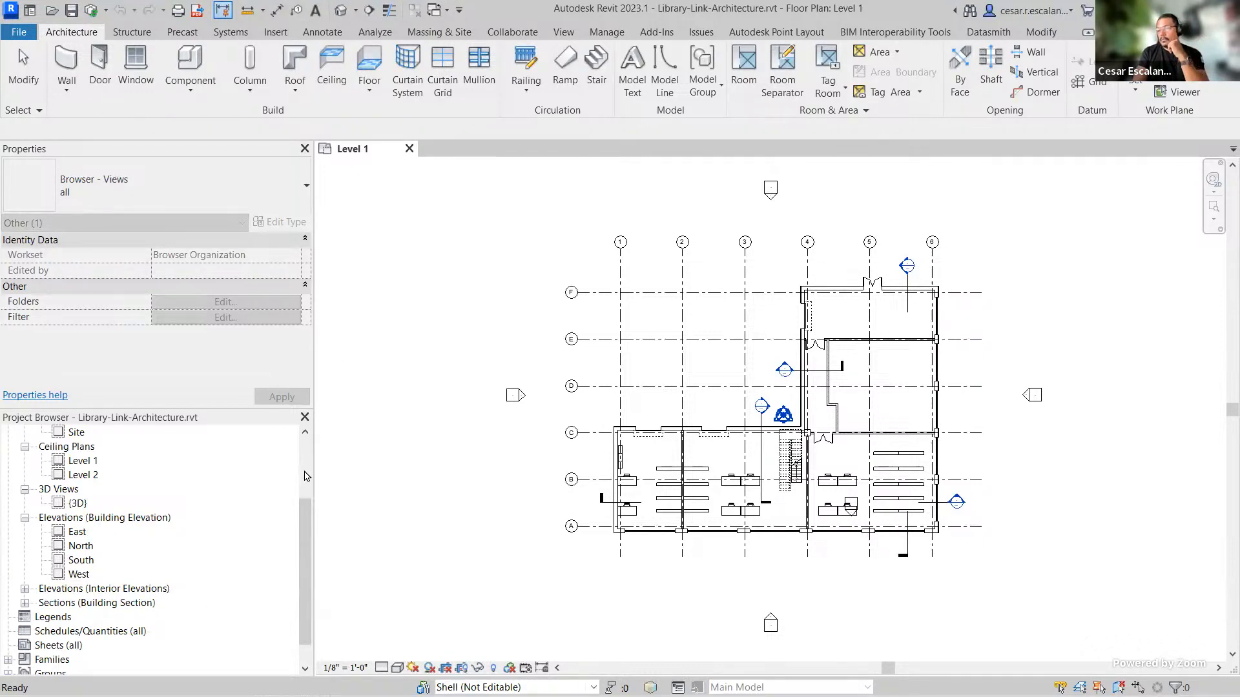
drag(304, 521, 300, 436)
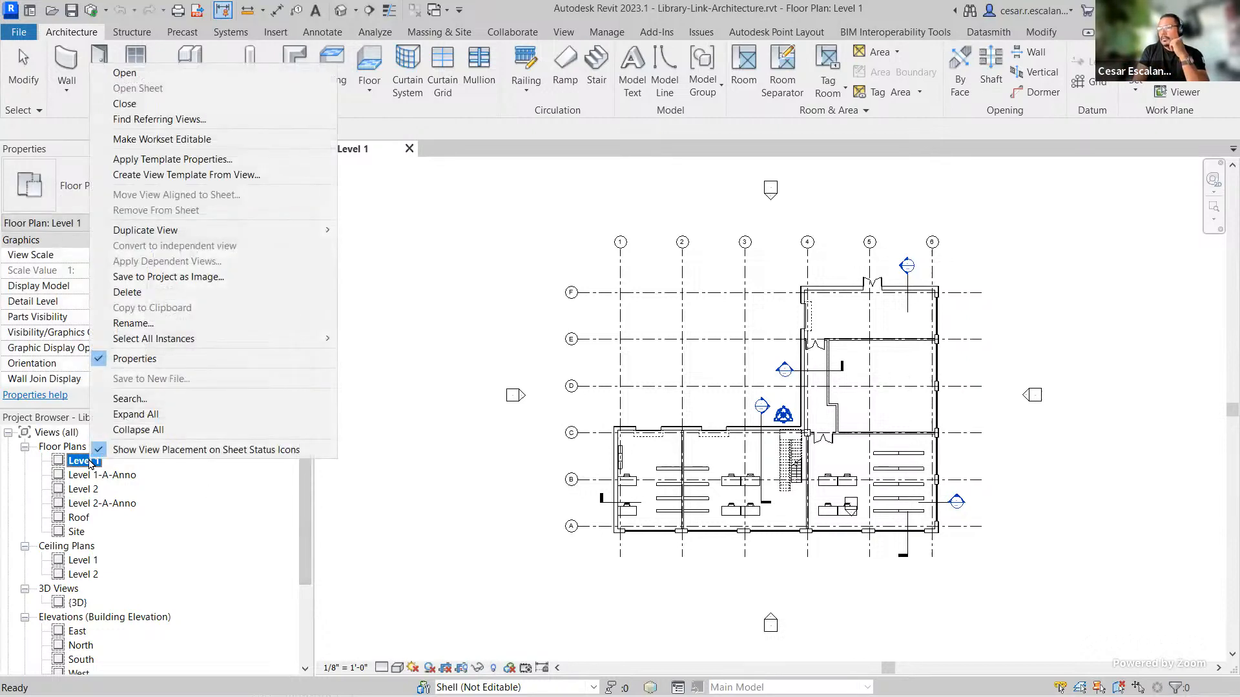
mouse_move(170, 231)
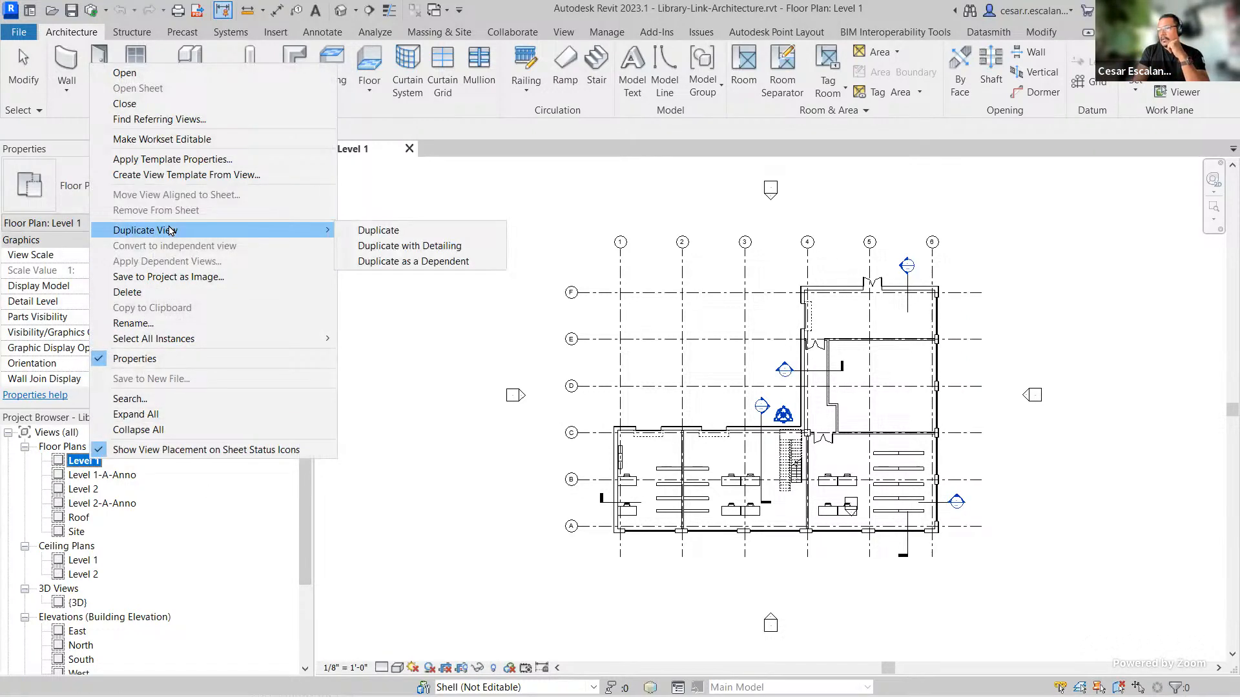
click(401, 230)
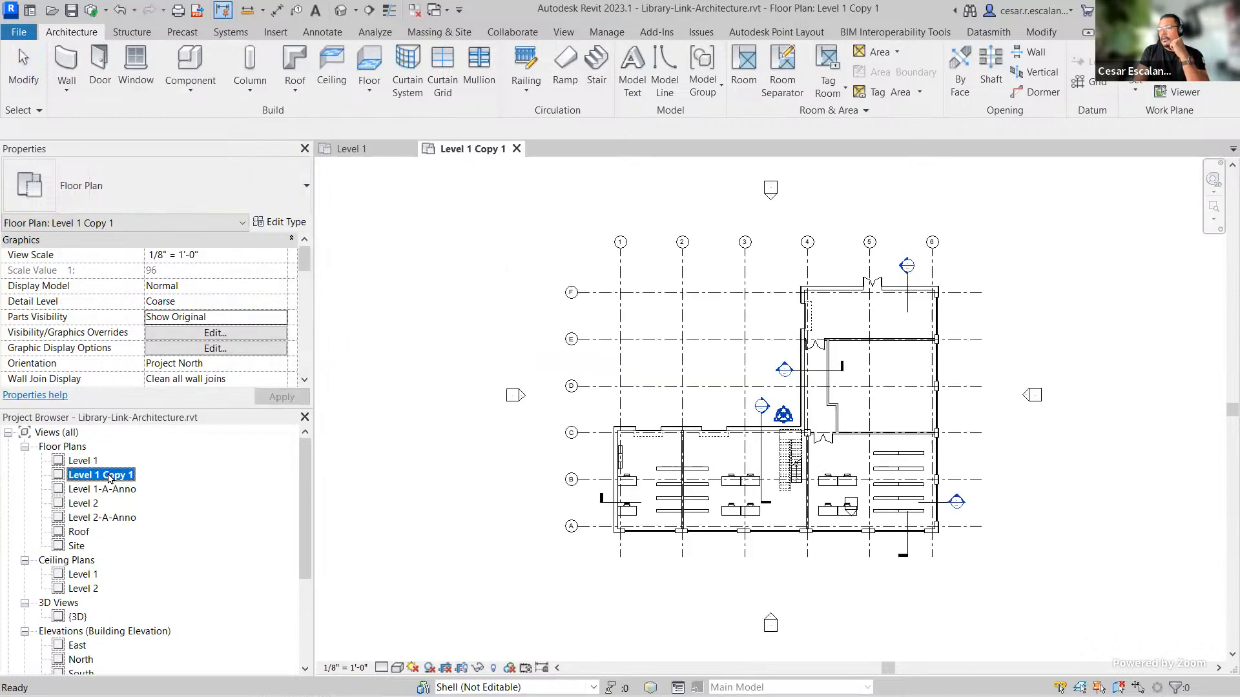
Step: Rename the duplicated floor plan view to 'Level 1 - ' followed by the user's first name
right_click(110, 476)
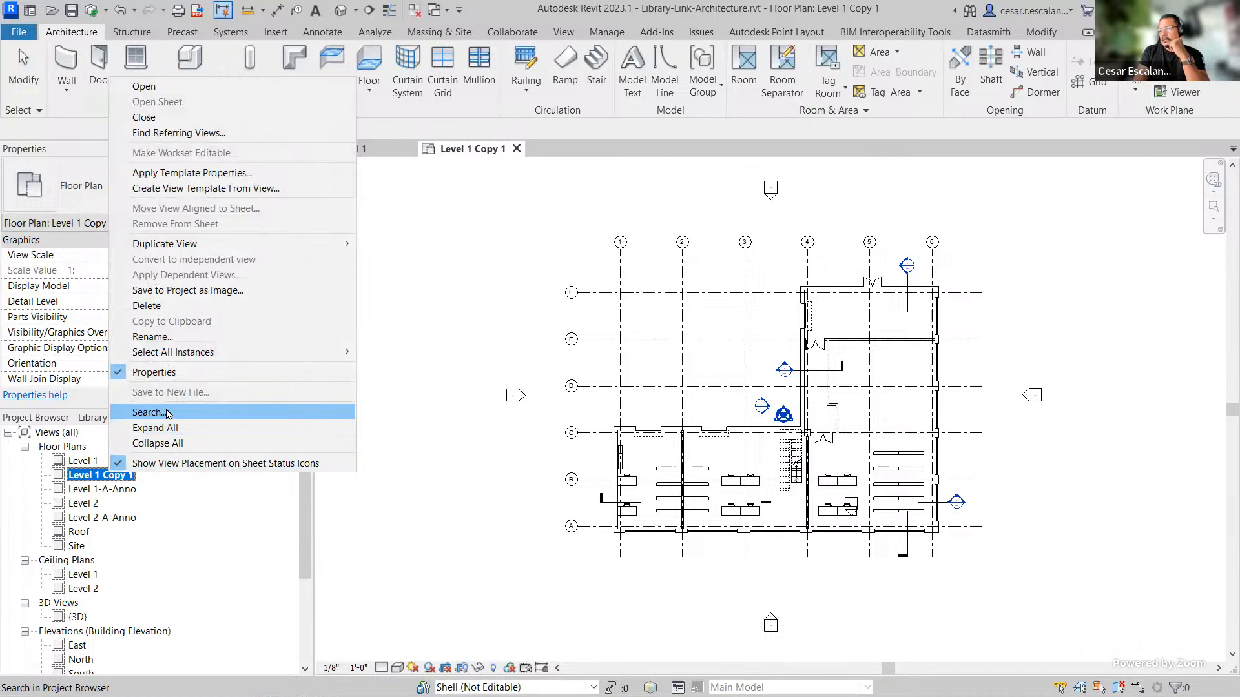
click(150, 337)
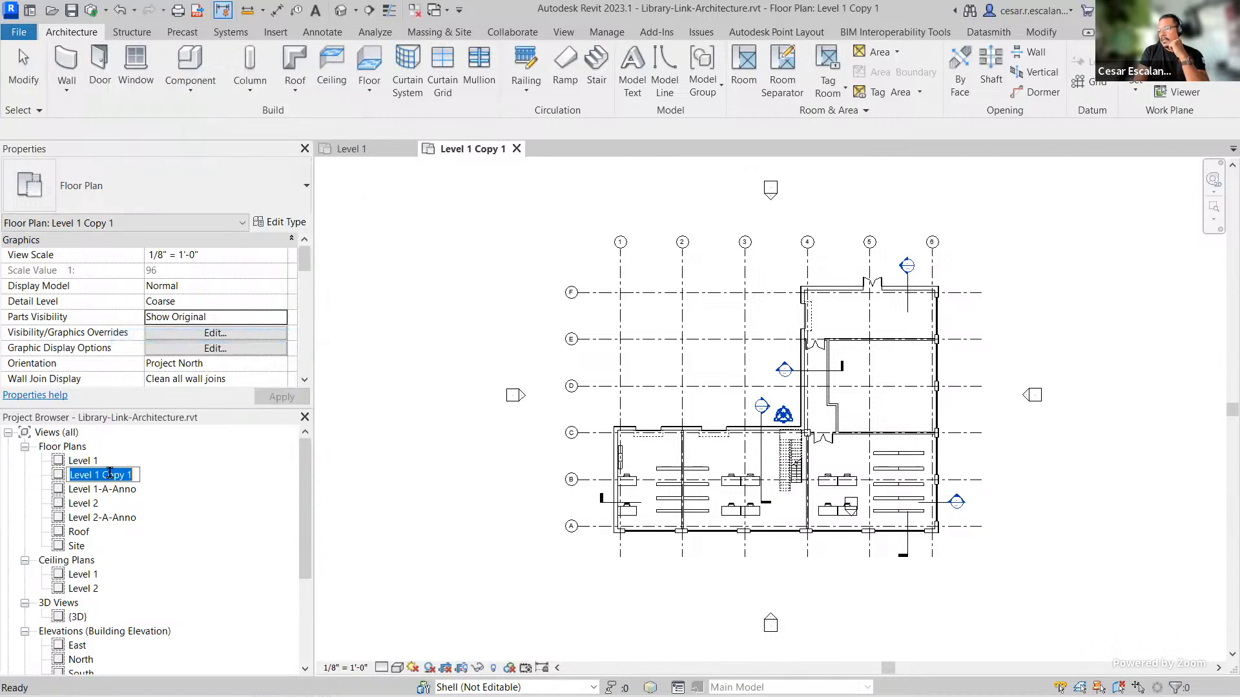
drag(102, 474, 195, 477)
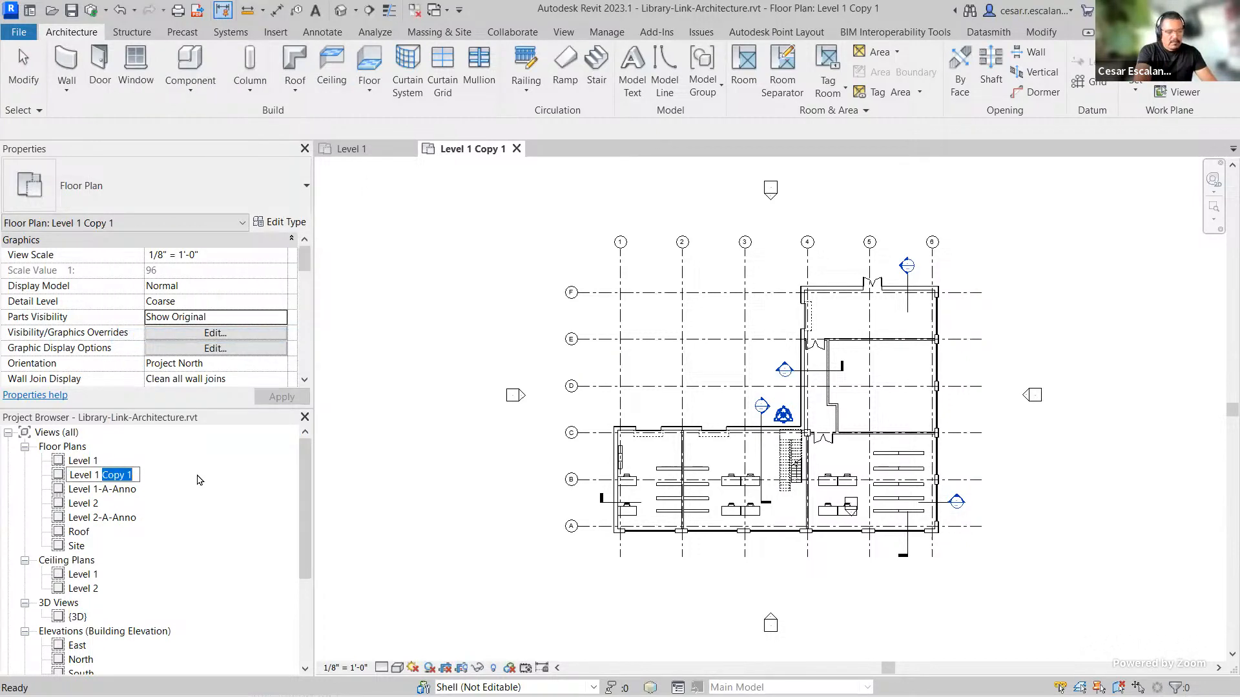
text(- Cesar)
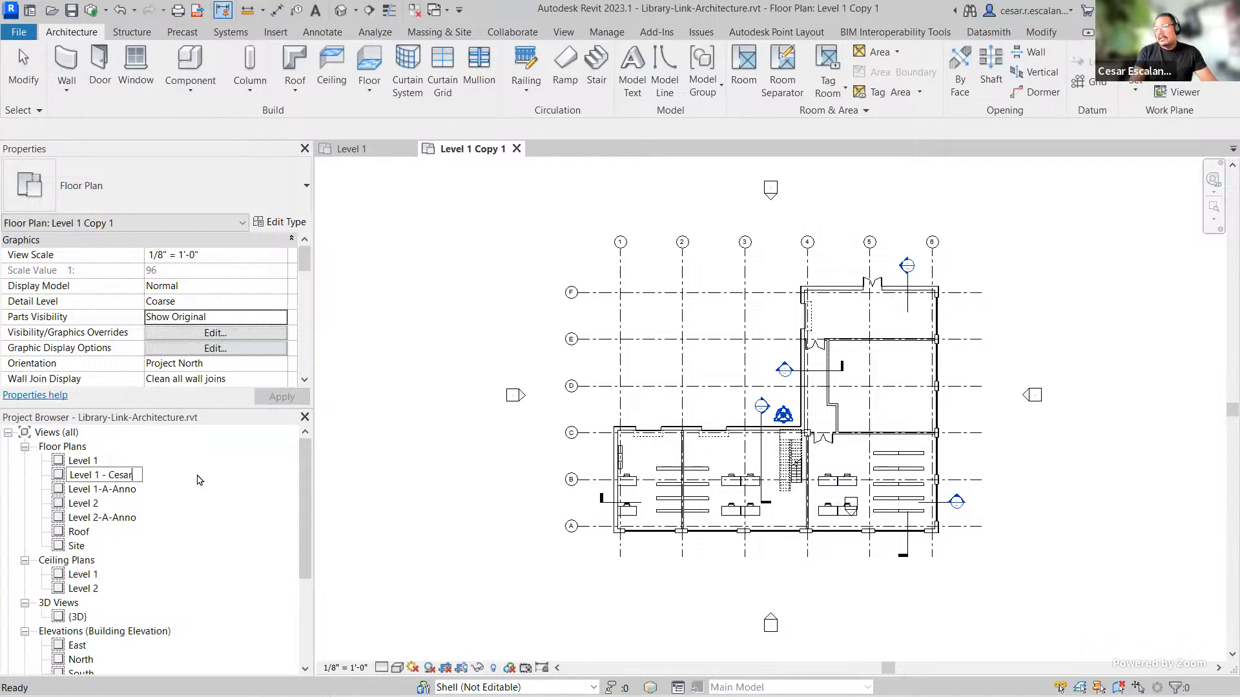
key(Return)
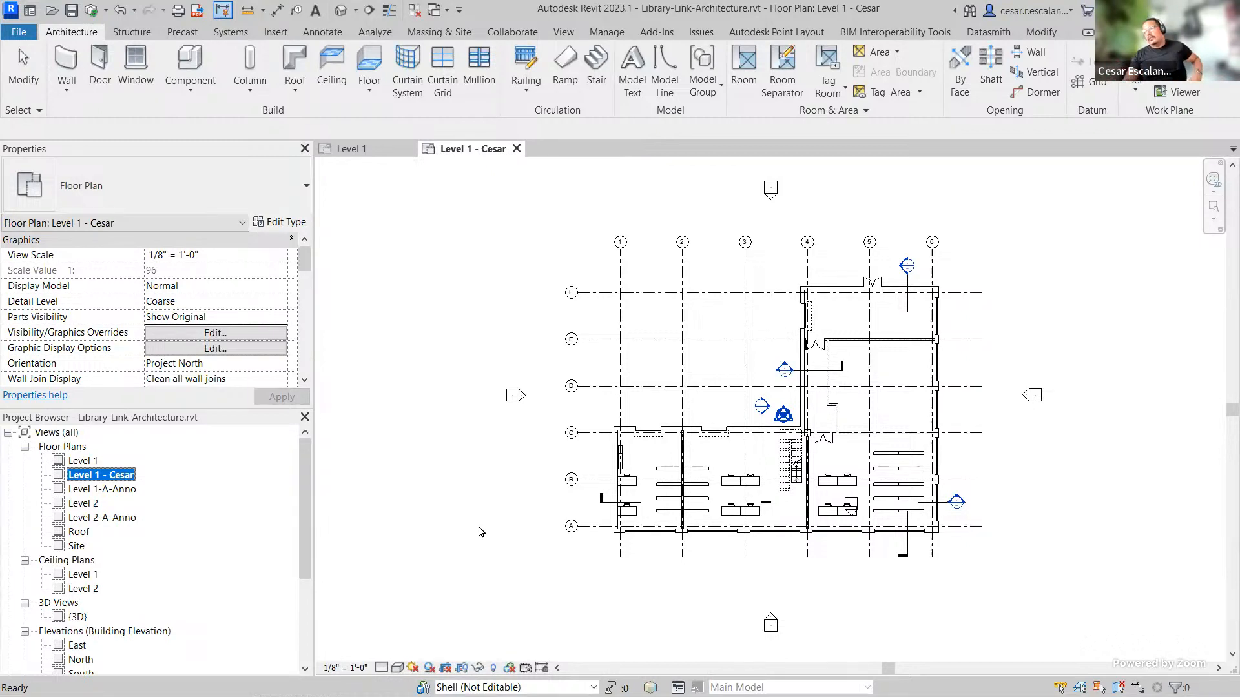
Step: Open the Worksharing Display Settings and review the Checkout Status and Owners tabs
scroll(858, 419, up, 3)
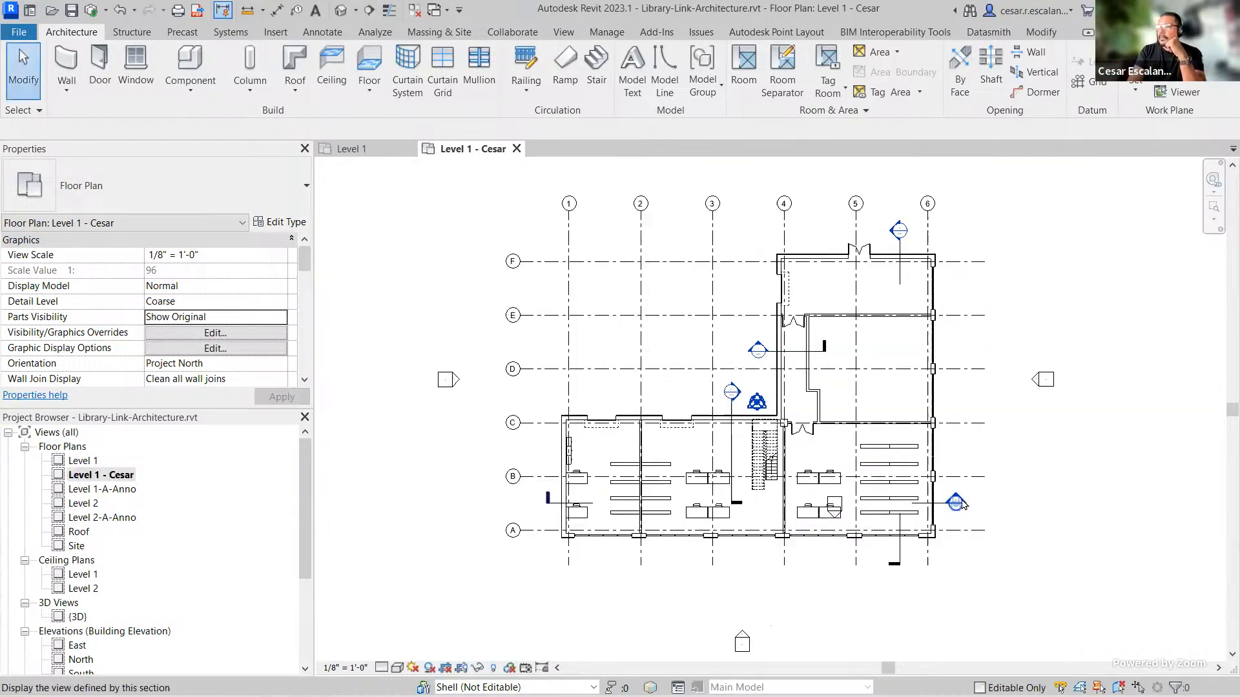
middle_drag(1052, 496, 1037, 472)
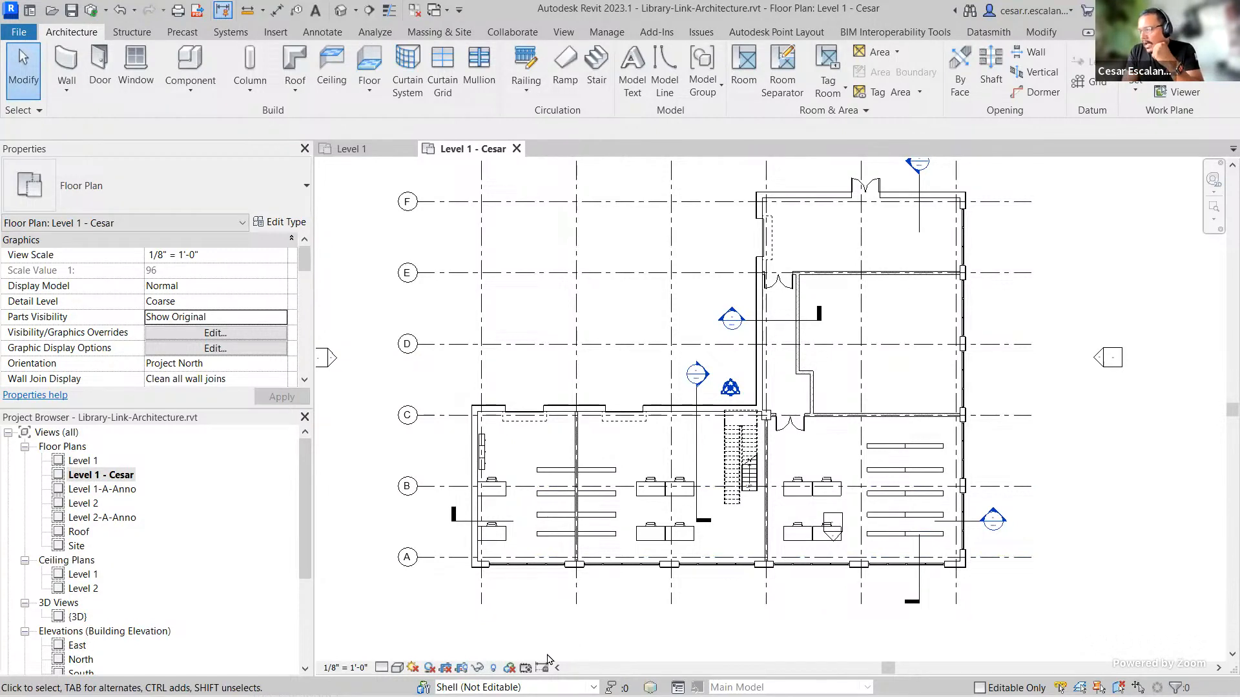
click(510, 668)
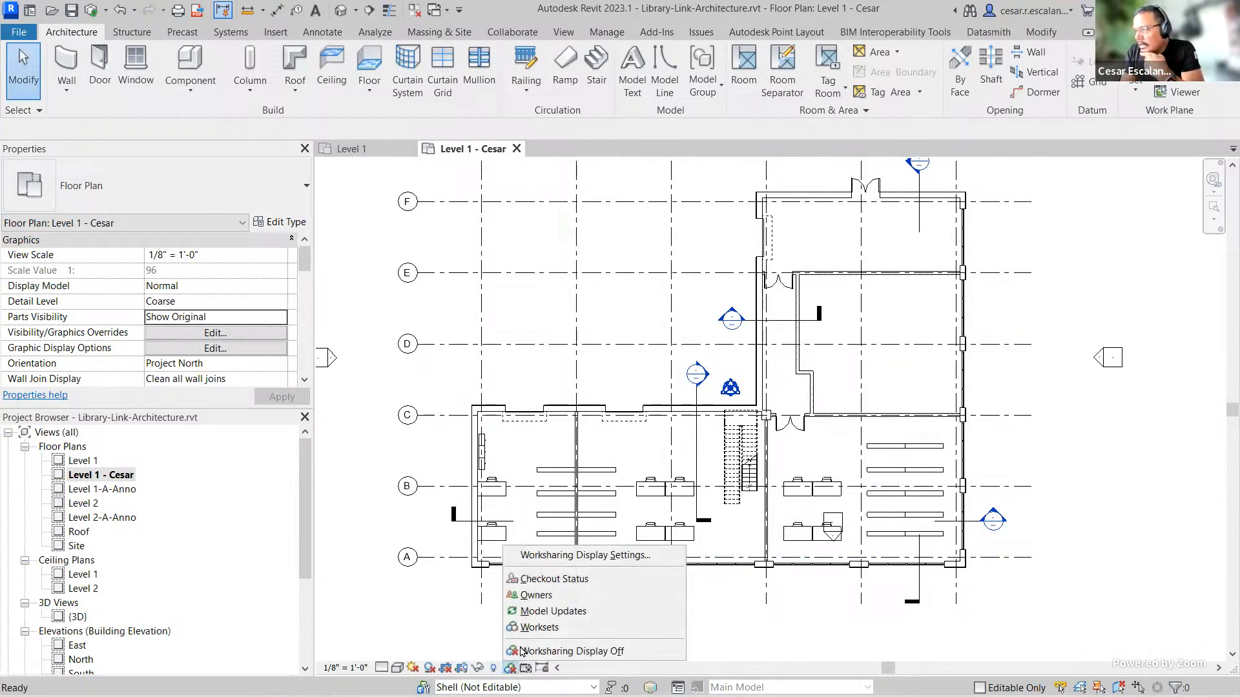
click(587, 556)
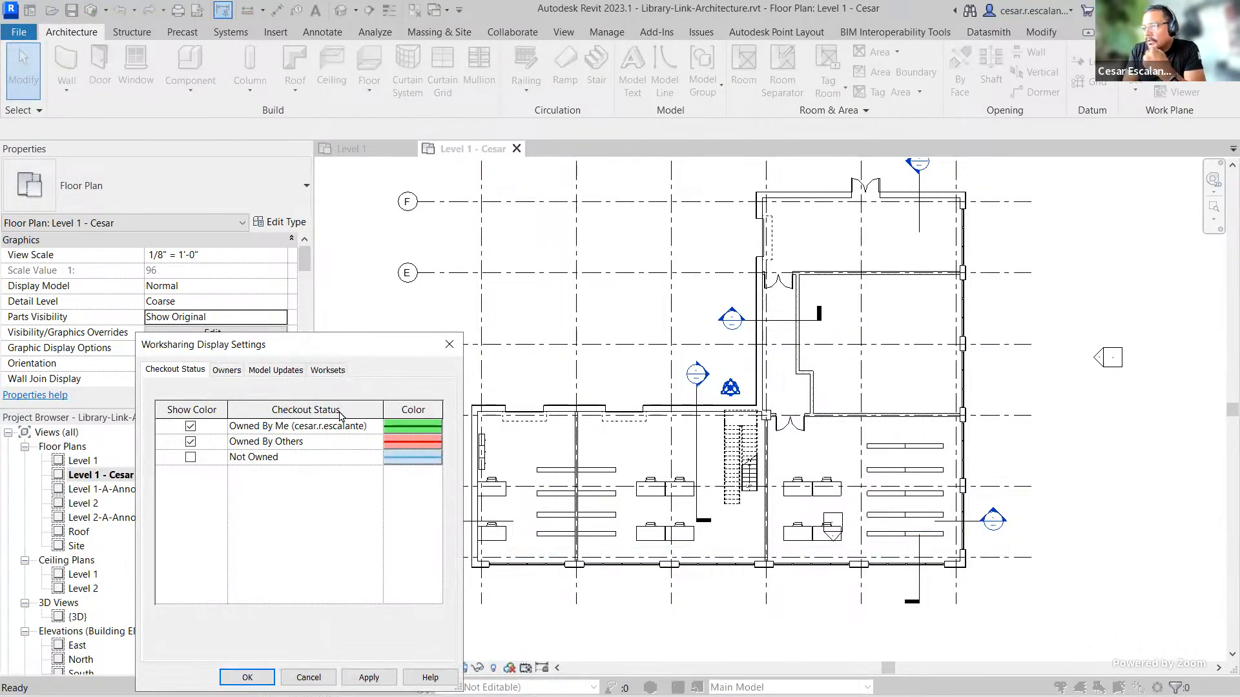
click(231, 371)
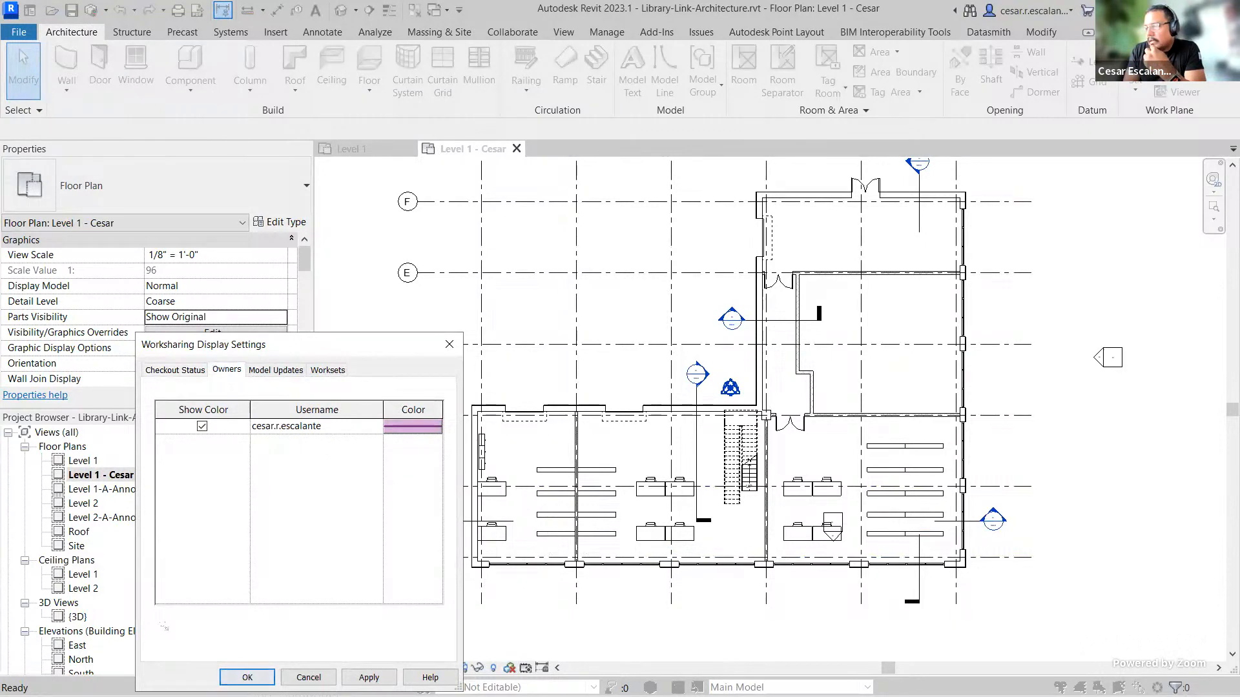
click(248, 678)
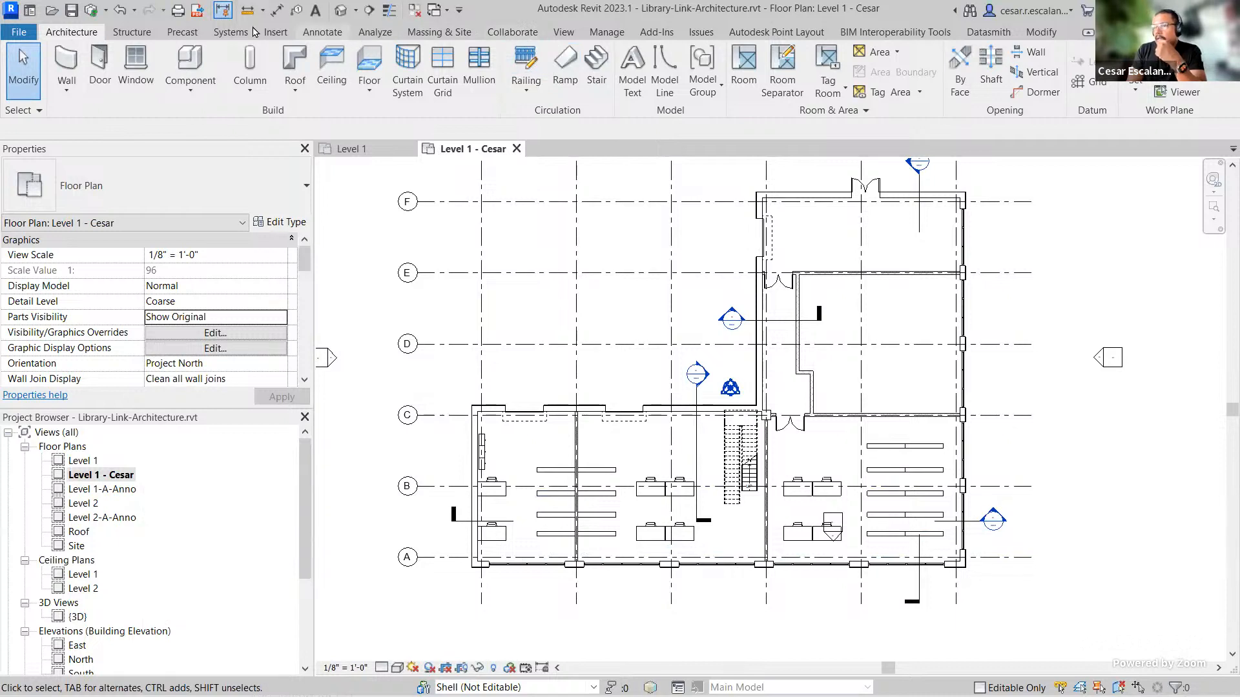
Step: Synchronize the model with central, relinquishing View Worksets
click(93, 16)
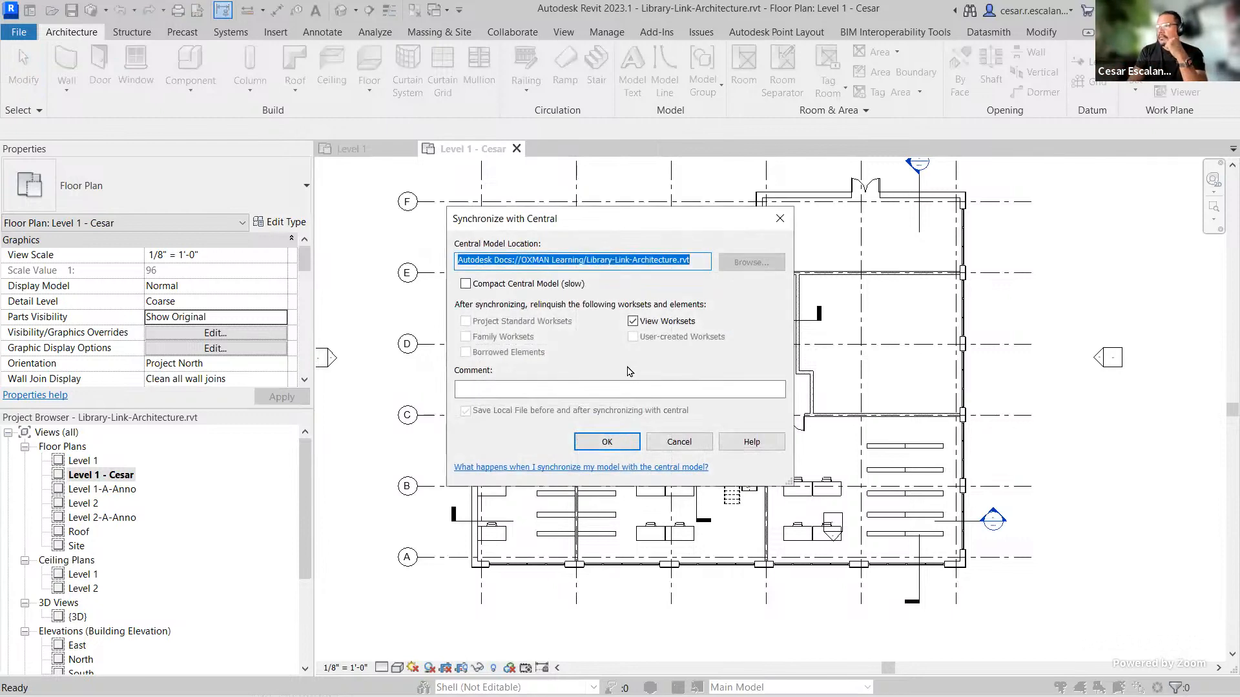
click(612, 441)
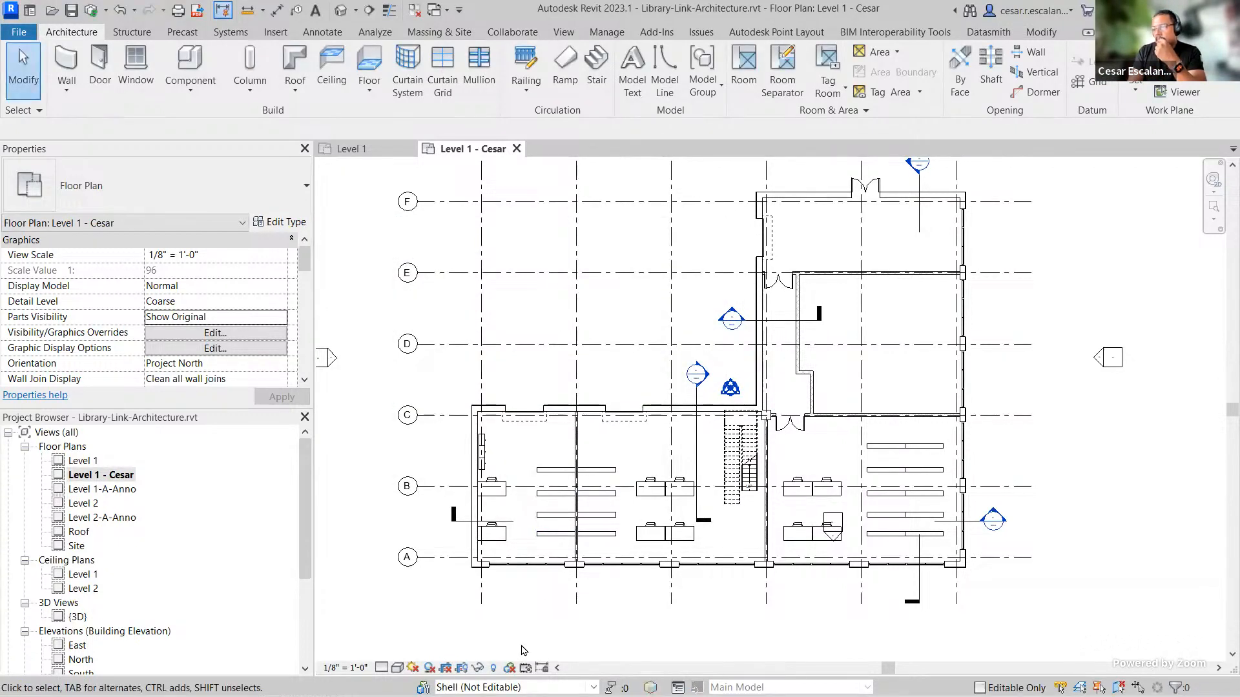
Step: Reopen the Worksharing Display Settings, review the Owners tab again and apply the settings
click(525, 667)
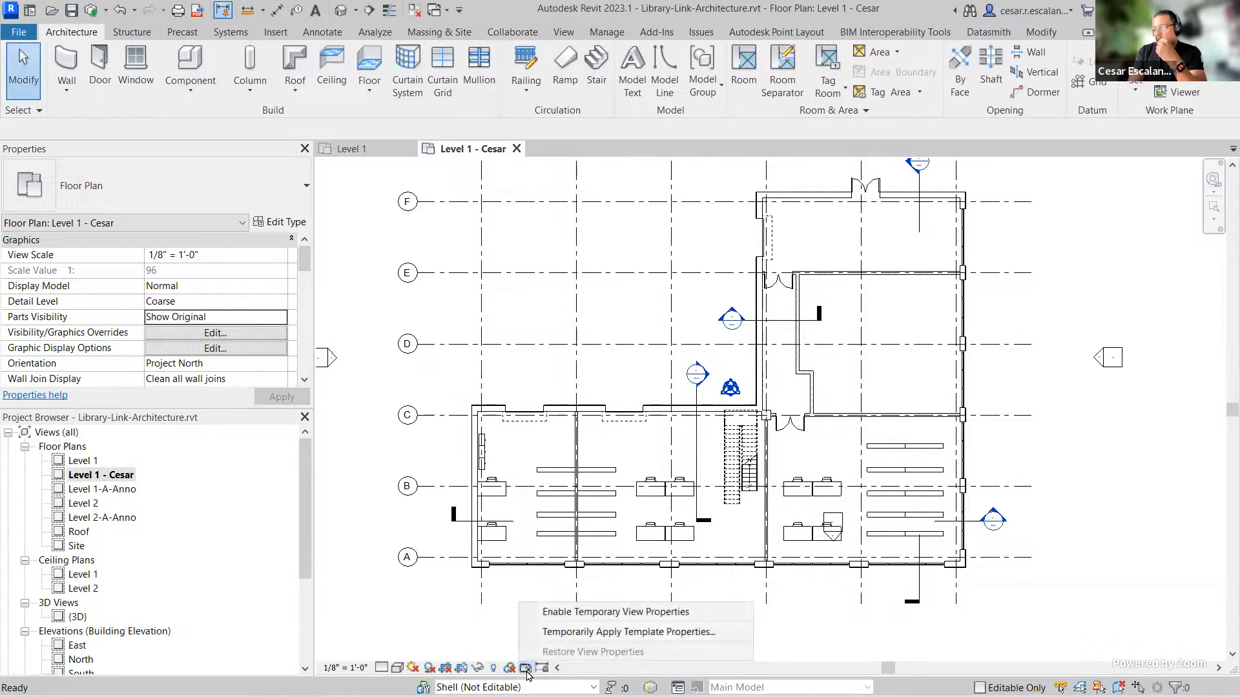
click(511, 668)
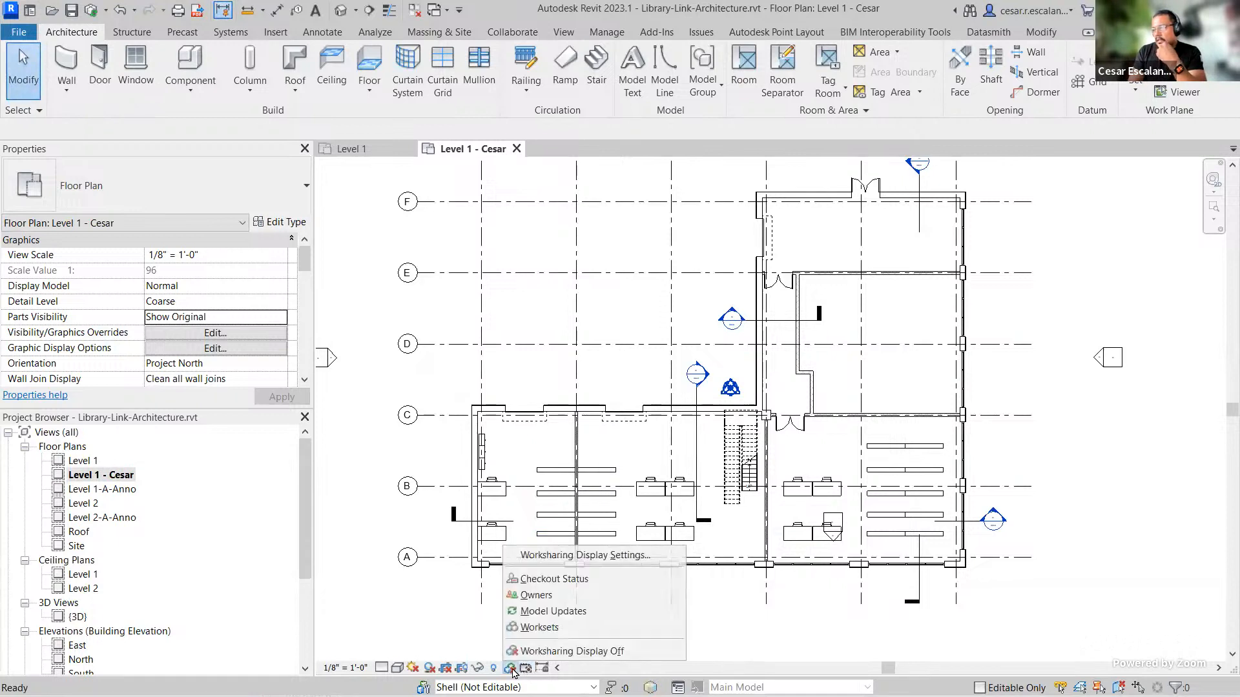
click(580, 556)
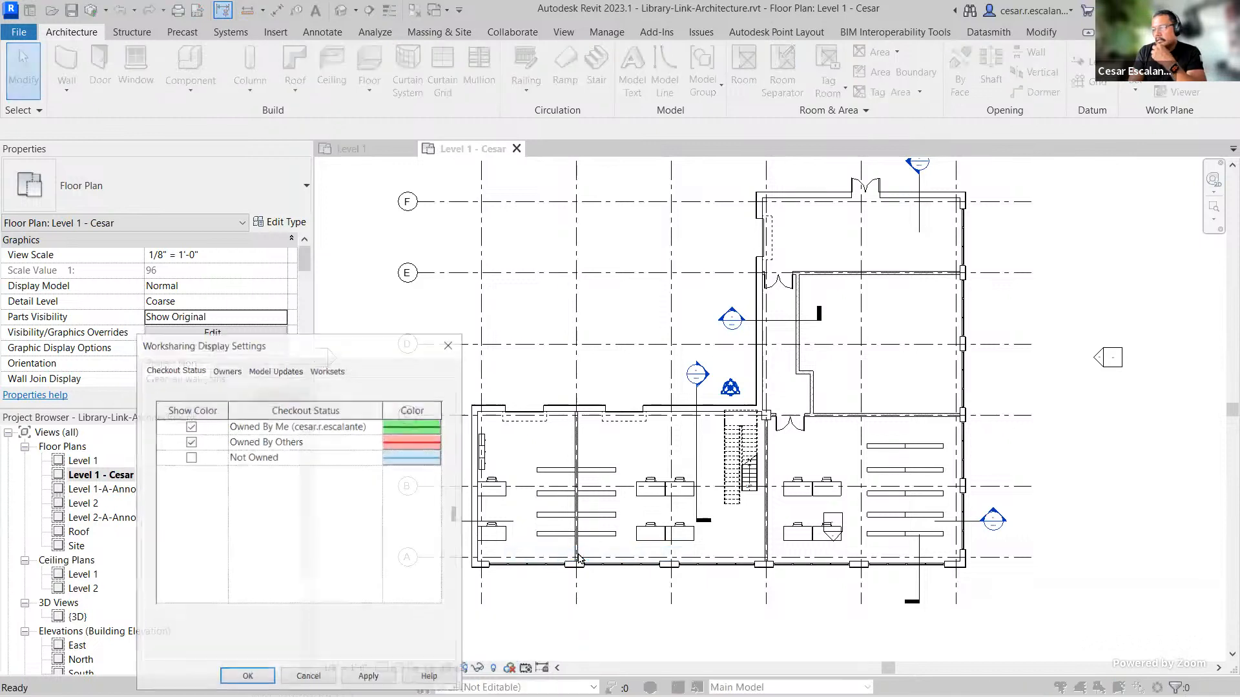
click(230, 371)
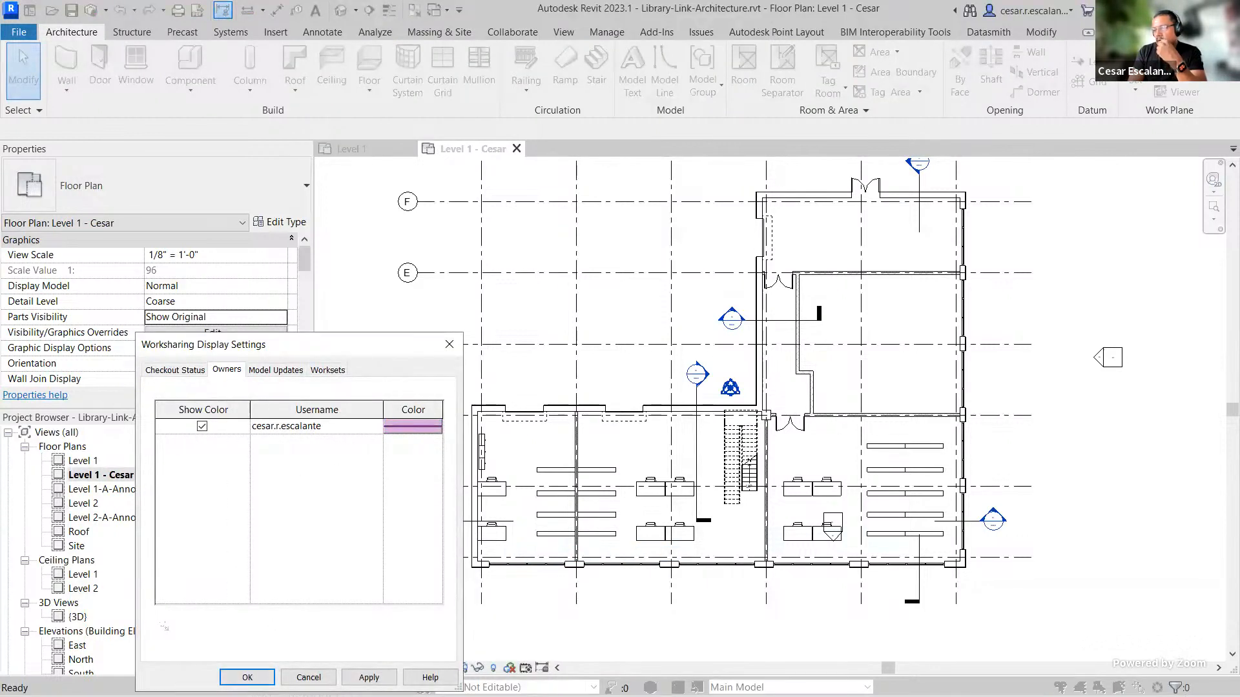
click(378, 678)
click(250, 678)
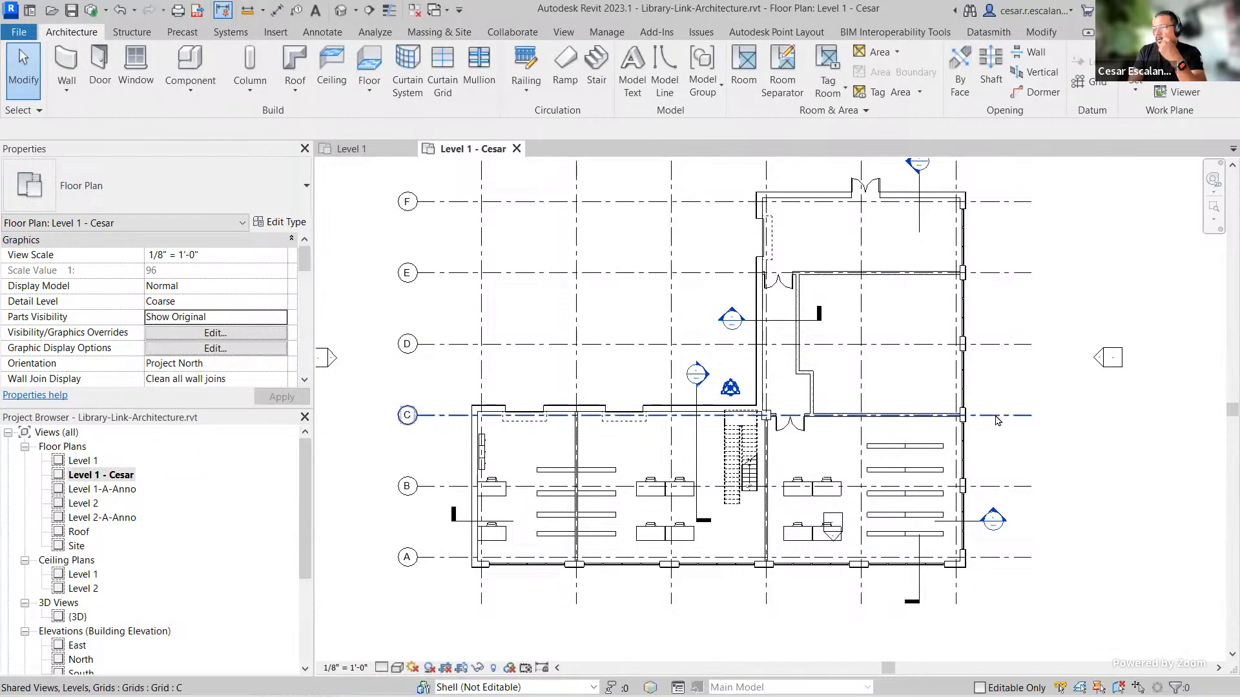
Step: Move a desk and its task chair in the middle room north, off grid line B toward the upper wall
scroll(930, 536, down, 1)
scroll(929, 536, down, 1)
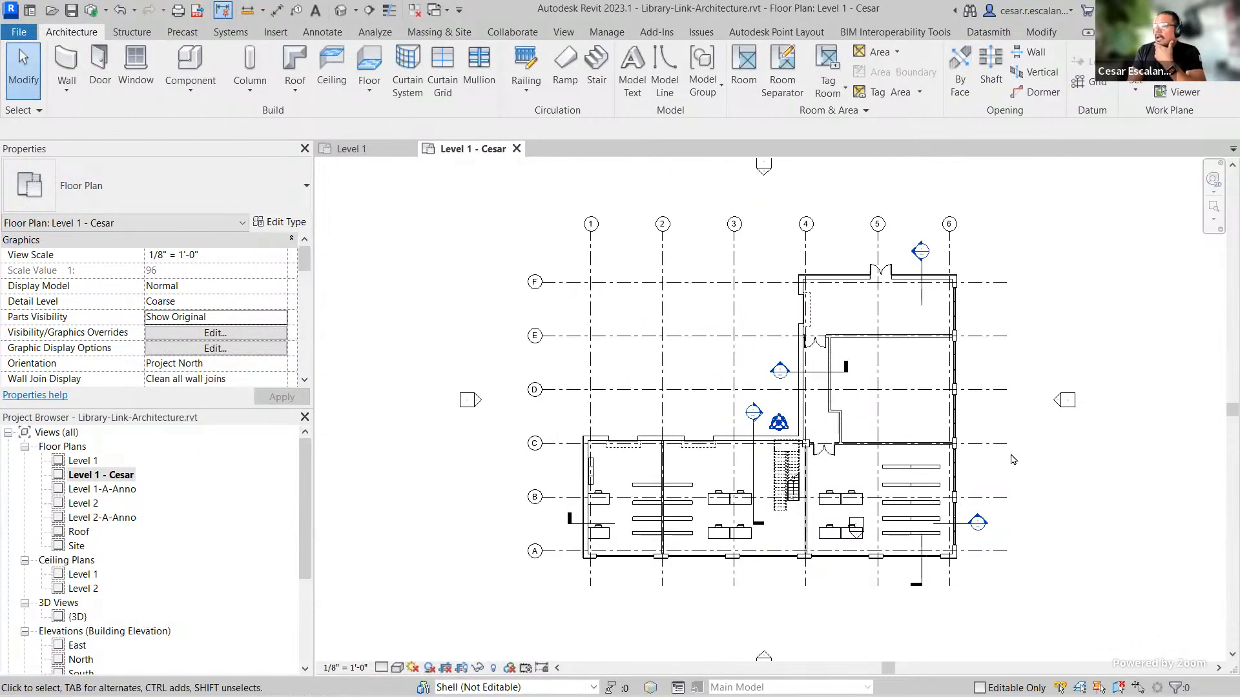
scroll(806, 467, up, 2)
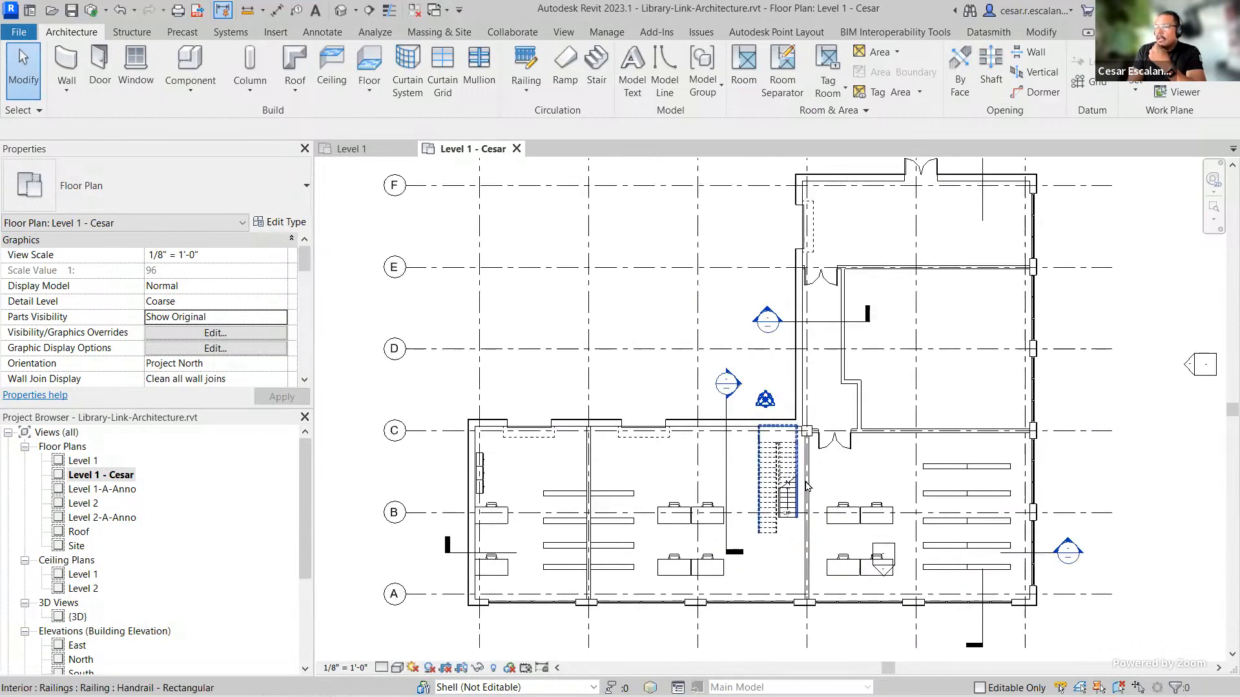
scroll(772, 585, up, 2)
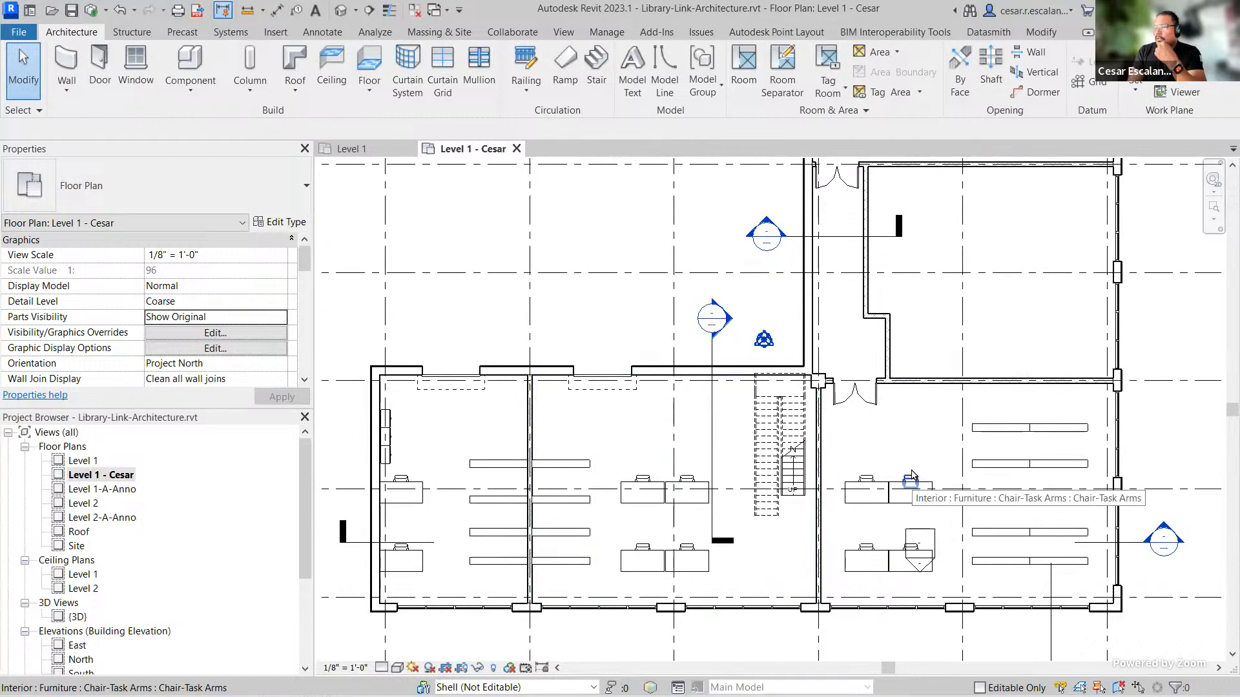
scroll(460, 510, up, 2)
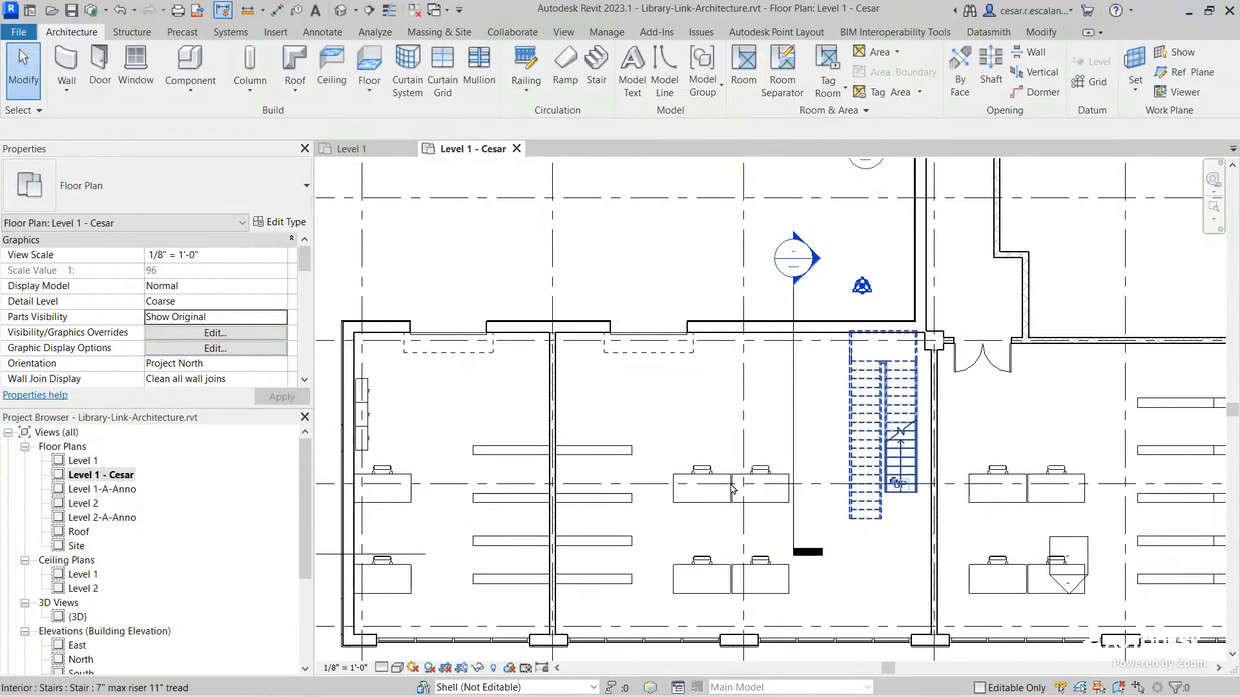
scroll(725, 522, up, 3)
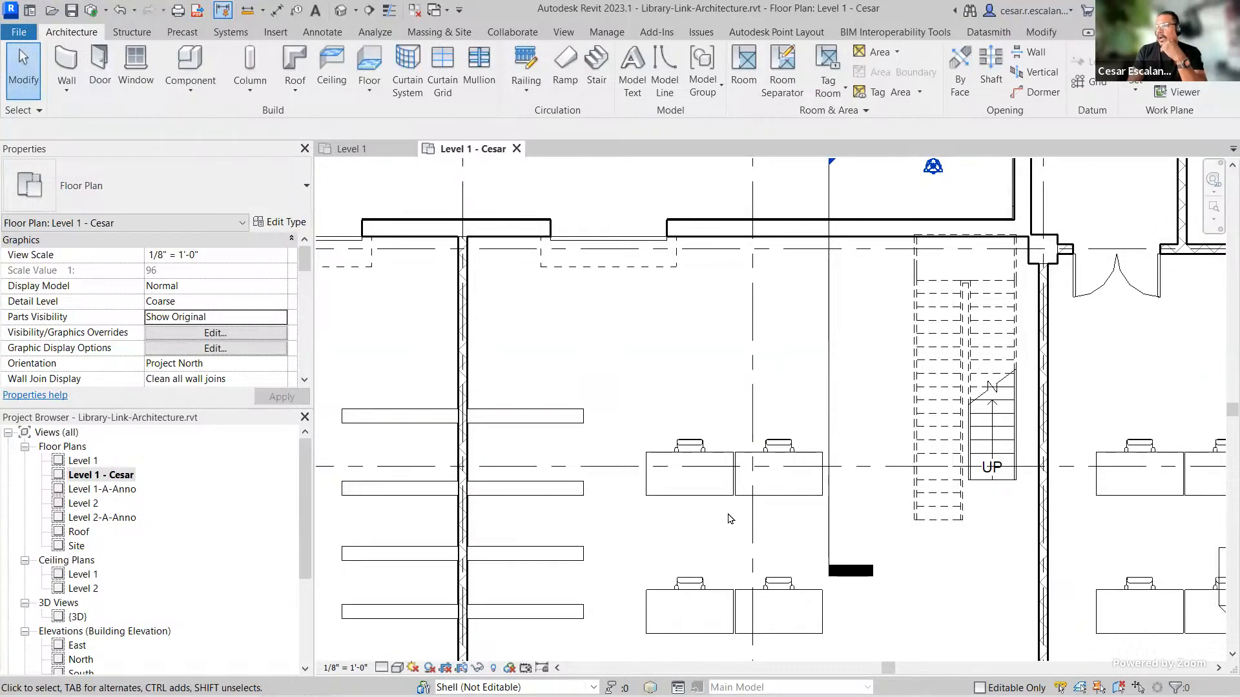
scroll(873, 517, down, 4)
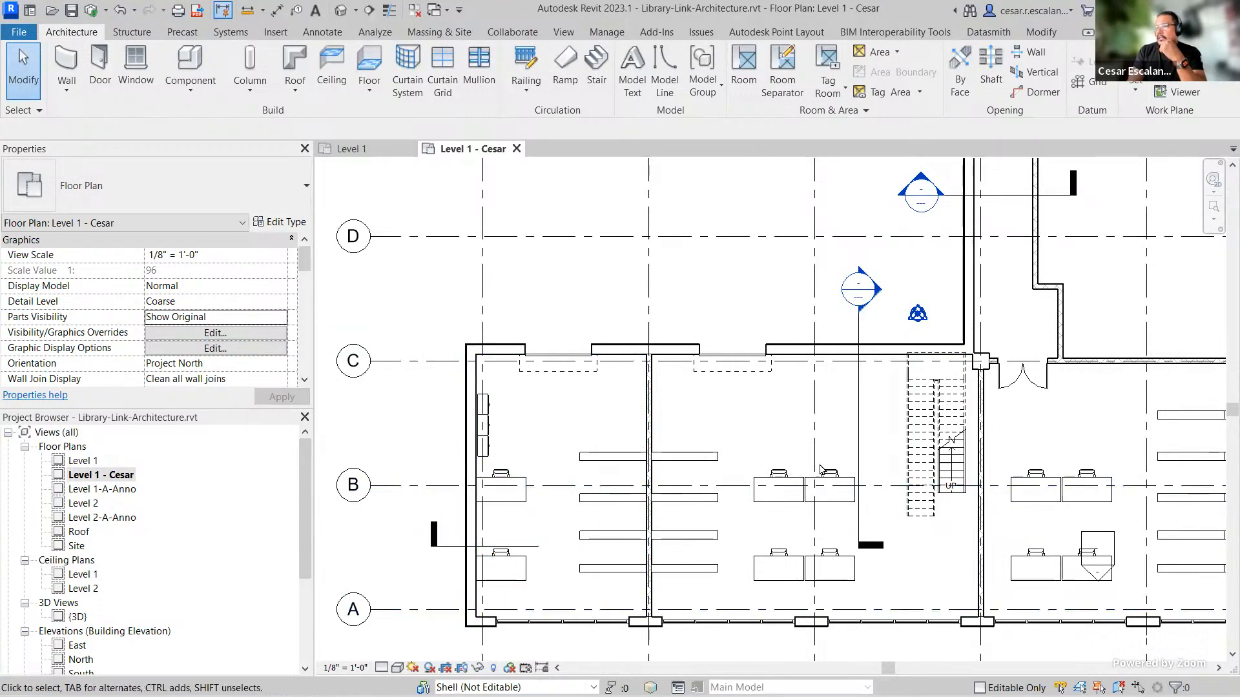
scroll(800, 528, up, 2)
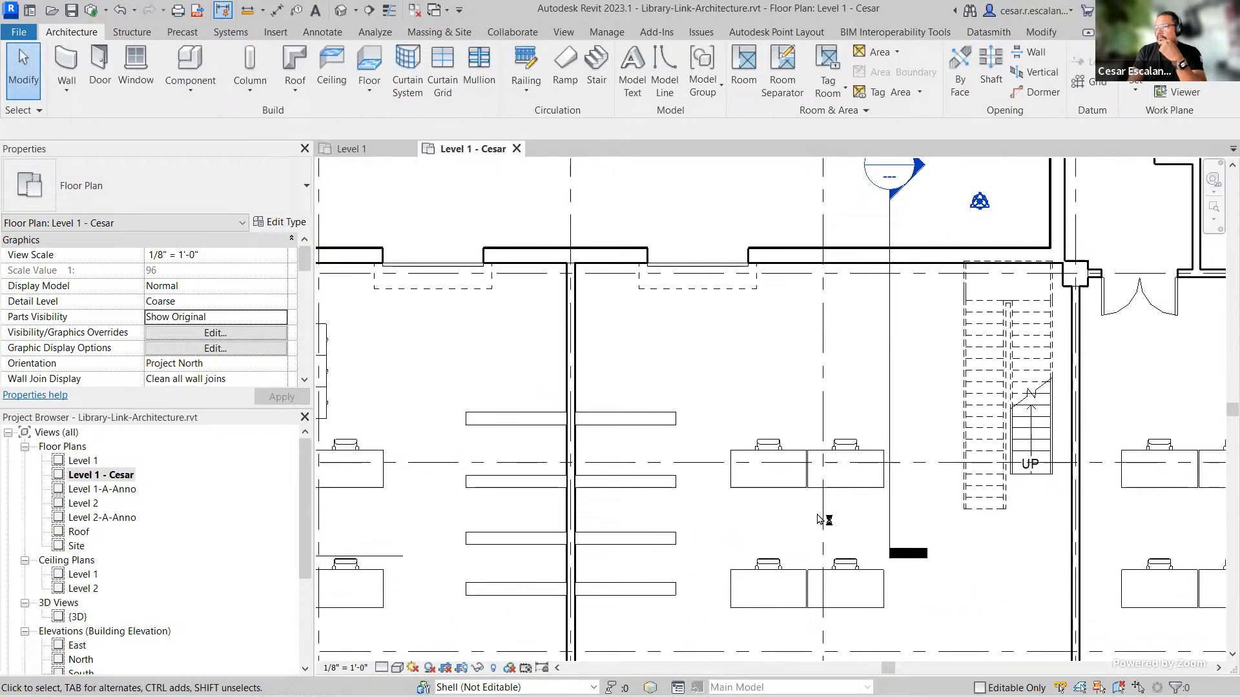
middle_drag(938, 408, 949, 408)
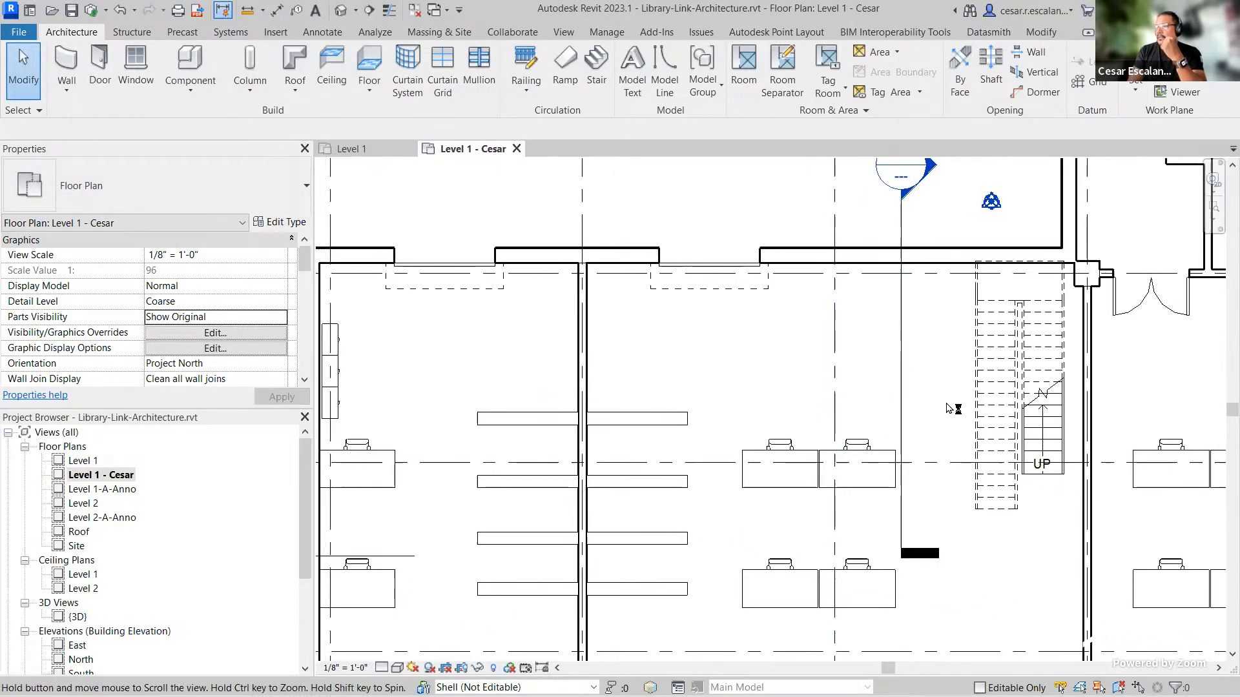
click(779, 489)
drag(778, 489, 781, 408)
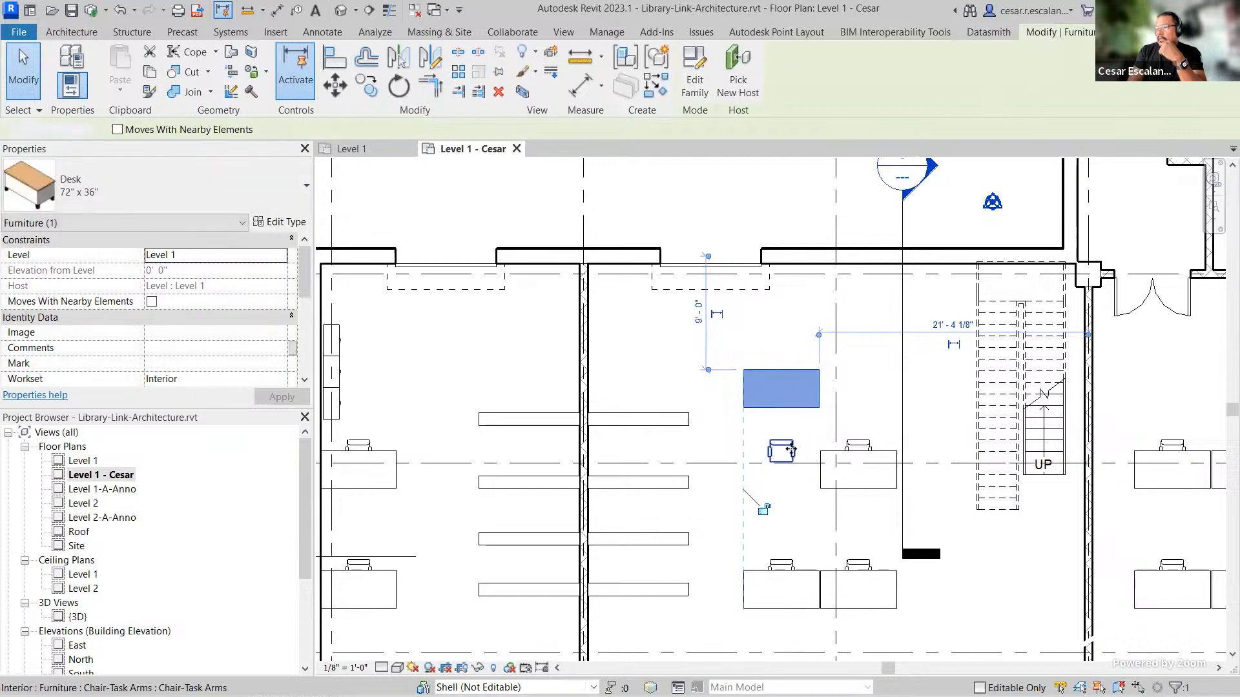
click(789, 454)
drag(790, 455, 780, 361)
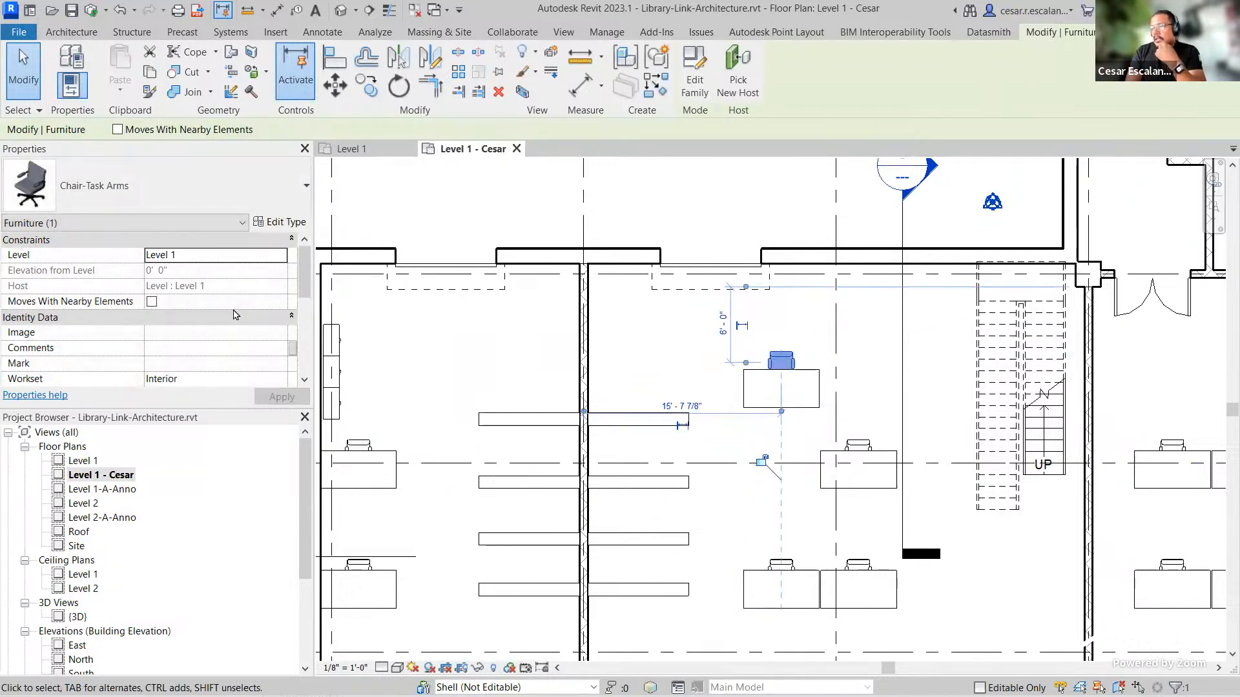
Step: Examine the Workset and Edited by properties of the moved desk and of the desk near the left wall
drag(304, 269, 299, 311)
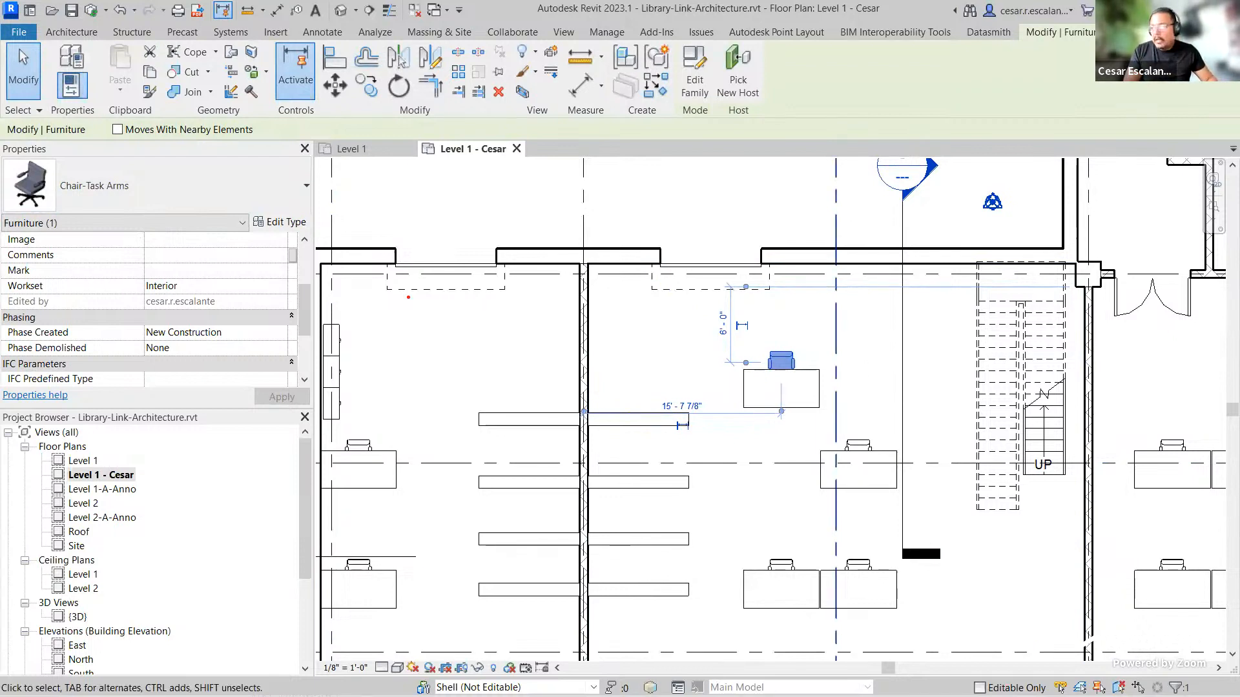
mouse_move(6, 278)
mouse_down()
mouse_move(18, 292)
mouse_move(256, 317)
mouse_up()
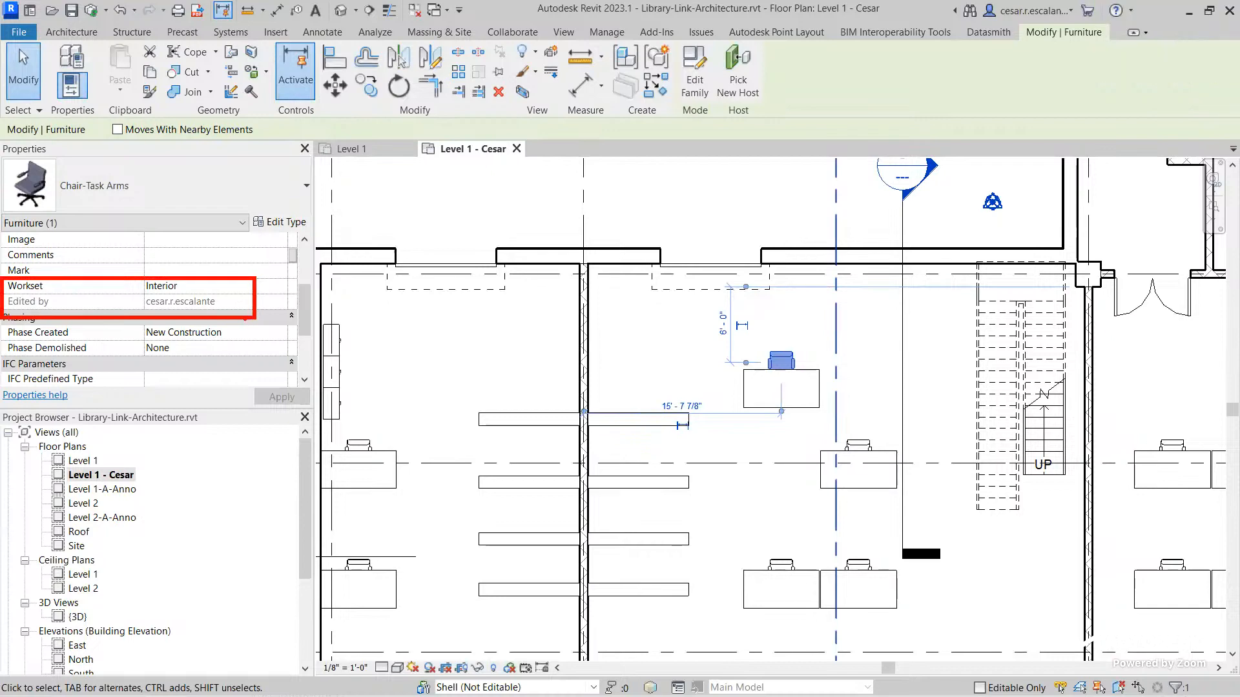
click(459, 407)
scroll(476, 416, down, 1)
middle_drag(504, 385, 577, 375)
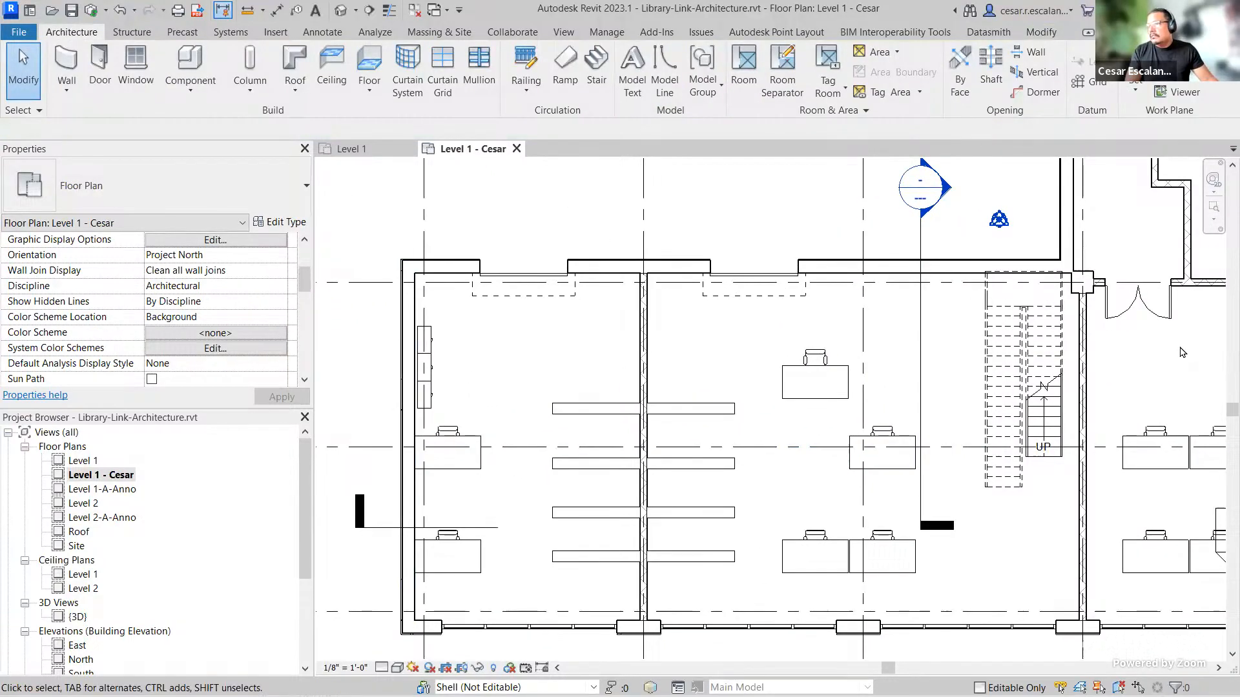
click(840, 381)
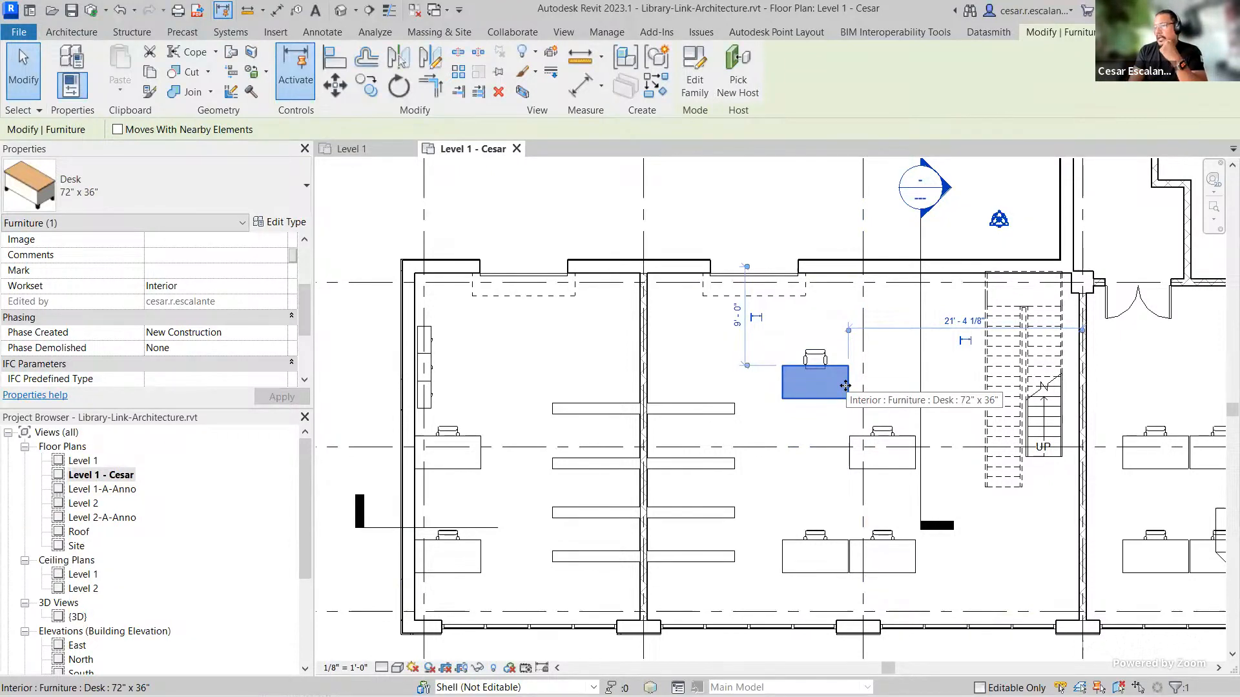
key(Escape)
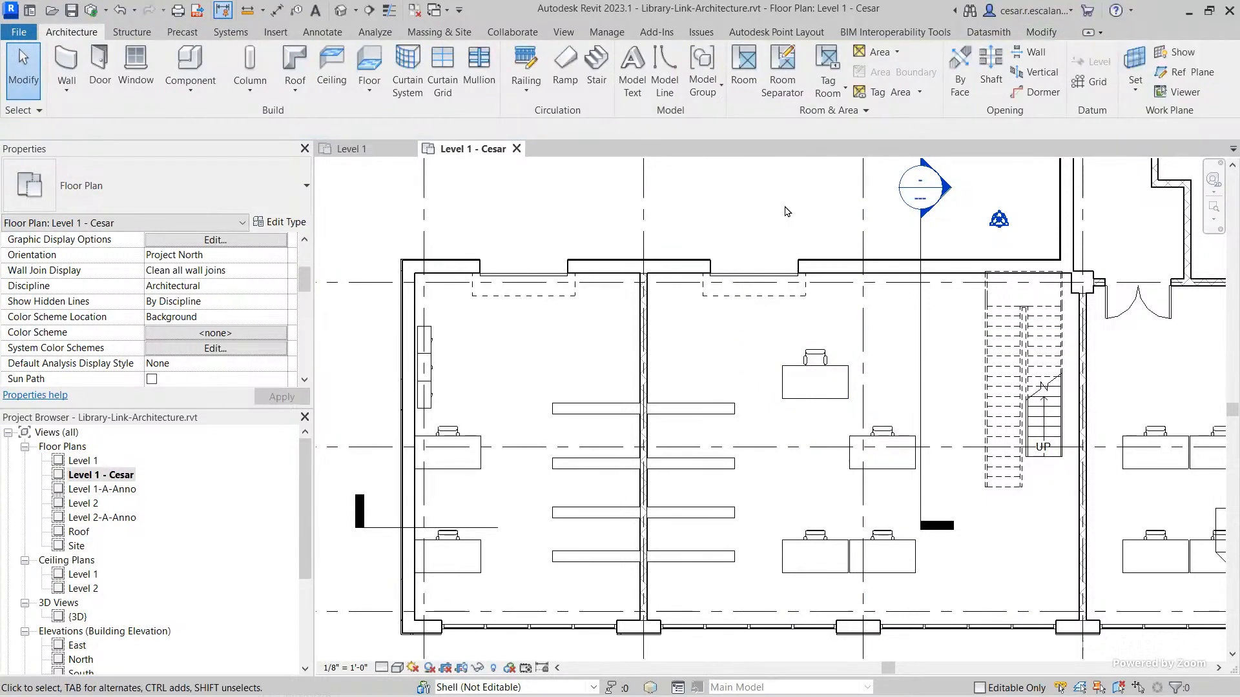
click(481, 470)
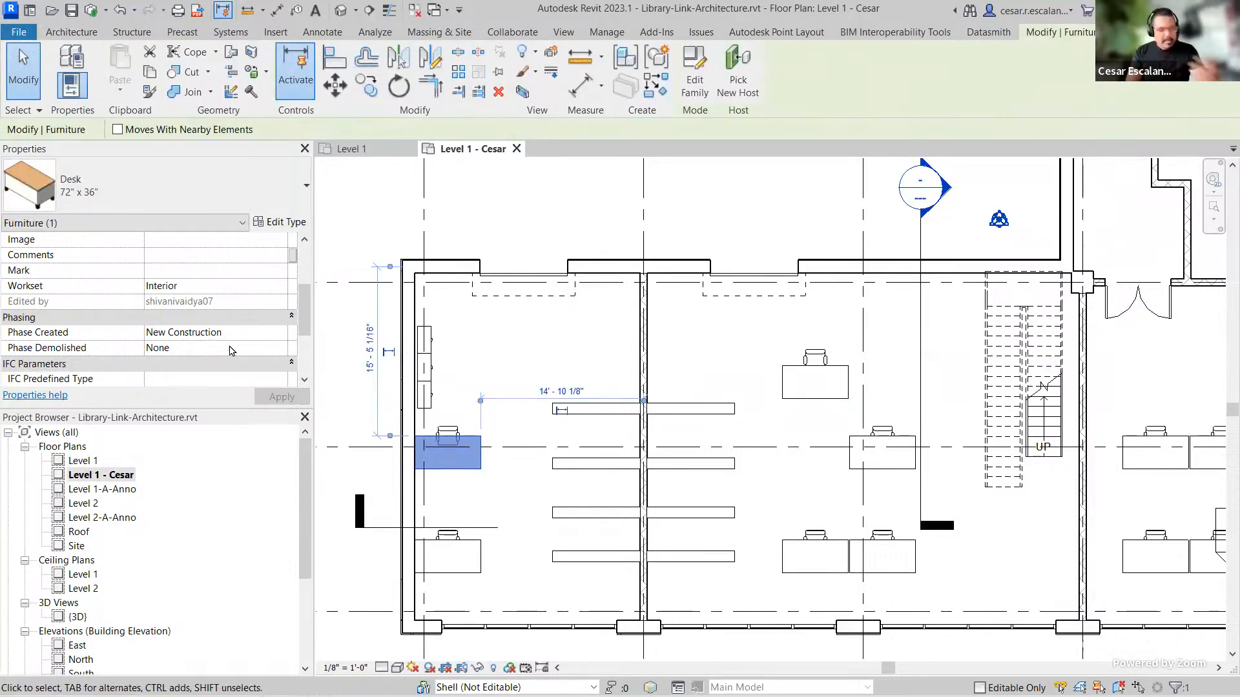
key(Escape)
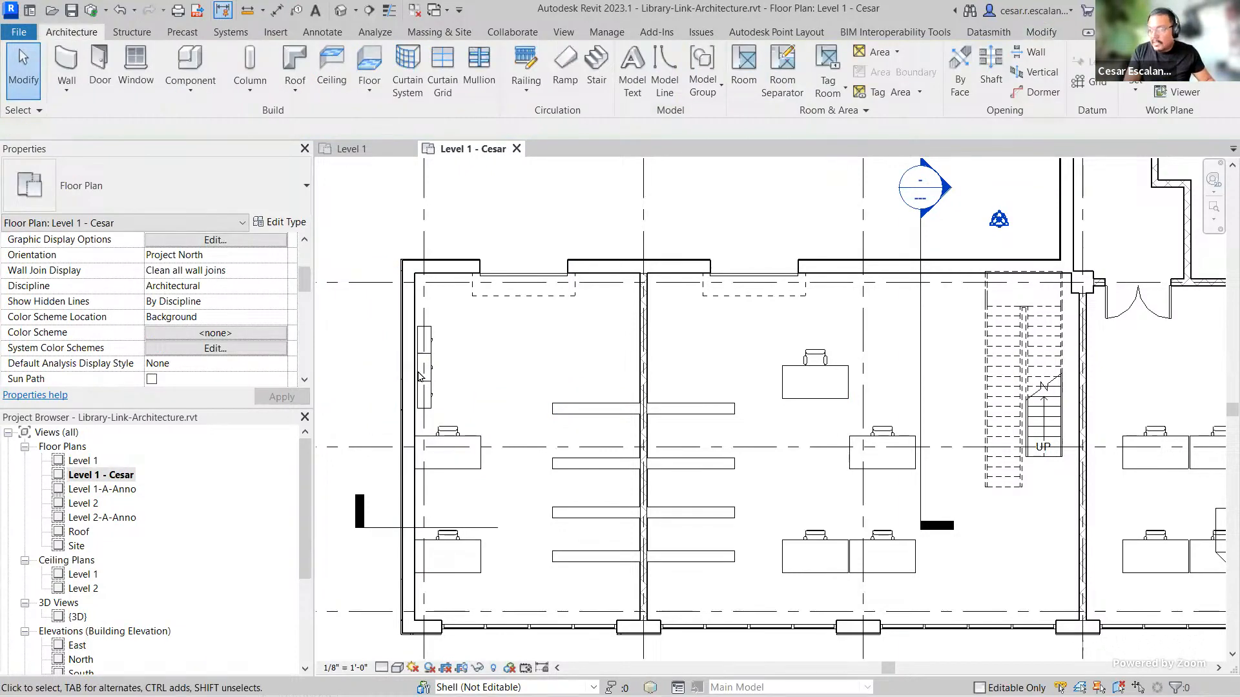
Step: Try to move the desk near the left wall that another user is editing
click(486, 456)
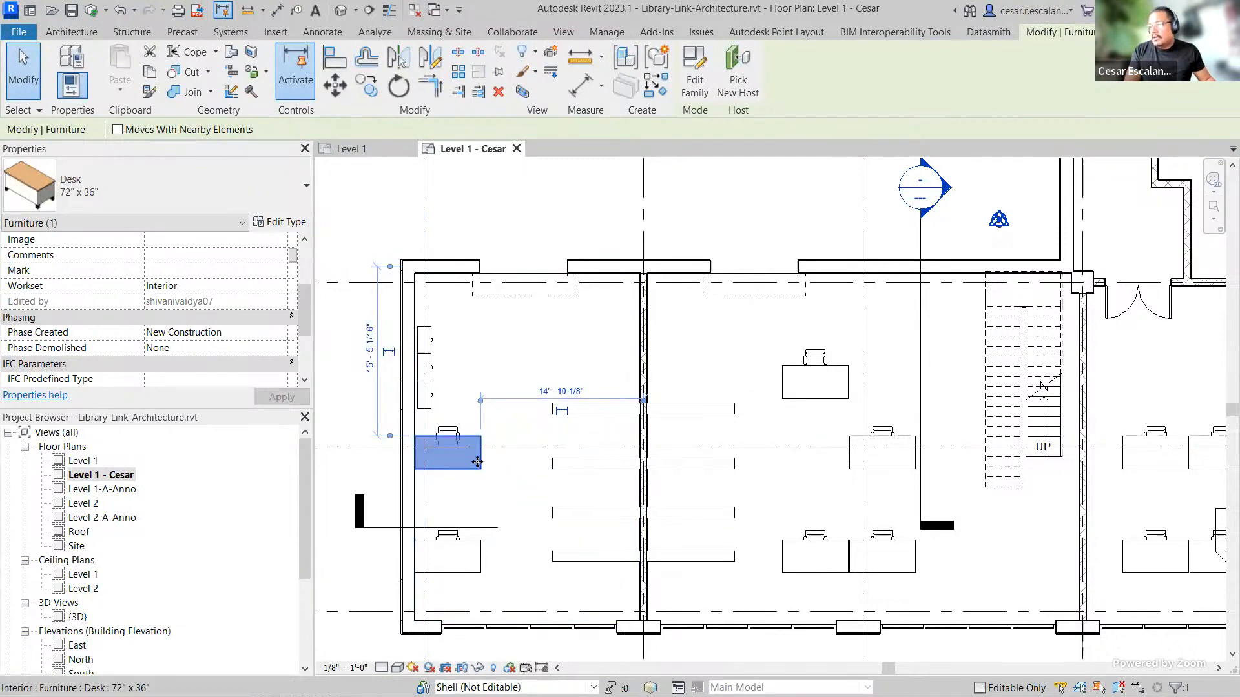
drag(479, 457, 663, 488)
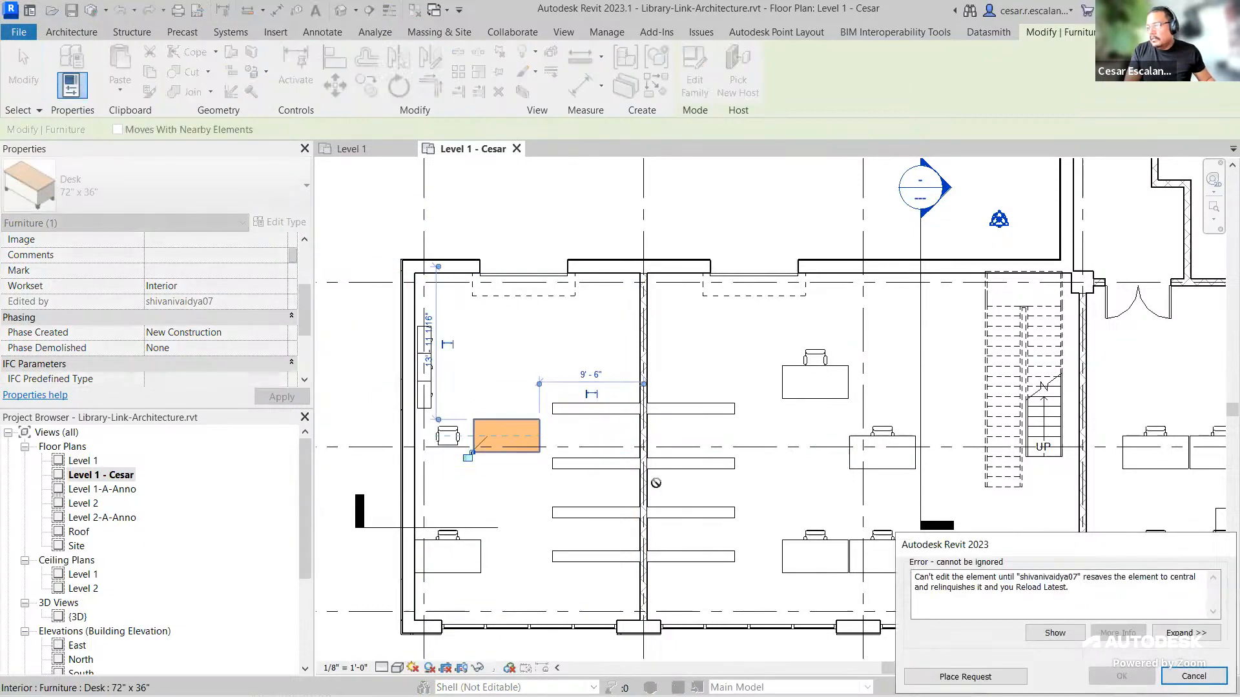
drag(1049, 544, 827, 305)
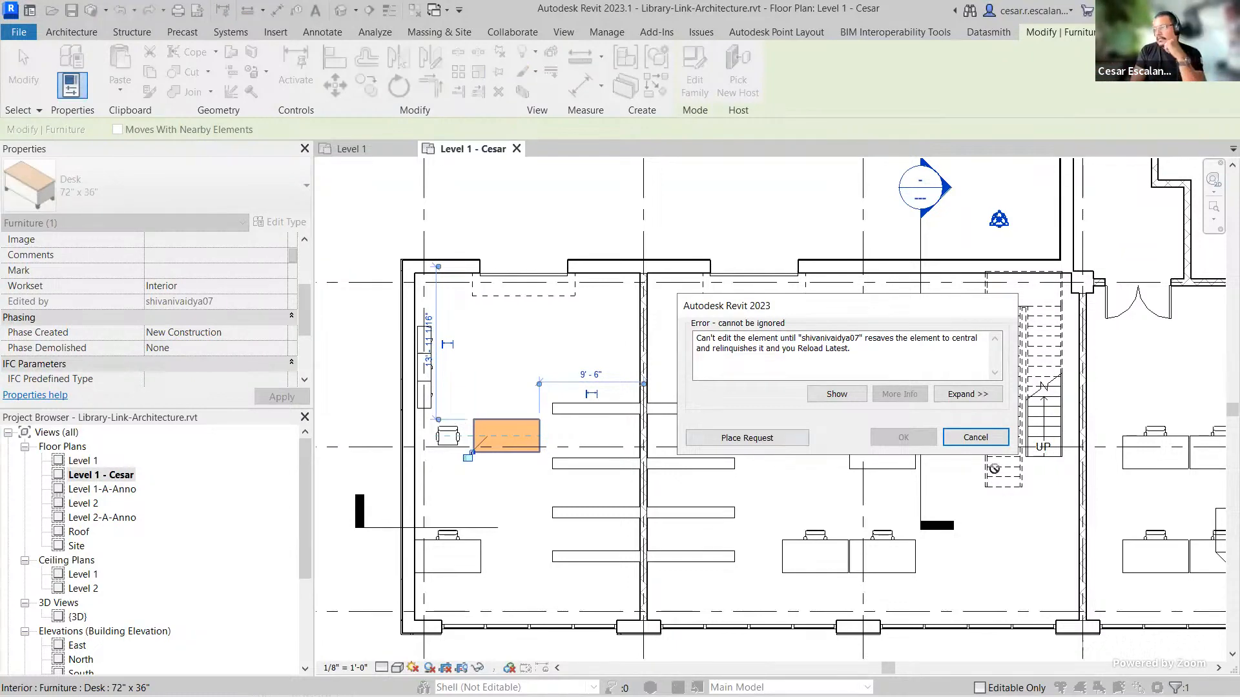
click(992, 442)
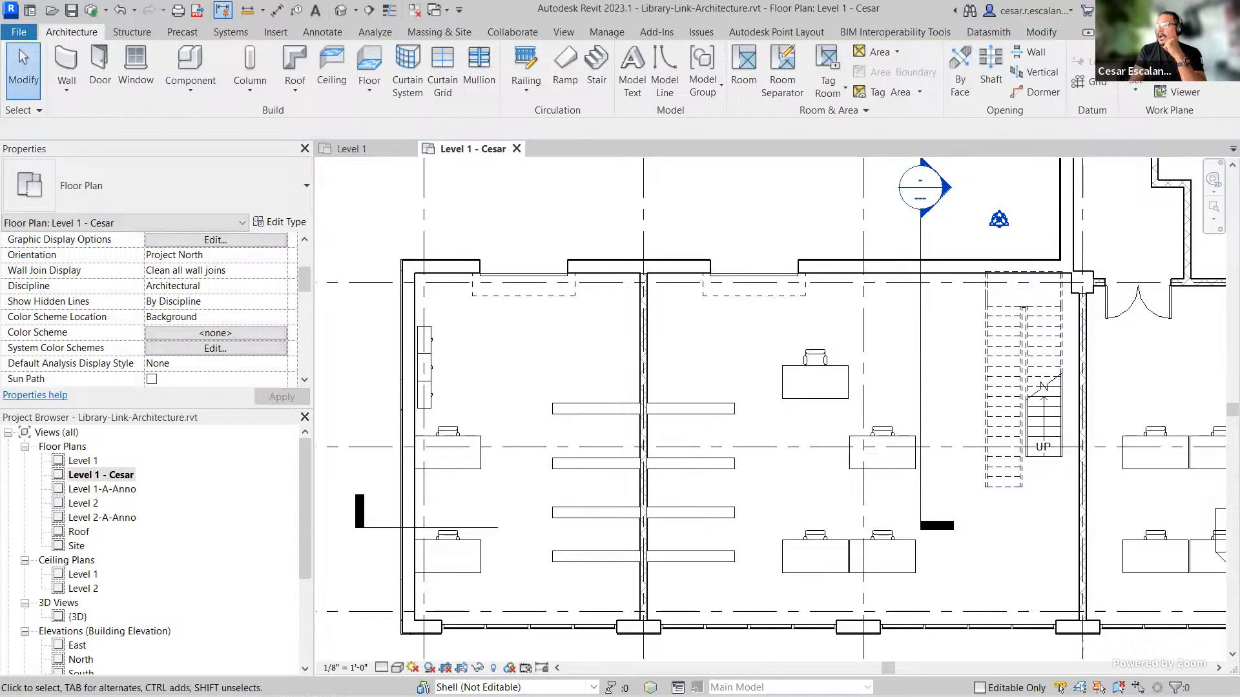
Step: Select the moved desk to check who is editing it
click(848, 386)
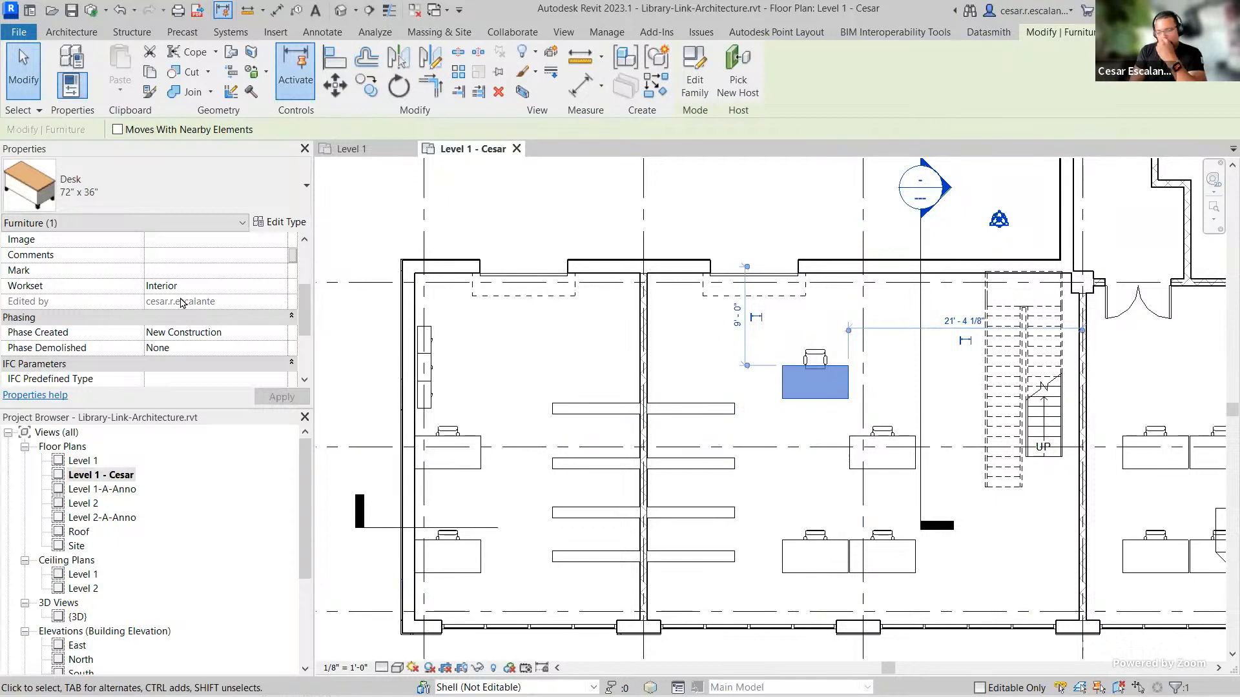
Step: Review owner colors in the Worksharing Display Settings, then switch the Level 1 - Cesar view to the Owners worksharing display
click(517, 188)
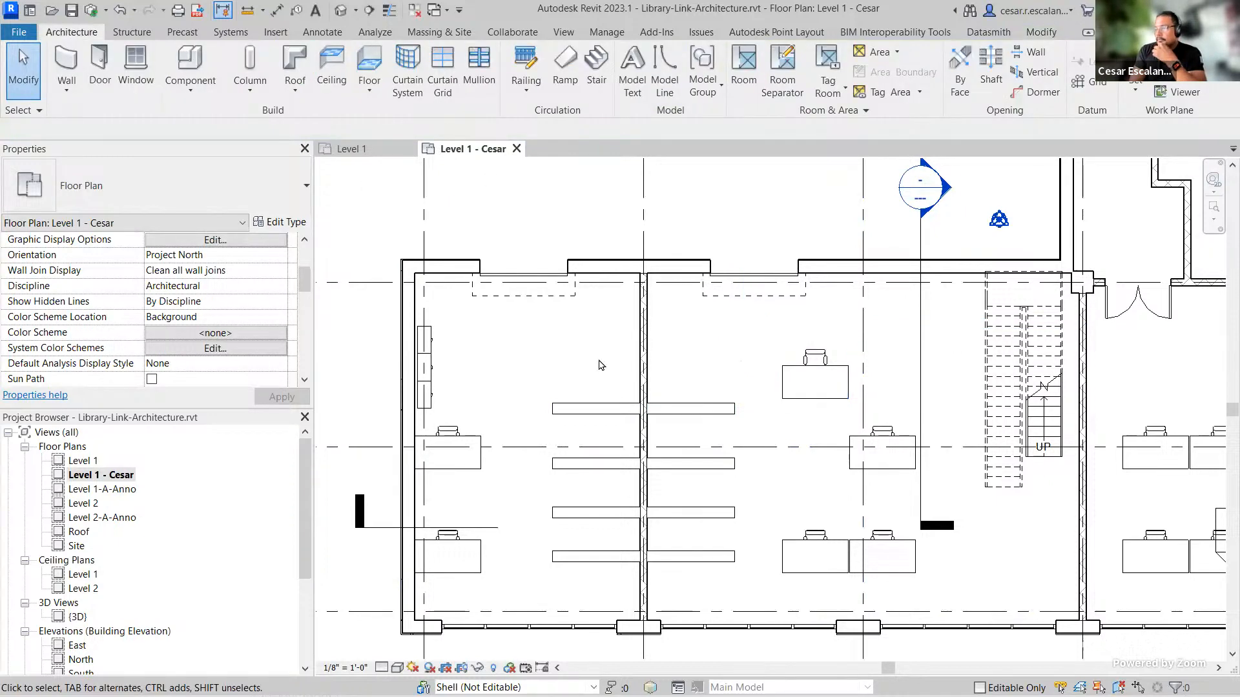
click(510, 669)
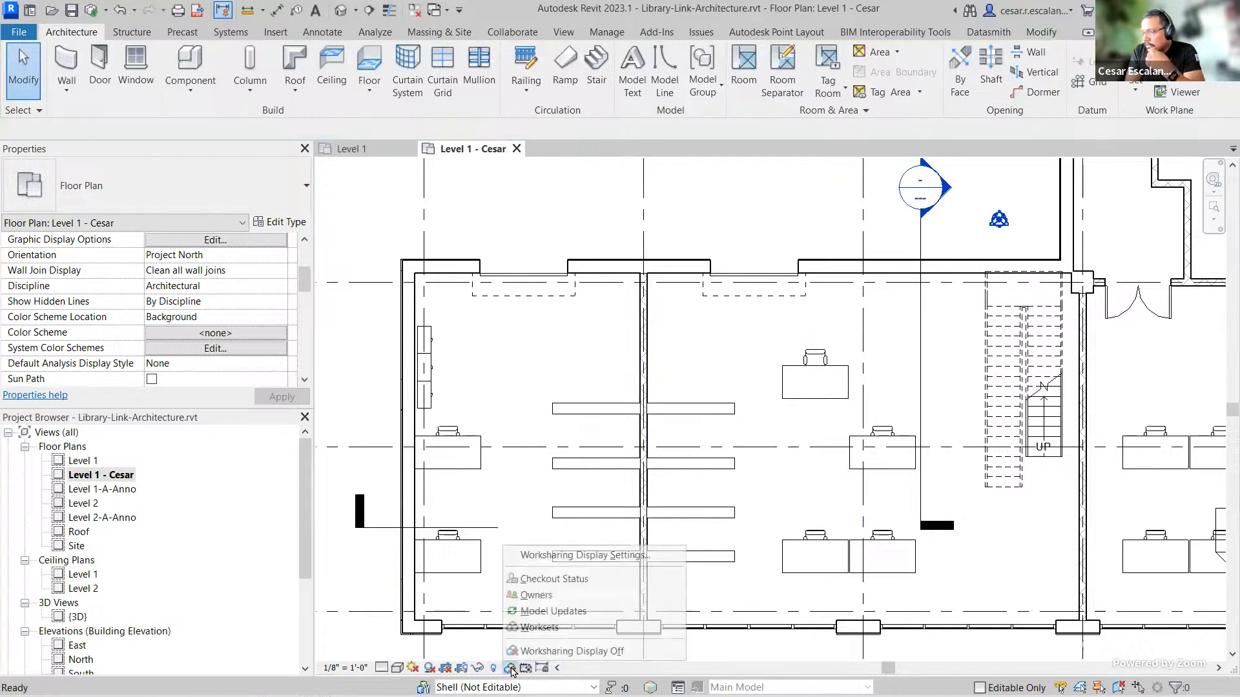
click(609, 557)
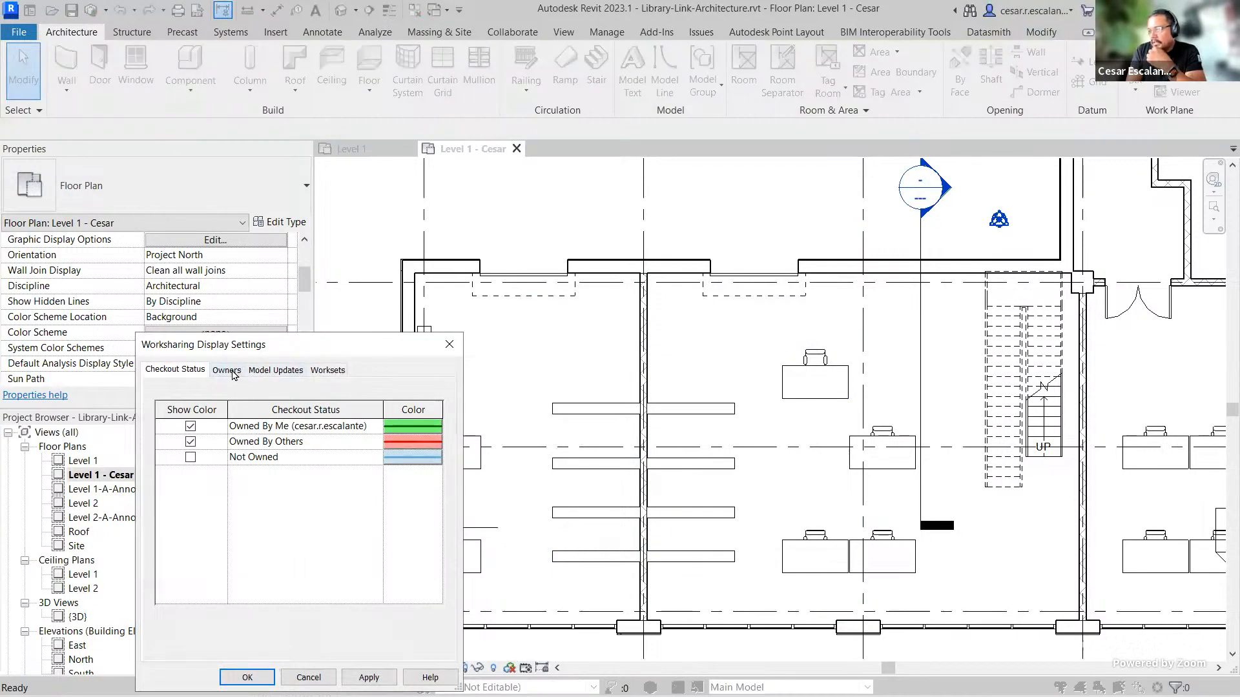
click(227, 370)
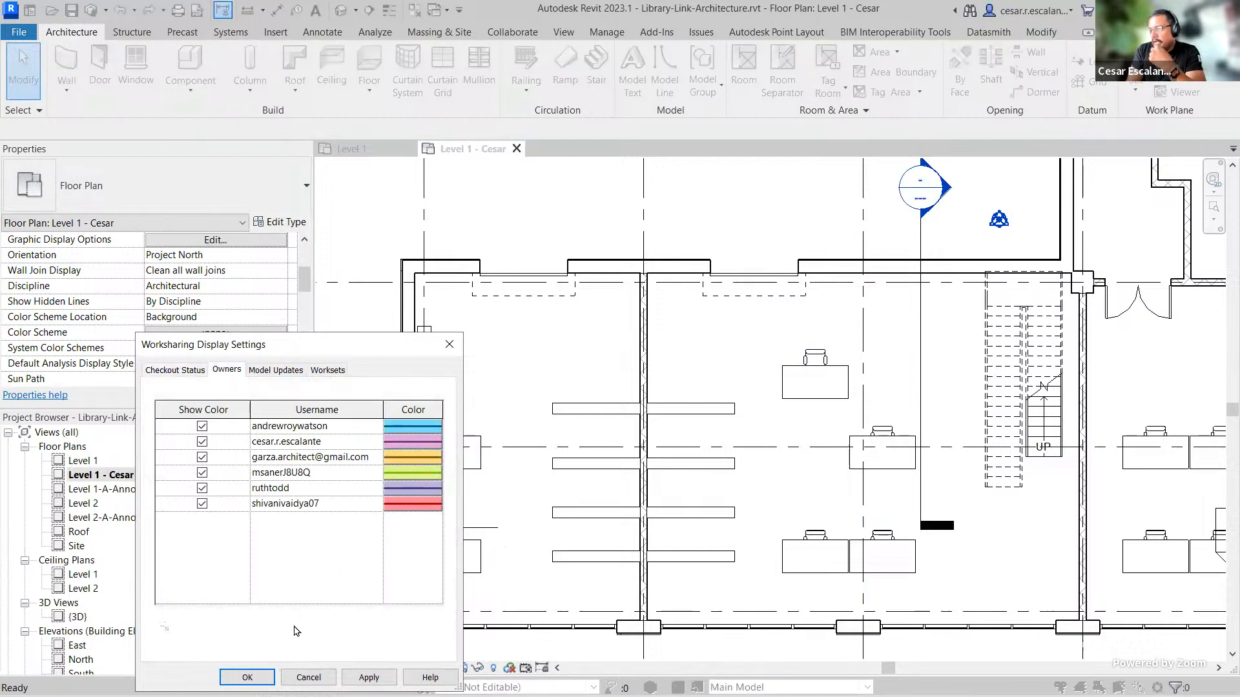
click(248, 677)
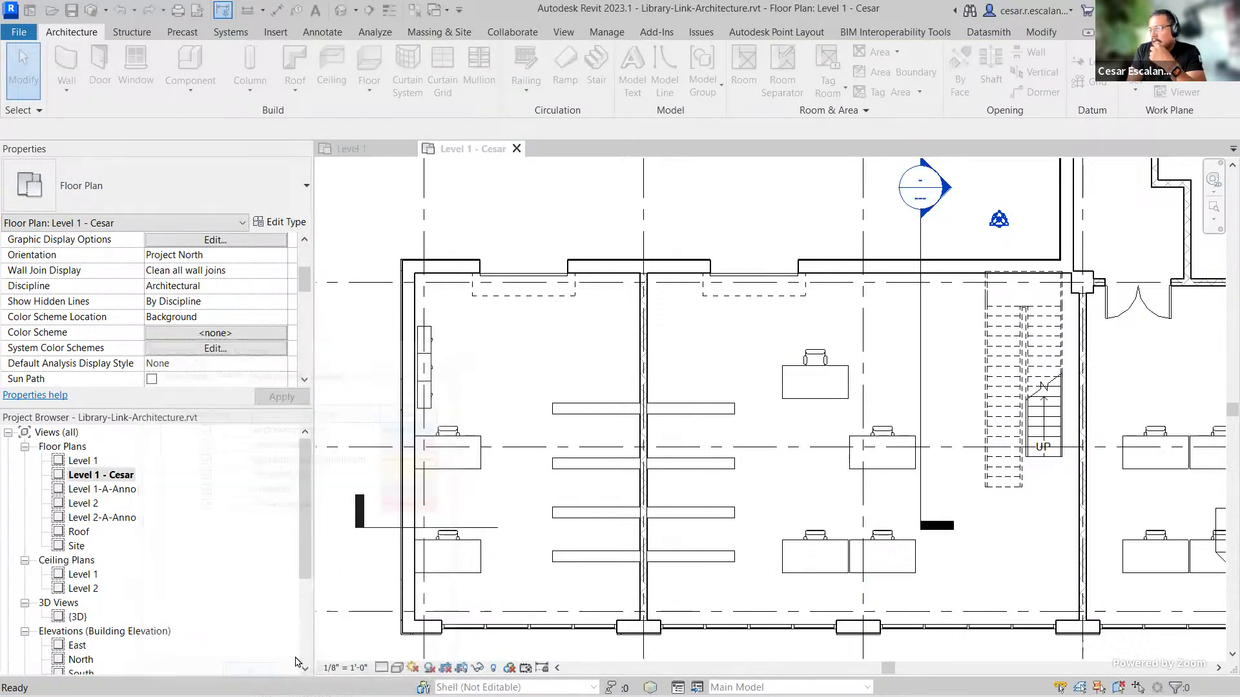
click(509, 667)
click(539, 594)
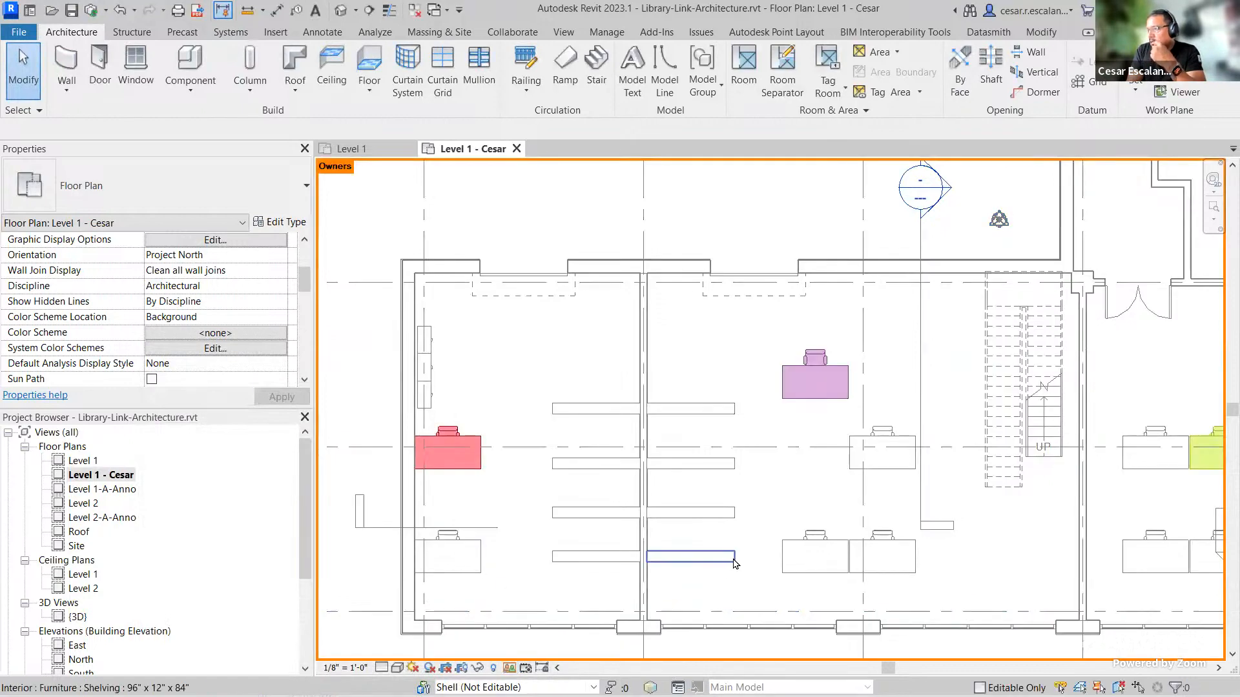
Step: Reopen the Worksharing Display Settings to compare the owner colors with the colored furniture, then close it
scroll(720, 544, down, 4)
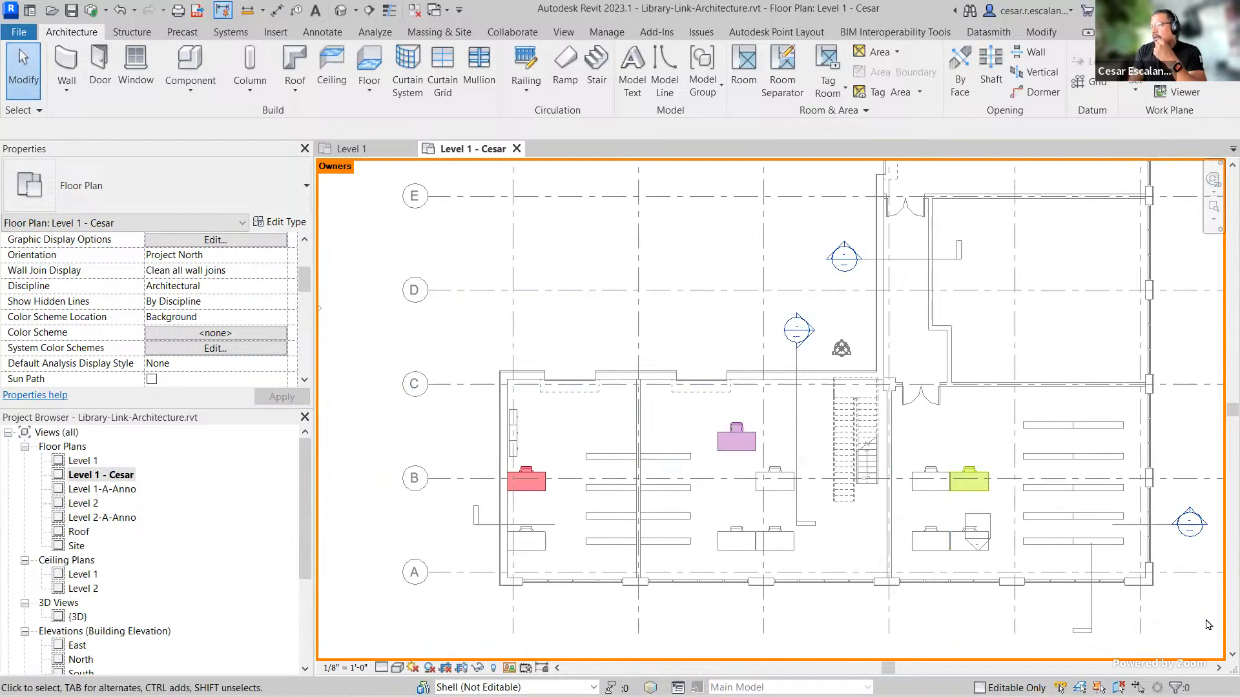
click(510, 668)
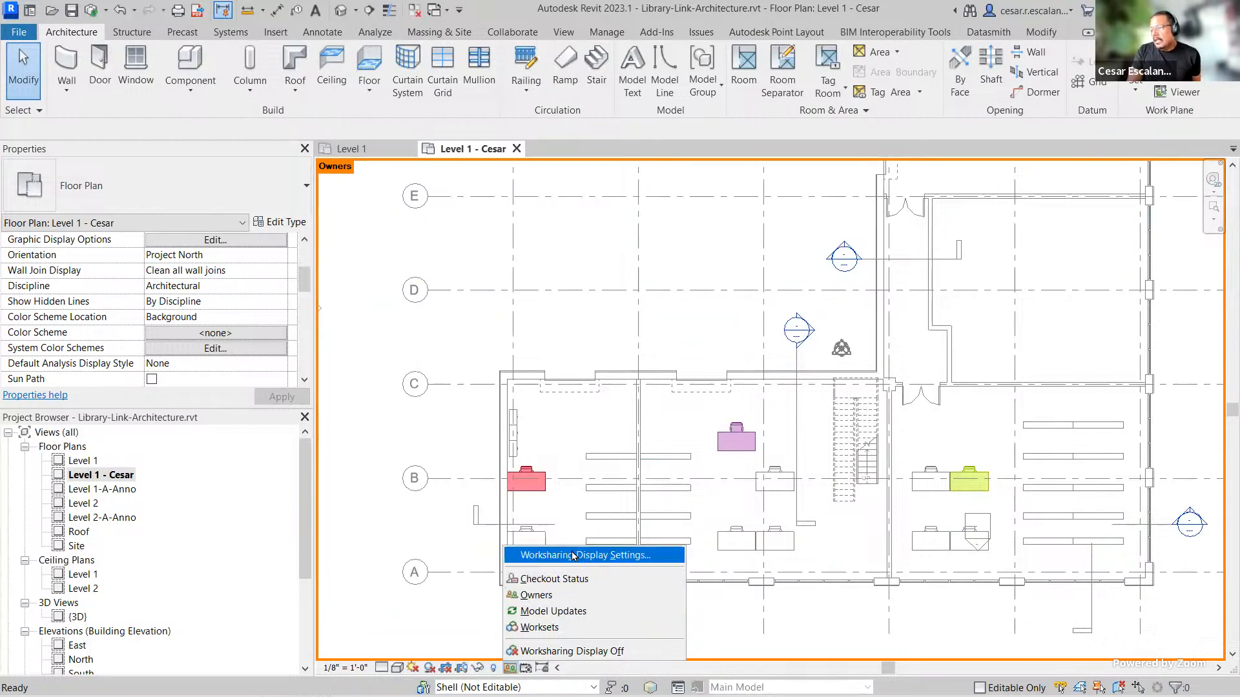
click(549, 555)
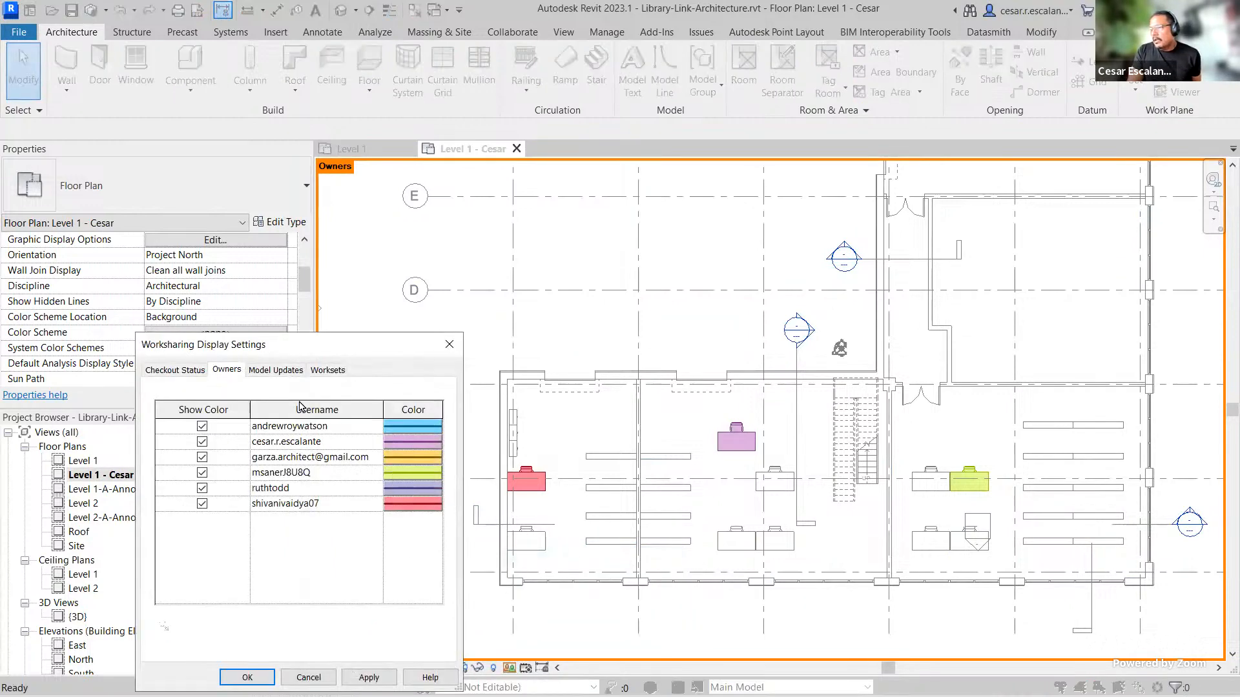
click(450, 345)
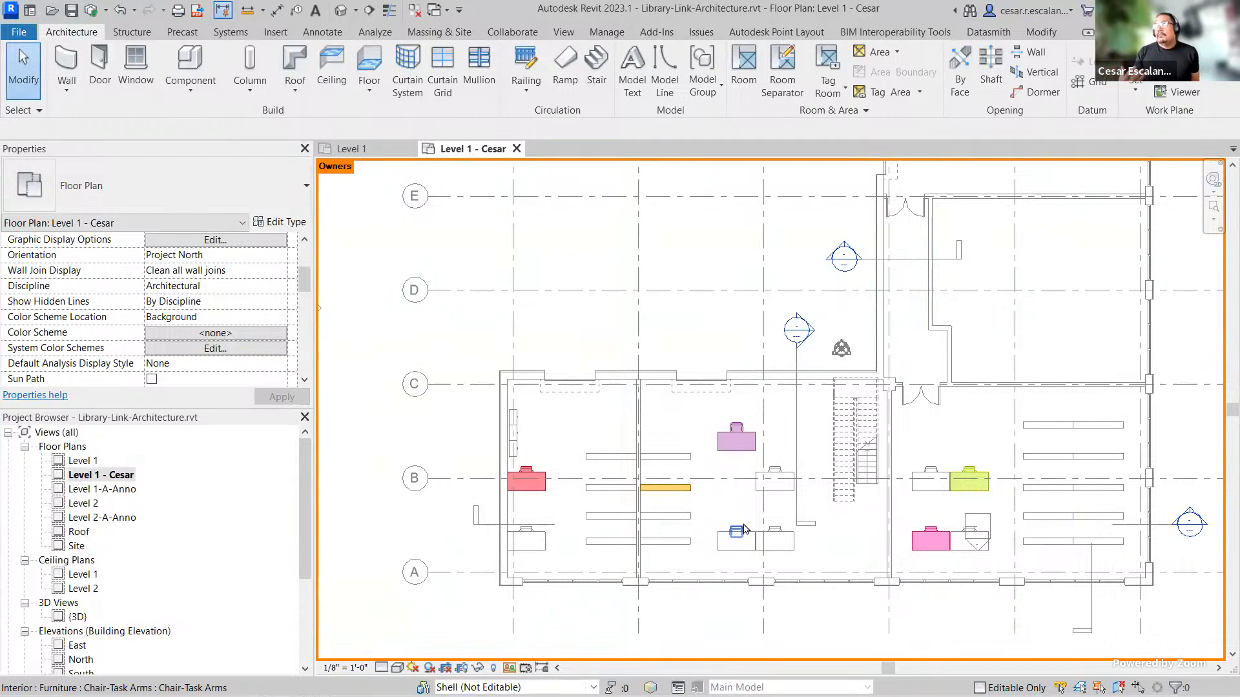
mouse_move(744, 528)
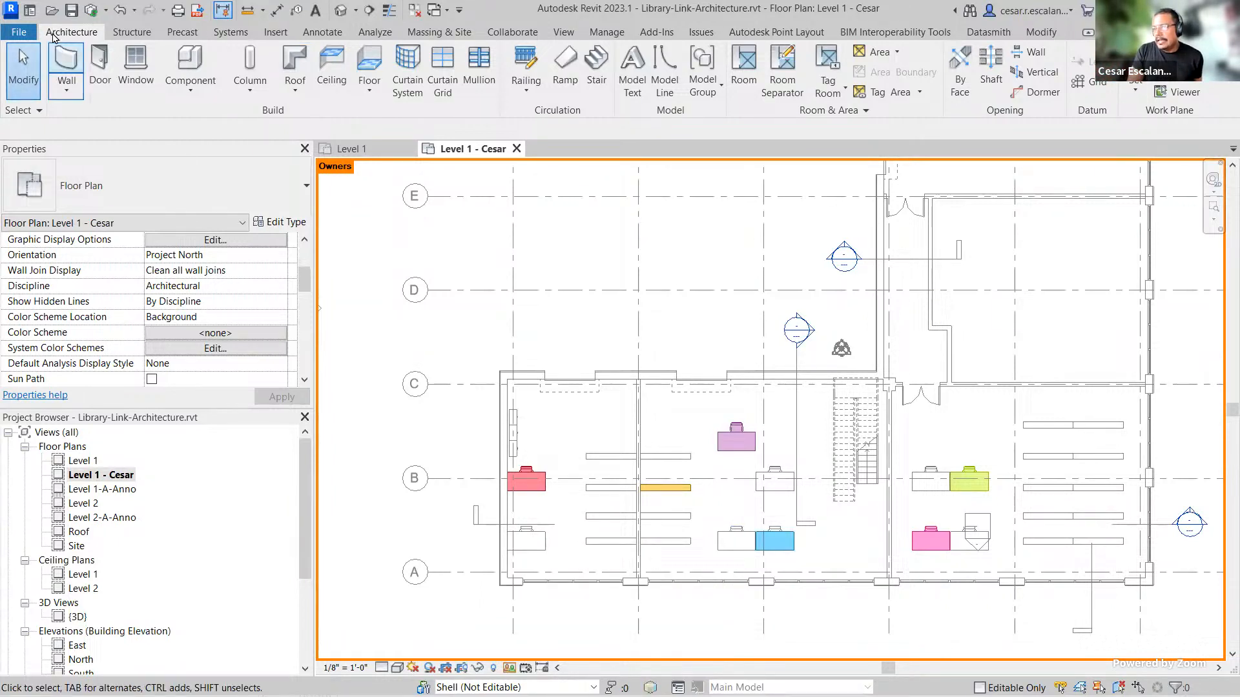
Step: Open Options to view the worksharing update frequency setting, then cancel without changes
click(31, 10)
click(31, 10)
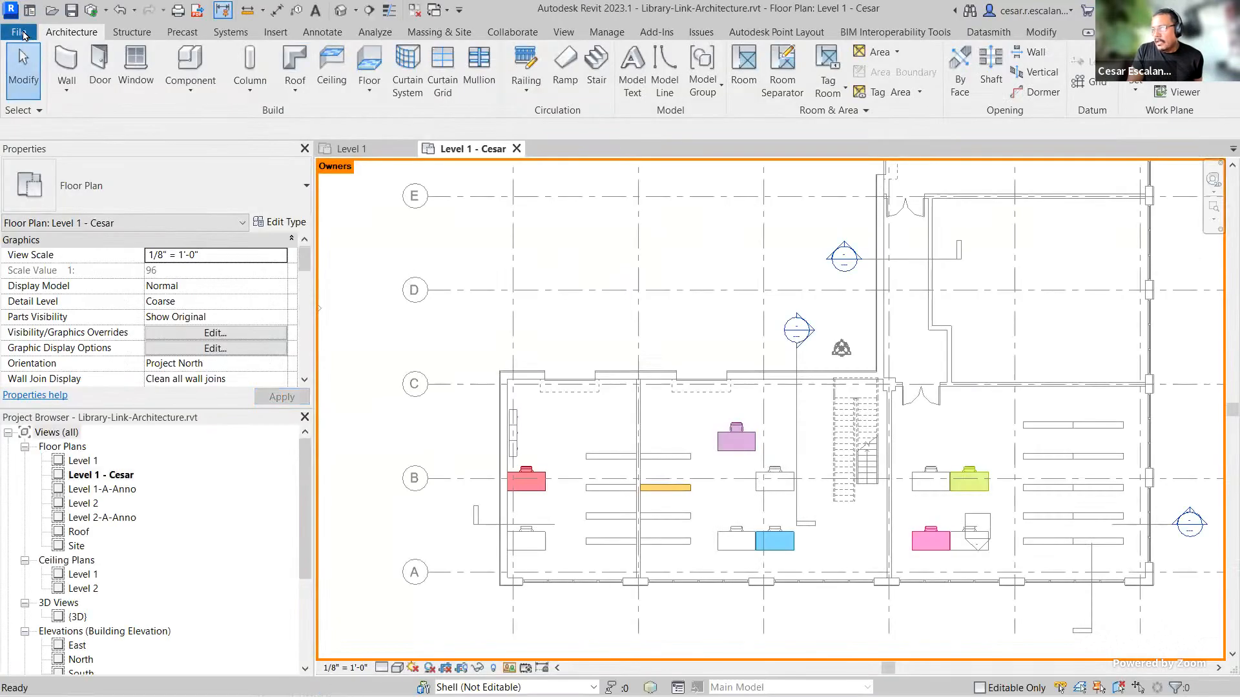
click(23, 36)
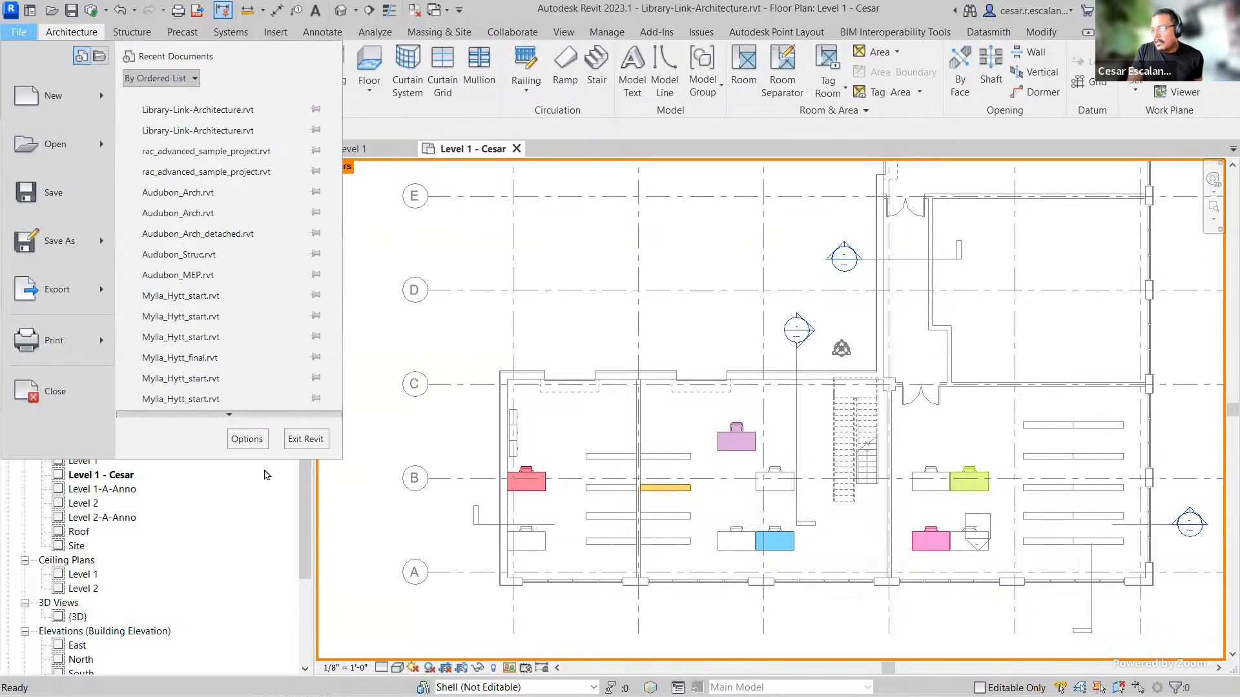
click(249, 444)
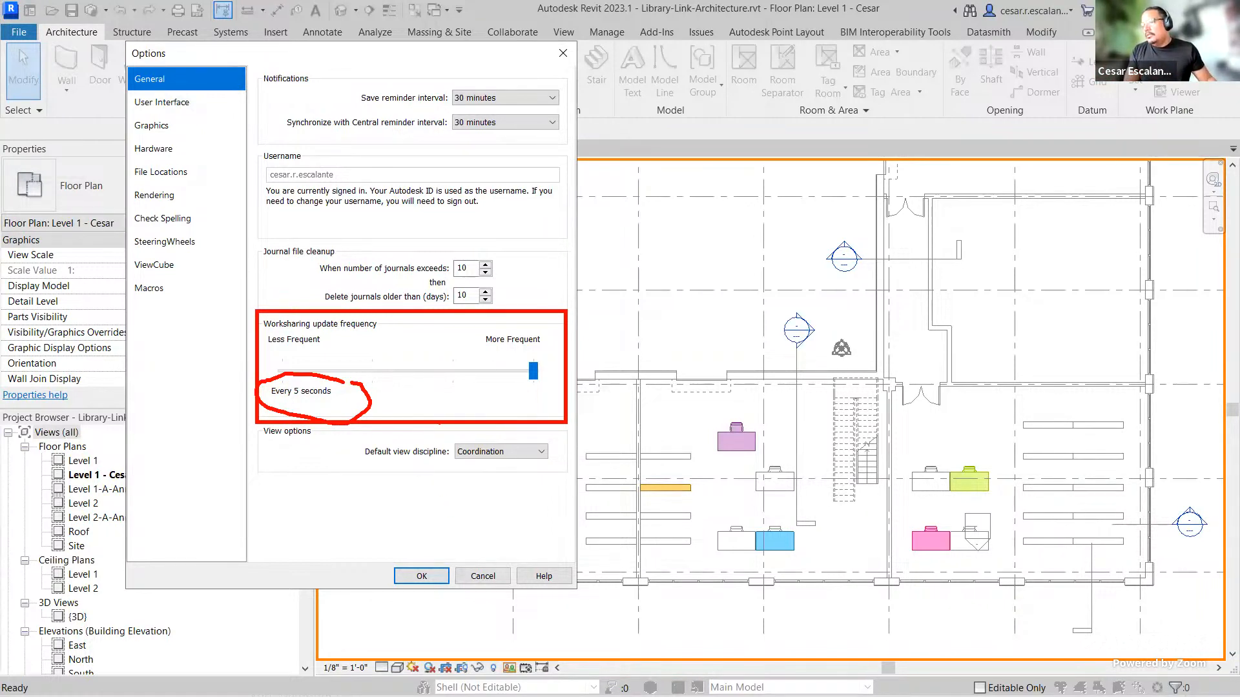
key(Escape)
click(483, 576)
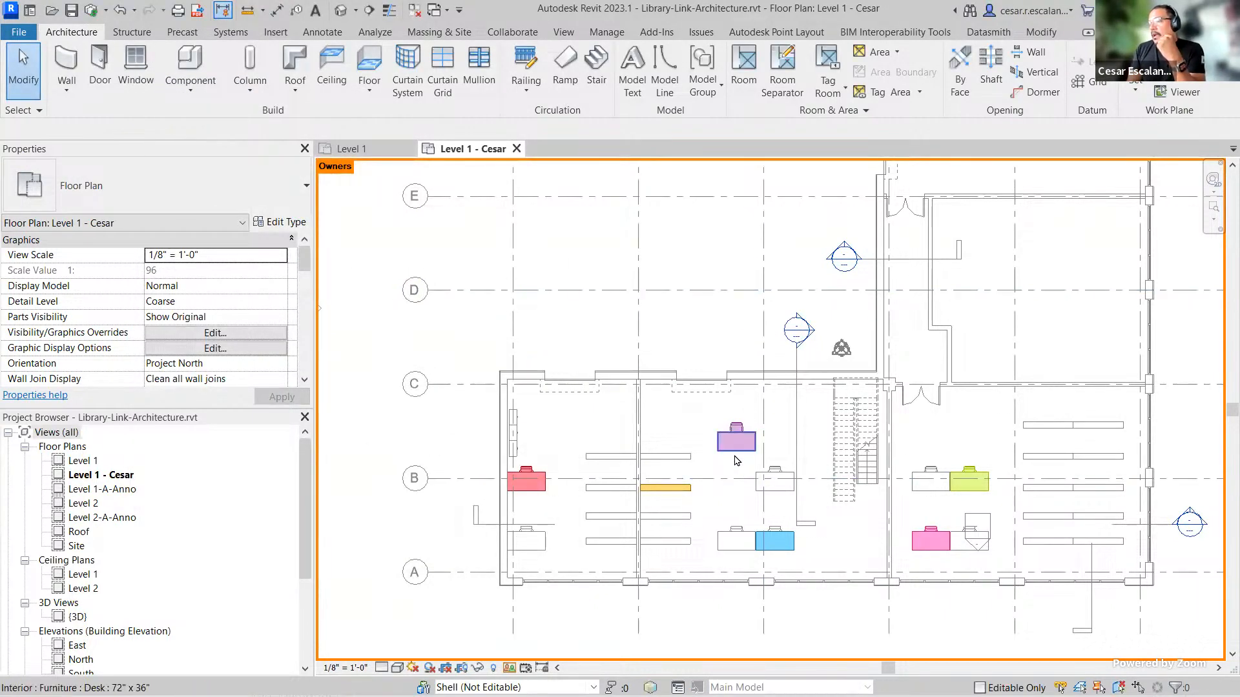
Step: Synchronize with central, relinquishing borrowed elements
mouse_move(734, 456)
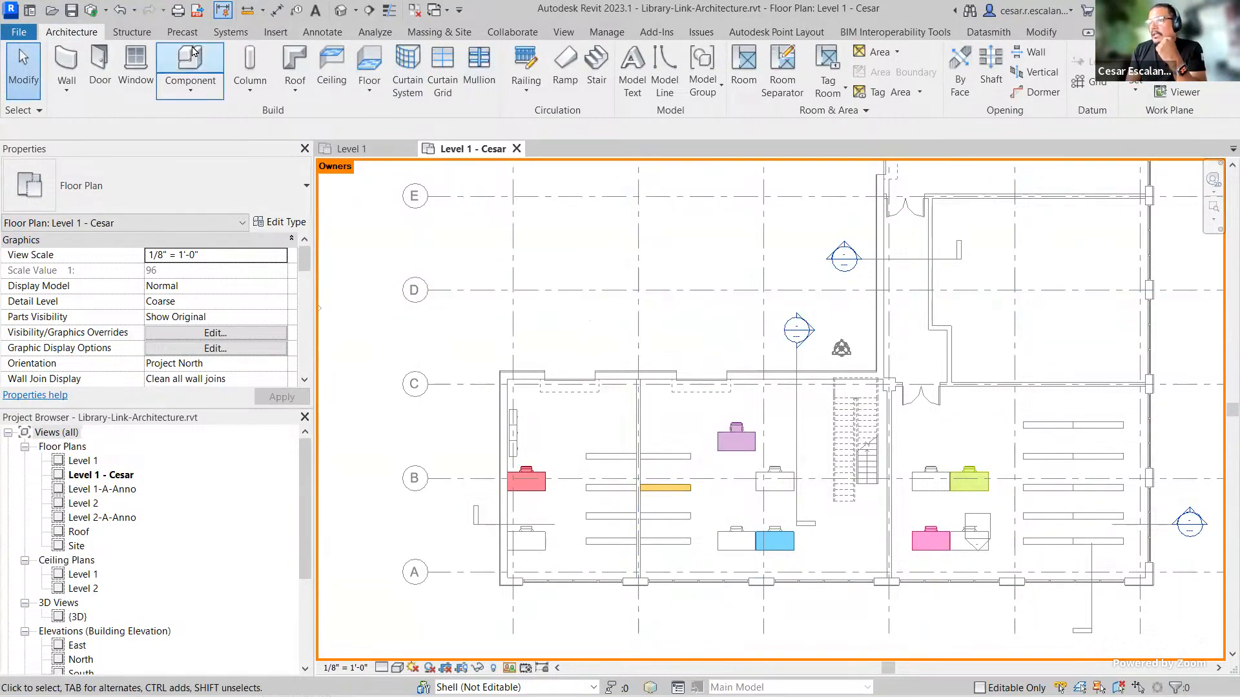
click(90, 12)
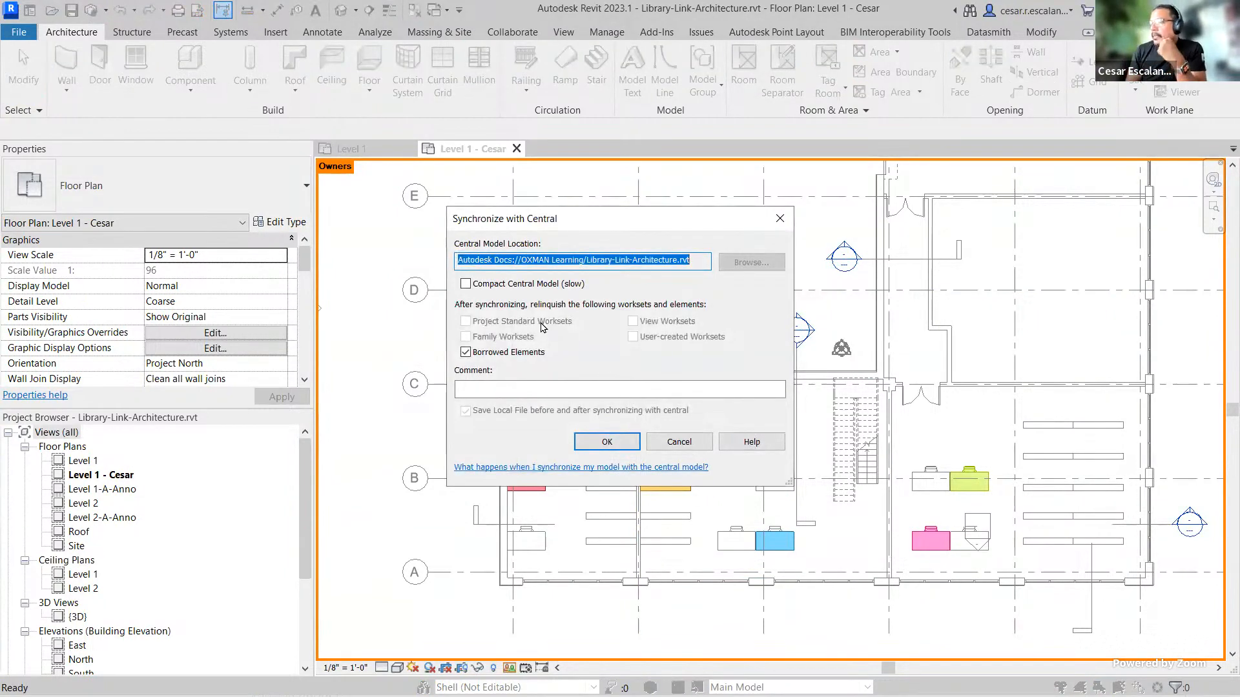
click(624, 445)
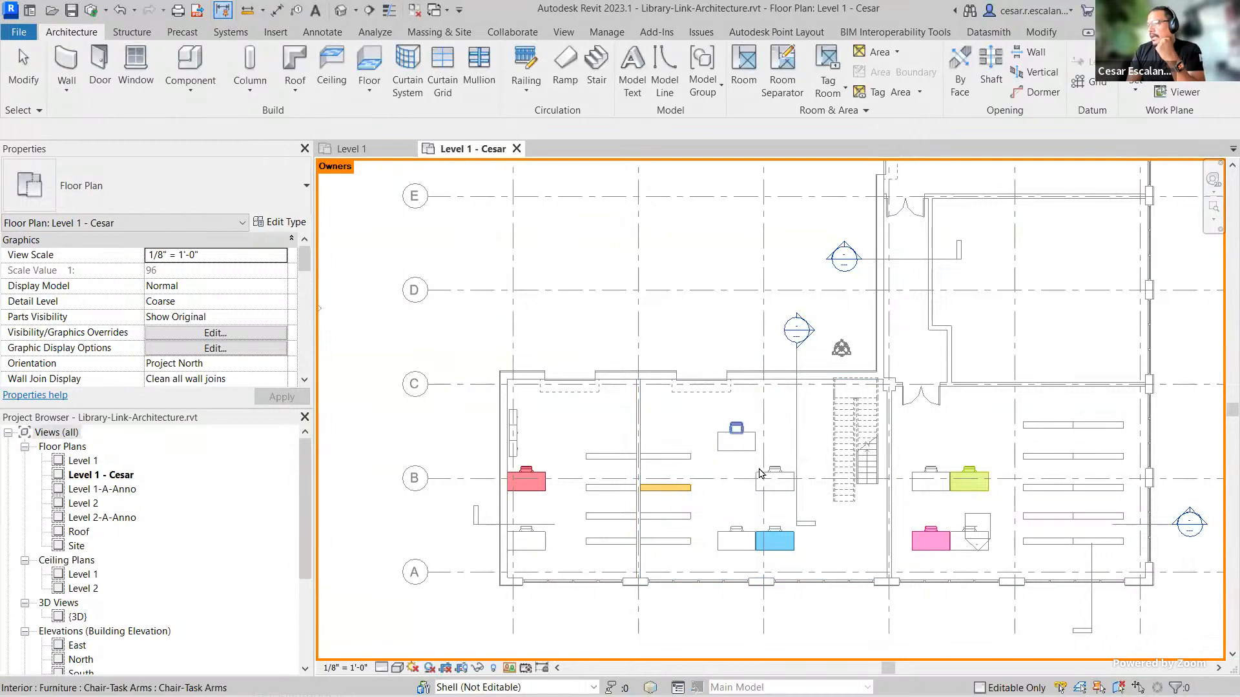
Step: Inspect the plan's ownership colors and select the two rooms in the north-east wing to check their workset and names
scroll(762, 407, up, 2)
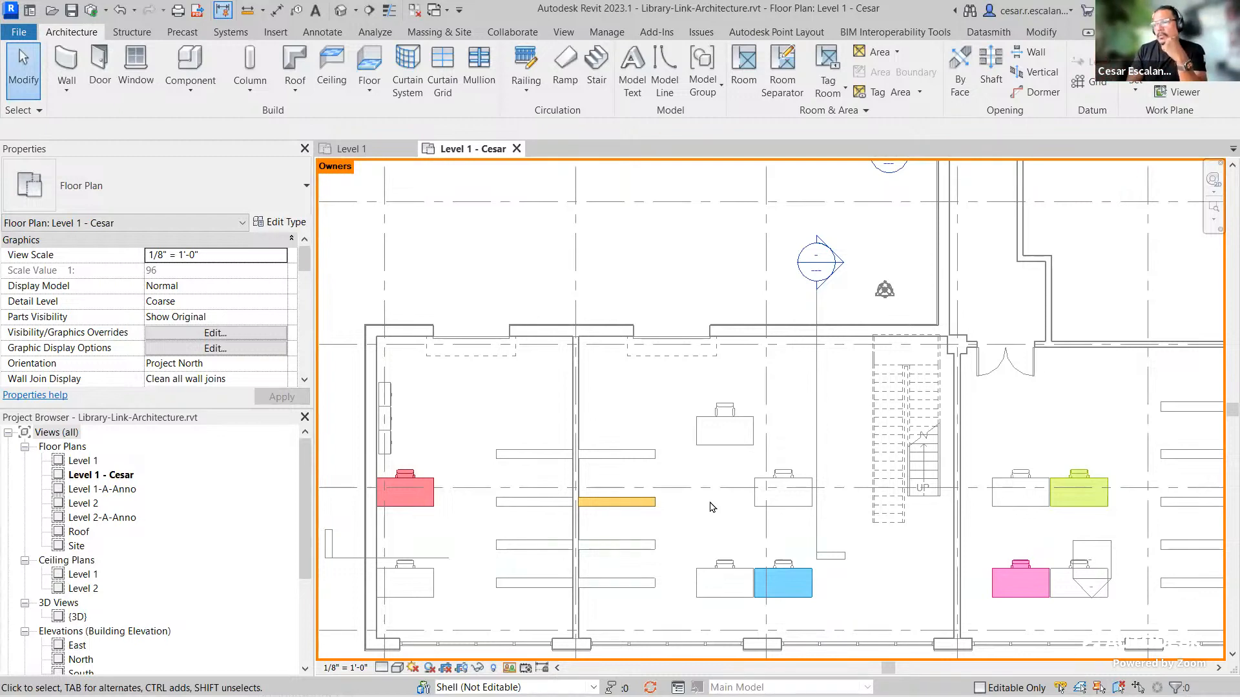
scroll(712, 508, down, 3)
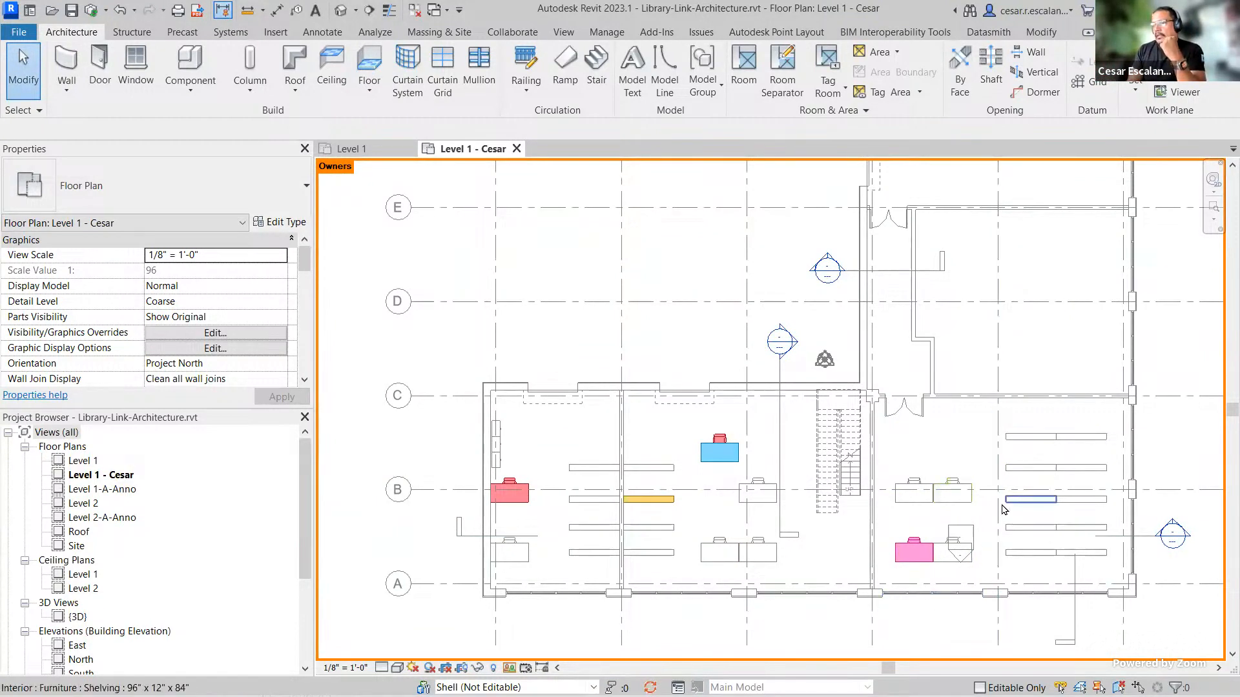
scroll(1002, 504, down, 1)
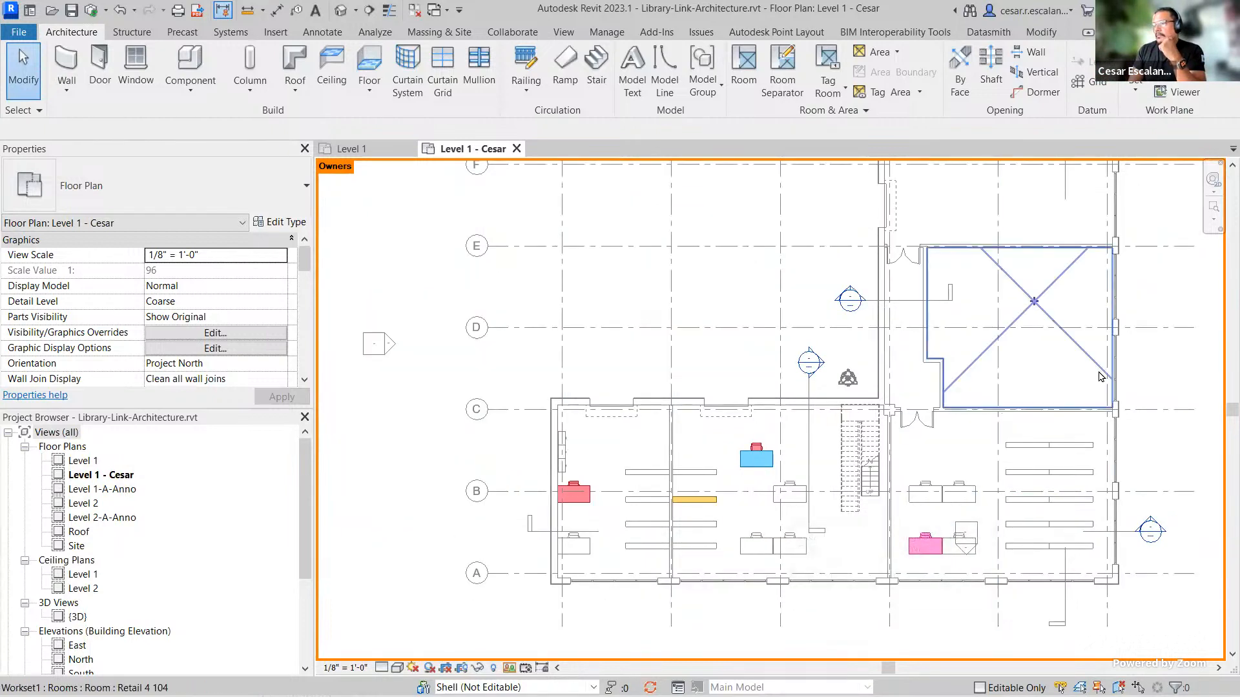
scroll(1097, 379, up, 1)
middle_drag(1165, 420, 1102, 431)
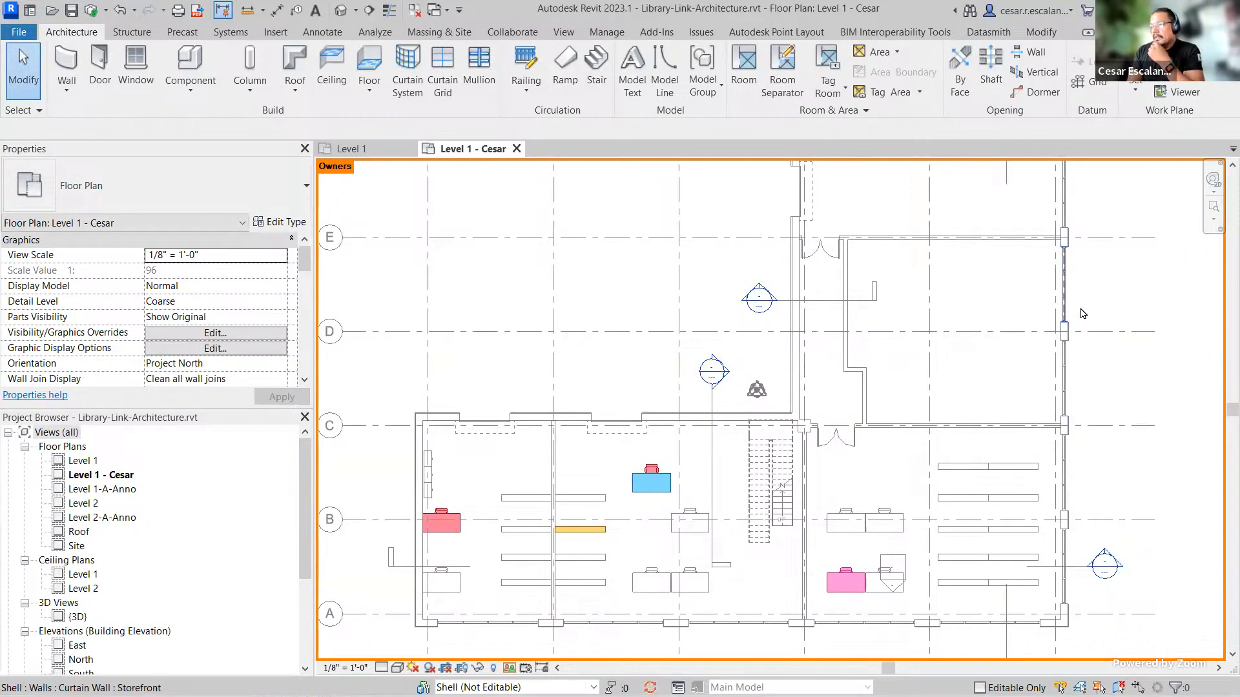
middle_drag(1108, 387, 1128, 268)
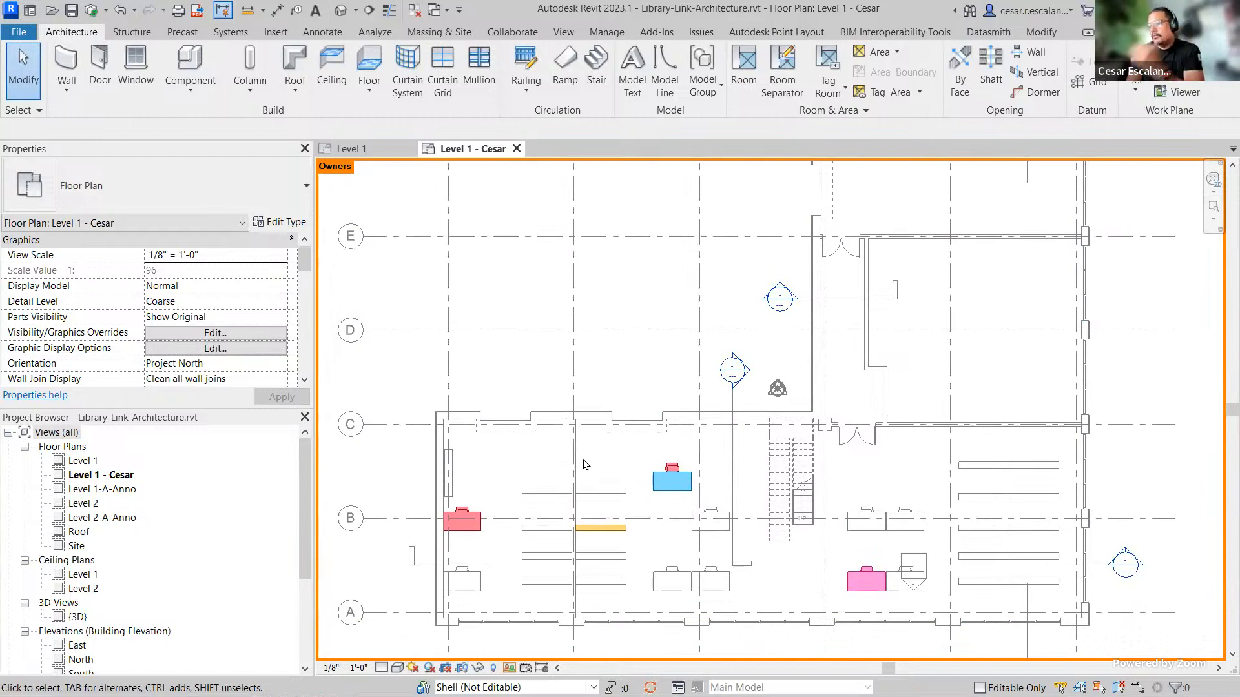
middle_drag(1063, 308, 1069, 421)
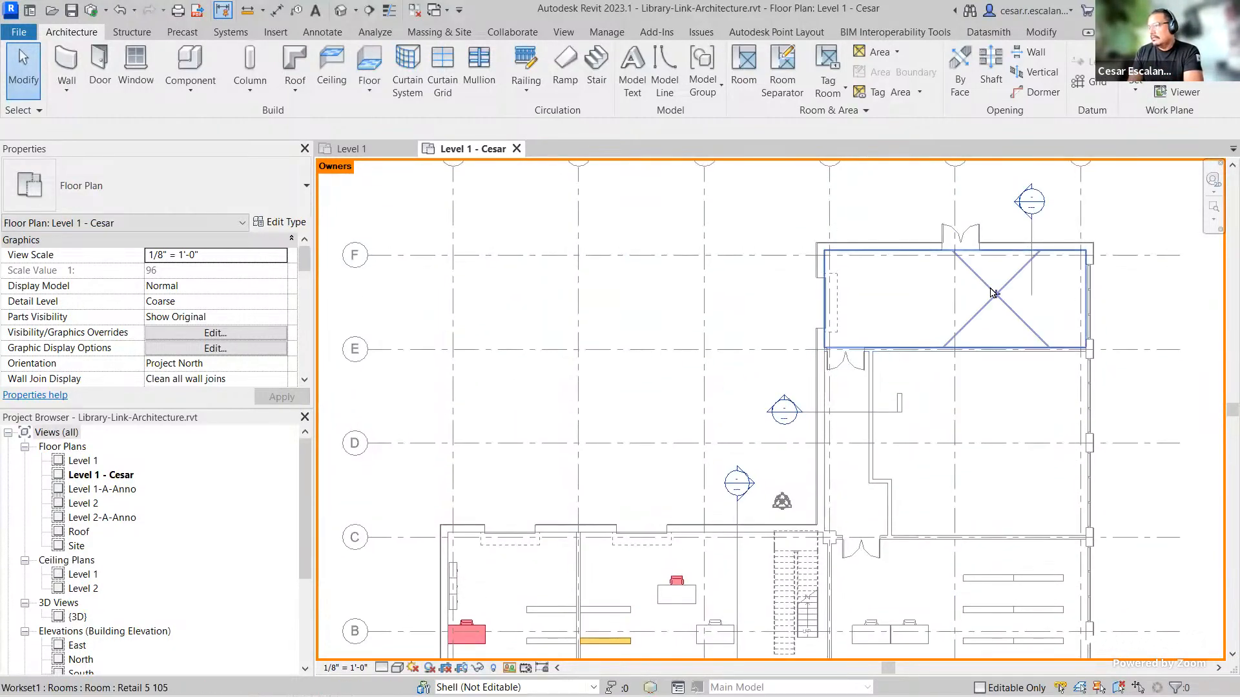
click(995, 293)
scroll(210, 328, down, 4)
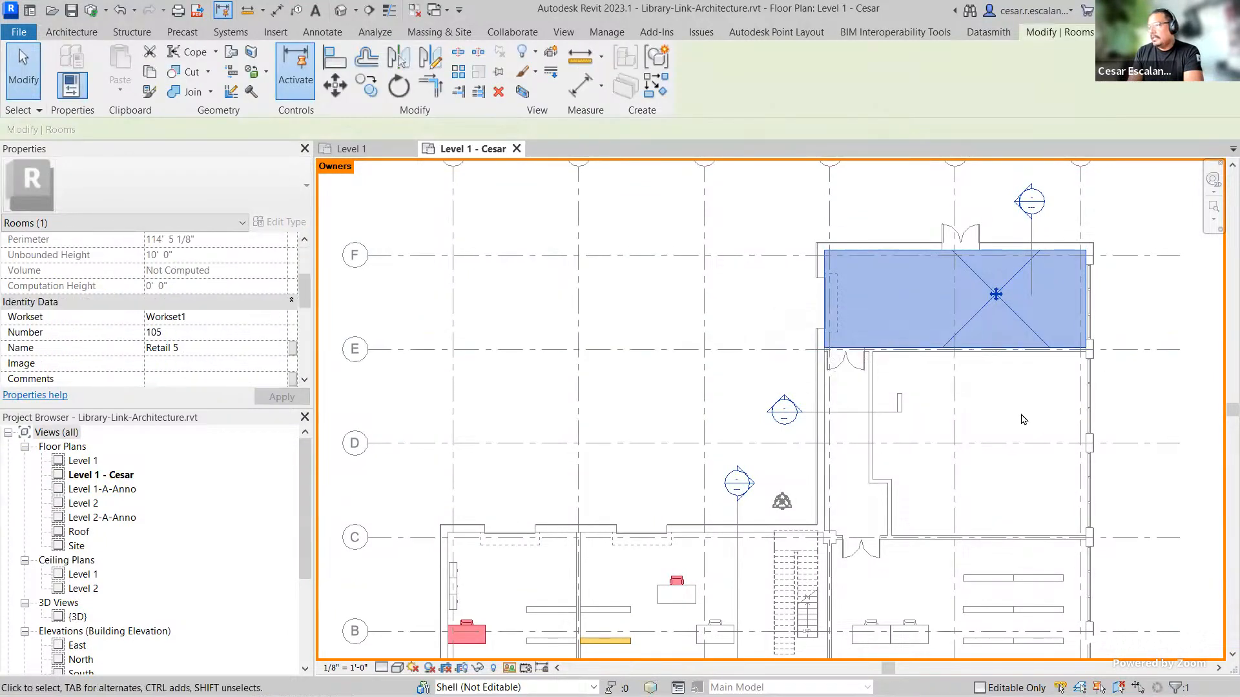
click(992, 425)
scroll(166, 333, down, 3)
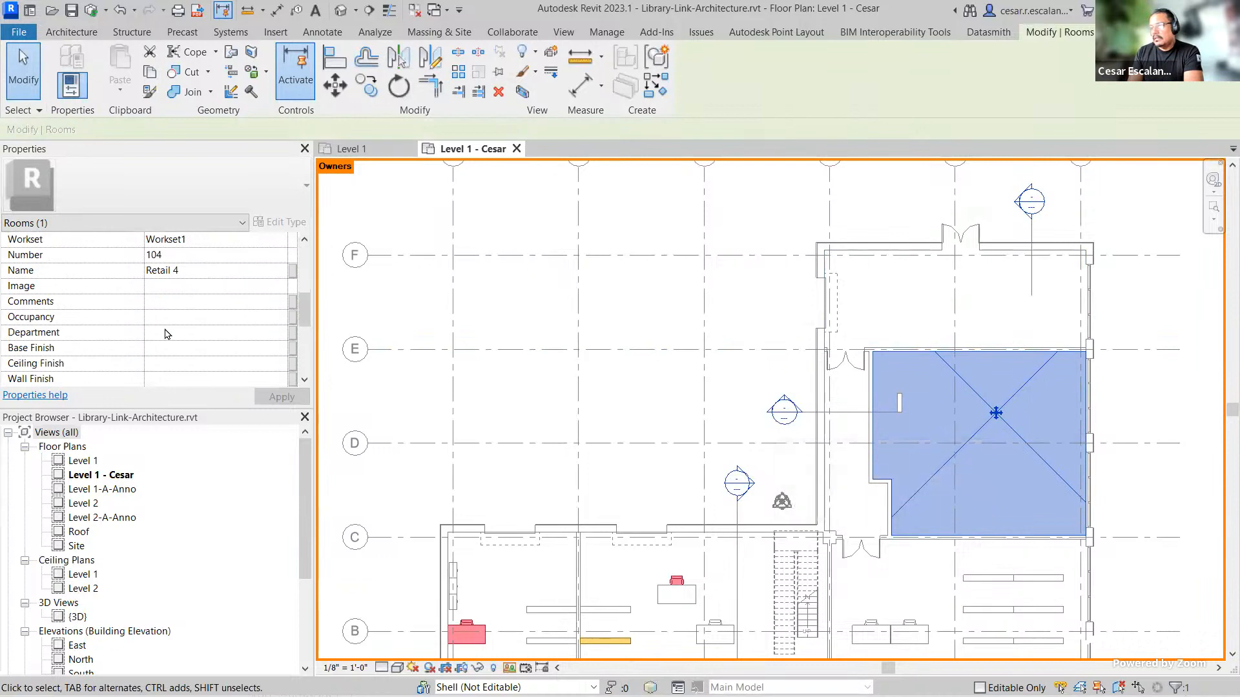
scroll(168, 335, up, 2)
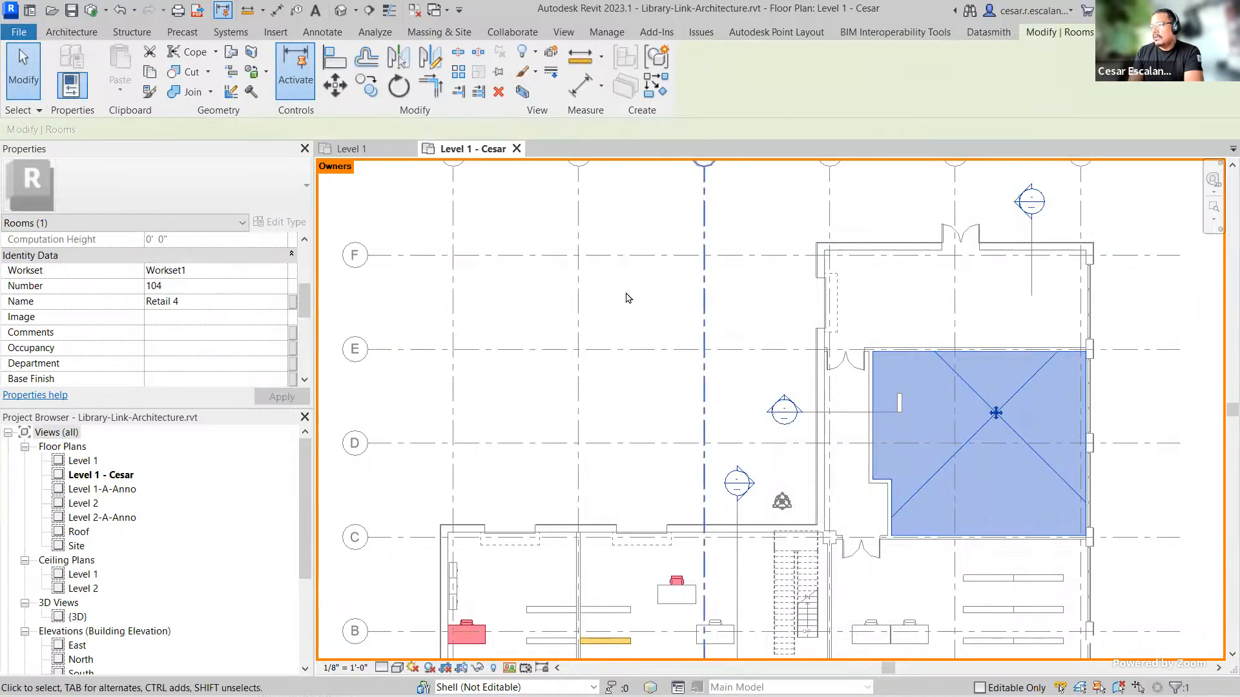
scroll(631, 382, down, 1)
scroll(977, 450, up, 1)
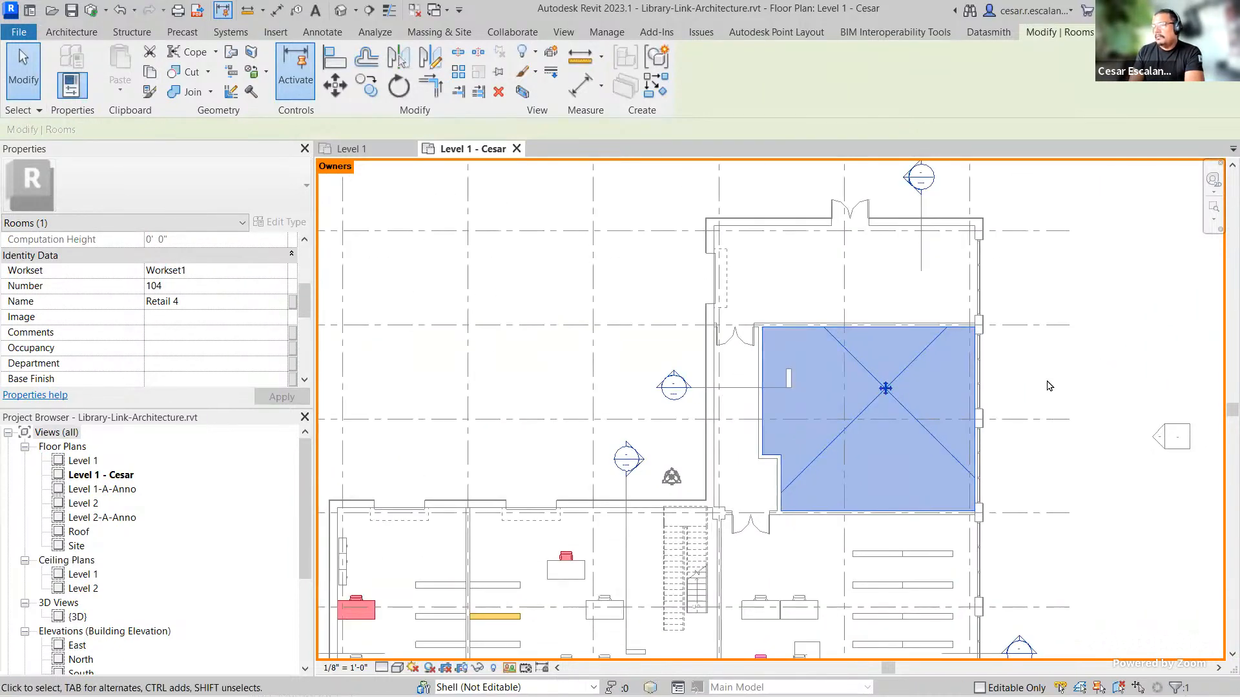
scroll(1047, 386, down, 1)
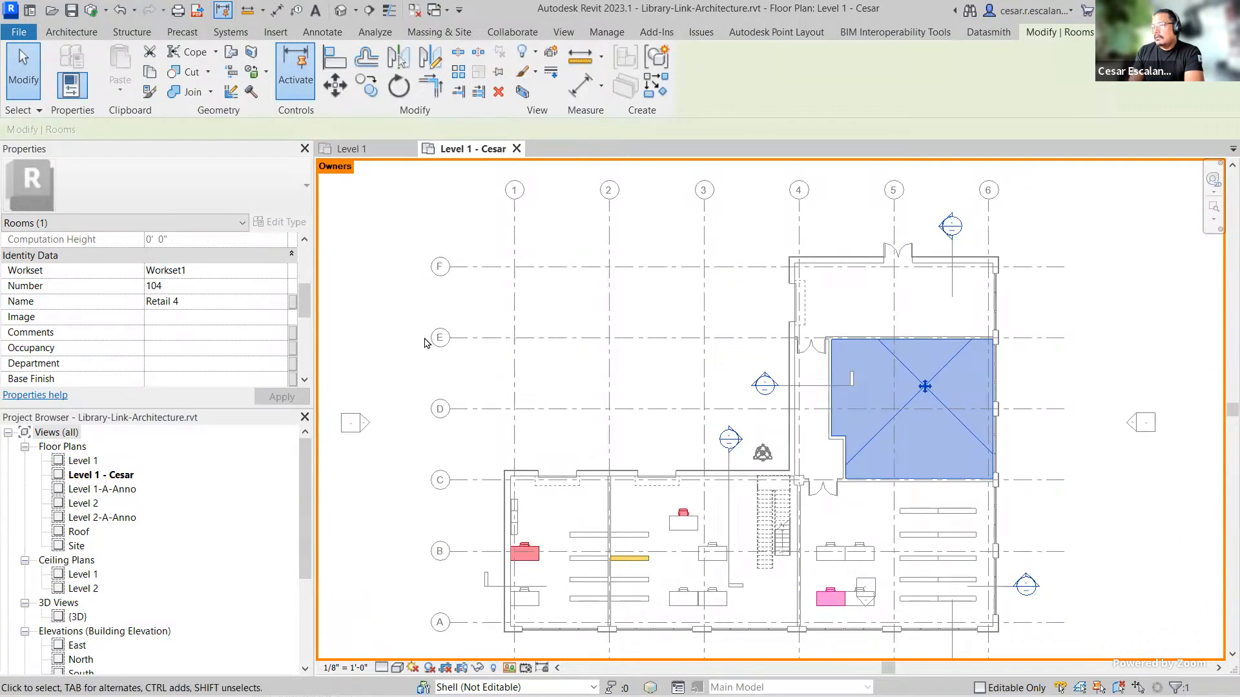
click(1067, 377)
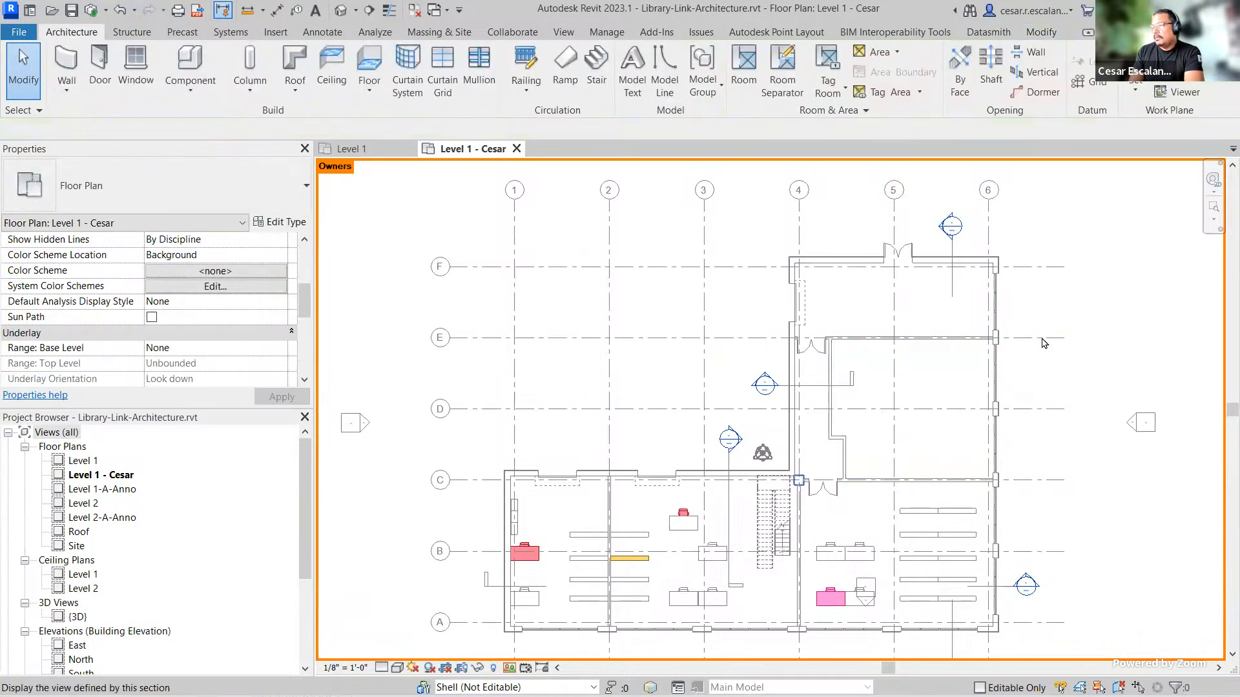
Step: Open the Level 2 floor plan and look over its rooms
click(83, 504)
double_click(85, 508)
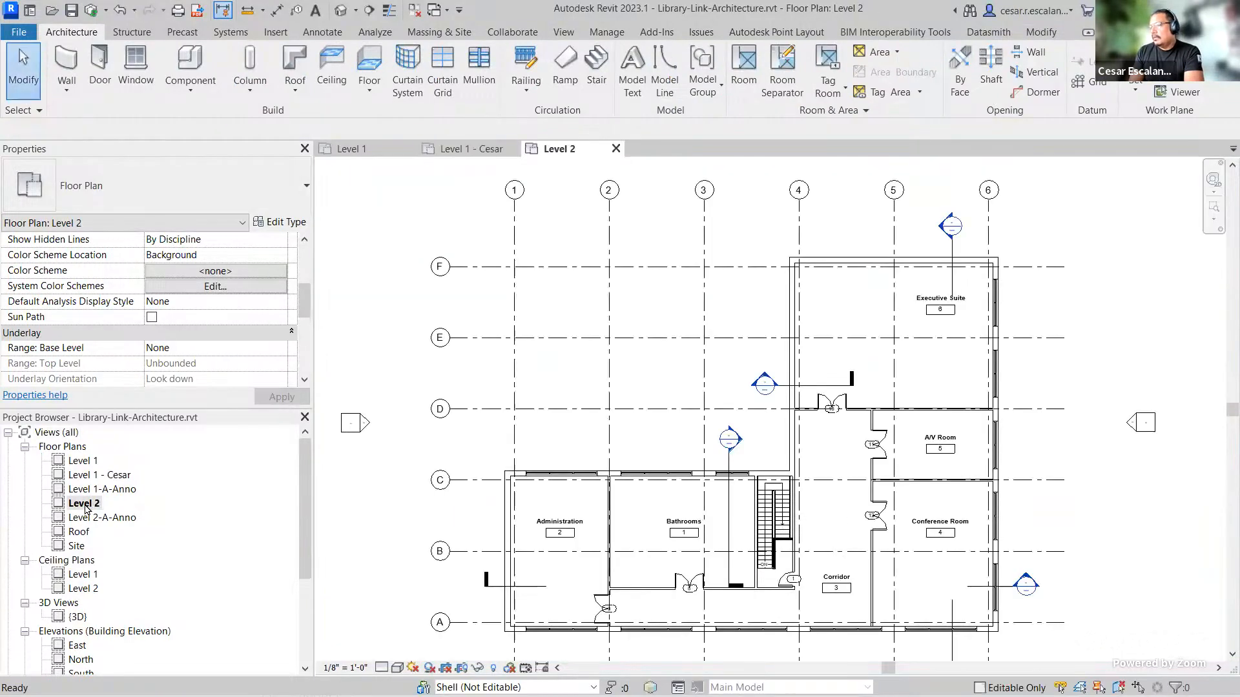
scroll(961, 581, up, 4)
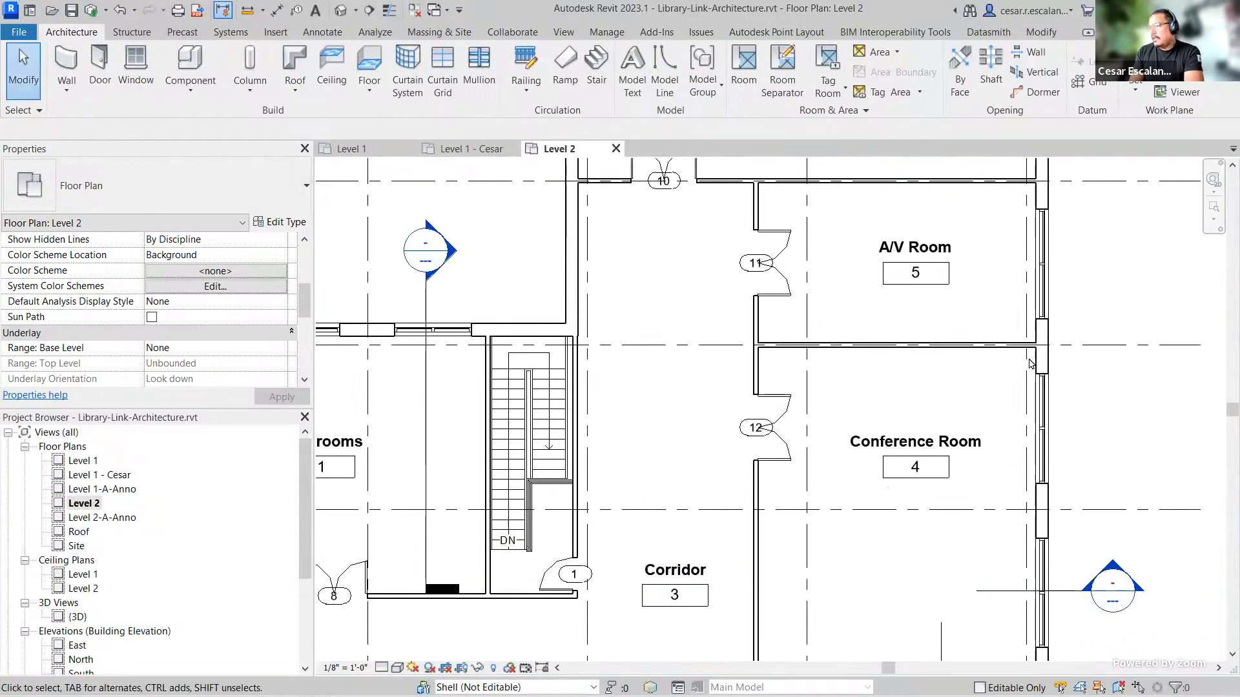
scroll(973, 432, down, 2)
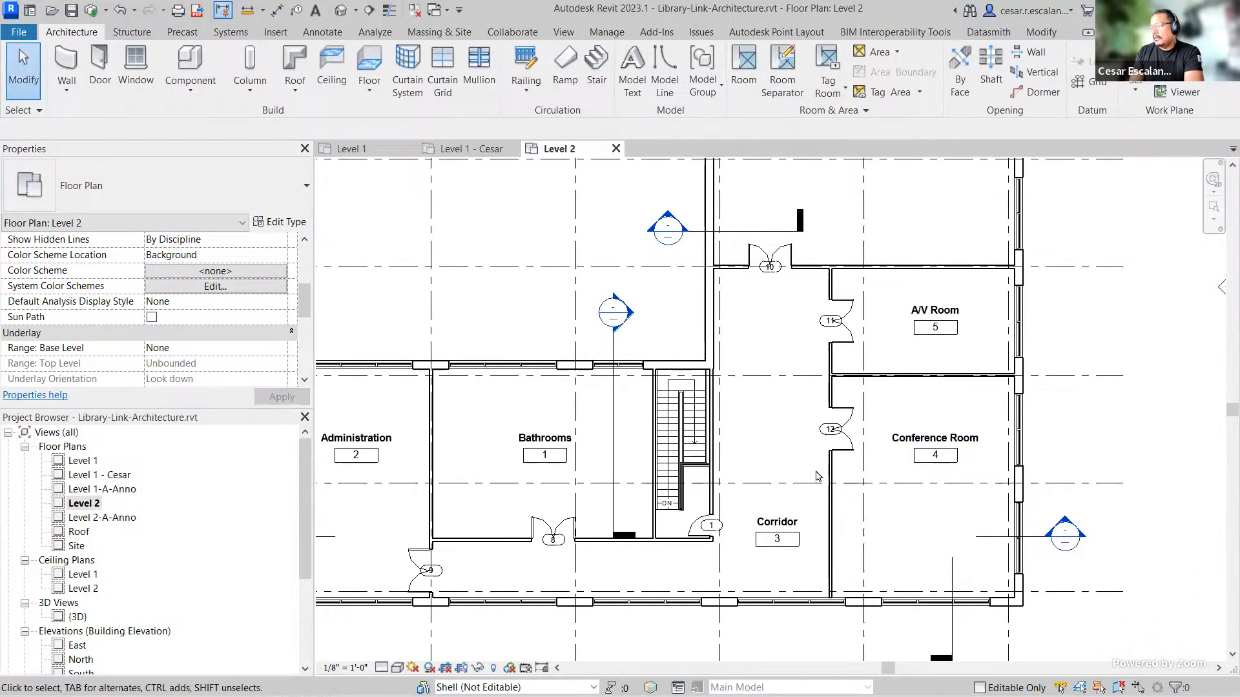
scroll(893, 330, down, 3)
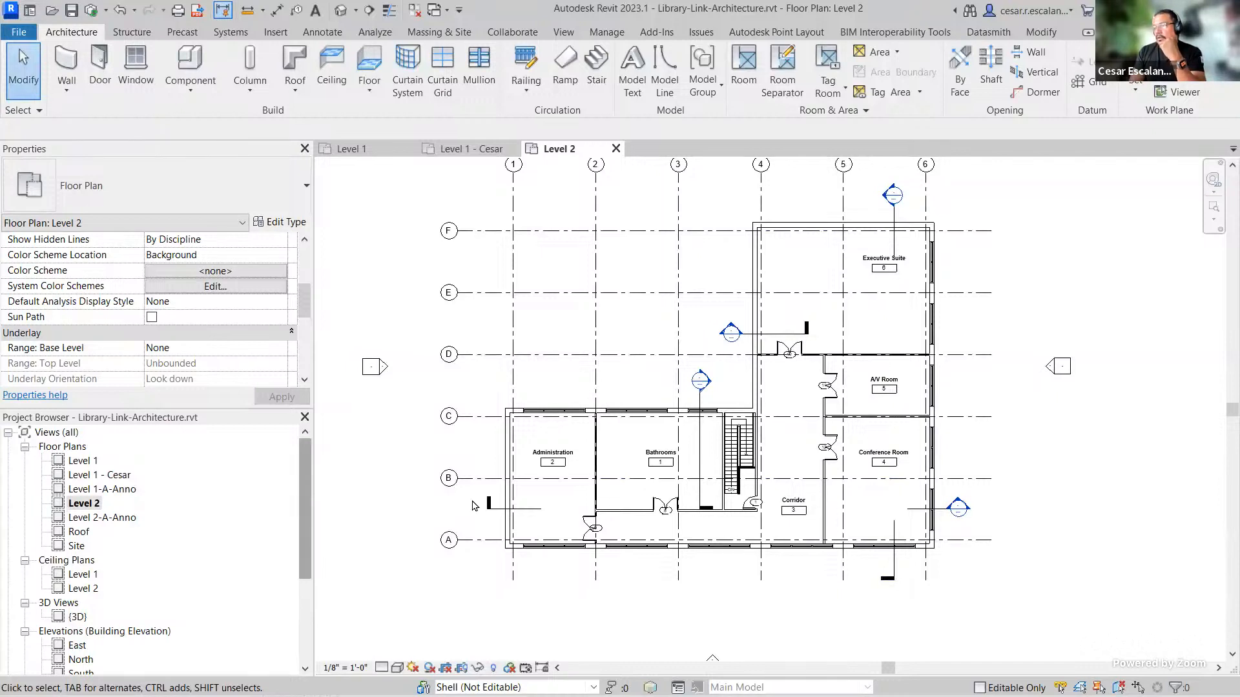
scroll(917, 477, up, 2)
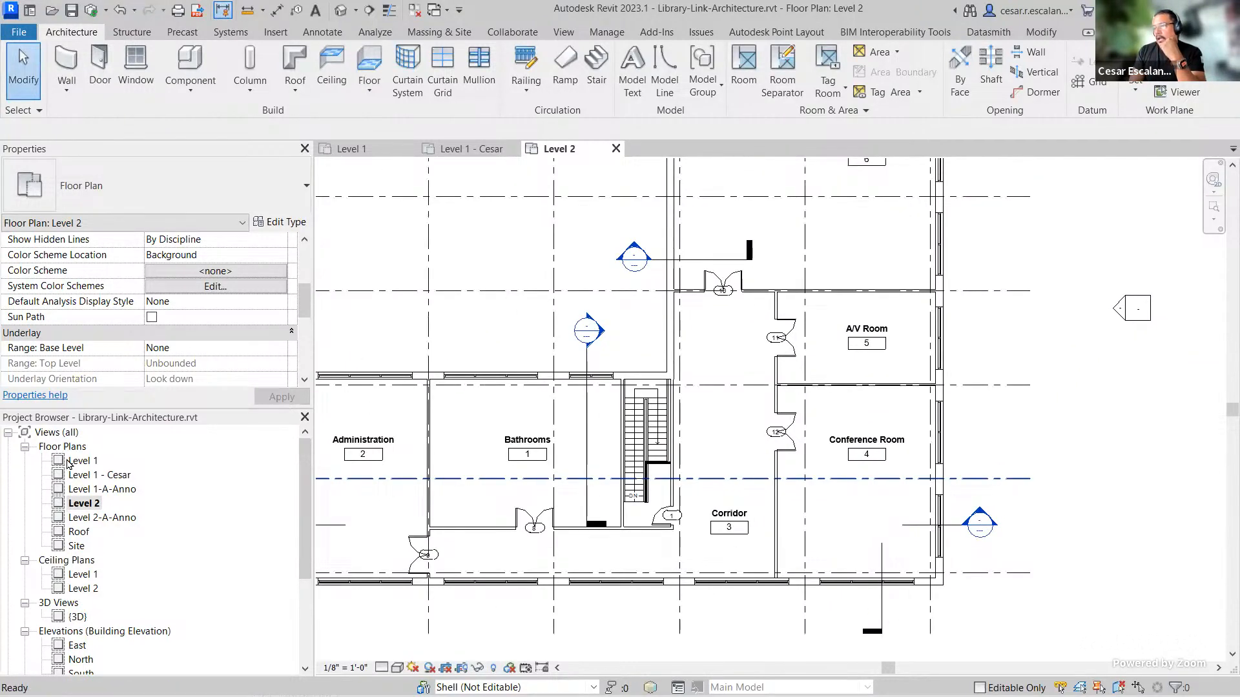
Step: Open the Level 1 floor plan and look over its layout
click(69, 462)
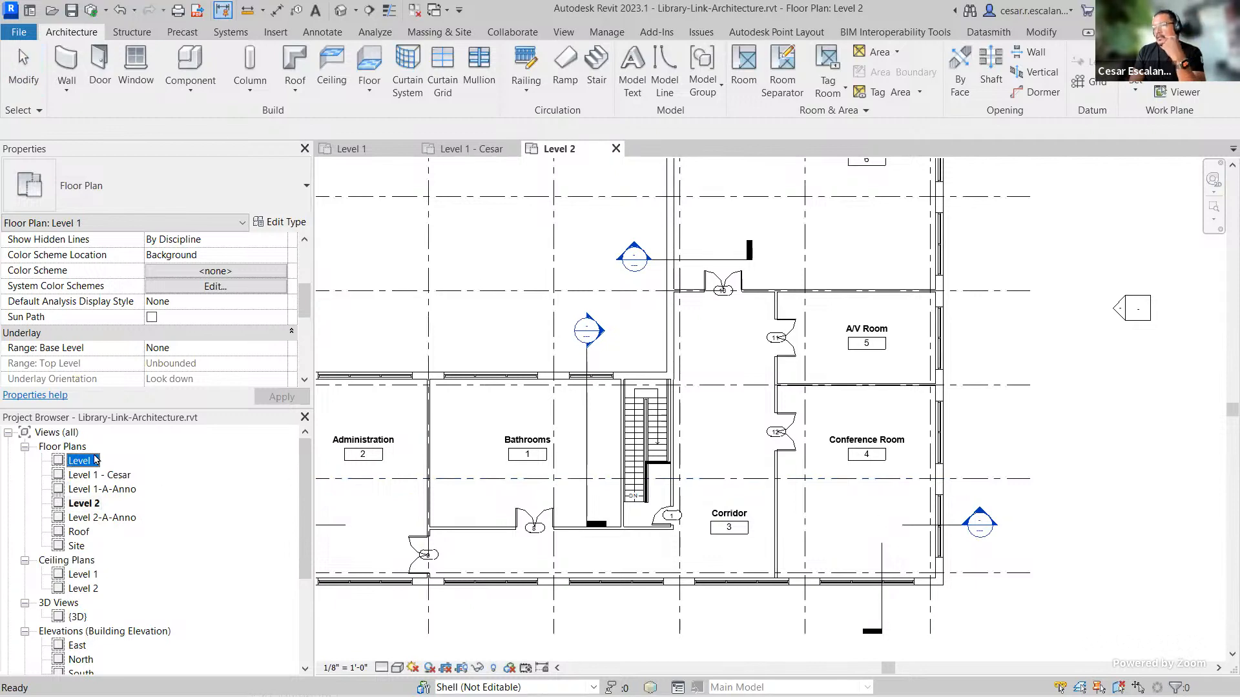
double_click(94, 461)
scroll(1018, 425, up, 3)
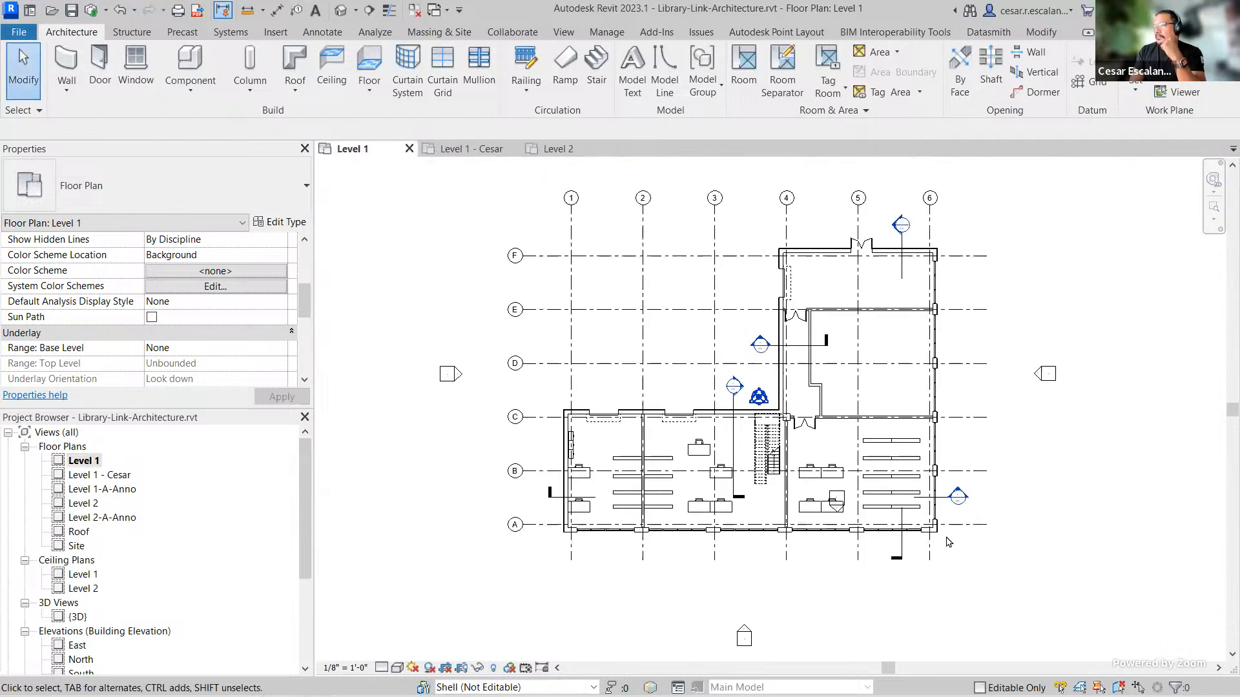
middle_drag(1018, 424, 1083, 481)
scroll(933, 514, up, 3)
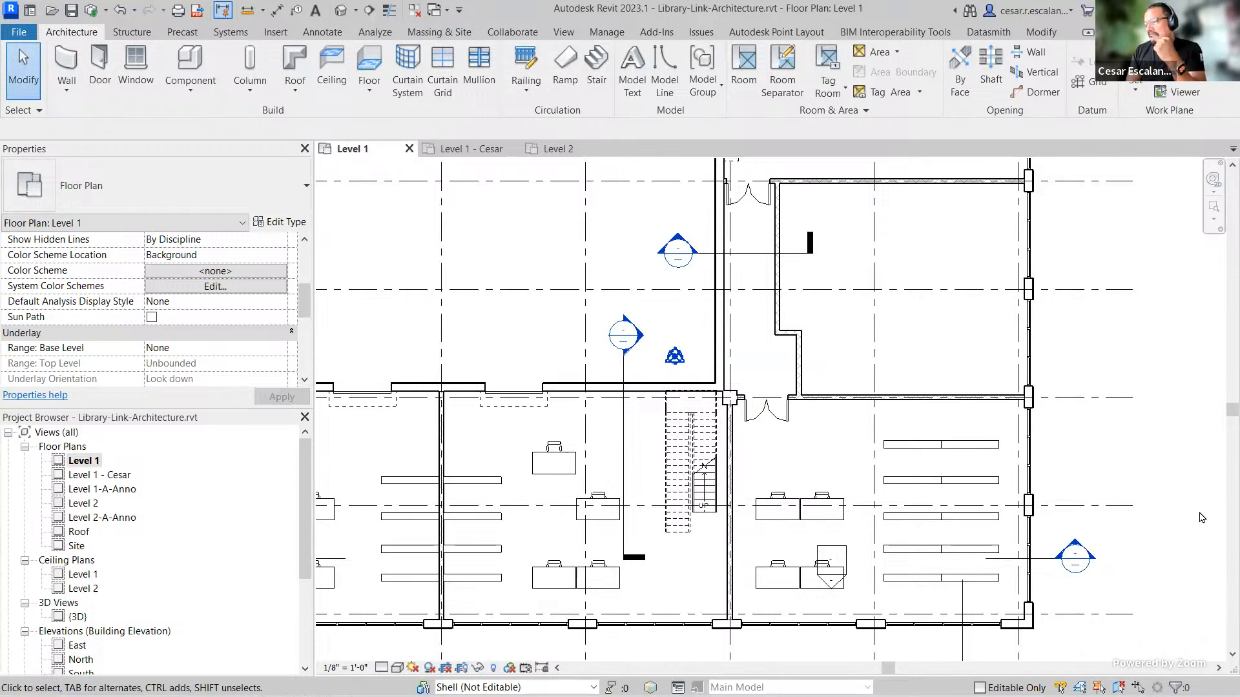
scroll(1110, 530, down, 2)
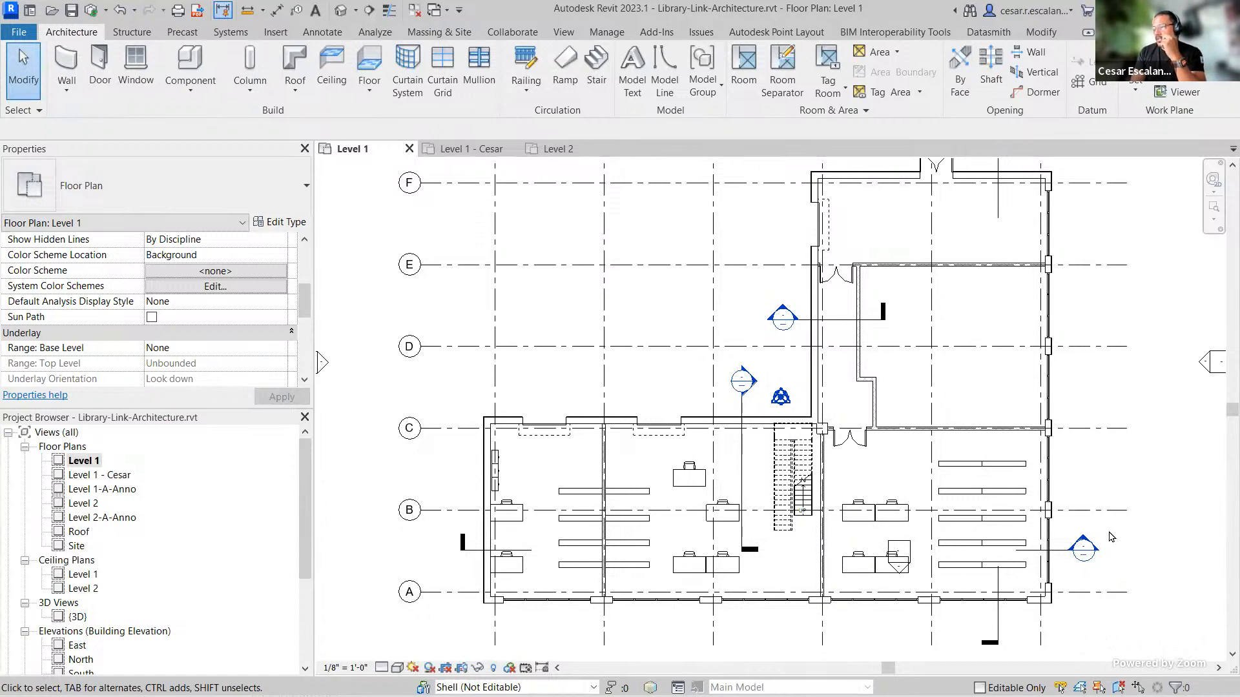
scroll(1110, 536, down, 2)
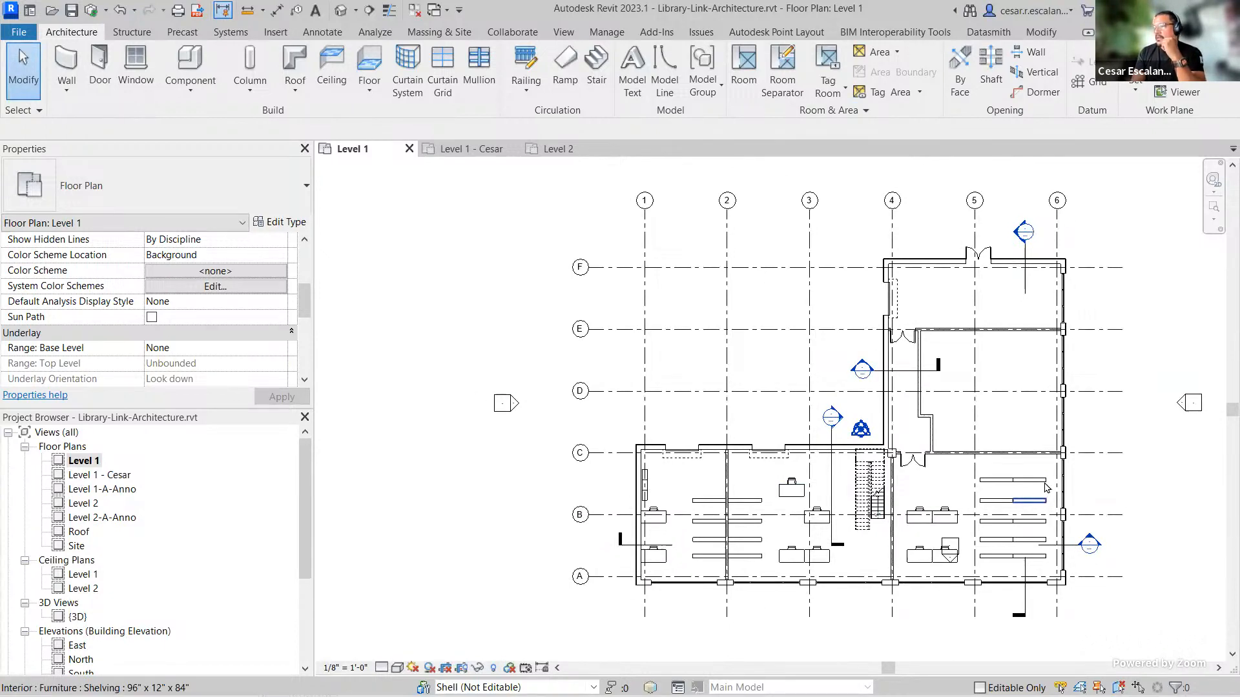
middle_drag(1100, 448, 1023, 432)
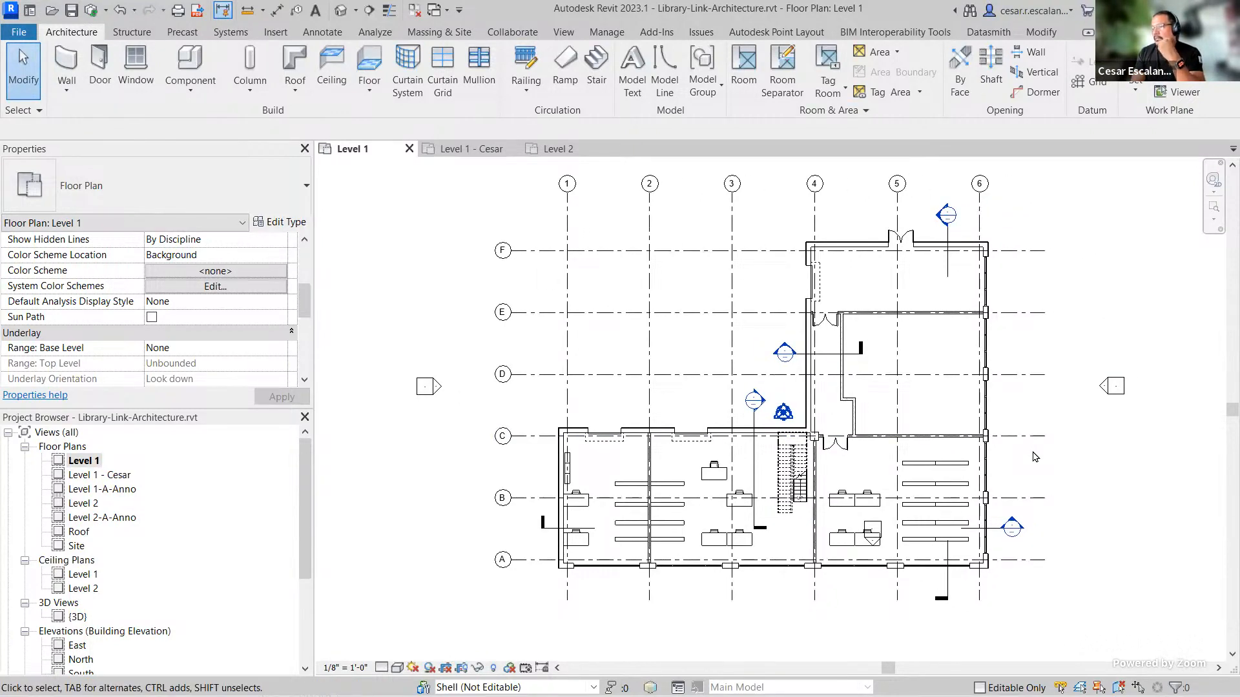
Step: Duplicate the Level 1 floor plan view and rename the copy Level 1 - Color
right_click(90, 462)
mouse_move(165, 230)
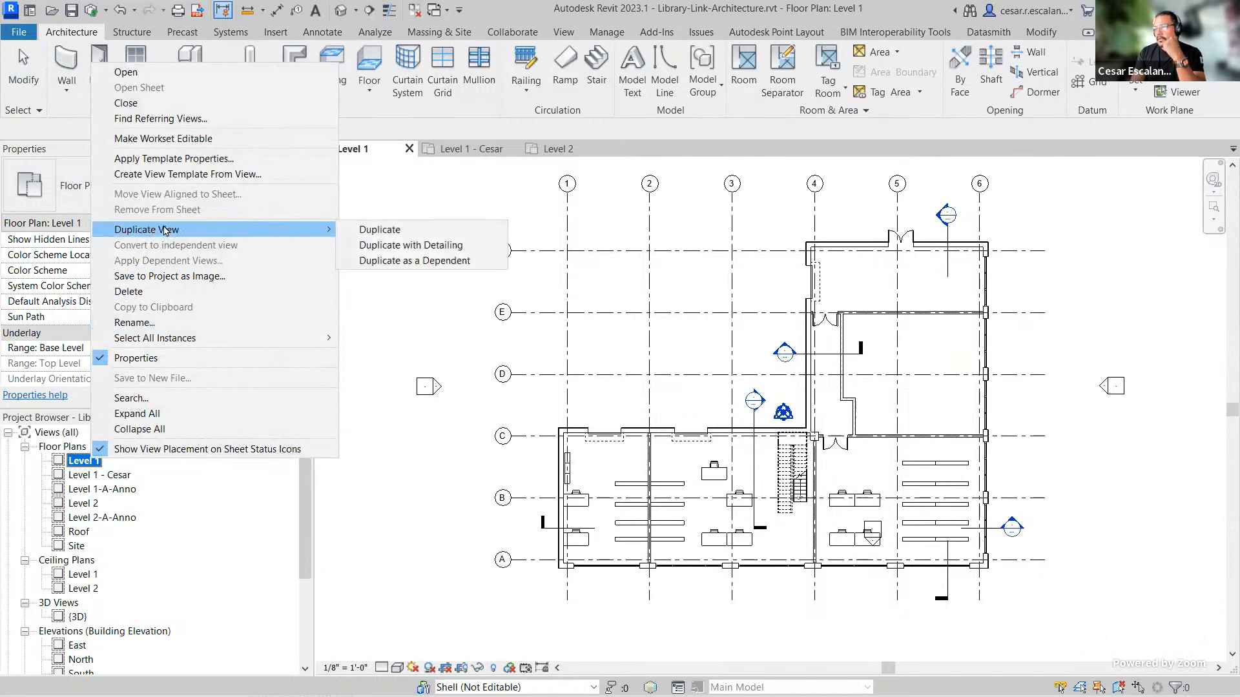
click(378, 230)
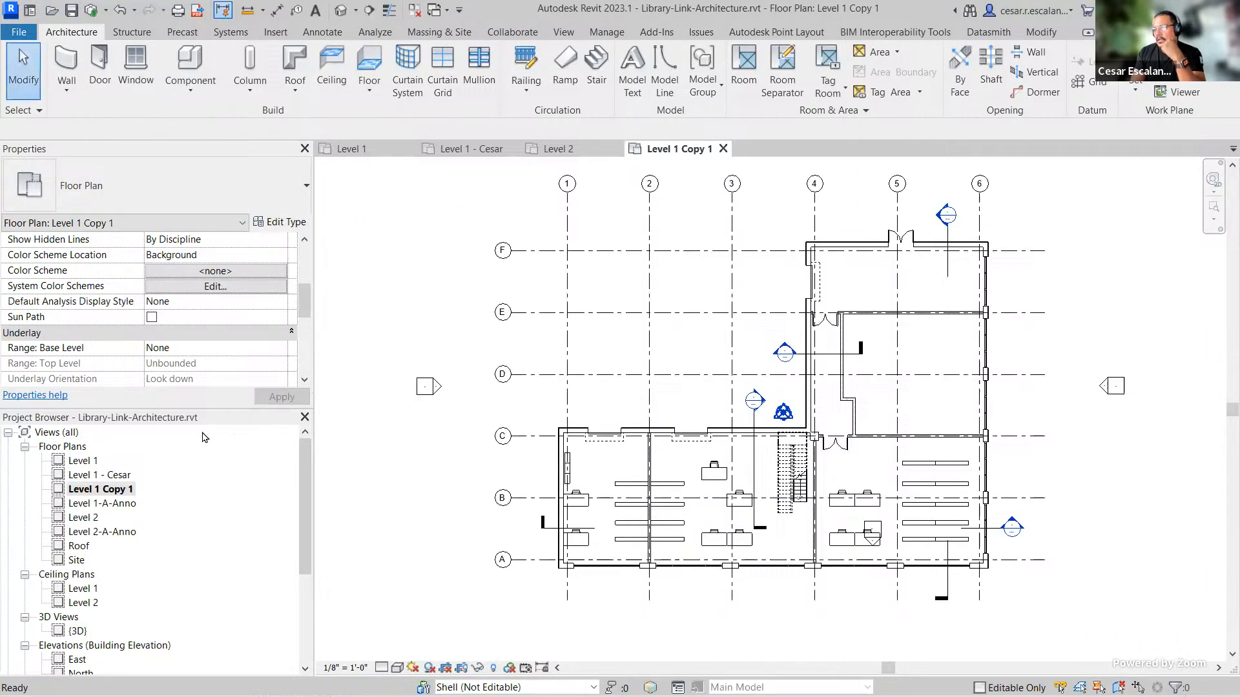
right_click(129, 491)
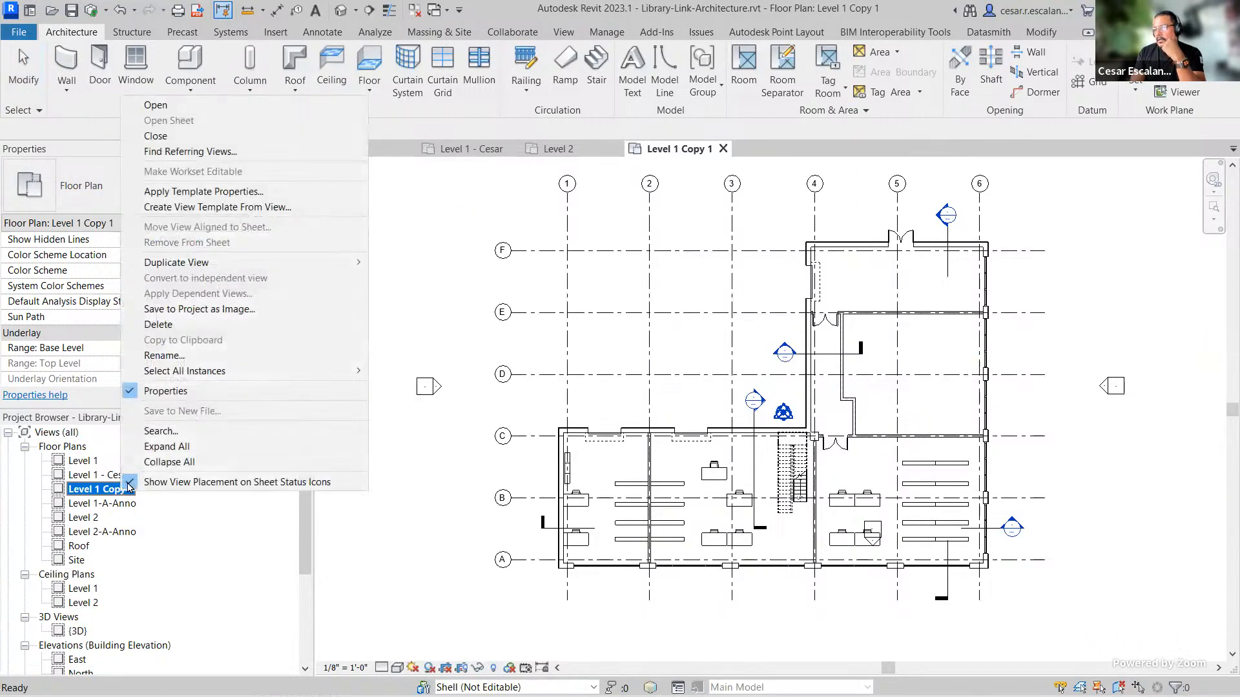
click(158, 355)
drag(102, 489, 206, 489)
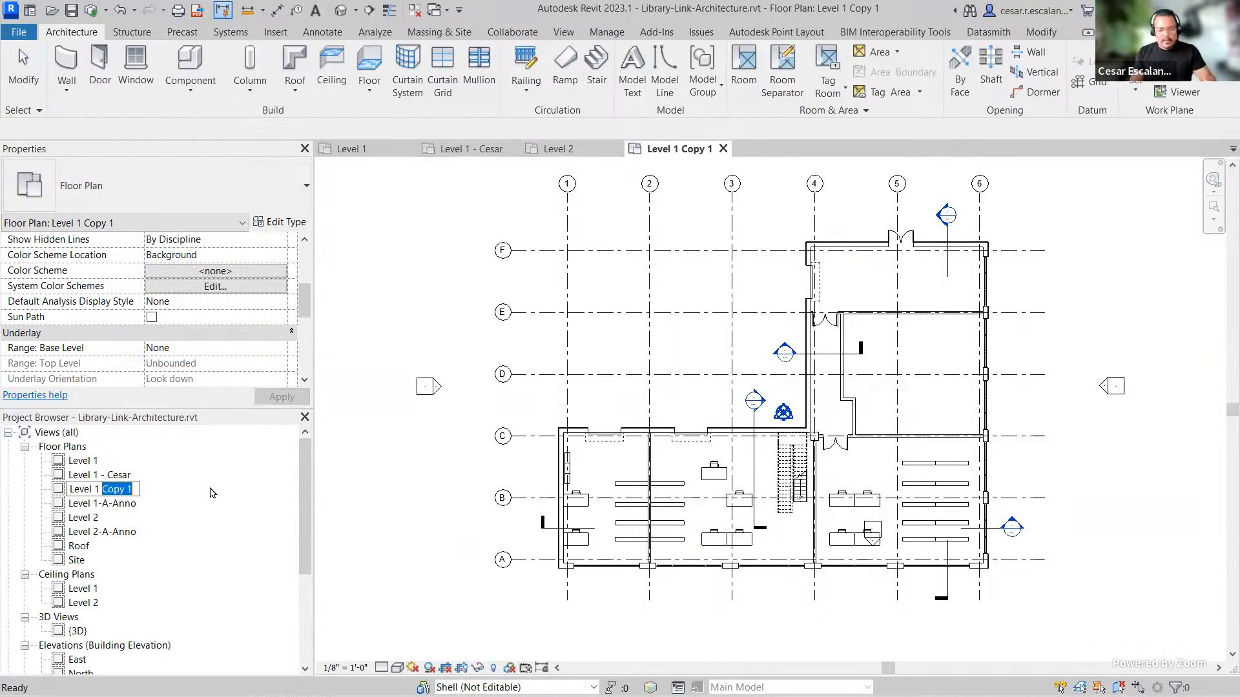
text(-)
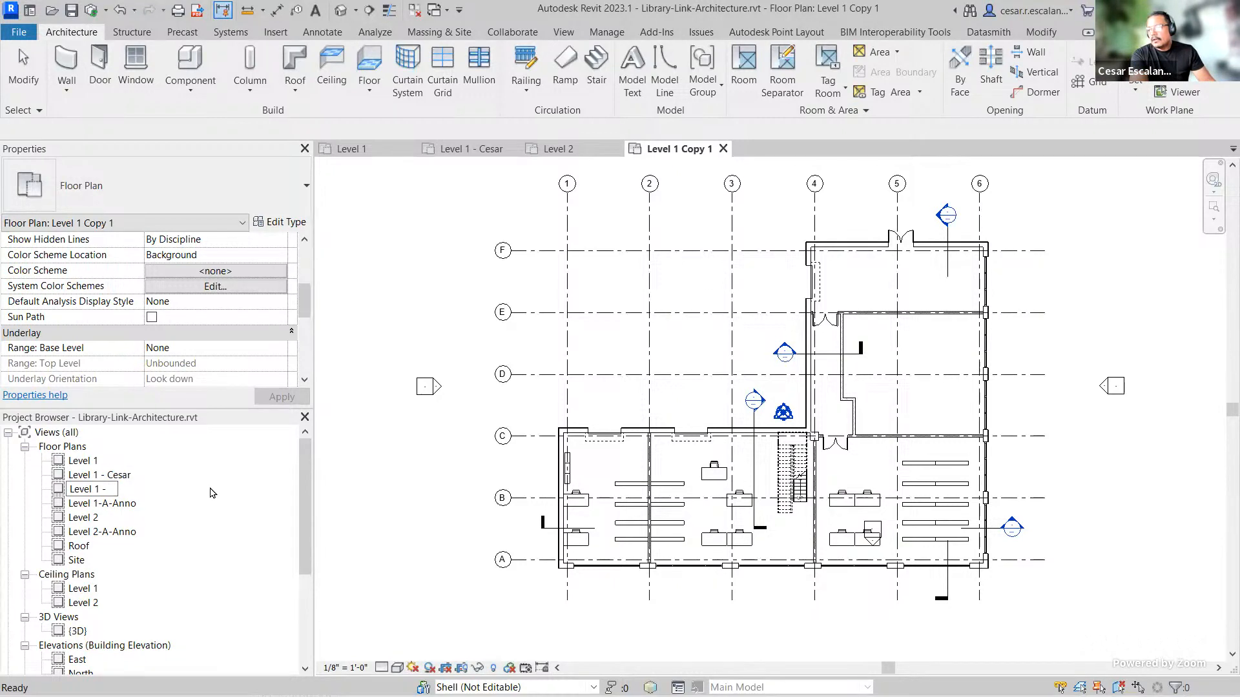
text( Color)
key(Return)
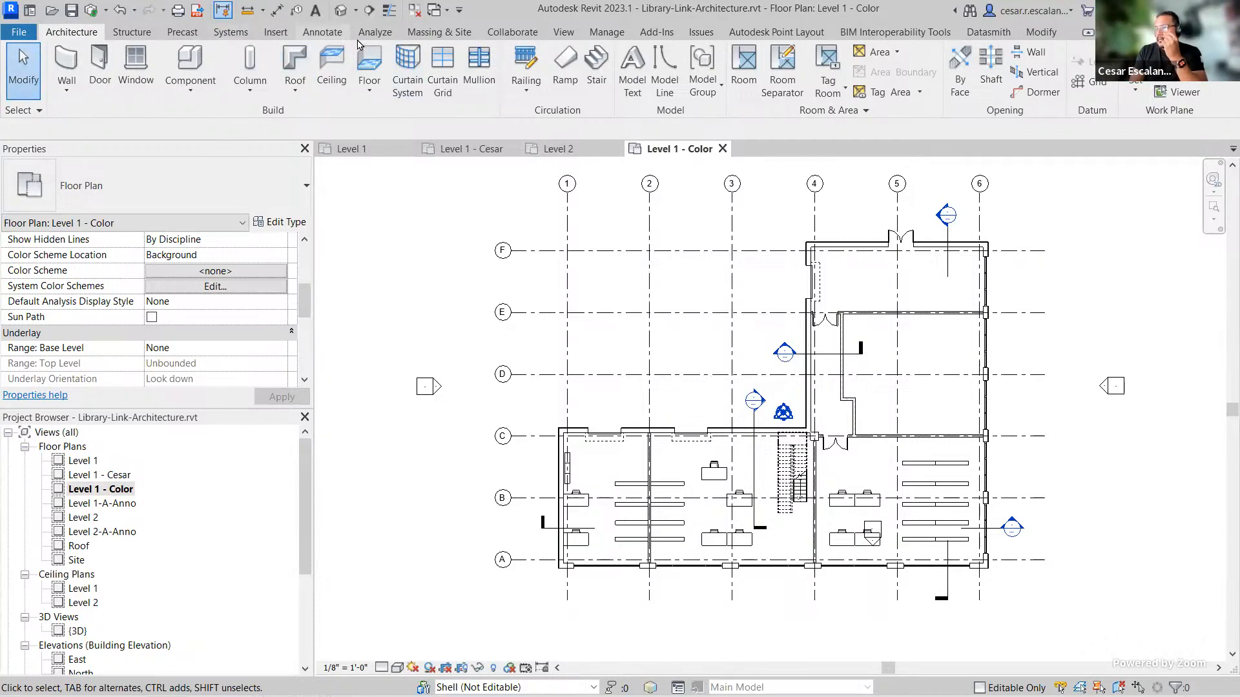
Step: Apply the Rooms color scheme based on Name to the Level 1 - Color view
click(322, 32)
mouse_move(304, 309)
mouse_down()
mouse_move(303, 356)
mouse_move(304, 297)
mouse_up()
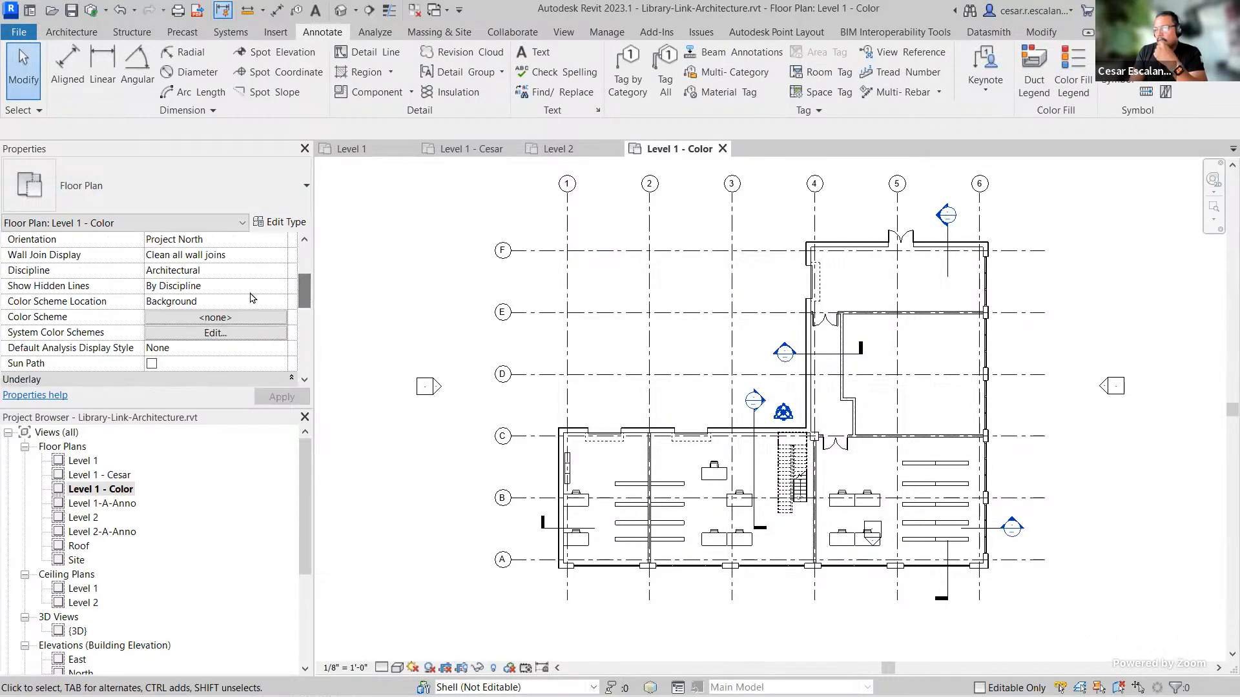
click(217, 318)
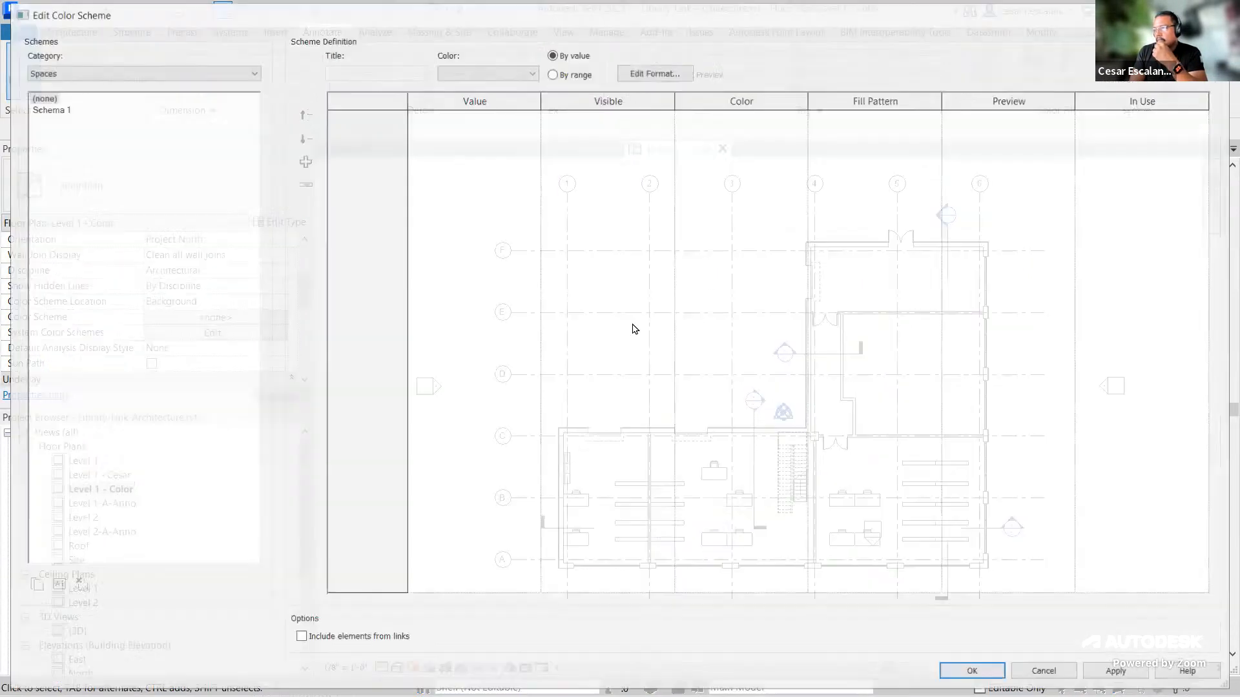
click(52, 109)
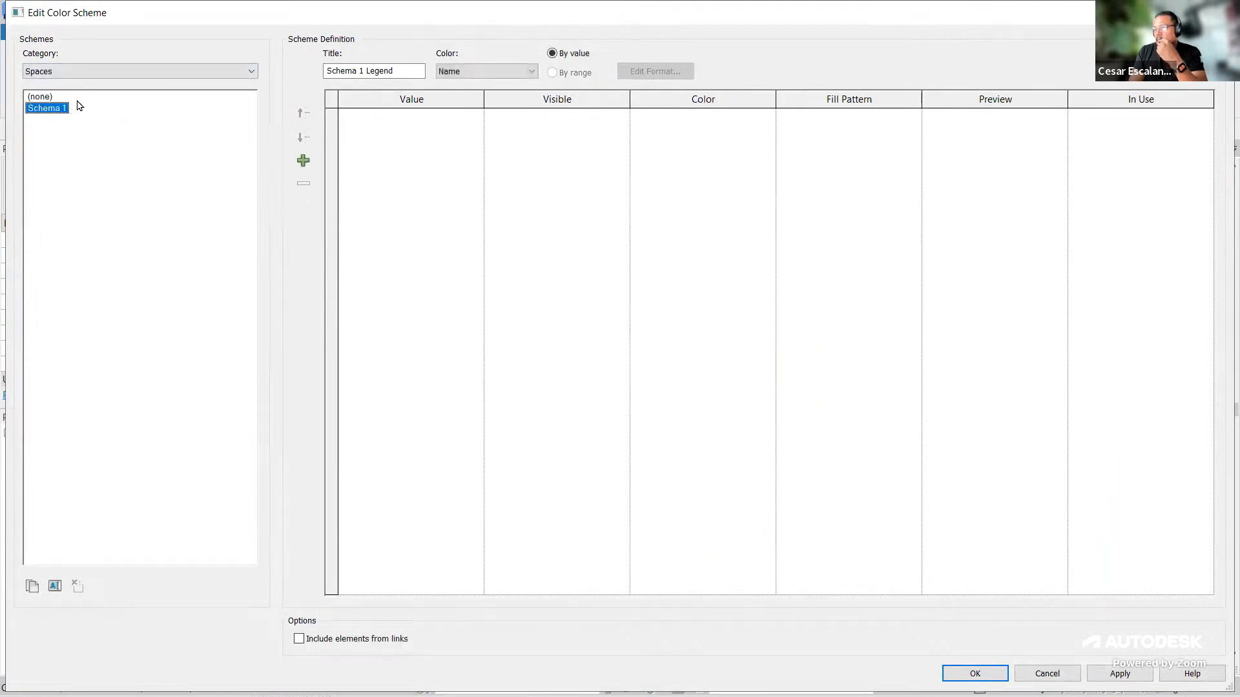
click(220, 69)
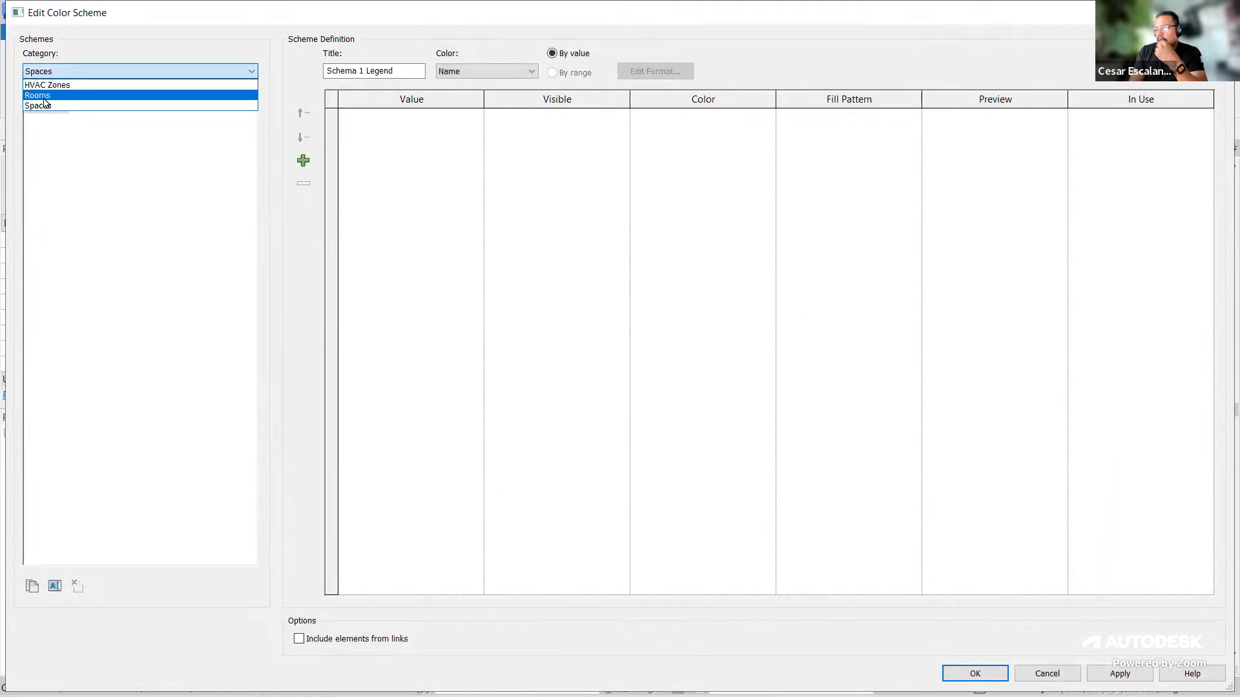
click(52, 96)
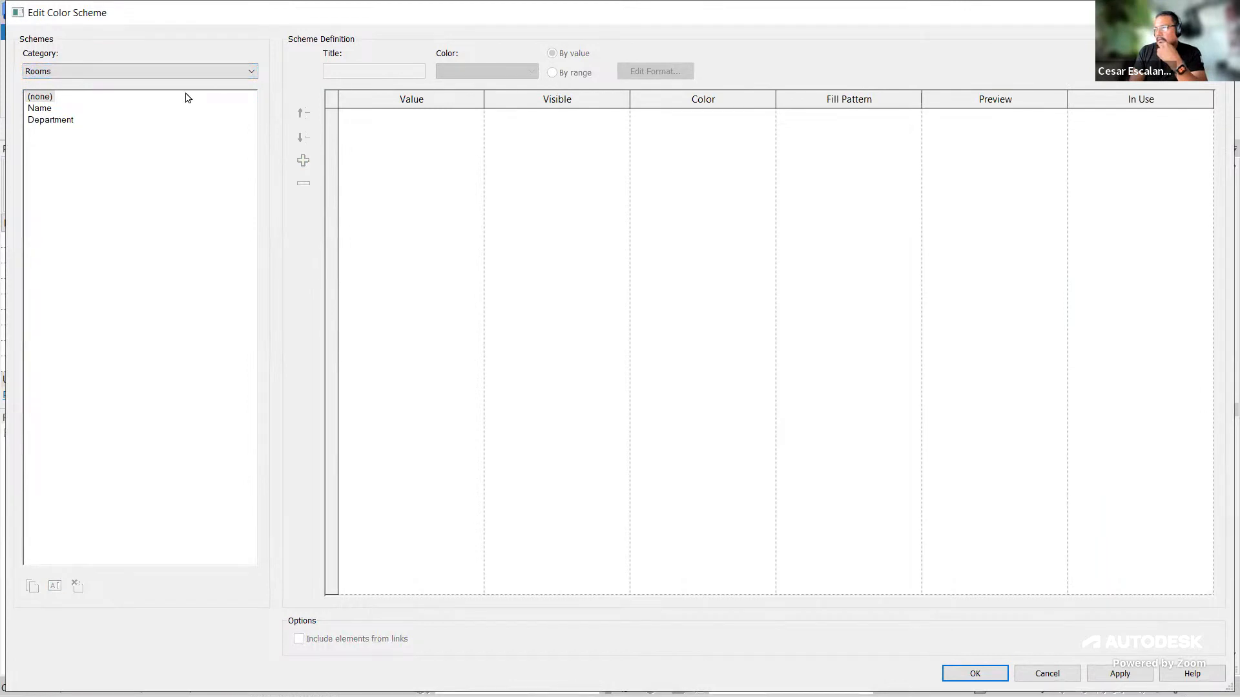
click(46, 109)
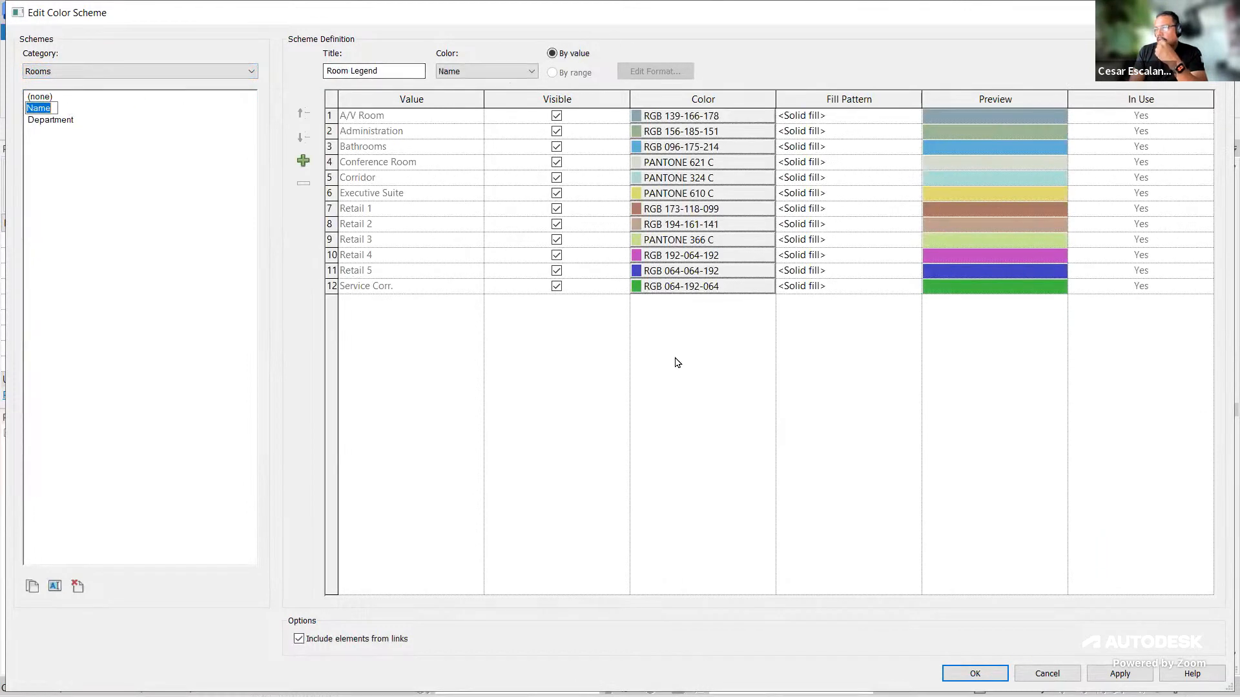
click(1121, 674)
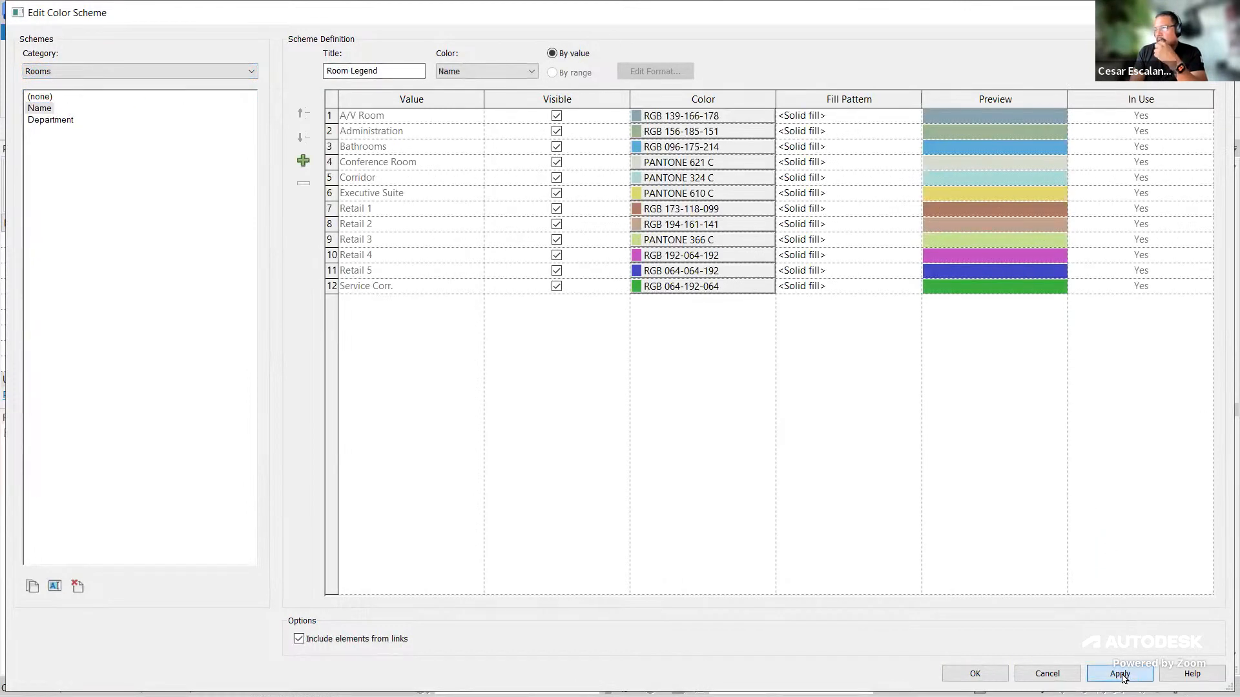
click(1002, 675)
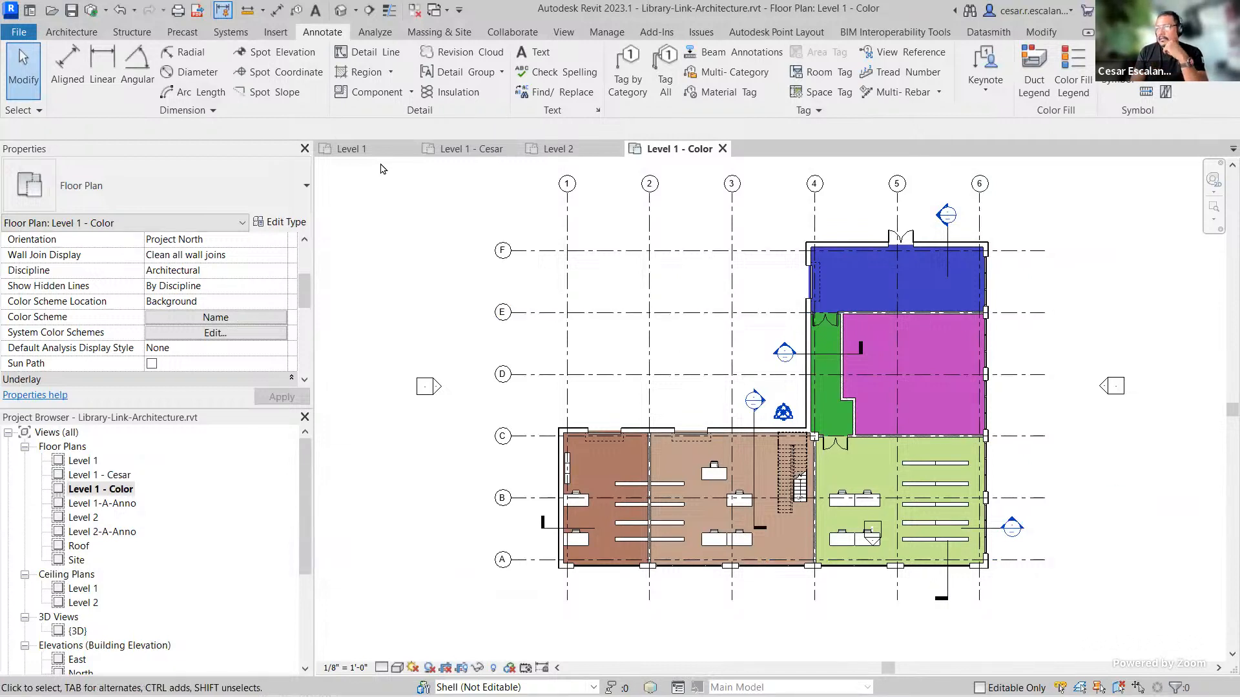
Step: Synchronize the model with central, keeping the default relinquish options
click(91, 11)
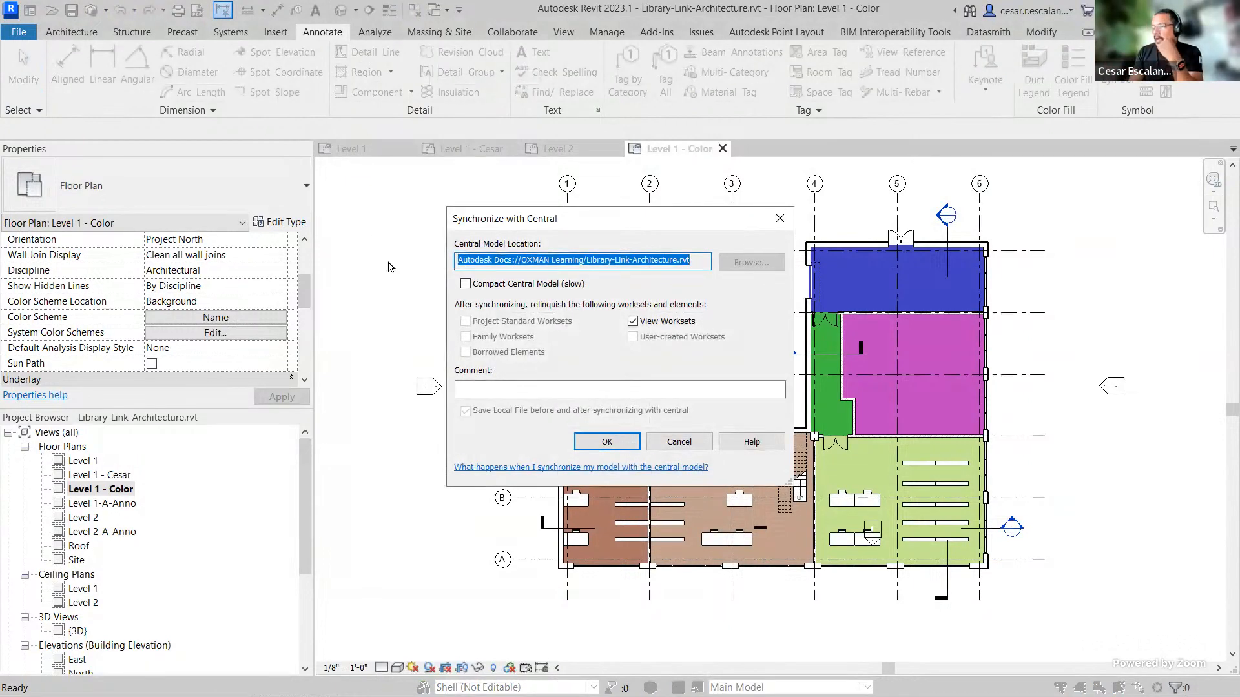
click(595, 441)
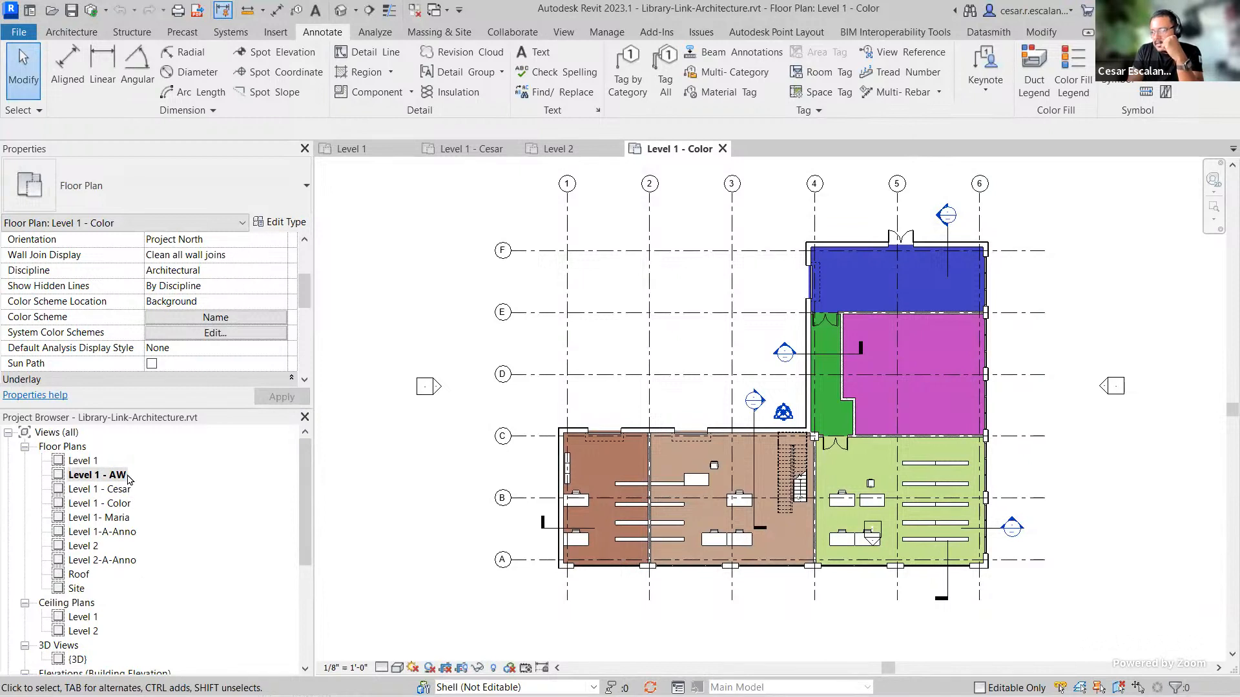
scroll(406, 492, down, 1)
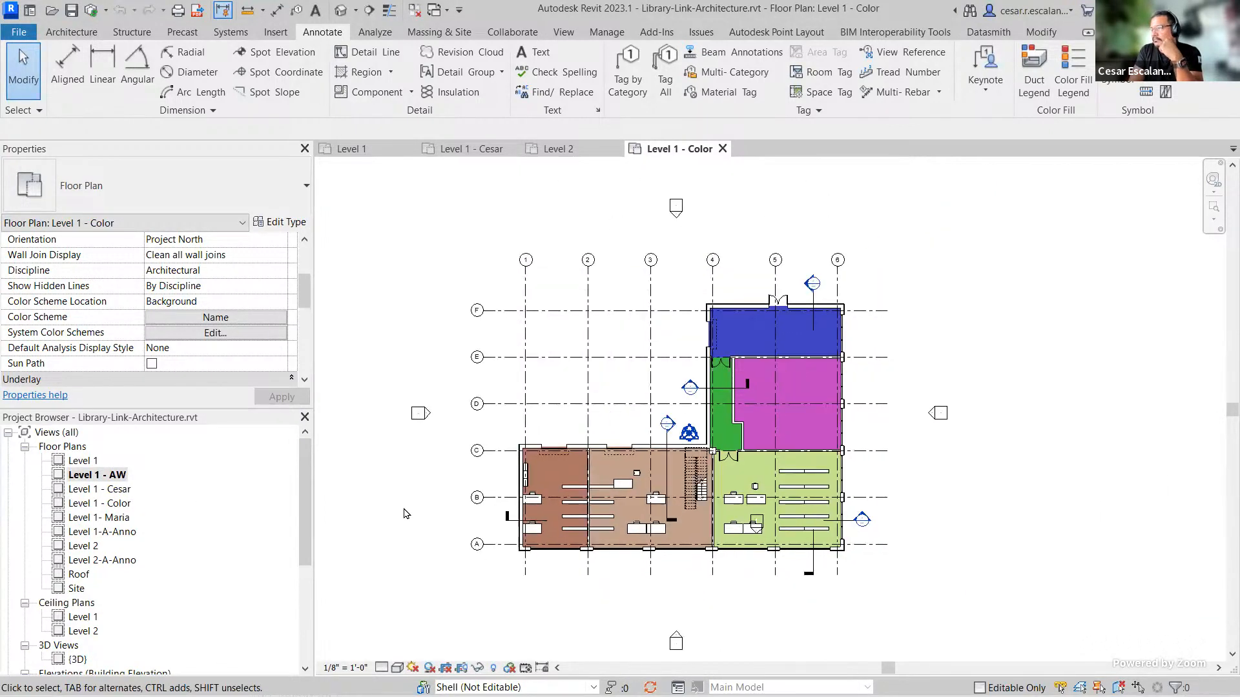
scroll(1097, 459, down, 2)
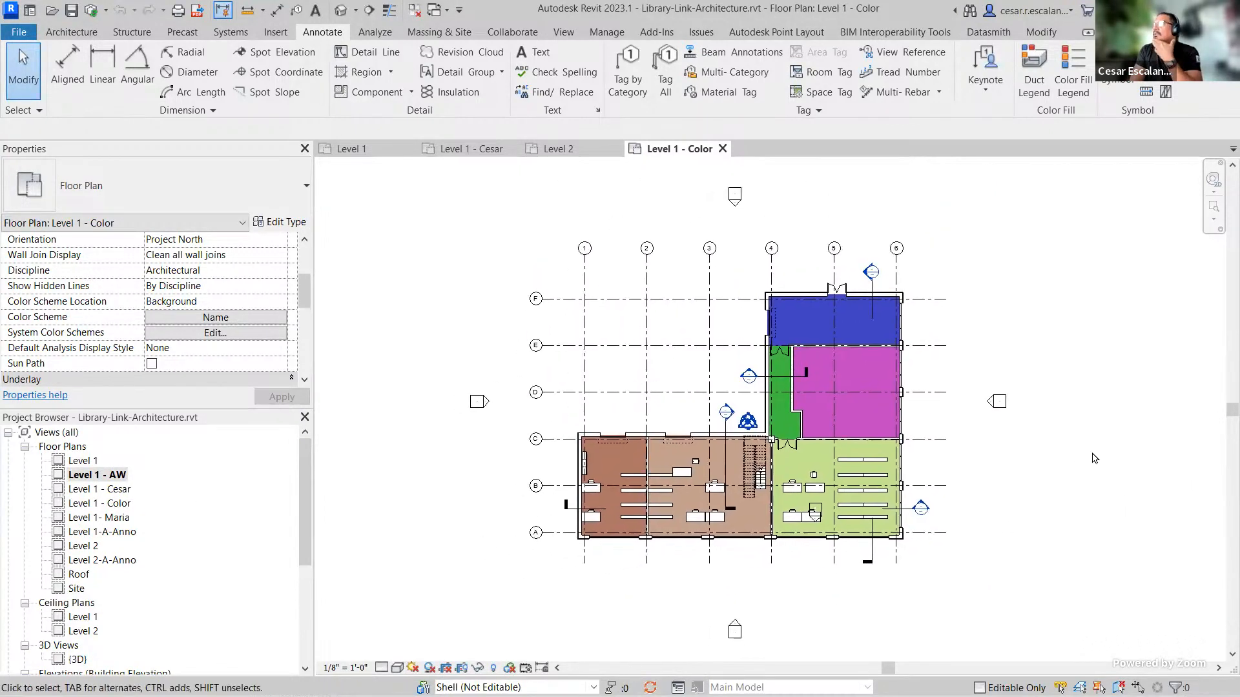
scroll(342, 545, up, 1)
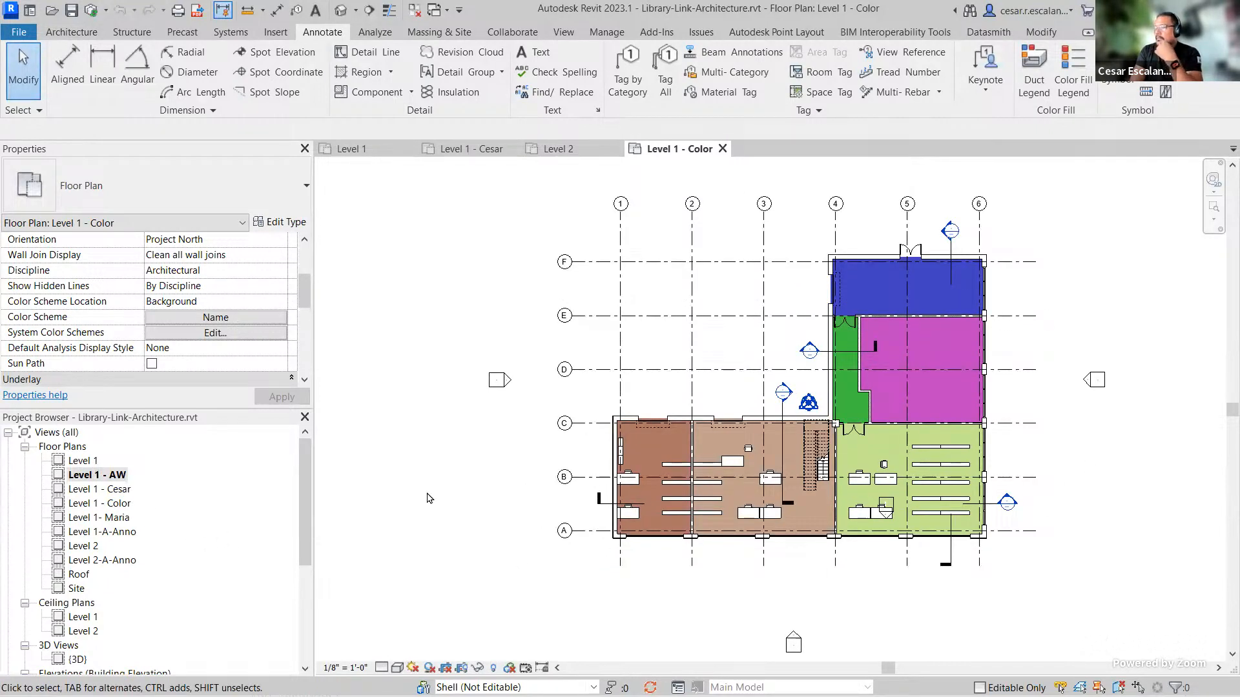
scroll(1062, 502, up, 2)
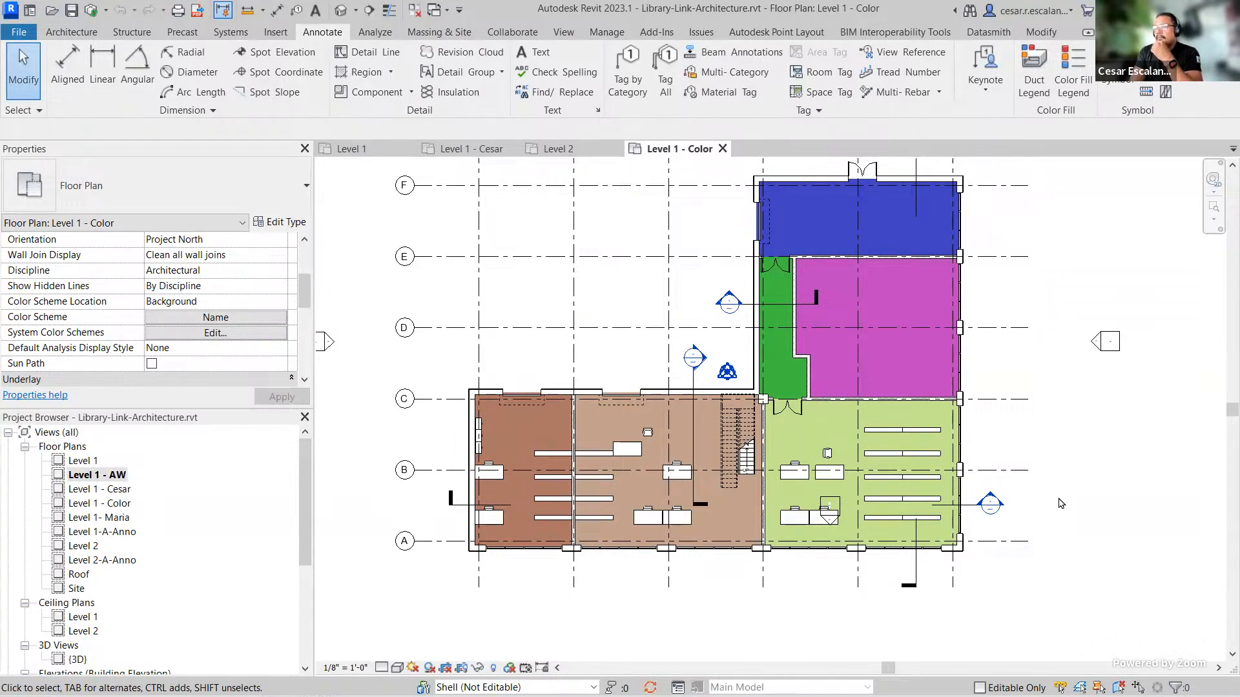
scroll(1059, 503, down, 2)
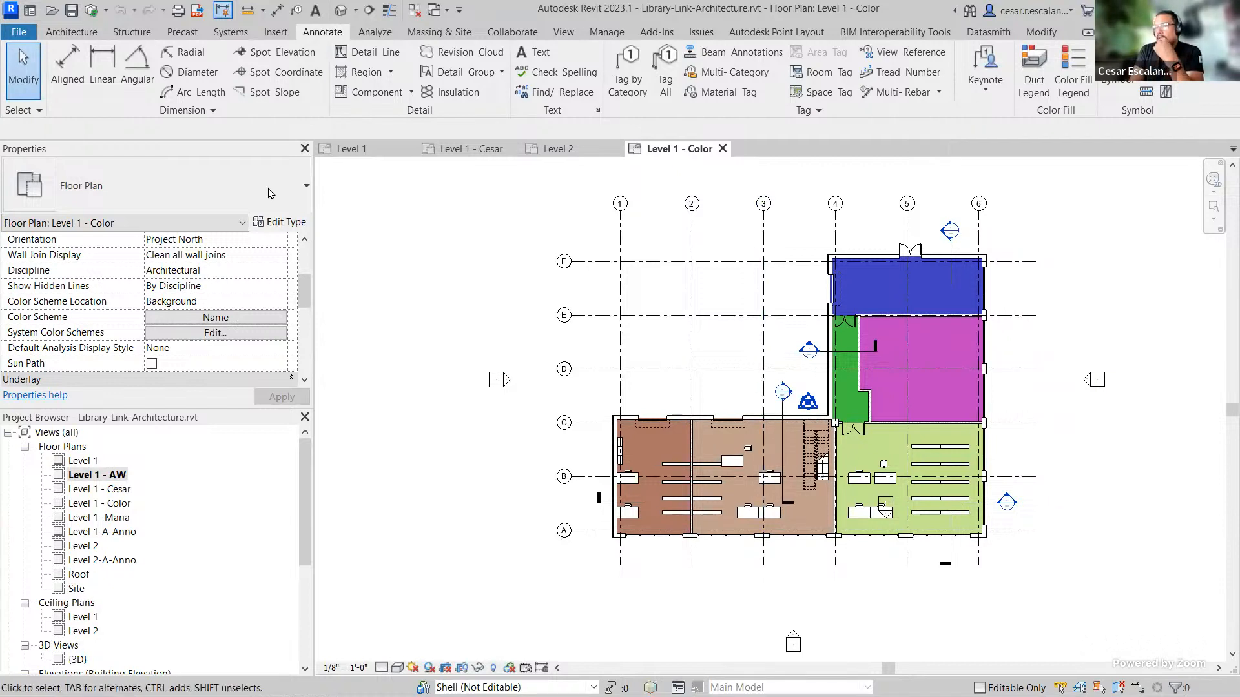
Step: Browse the Home screen's Autodesk Docs and Recent Files listings, then return to the model
click(30, 10)
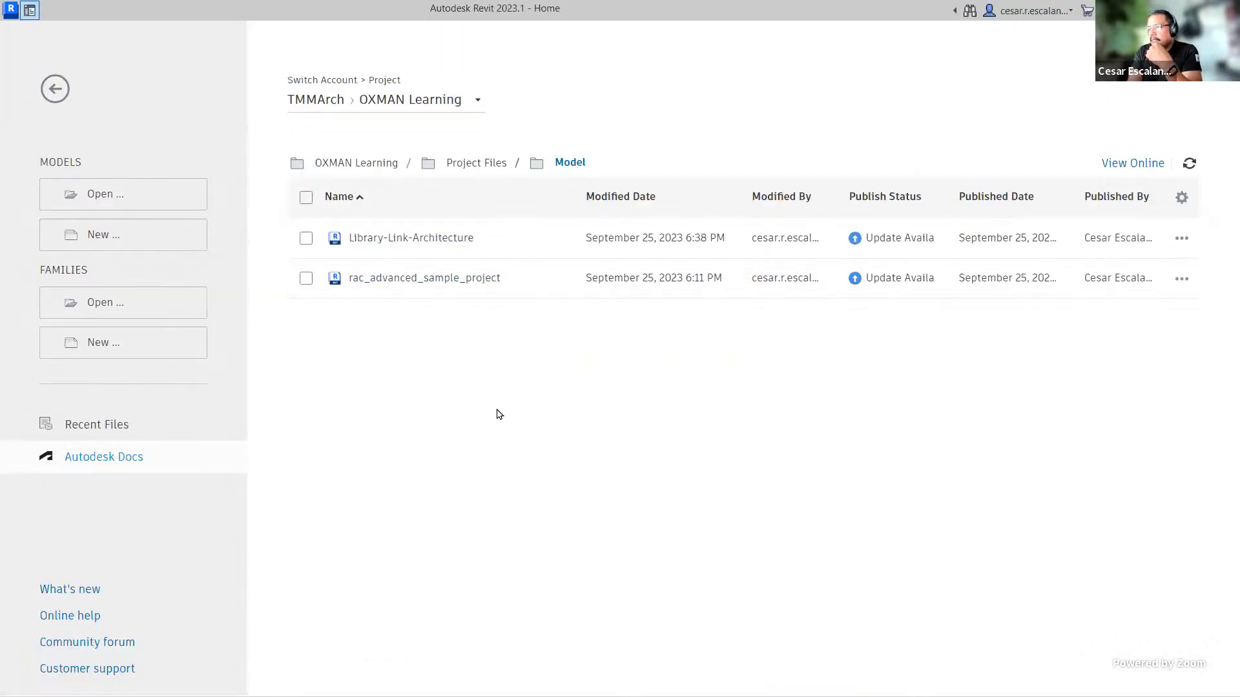
click(99, 426)
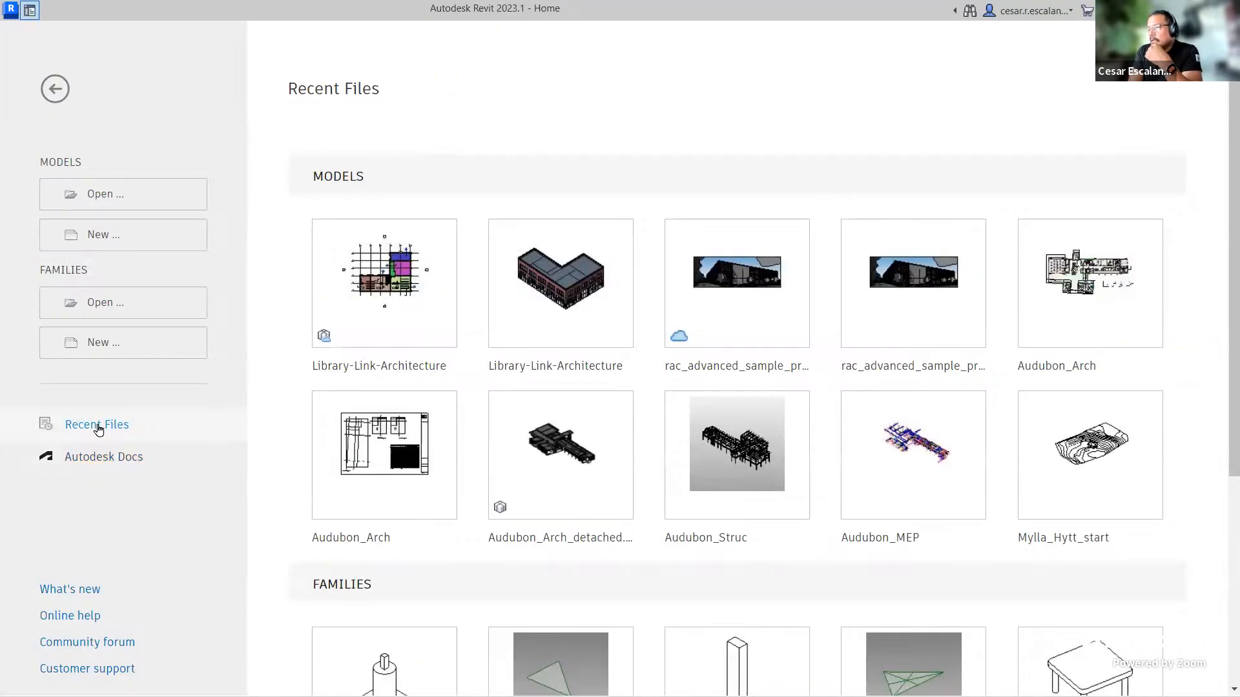
mouse_move(683, 335)
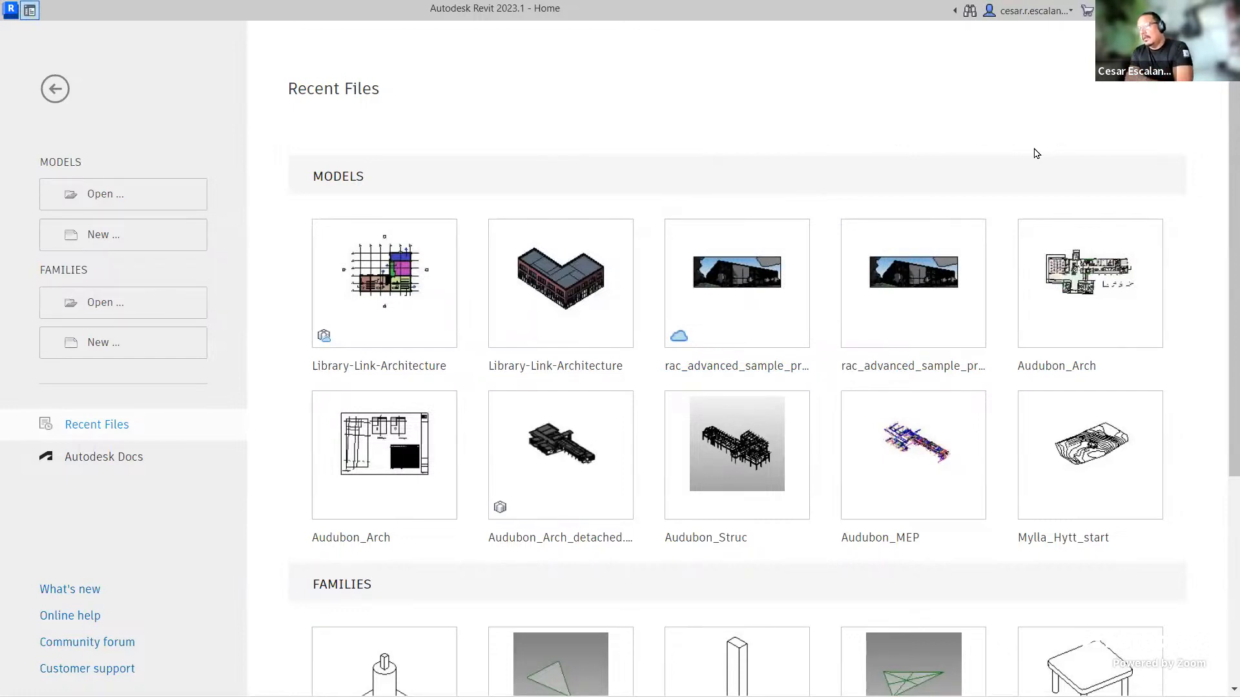
click(56, 90)
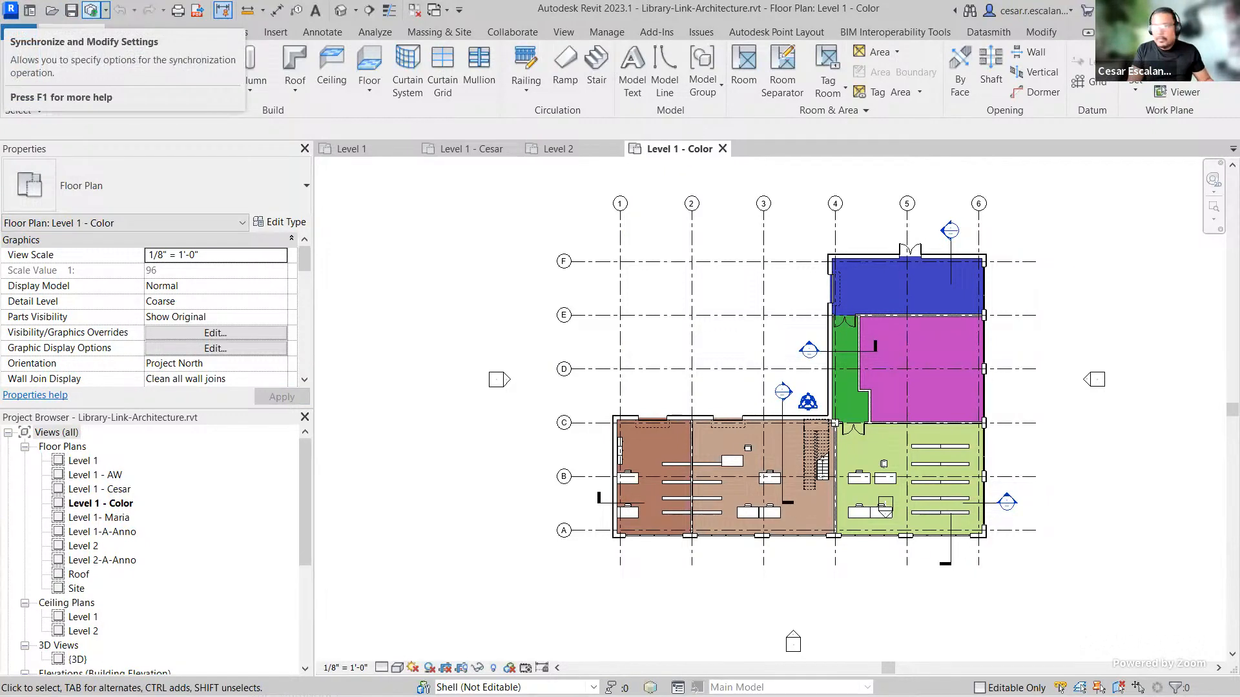
Step: Switch to the web browser and open a new tab
mouse_move(105, 1)
mouse_down()
mouse_move(79, 3)
mouse_move(98, 2)
mouse_up()
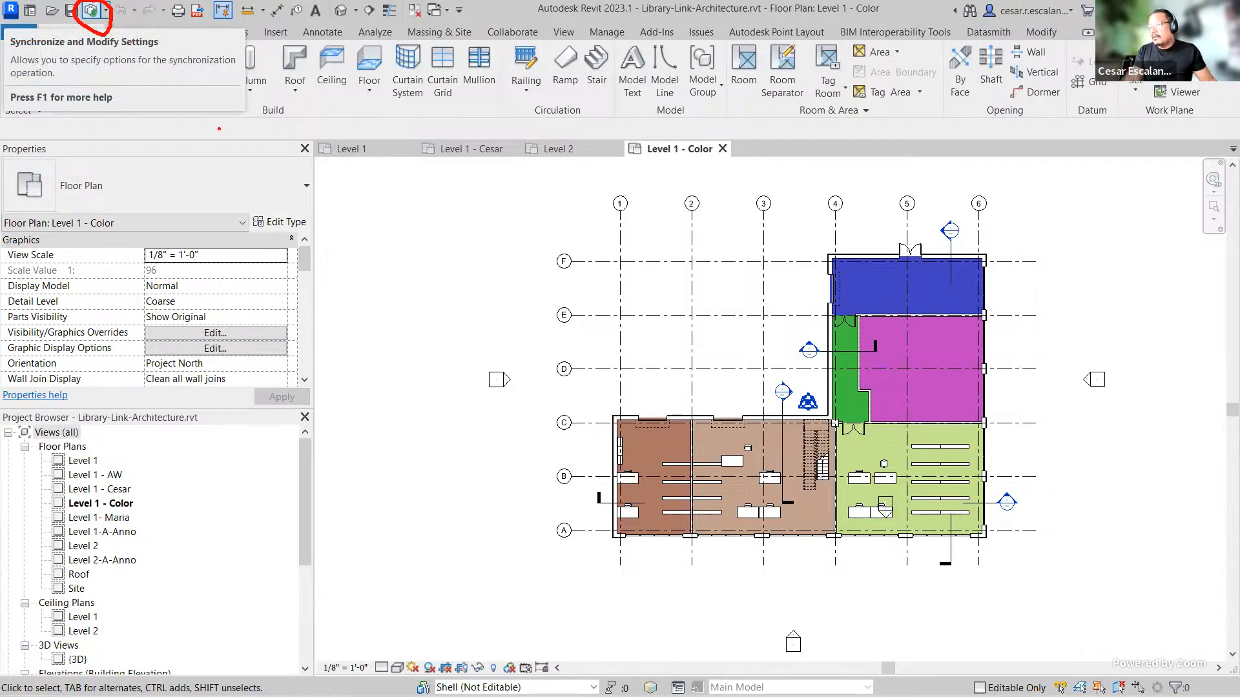
click(523, 37)
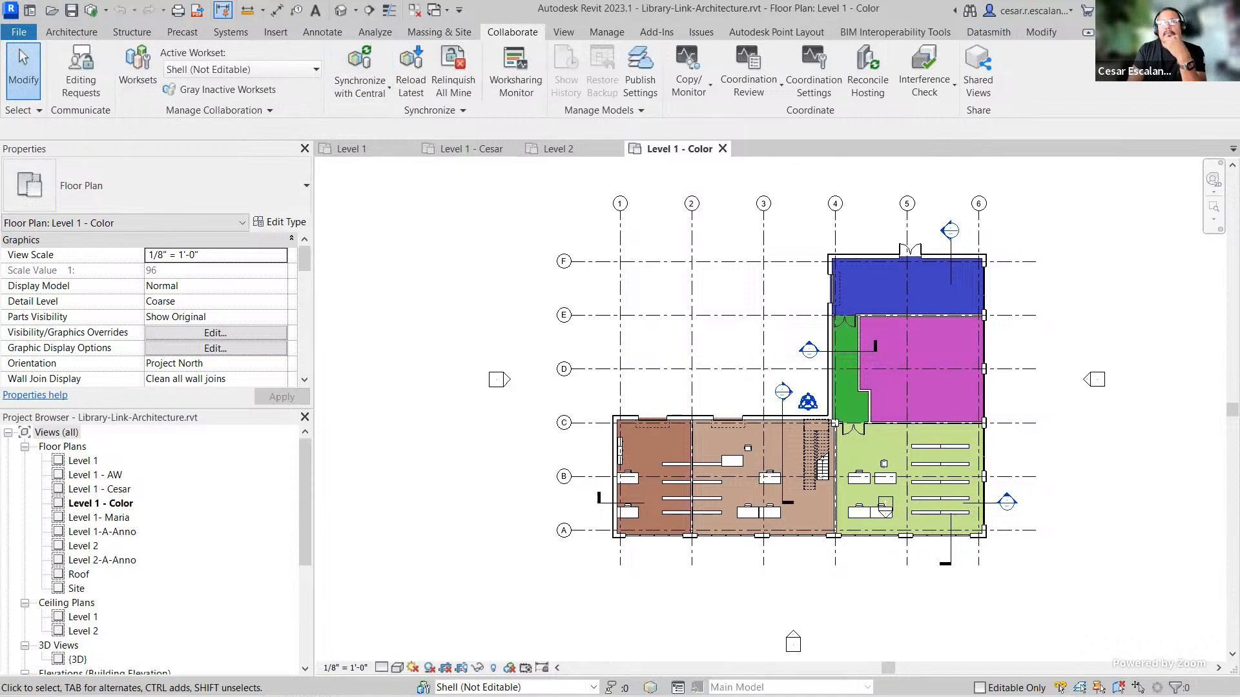
key(alt+Tab)
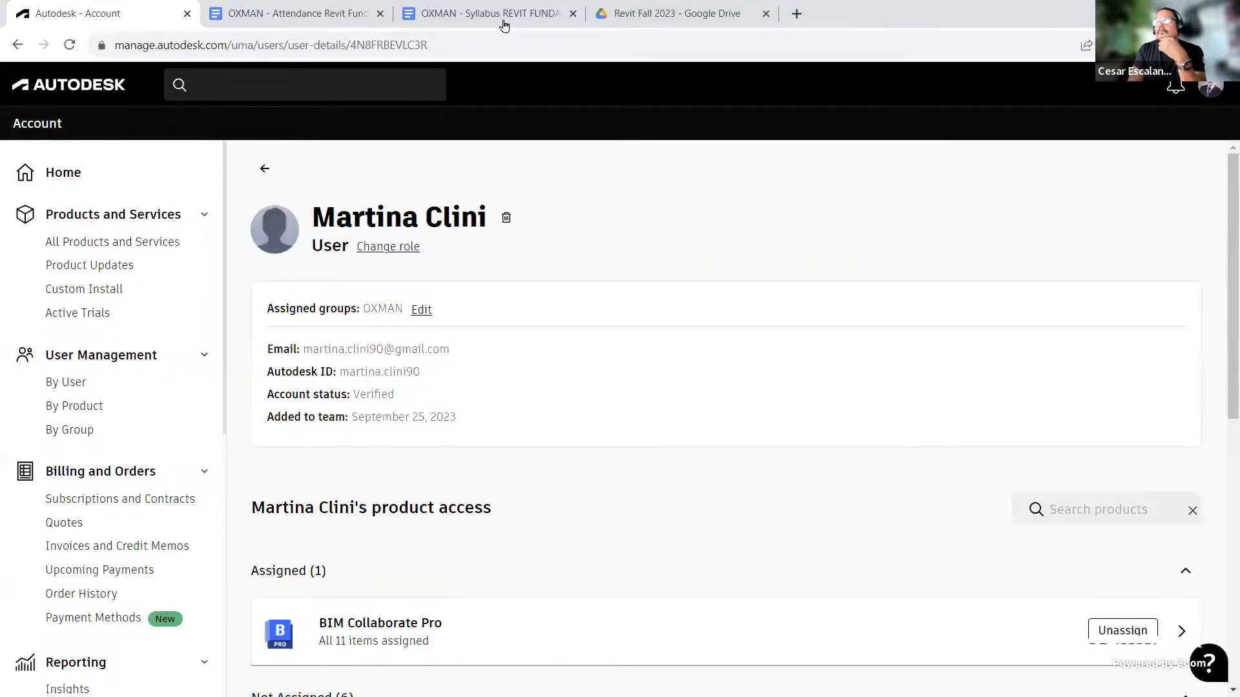
click(797, 14)
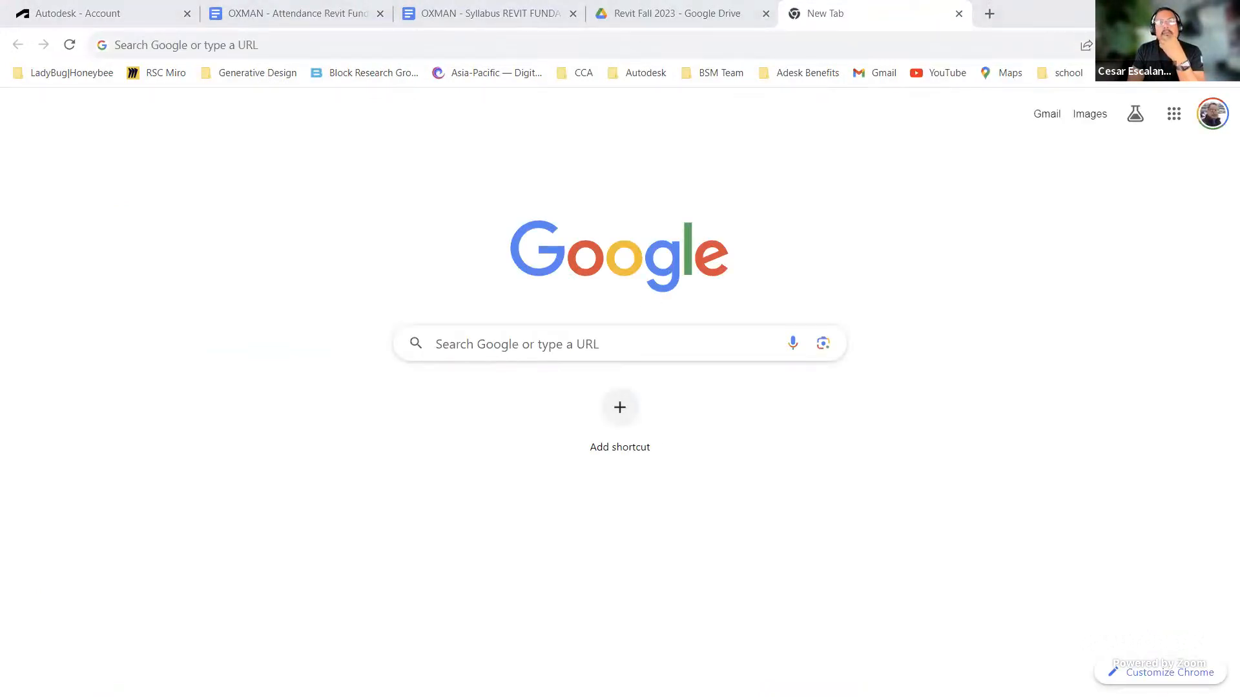
Step: Open Autodesk Docs in the new browser tab by going to acc
click(116, 44)
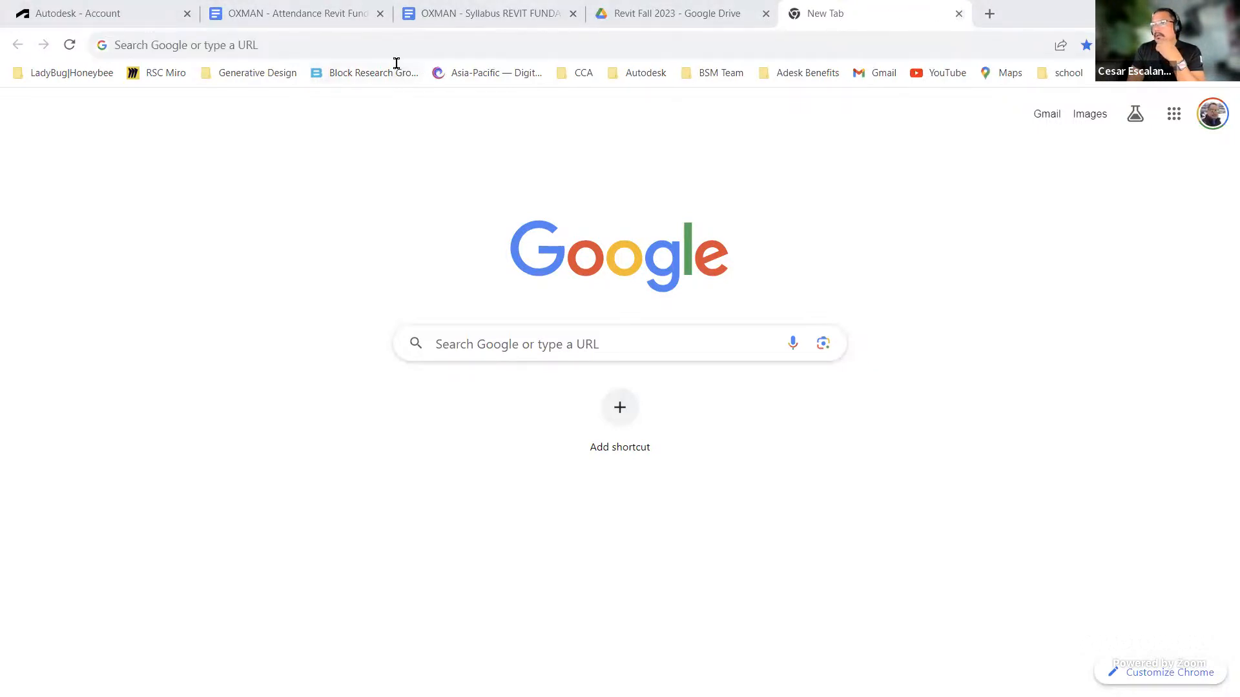
click(376, 51)
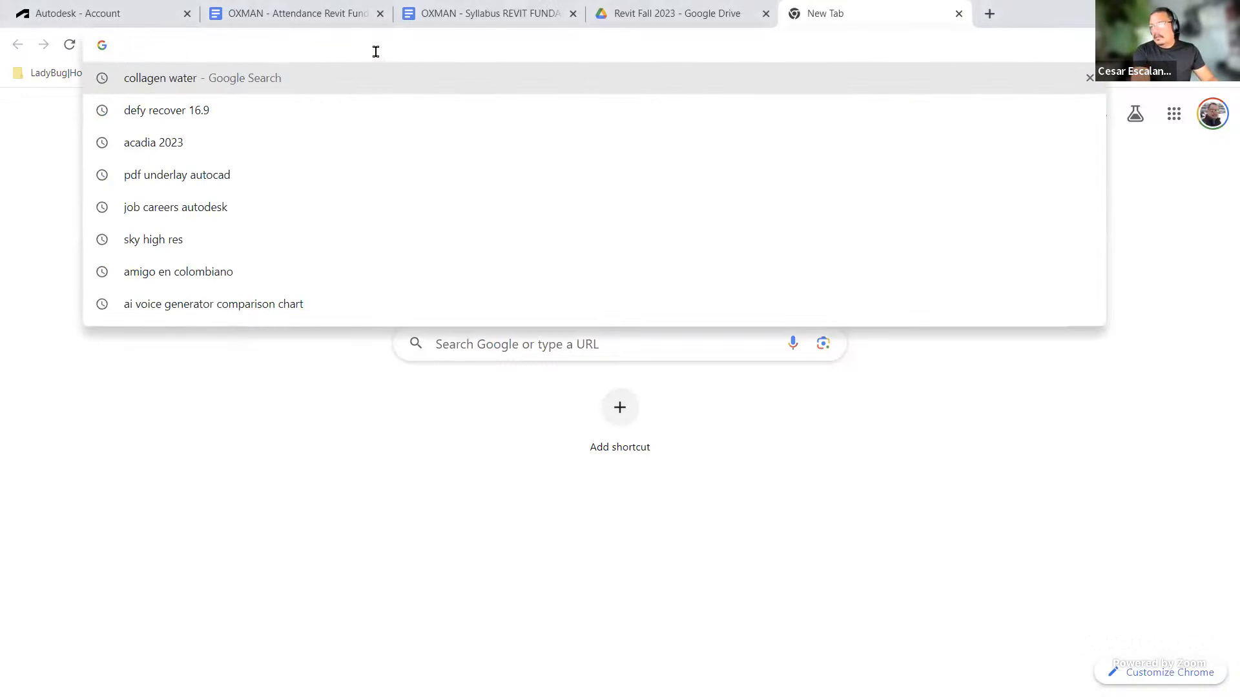
text(acc)
key(Return)
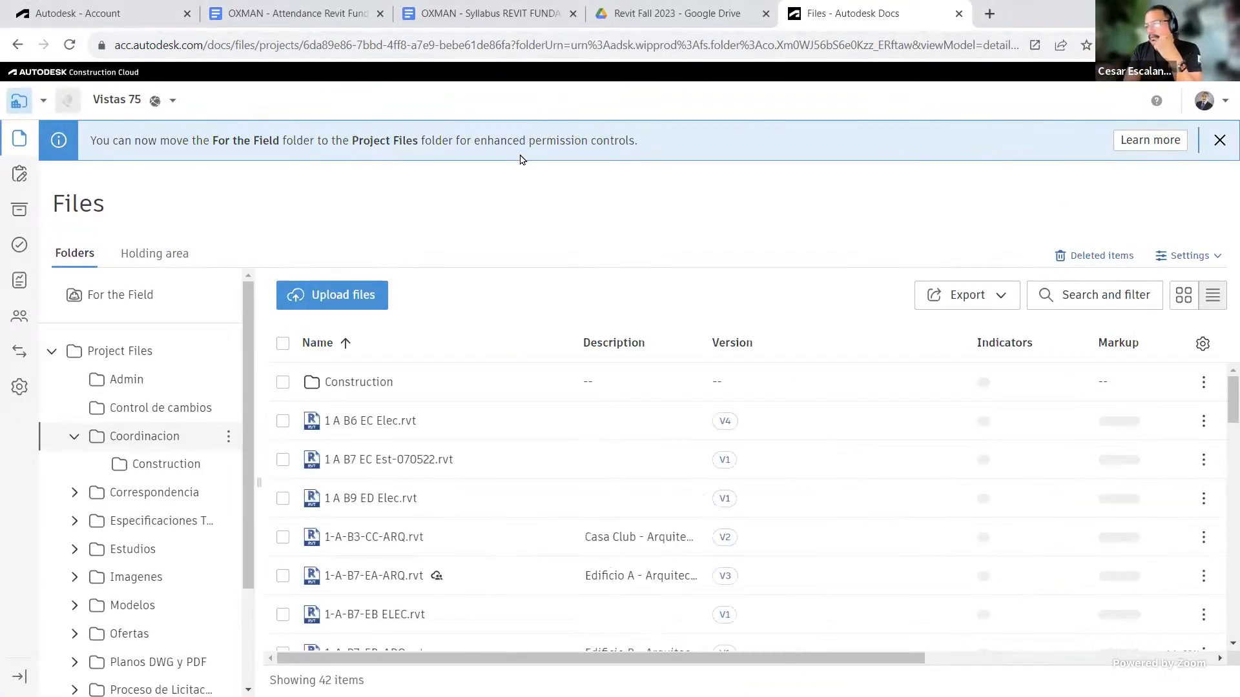
Step: Open the project list and scroll through the available projects
click(131, 105)
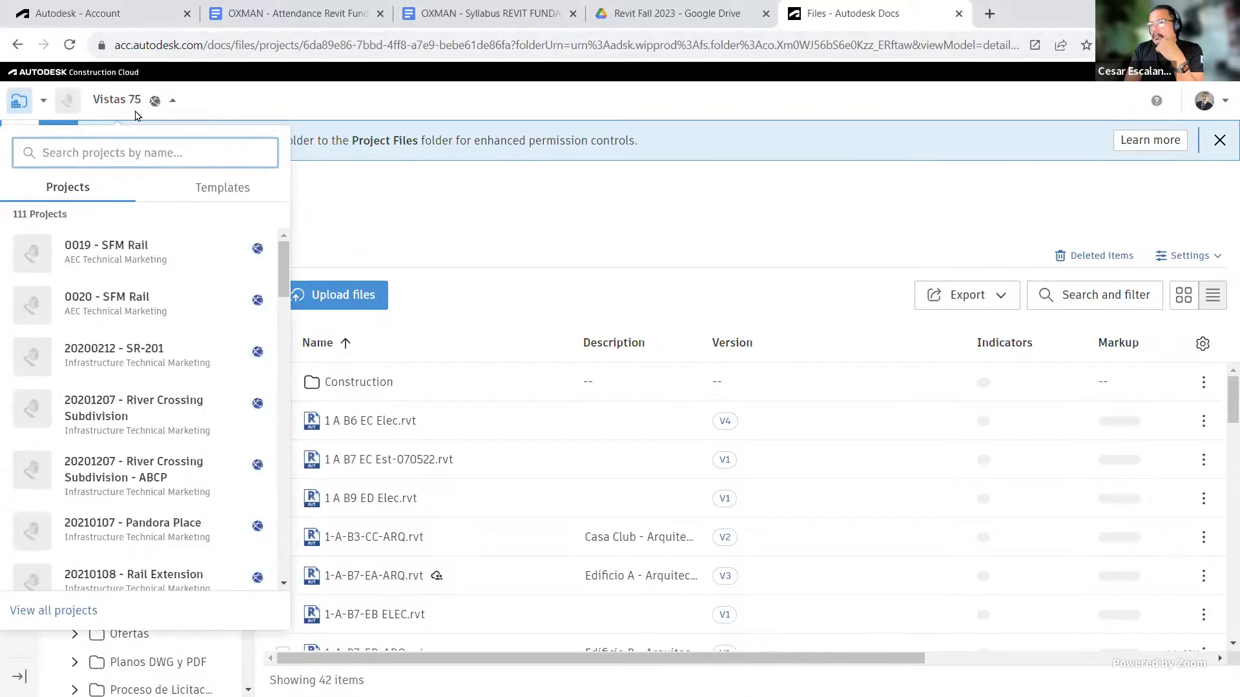
scroll(118, 289, down, 1)
scroll(118, 289, down, 4)
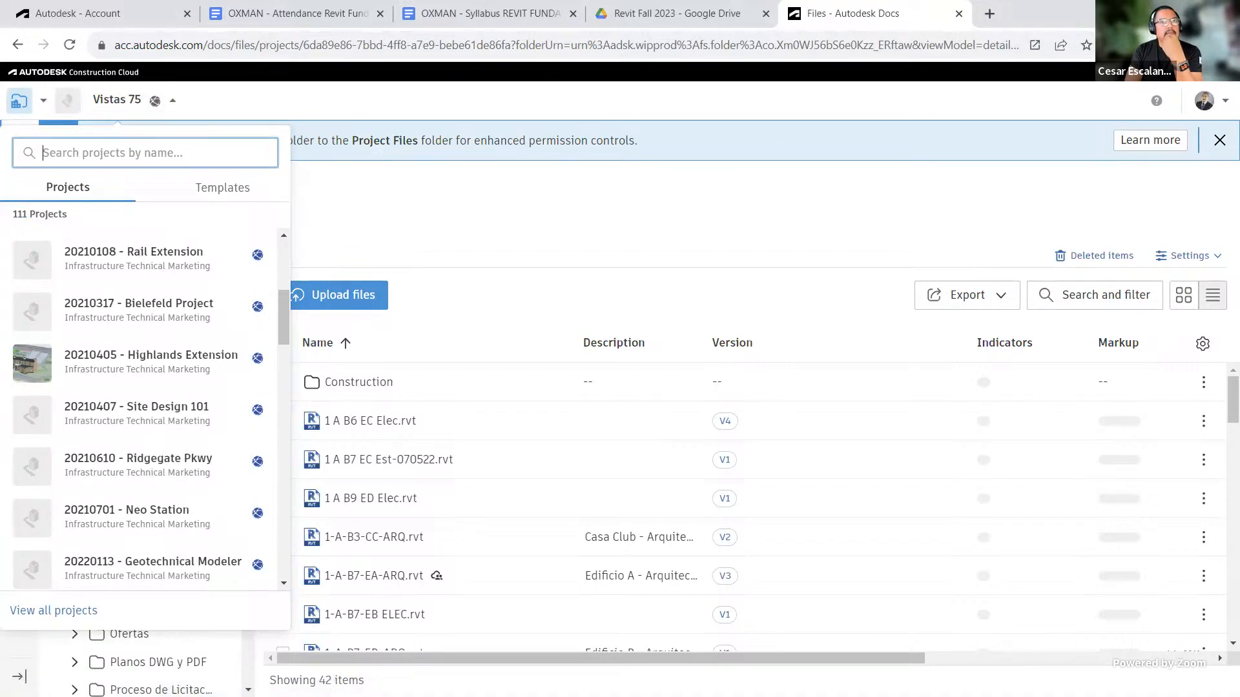
key(alt+Tab)
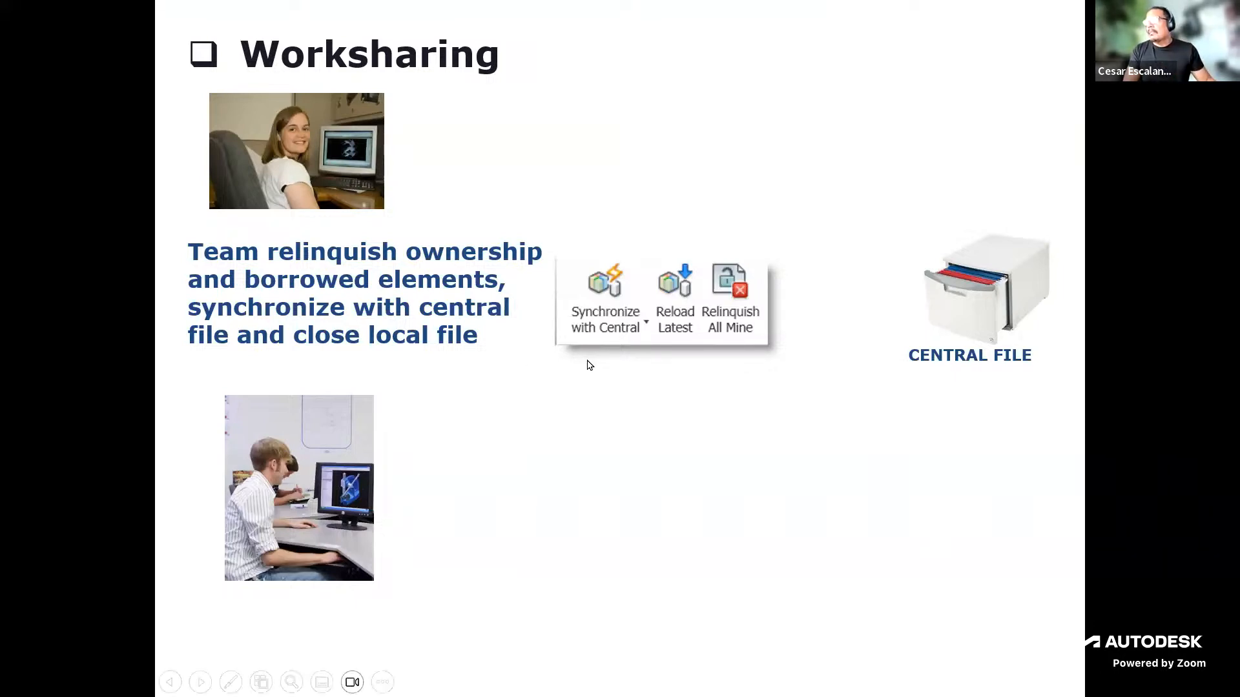
key(Escape)
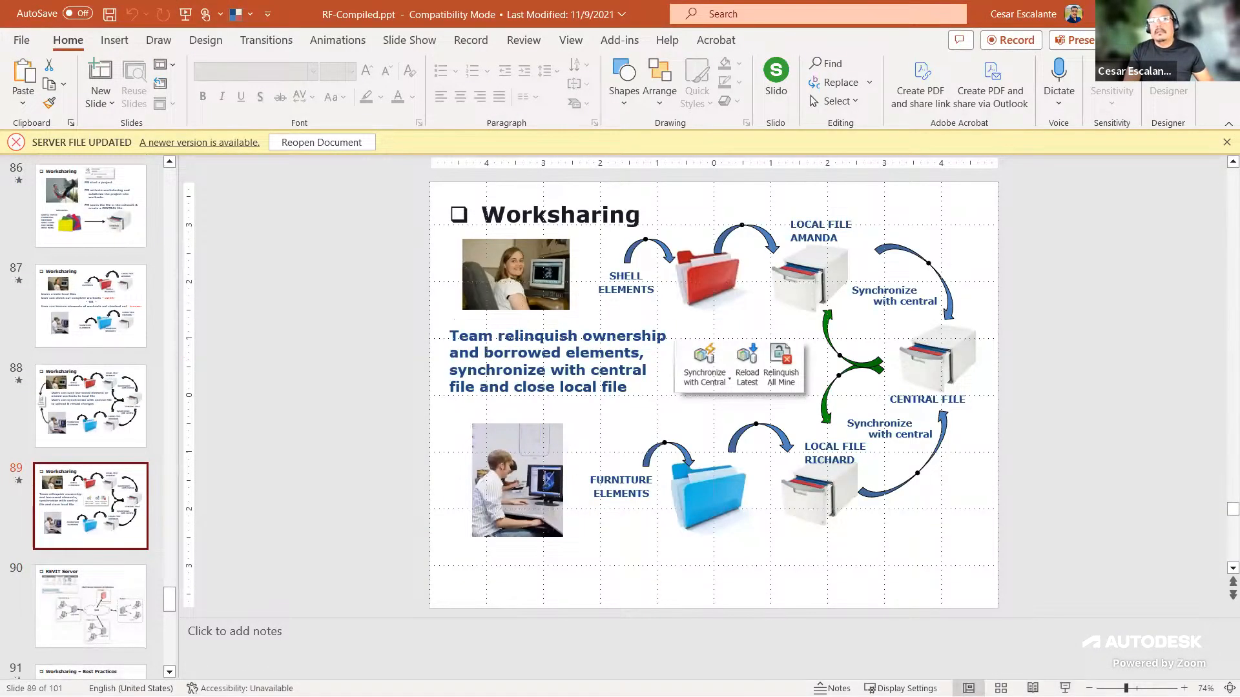
key(alt+Tab)
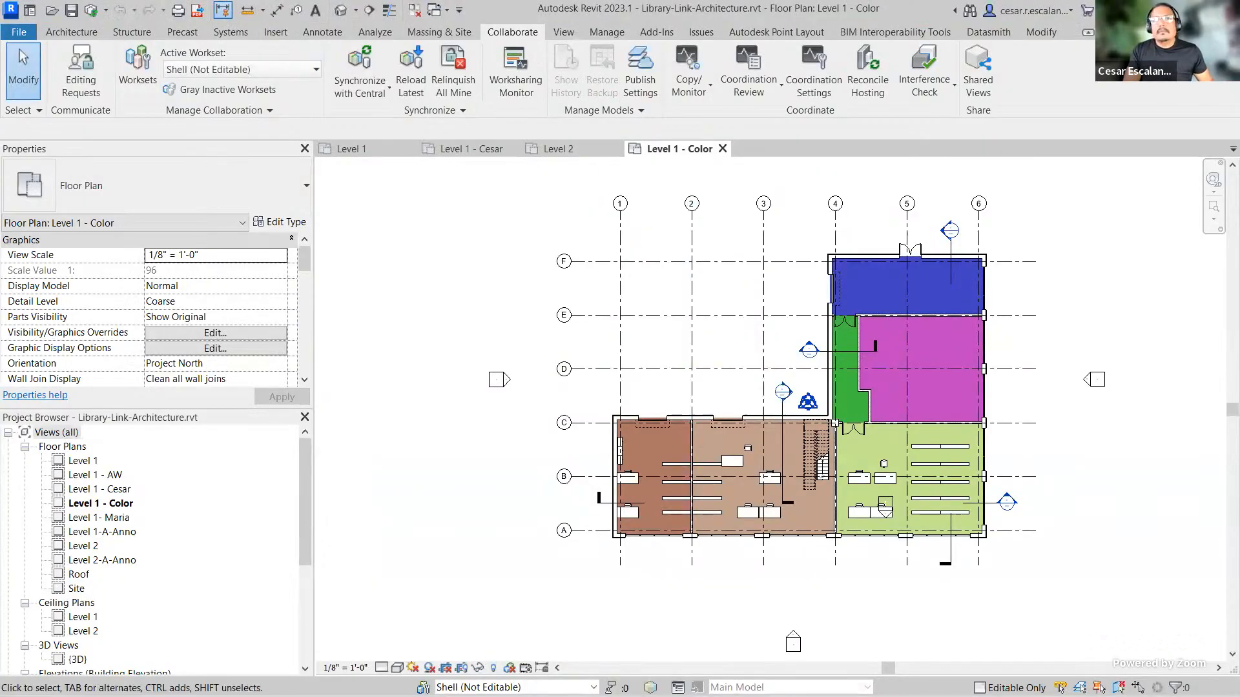
key(alt+Tab)
Step: Search the project list for oxman and switch to the OXMAN Learning project
click(152, 150)
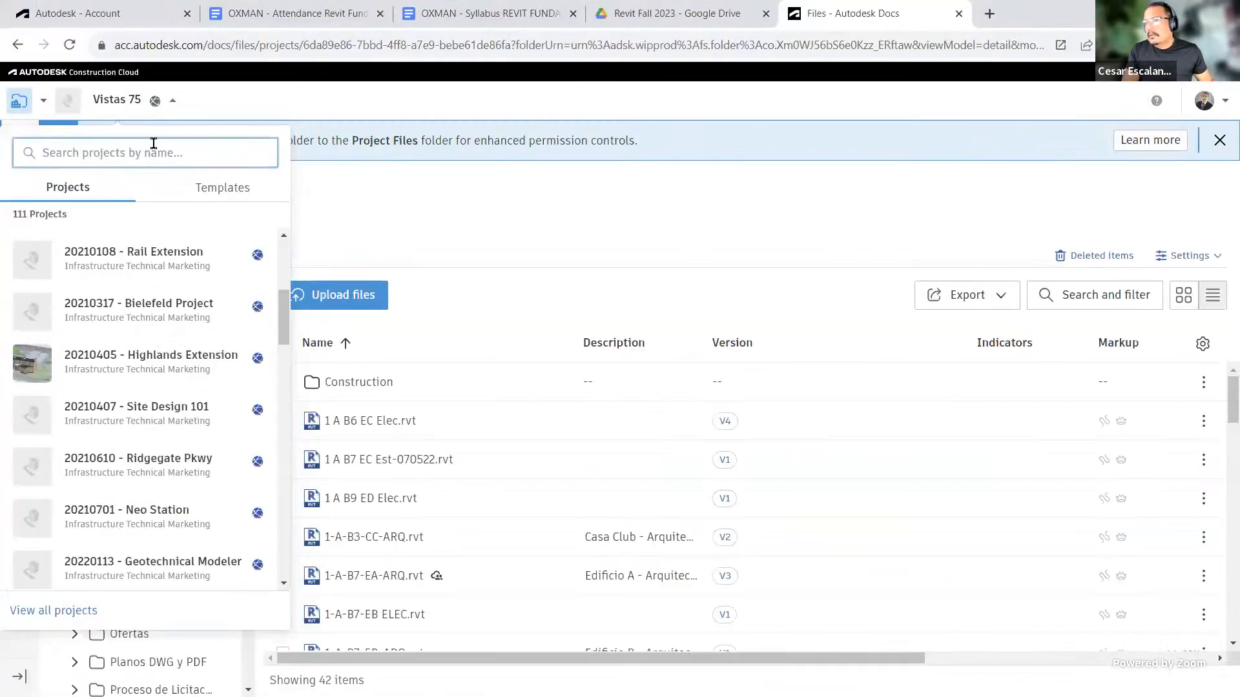
text(t)
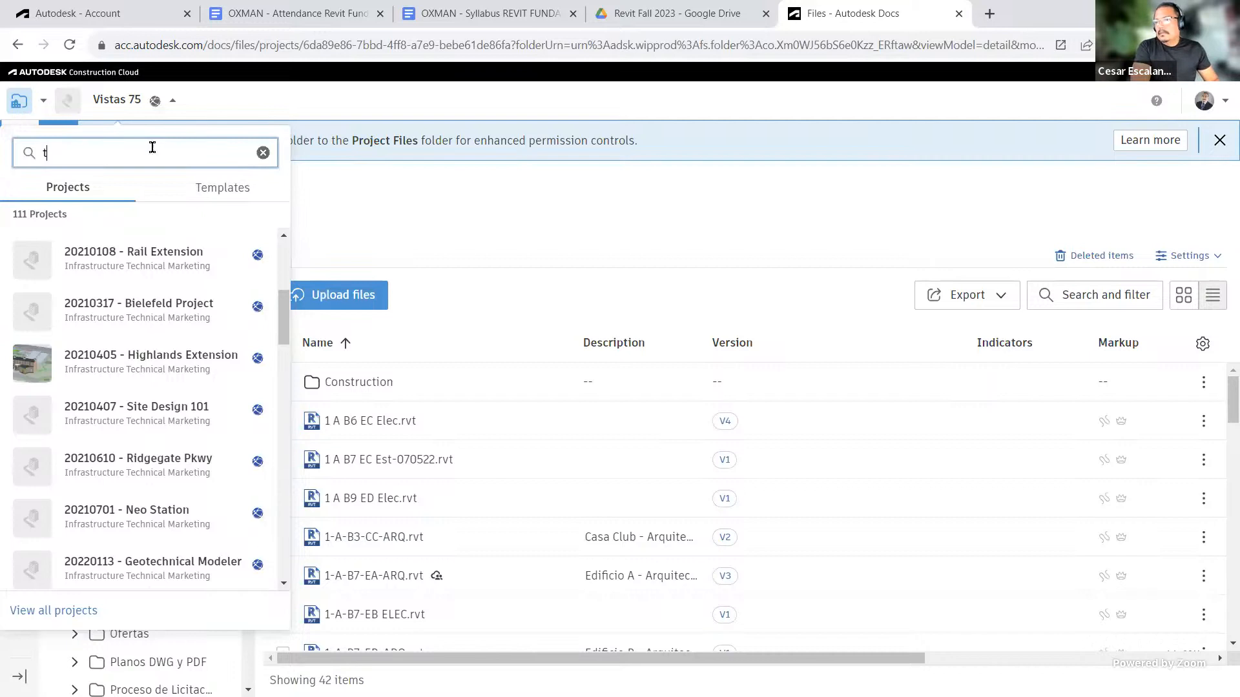
key(BackSpace)
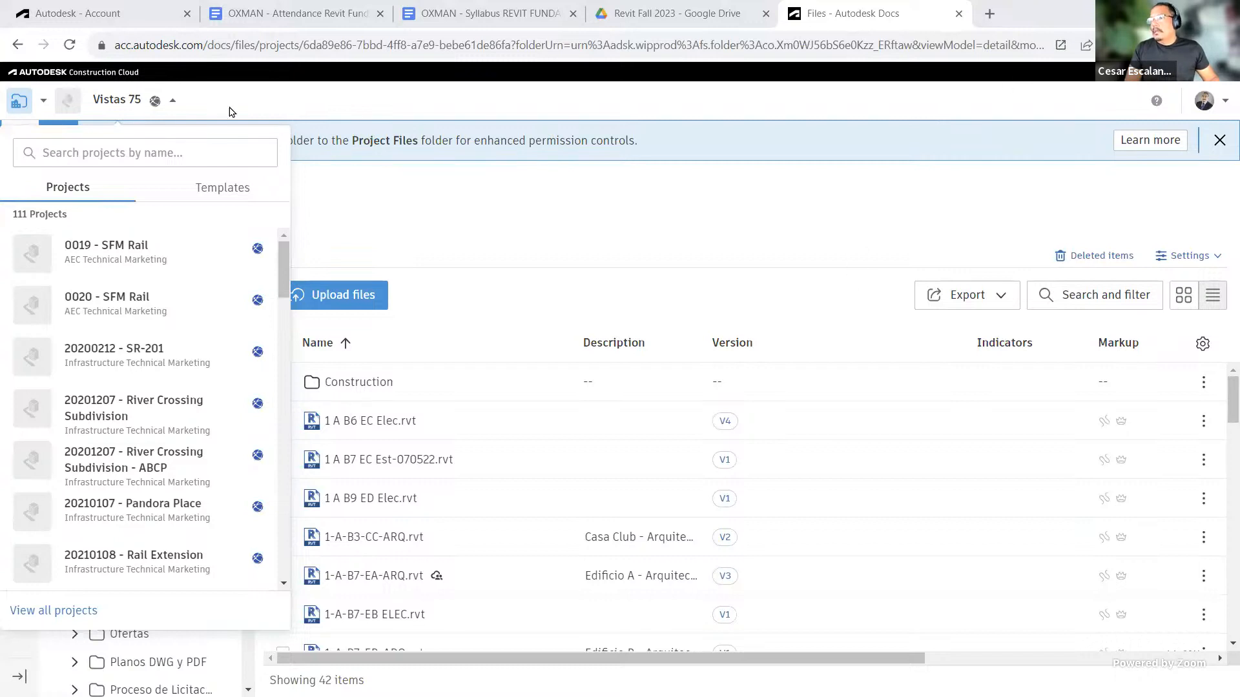
click(99, 143)
text(oxman)
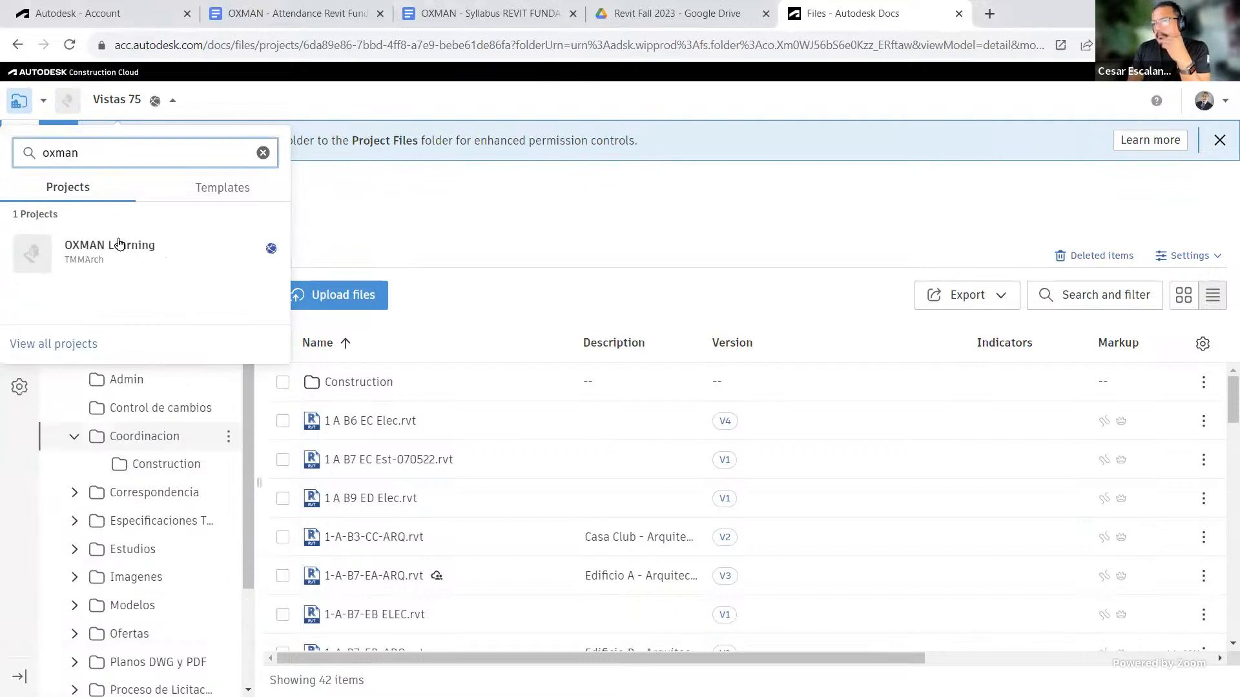
click(115, 248)
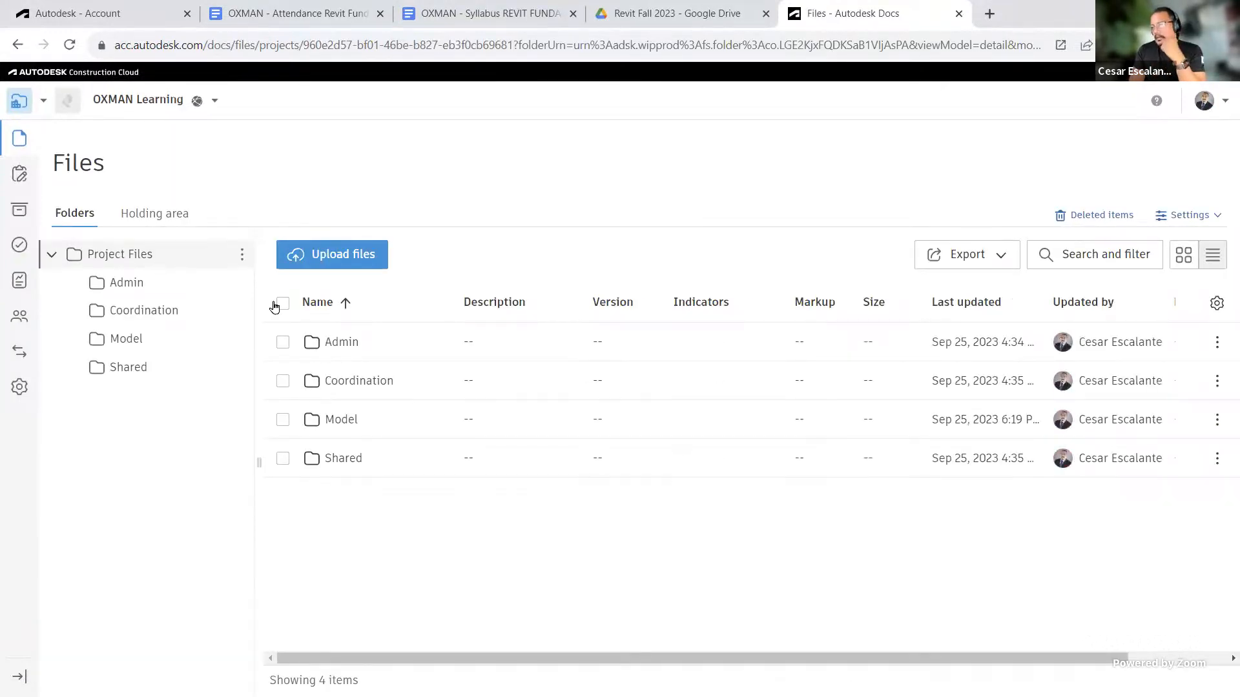
Step: Open the Model folder and widen the Last updated column to compare file versions and dates
click(335, 427)
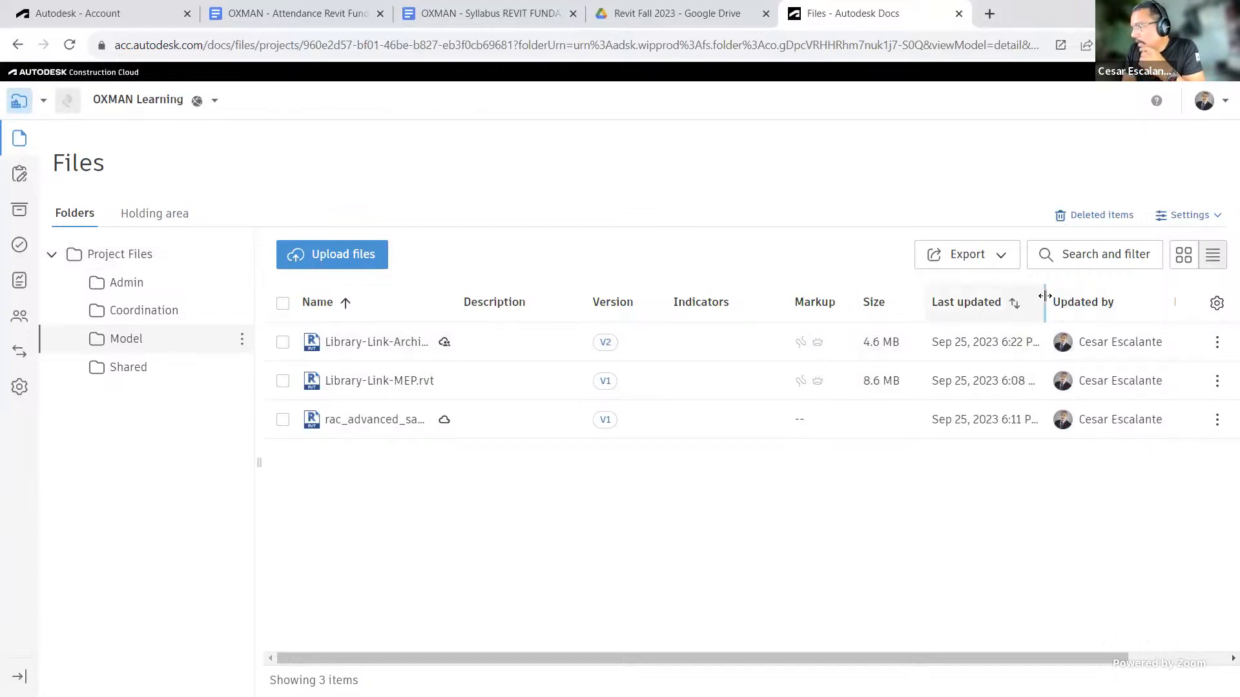
drag(1045, 296, 1159, 300)
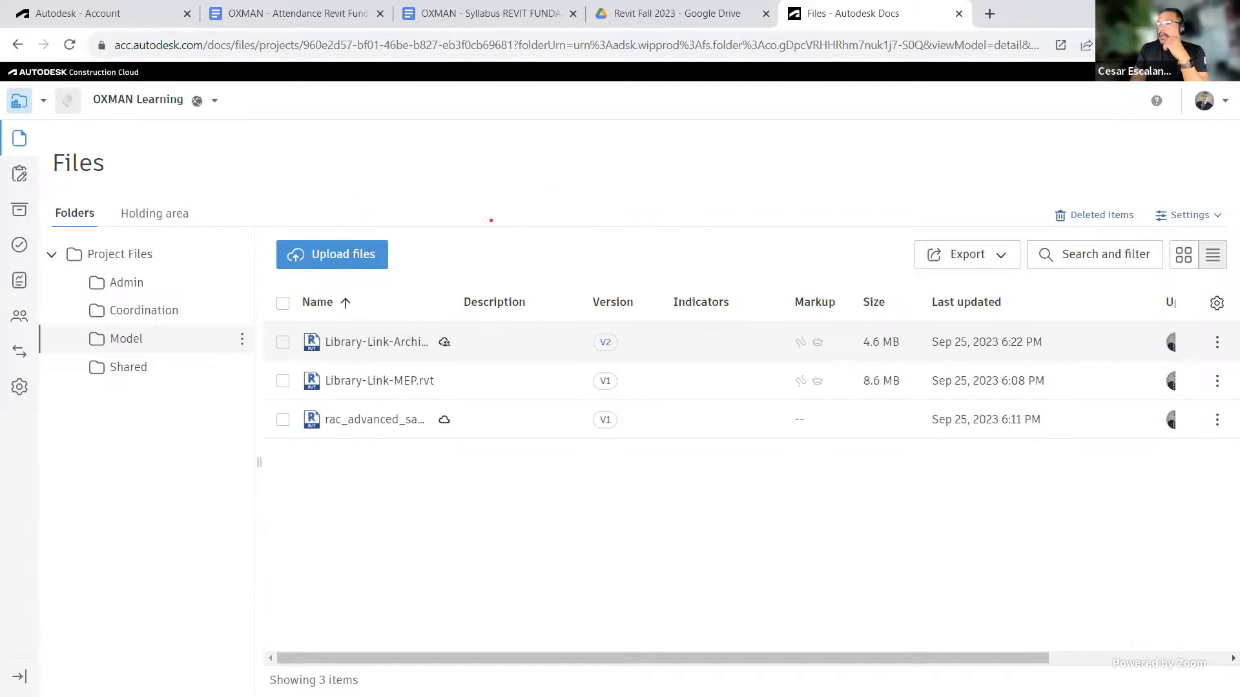
mouse_move(444, 201)
mouse_down()
mouse_move(437, 335)
mouse_move(587, 361)
mouse_move(651, 236)
mouse_move(423, 184)
mouse_up()
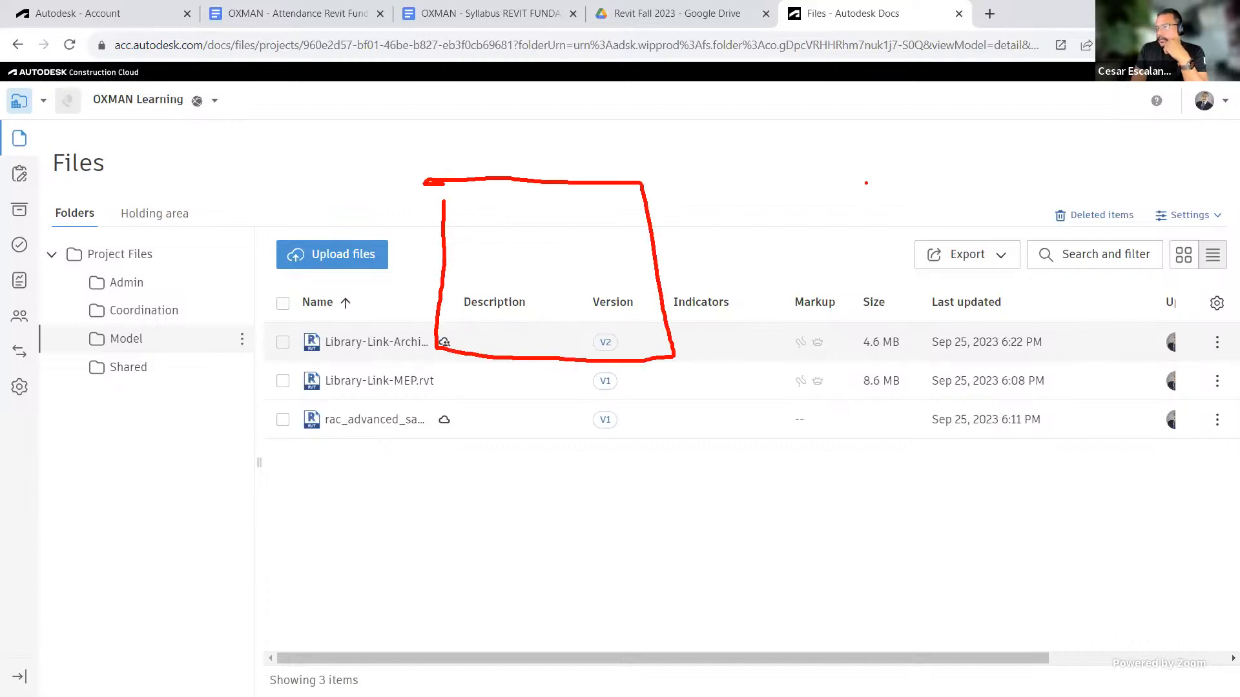
mouse_move(866, 183)
mouse_down()
mouse_move(899, 354)
mouse_move(1149, 356)
mouse_move(1091, 166)
mouse_move(866, 183)
mouse_up()
drag(553, 128, 579, 160)
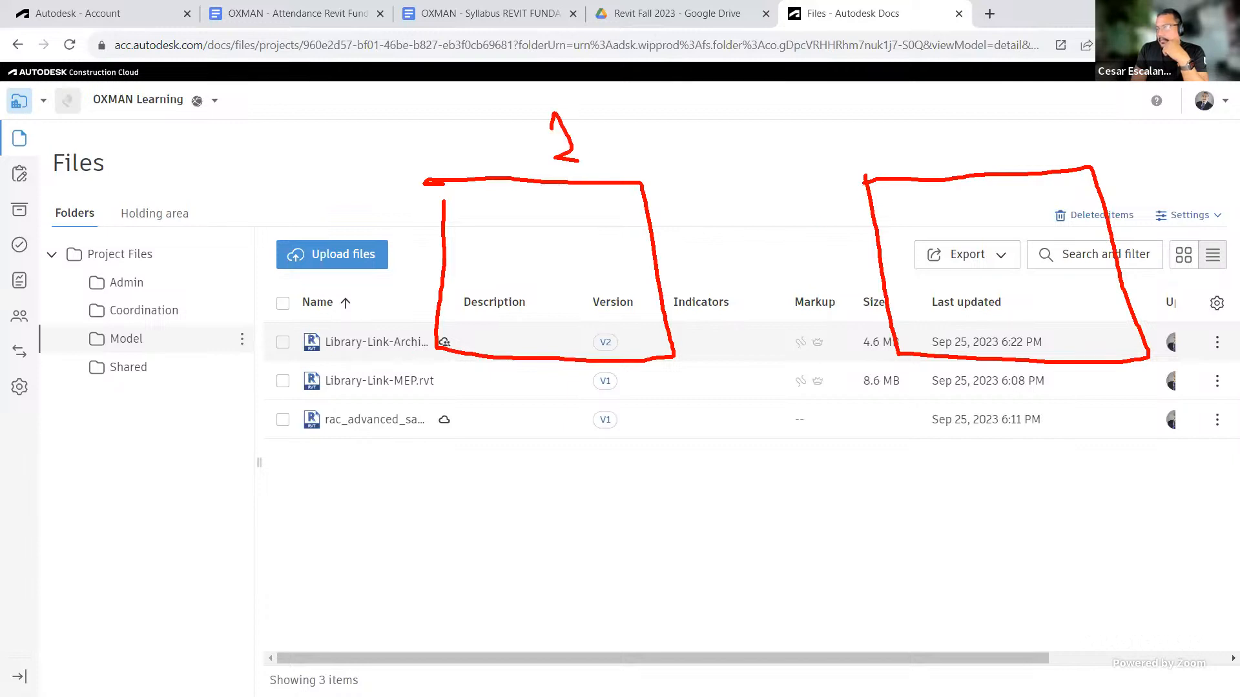
mouse_move(946, 112)
mouse_down()
mouse_move(972, 114)
mouse_move(975, 154)
mouse_up()
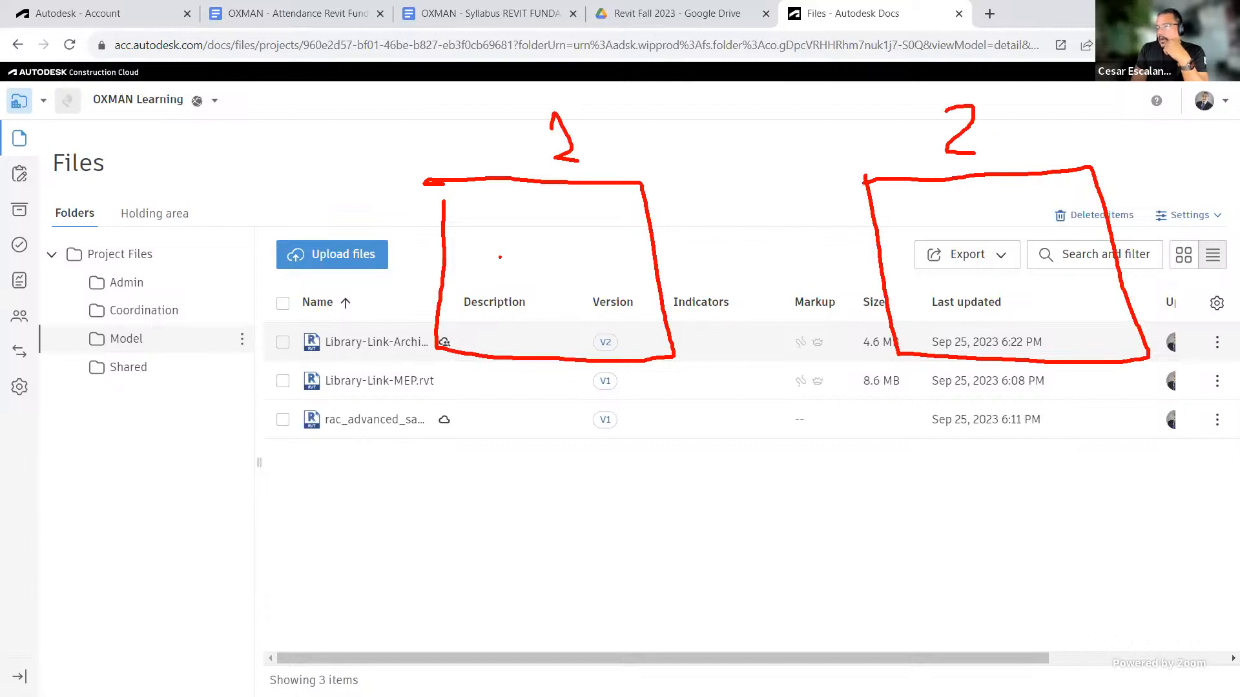
mouse_move(485, 240)
mouse_down()
mouse_move(519, 284)
mouse_move(552, 284)
mouse_move(573, 276)
mouse_move(580, 232)
mouse_up()
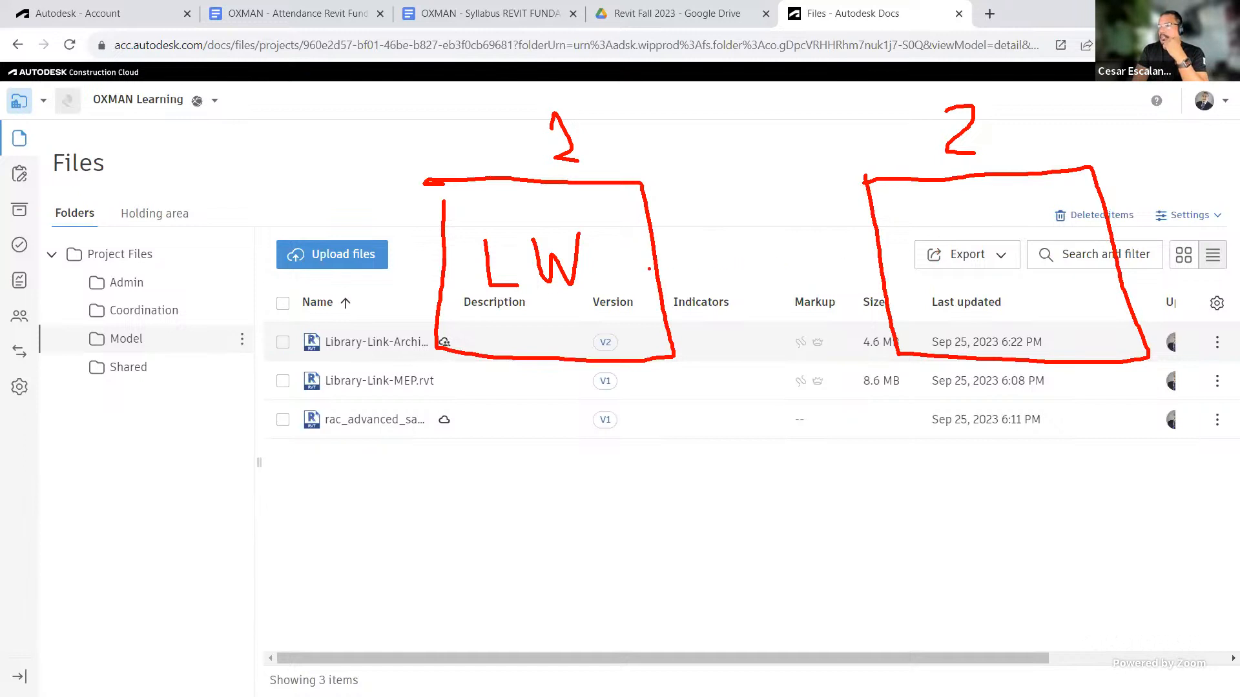
mouse_move(649, 268)
mouse_down()
mouse_move(862, 256)
mouse_move(828, 230)
mouse_move(848, 274)
mouse_up()
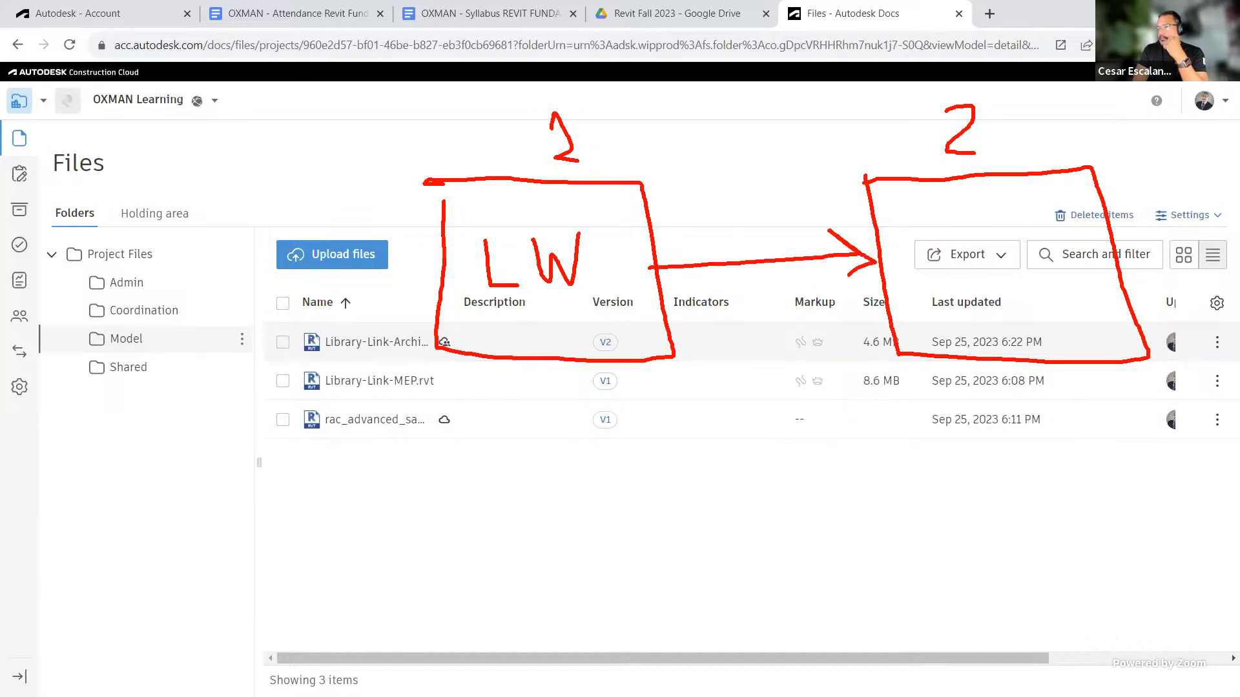
mouse_move(702, 176)
mouse_down()
mouse_move(722, 226)
mouse_move(713, 192)
mouse_move(748, 200)
mouse_move(756, 180)
mouse_move(833, 160)
mouse_up()
drag(843, 117, 873, 148)
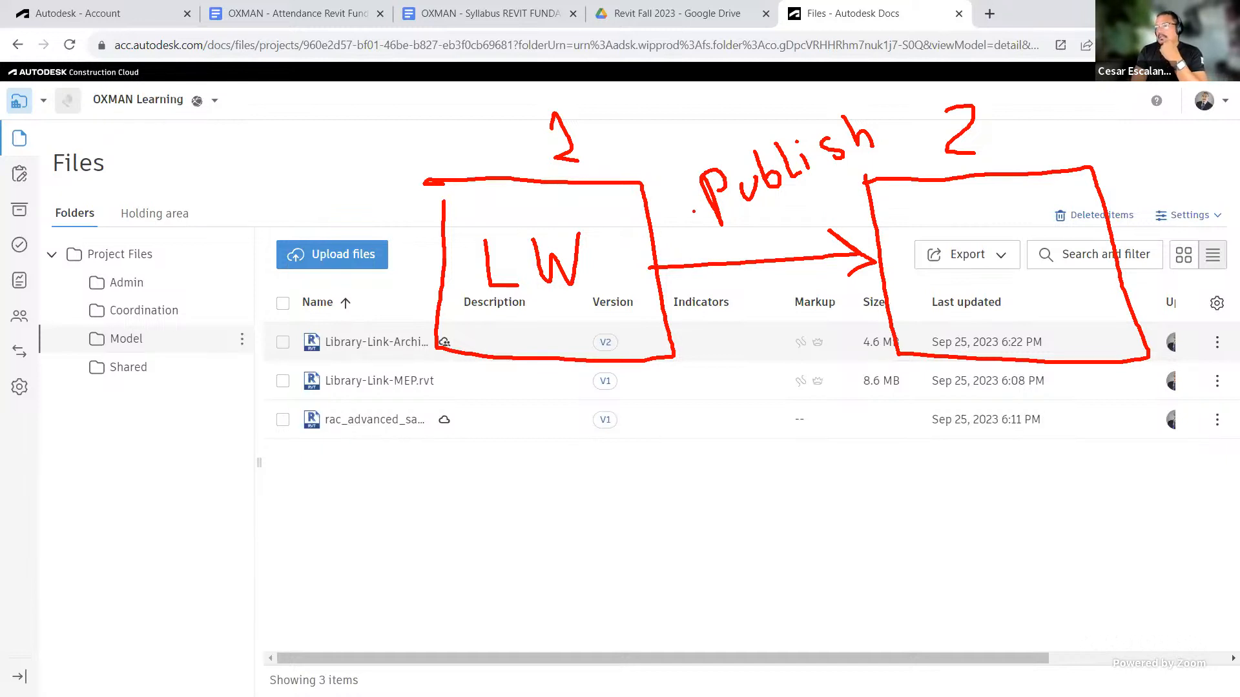
drag(715, 239, 878, 153)
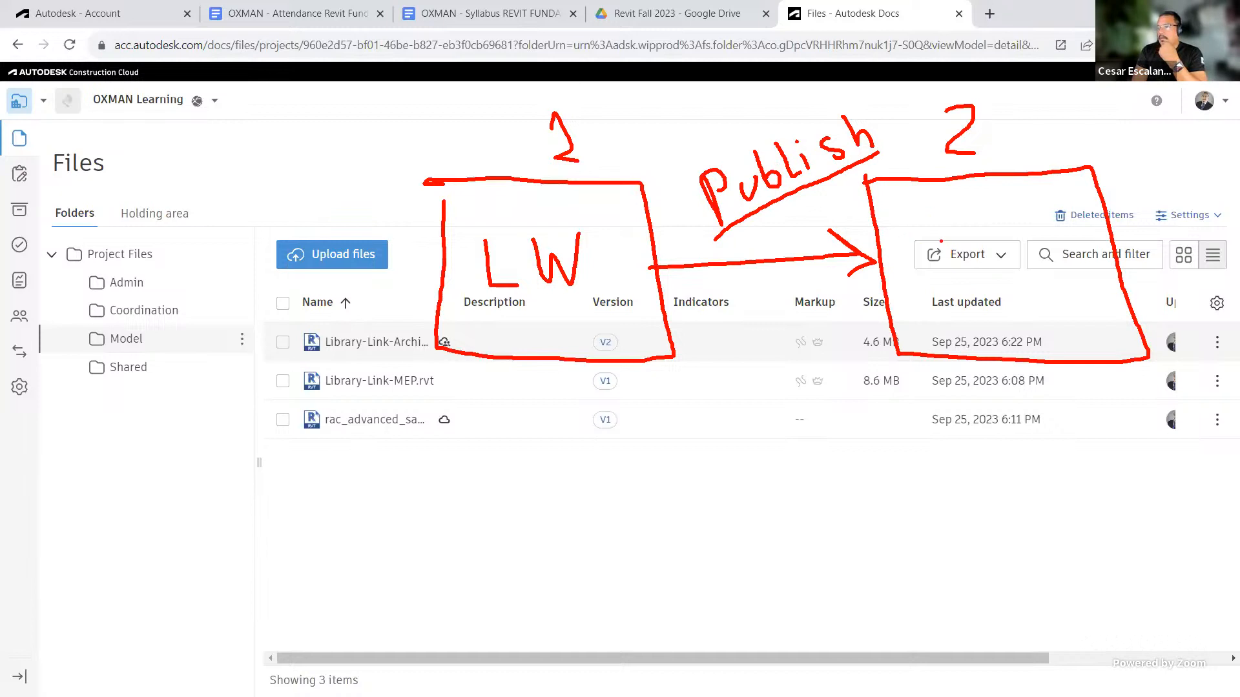
mouse_move(970, 231)
mouse_down()
mouse_move(943, 242)
mouse_move(983, 279)
mouse_move(946, 277)
mouse_up()
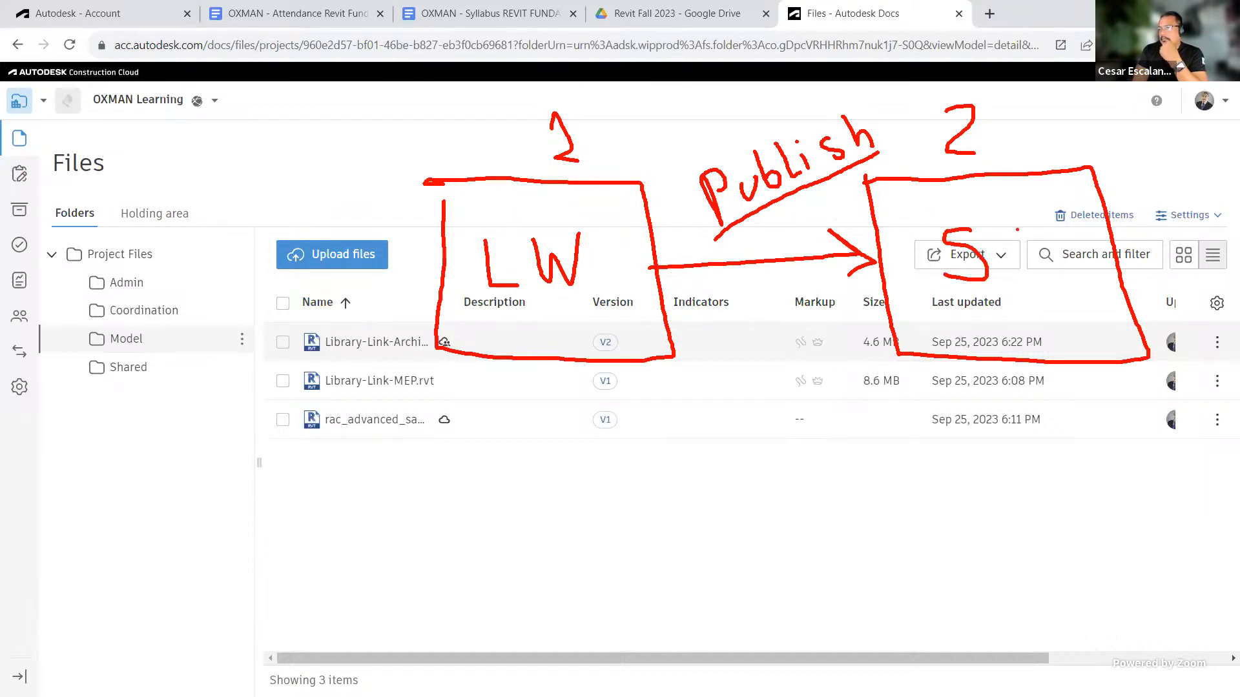
mouse_move(1010, 228)
mouse_down()
mouse_move(1011, 273)
mouse_move(1023, 238)
mouse_move(1051, 274)
mouse_up()
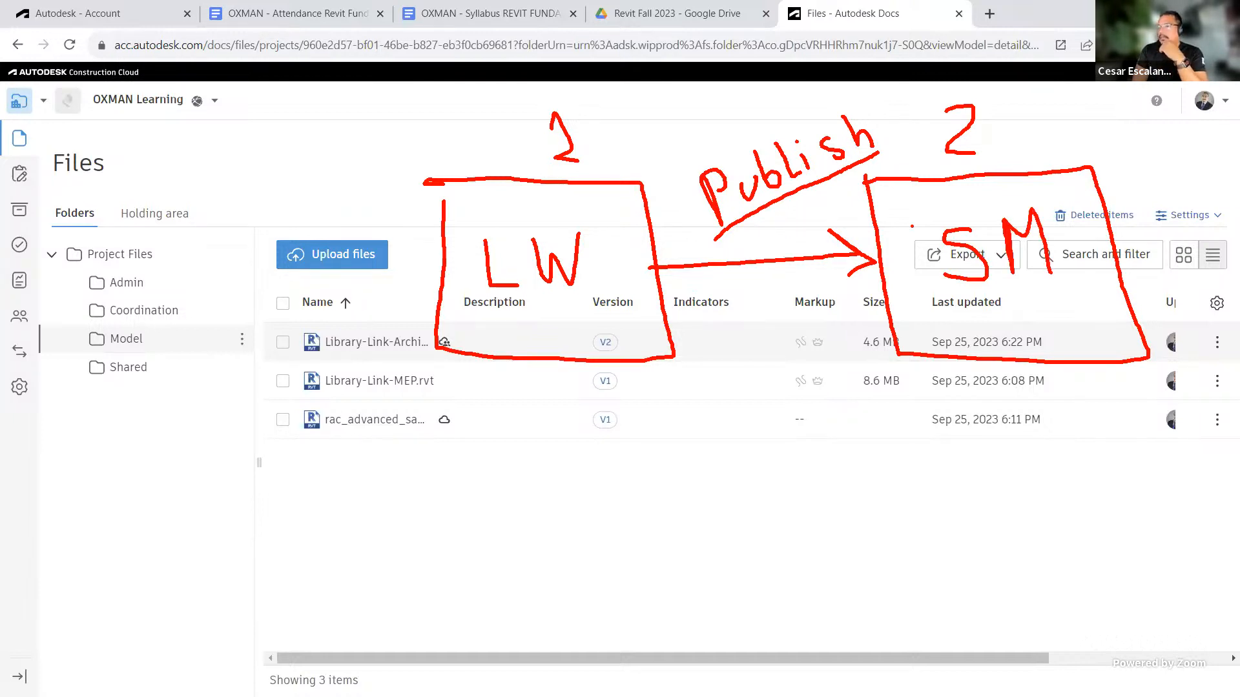
drag(992, 389, 991, 421)
mouse_move(992, 382)
mouse_down()
mouse_move(1012, 397)
mouse_move(1000, 417)
mouse_up()
mouse_move(1049, 385)
mouse_down()
mouse_move(1107, 409)
mouse_move(1083, 380)
mouse_up()
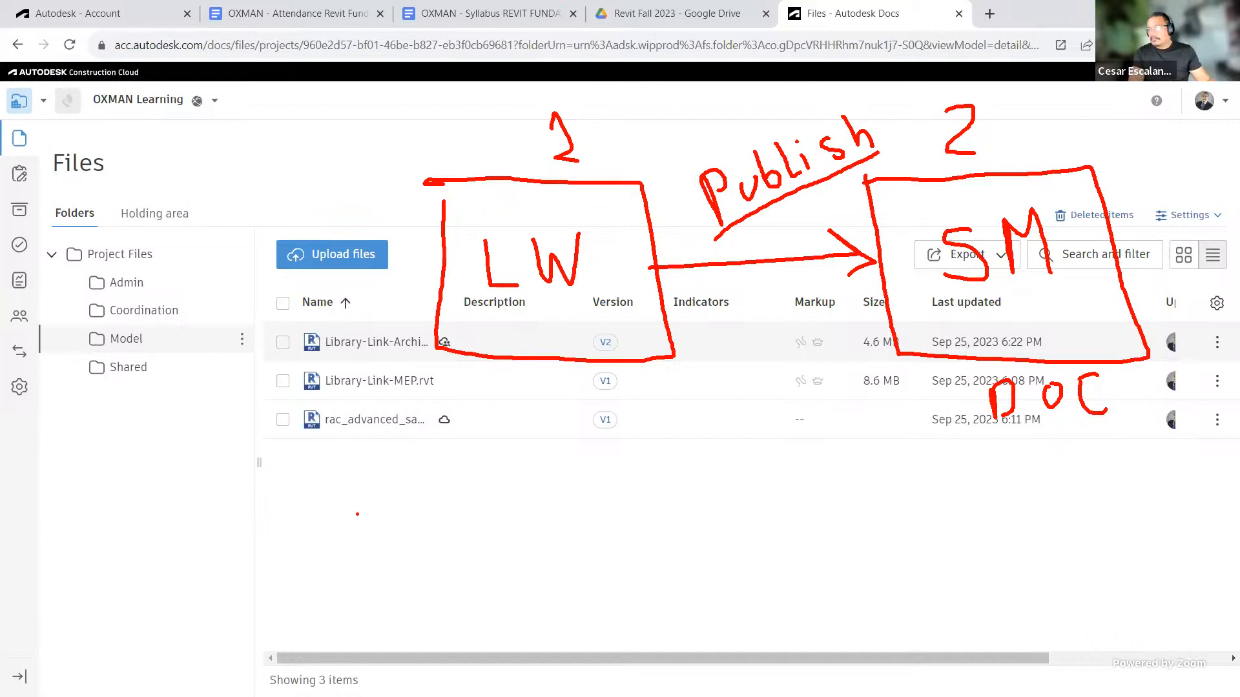
key(Escape)
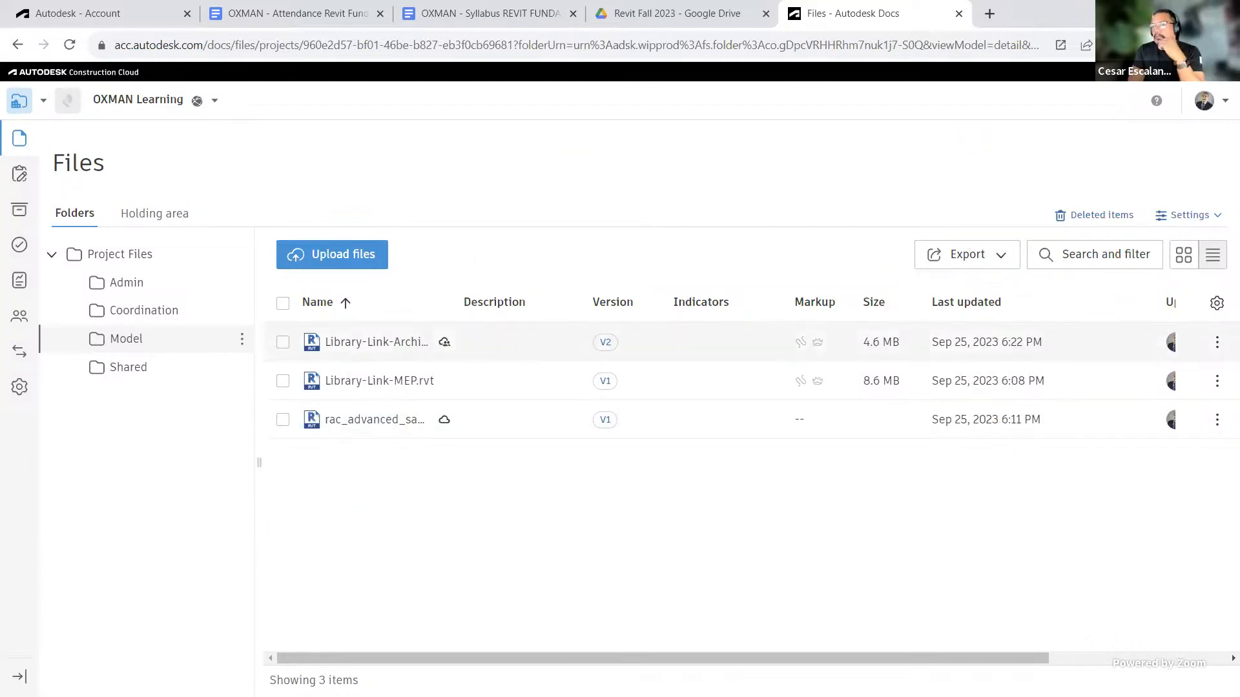
Step: Return to Revit and synchronize the model with central again
key(alt+Tab)
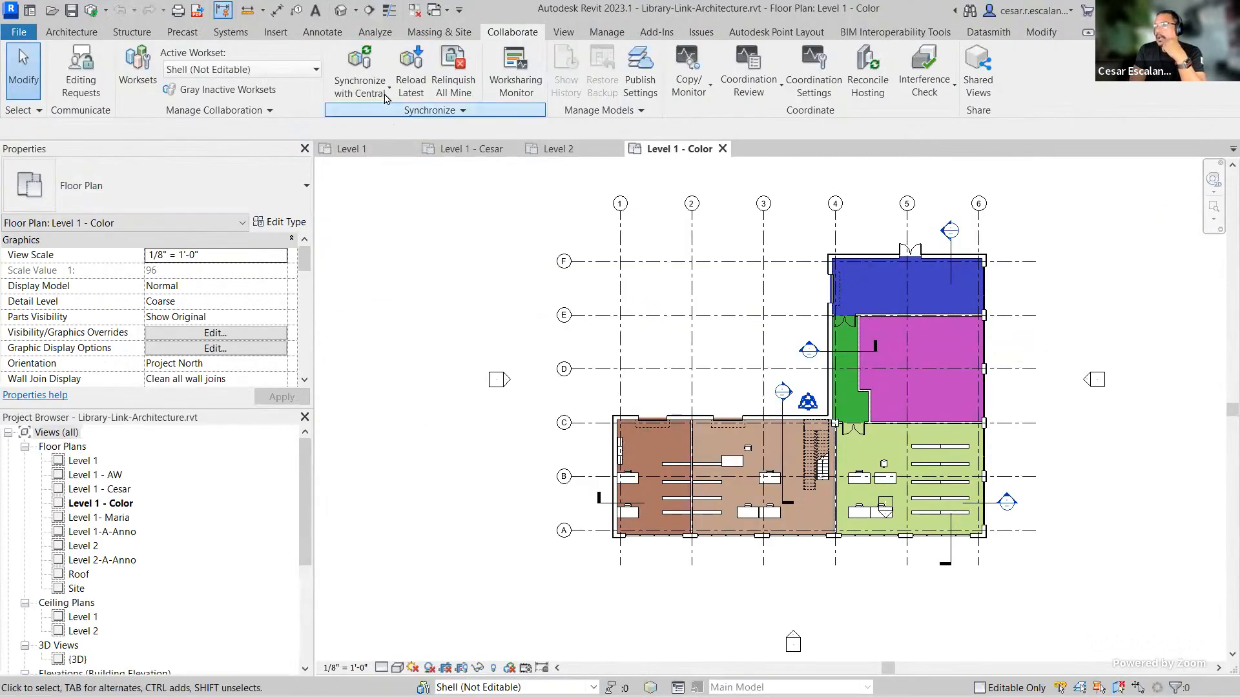
click(361, 67)
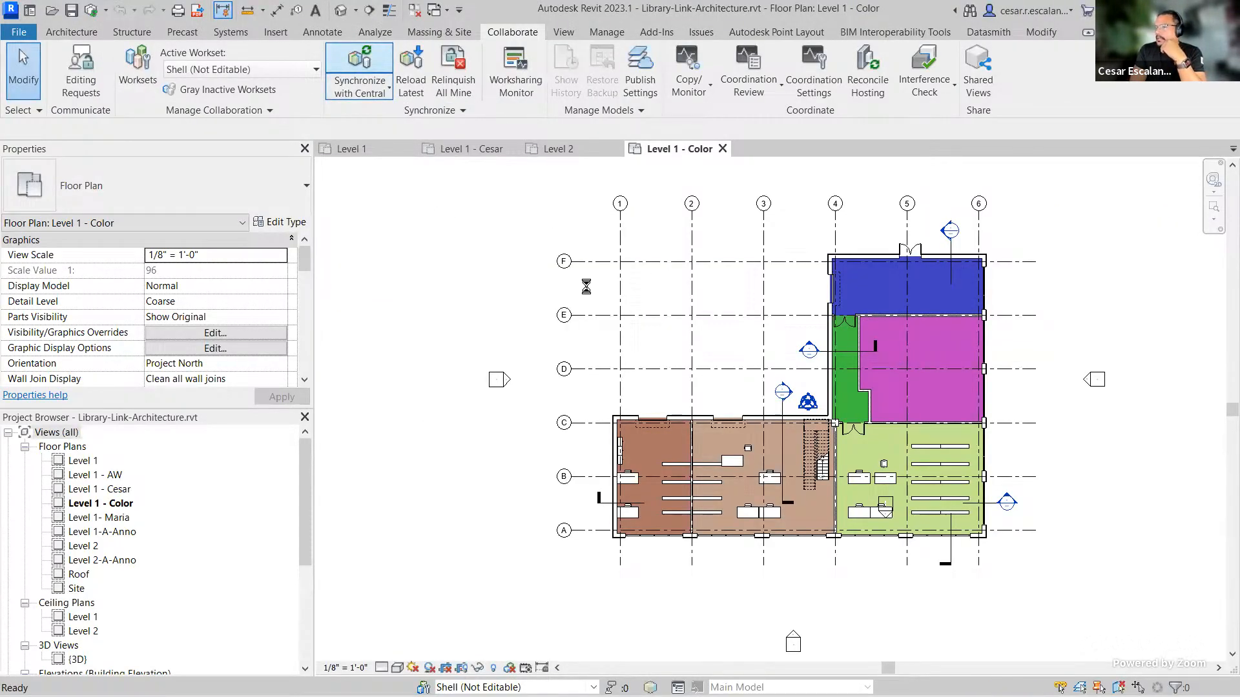
click(616, 441)
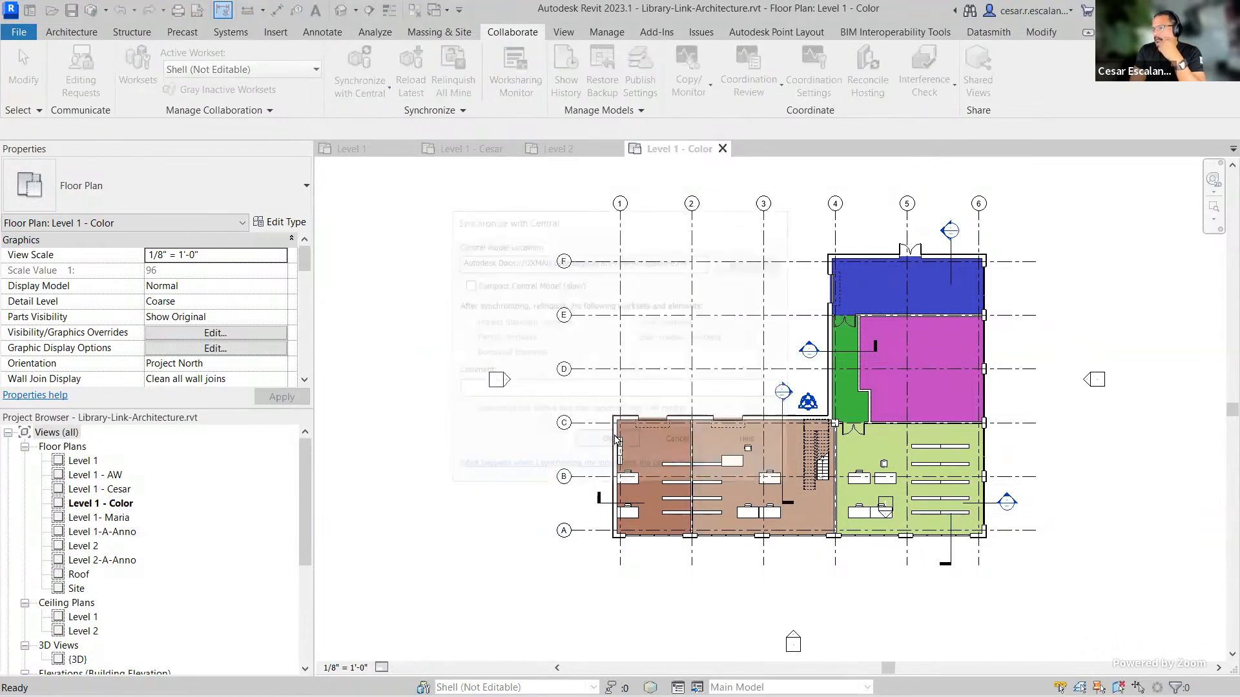
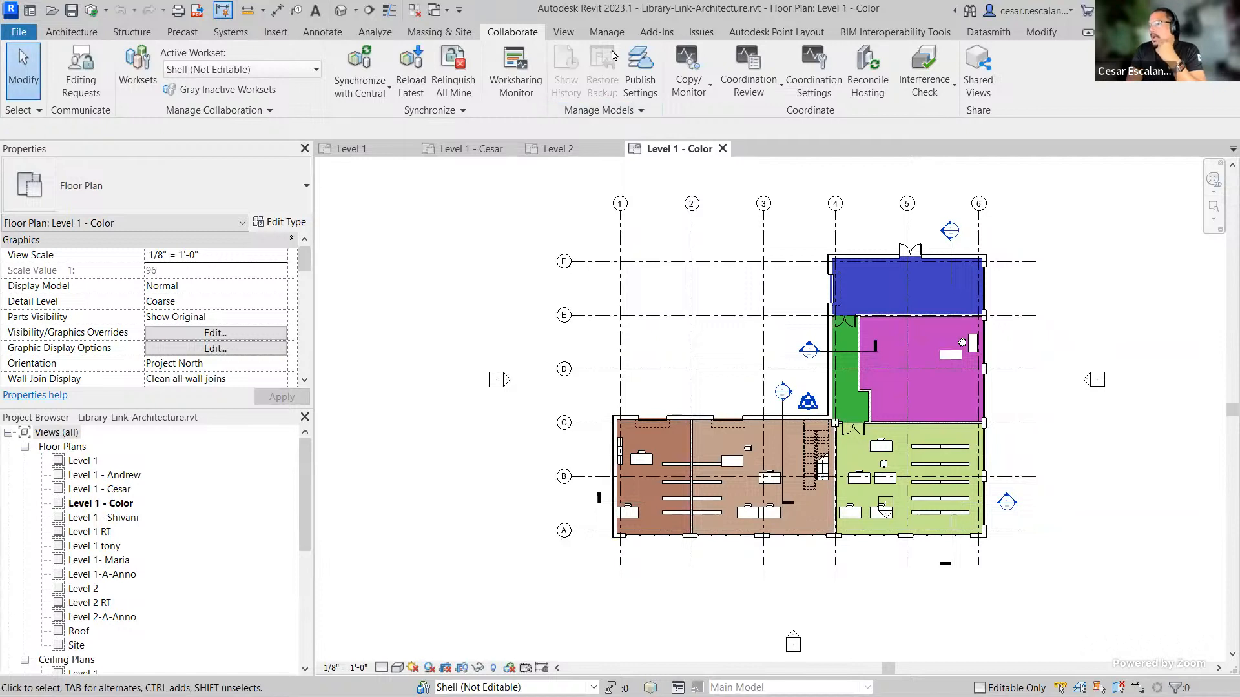
Step: Save the Set 1 publish settings, then publish Library-Link-Architecture to the cloud from the Autodesk Docs Model folder
click(646, 75)
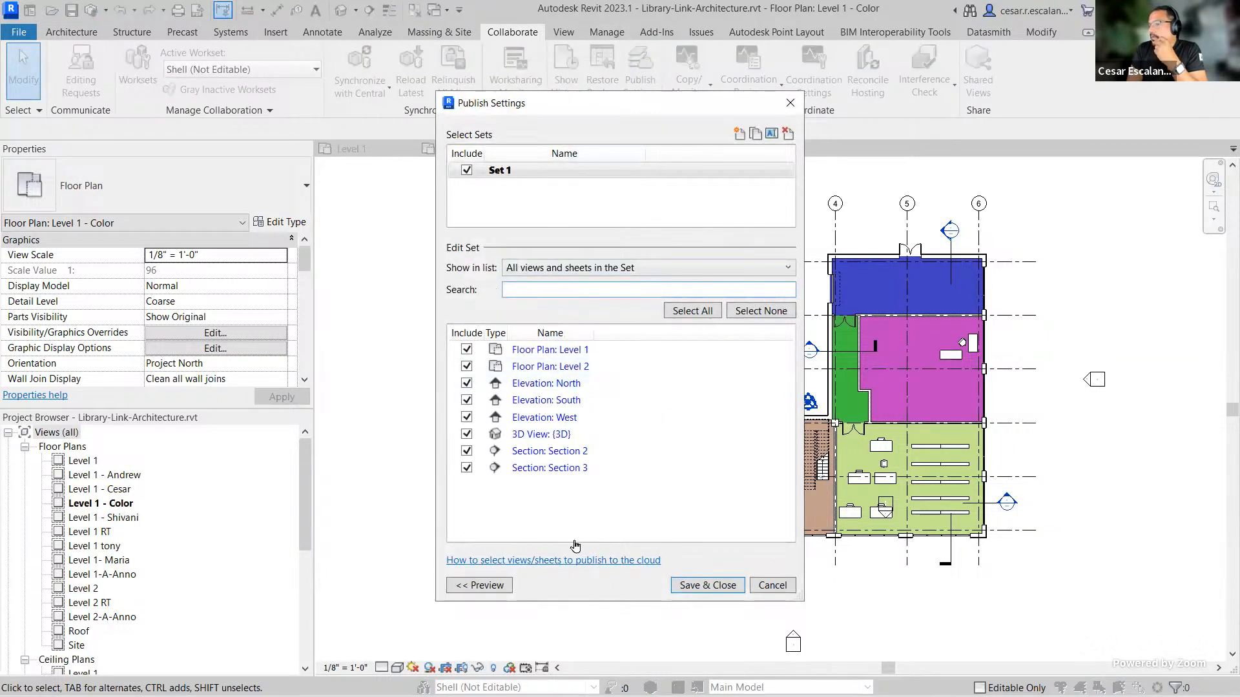
click(713, 585)
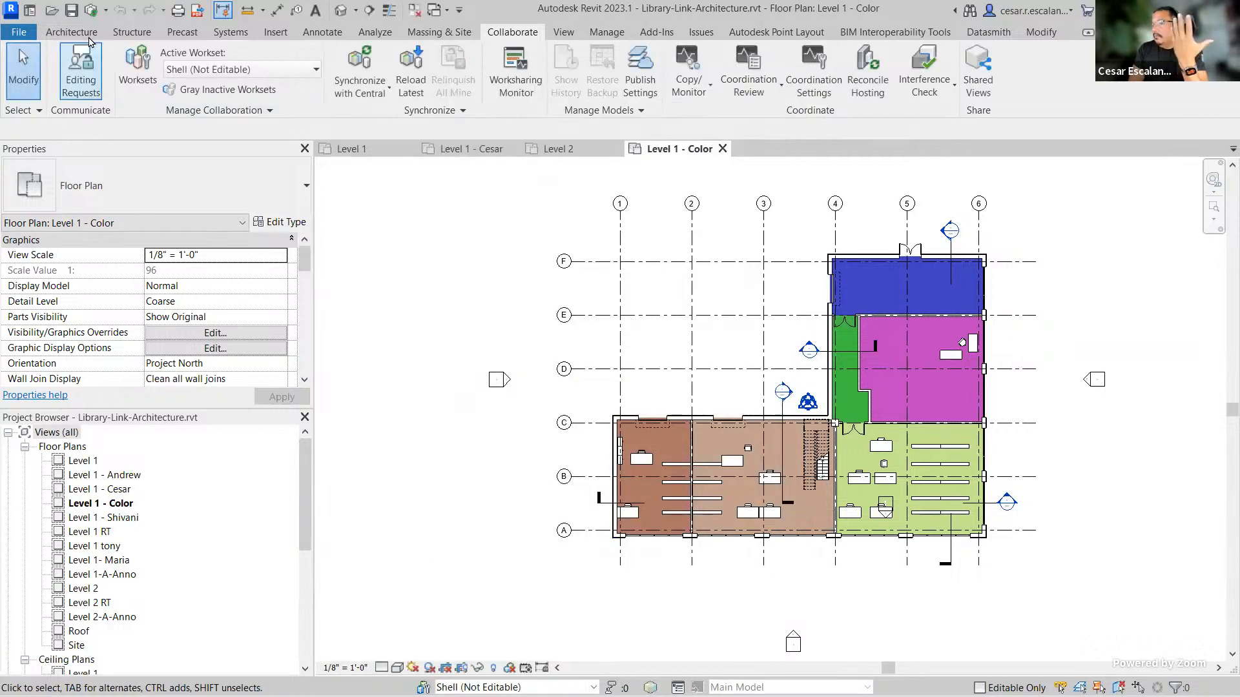
click(31, 12)
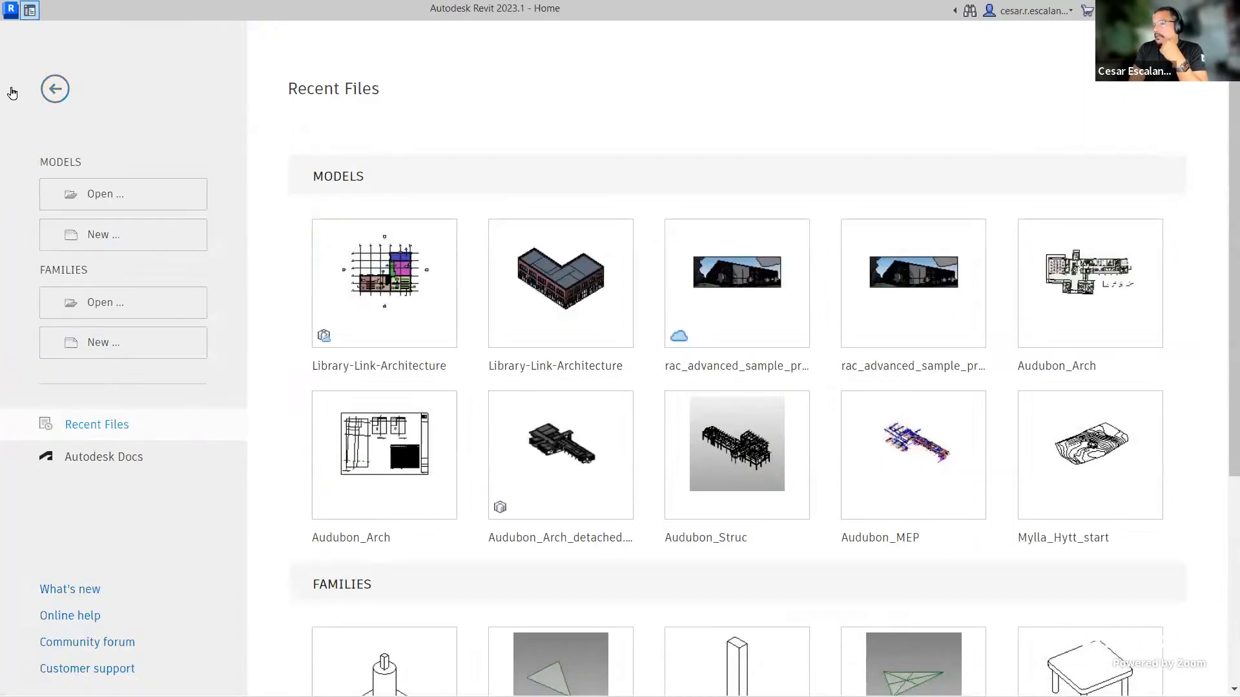
click(105, 459)
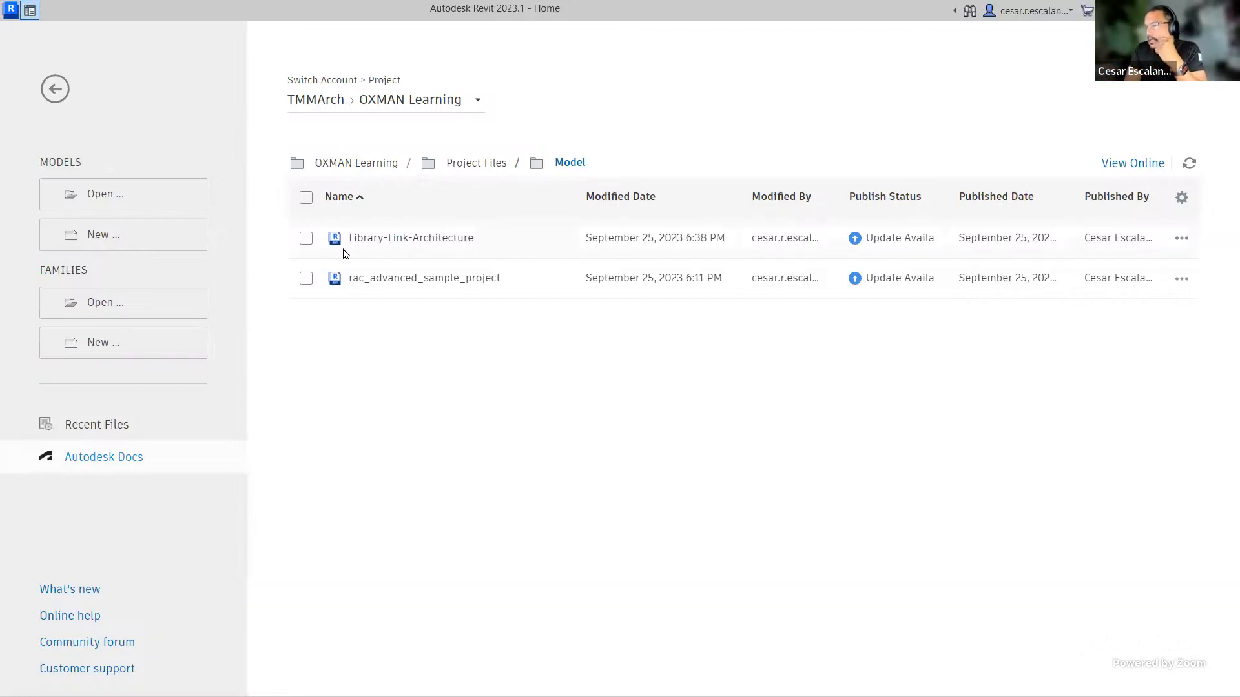
click(305, 241)
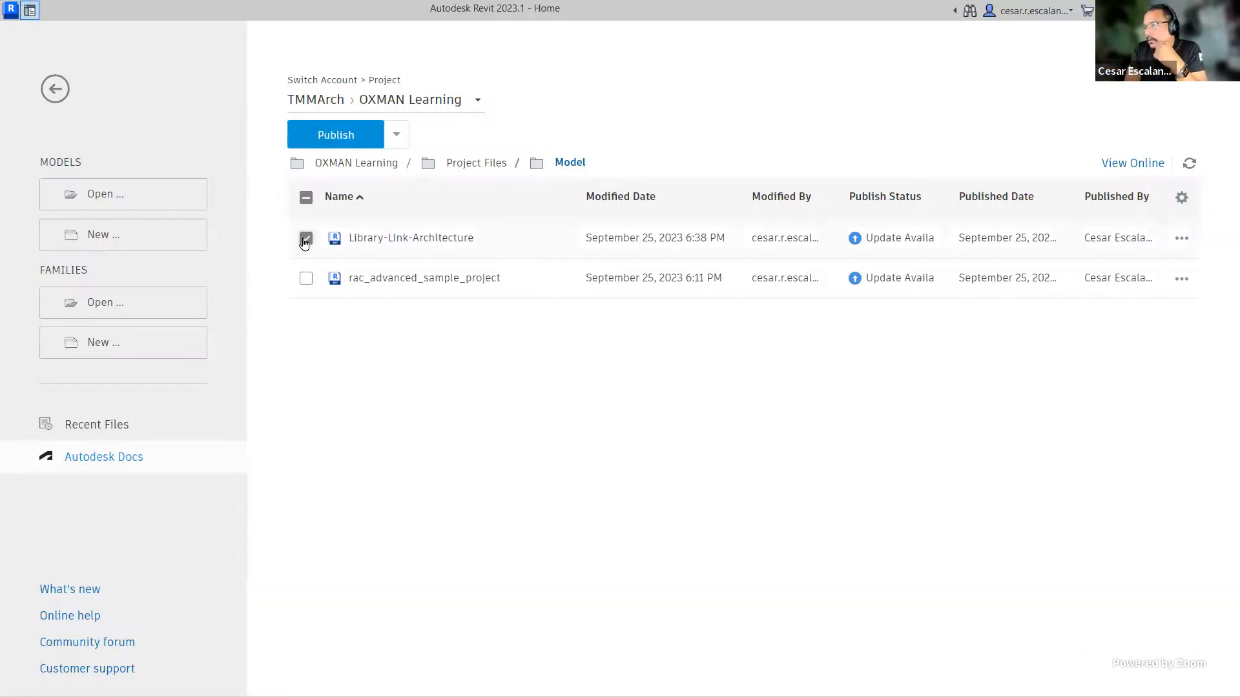
click(342, 134)
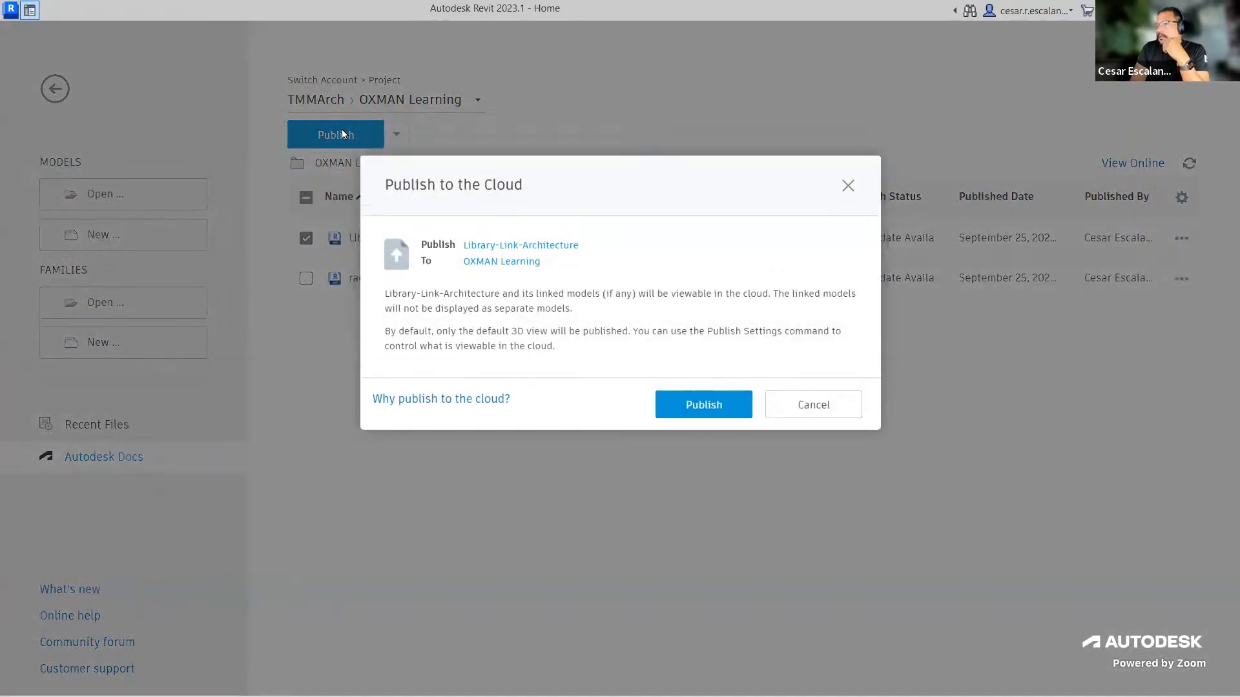
click(716, 409)
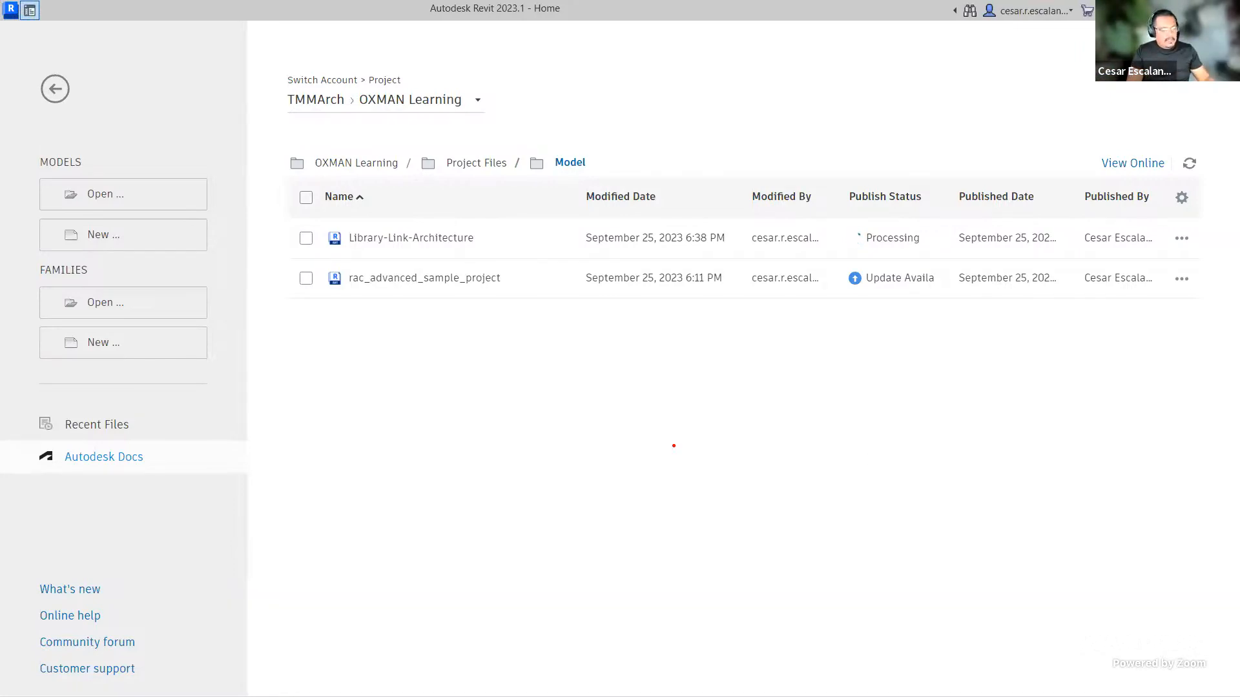
click(419, 369)
text(S)
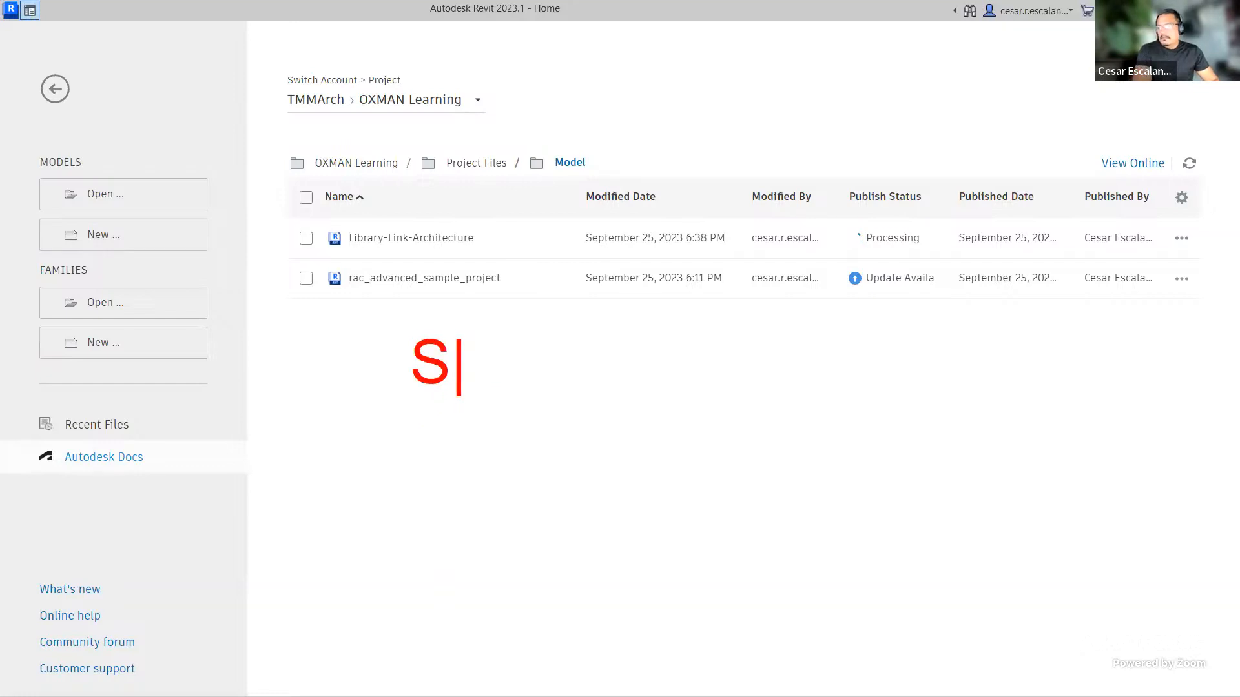
text(ync)
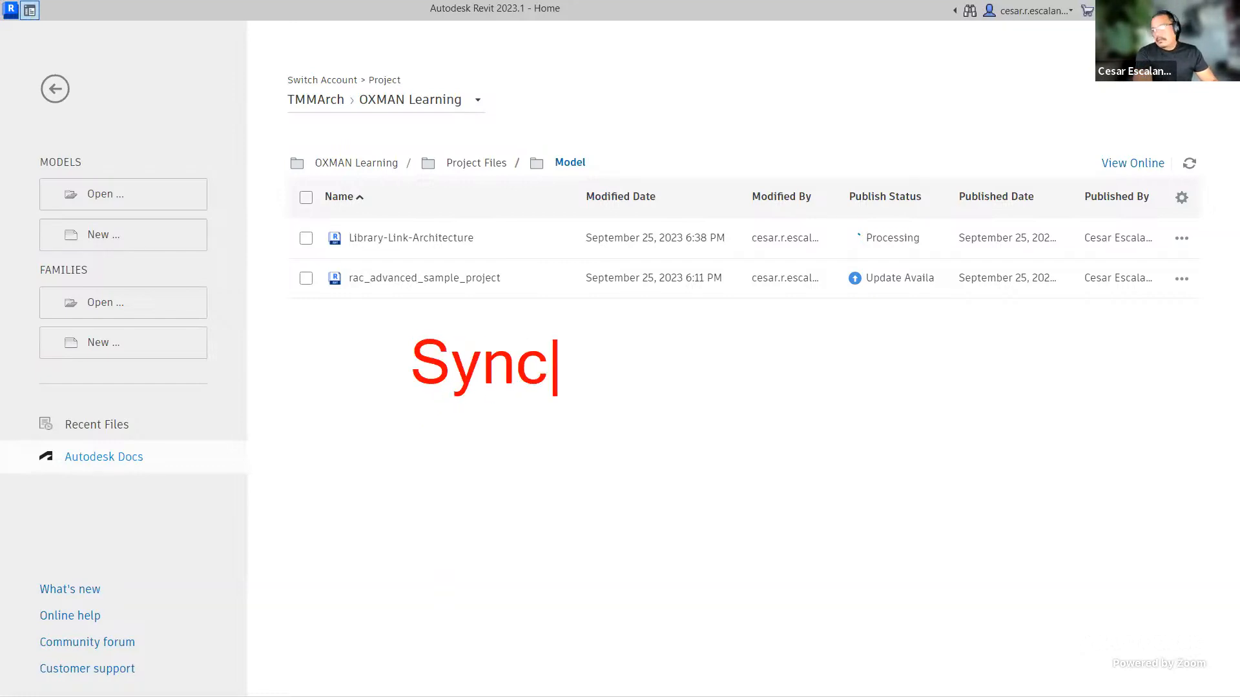
text( w)
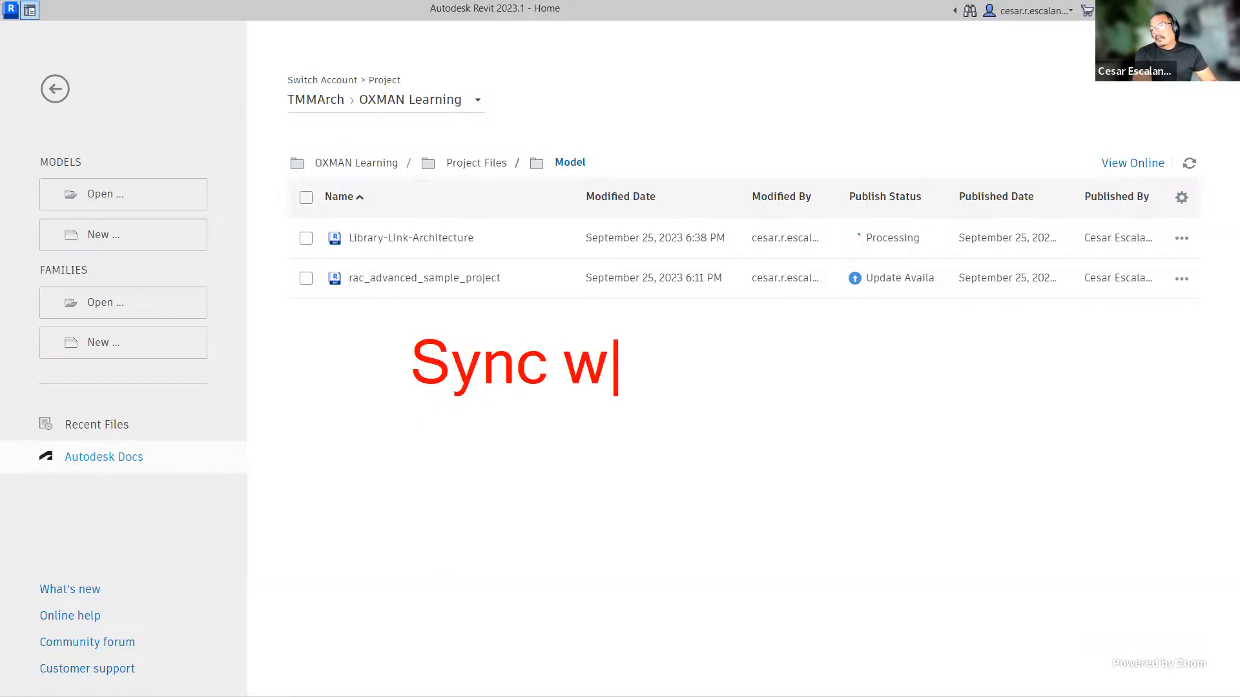
text( C  )
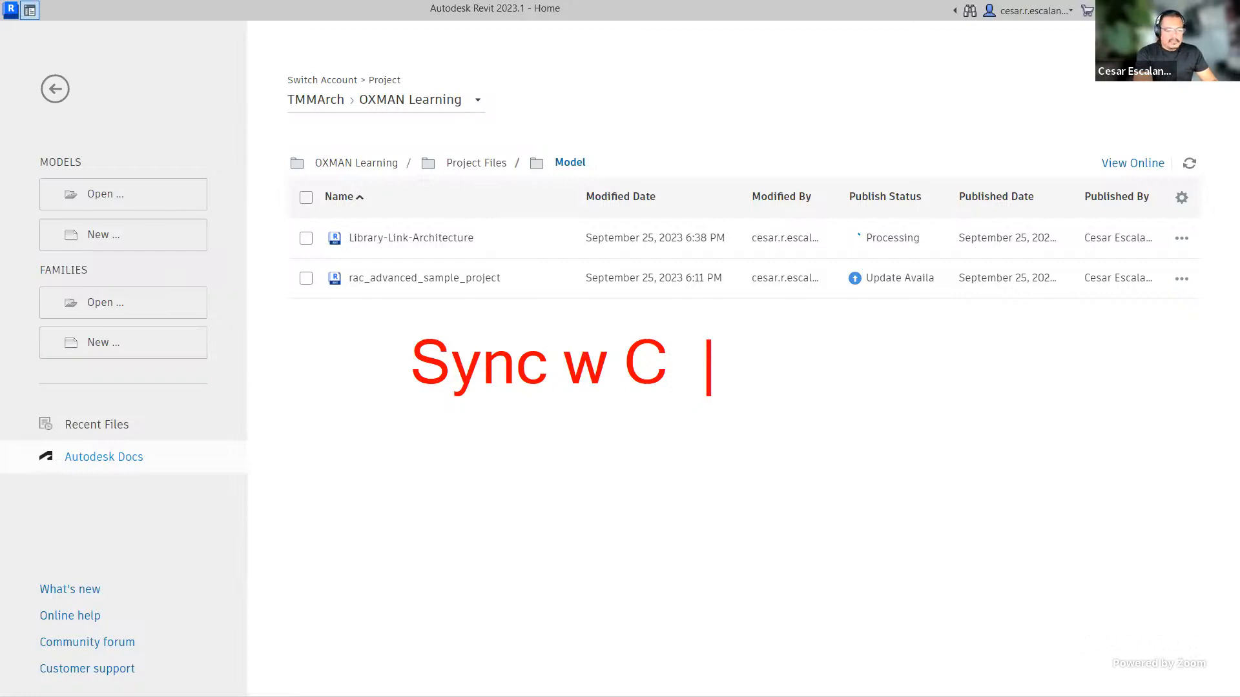
text(not the )
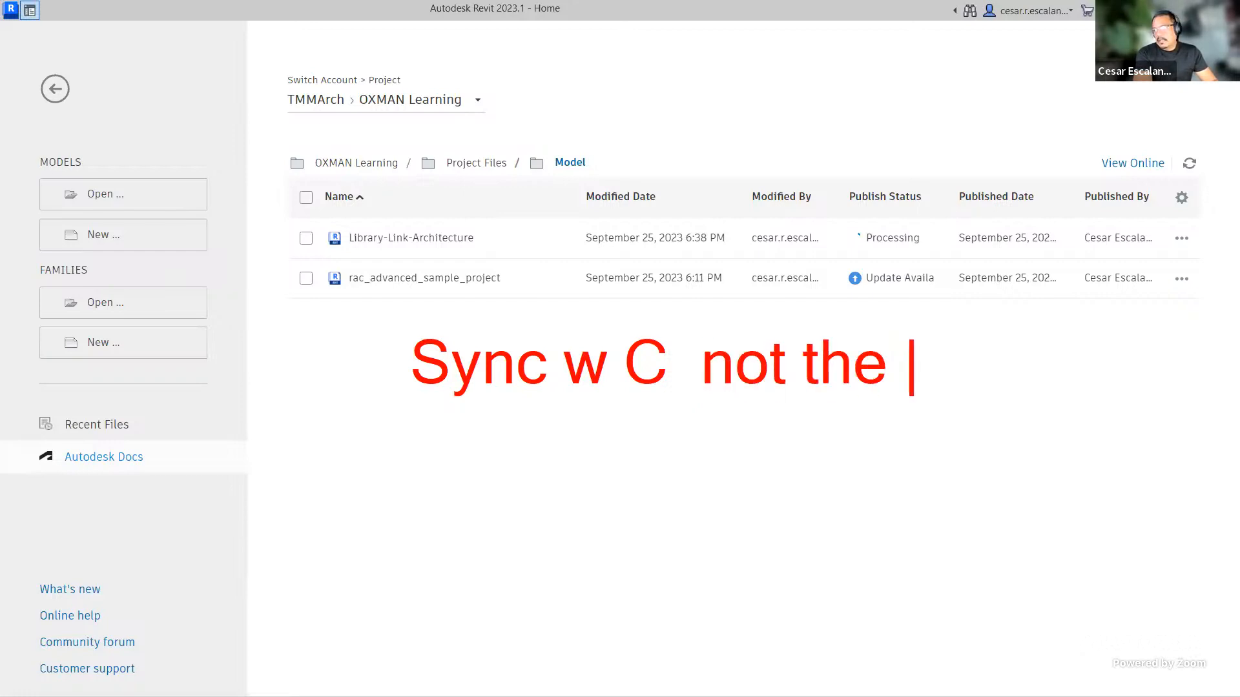
text(same as )
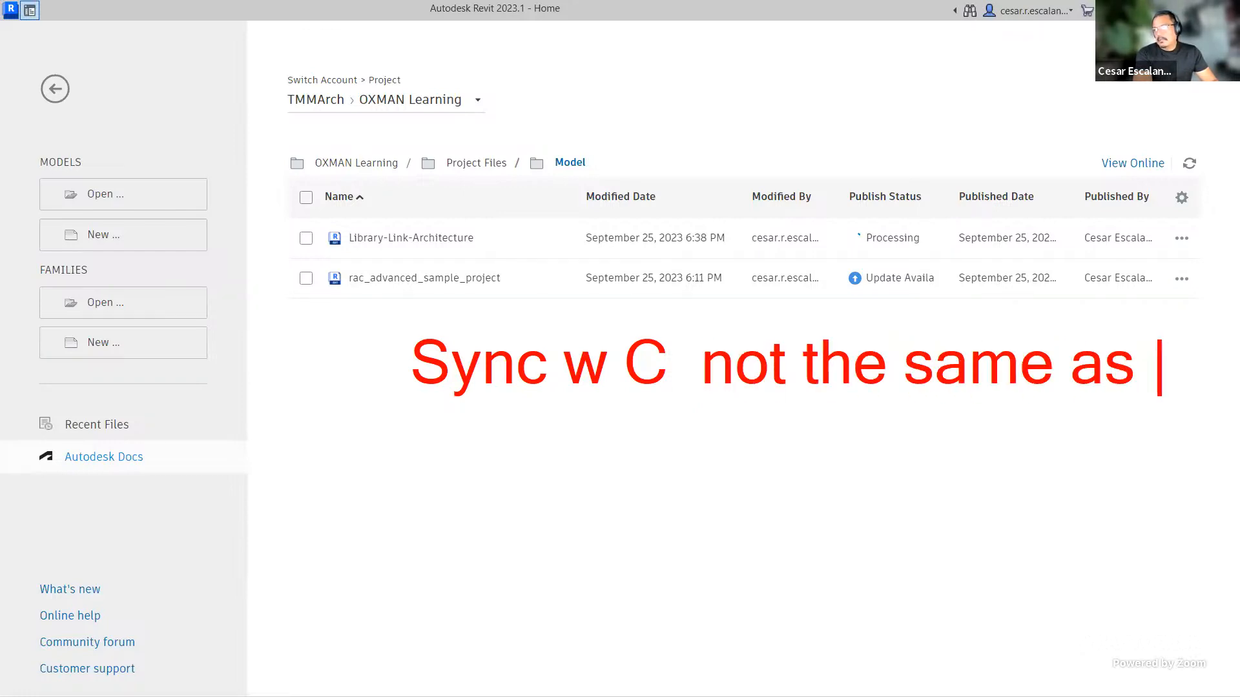
text(PU)
key(BackSpace)
key(BackSpace)
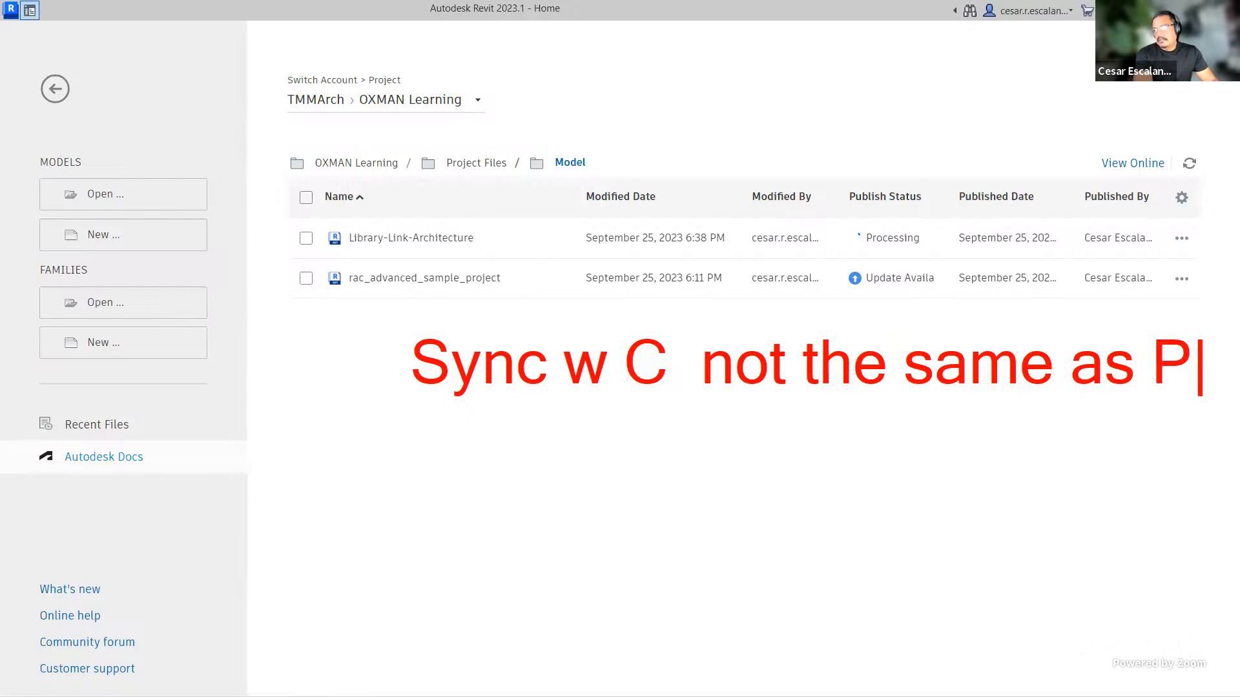
text(Publishing)
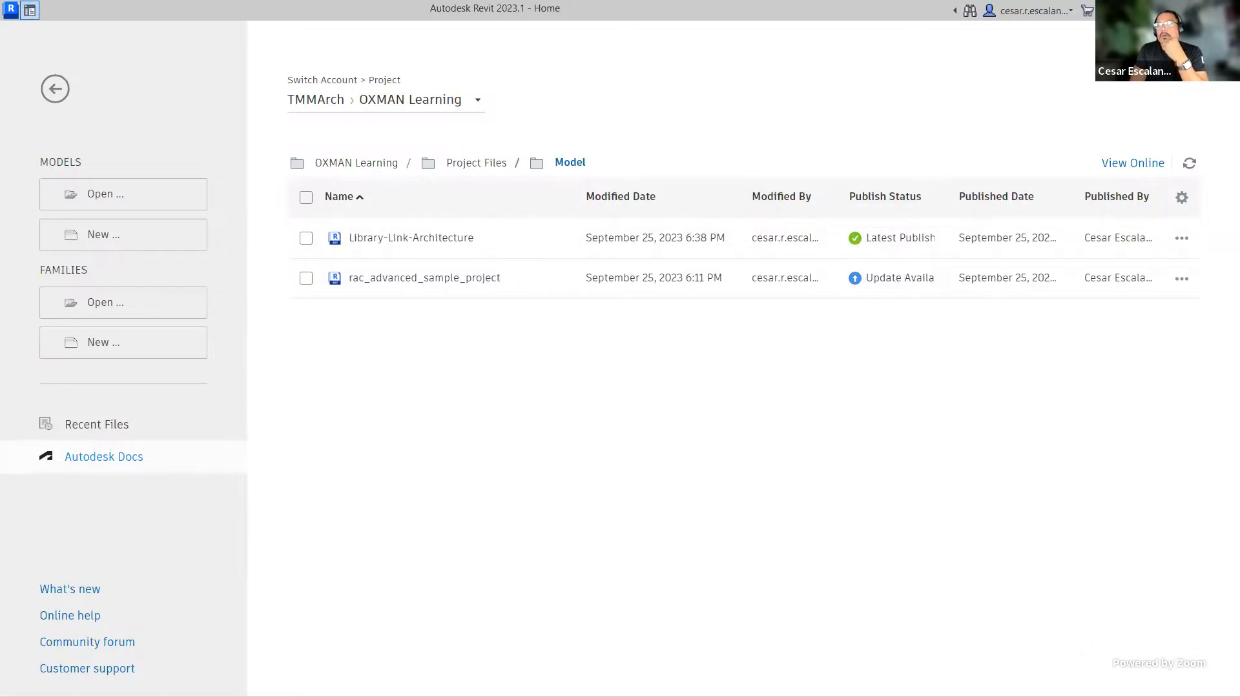
Step: Switch to Autodesk Docs in the browser and review the version history of Library-Link-Architecture and each version's options
key(alt+Tab)
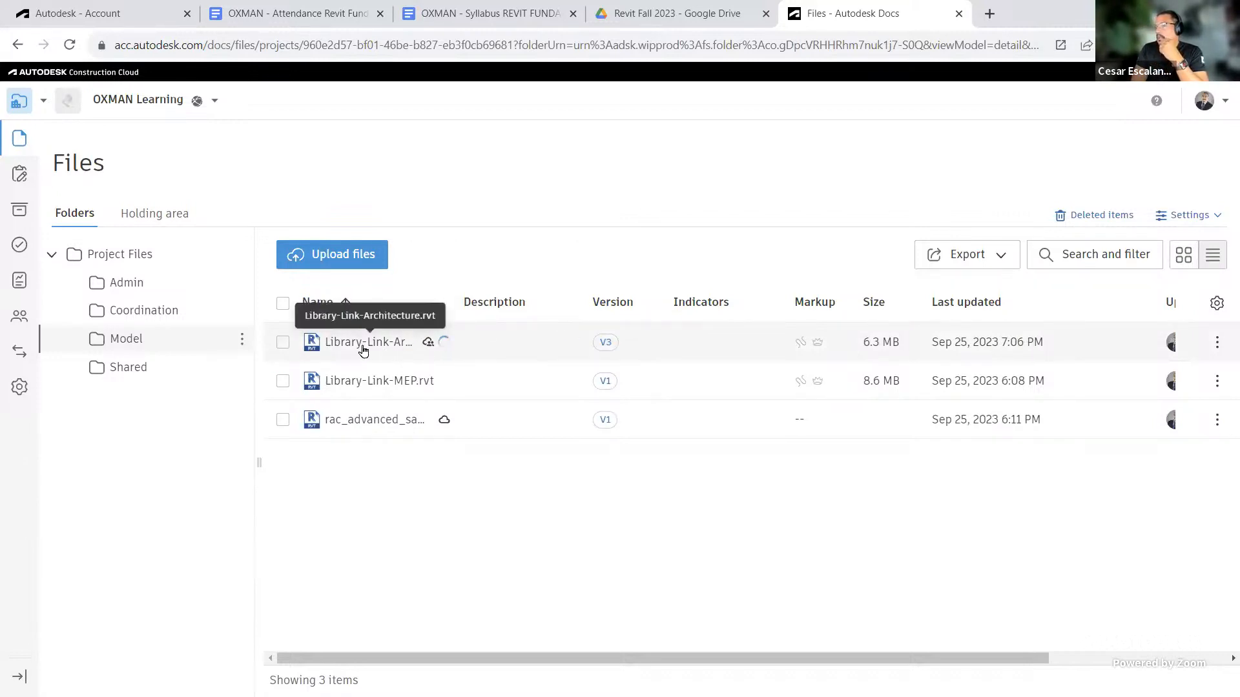
click(606, 343)
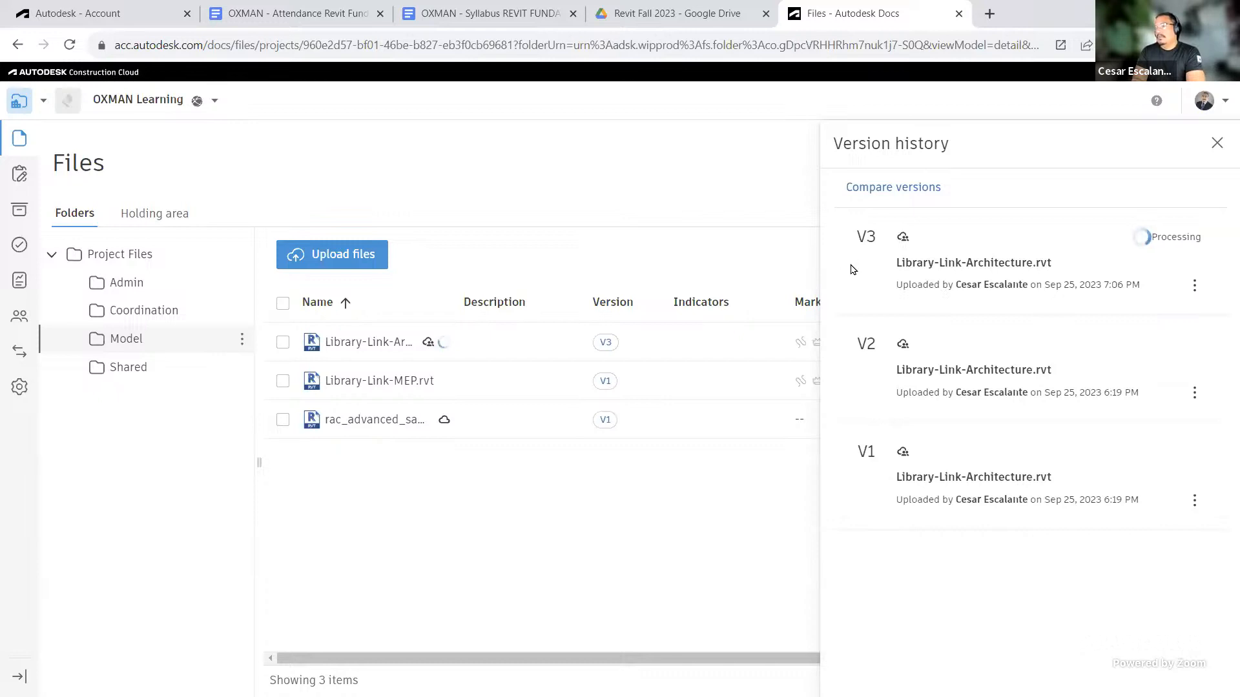
click(1194, 394)
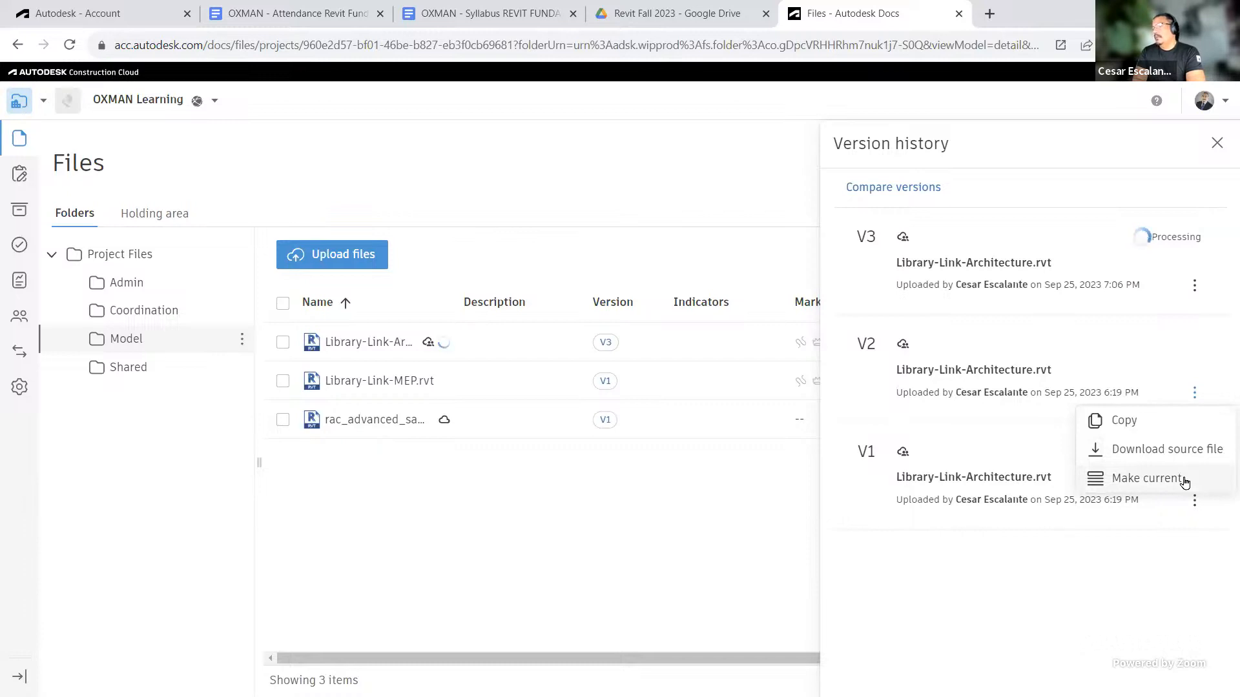
click(1044, 610)
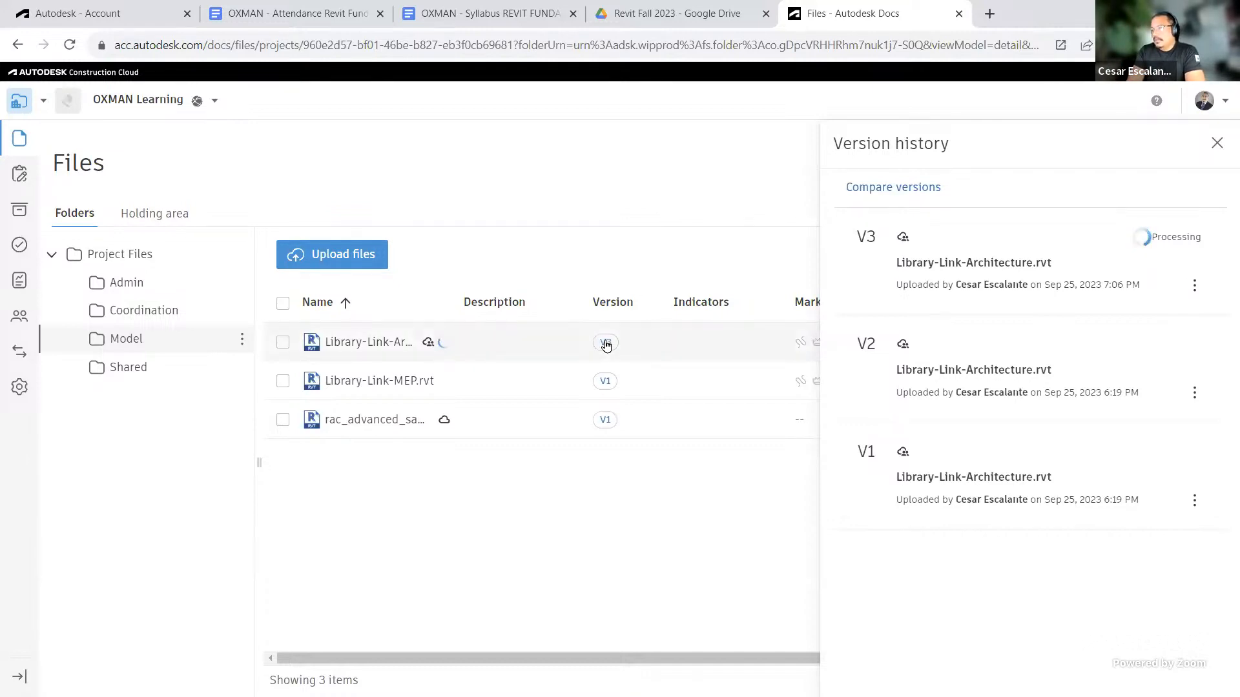
click(1195, 504)
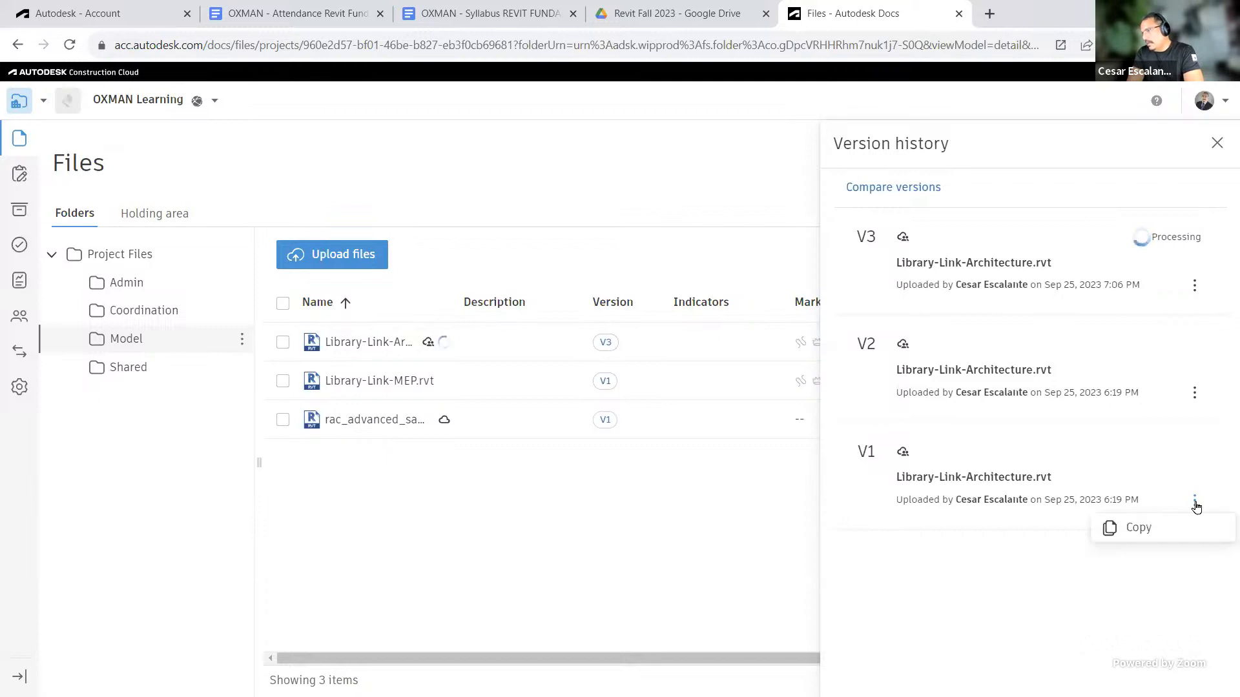
click(1194, 396)
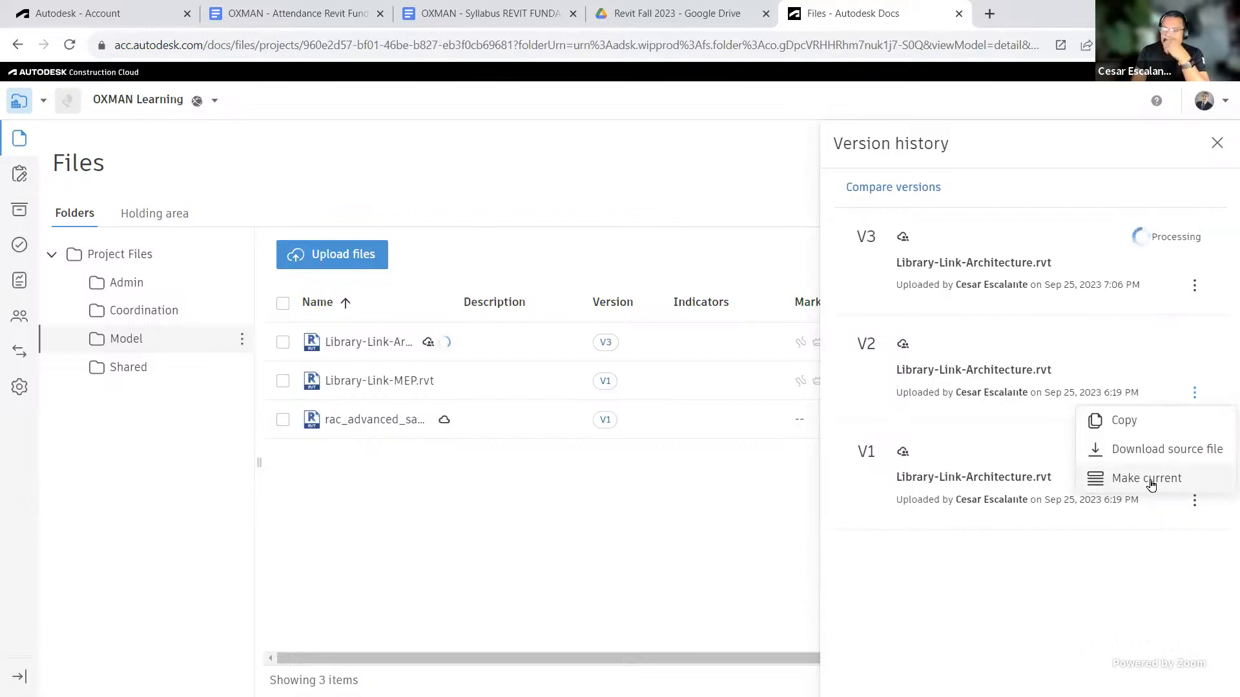
click(1195, 289)
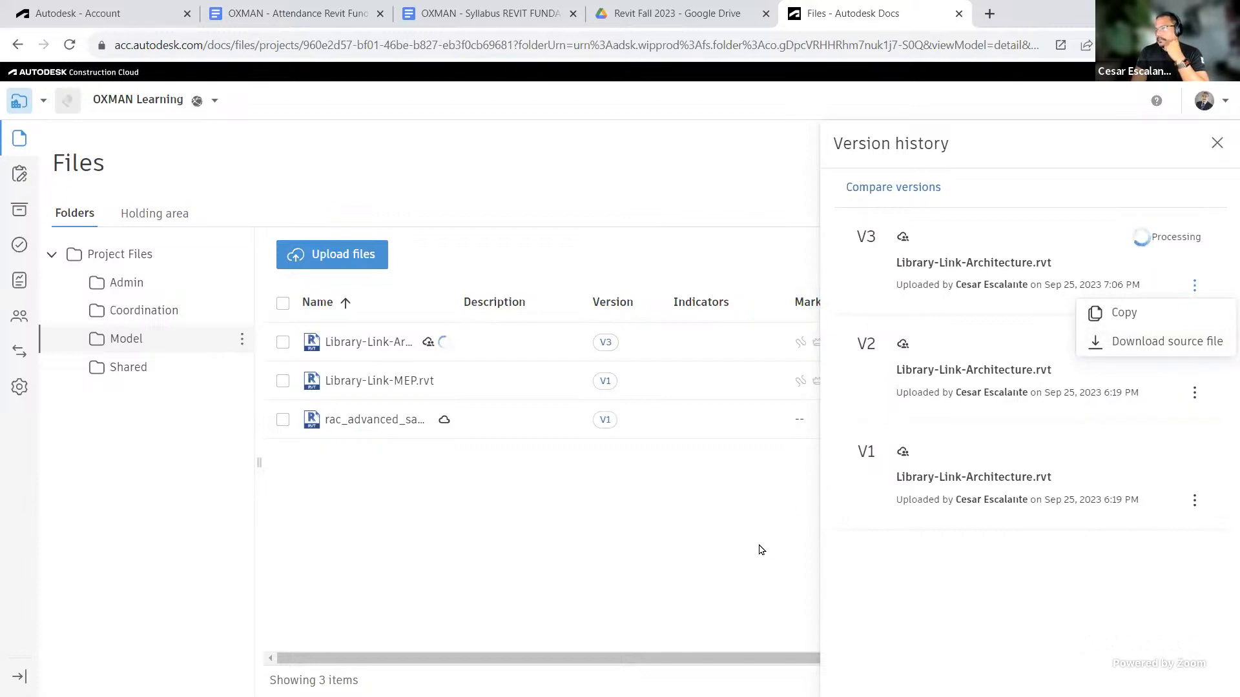
click(1216, 143)
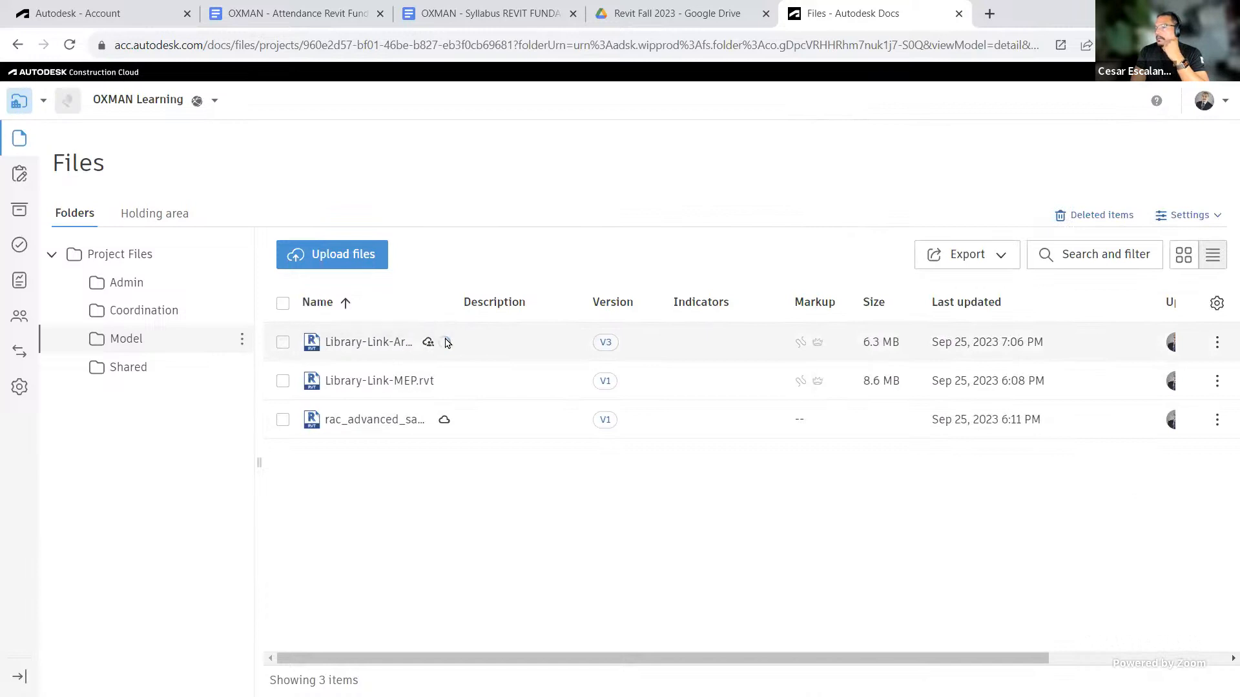
Step: Refresh the Model folder, open Library-Link-Architecture in the online viewer, and go back to the file list
mouse_move(445, 351)
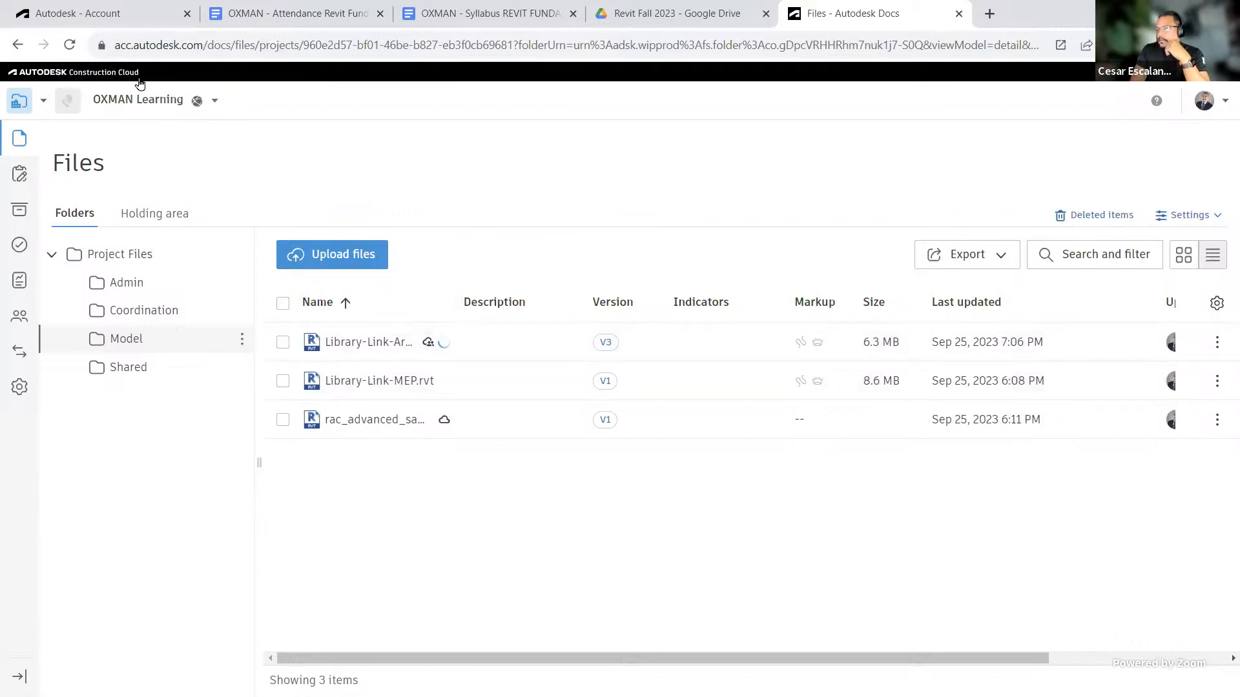
click(70, 45)
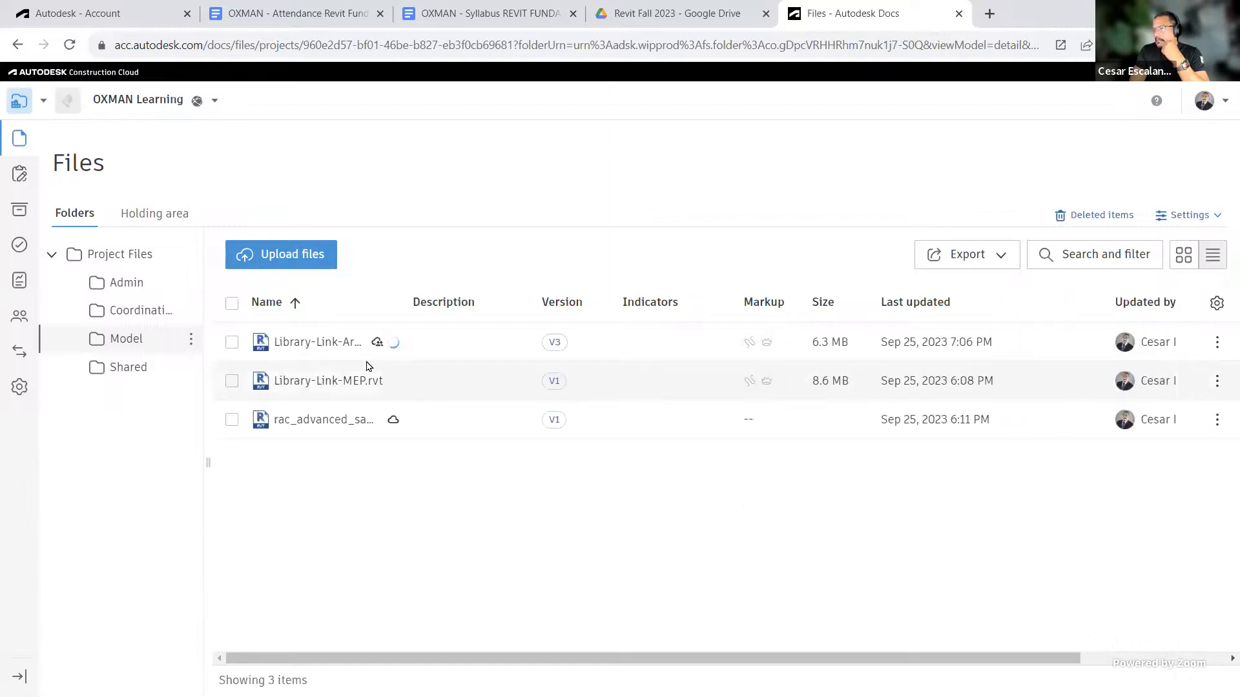
click(327, 341)
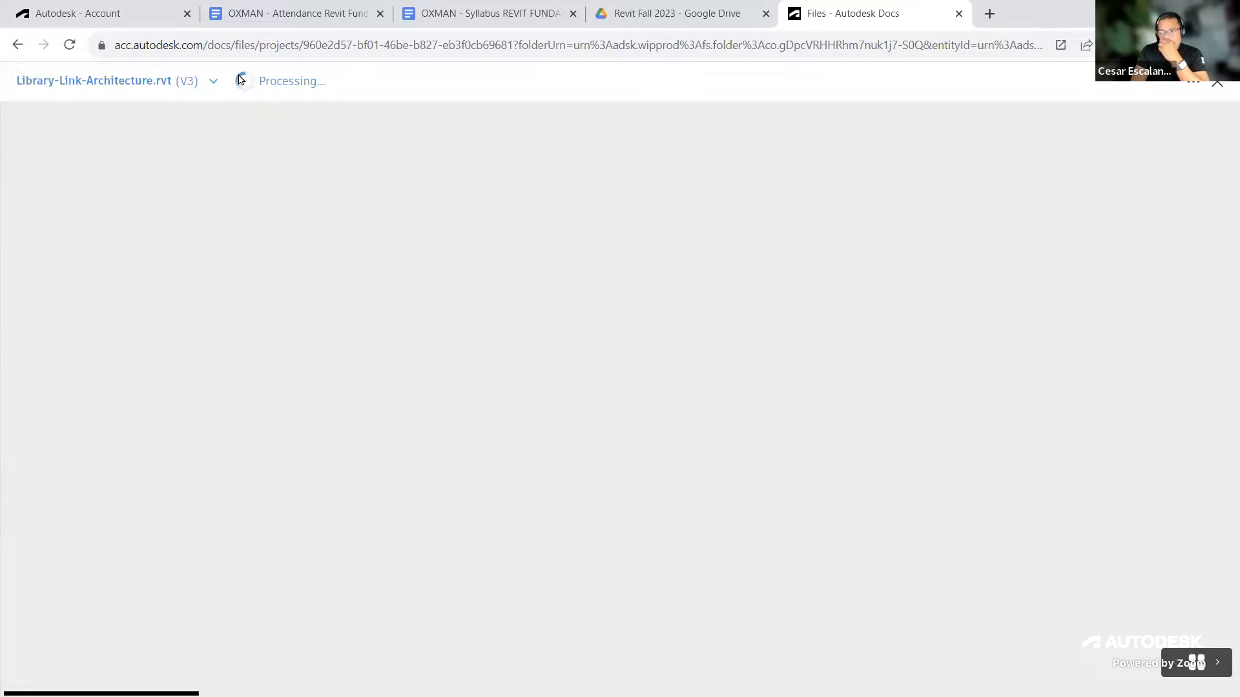
click(19, 51)
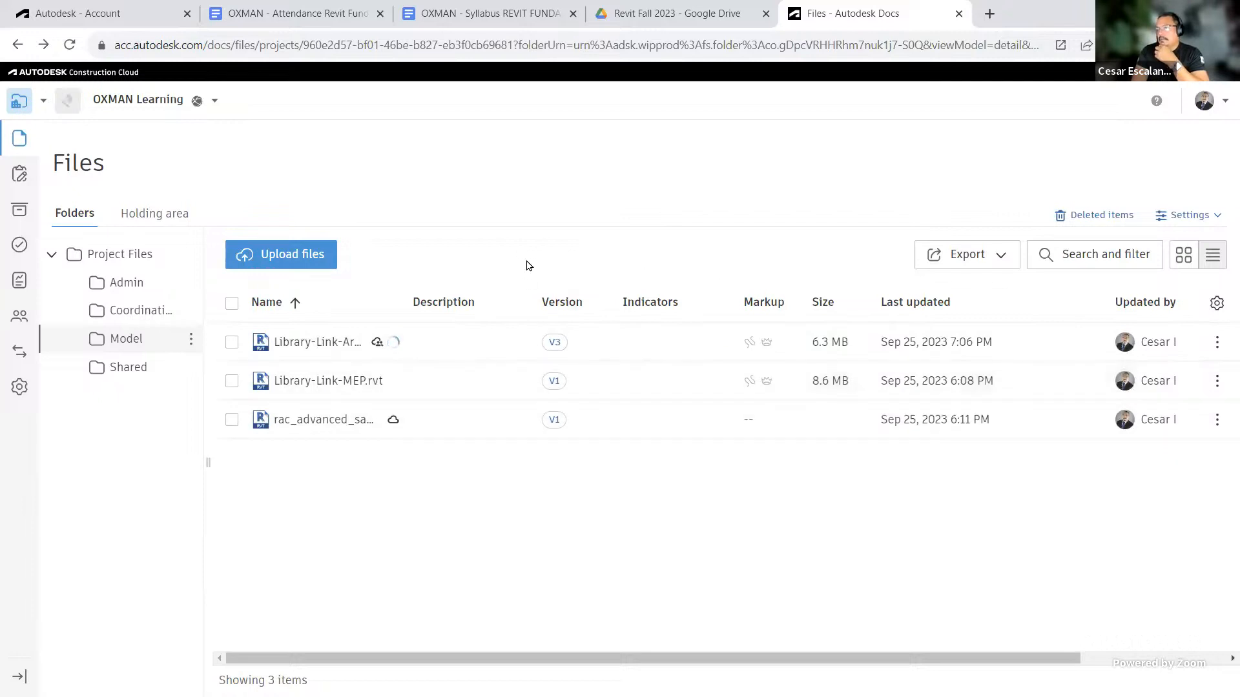
Step: Return to the Revit model, open Manage Links to add a Revit link, and browse to the Autodesk Docs Model folder of OXMAN Learning
key(alt+Tab)
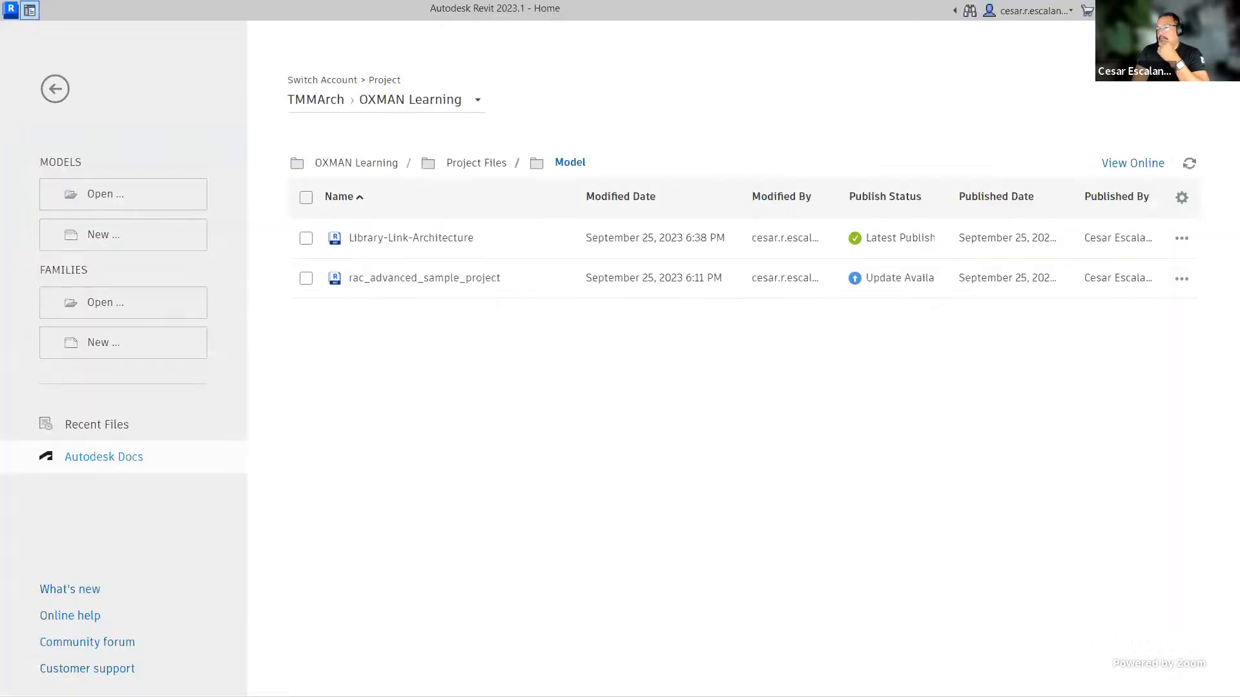
click(72, 94)
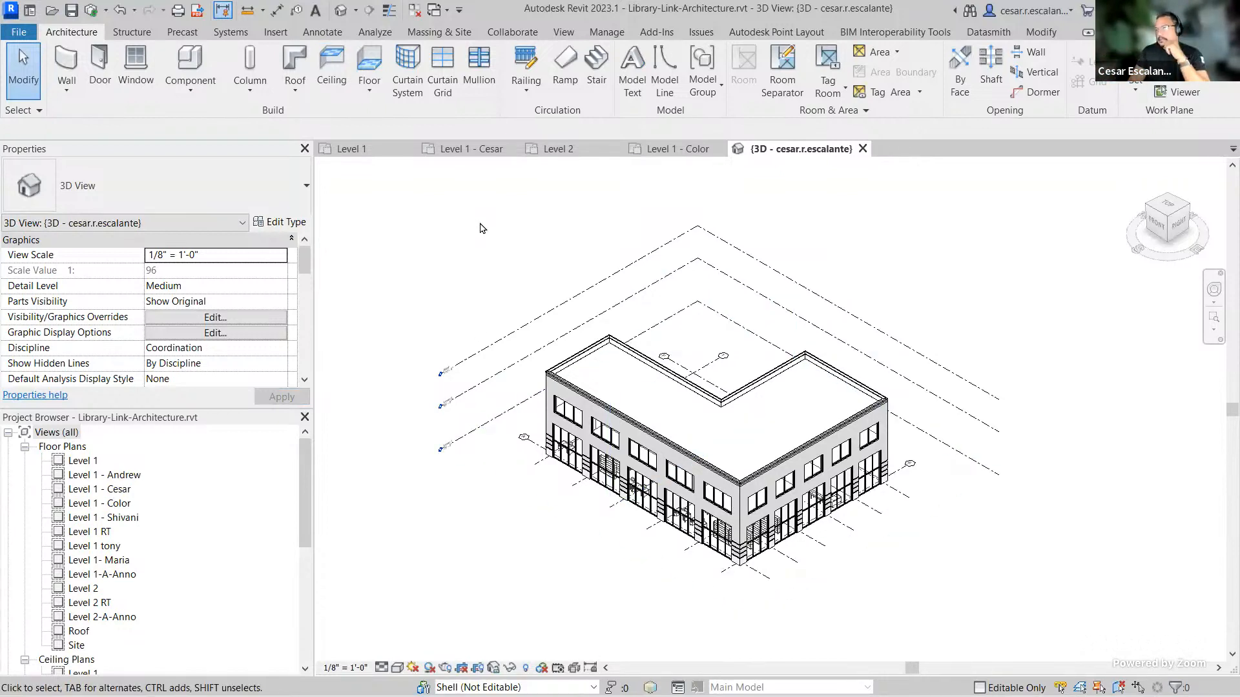
click(290, 33)
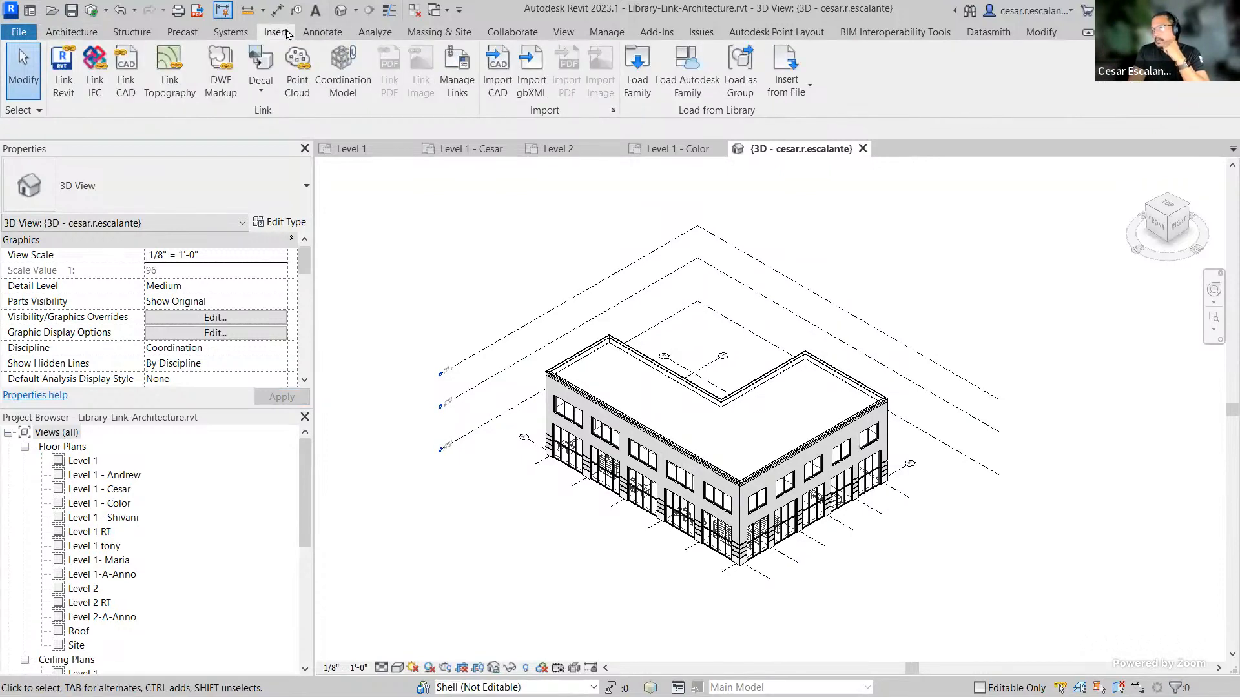
click(457, 72)
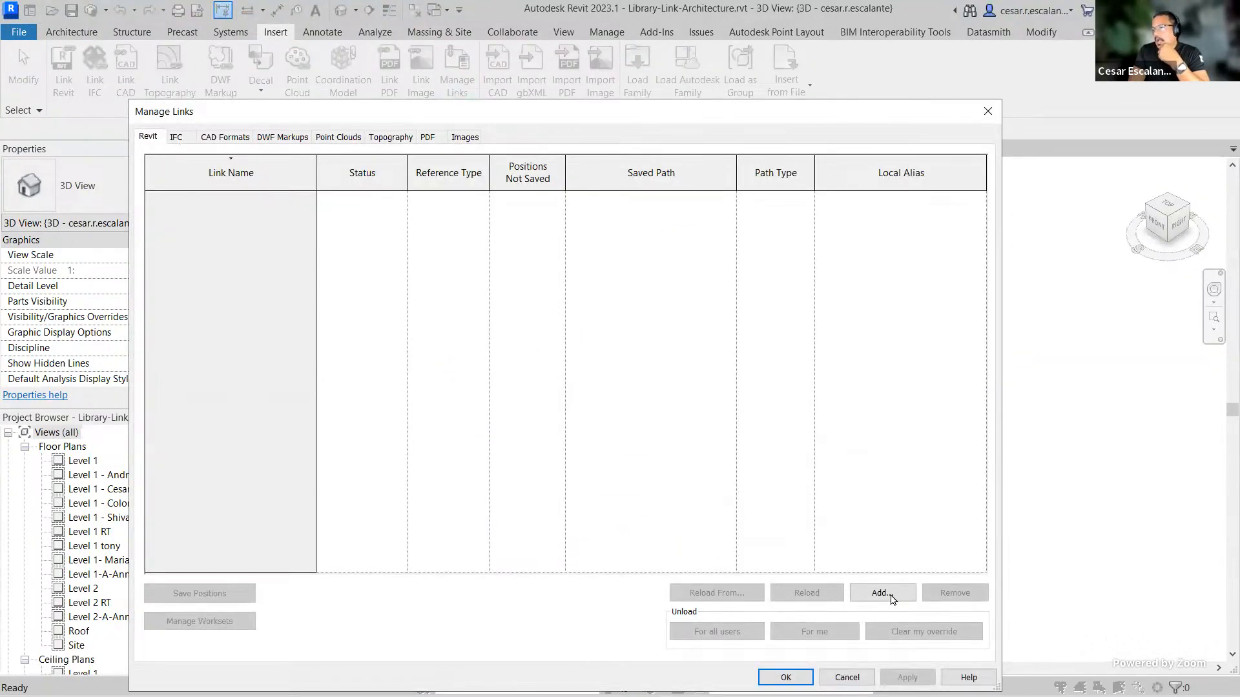
click(882, 593)
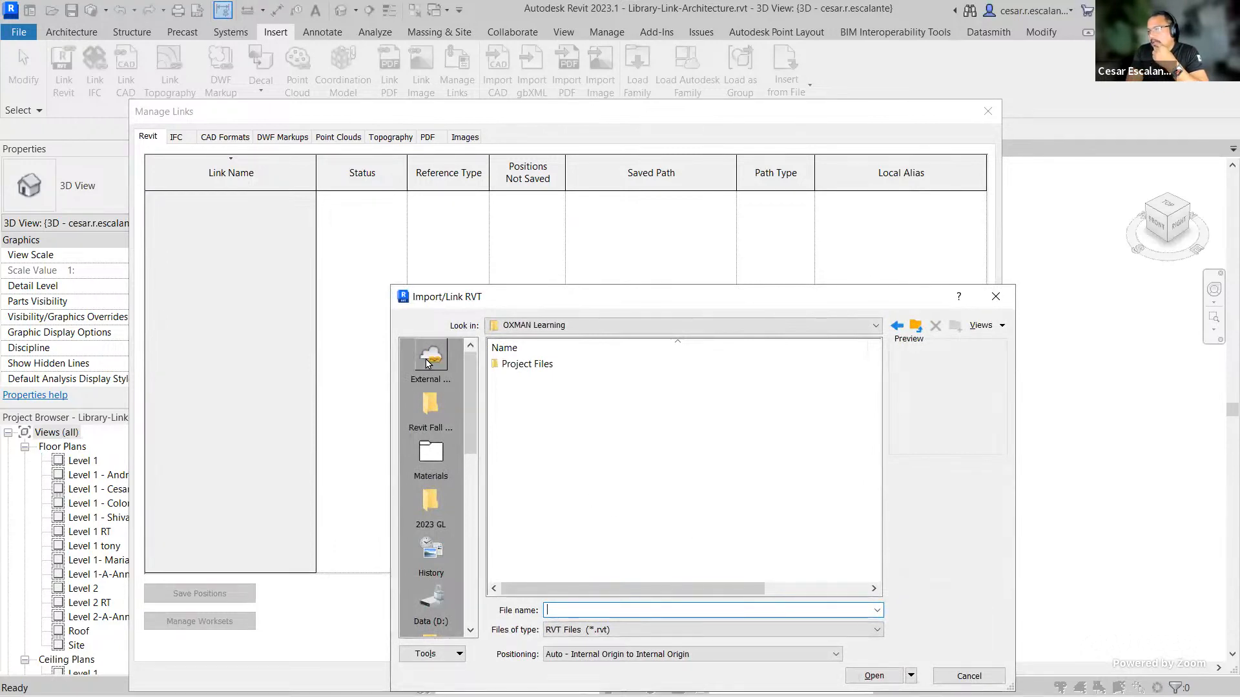
click(427, 363)
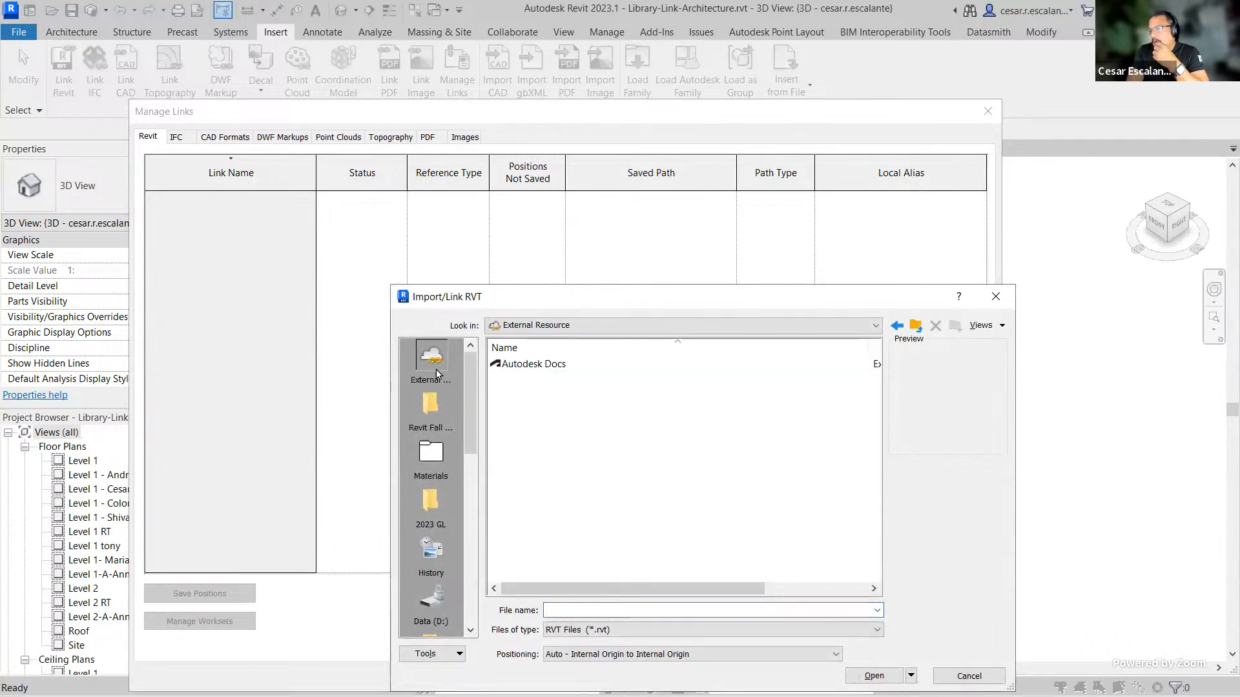
double_click(534, 366)
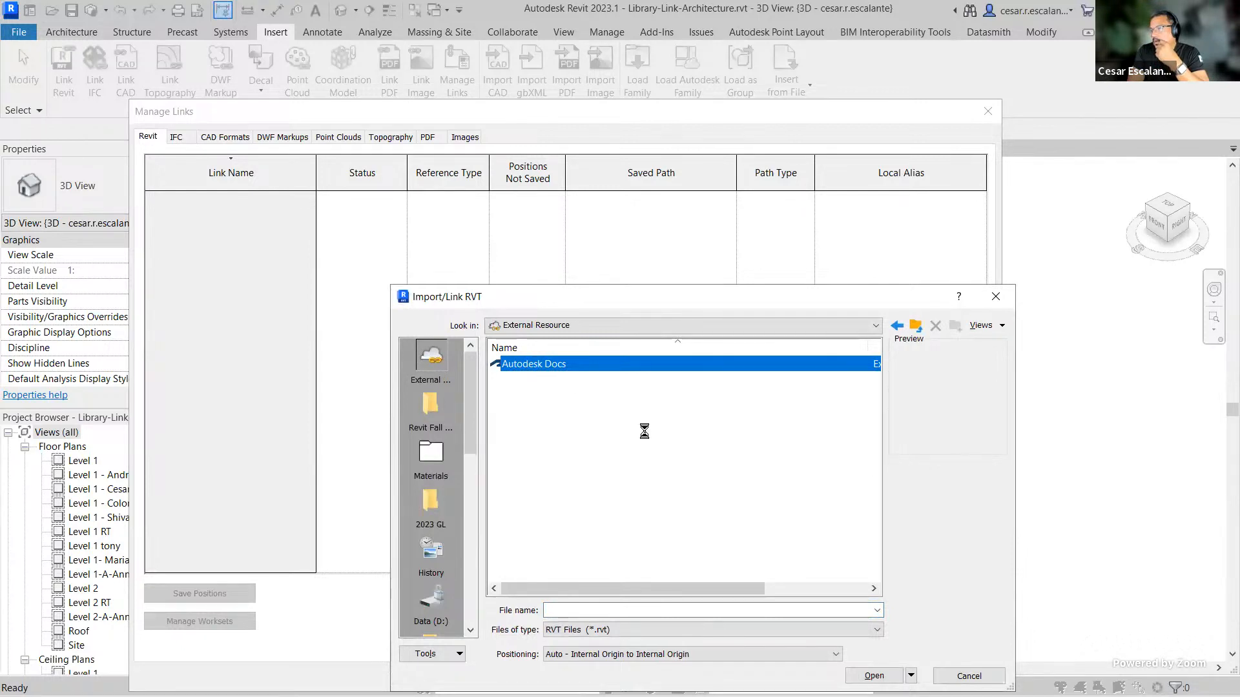
double_click(546, 365)
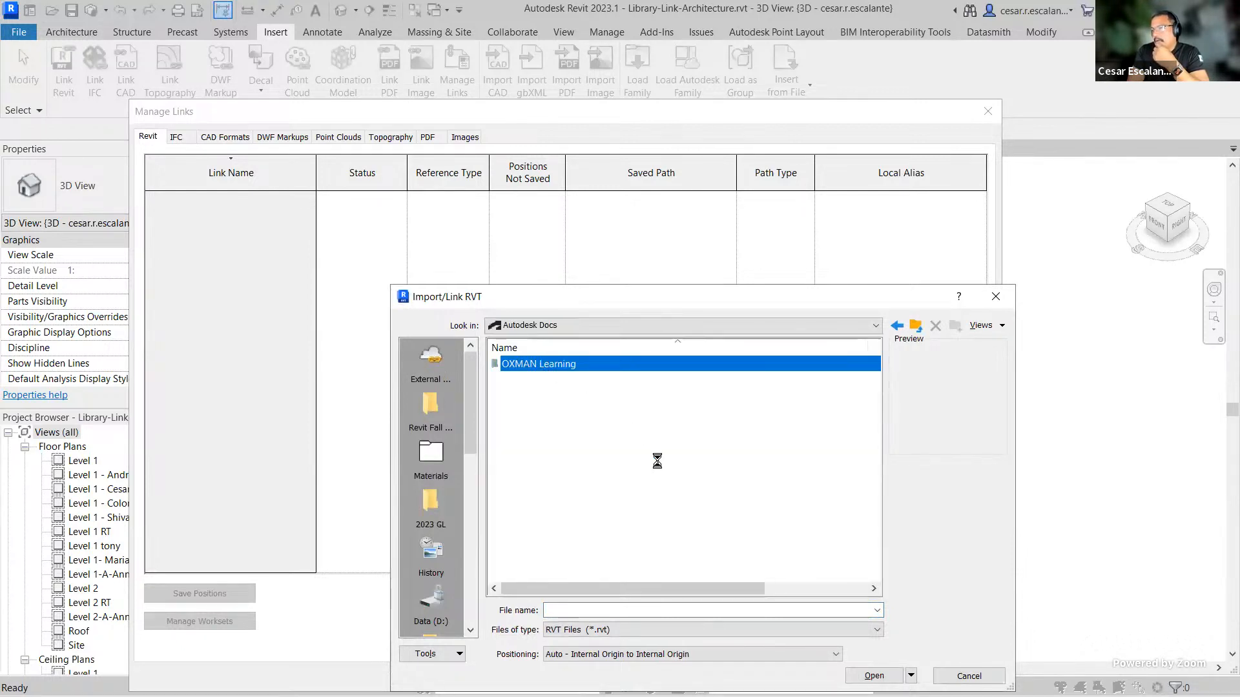
double_click(541, 366)
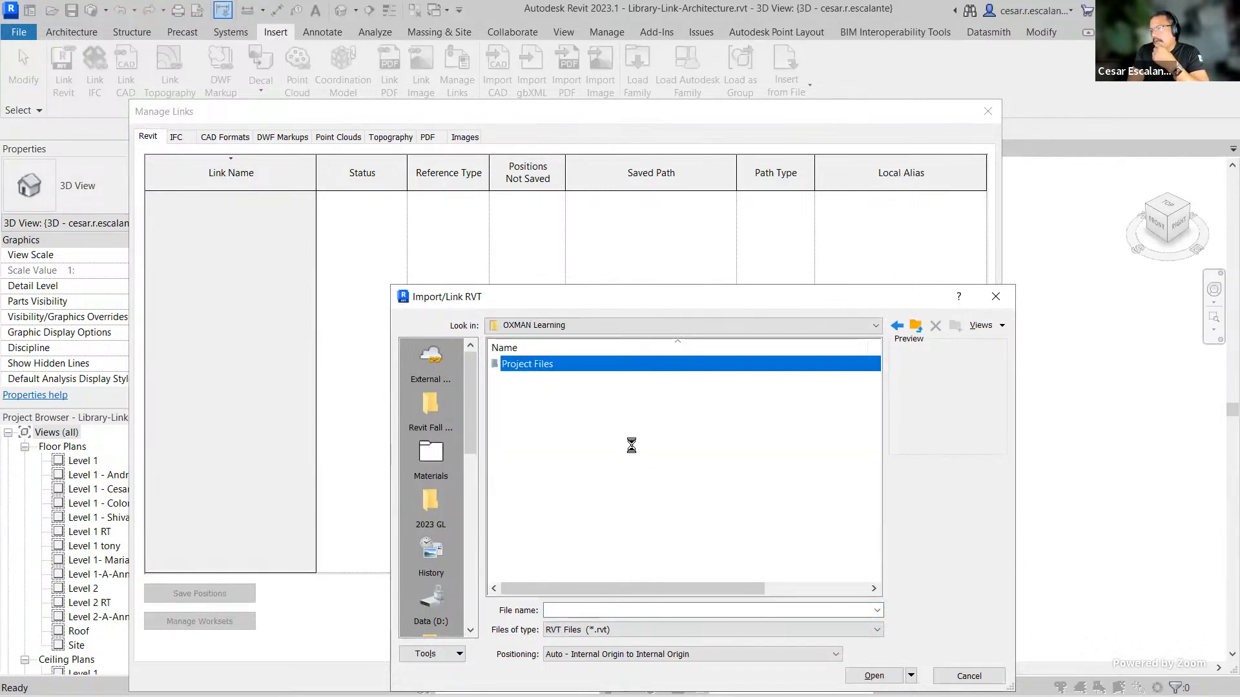
click(520, 396)
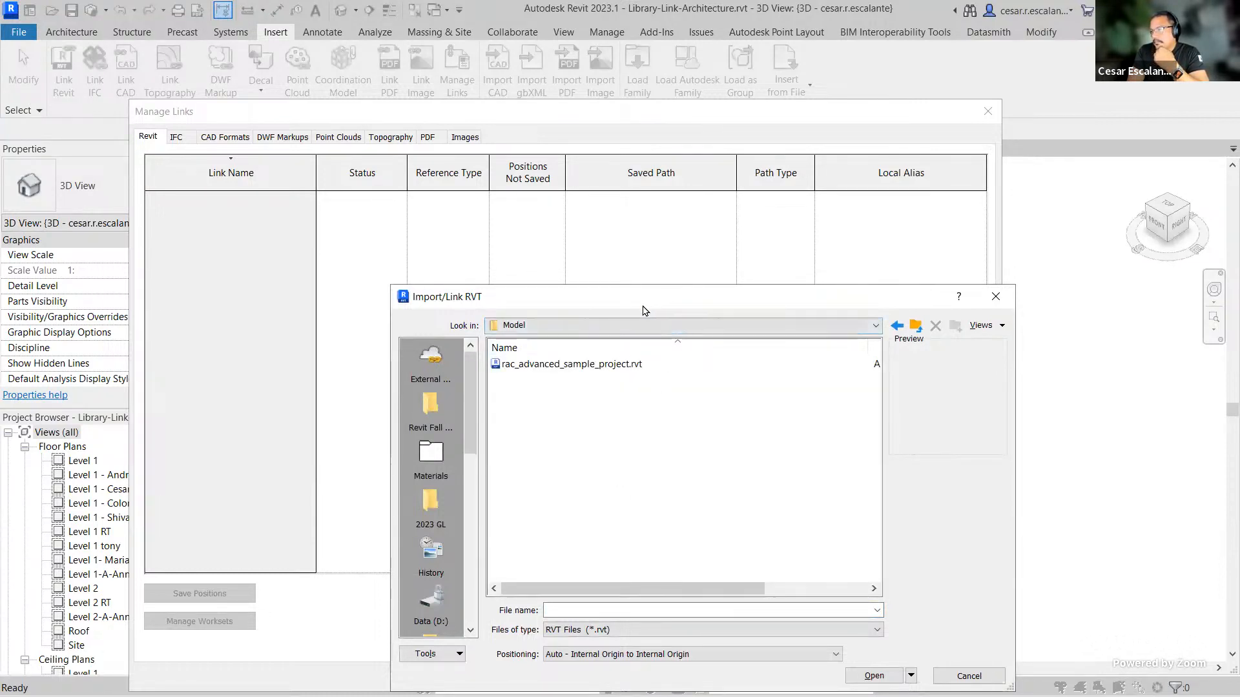
Step: Browse again through External Resource, Autodesk Docs, OXMAN Learning and Project Files into the Model folder
drag(644, 307, 582, 181)
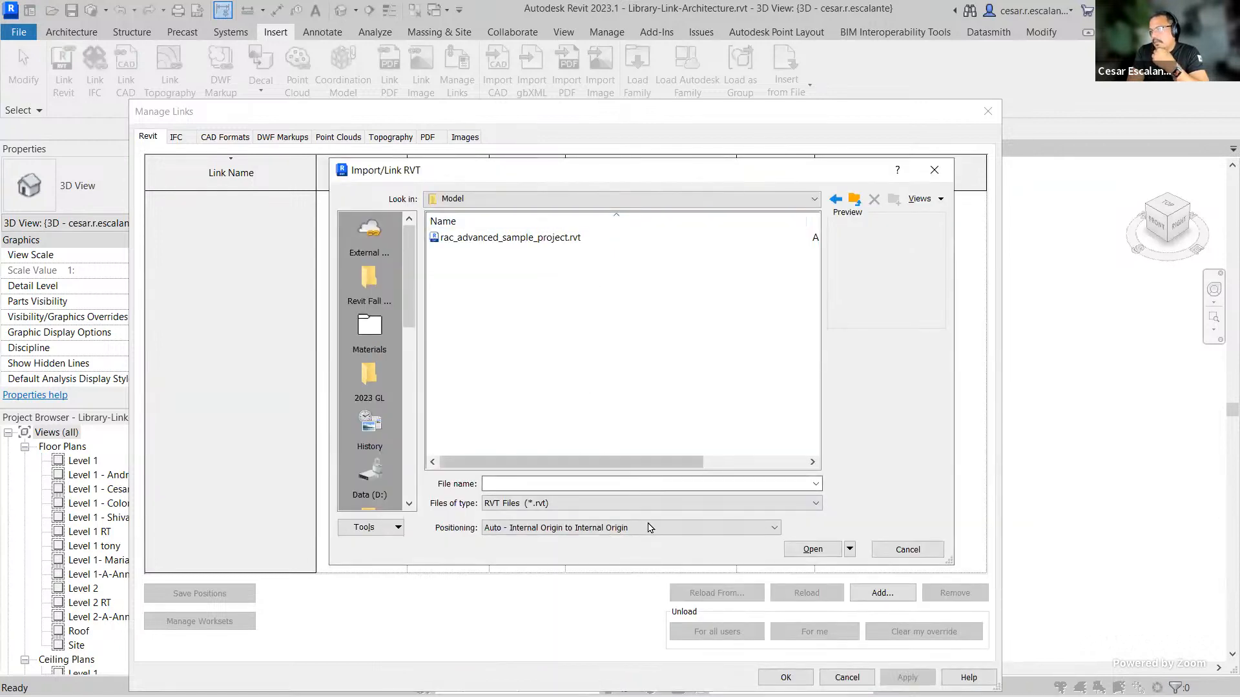
click(369, 231)
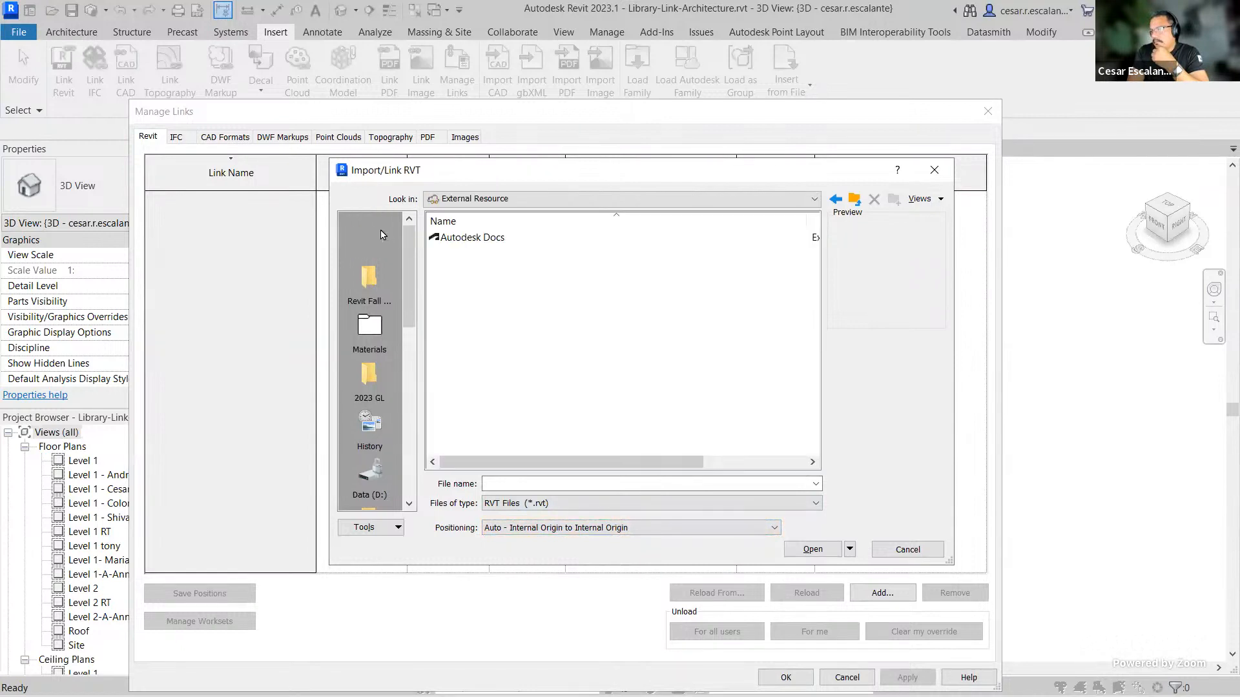
double_click(491, 239)
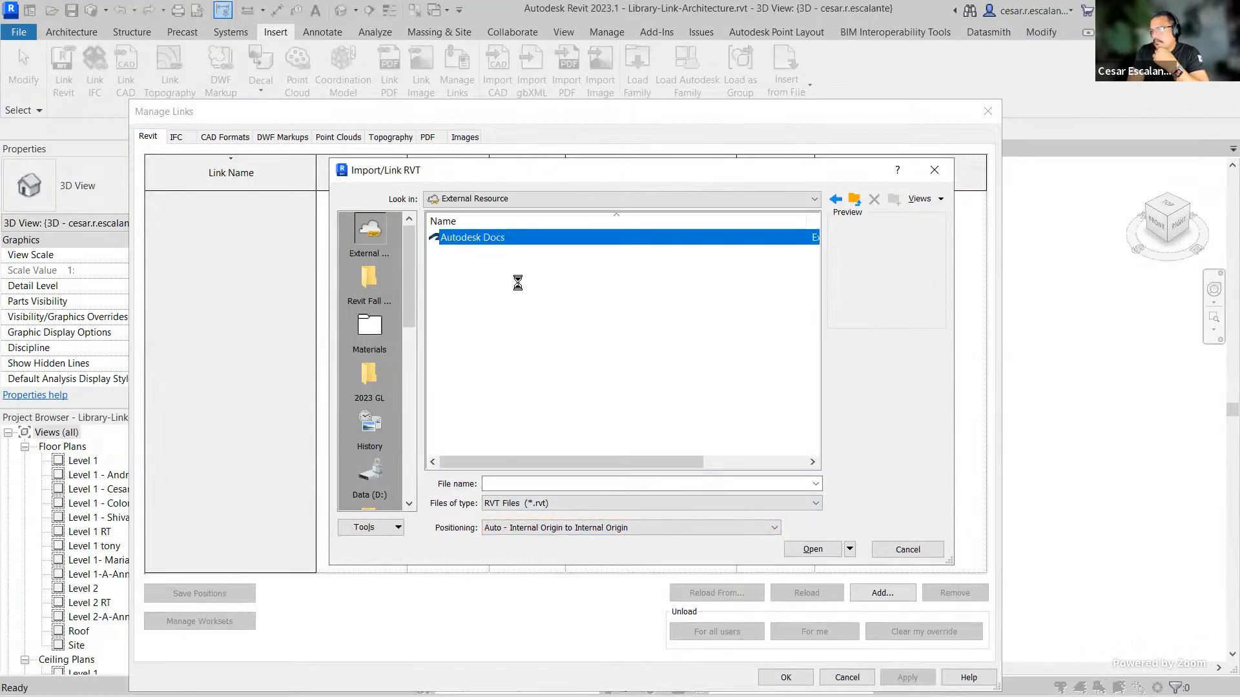
double_click(481, 237)
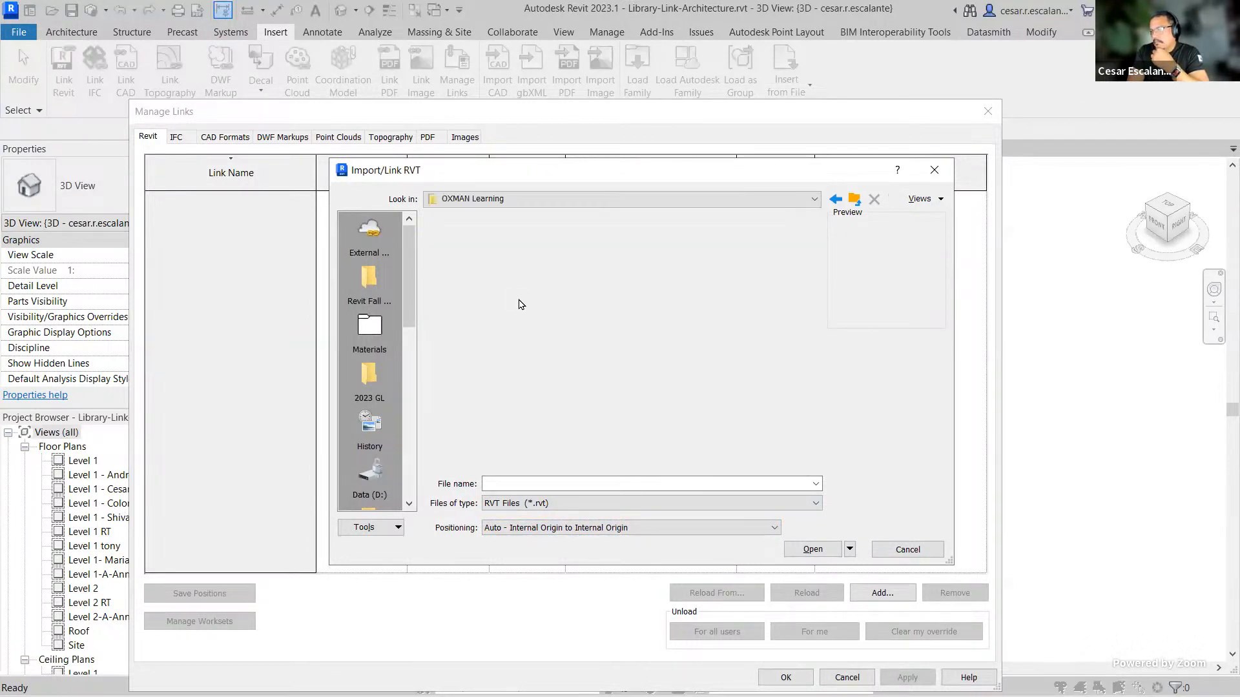
double_click(474, 239)
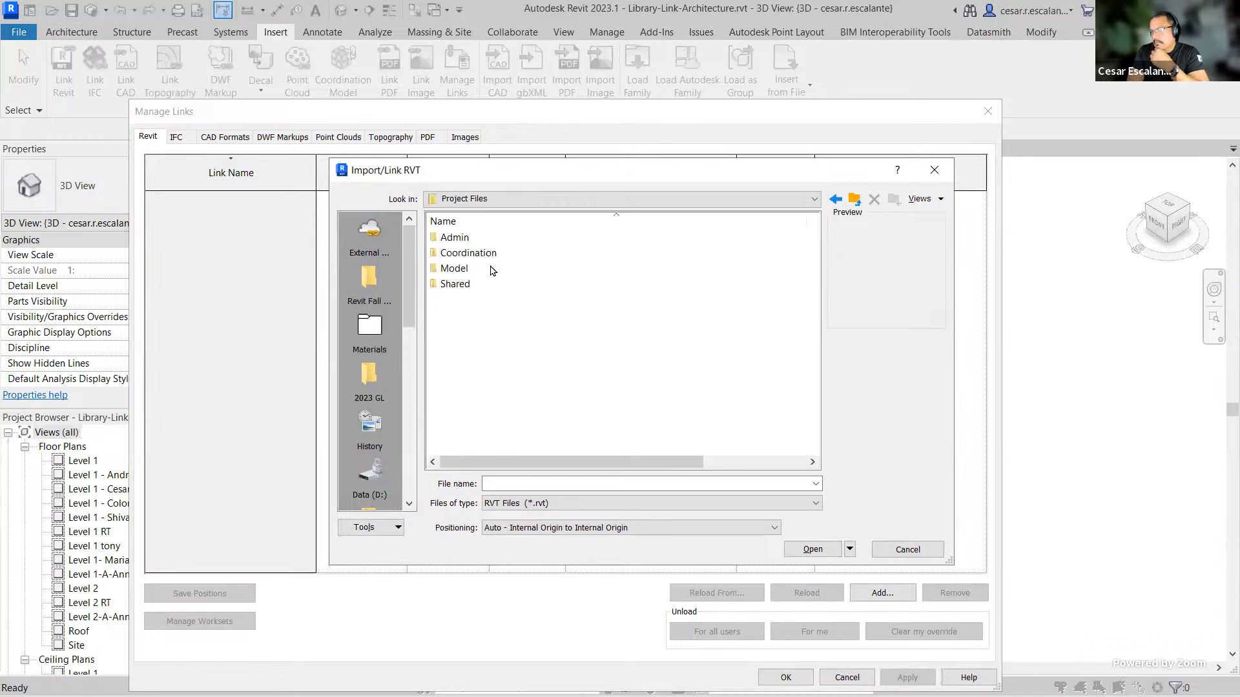
double_click(455, 269)
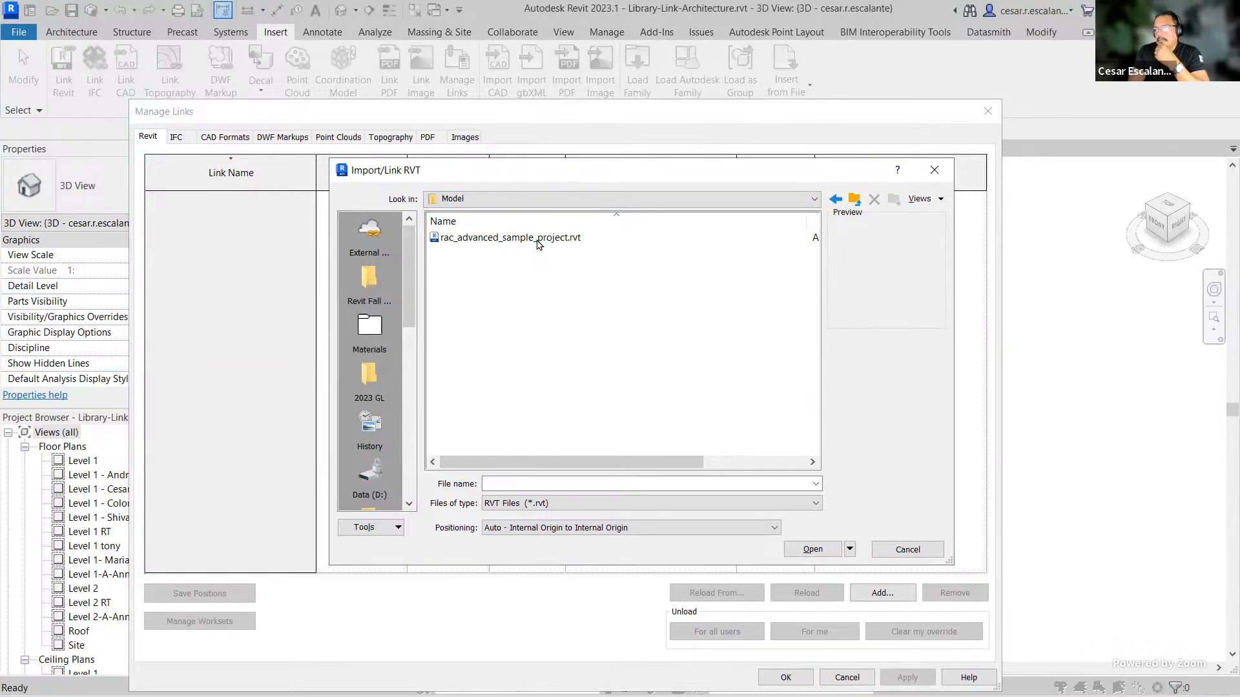
Step: Browse the local Autodesk Docs location and the Building TM folder, then close the link dialogs without linking anything
click(512, 205)
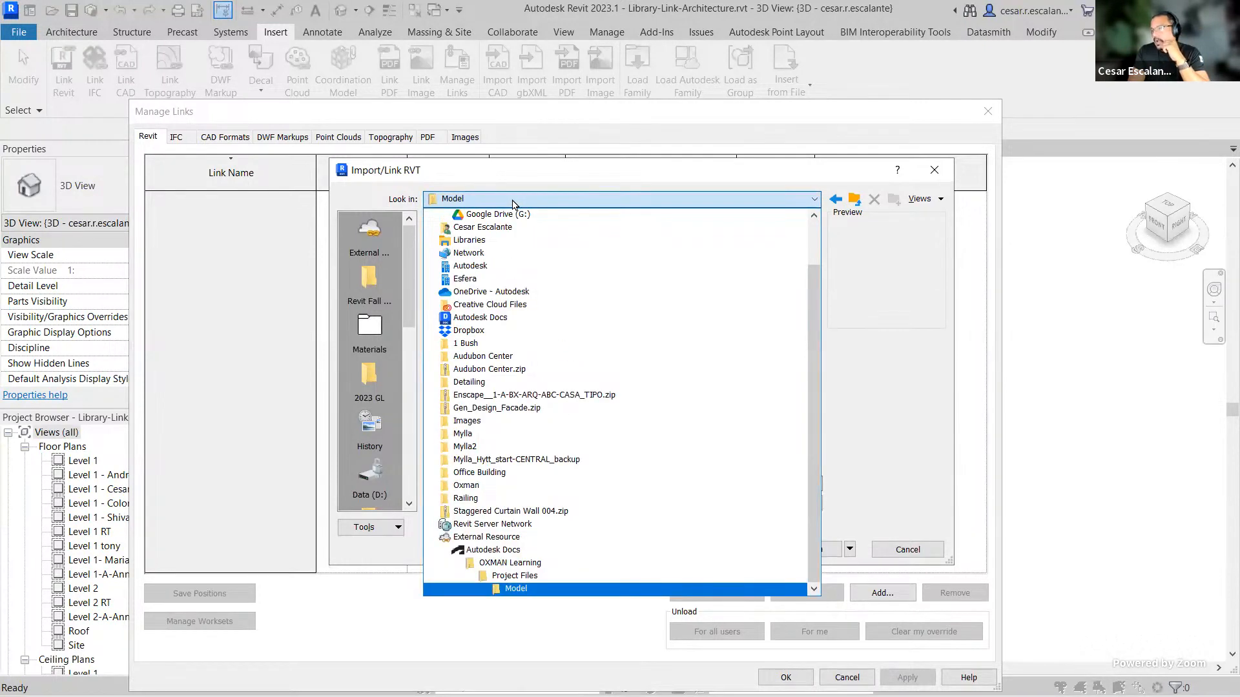
drag(816, 368, 807, 268)
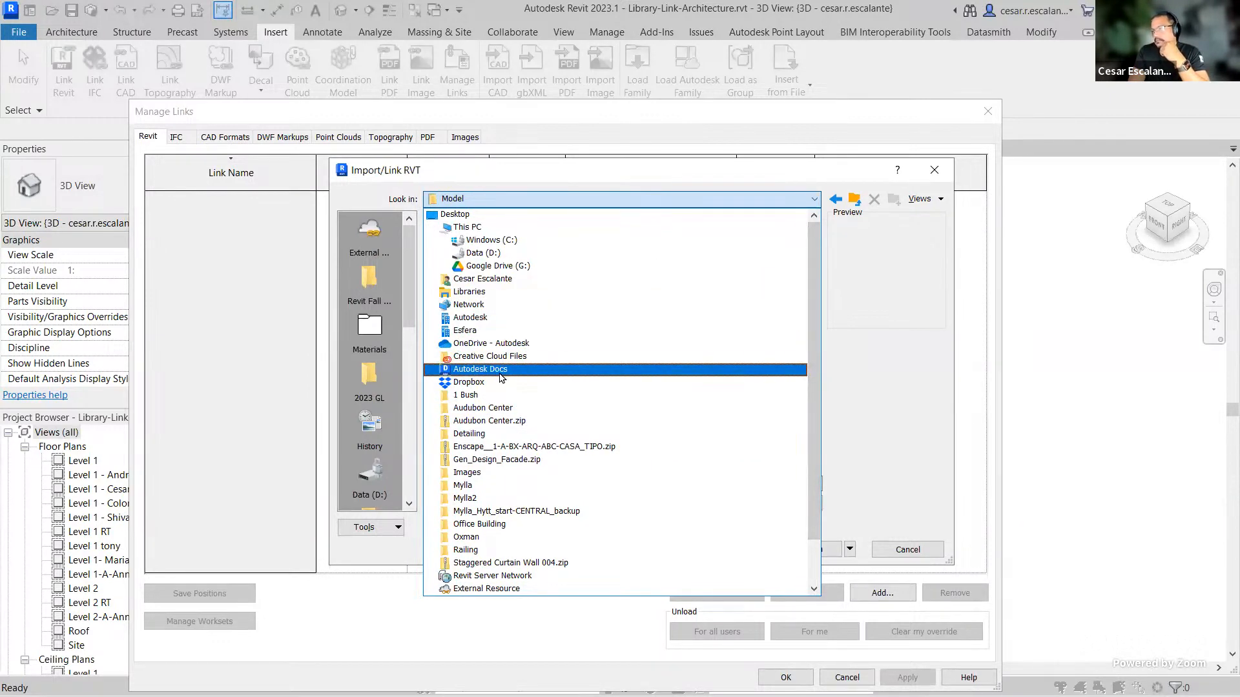
click(501, 371)
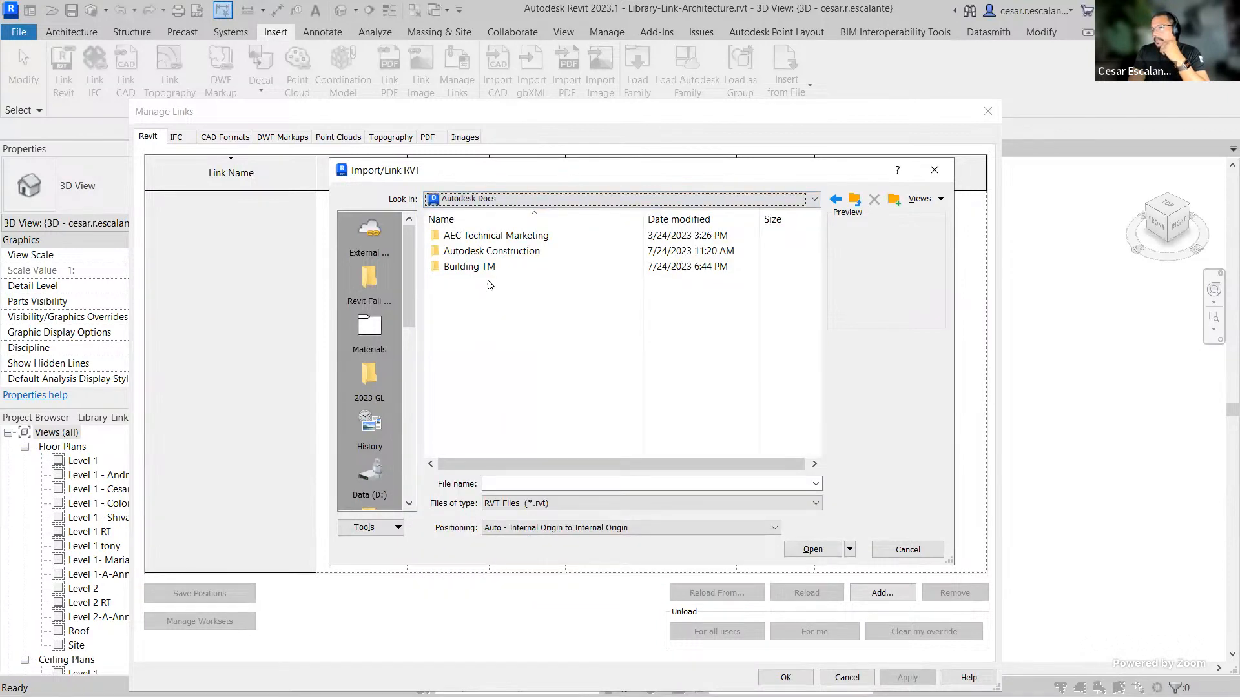
double_click(483, 267)
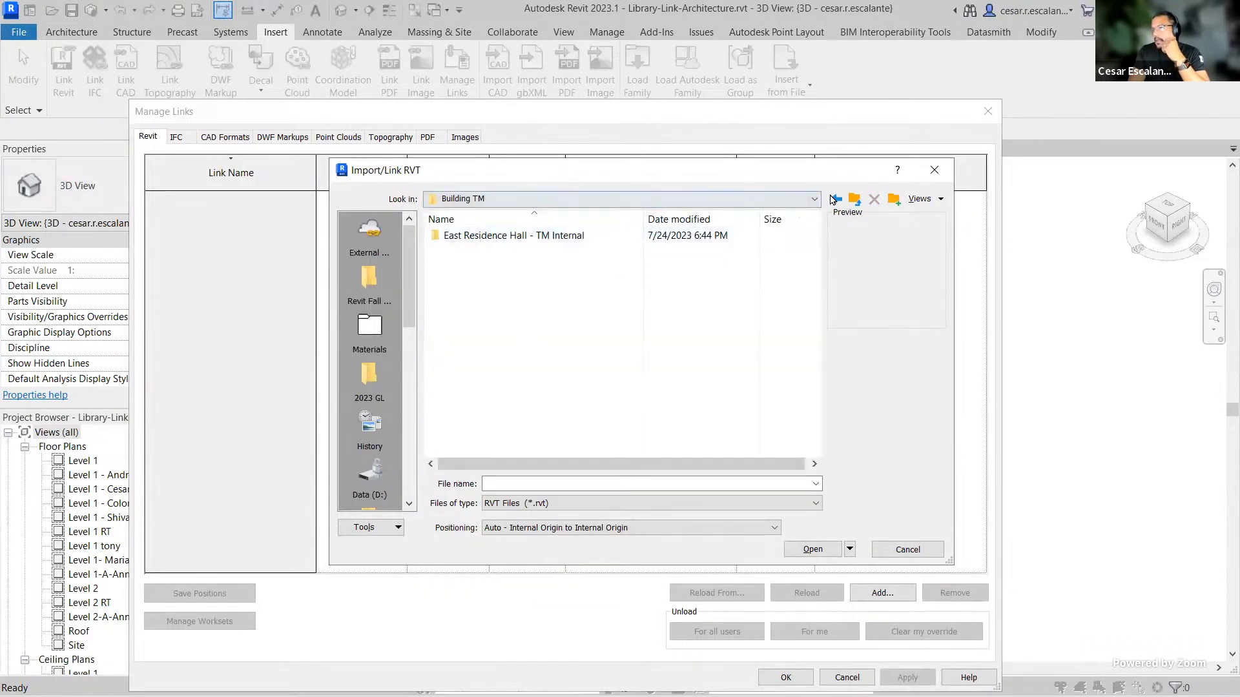
click(854, 199)
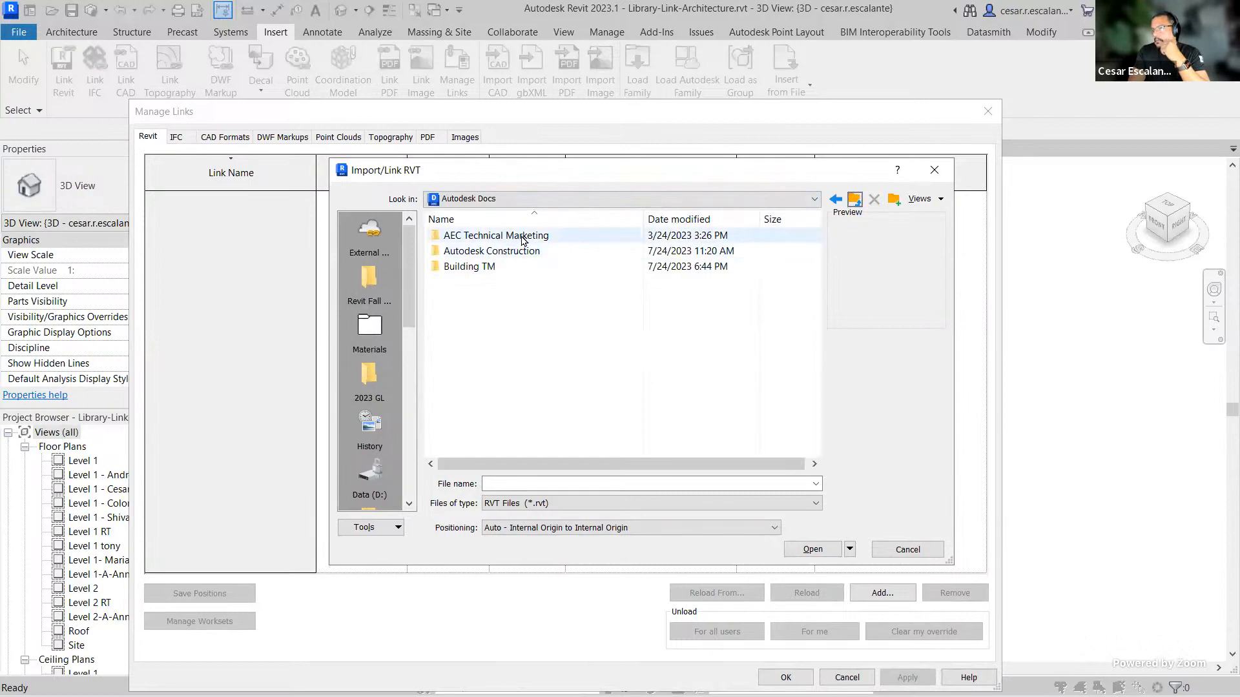
click(934, 169)
click(984, 120)
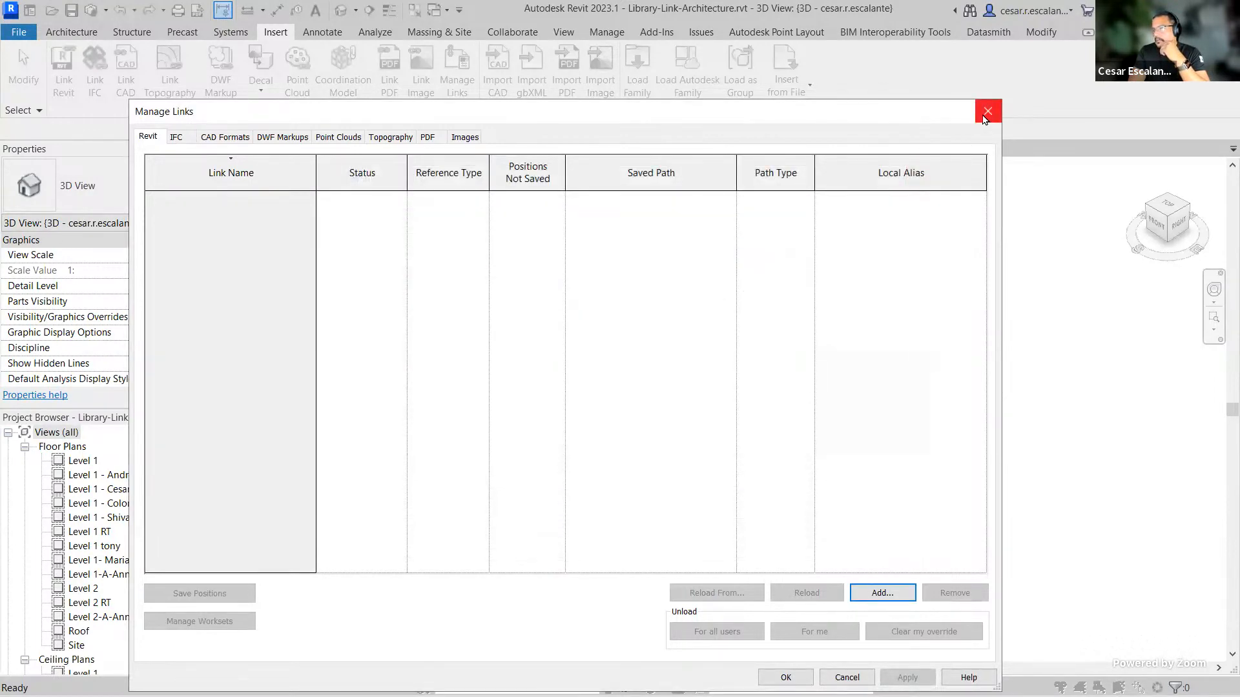
click(987, 112)
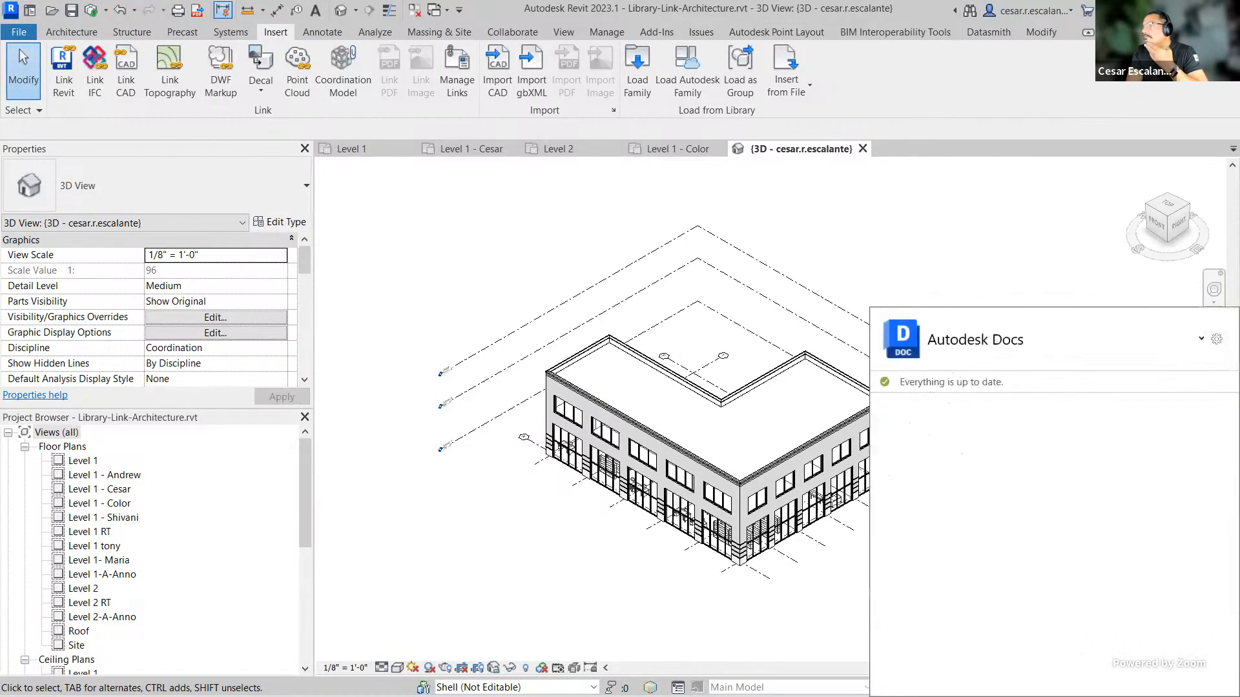
Step: Through the Autodesk Docs connector's Select Projects, add TMMArch's OXMAN Learning project to the local Autodesk Docs folder and save
click(1083, 330)
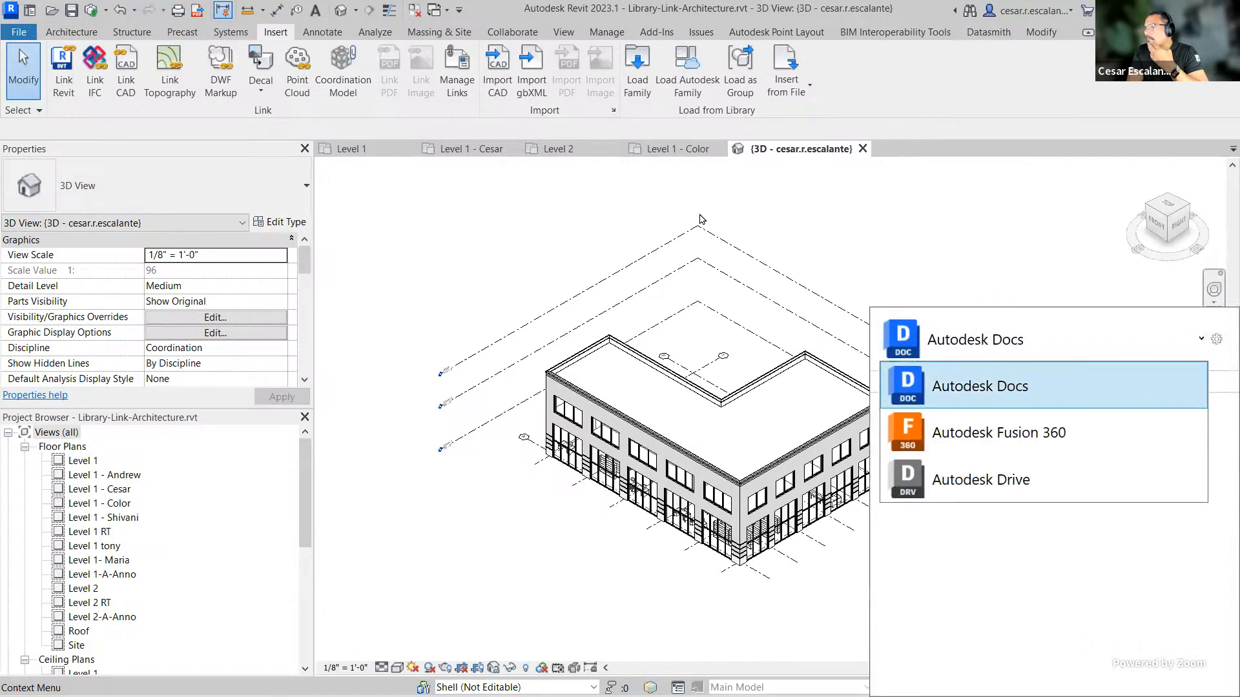
click(985, 315)
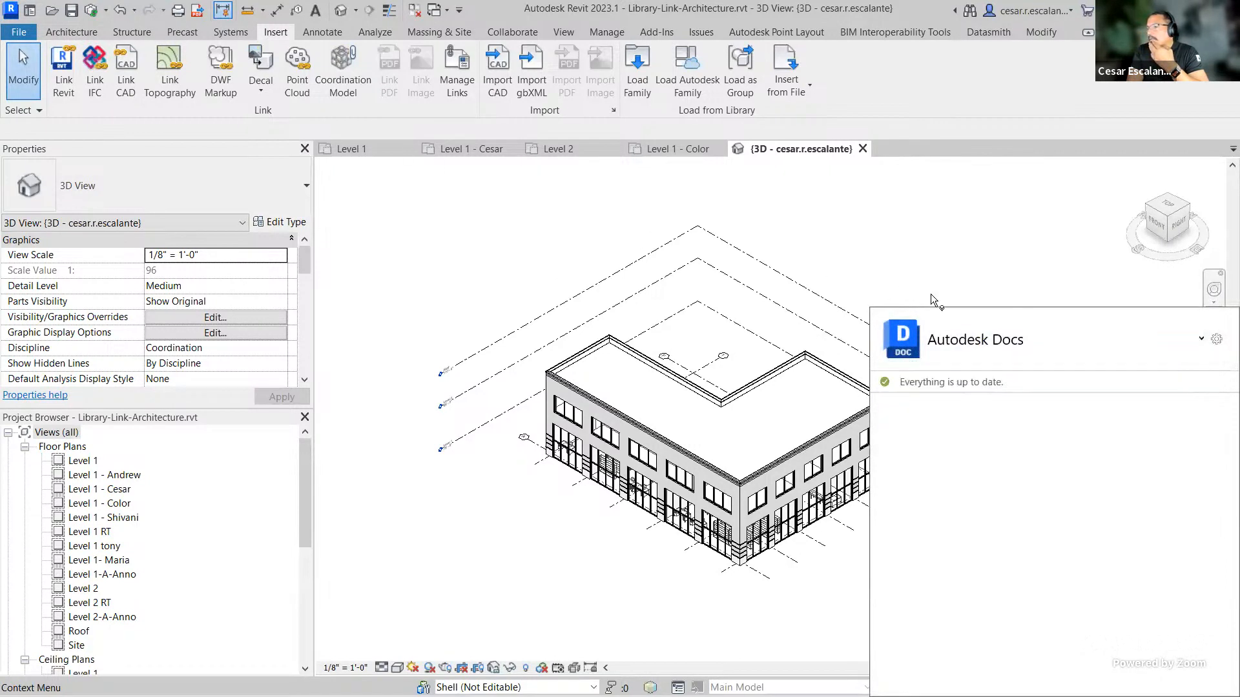
click(1216, 341)
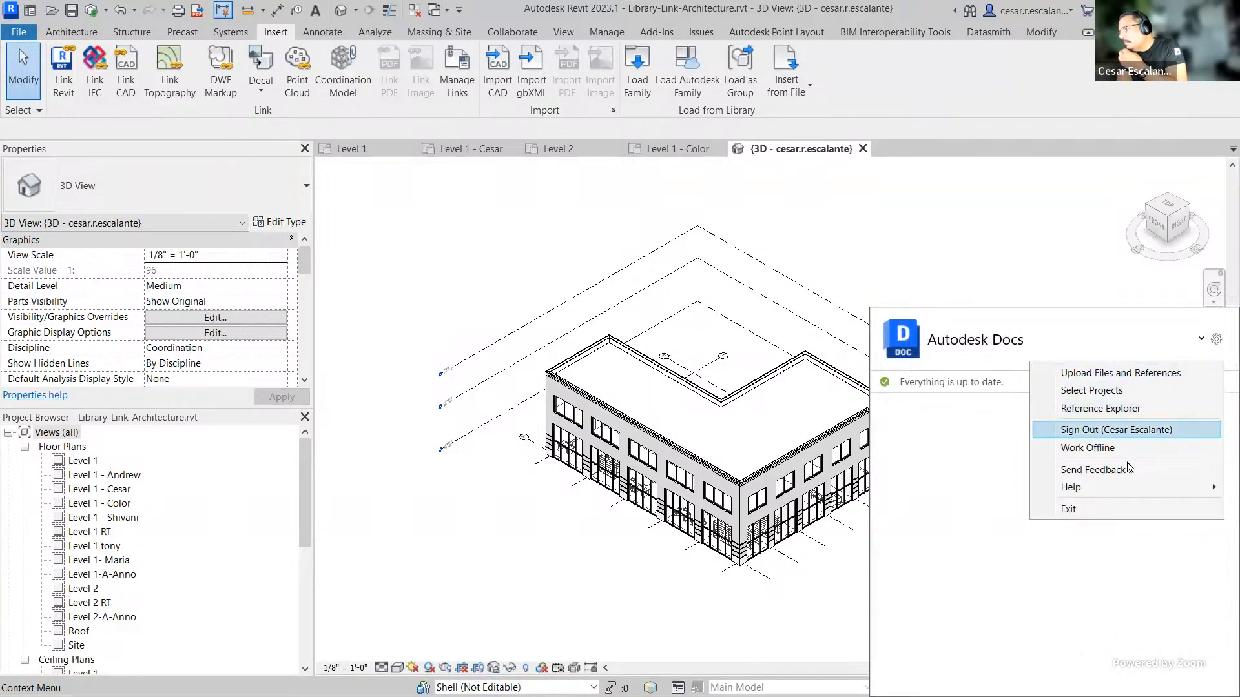
click(953, 387)
click(1201, 338)
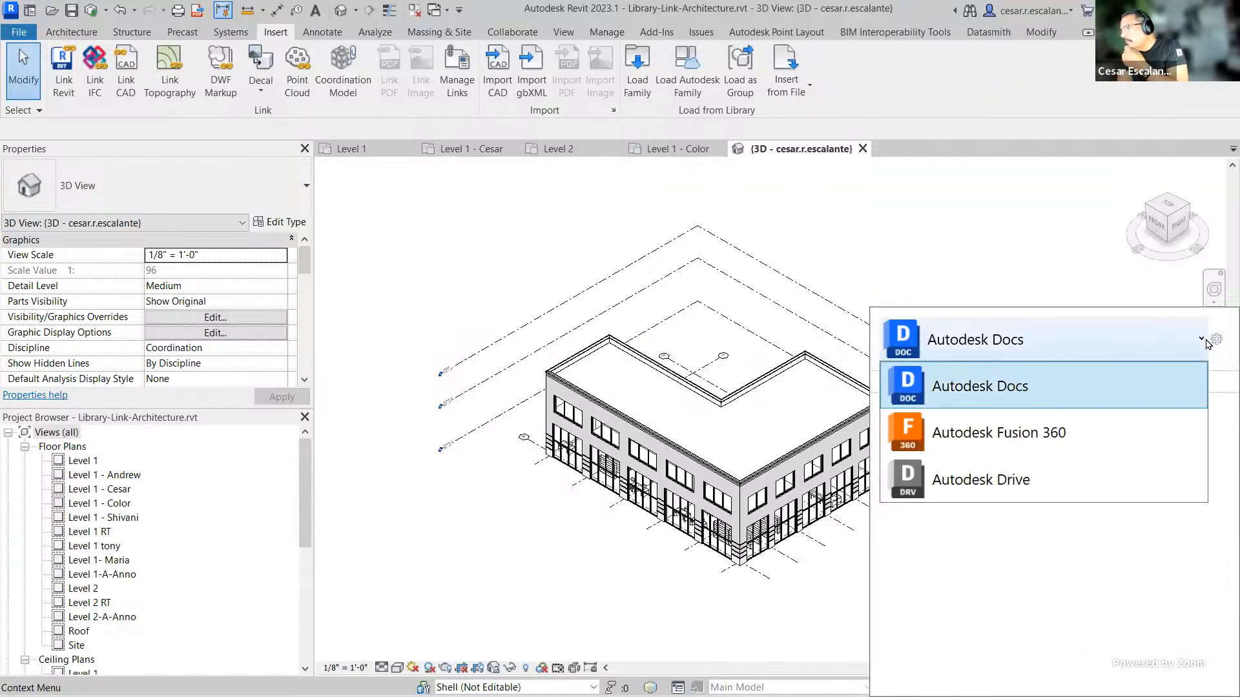
click(1099, 379)
click(1215, 340)
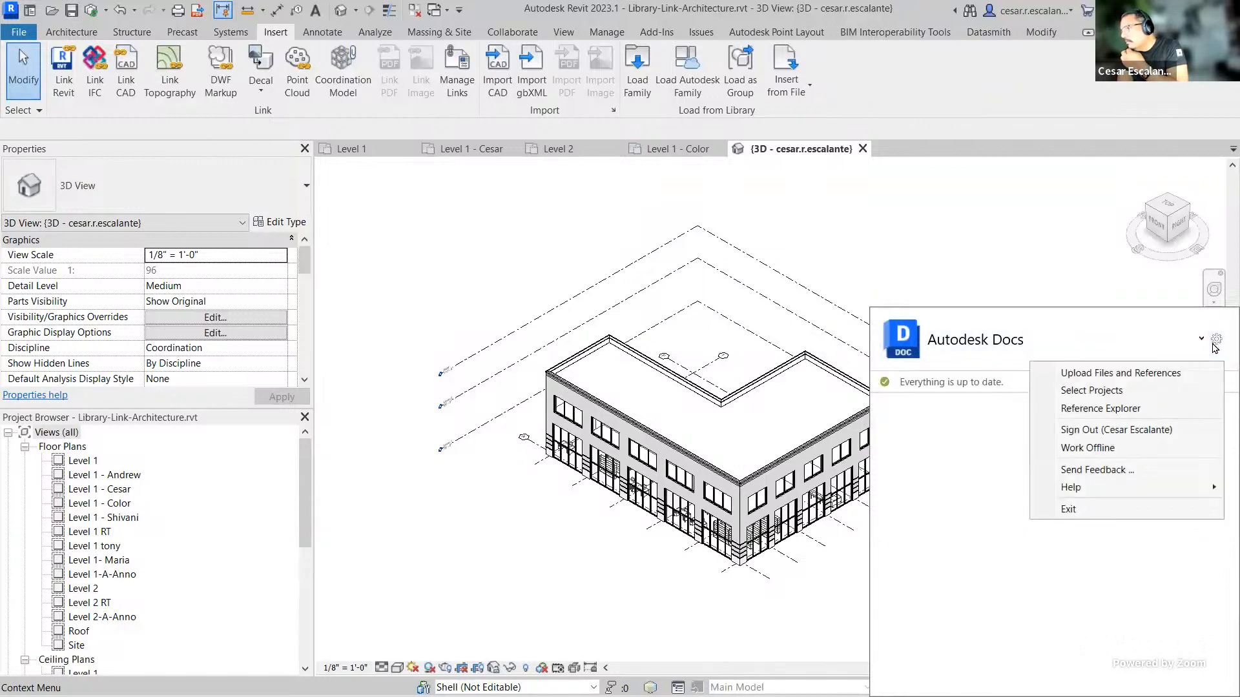
click(1098, 390)
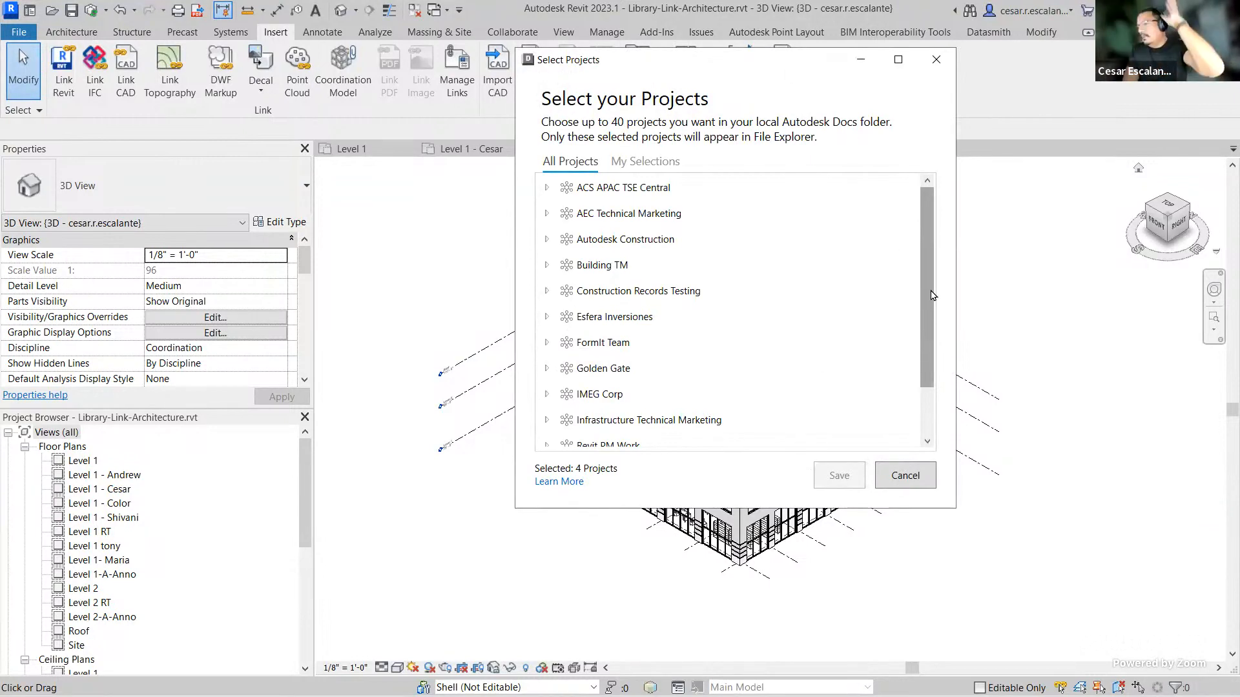
drag(931, 295, 921, 346)
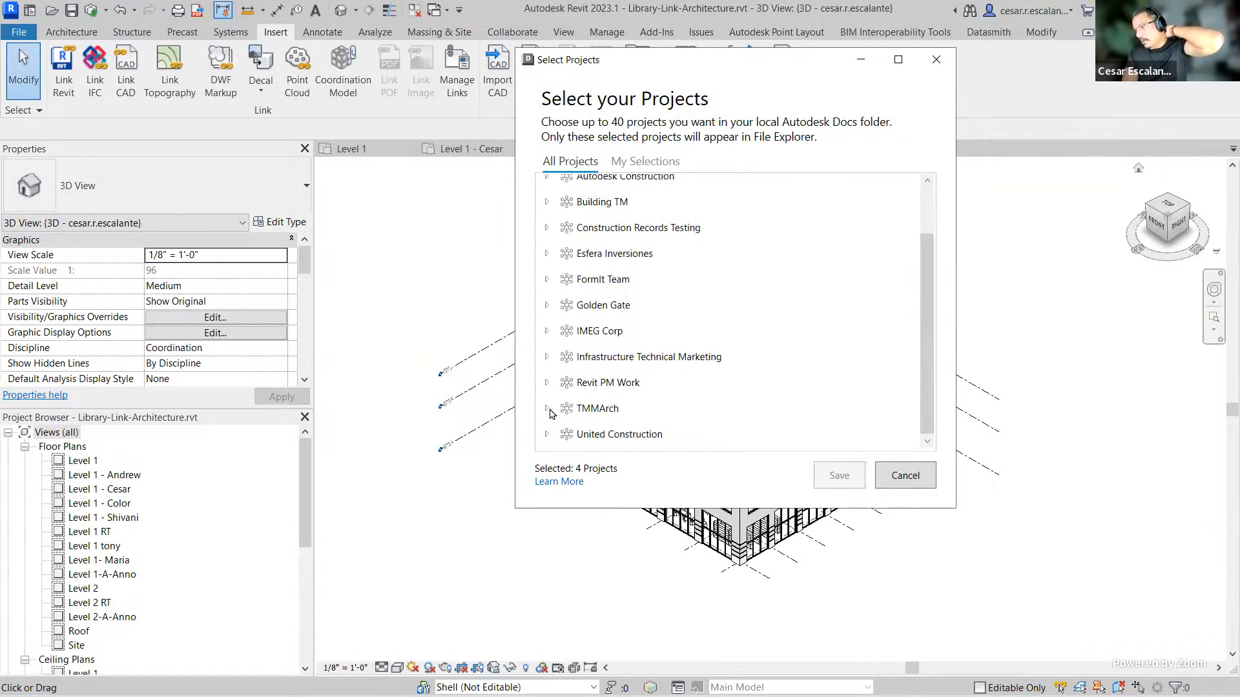
click(546, 408)
scroll(555, 407, down, 2)
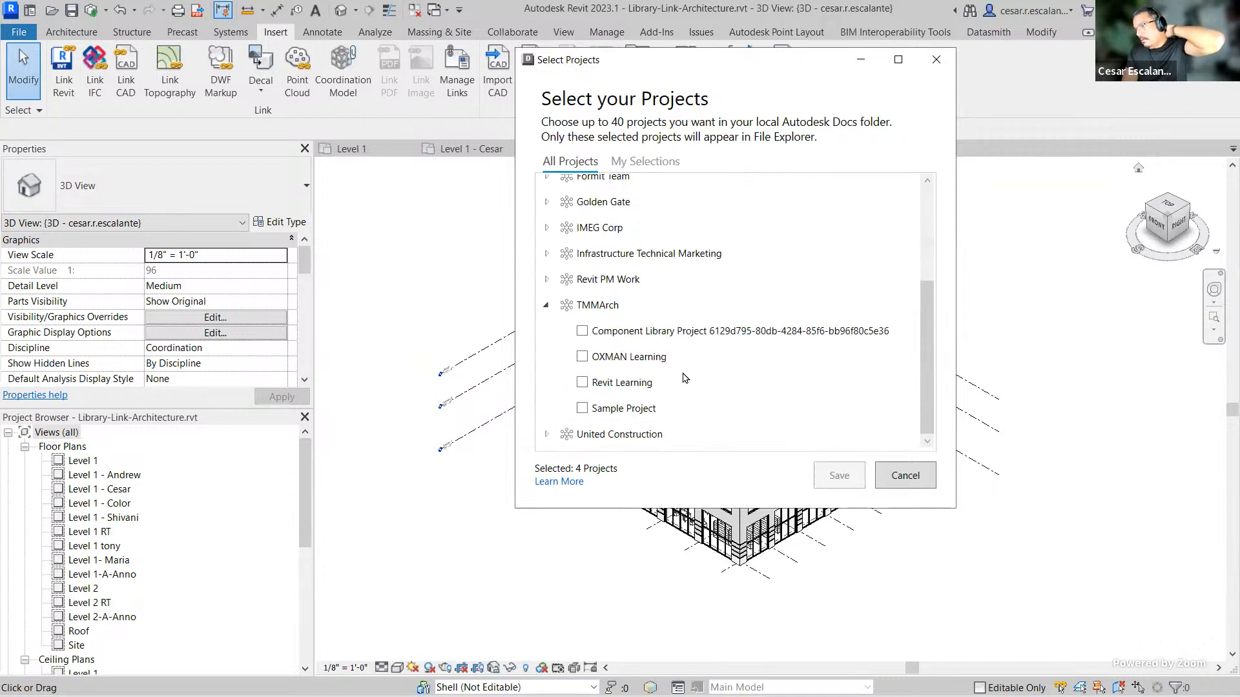
click(582, 357)
click(838, 475)
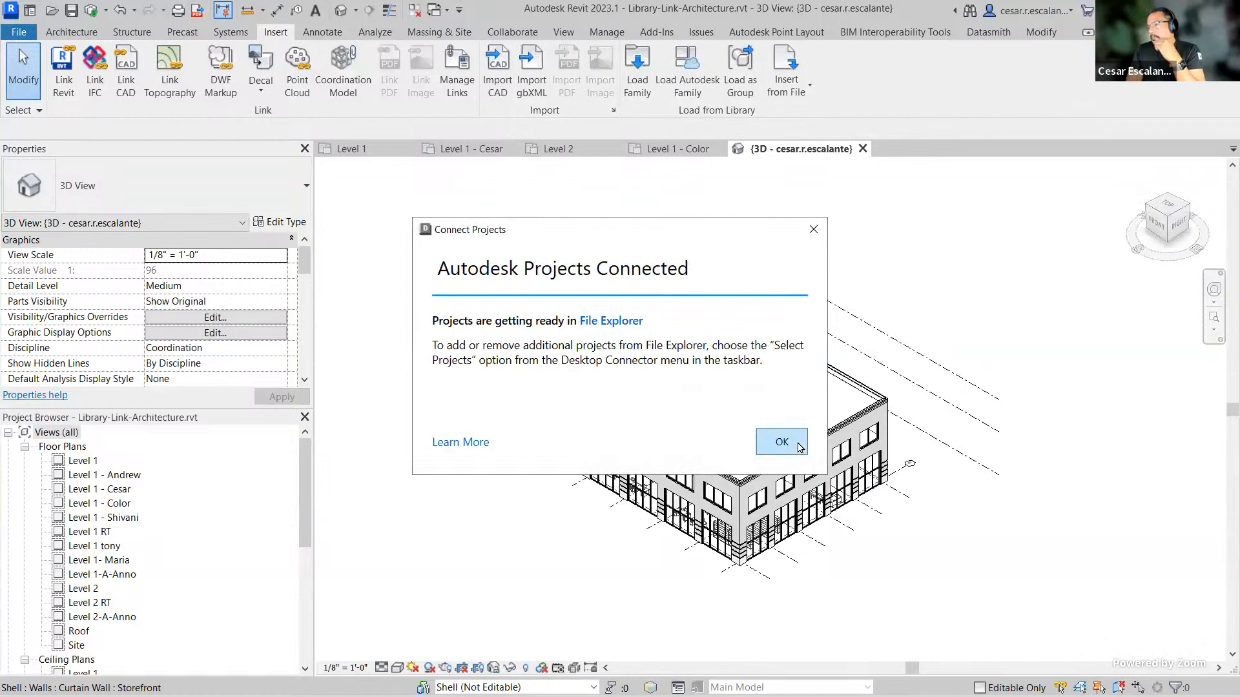
click(792, 445)
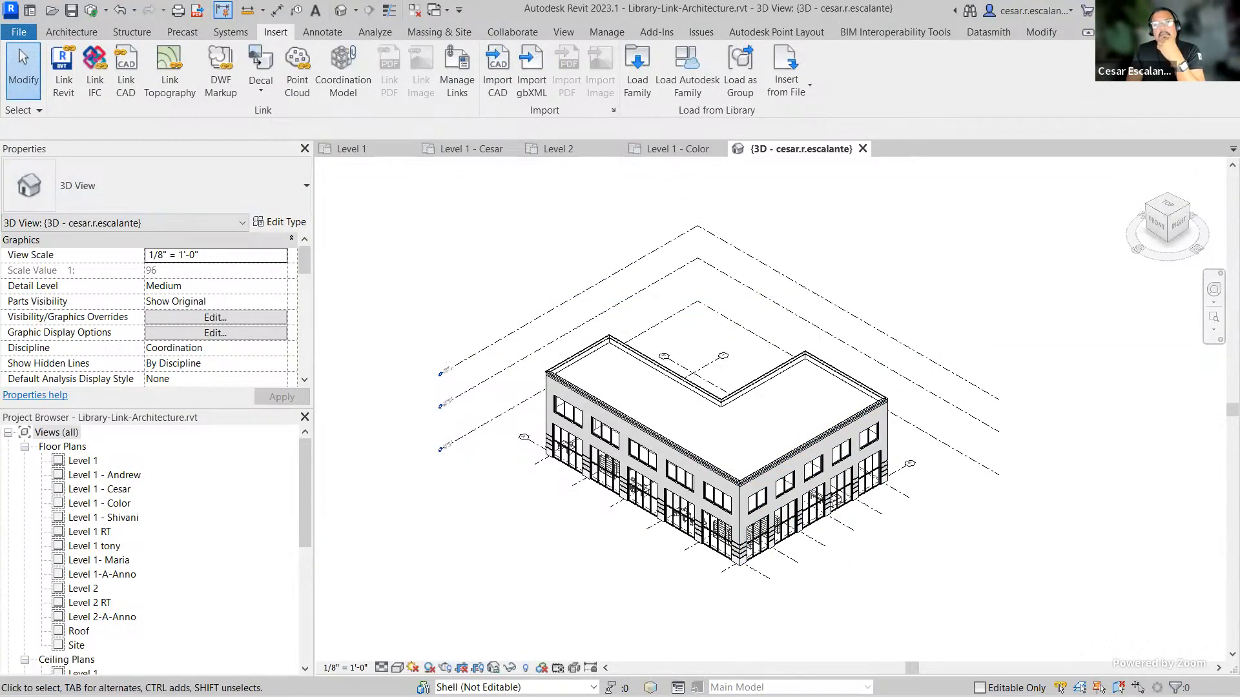
Step: In File Explorer, browse the synced Autodesk Docs location through TMMArch, OXMAN Learning and Project Files into the Model folder
key(alt+Tab)
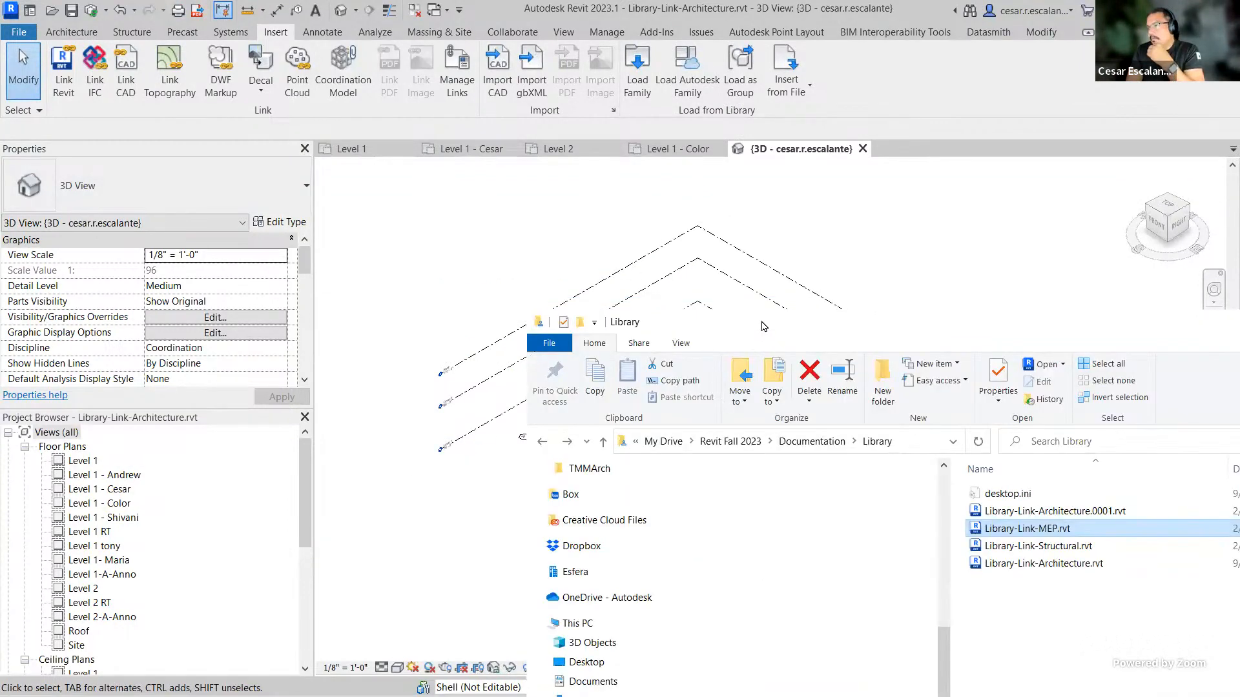
drag(762, 326, 557, 89)
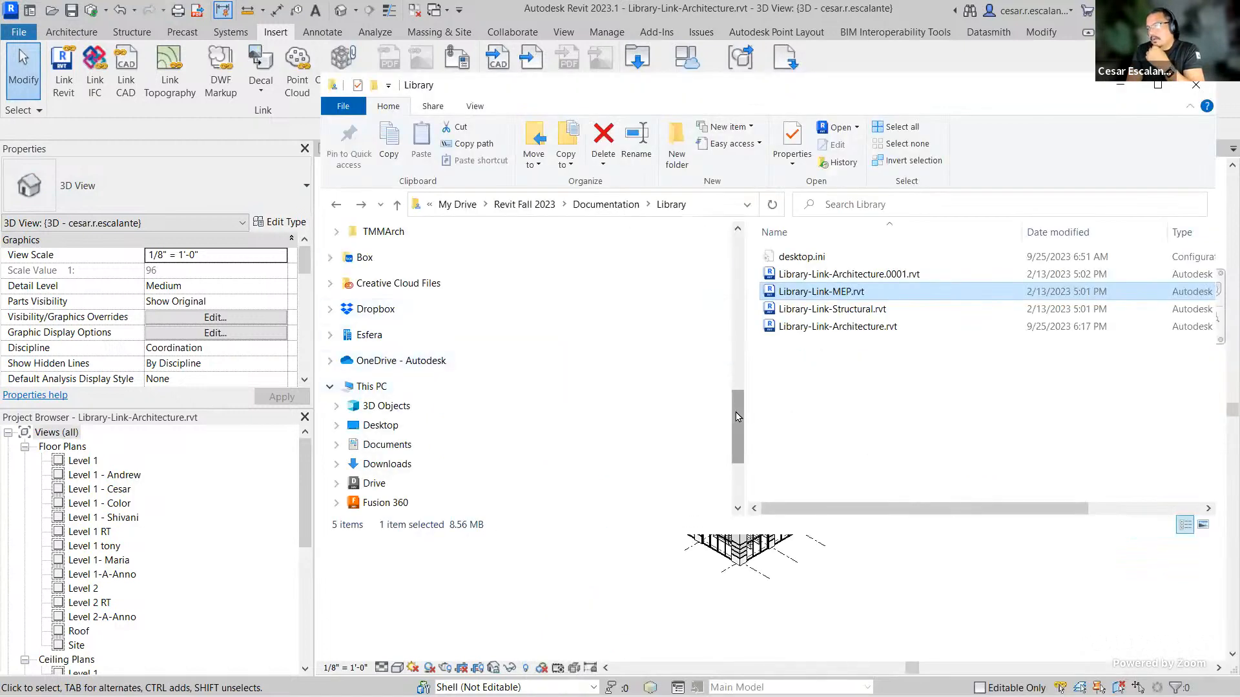
mouse_move(738, 421)
mouse_down()
mouse_move(734, 450)
mouse_move(737, 404)
mouse_up()
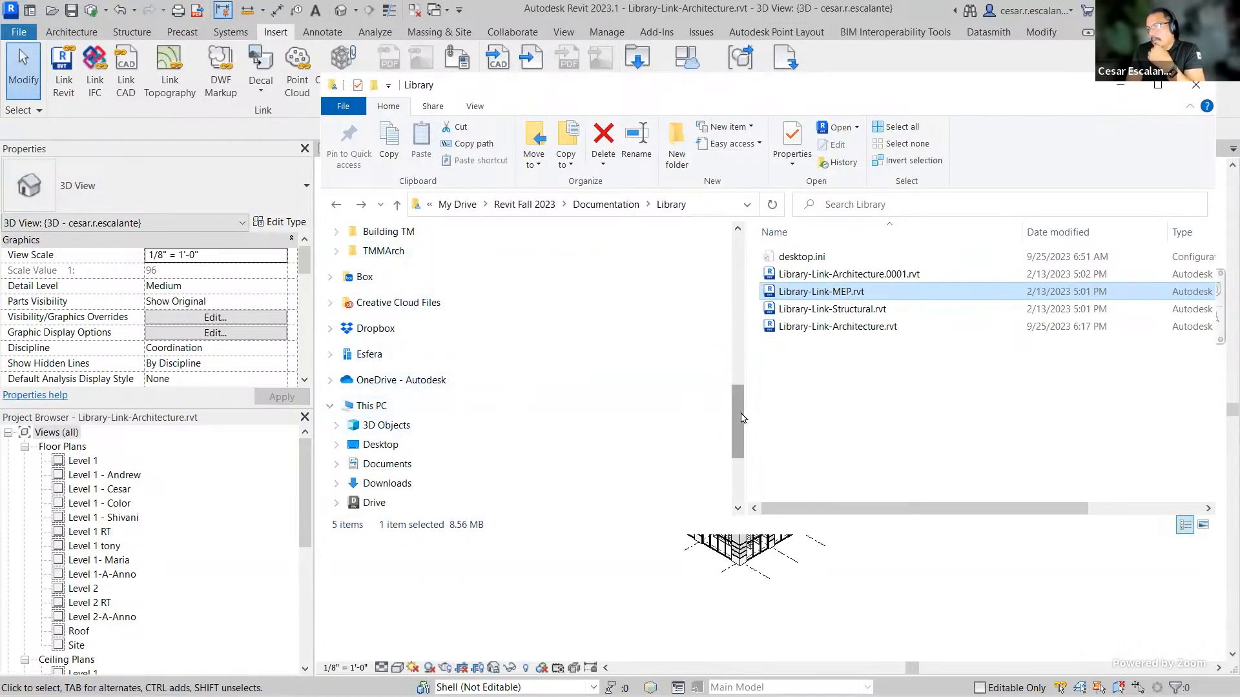
drag(737, 416, 737, 374)
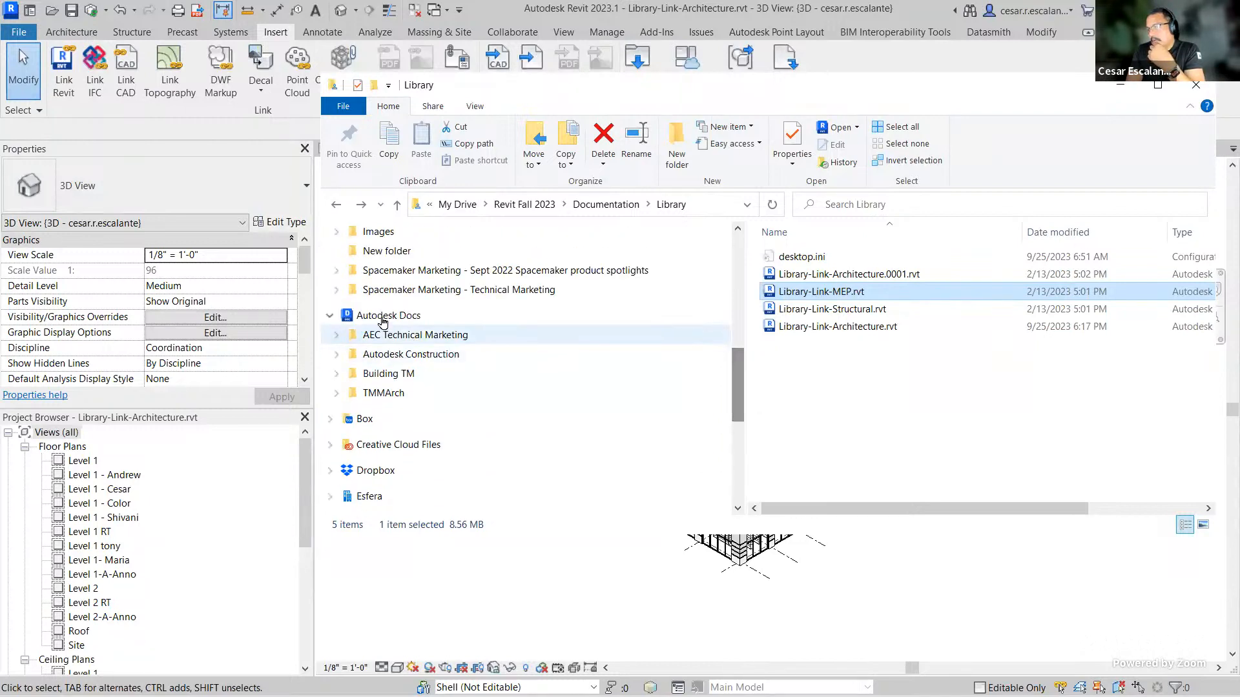
click(386, 393)
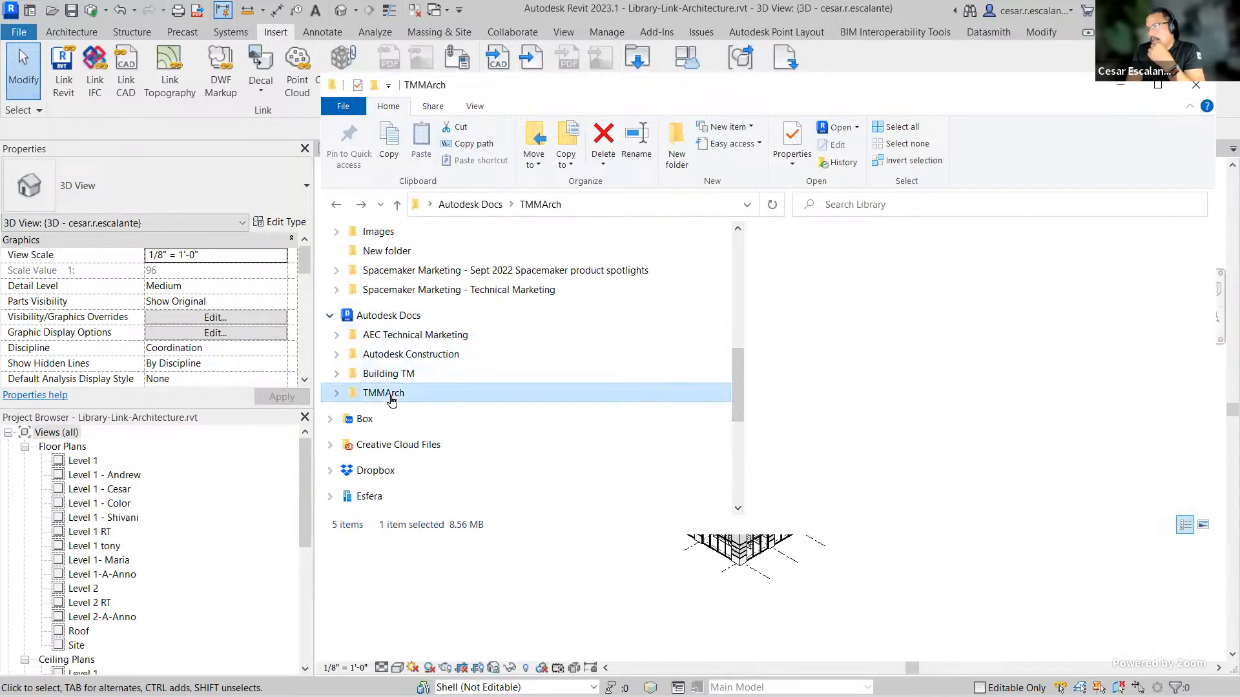
click(811, 259)
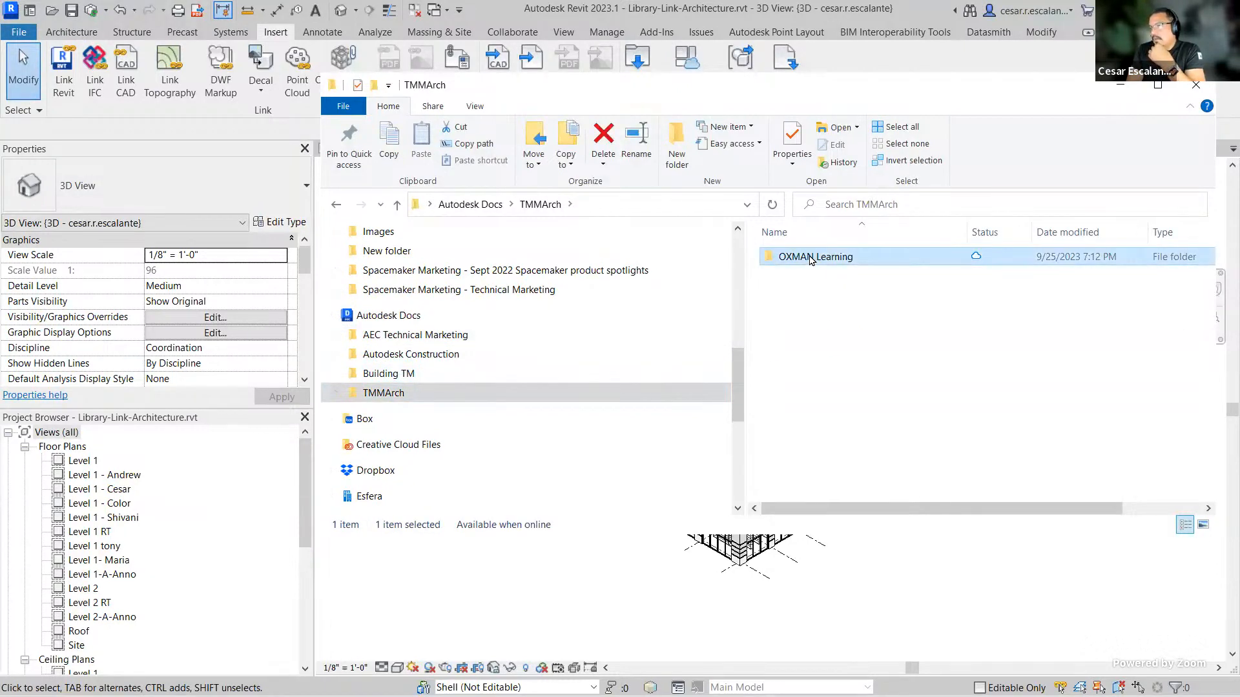
double_click(851, 262)
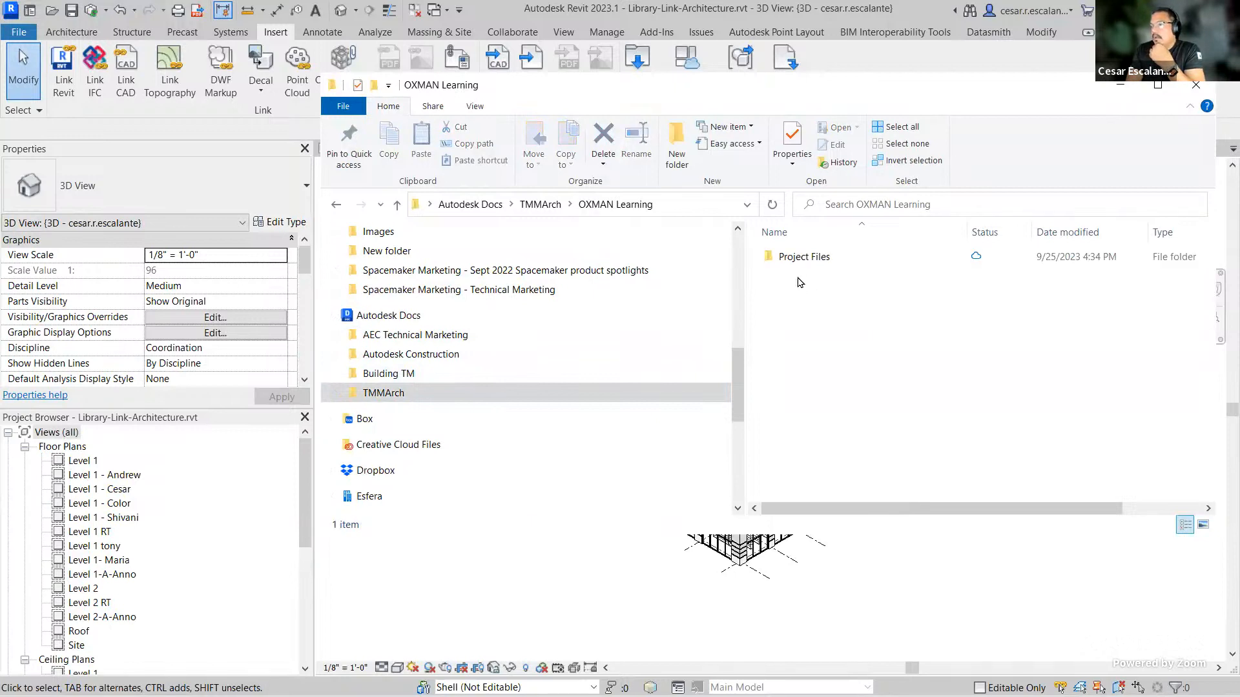
click(801, 257)
double_click(801, 257)
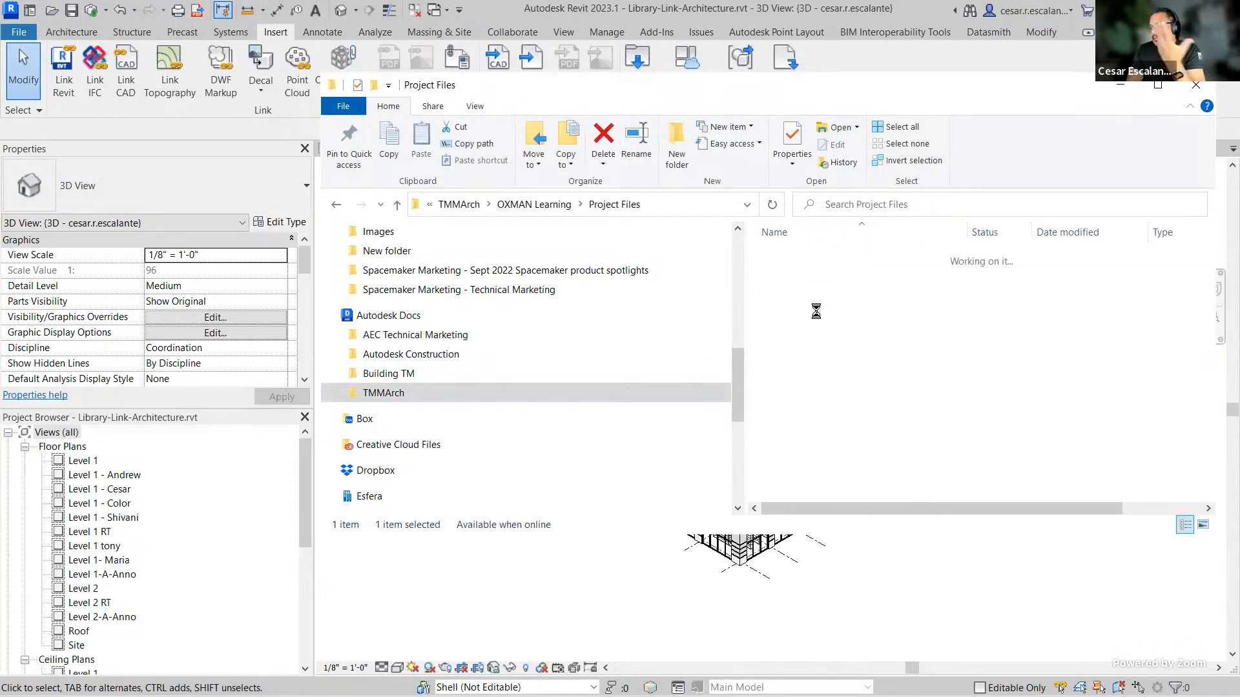
click(802, 291)
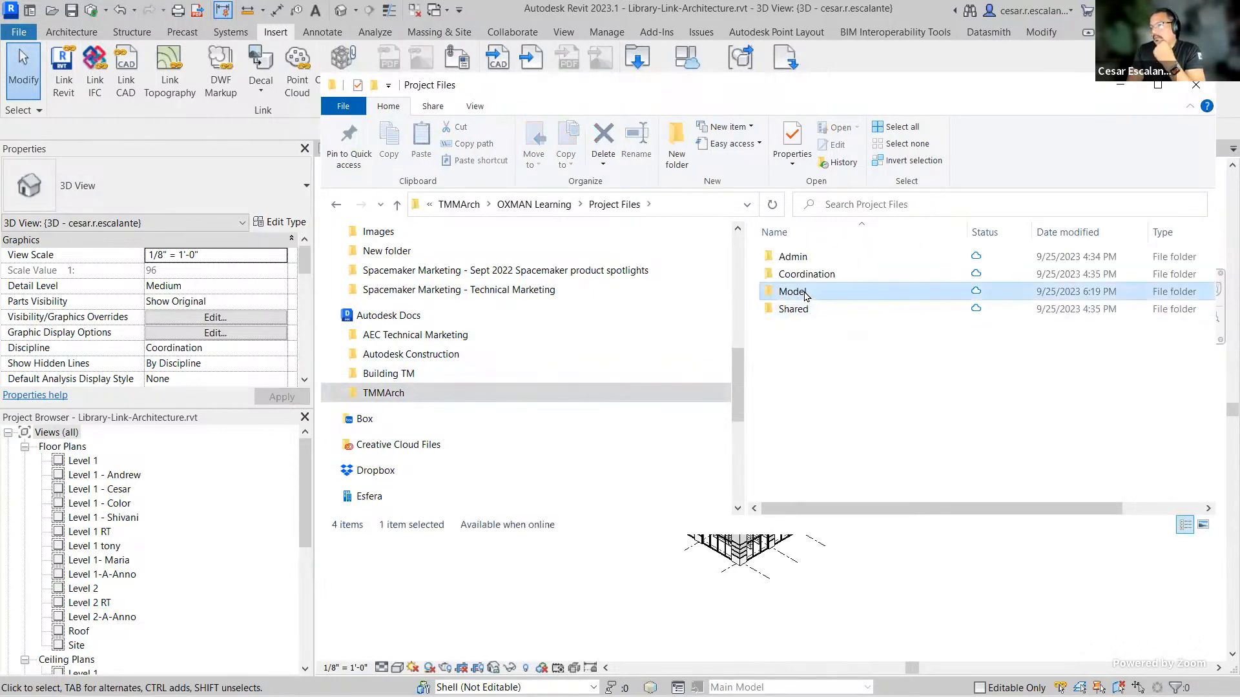
double_click(803, 291)
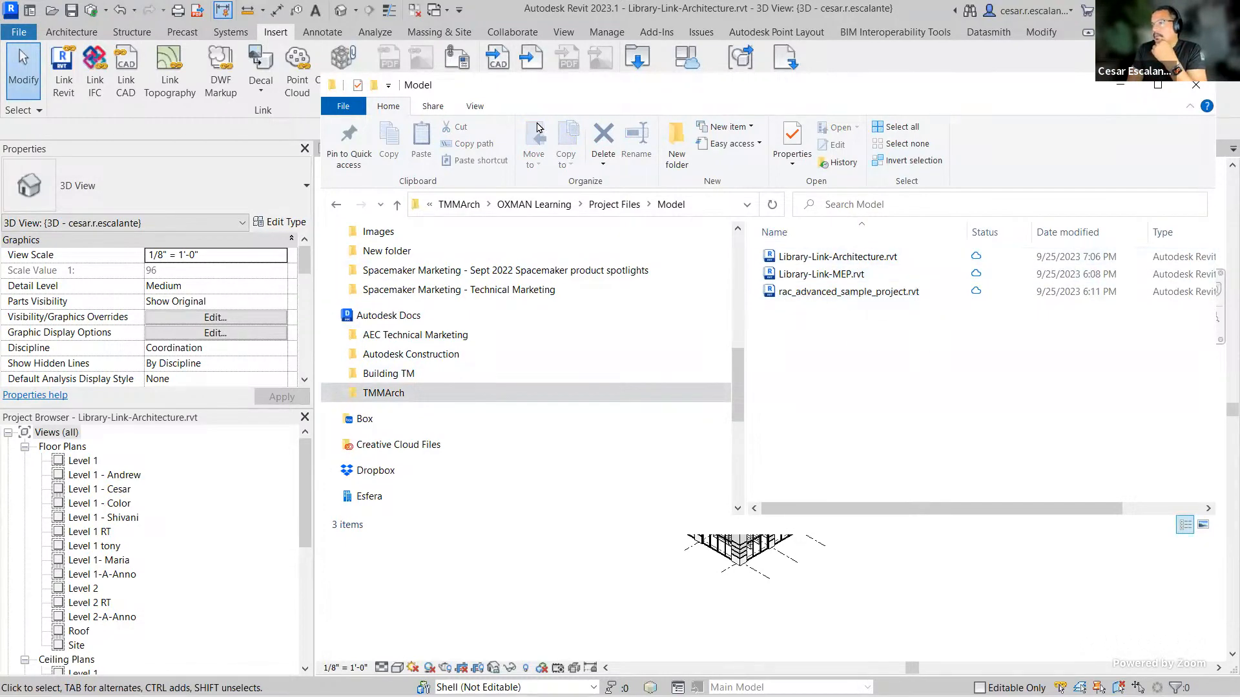
drag(601, 98, 55, 250)
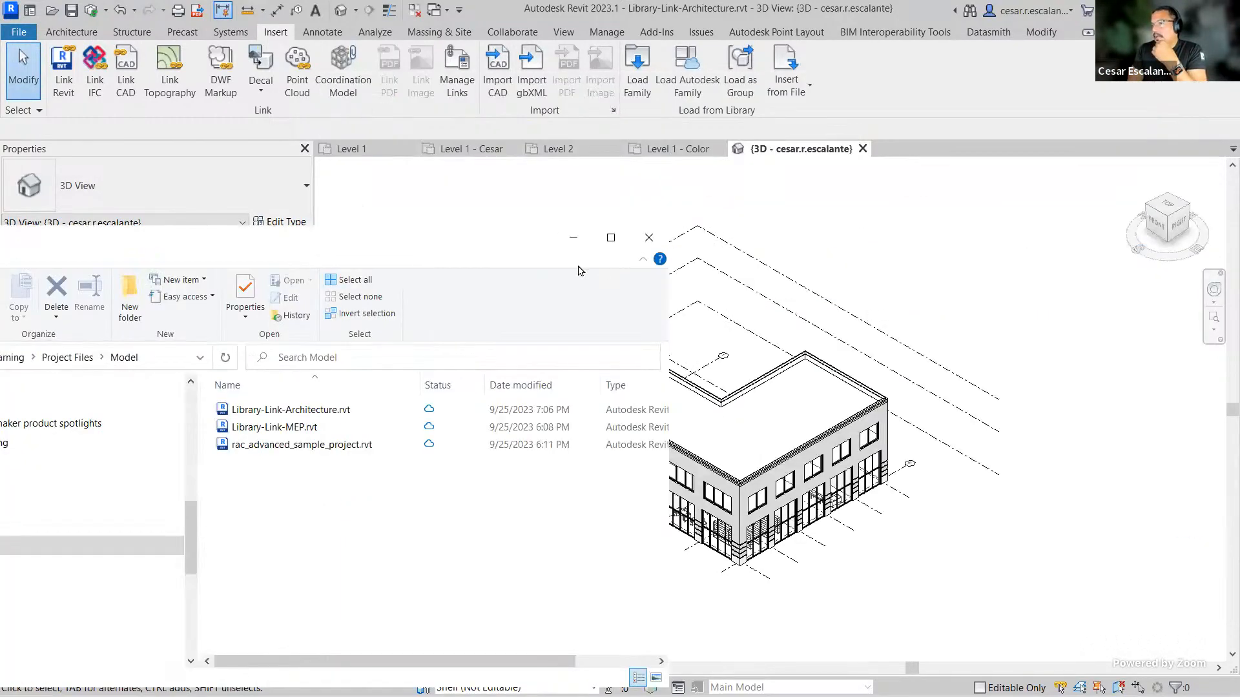
Step: Open Manage Links, start adding a Revit link, and browse External Resource's Autodesk Docs through OXMAN Learning and Project Files to Model
click(744, 260)
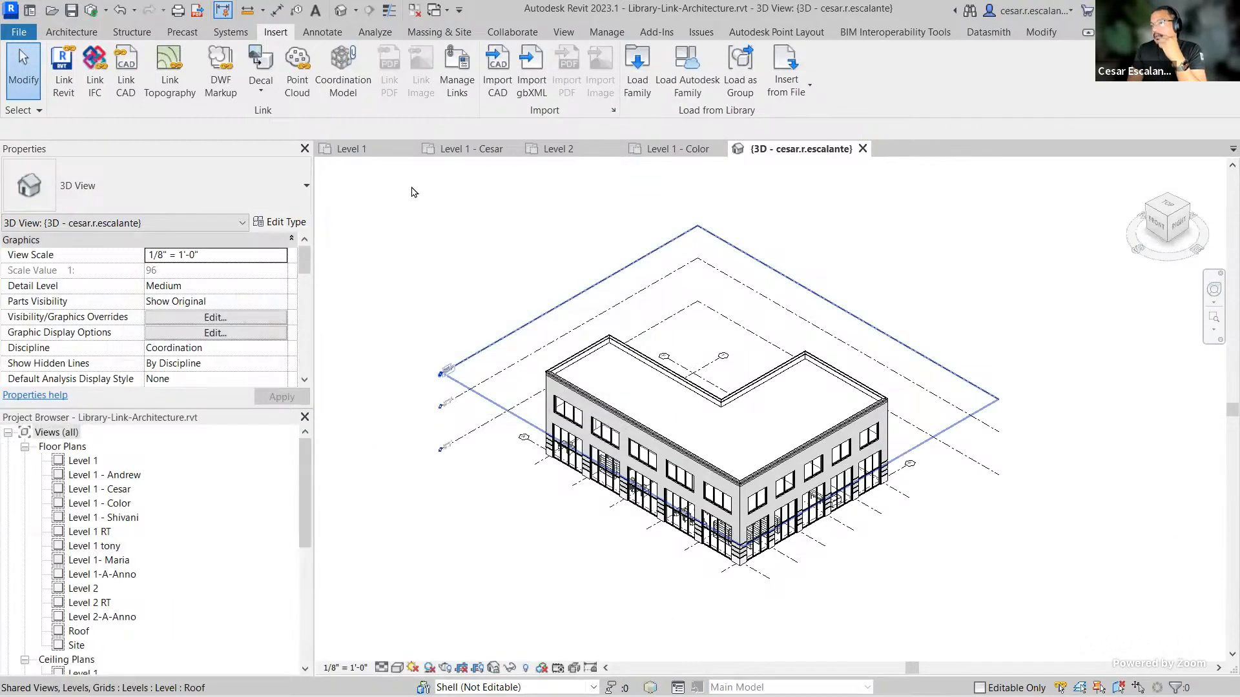
click(459, 80)
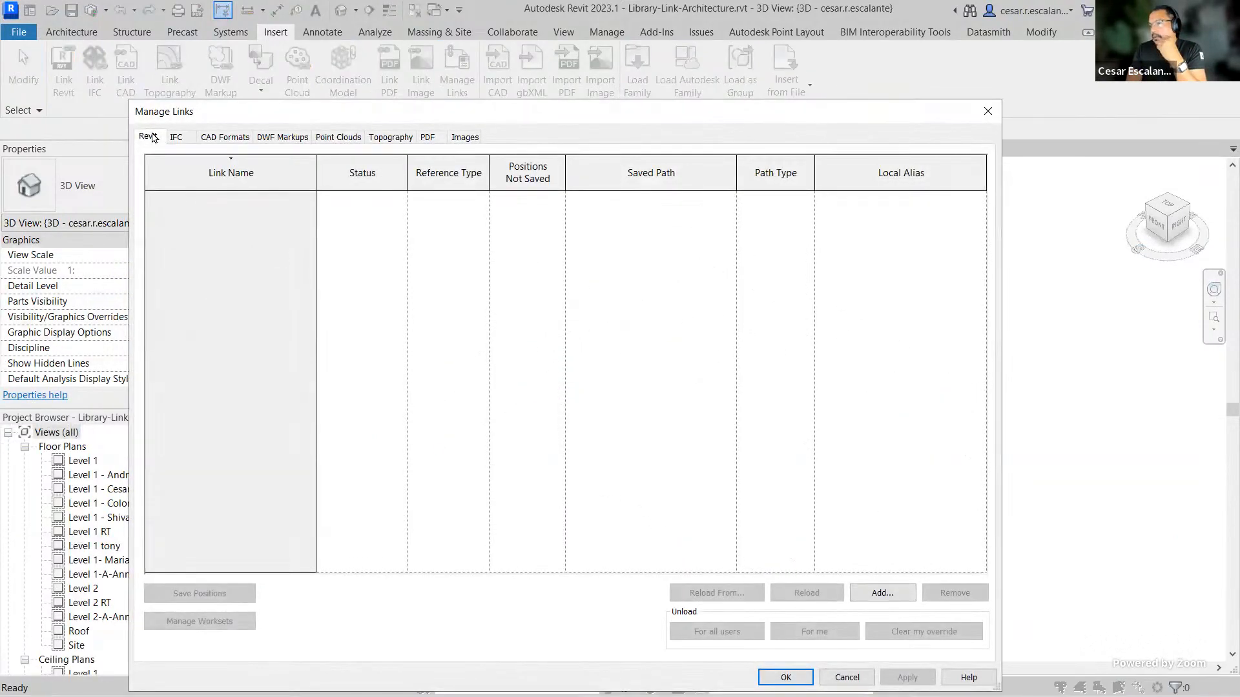
click(882, 593)
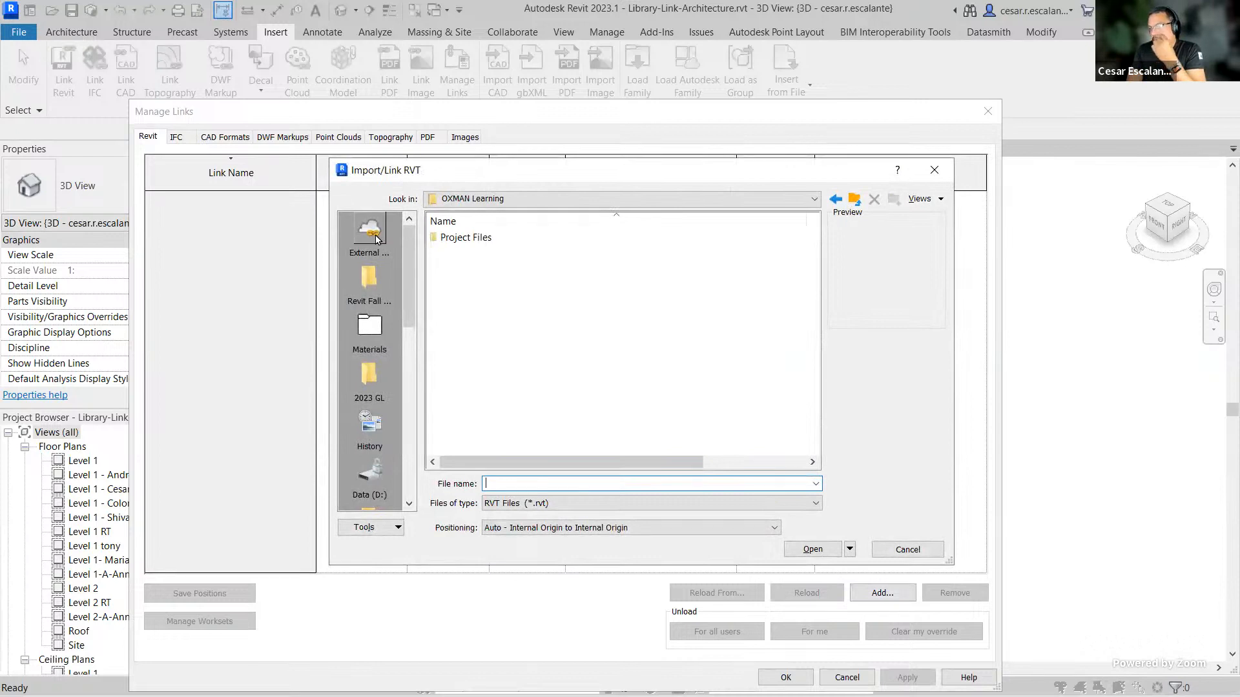
click(369, 232)
double_click(491, 237)
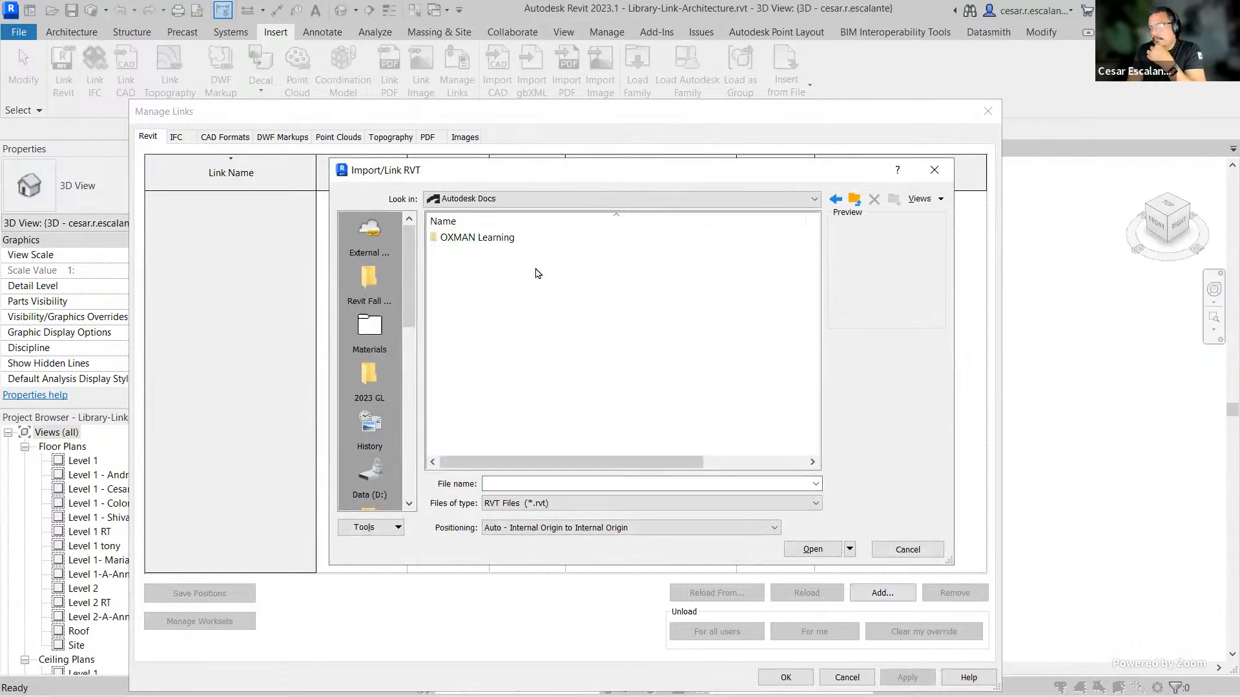
double_click(492, 238)
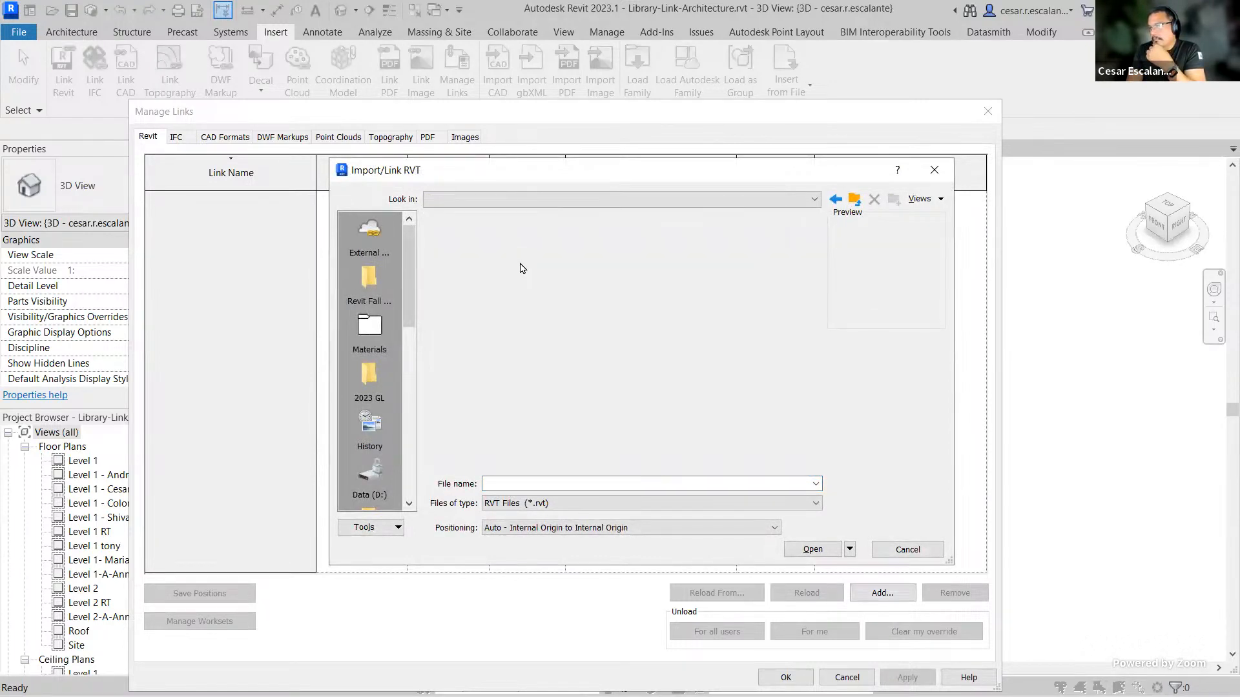
double_click(474, 238)
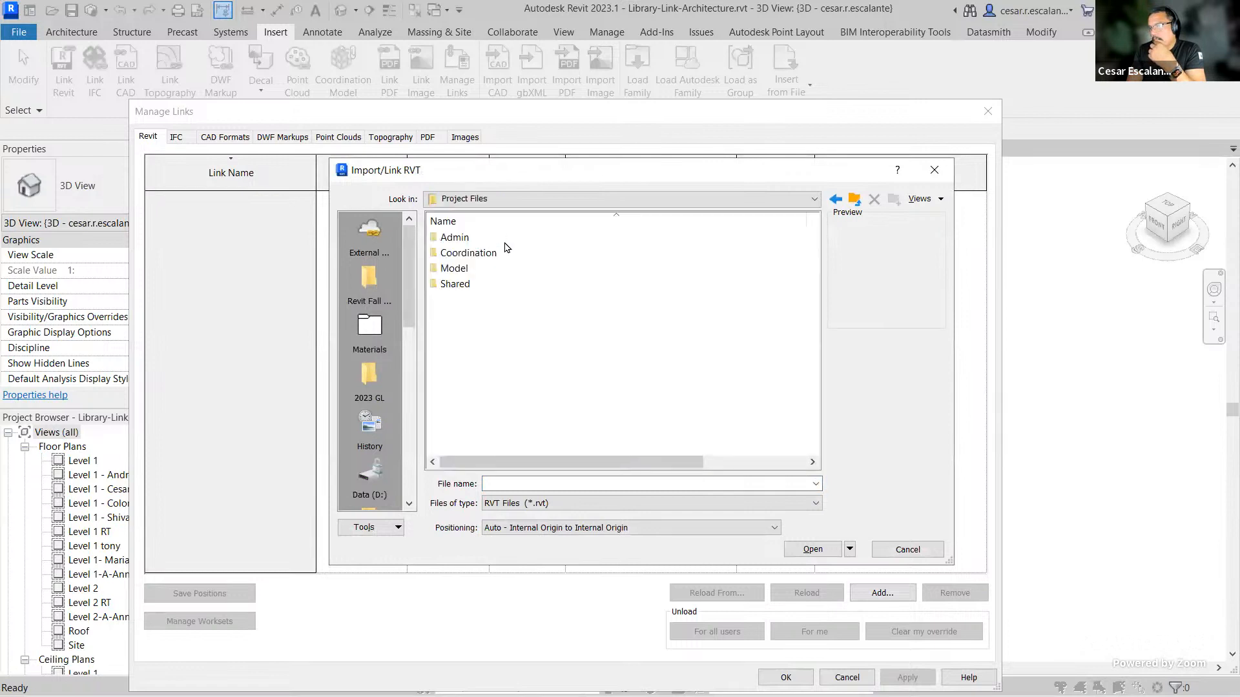
double_click(460, 269)
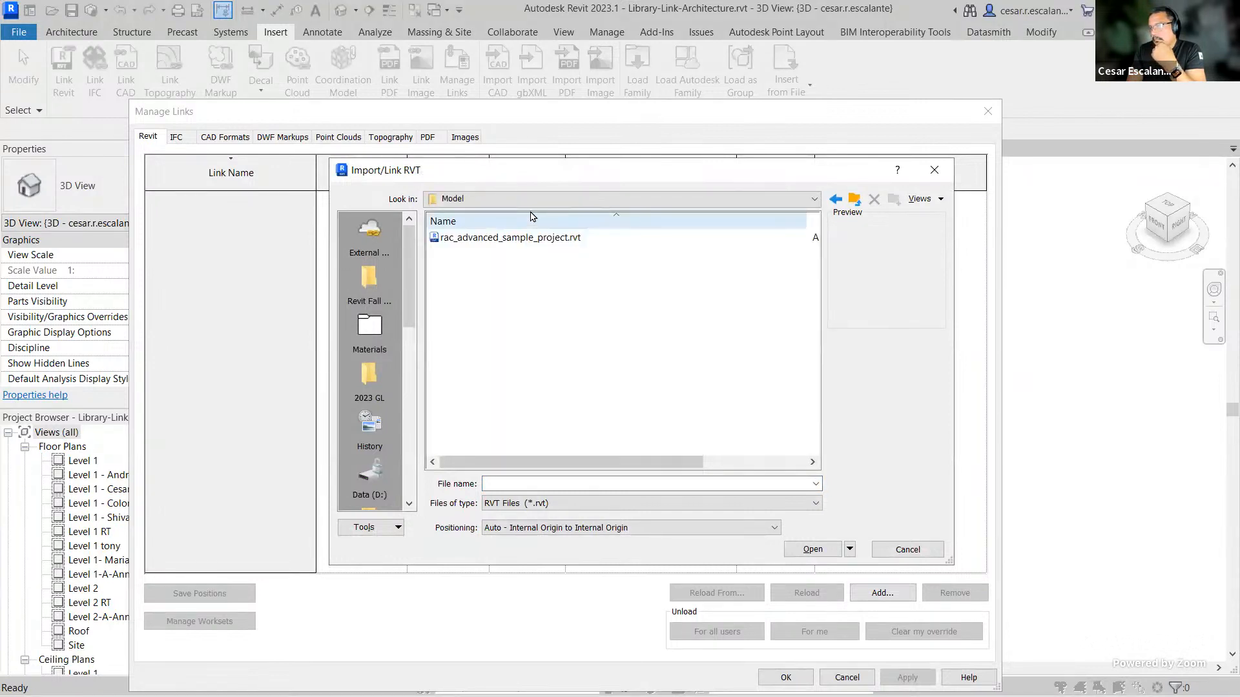
Step: Switch to the local Autodesk Docs location, open TMMArch > OXMAN Learning > Project Files > Model, link Library-Link-MEP.rvt, and confirm
click(620, 198)
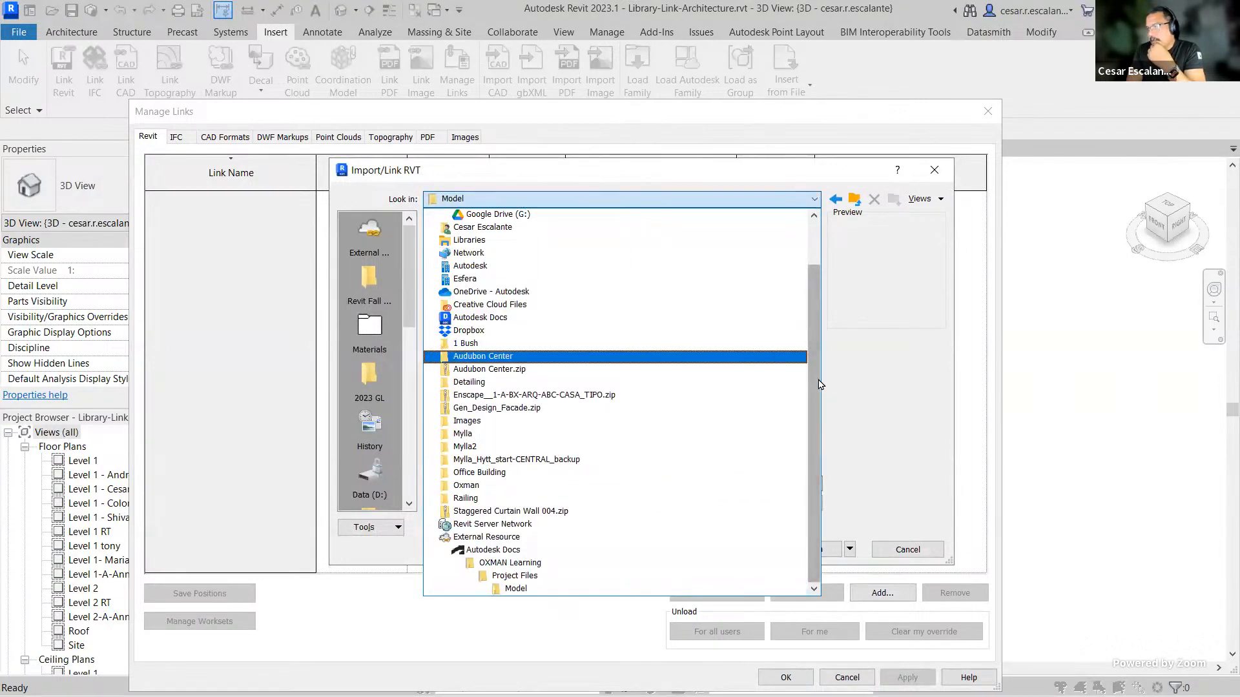
click(494, 316)
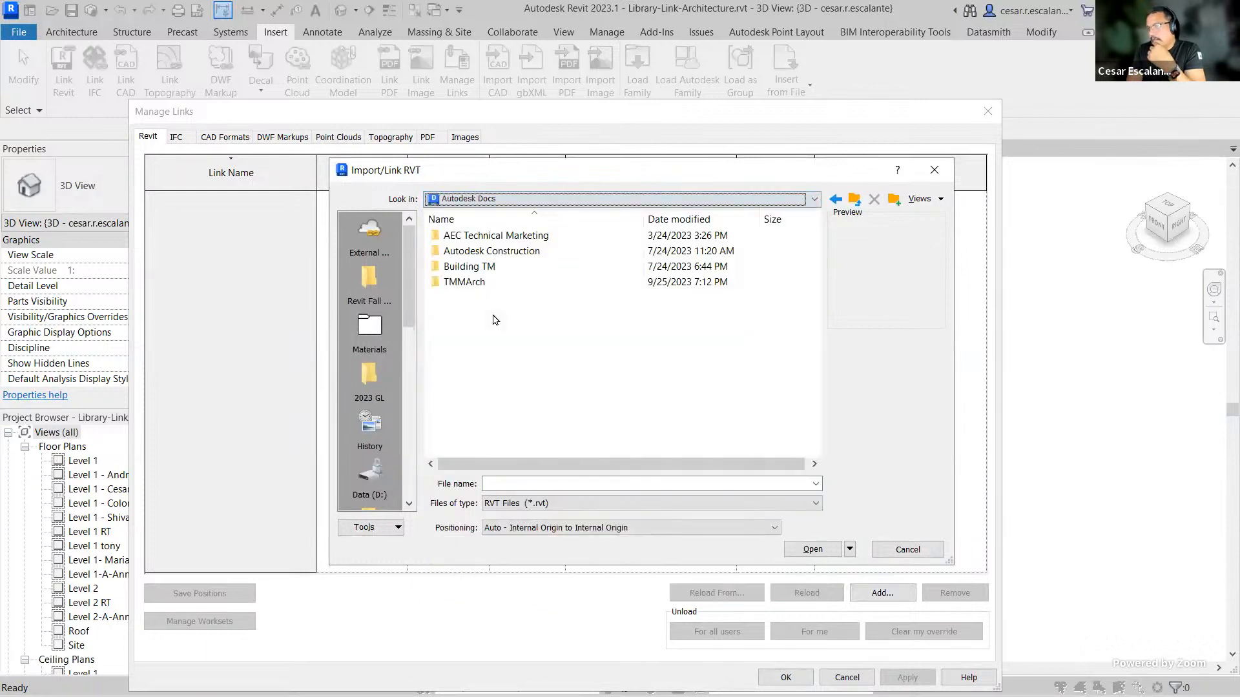
double_click(481, 284)
double_click(483, 236)
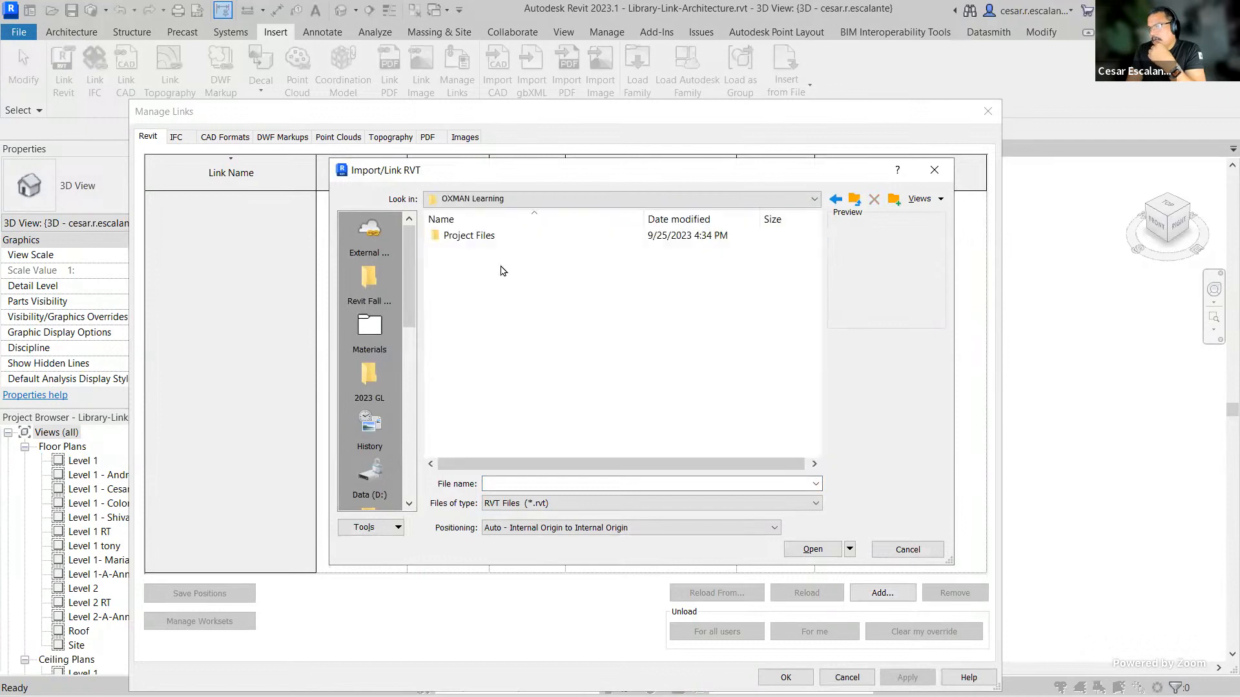
double_click(477, 235)
double_click(467, 266)
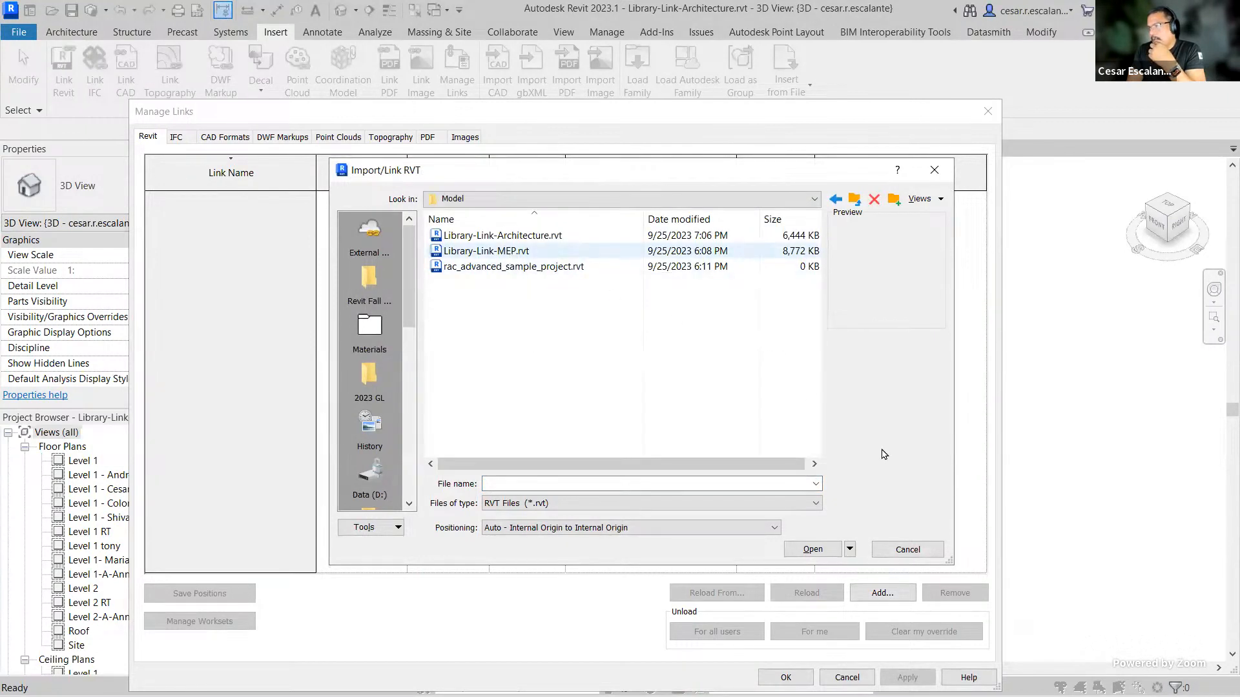
click(812, 550)
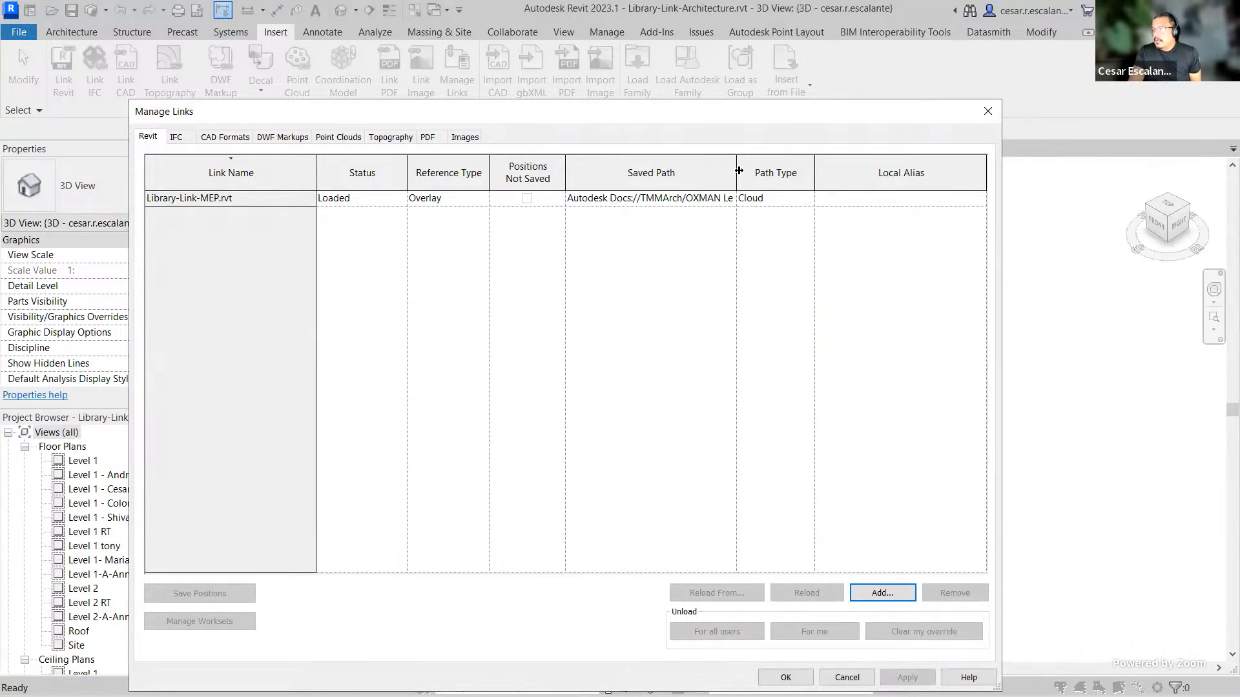
drag(738, 171, 947, 172)
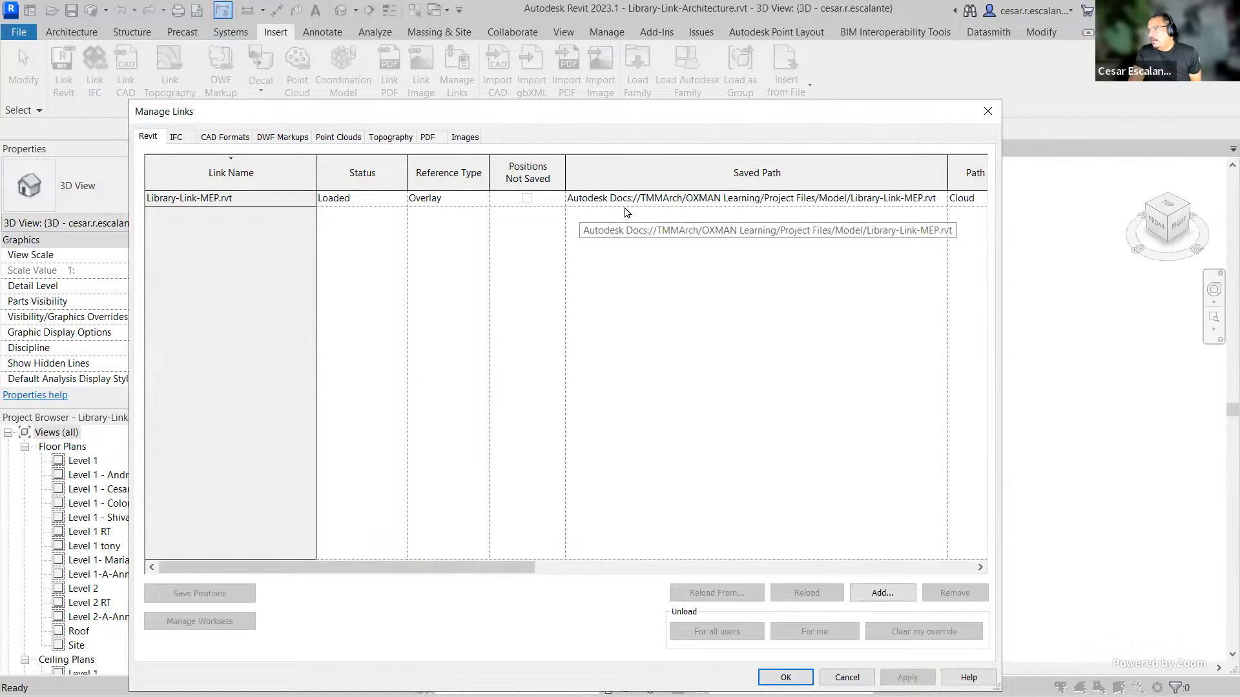
click(788, 677)
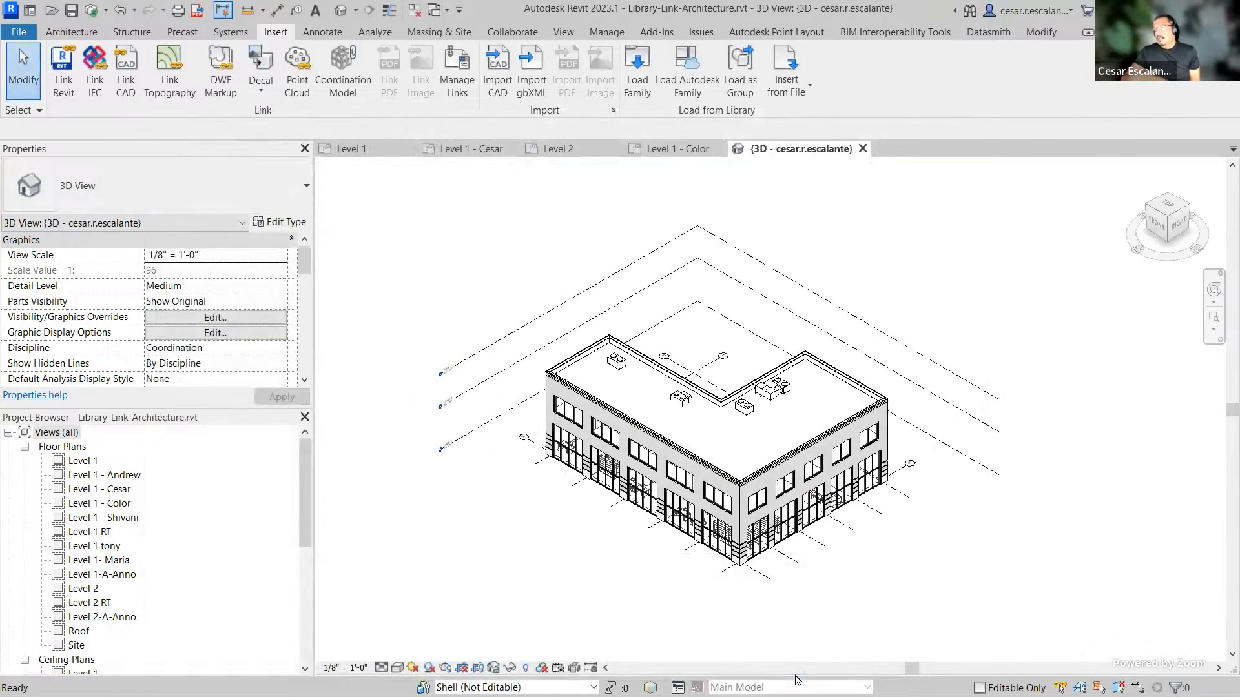
Step: Inspect the linked MEP equipment on the building's roof
scroll(678, 403, up, 3)
scroll(786, 401, up, 3)
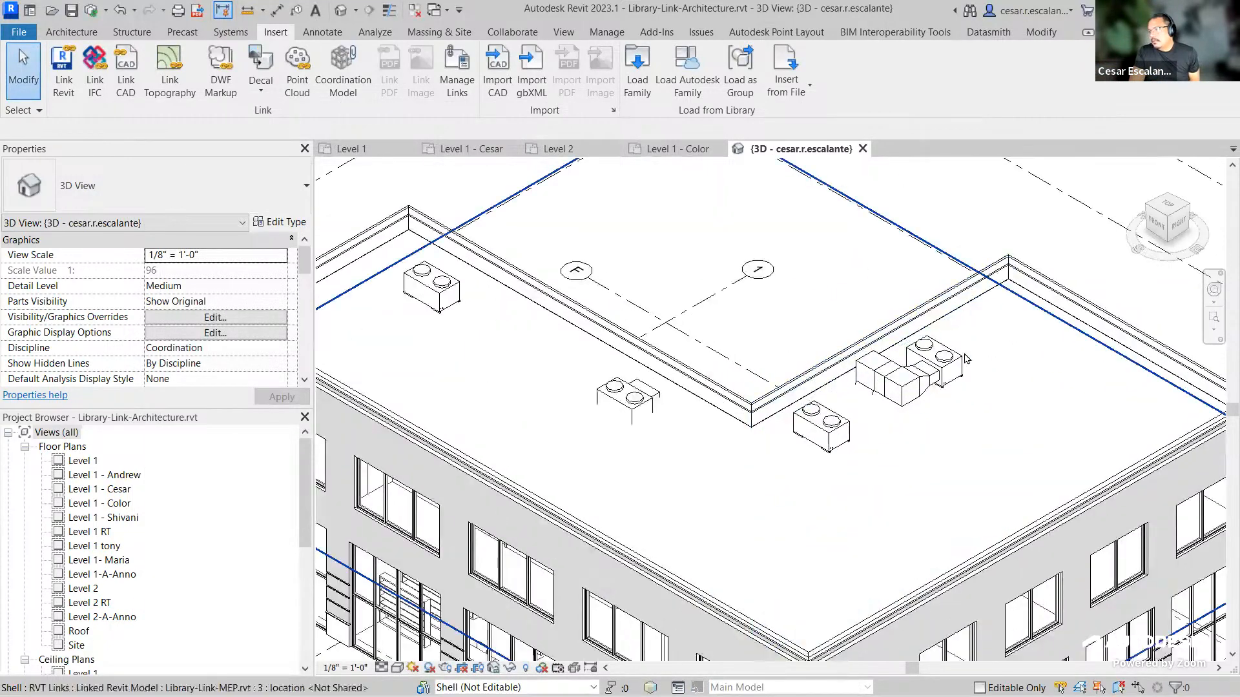
scroll(904, 373, down, 5)
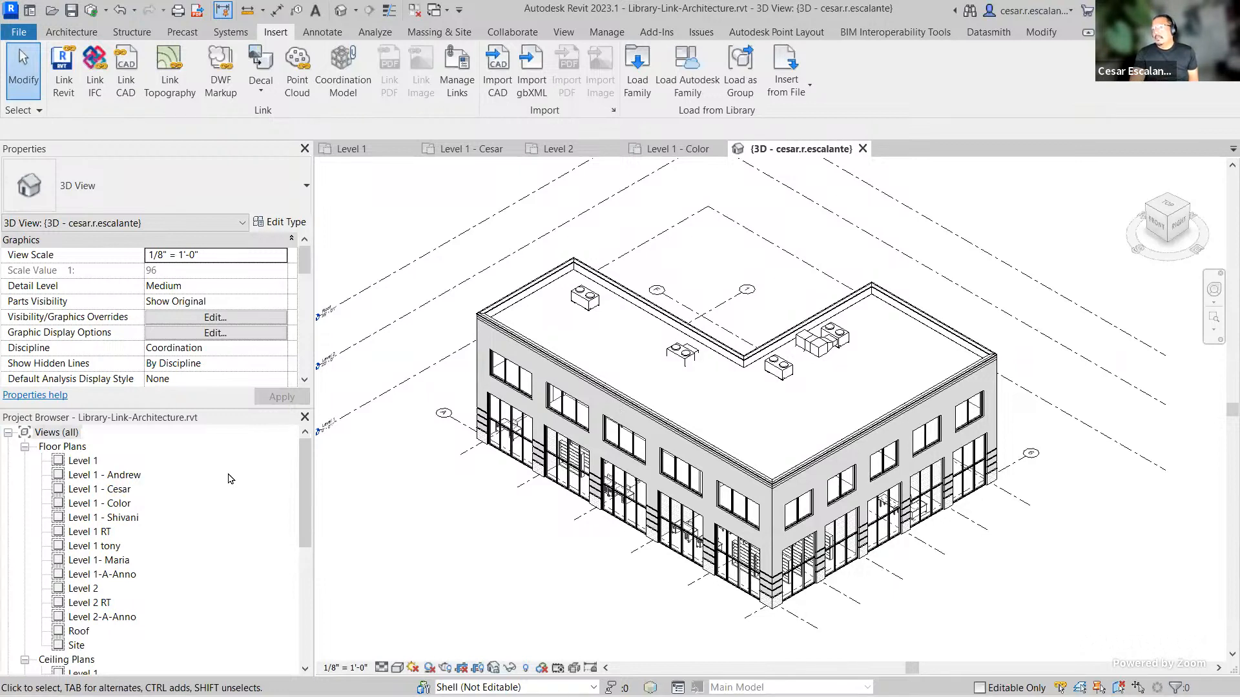
Step: Synchronize the model with central twice, and accept deleting the broken acad.exe shortcut
click(91, 10)
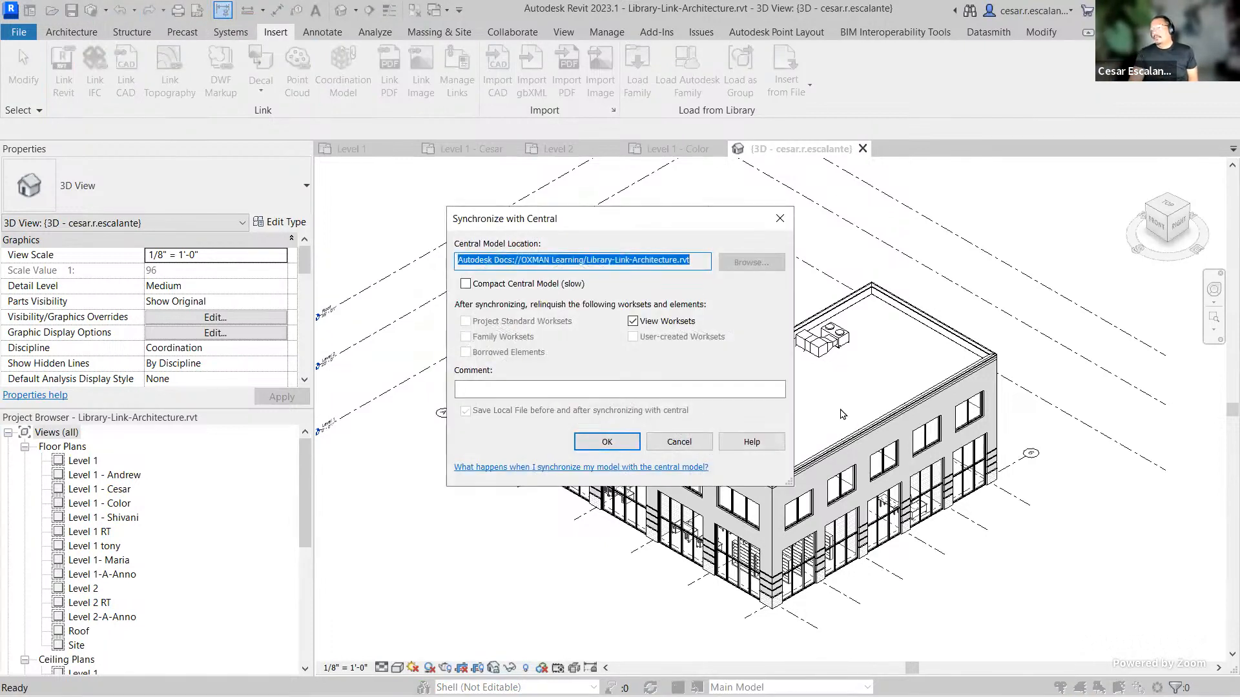
click(612, 439)
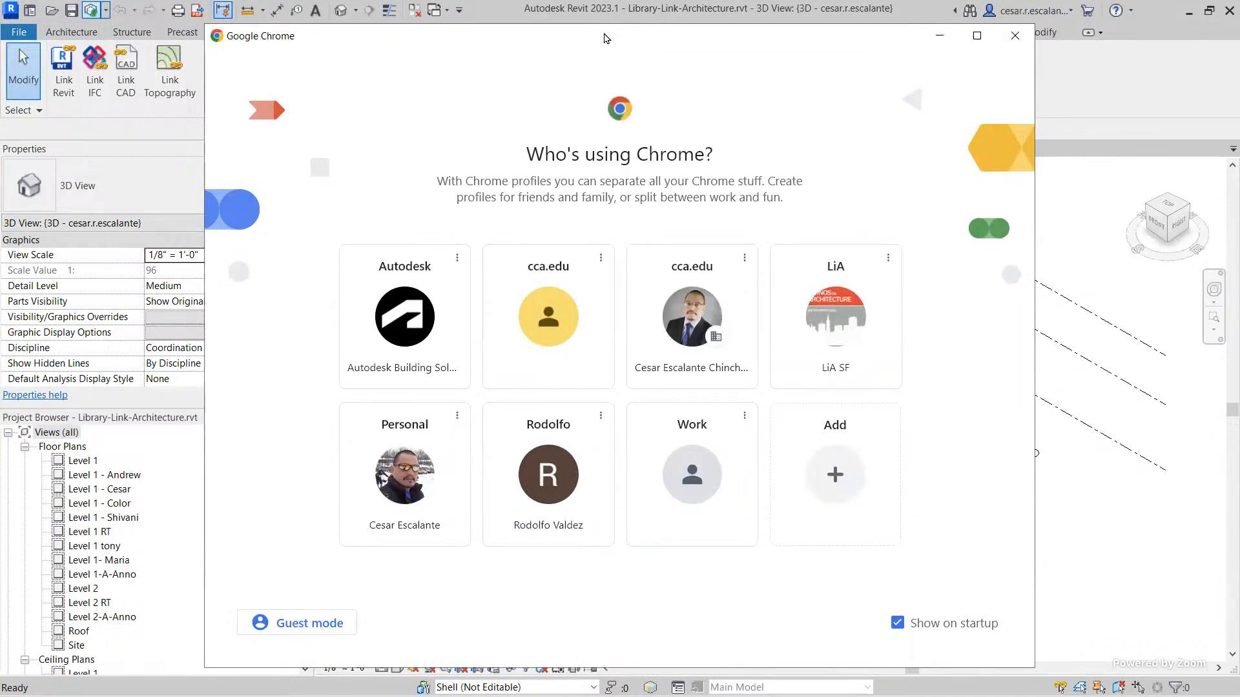
drag(605, 39, 606, 0)
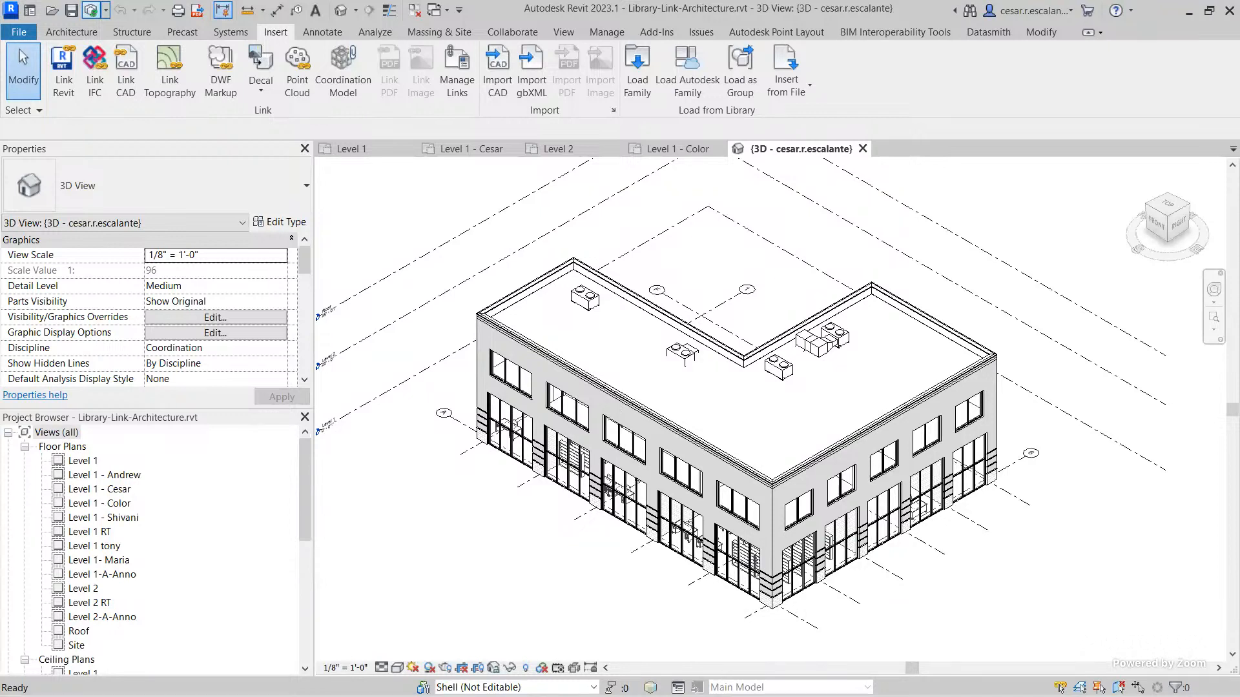
click(91, 9)
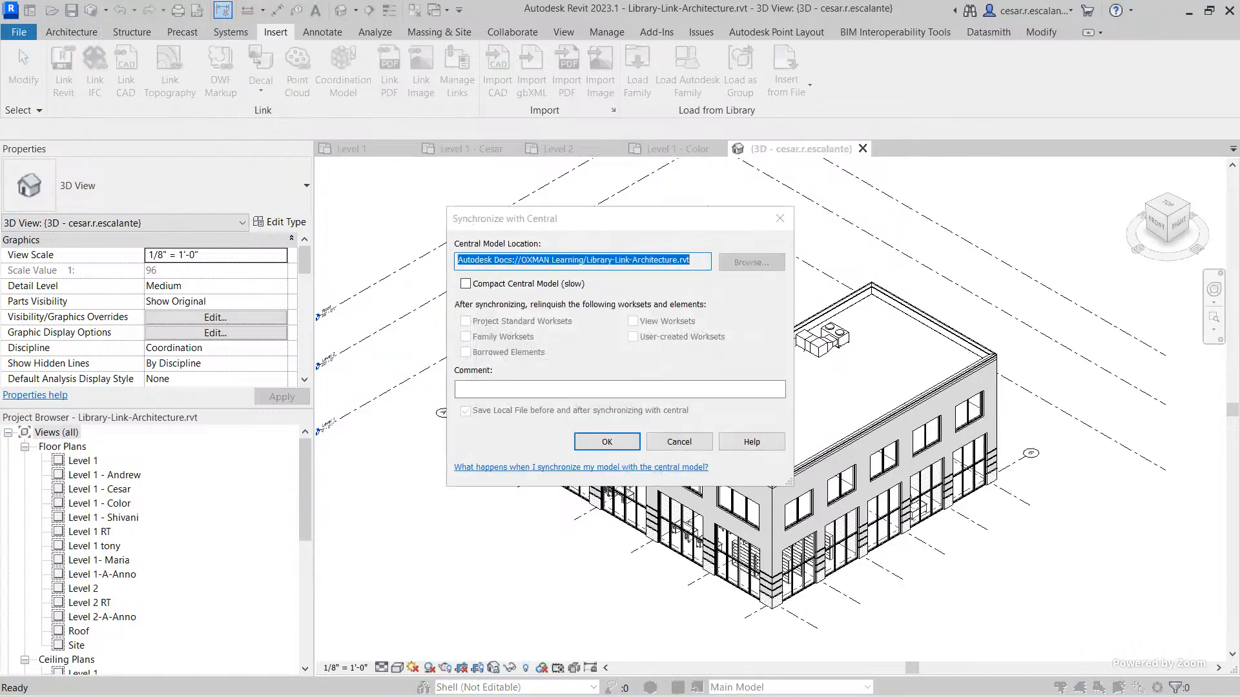
click(629, 445)
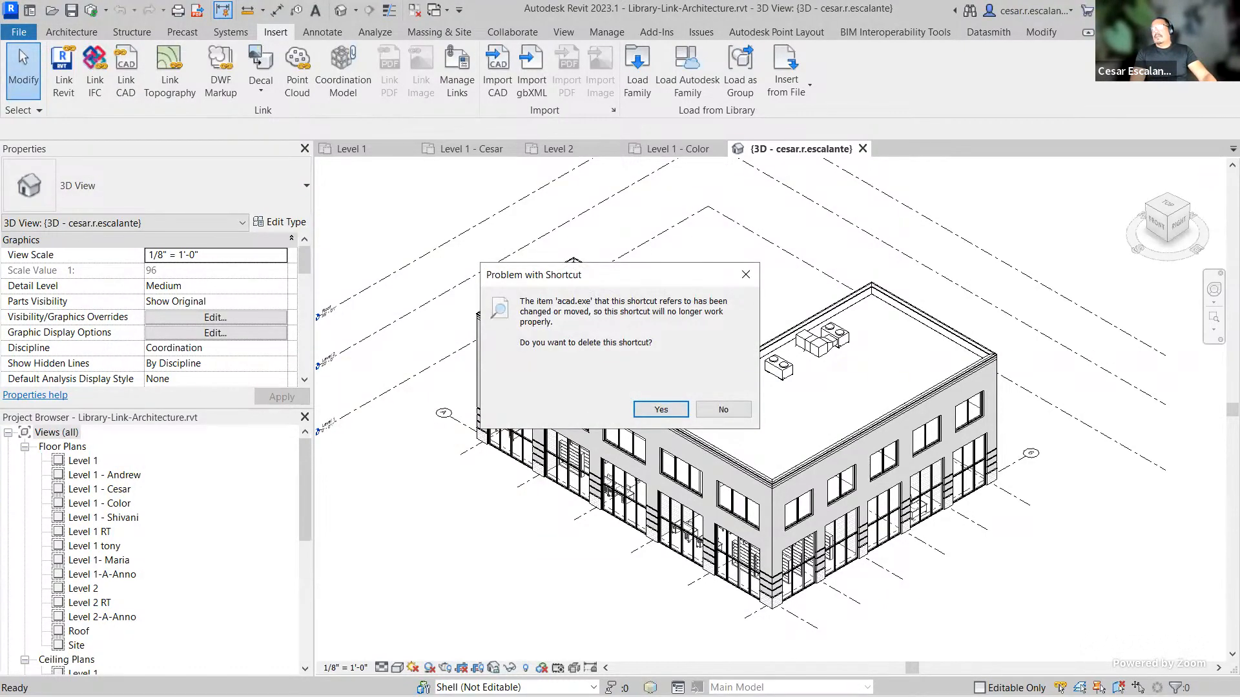
click(661, 410)
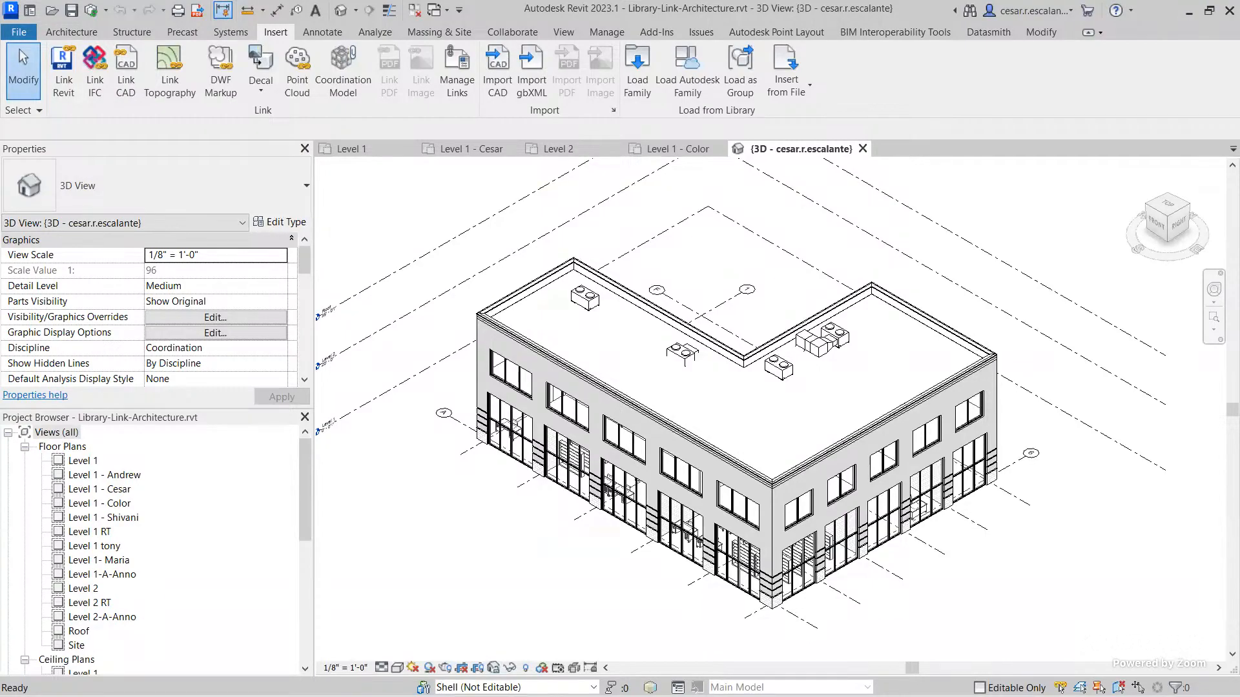
Step: Switch to the browser, start a web search for BIM Collaborate in a new tab, and close that tab
key(alt+Tab)
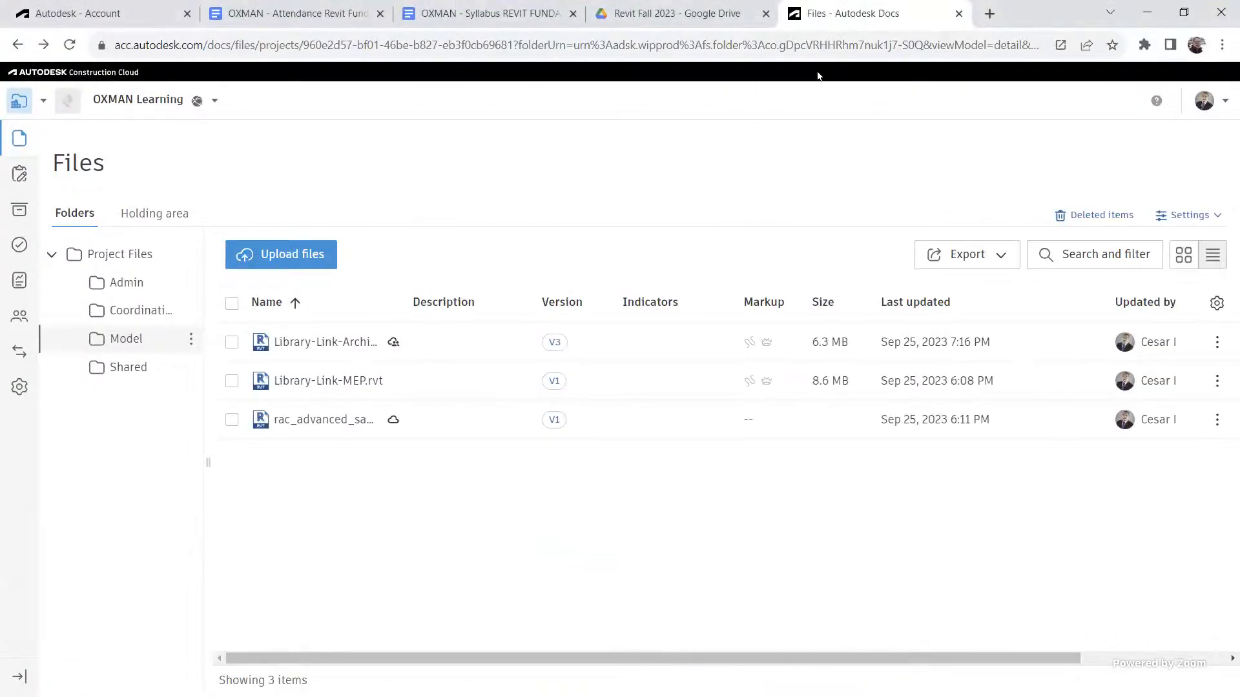
key(ctrl+t)
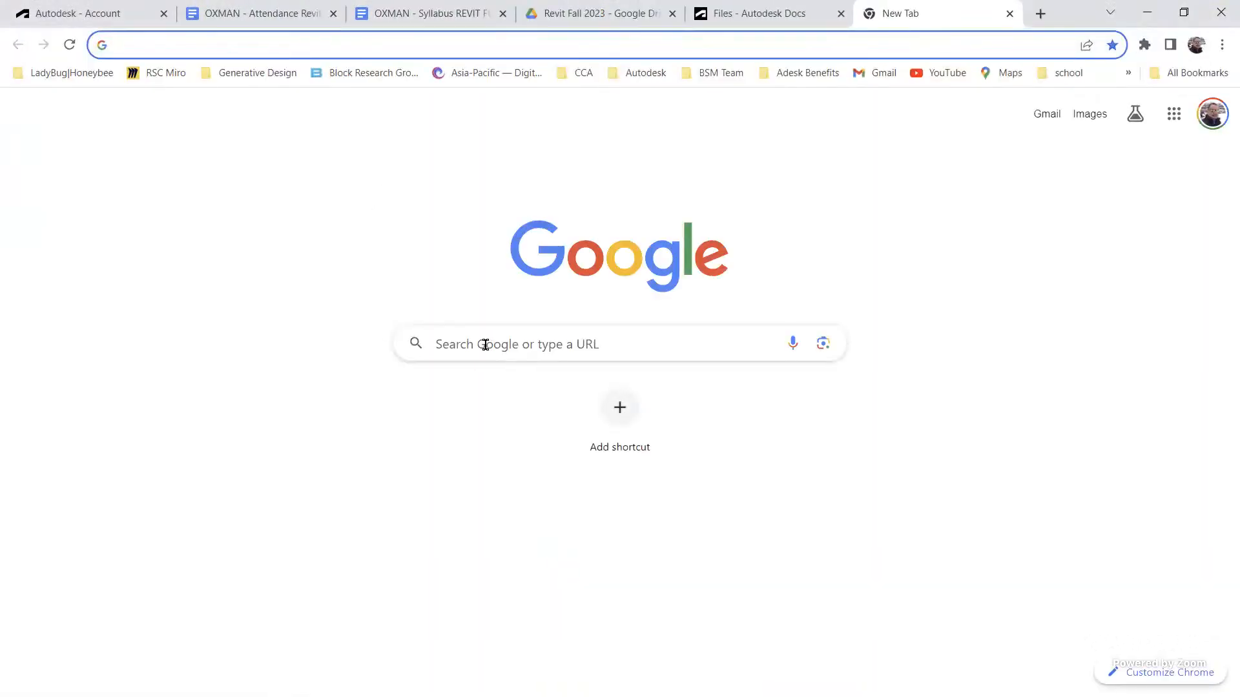
click(484, 343)
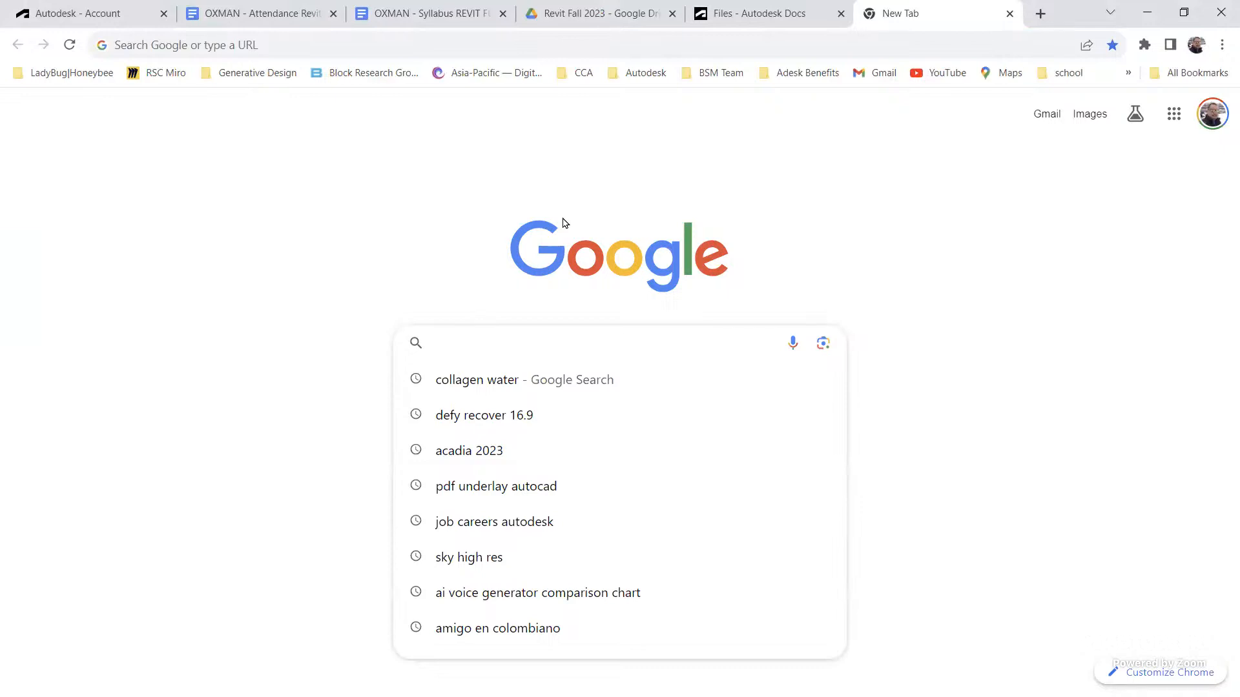
text(B)
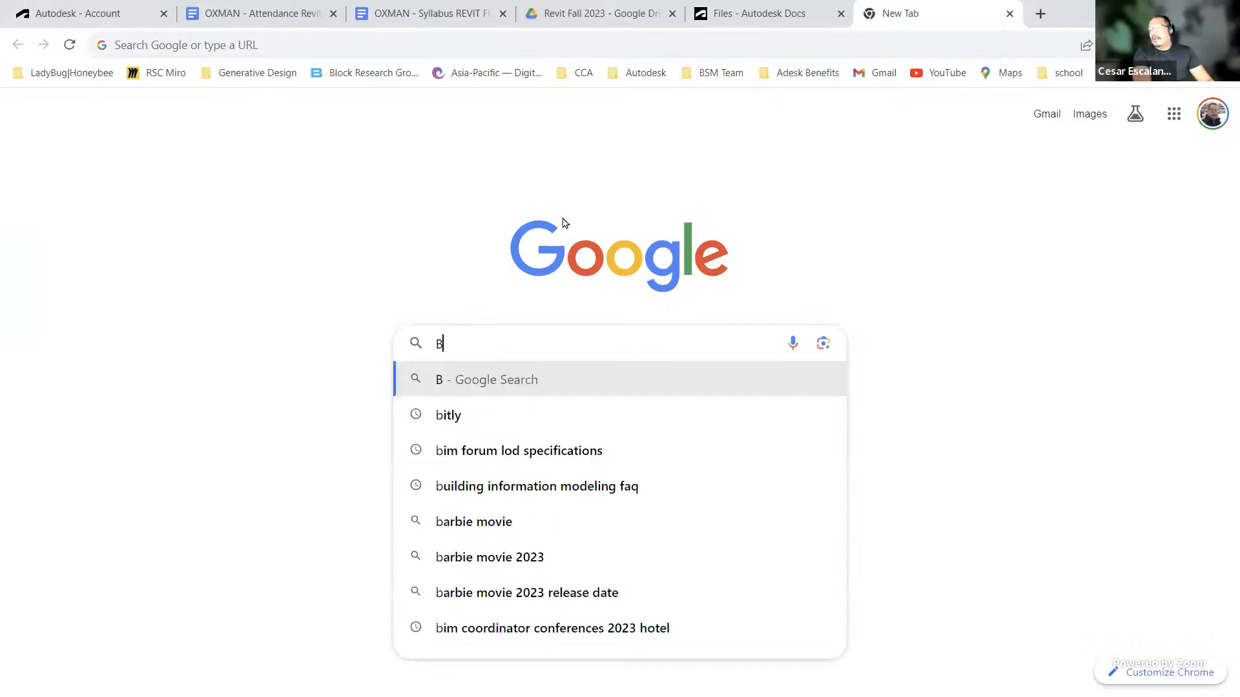
text(IM C)
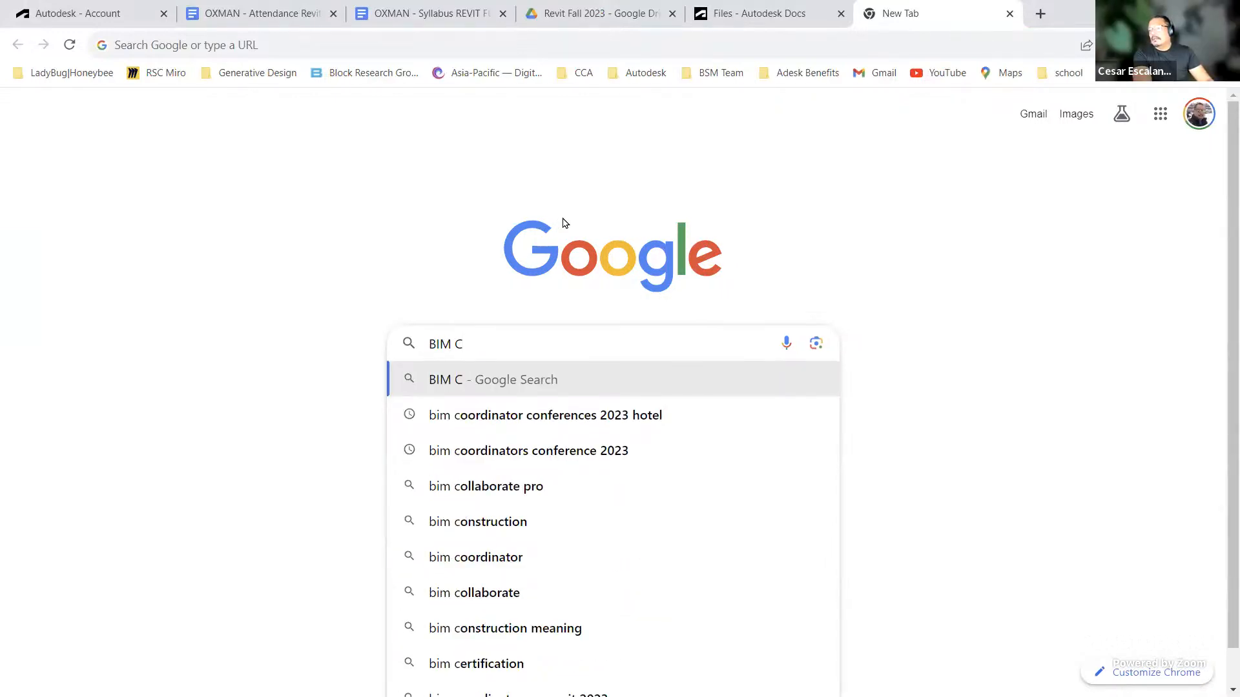
text(ollaborat)
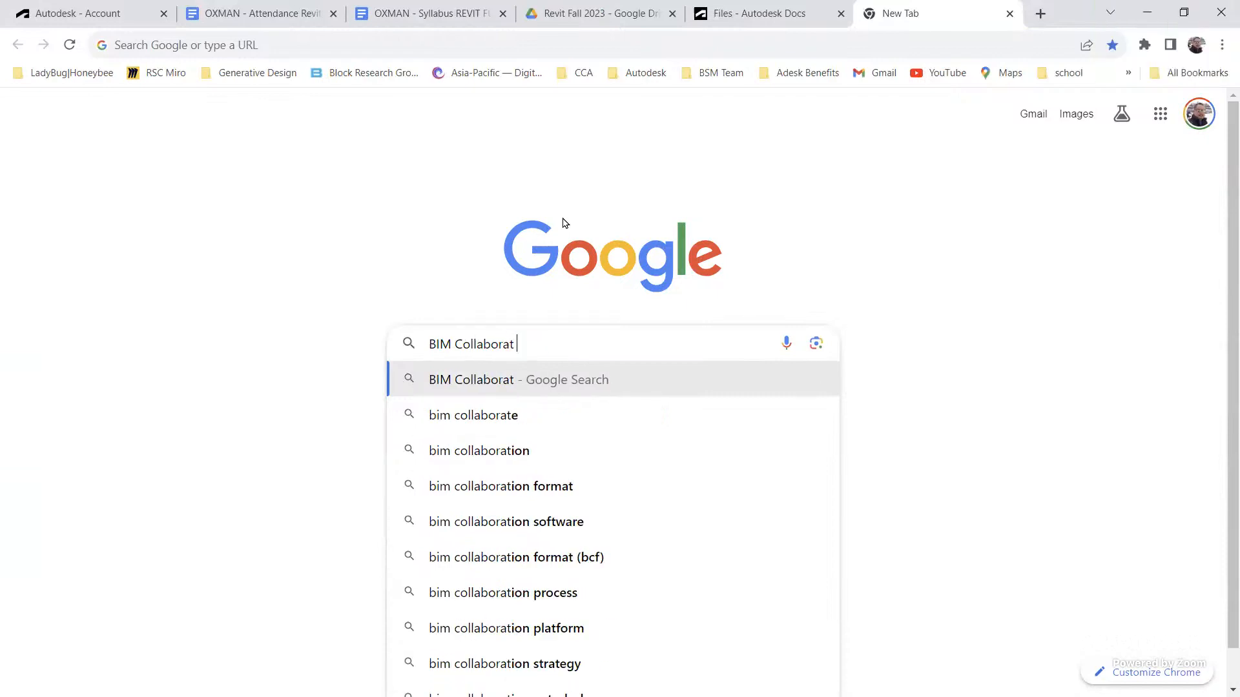
text(e)
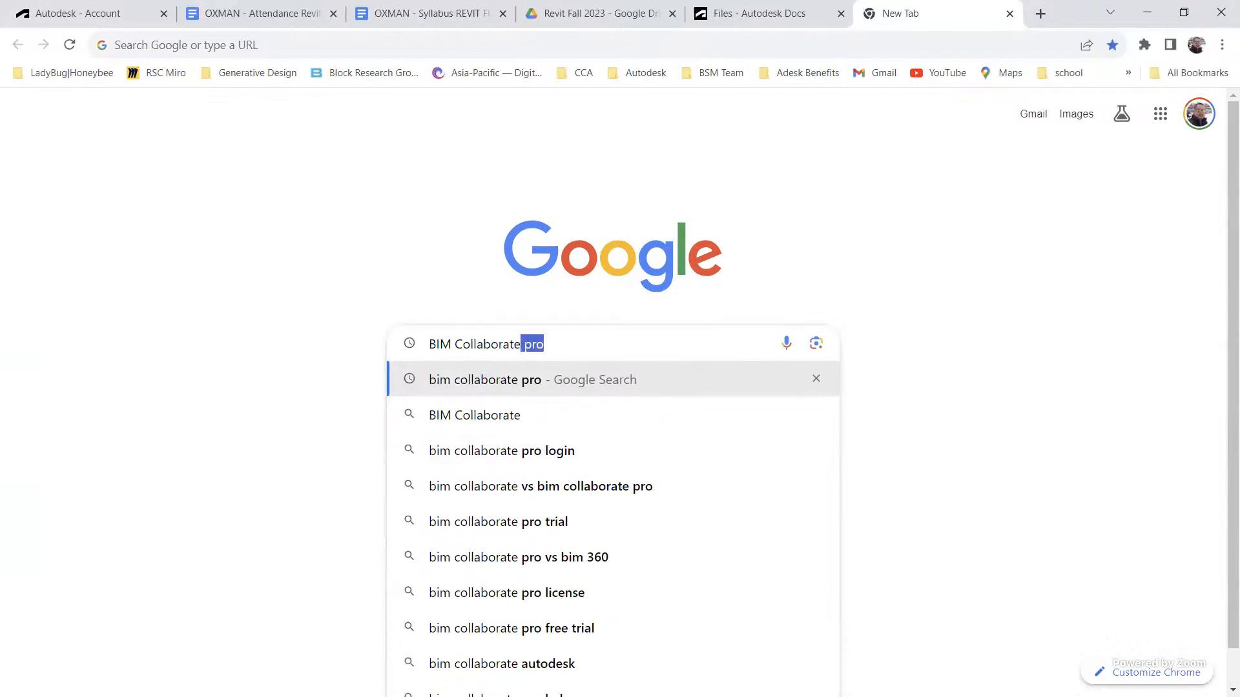
click(1011, 16)
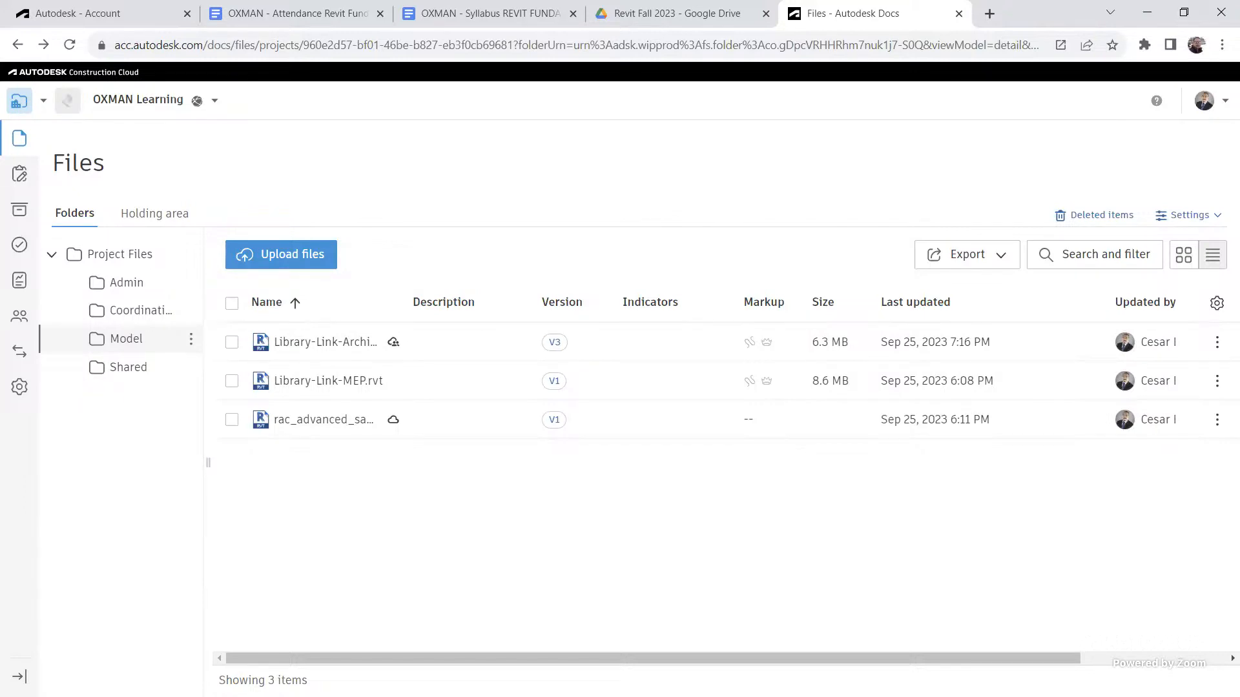
Step: Switch the OXMAN Learning project to Design Collaboration and expand its project timeline
click(43, 103)
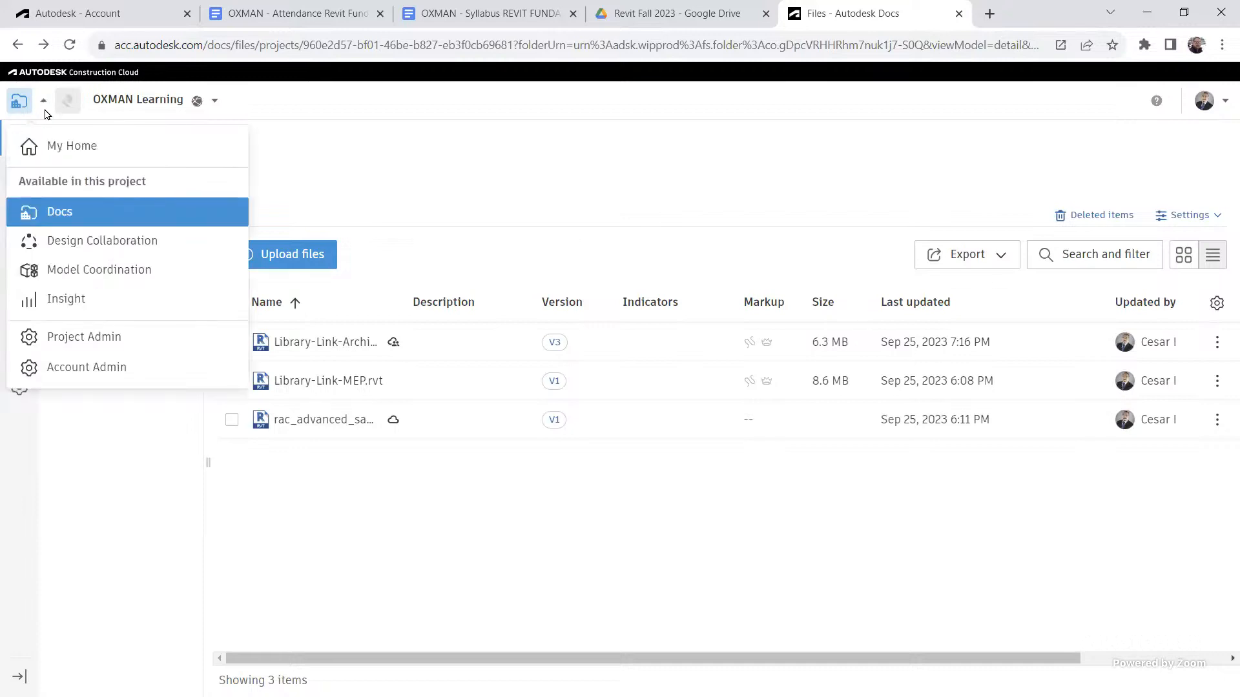
click(101, 240)
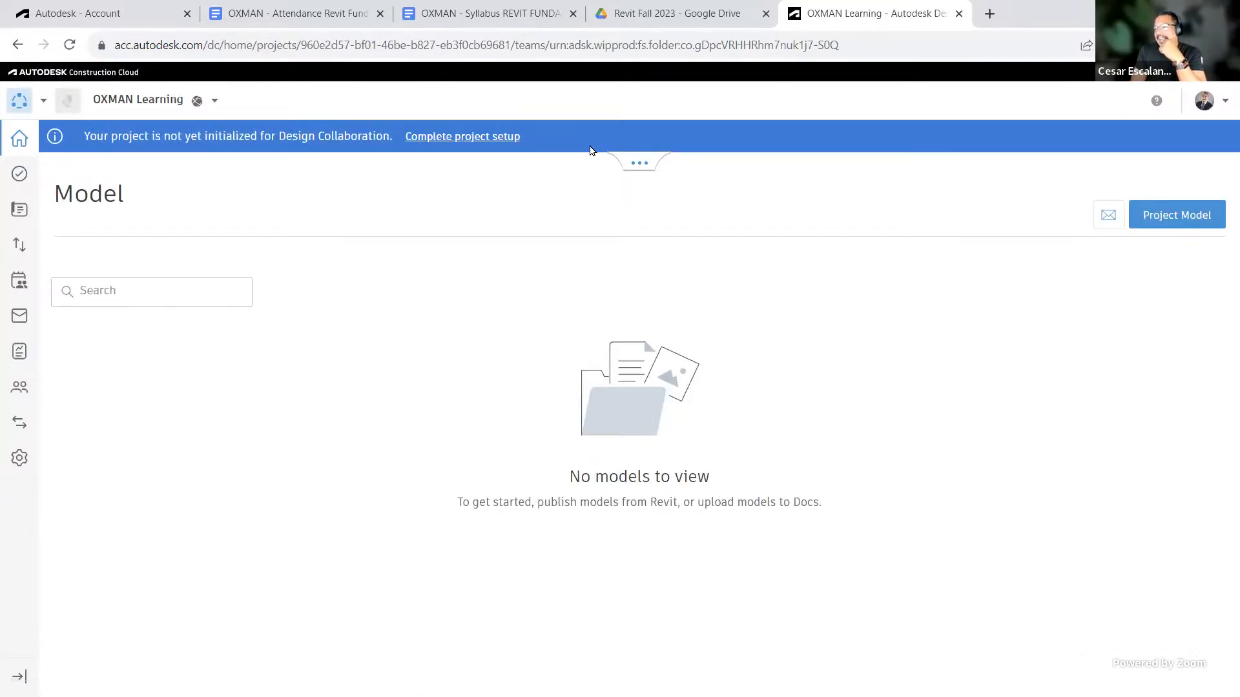
click(638, 161)
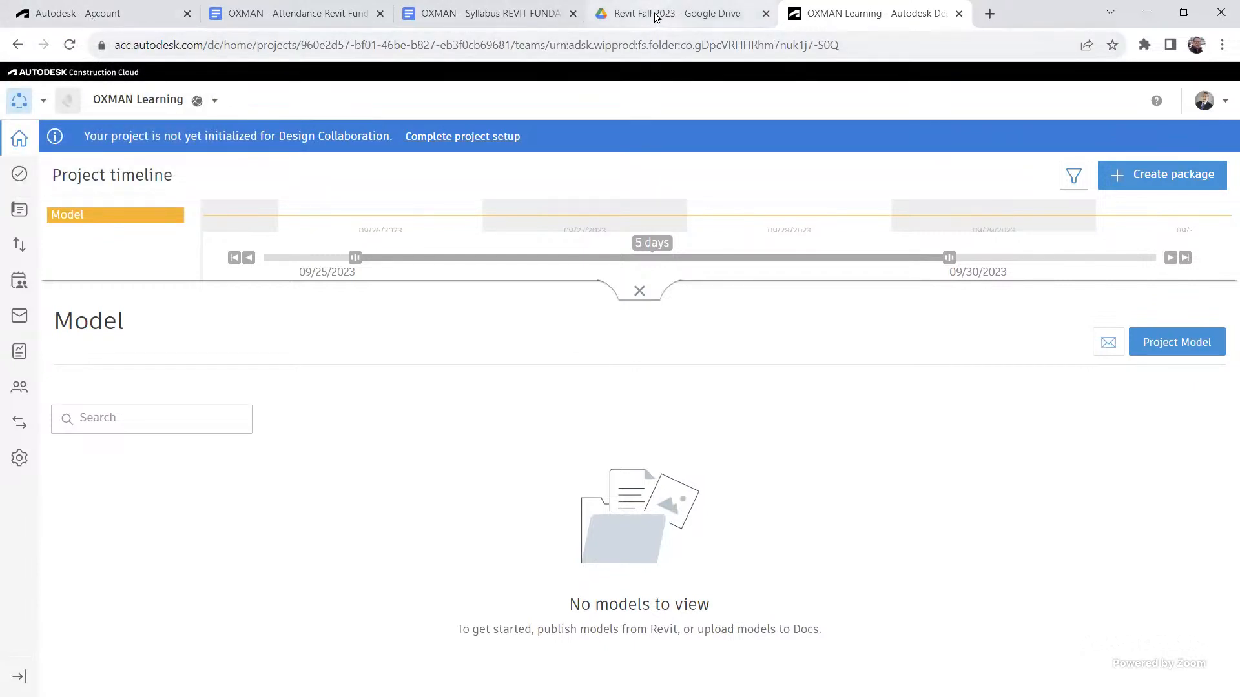
mouse_move(655, 15)
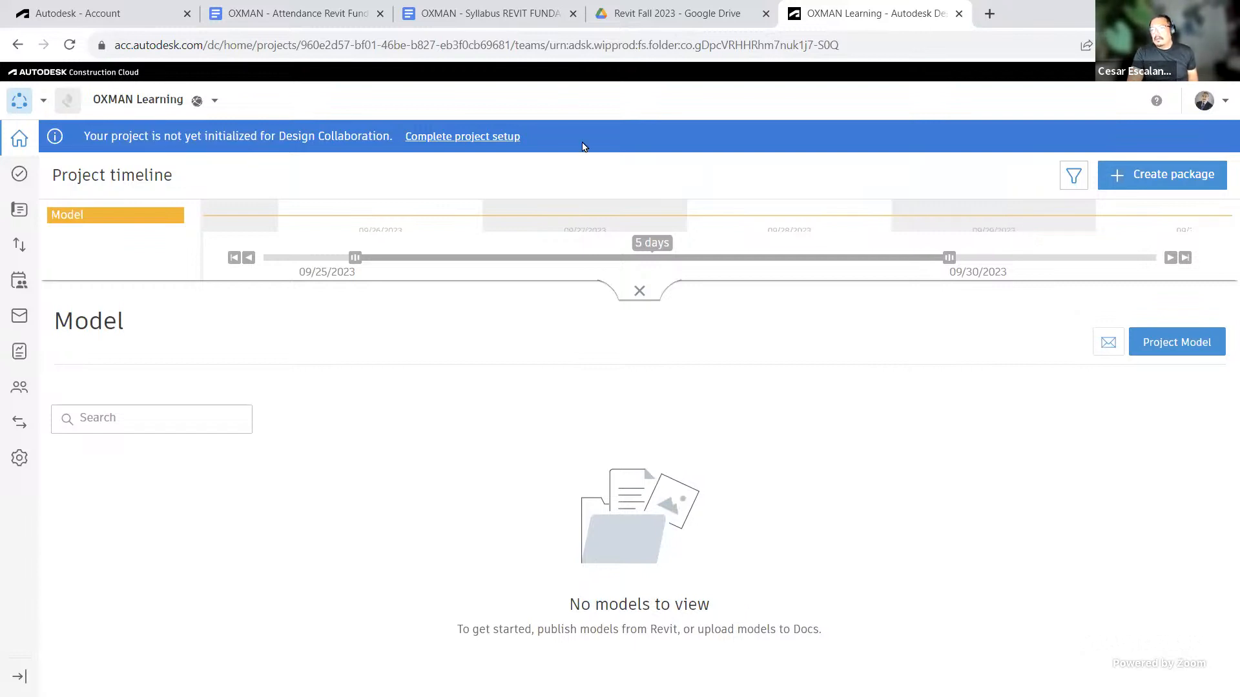
Step: Return to Docs and open the permission settings of the Admin folder under Project Files
click(44, 100)
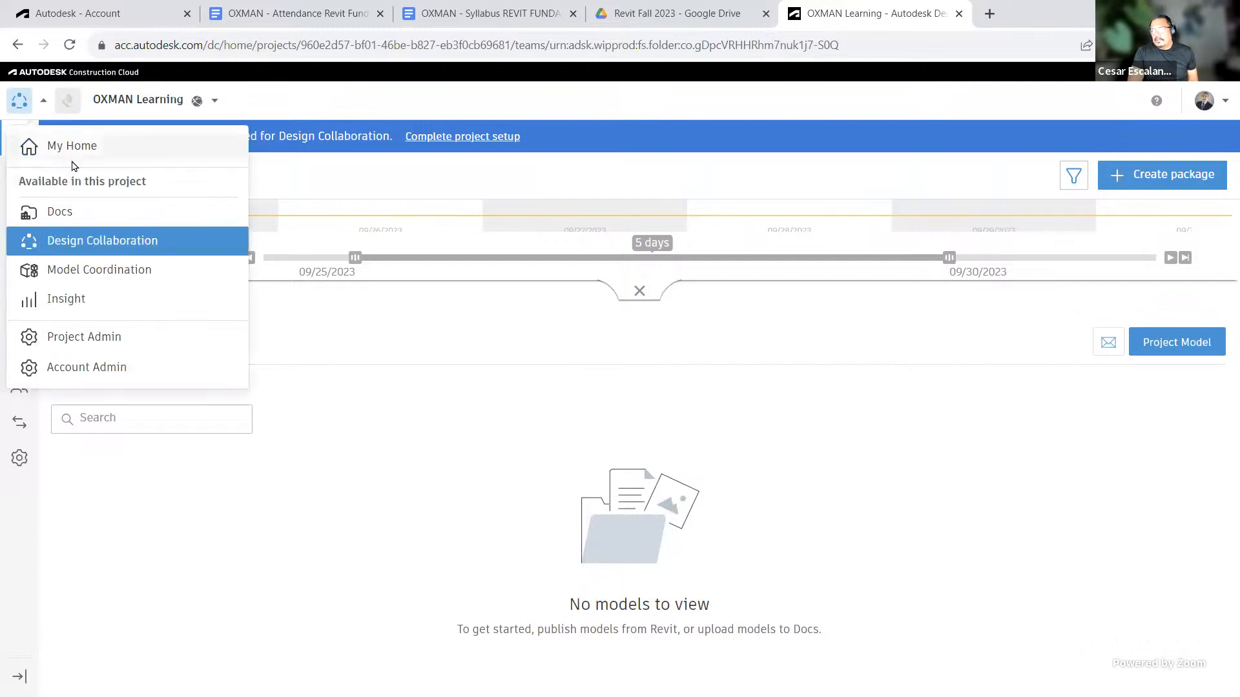
click(65, 215)
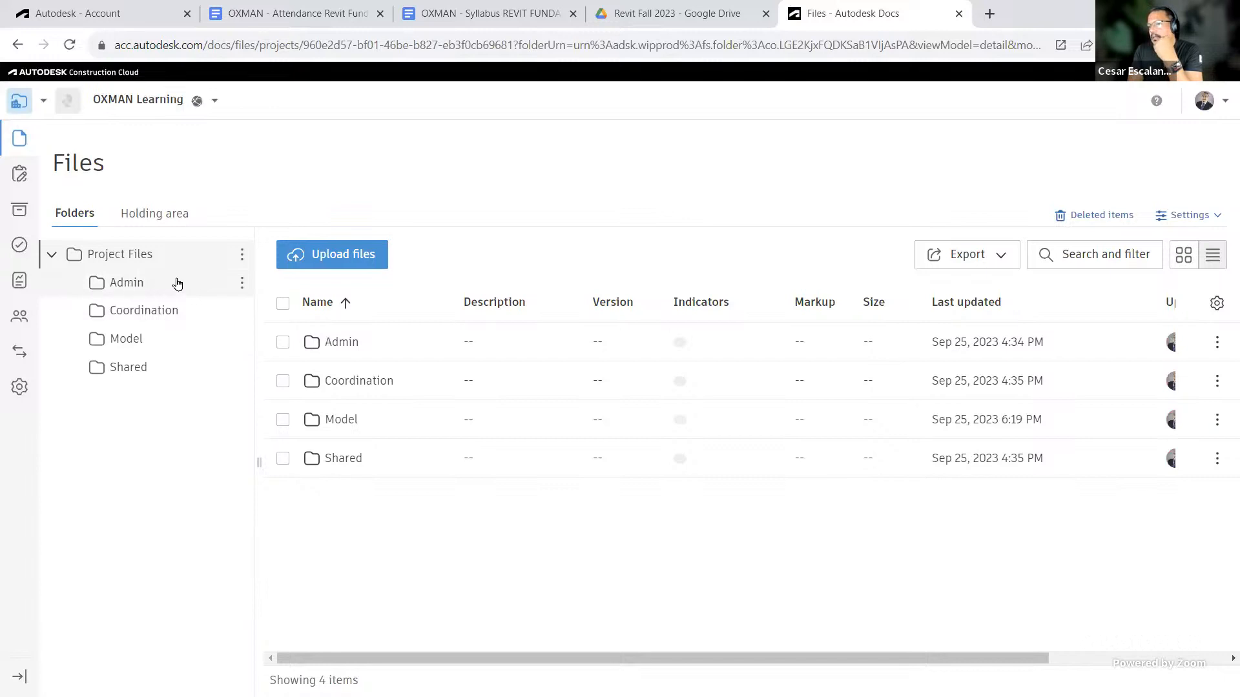
click(242, 284)
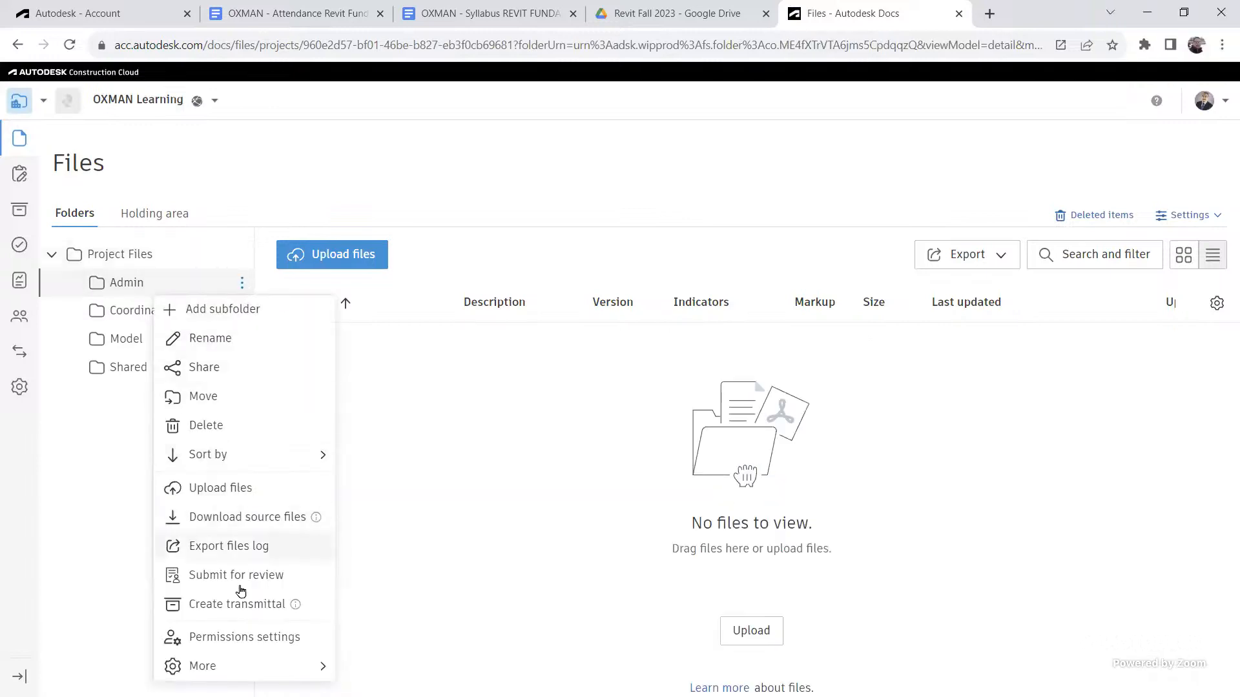
click(244, 638)
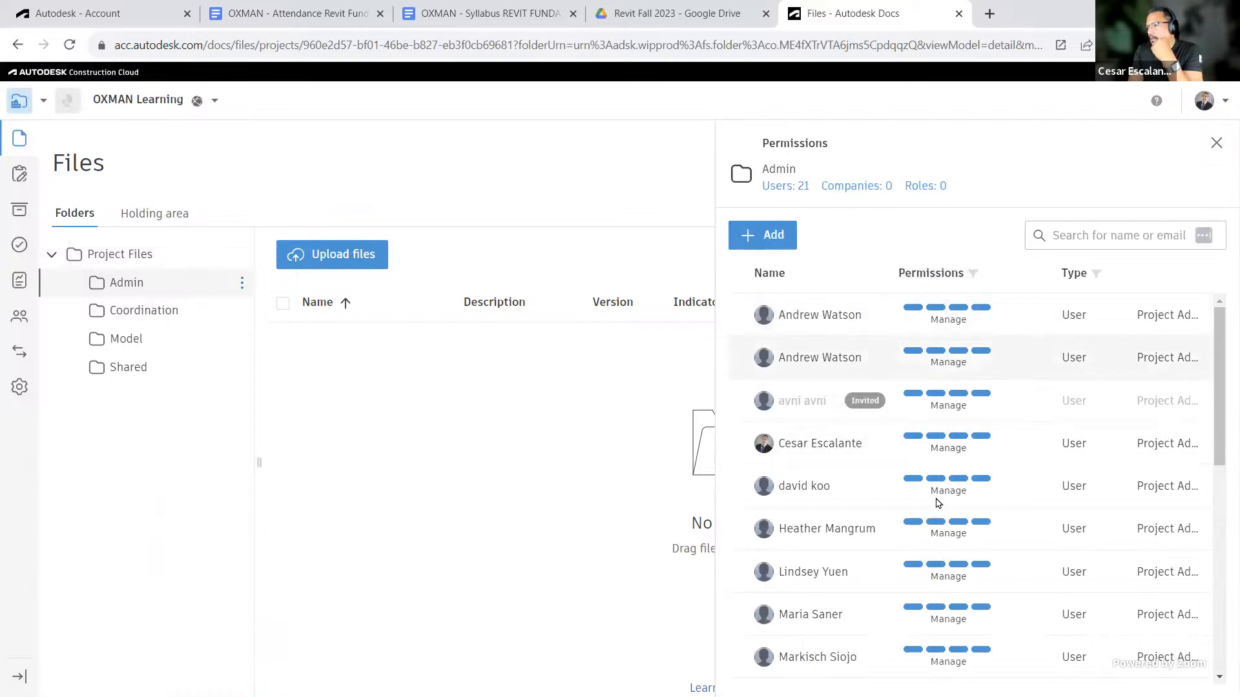
Step: Review the users and permission levels listed for the Admin folder, then close the permissions panel
scroll(973, 336, down, 3)
scroll(978, 388, up, 3)
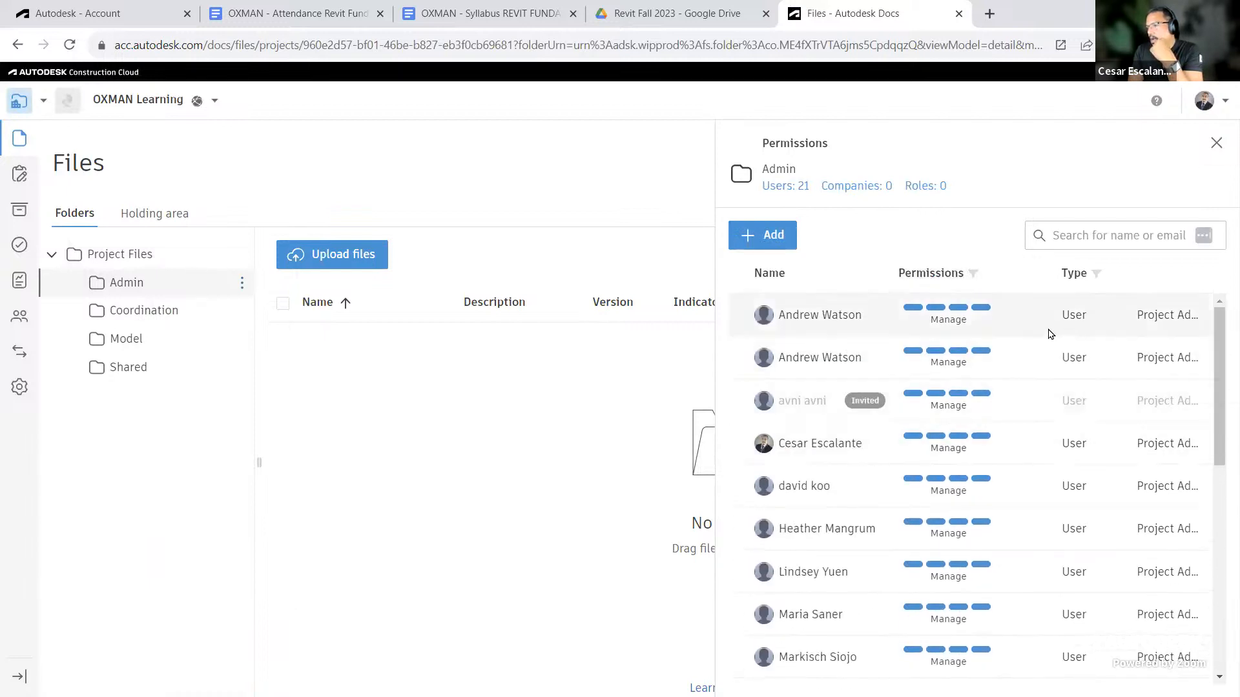
mouse_move(974, 313)
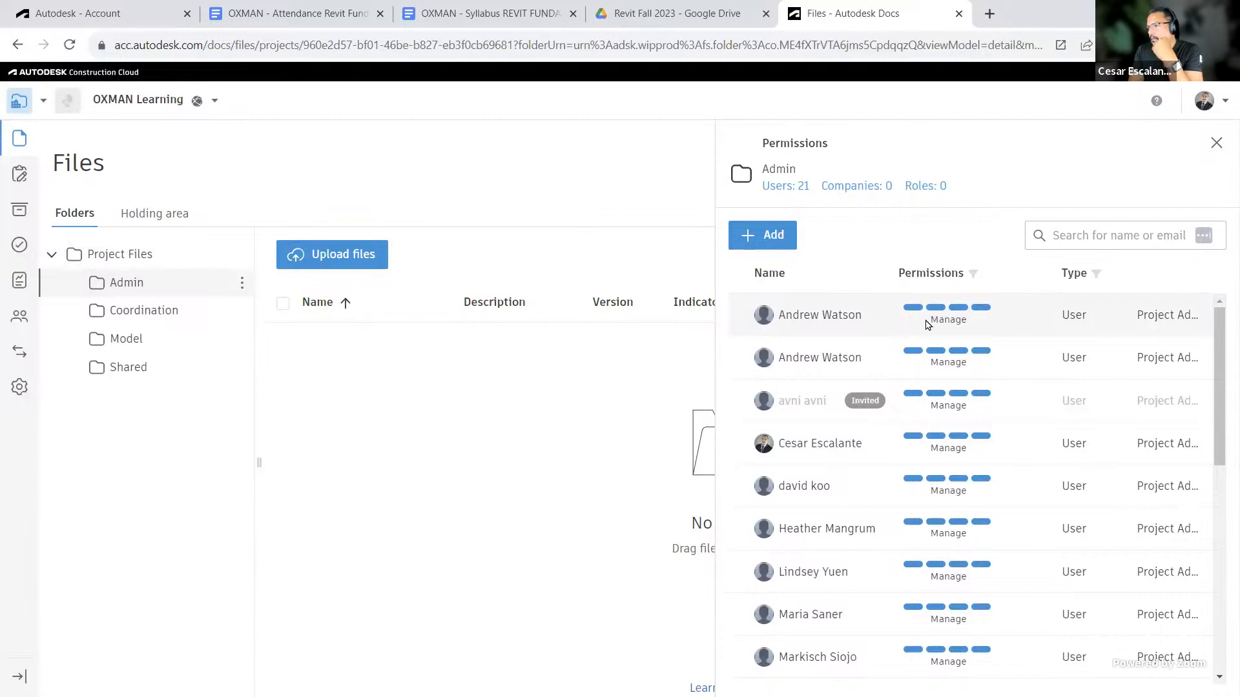
scroll(995, 437, down, 8)
scroll(986, 525, up, 8)
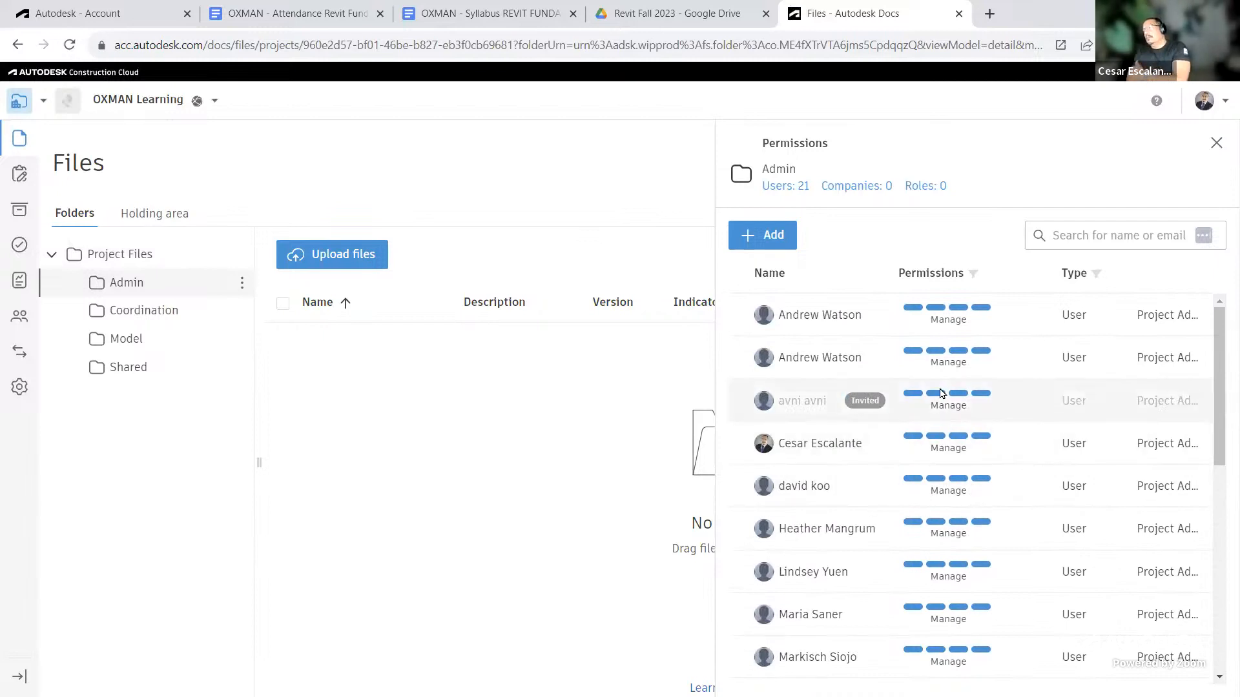
click(1217, 143)
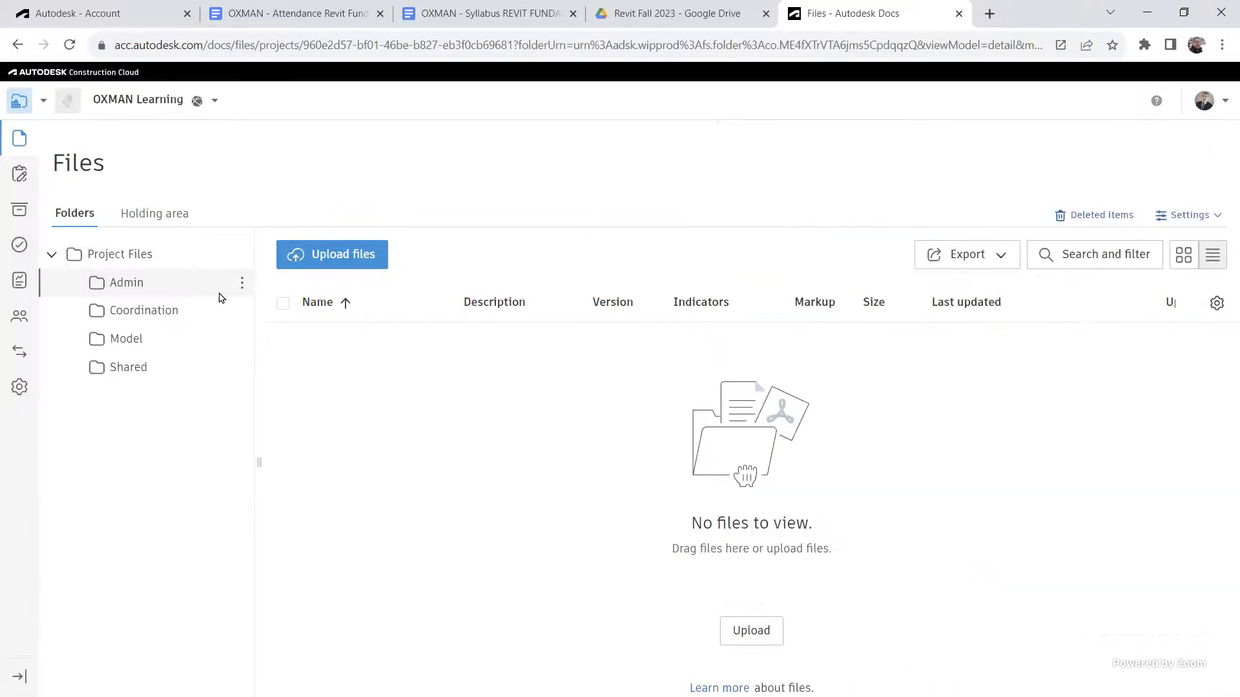